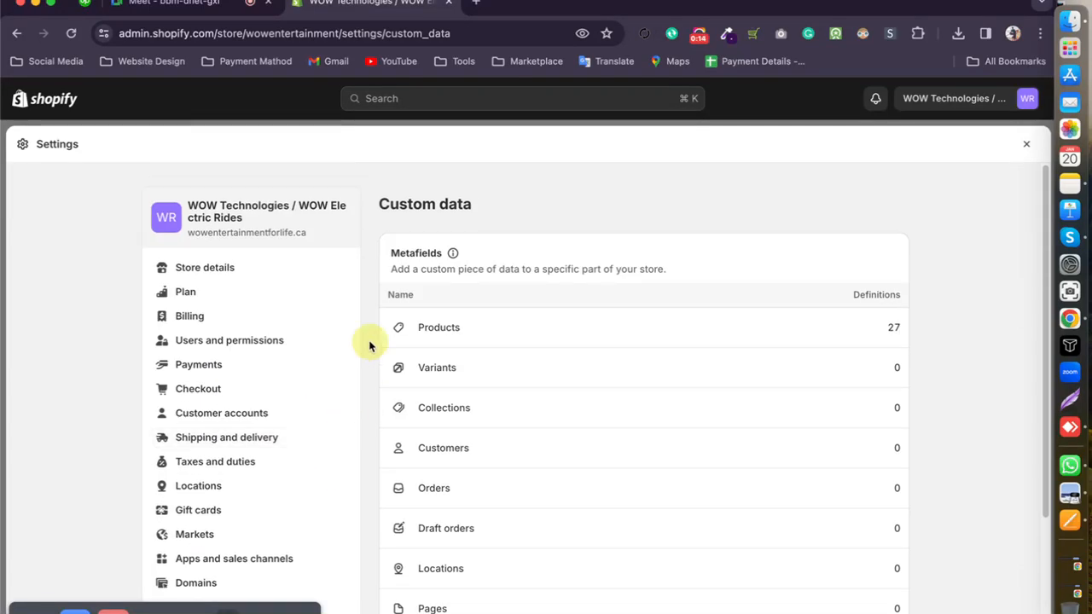
# - Look over the metafield categories in the custom data settings and open the Products definitions
pyautogui.scroll(-1, 1042, 241)
pyautogui.moveTo(1043, 241); pyautogui.dragTo(1035, 326)
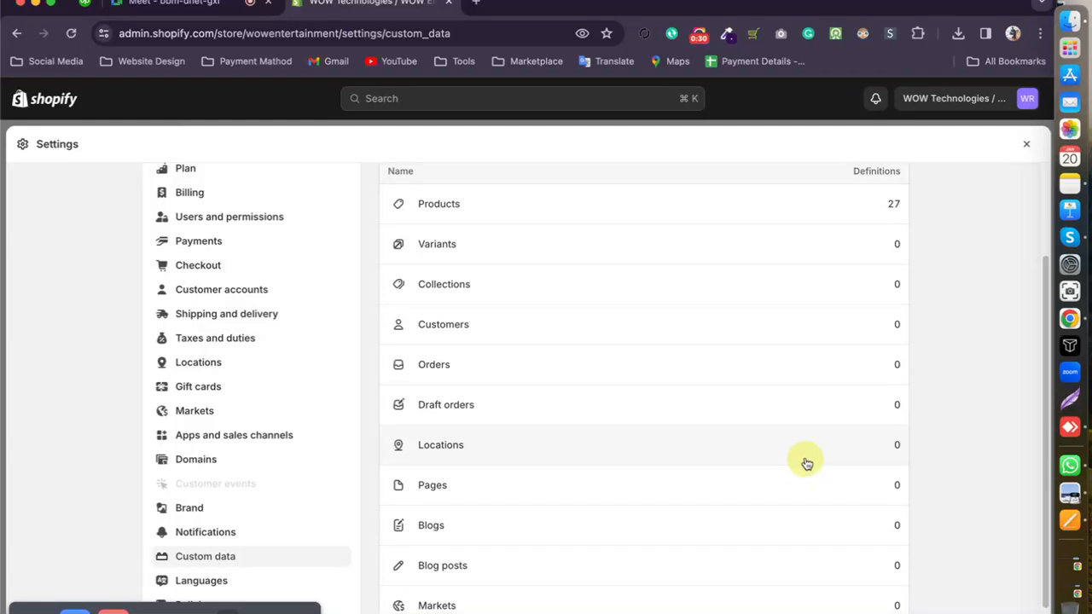
pyautogui.scroll(1, 807, 458)
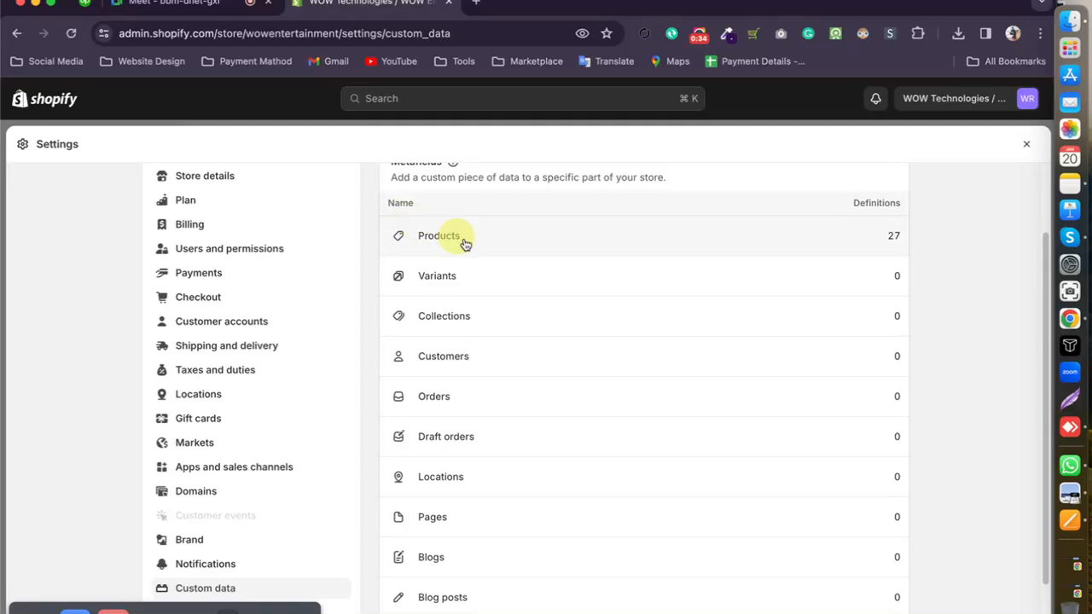
pyautogui.scroll(1, 437, 242)
pyautogui.scroll(1, 437, 242)
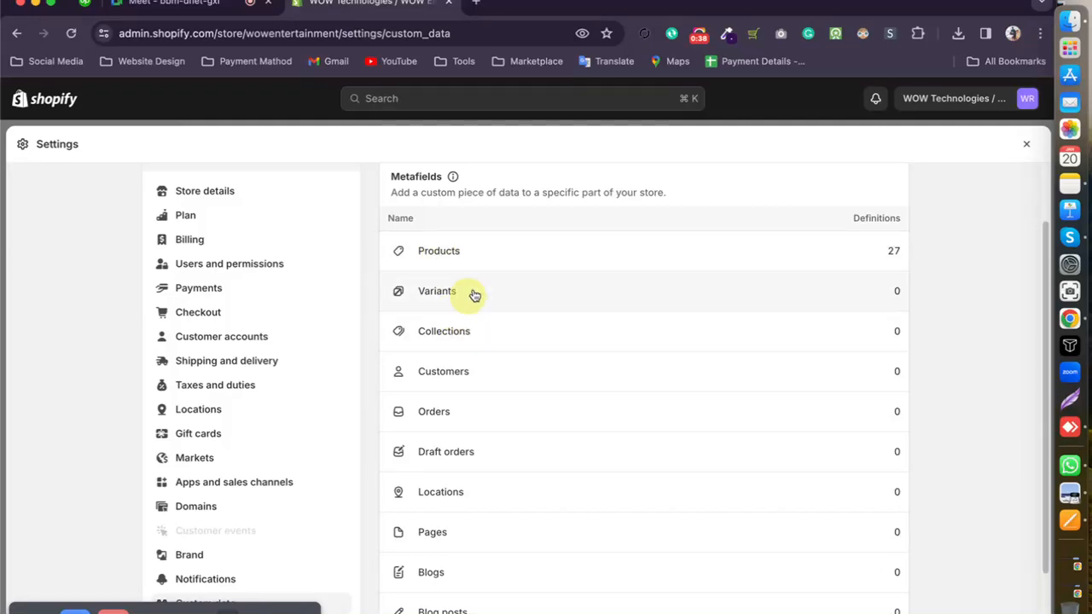
pyautogui.scroll(2, 537, 251)
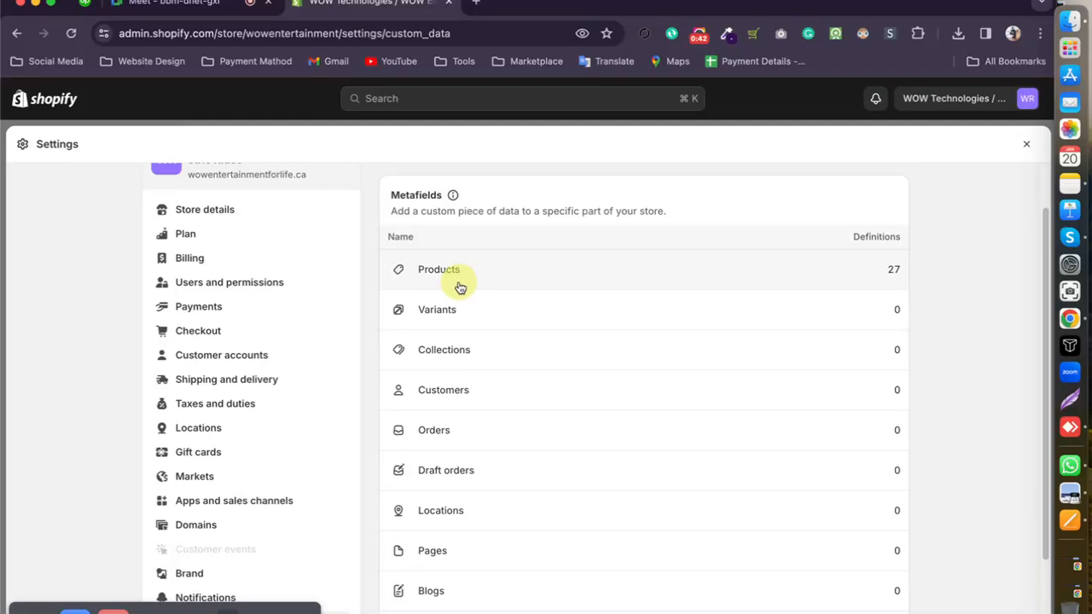
pyautogui.click(499, 277)
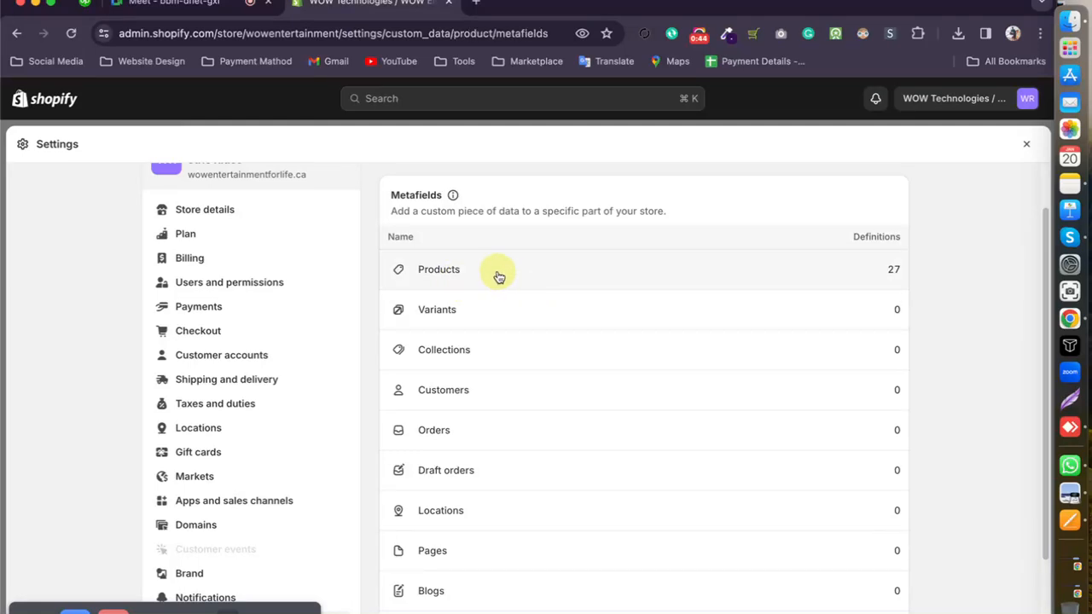
# - Return to the custom data overview and reopen the product metafield definitions
pyautogui.scroll(-3, 502, 278)
pyautogui.scroll(3, 503, 277)
pyautogui.click(385, 208)
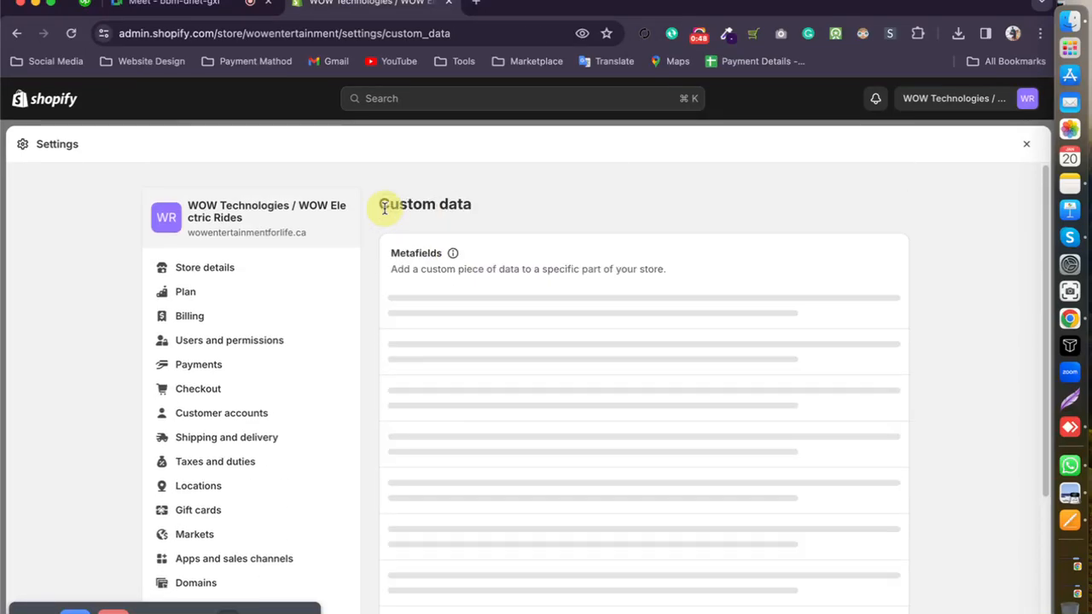
pyautogui.scroll(-1, 561, 299)
pyautogui.click(543, 291)
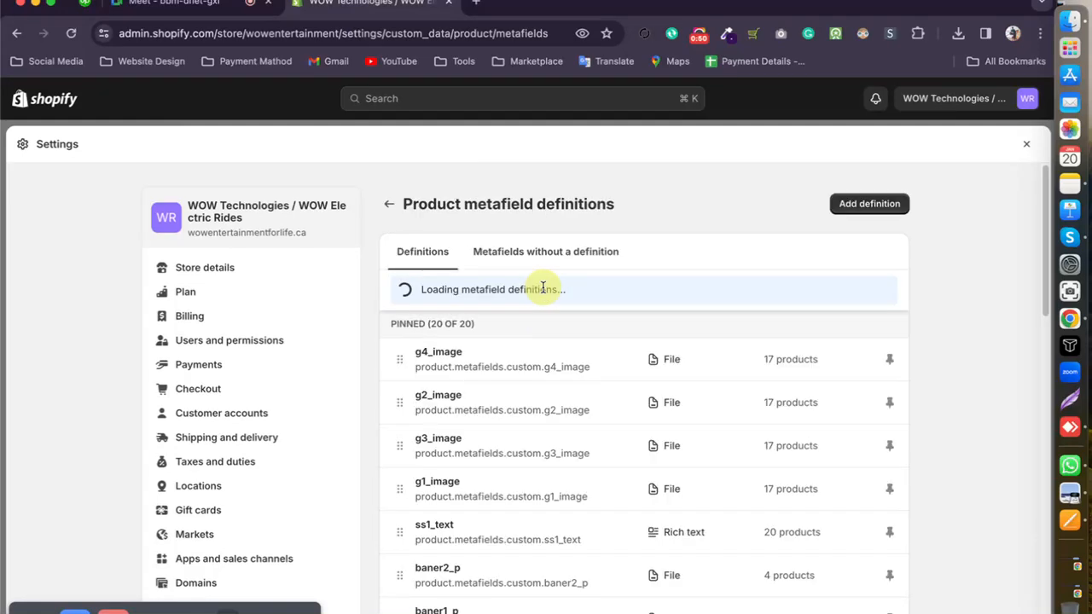
# - Examine the names and content types of the pinned product metafield definitions, and close the store settings
pyautogui.scroll(-3, 546, 288)
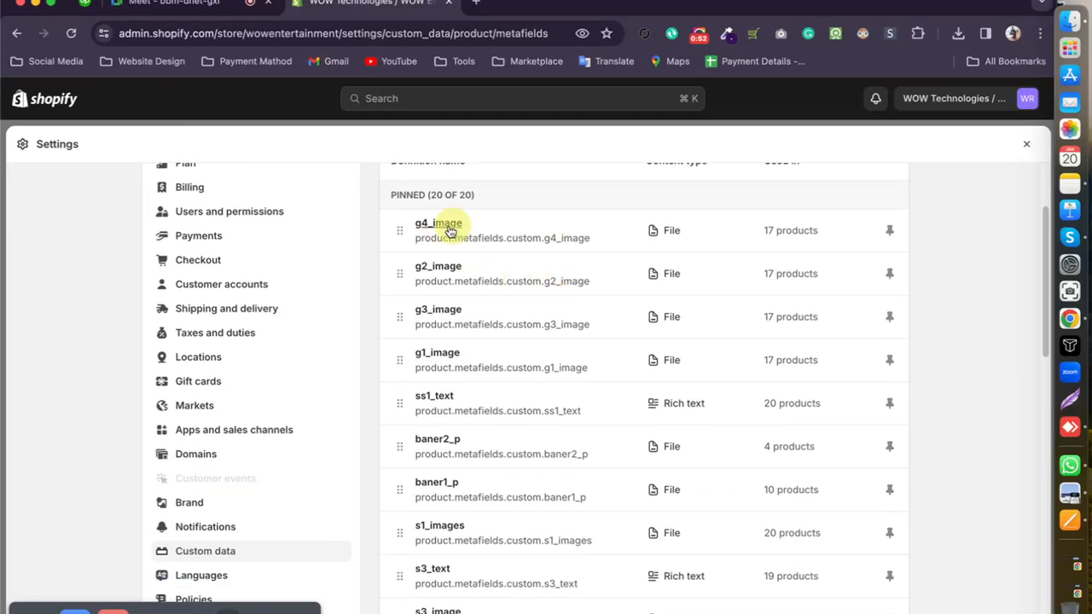
pyautogui.scroll(-2, 461, 238)
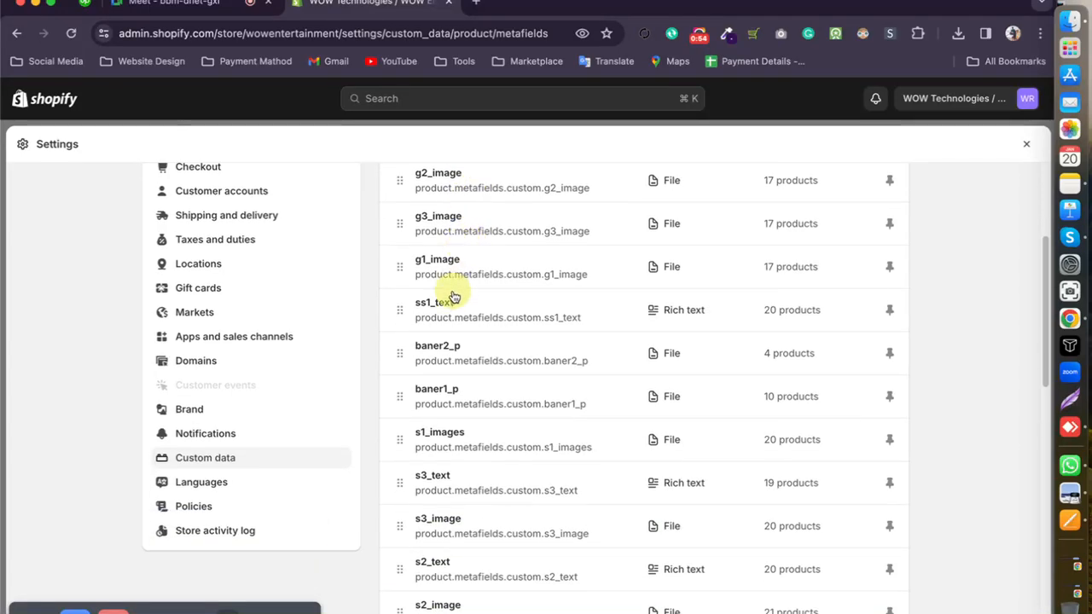
pyautogui.scroll(-6, 455, 307)
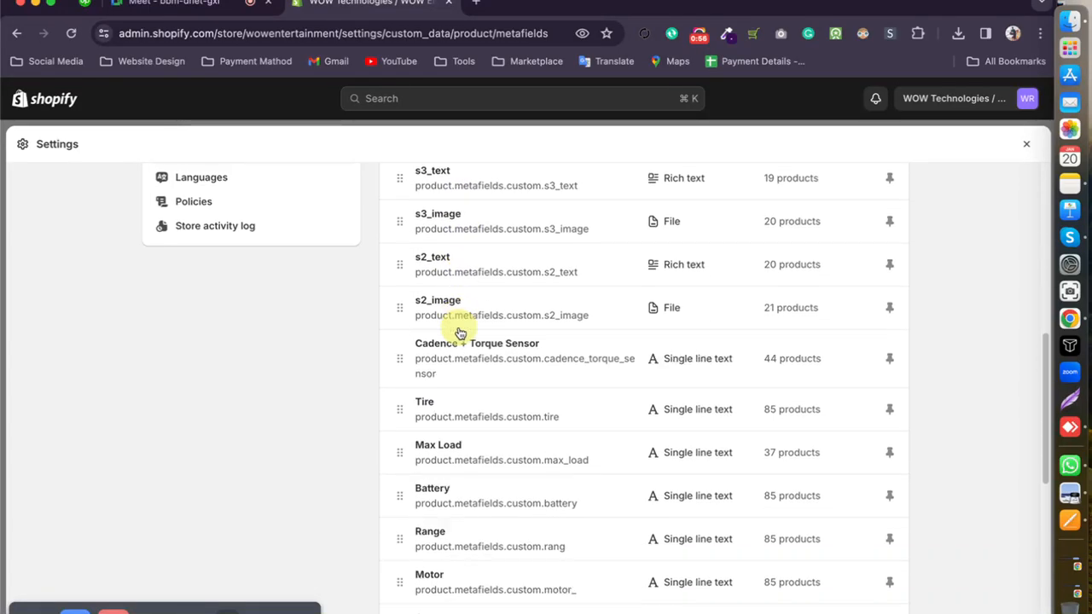
pyautogui.scroll(-2, 463, 342)
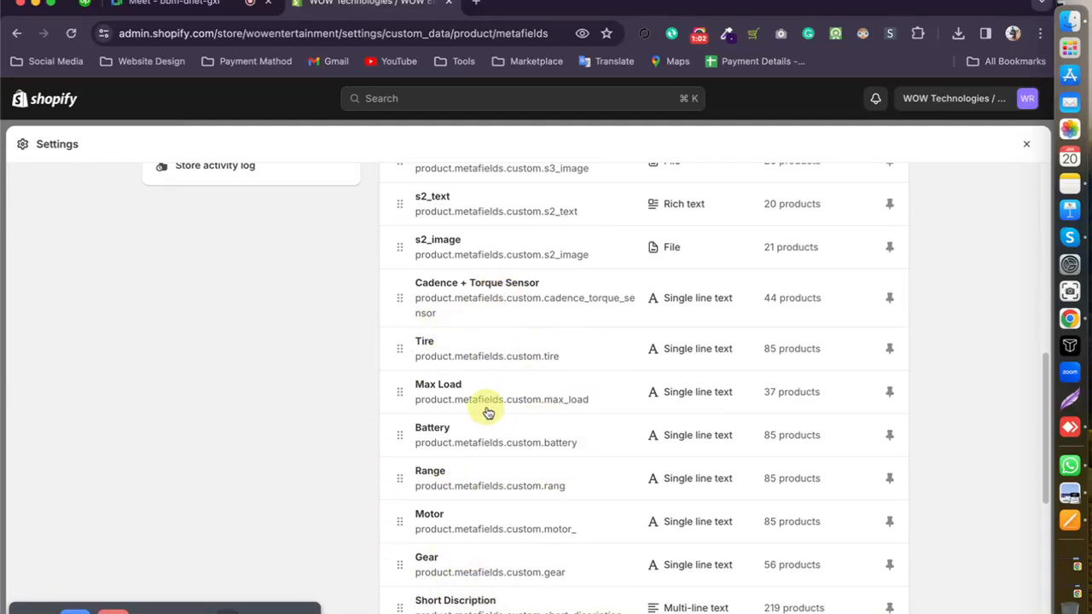
pyautogui.scroll(5, 489, 409)
pyautogui.scroll(-6, 495, 402)
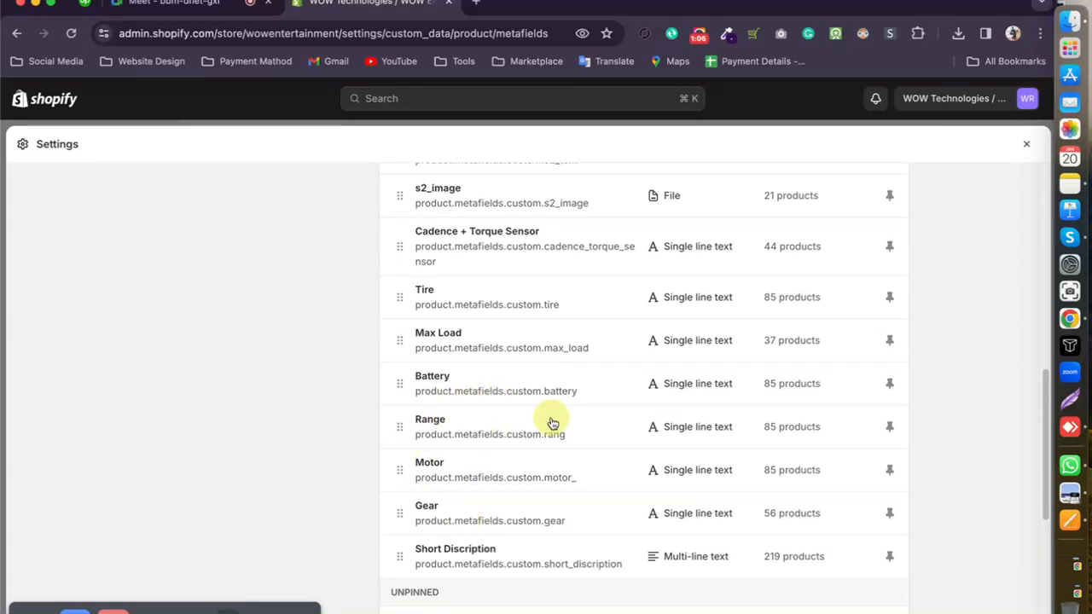
pyautogui.scroll(10, 470, 361)
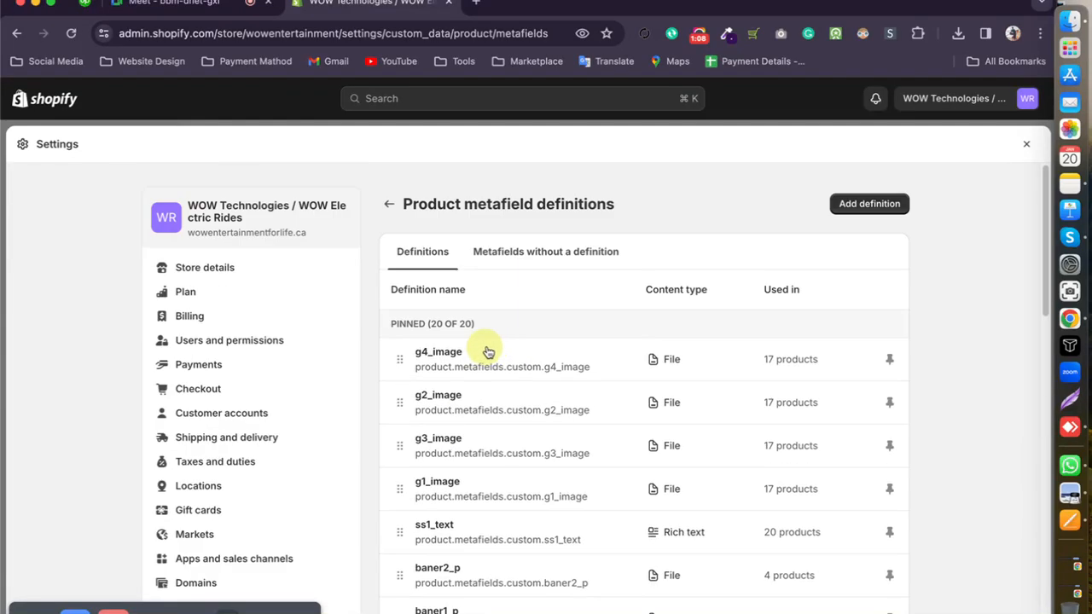
pyautogui.click(389, 203)
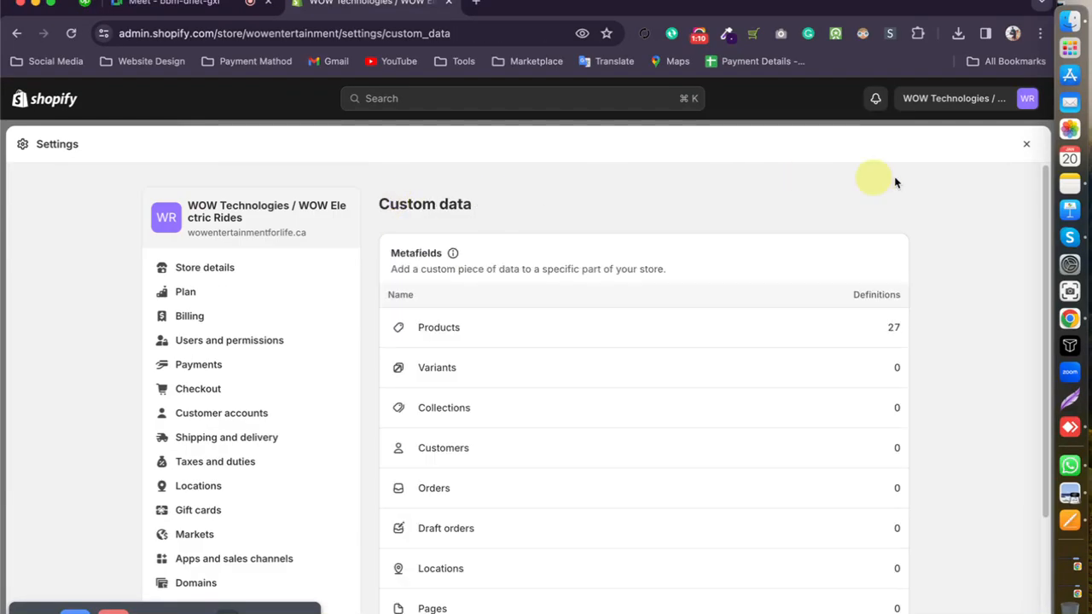
pyautogui.click(1028, 145)
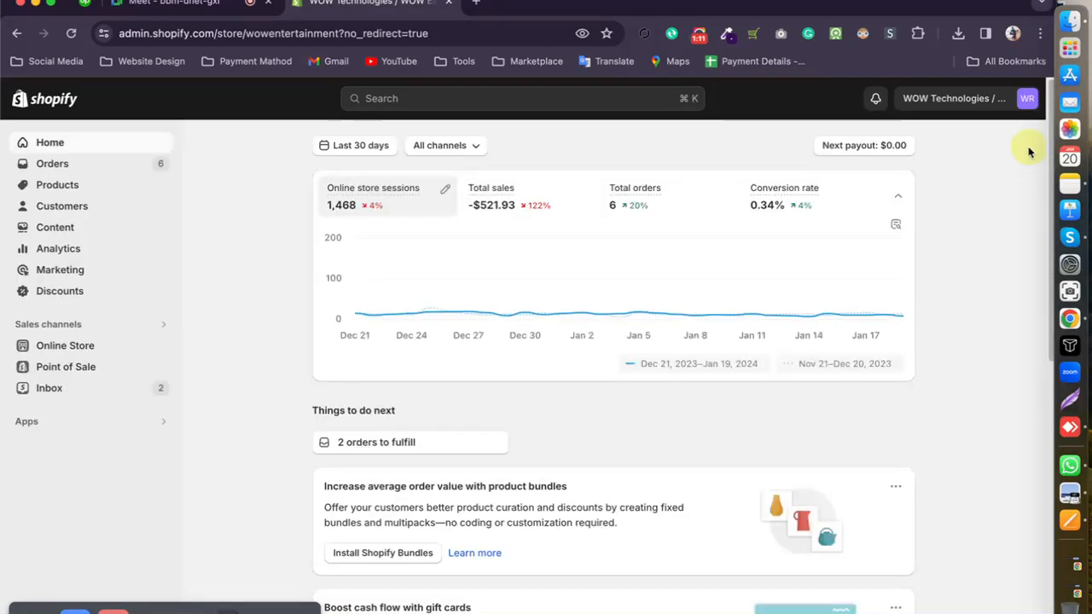
# - Try to open the live storefront at wowentertainmentforlife.ca in a separate tab, and close that tab
pyautogui.click(161, 349)
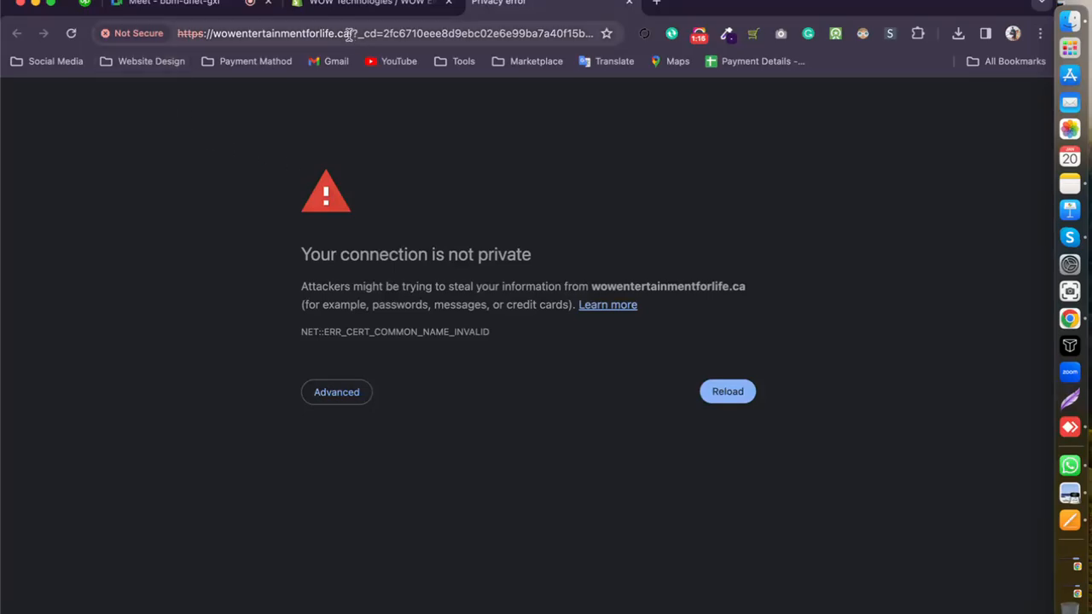
pyautogui.moveTo(352, 35); pyautogui.dragTo(605, 51)
pyautogui.press('BackSpace')
pyautogui.press('Return')
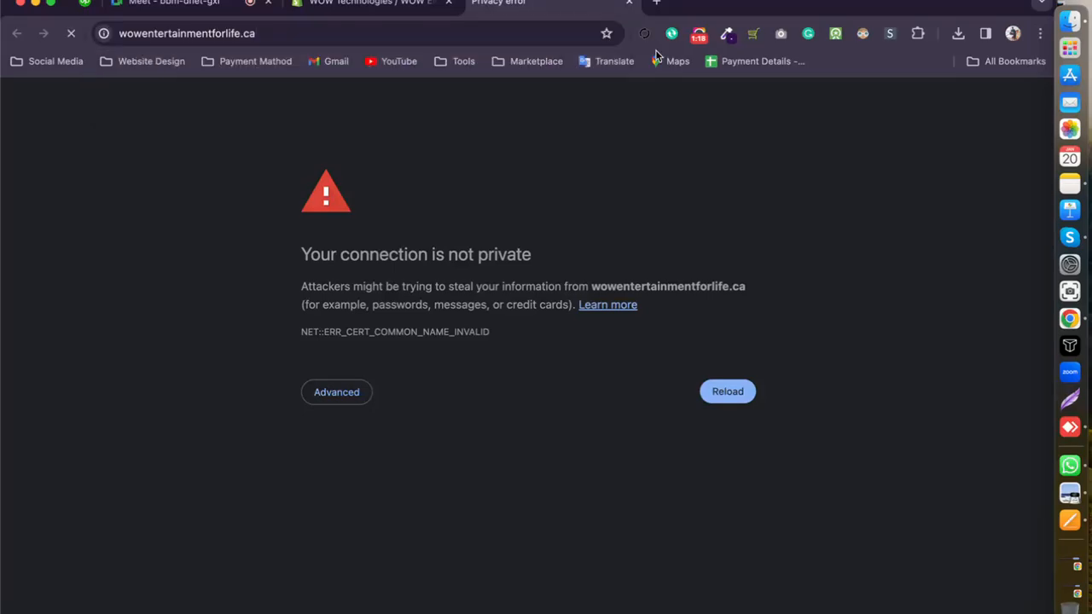
pyautogui.click(208, 33)
pyautogui.moveTo(207, 32); pyautogui.dragTo(126, 36)
pyautogui.press('BackSpace')
pyautogui.press('Return')
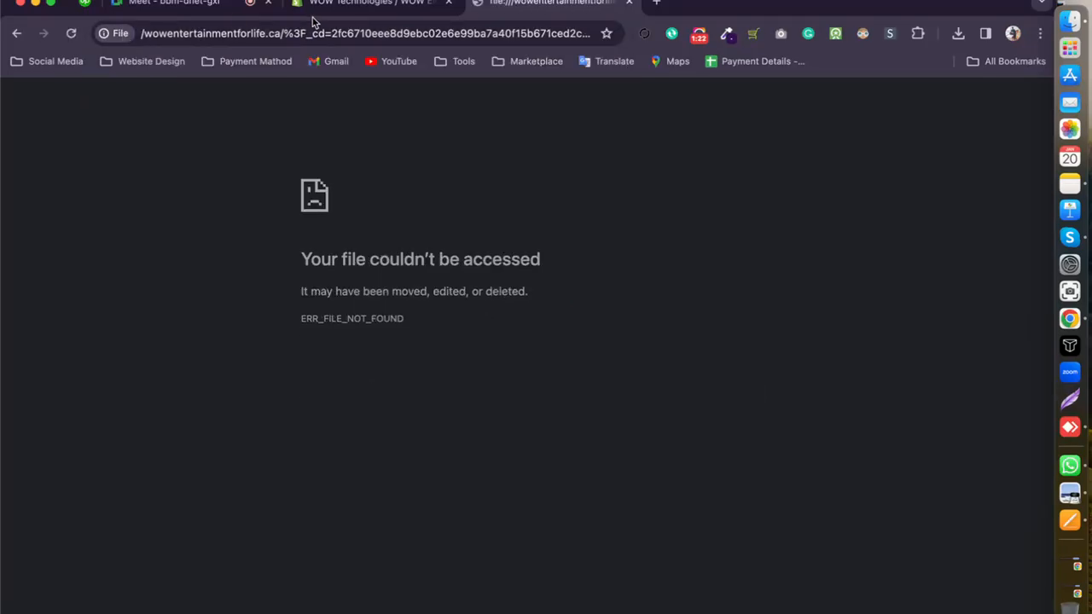
pyautogui.click(376, 5)
pyautogui.click(633, 4)
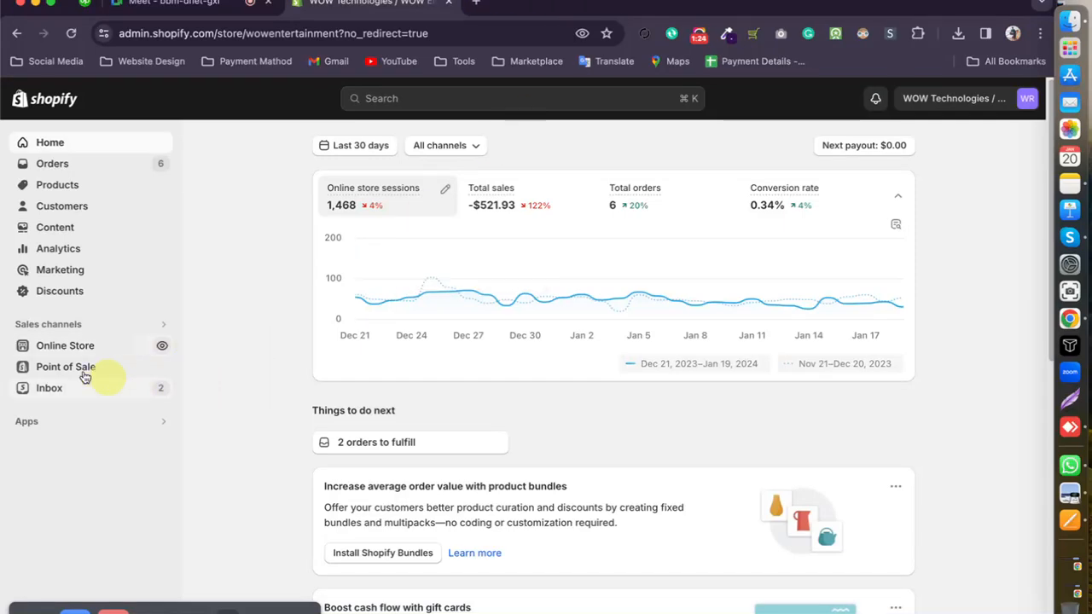
# - Open the Online Store's Themes page and look over the current theme and the theme library
pyautogui.click(54, 347)
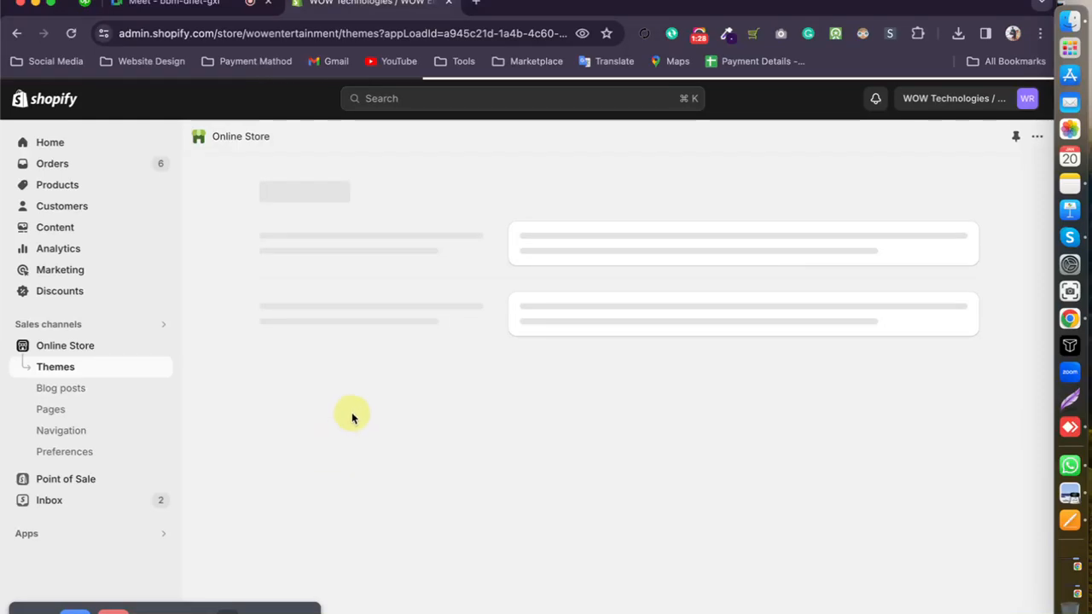
pyautogui.scroll(-3, 500, 392)
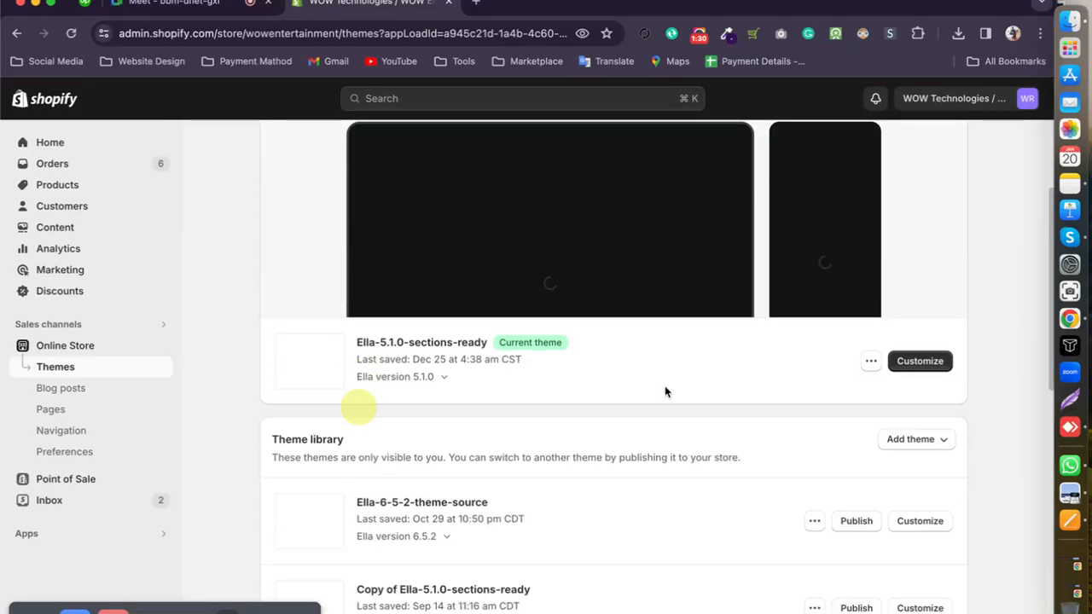
pyautogui.scroll(1, 638, 390)
pyautogui.scroll(3, 723, 383)
# - Try to view the live store from the Themes page, and close the tab it opens
pyautogui.click(911, 188)
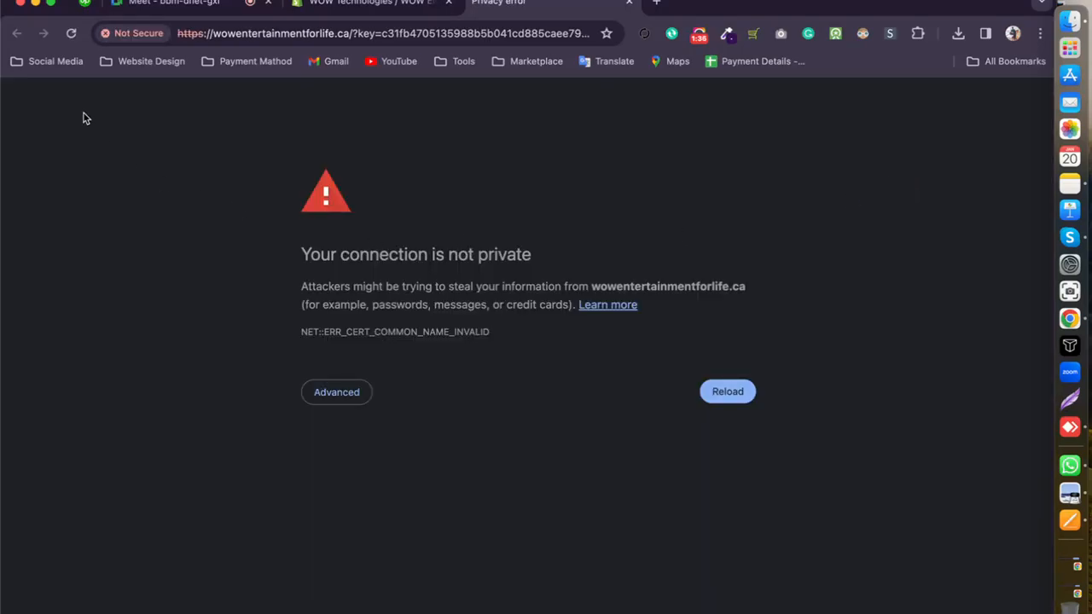
pyautogui.click(625, 5)
pyautogui.scroll(-3, 199, 225)
pyautogui.scroll(3, 728, 389)
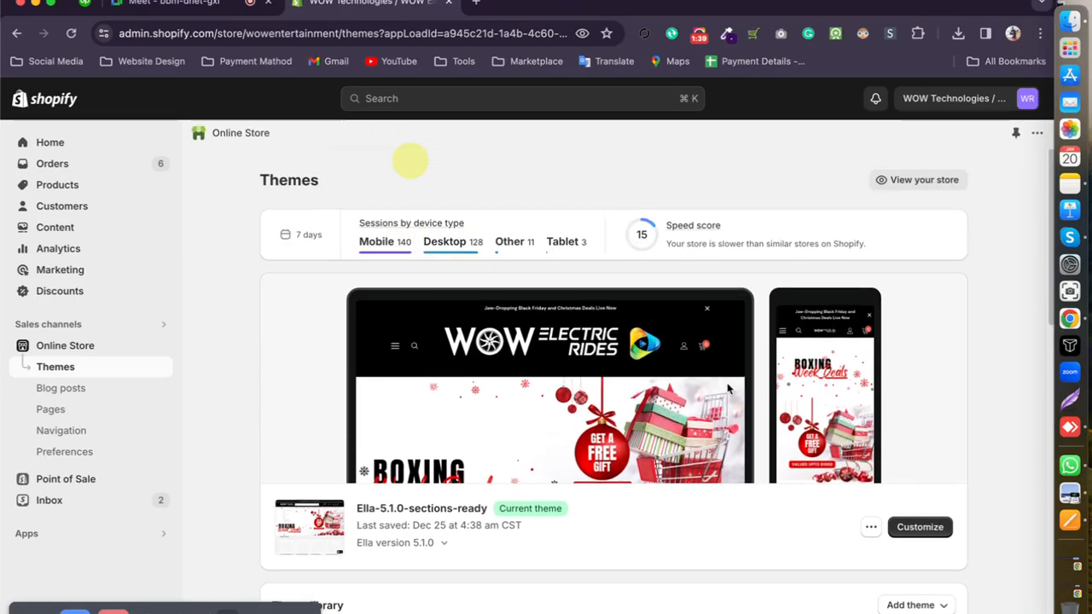
# - Open the current theme Ella-5.1.0-sections-ready for customization and bring the home page's Best Sellers section into view
pyautogui.click(911, 526)
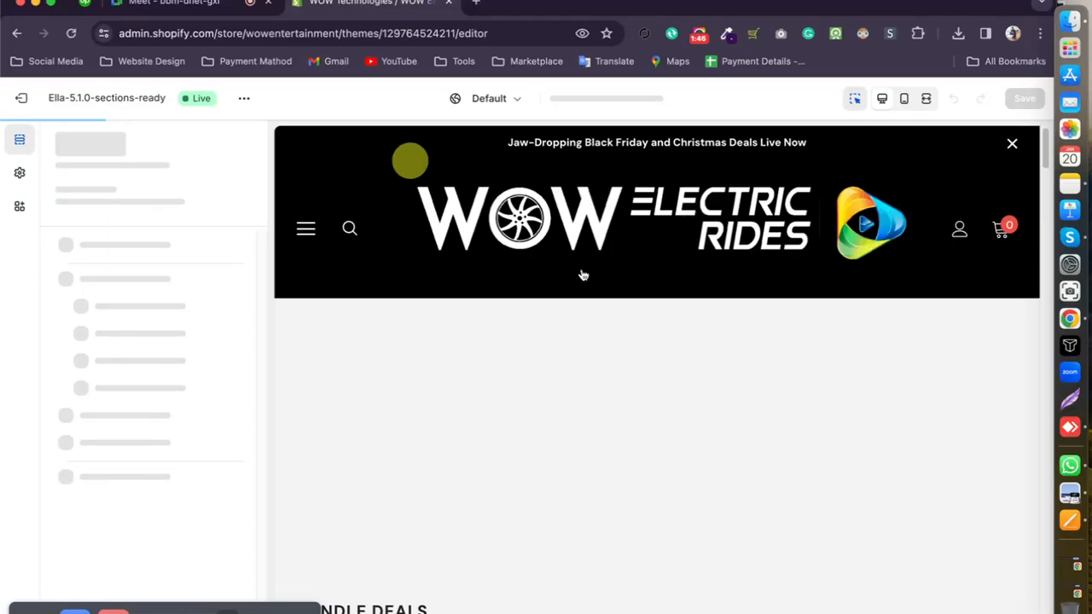
pyautogui.scroll(-10, 598, 273)
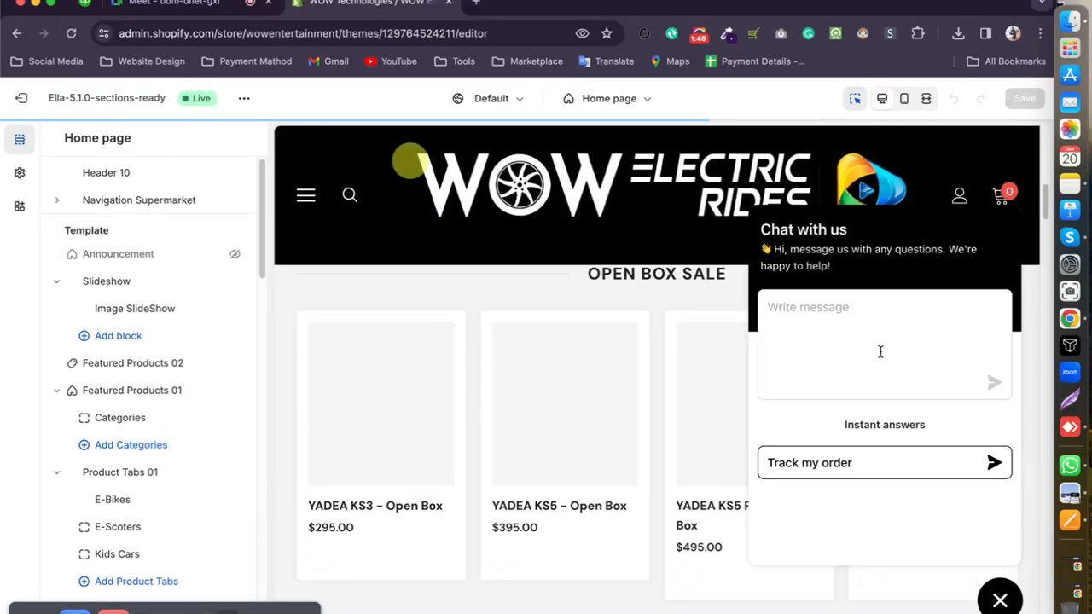
pyautogui.scroll(-10, 534, 390)
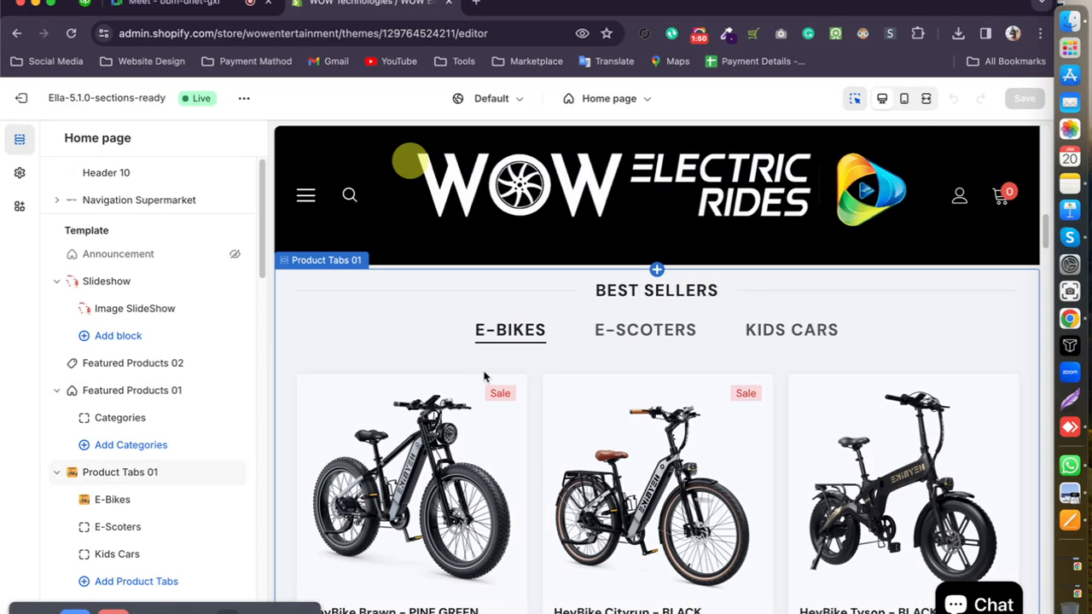
# - Examine the specification icons and values on the HeyBike product cards in the Best Sellers section
pyautogui.scroll(3, 515, 376)
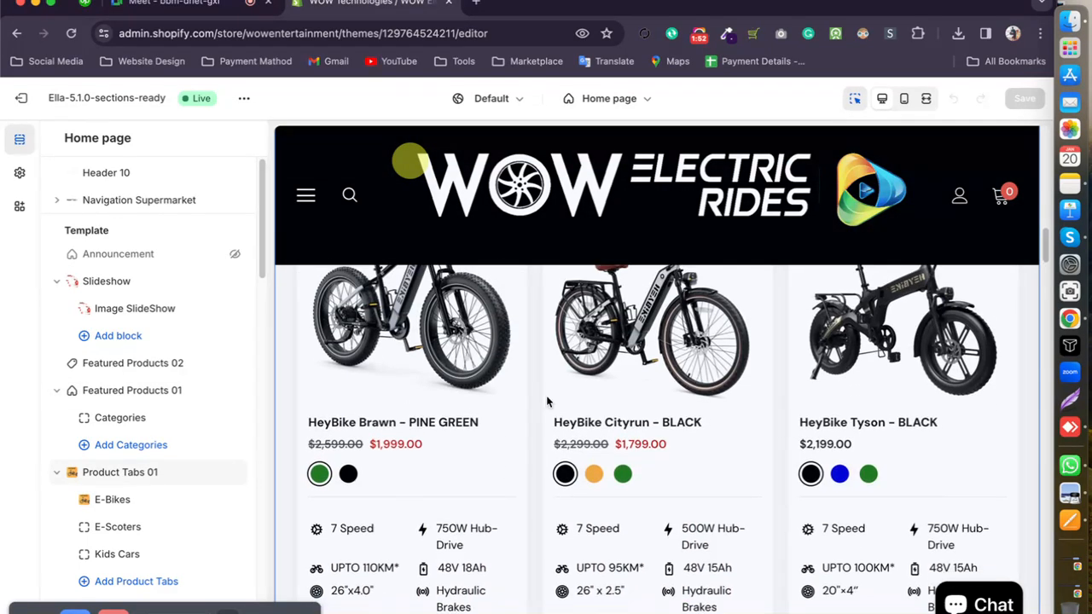
pyautogui.scroll(-1, 547, 401)
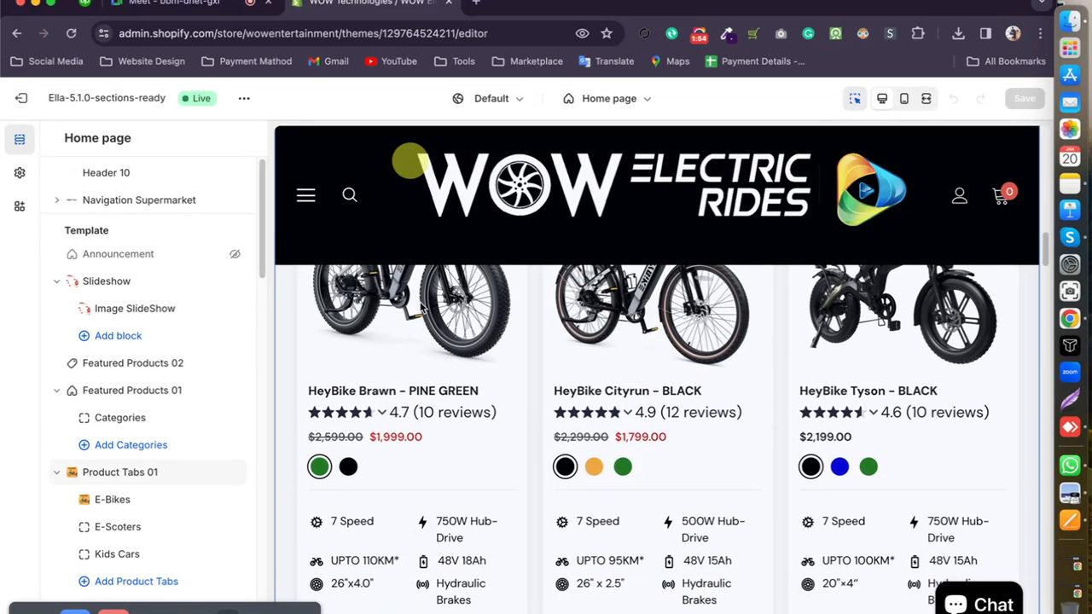
pyautogui.scroll(1, 683, 452)
pyautogui.scroll(-3, 600, 450)
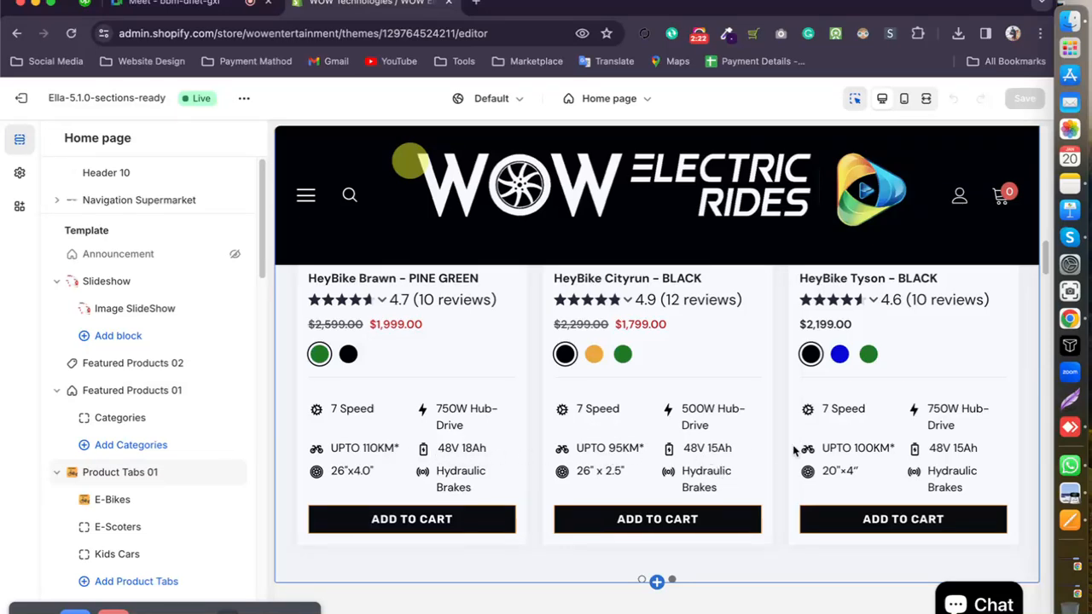
pyautogui.scroll(2, 427, 412)
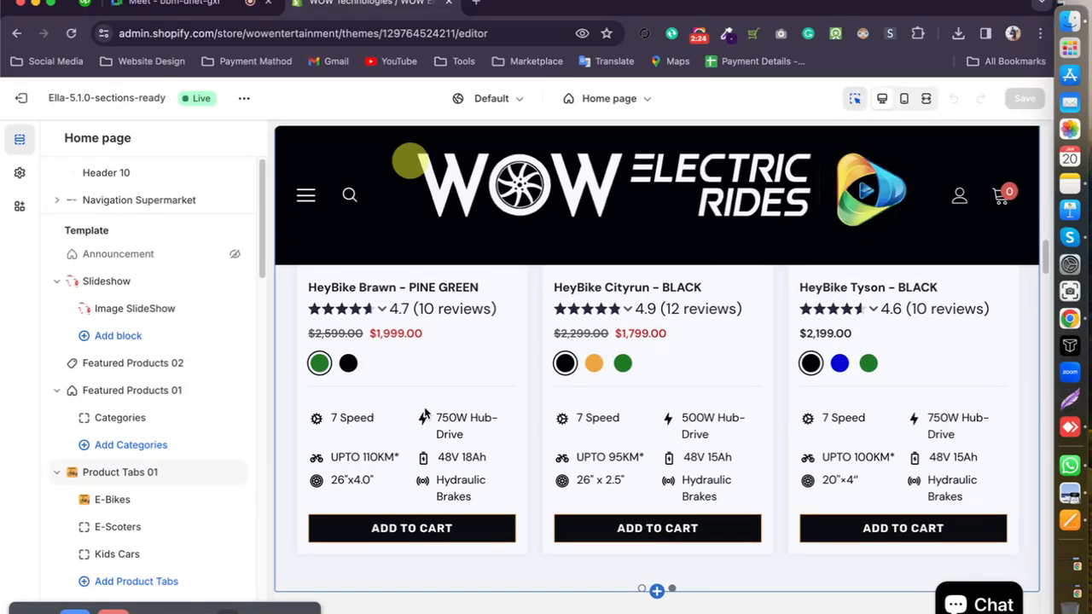
pyautogui.scroll(-2, 422, 411)
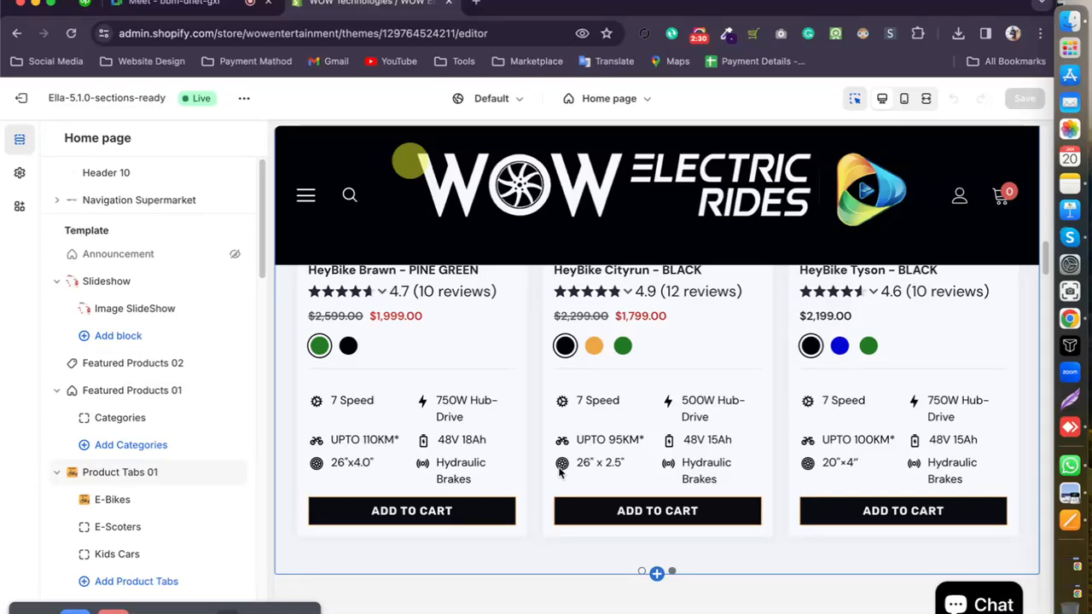
pyautogui.scroll(5, 562, 463)
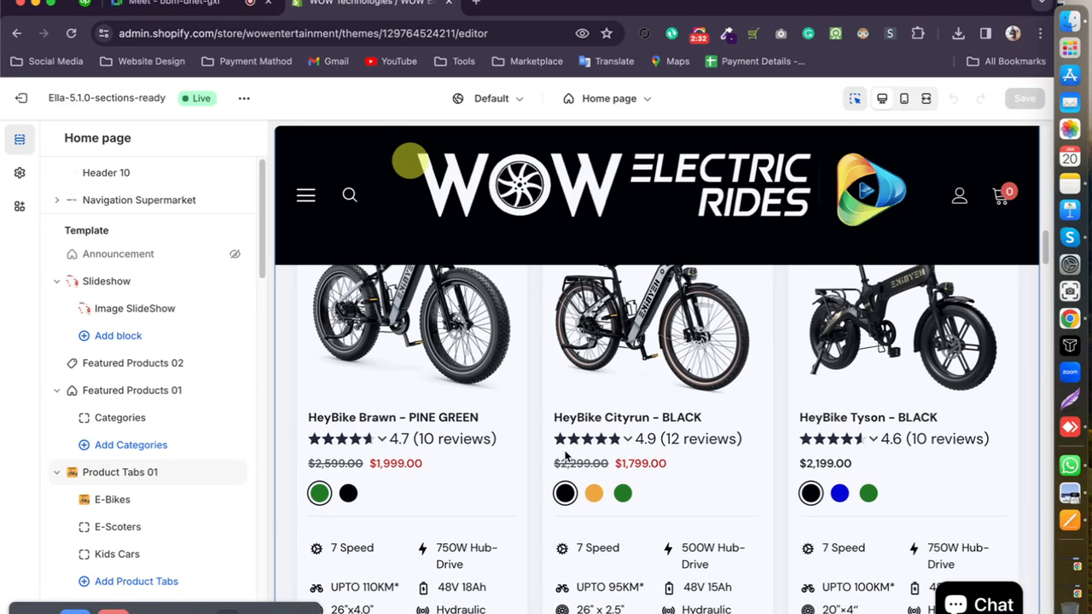
pyautogui.scroll(-5, 573, 446)
pyautogui.scroll(3, 580, 433)
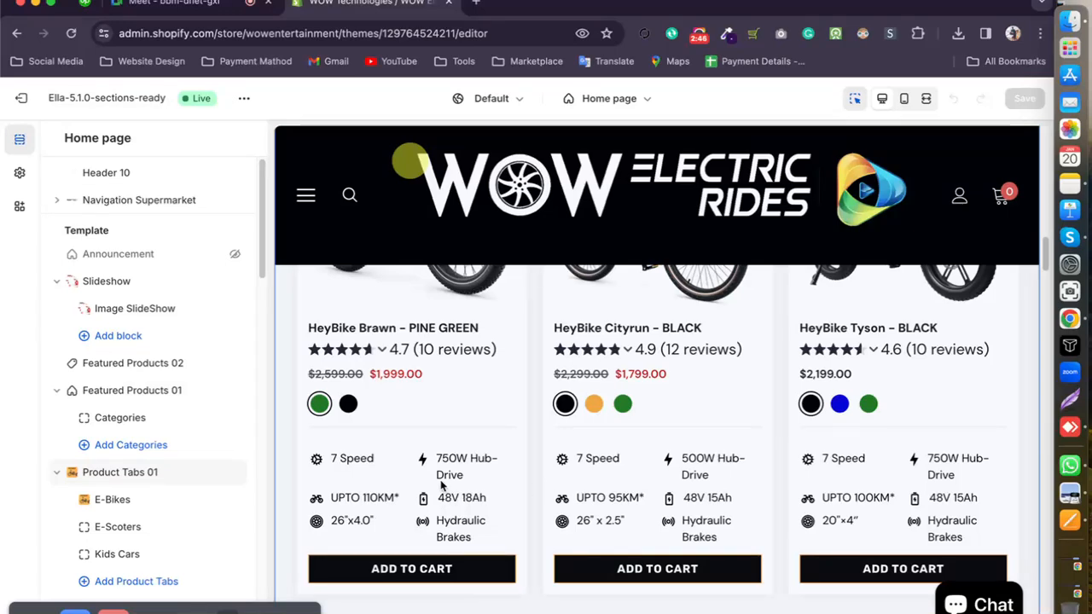
# - Look for product templates among the theme's pages, and open the settings of the Product Tabs 01 section
pyautogui.click(609, 99)
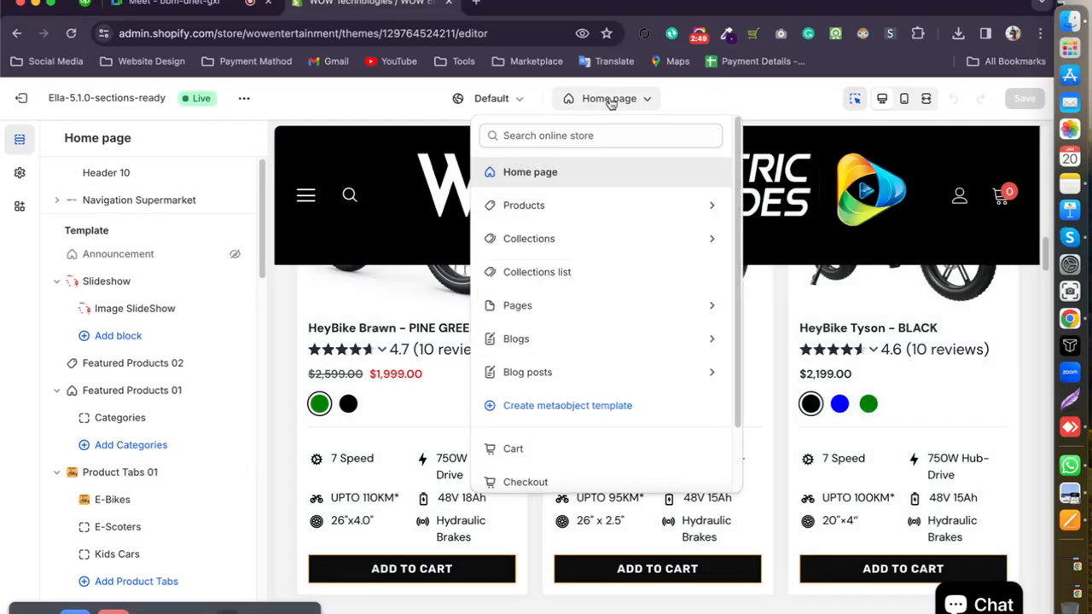
pyautogui.click(581, 208)
pyautogui.click(617, 375)
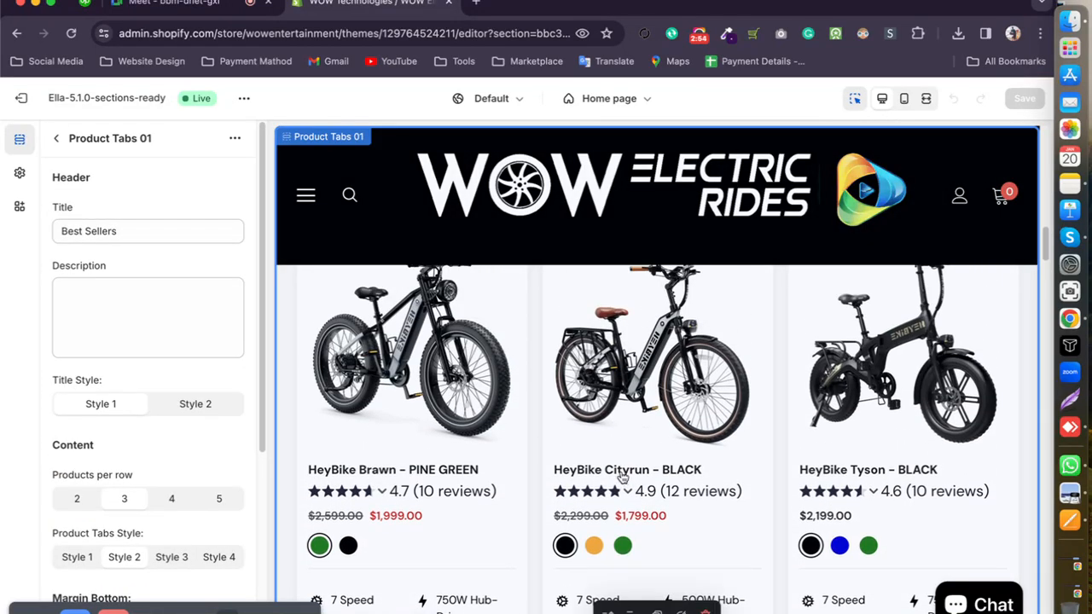
# - Open the HeyBike Cityrun product page in the preview and highlight its specification list from Motor to Package Weight
pyautogui.scroll(-1, 649, 378)
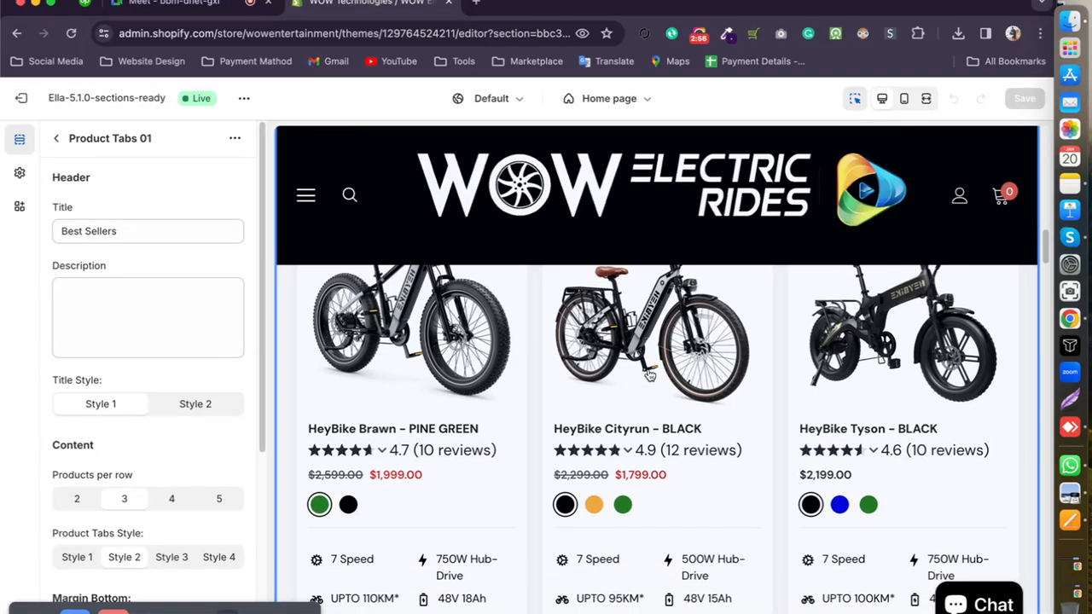
pyautogui.click(654, 451)
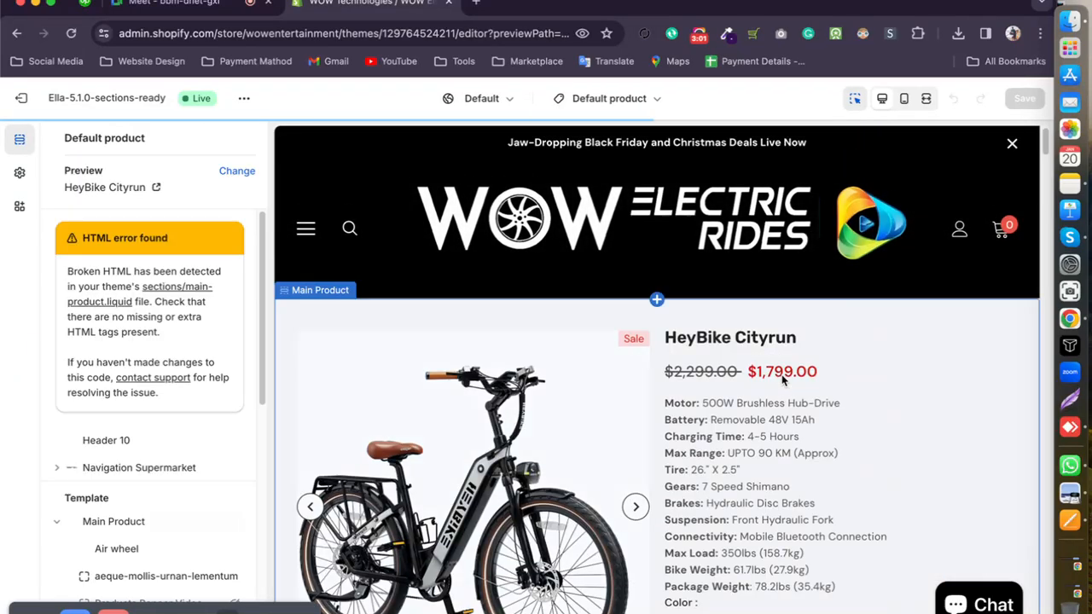
pyautogui.scroll(-2, 882, 391)
pyautogui.scroll(2, 895, 387)
pyautogui.scroll(-1, 879, 401)
pyautogui.moveTo(665, 372); pyautogui.dragTo(833, 555)
pyautogui.scroll(2, 744, 393)
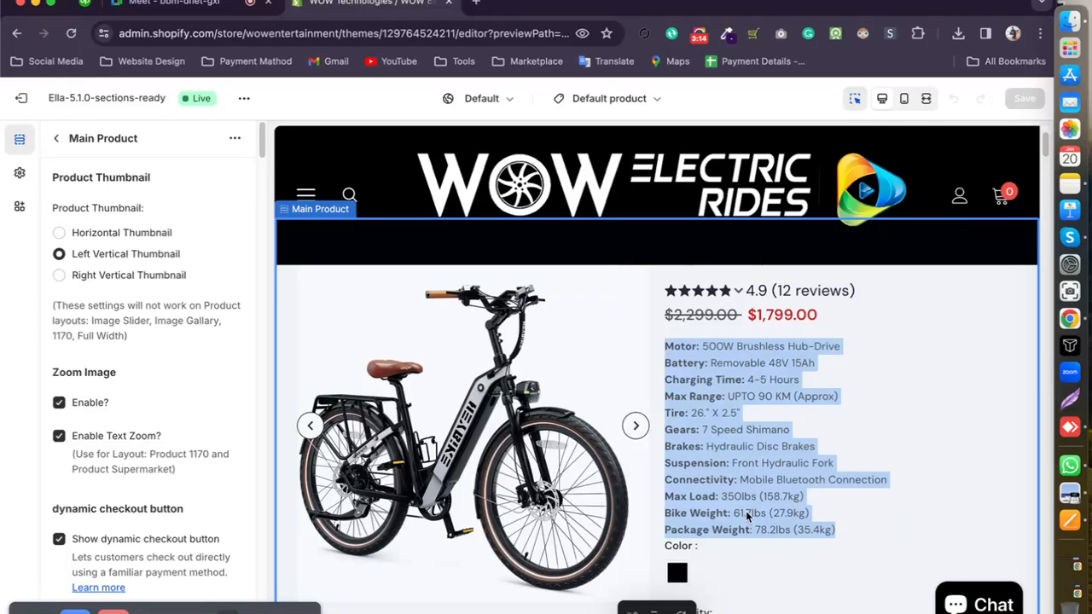
# - Browse the theme's list of product templates, and close it without switching template
pyautogui.click(642, 107)
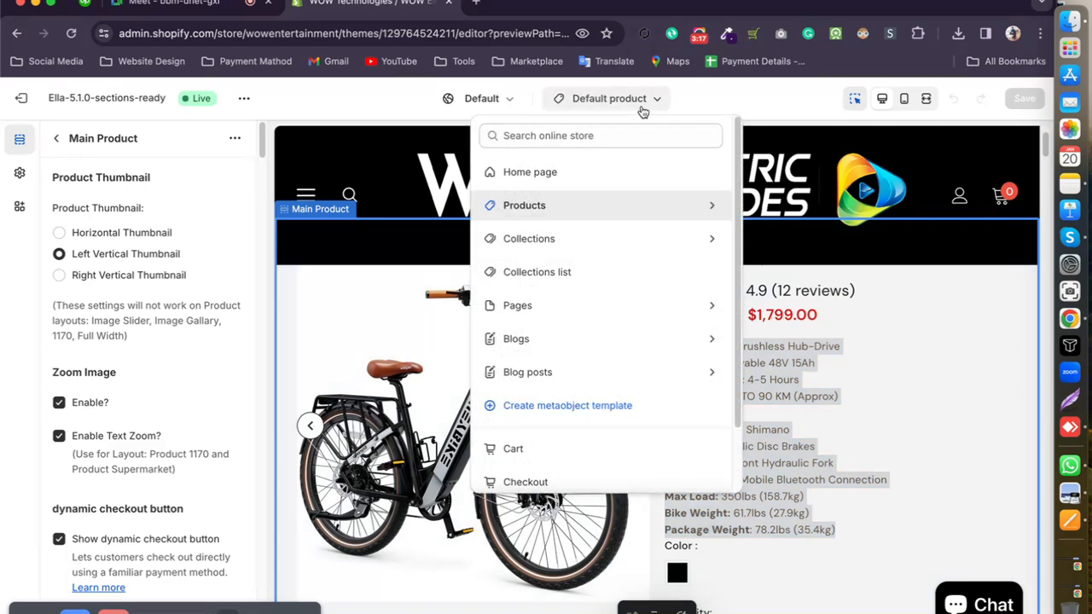
pyautogui.click(622, 205)
pyautogui.scroll(-5, 628, 285)
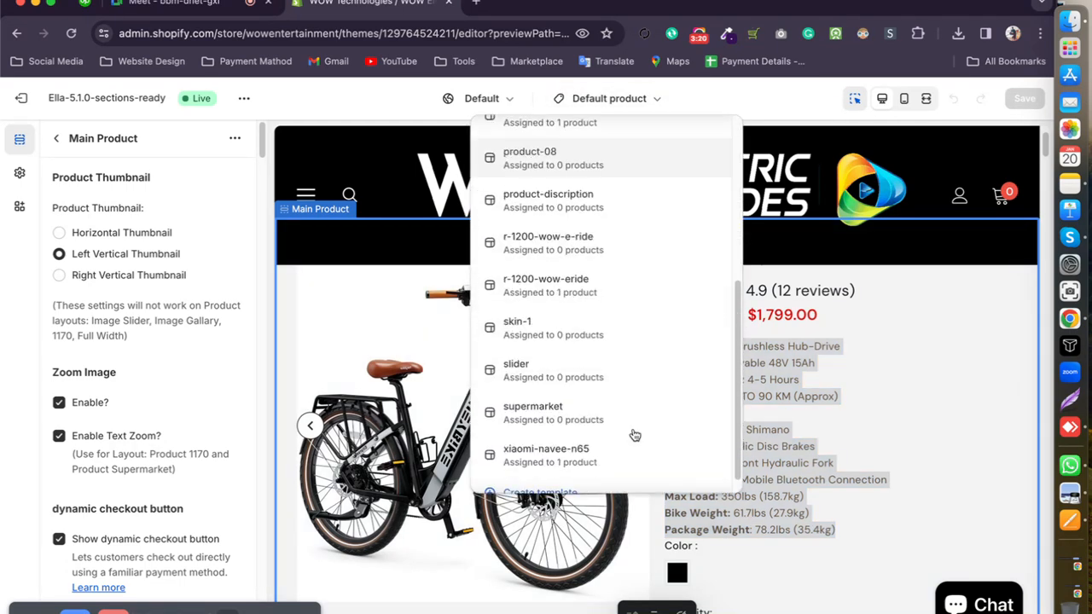
pyautogui.scroll(5, 605, 247)
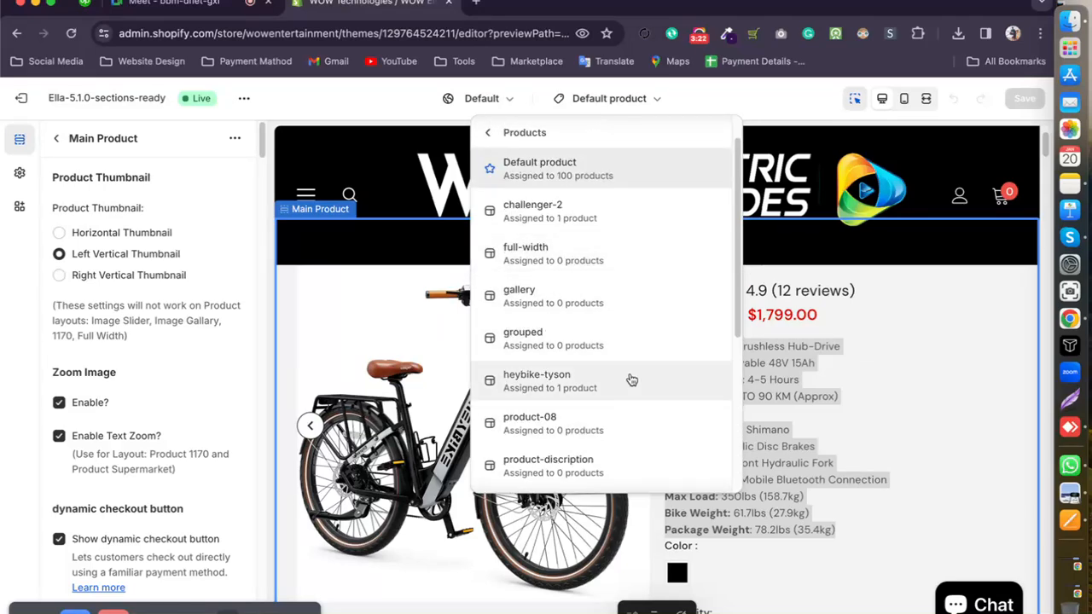
pyautogui.scroll(-3, 631, 381)
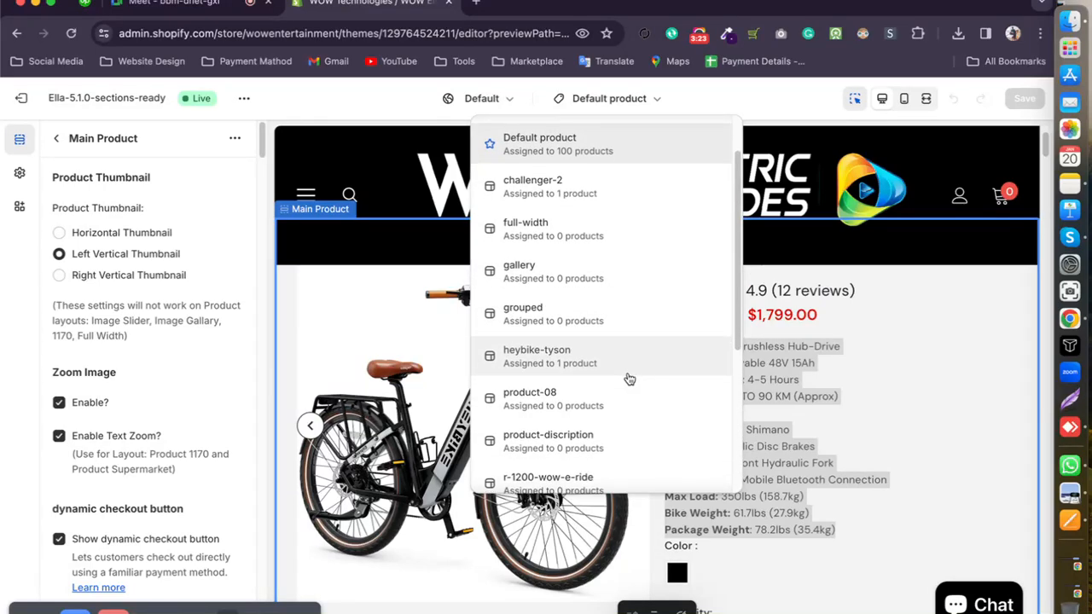
pyautogui.click(840, 519)
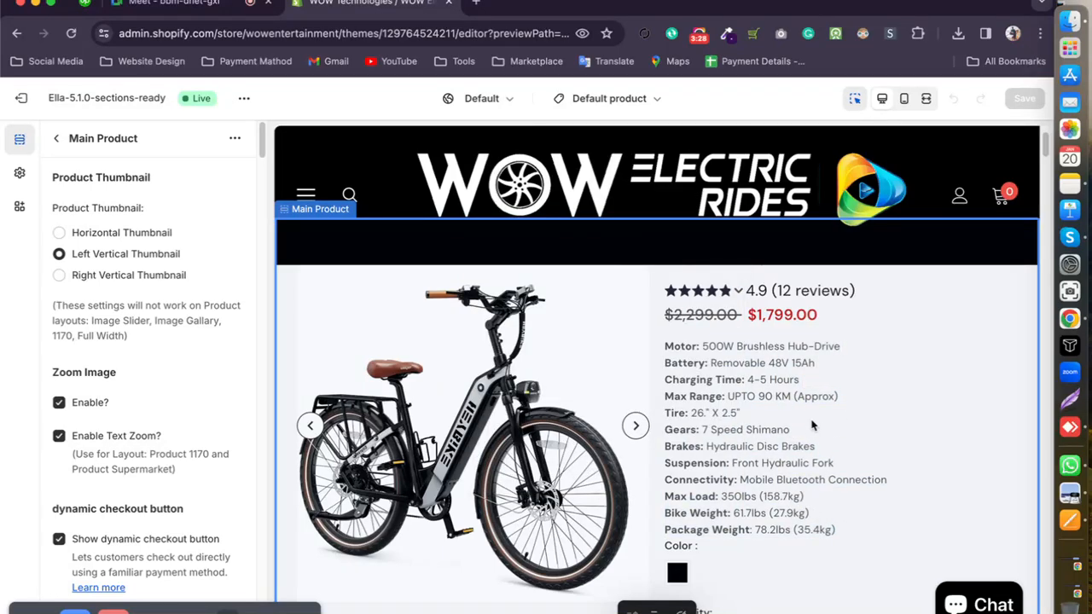
# - Highlight the HeyBike Cityrun specifications again, and briefly reopen the list of product templates
pyautogui.moveTo(663, 345); pyautogui.dragTo(860, 531)
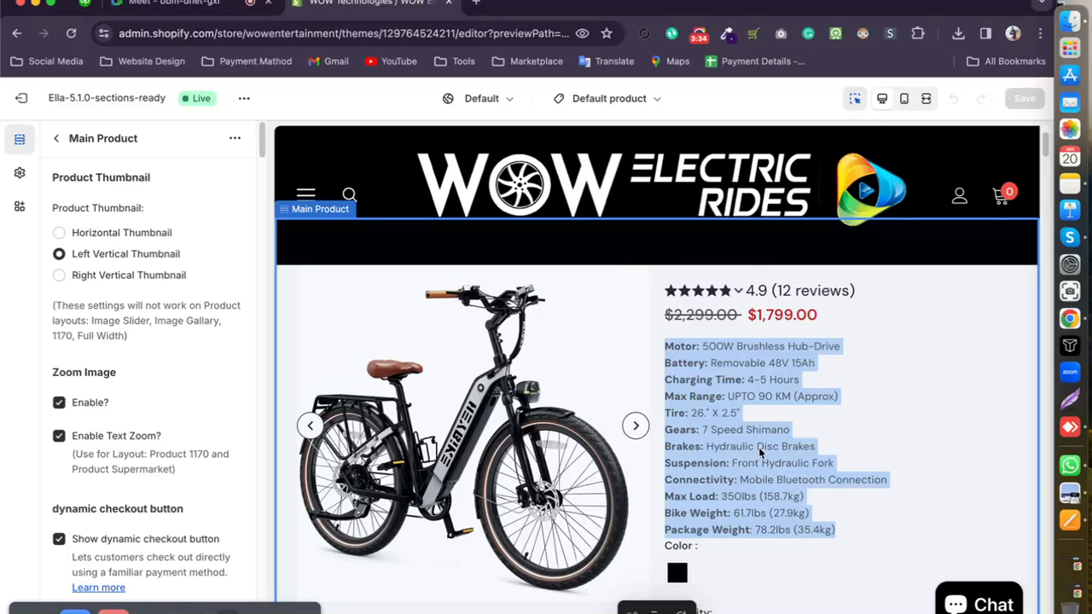
pyautogui.scroll(-2, 757, 452)
pyautogui.scroll(3, 752, 439)
pyautogui.scroll(-2, 753, 437)
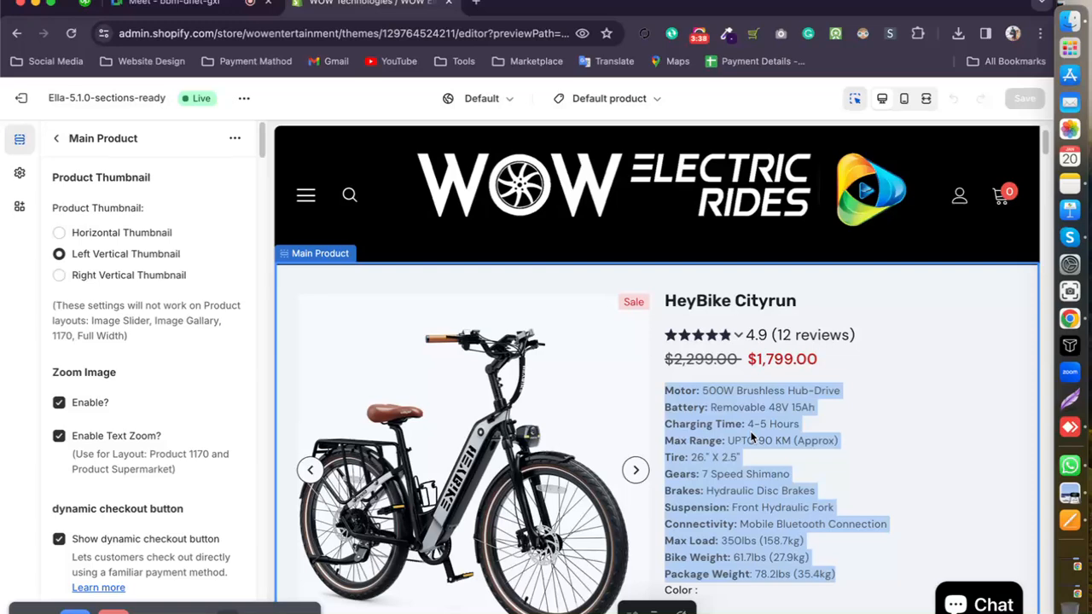
pyautogui.click(592, 98)
pyautogui.click(591, 98)
pyautogui.click(591, 98)
pyautogui.click(569, 213)
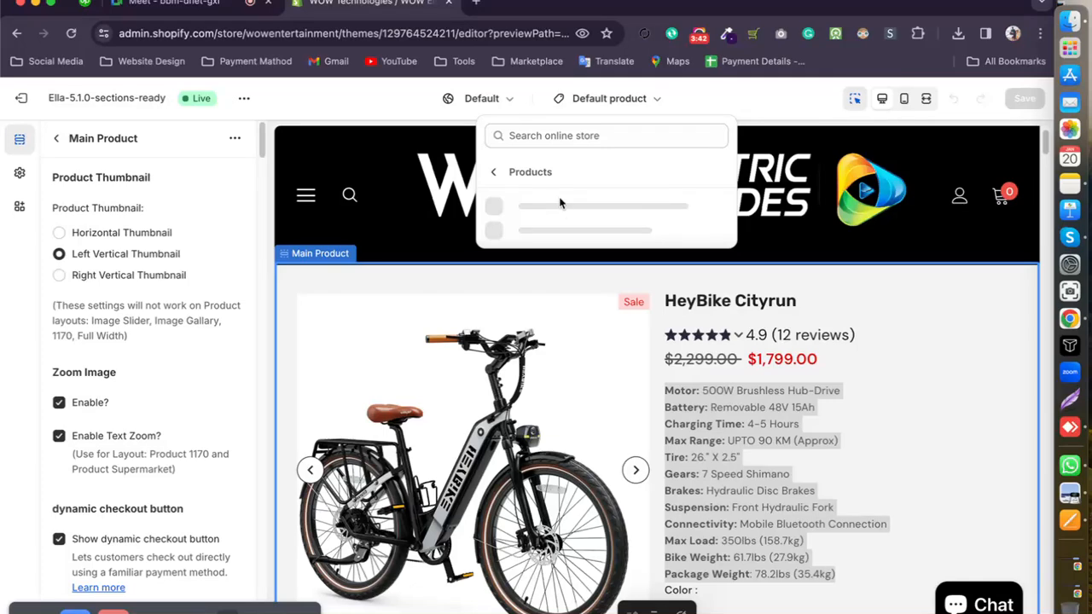
pyautogui.click(882, 402)
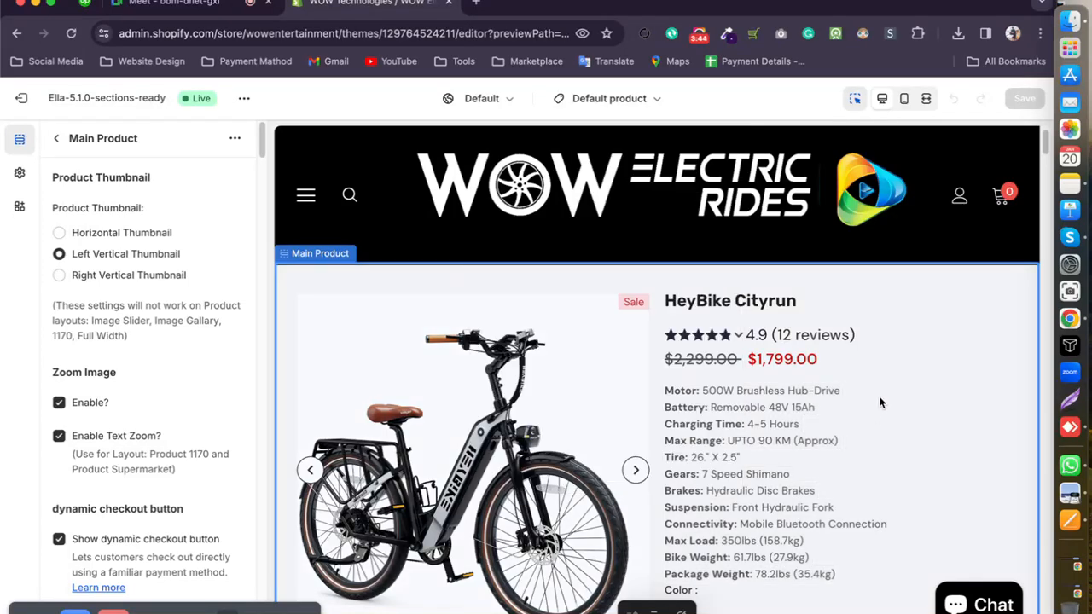
# - Check the Default product entry among the product templates, and return to the HeyBike Cityrun specifications
pyautogui.scroll(-3, 616, 474)
pyautogui.click(611, 97)
pyautogui.click(580, 217)
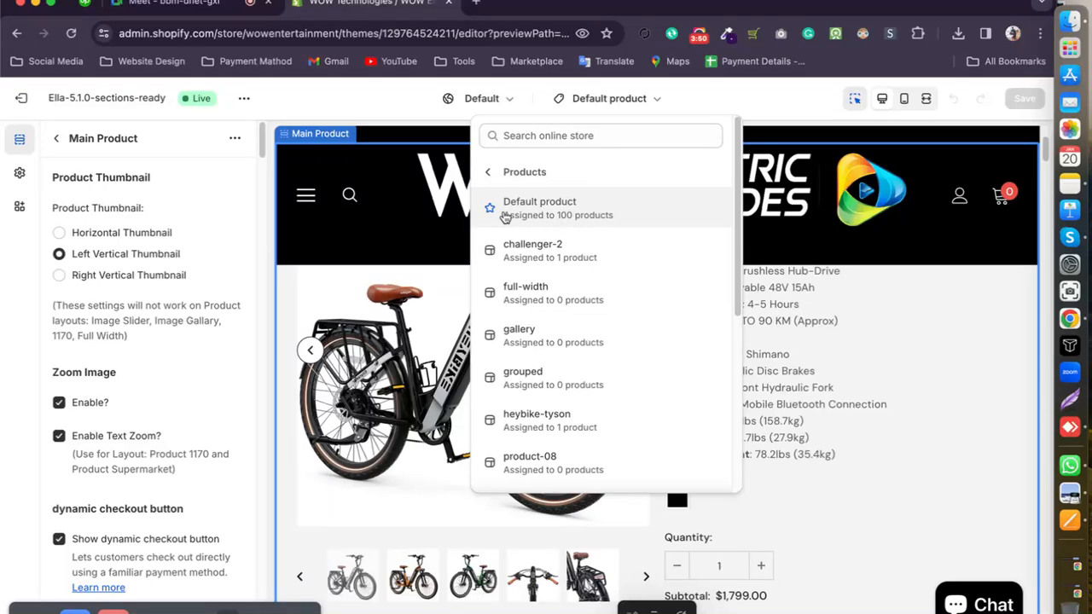
pyautogui.click(884, 359)
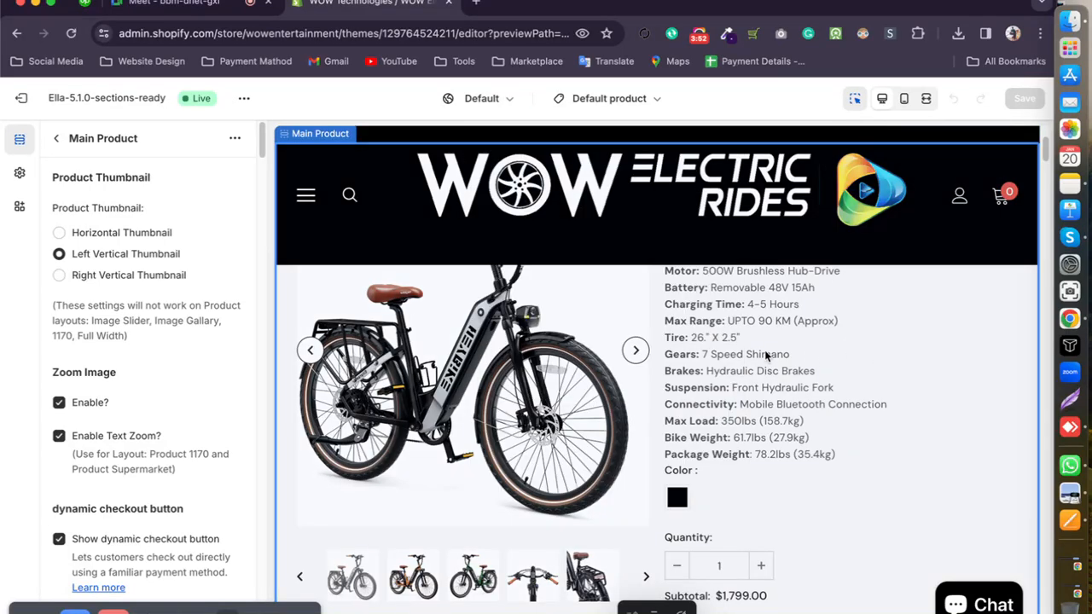
pyautogui.scroll(3, 731, 356)
pyautogui.scroll(-1, 757, 461)
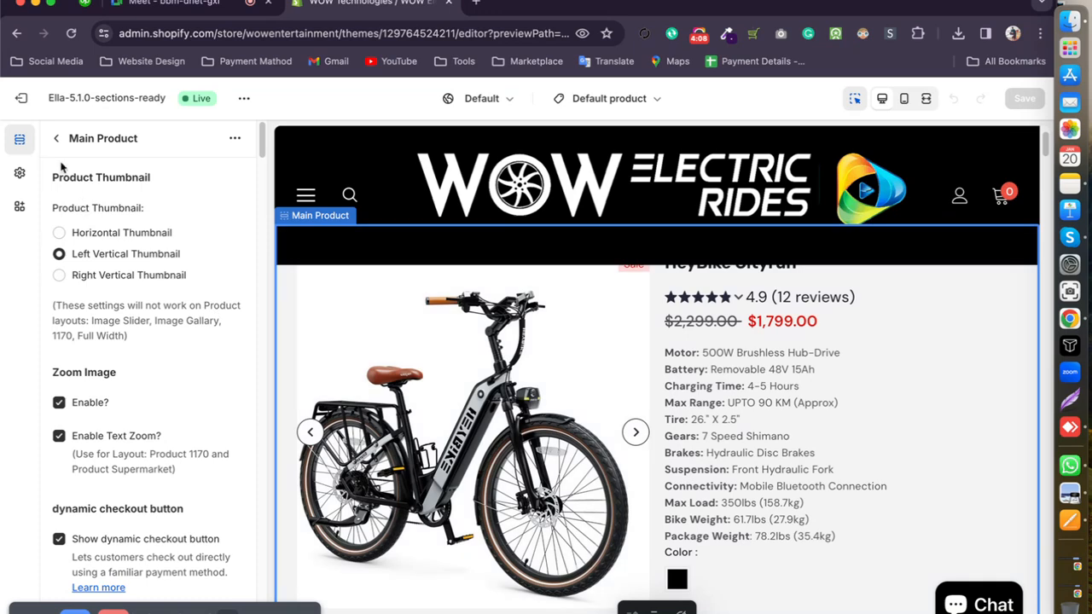
# - Exit the theme editor and open the product "BUY 2 ECOVACS DEEBOT U2SE ROBOT VACUUM CLEANER & GET 1 FREE (OPEN BOX)"
pyautogui.click(40, 101)
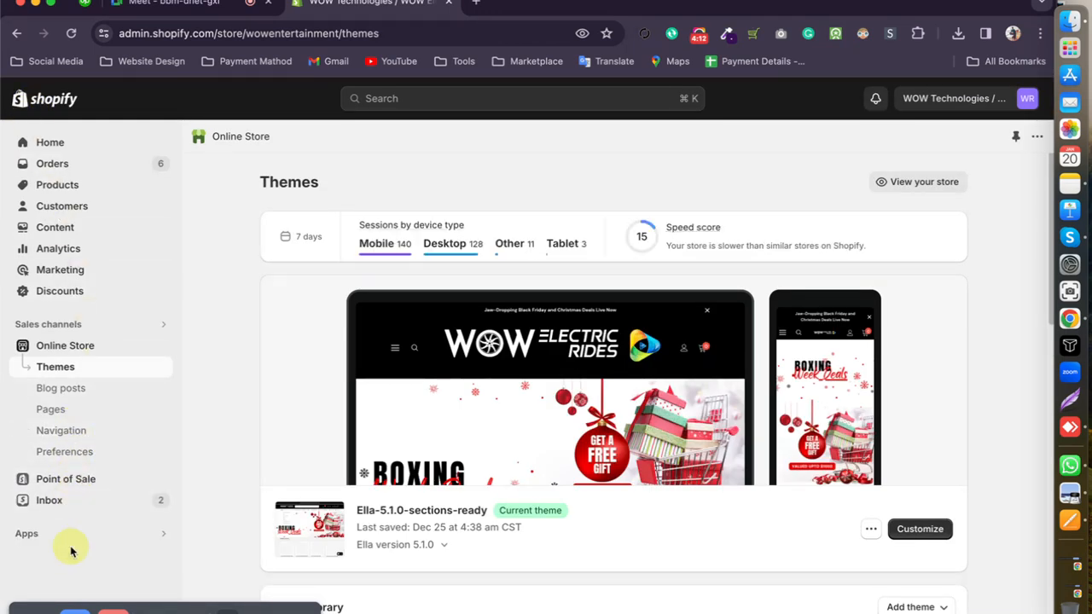
pyautogui.click(54, 185)
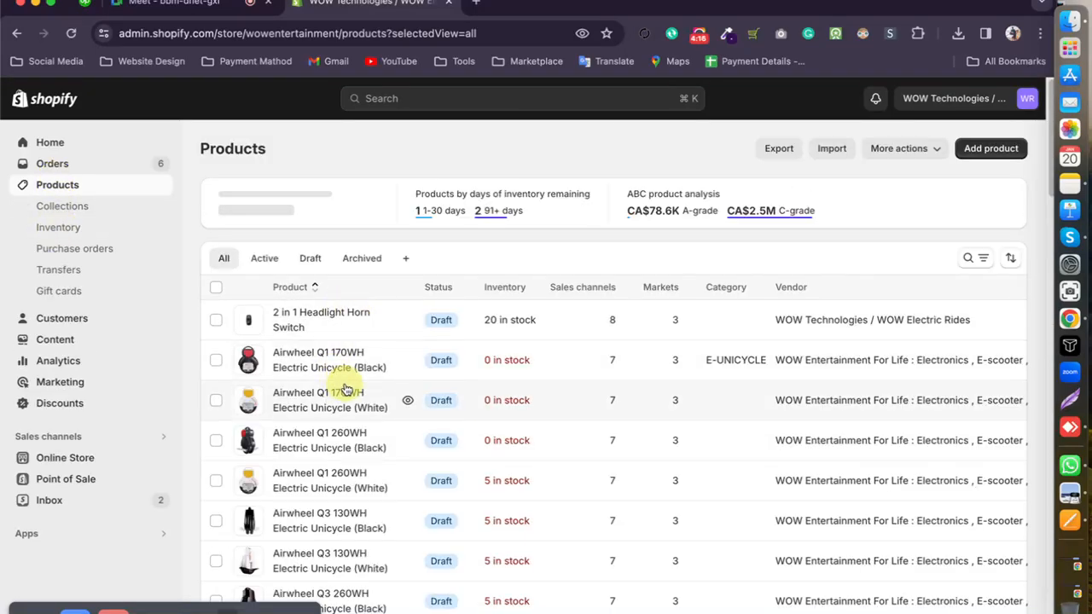
pyautogui.scroll(-10, 348, 389)
pyautogui.scroll(-5, 345, 389)
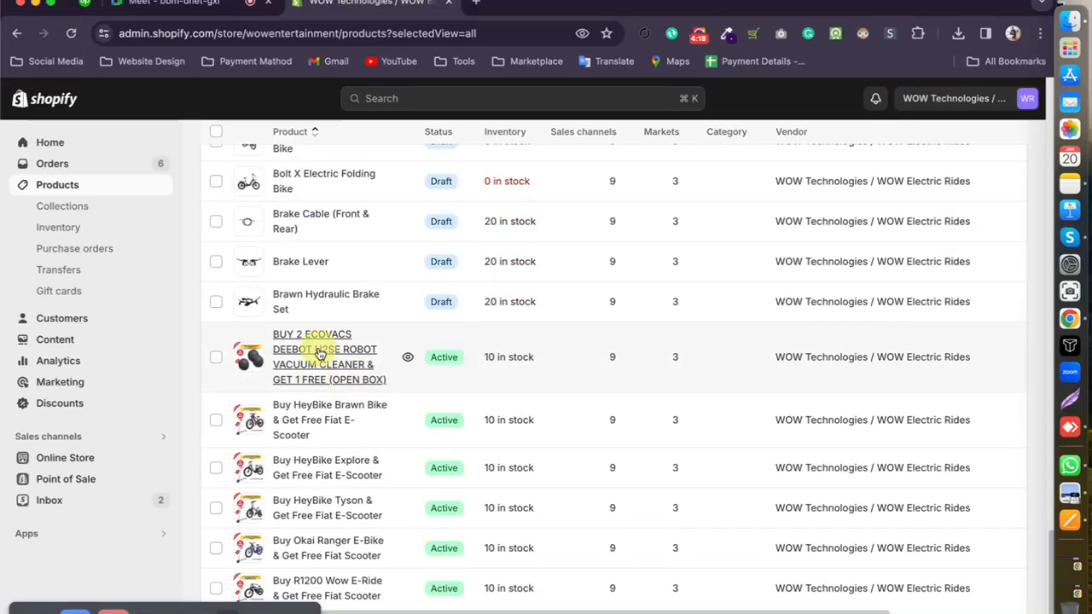
pyautogui.click(316, 349)
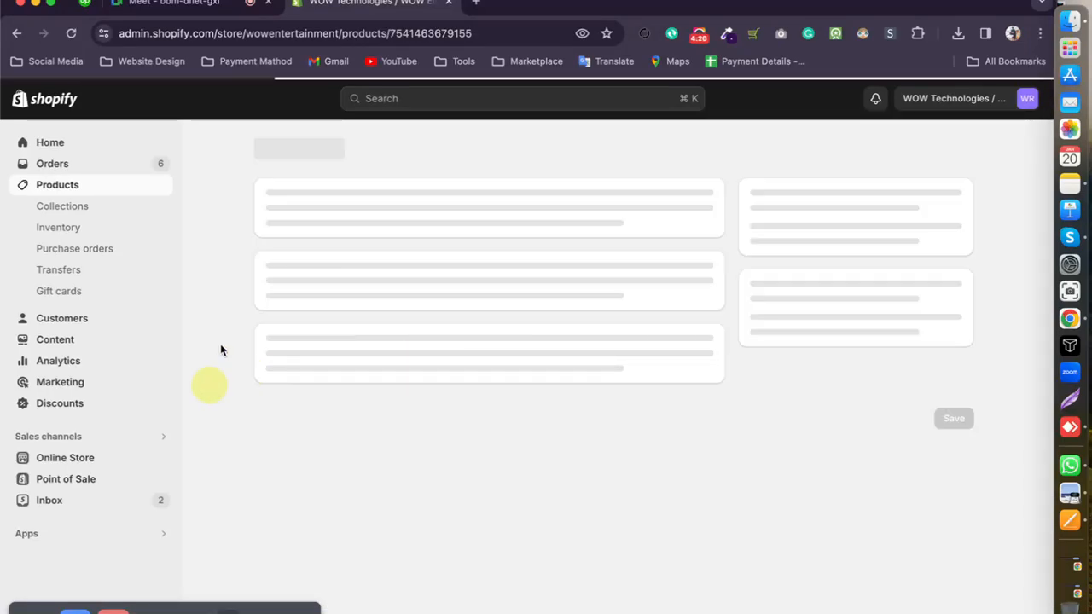
# - Examine the product's metafields, and open the Short Discription and Tire fields to inspect their types
pyautogui.scroll(-15, 217, 358)
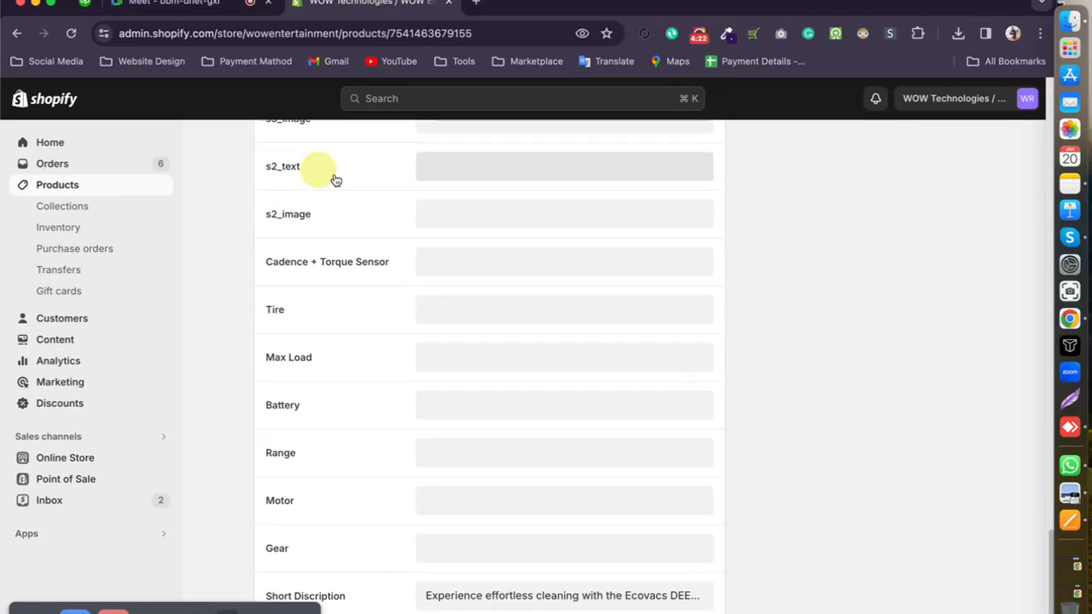
pyautogui.scroll(-1, 486, 307)
pyautogui.click(509, 567)
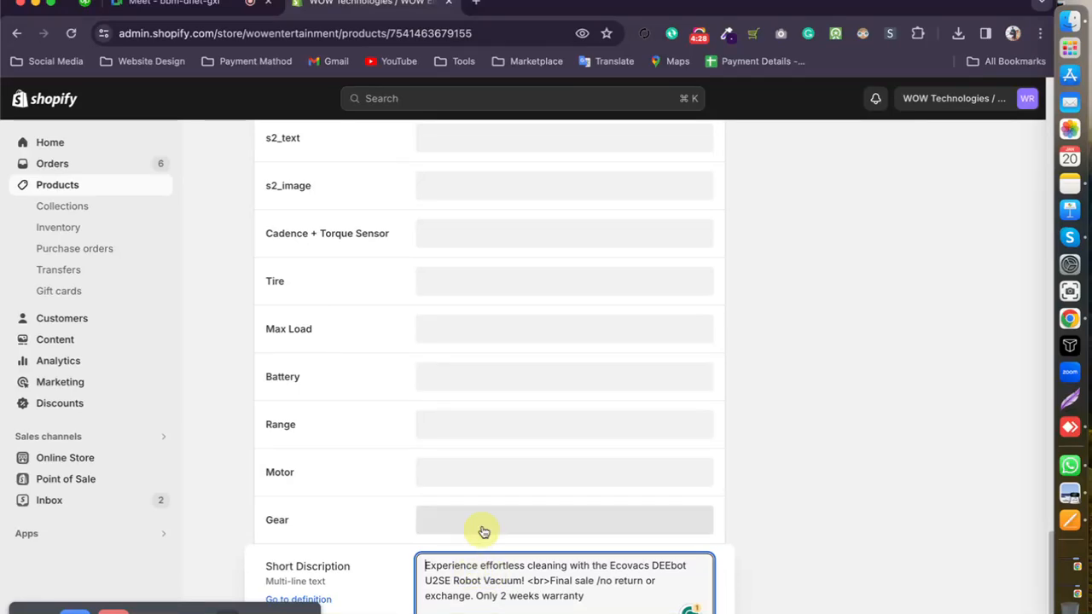
pyautogui.scroll(3, 446, 498)
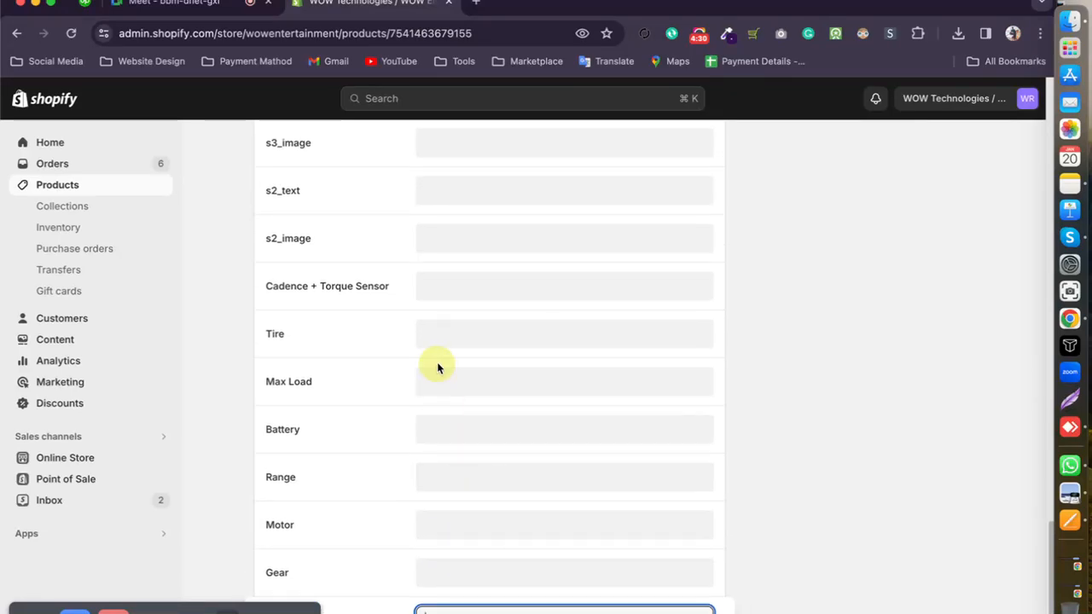
pyautogui.click(444, 340)
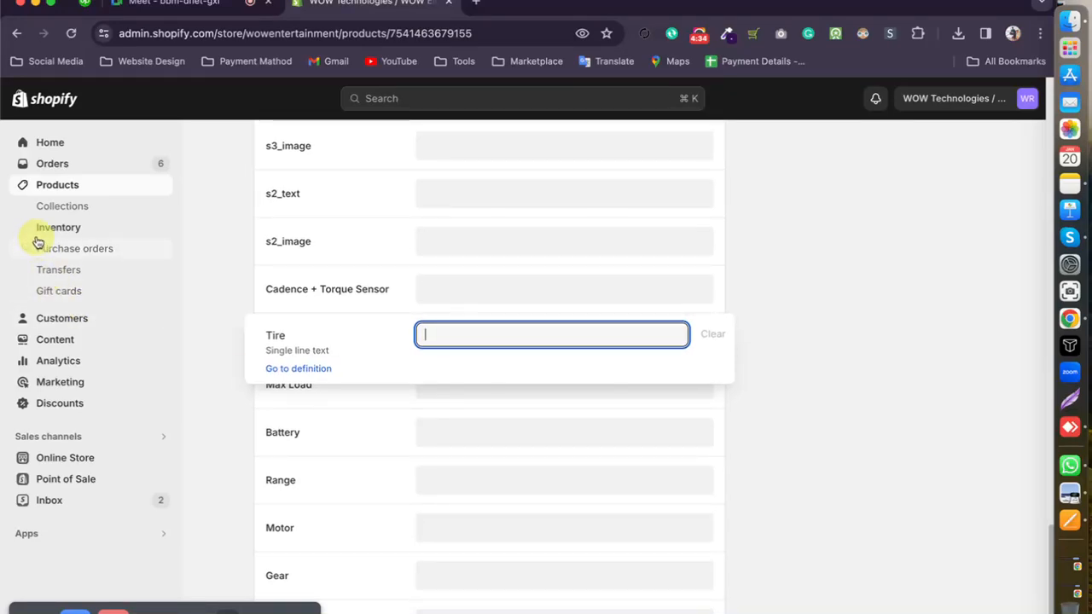
# - View the store's content files, and reopen the Ecovacs Deebot U2SE bundle product from the product list
pyautogui.click(49, 341)
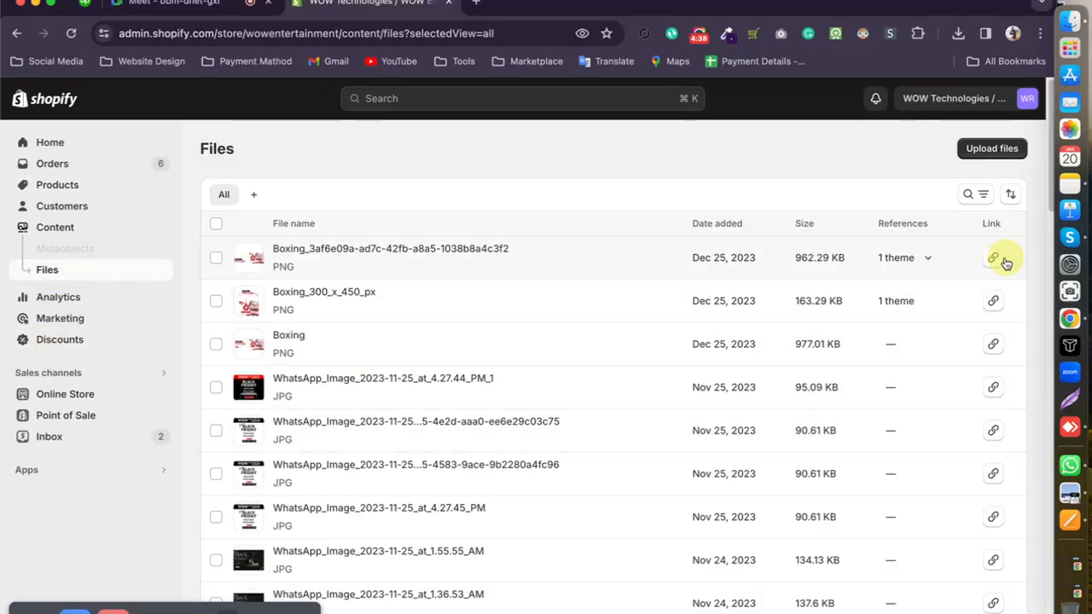
pyautogui.click(74, 185)
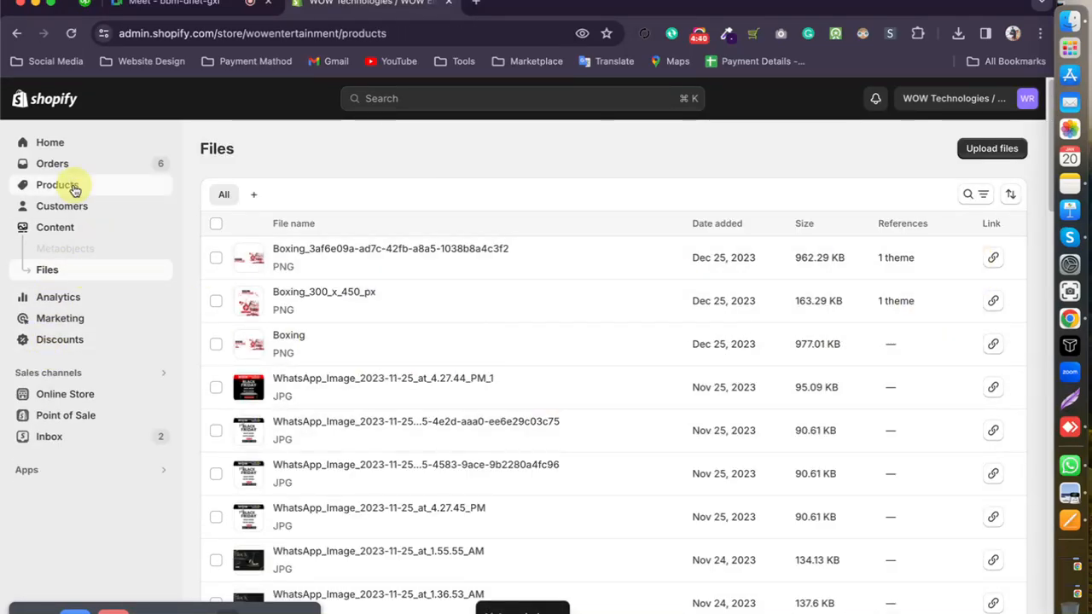
pyautogui.scroll(-15, 342, 384)
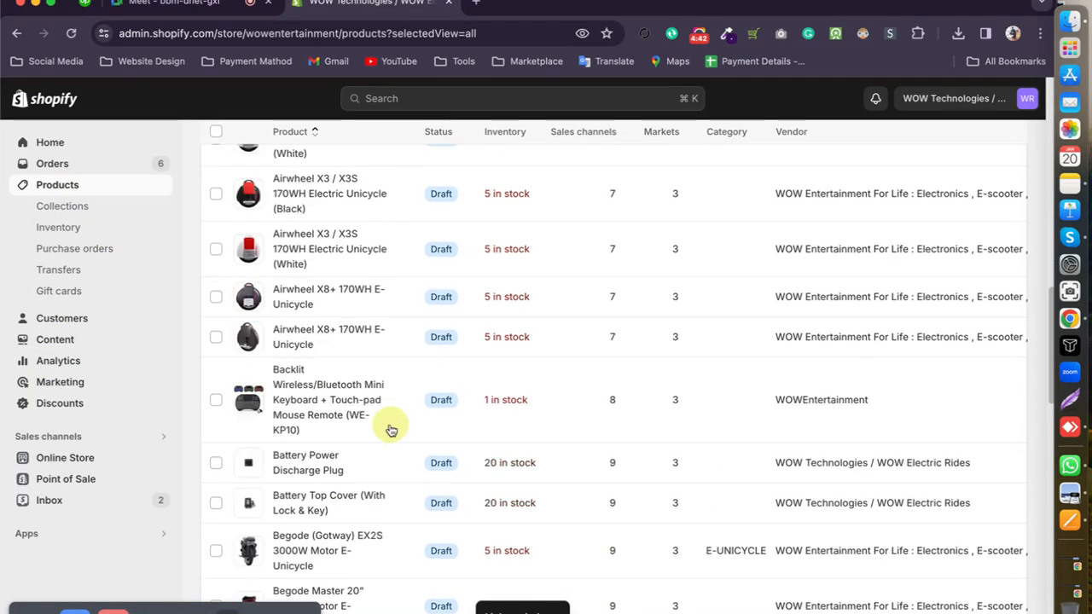
pyautogui.scroll(-10, 345, 439)
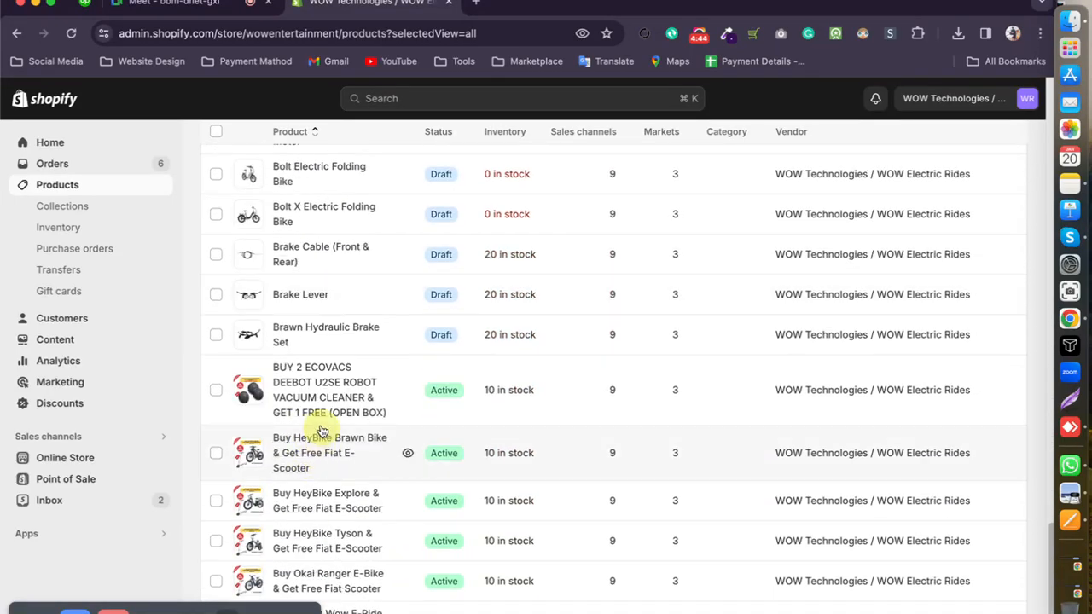
pyautogui.click(318, 410)
# - Go through the product's image, banner and text metafields, and open the s3_text rich text field
pyautogui.scroll(-10, 312, 401)
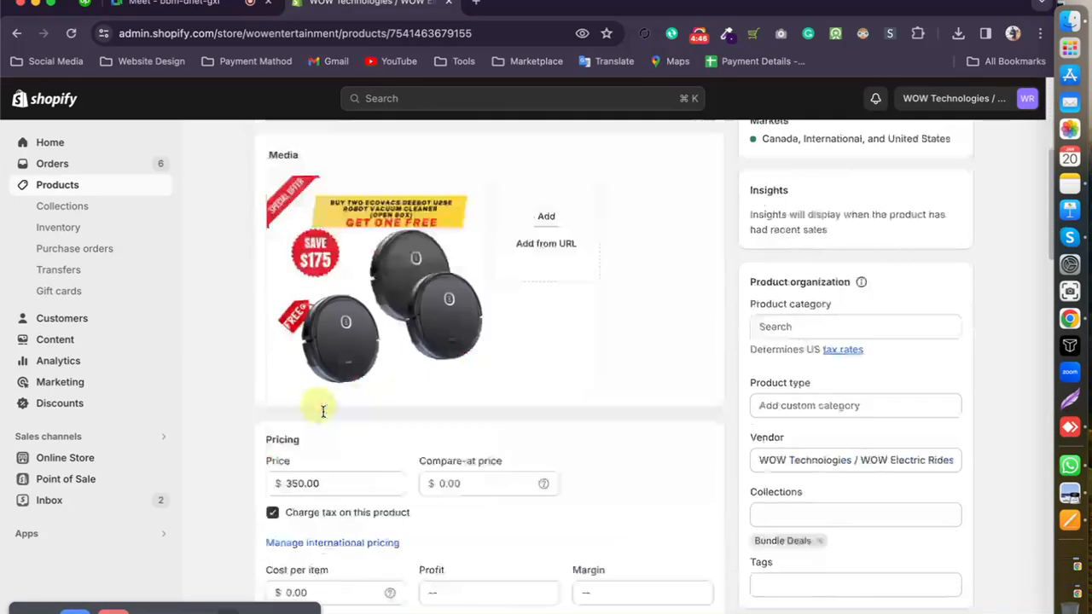
pyautogui.scroll(-10, 239, 431)
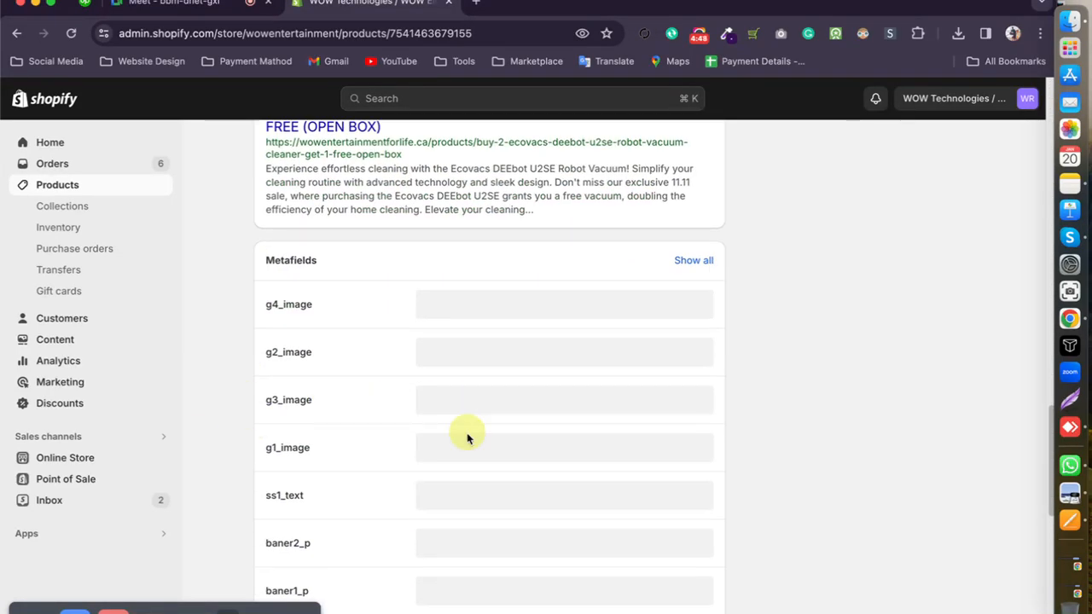
pyautogui.scroll(-2, 463, 427)
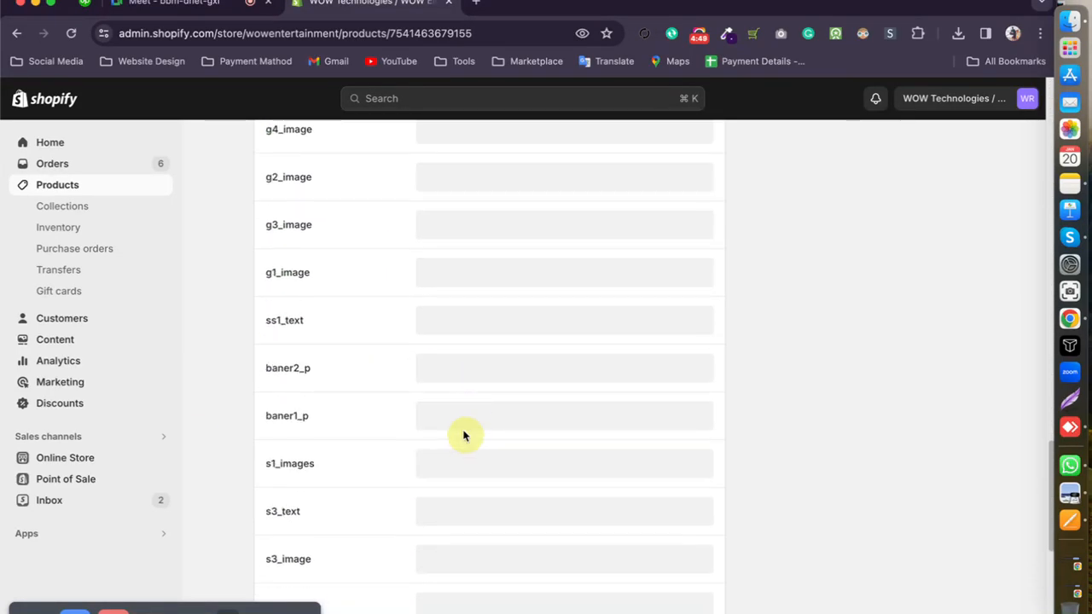
pyautogui.click(450, 362)
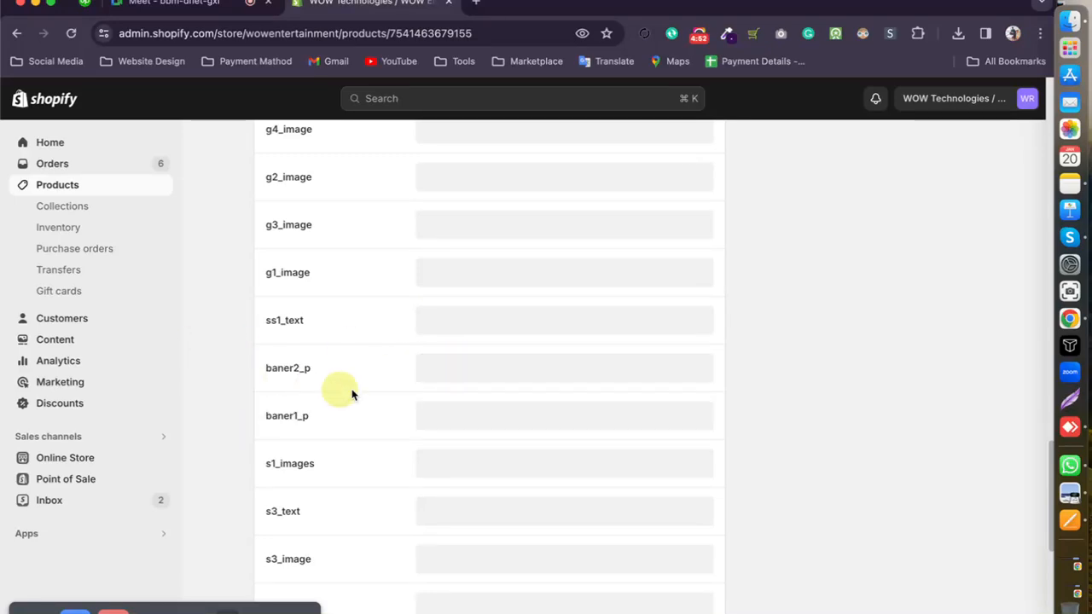
pyautogui.click(451, 420)
pyautogui.click(456, 502)
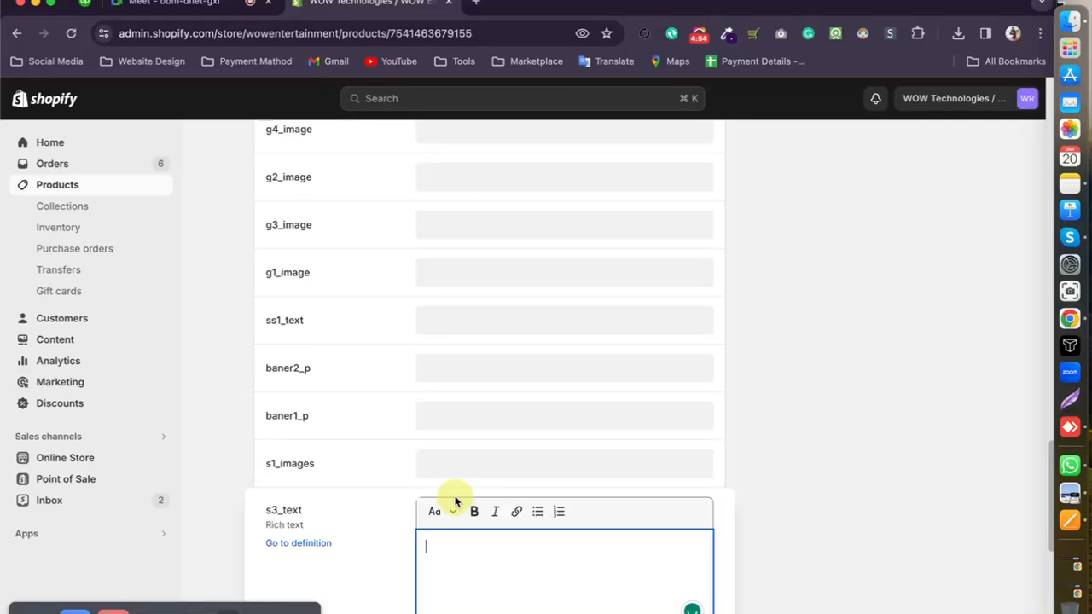
# - Review the metafields around s3_text, and open the g3_image file field
pyautogui.scroll(-10, 470, 319)
pyautogui.scroll(-10, 480, 279)
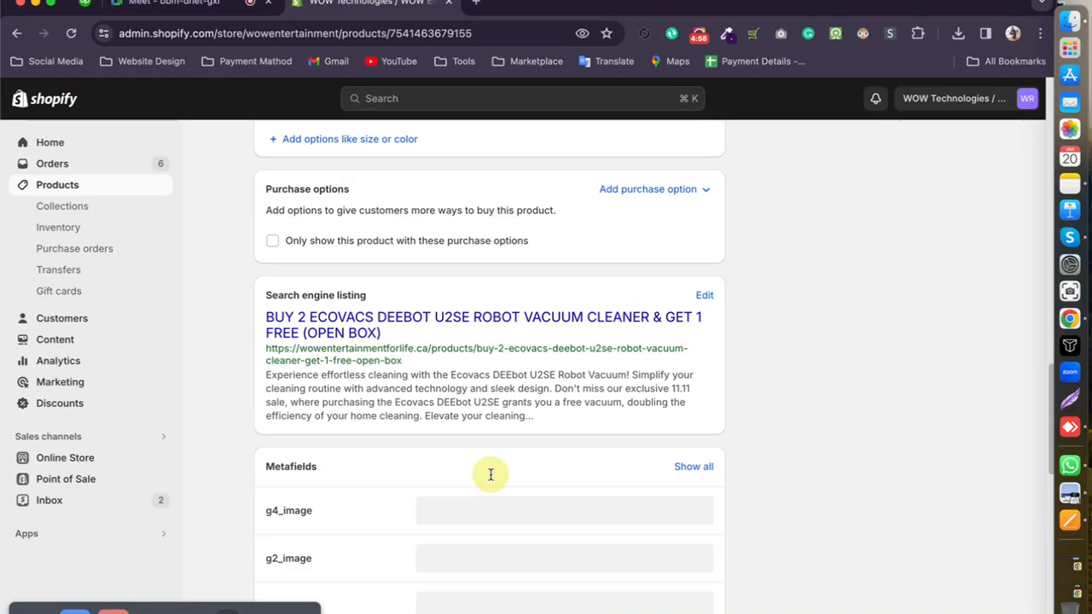
pyautogui.scroll(2, 470, 390)
pyautogui.scroll(5, 308, 363)
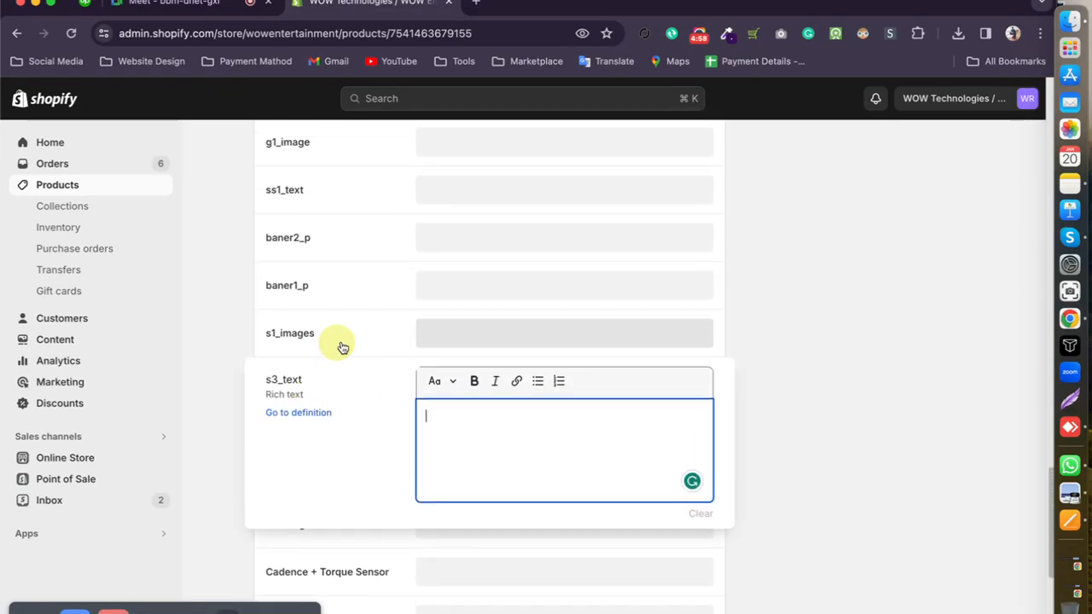
pyautogui.click(442, 293)
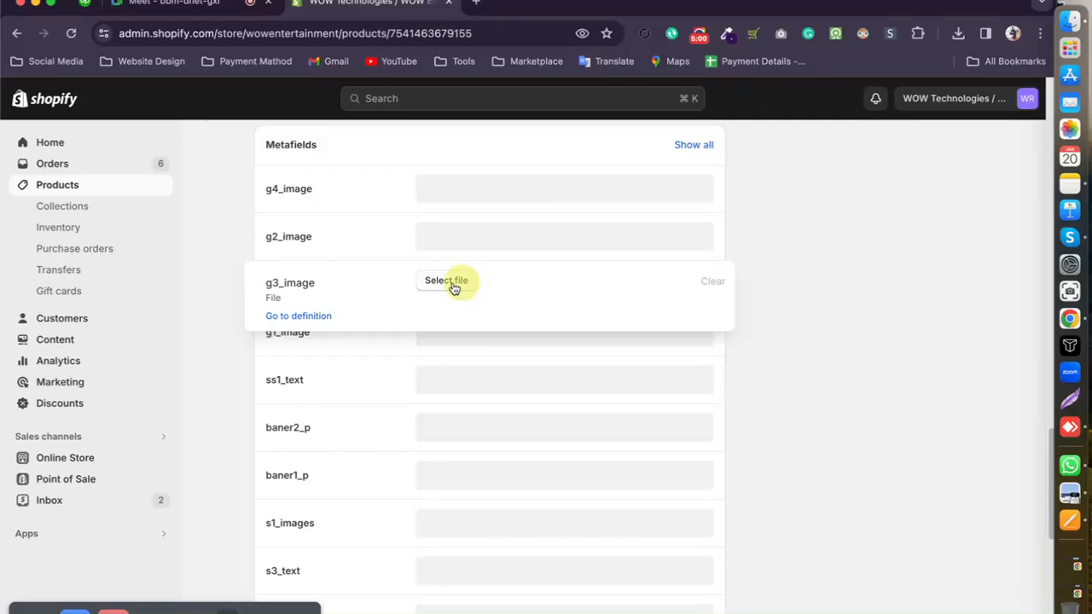
# - Assign the first Boxing PNG (Boxing_3af6e09...) from the store library to the g3_image metafield and save the product
pyautogui.click(445, 283)
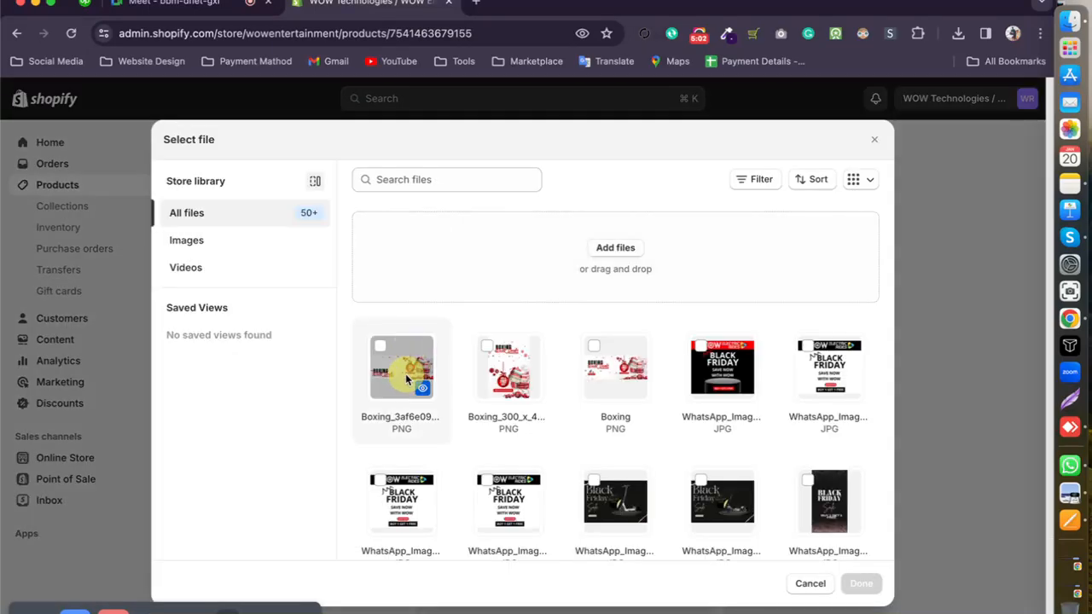
pyautogui.click(405, 373)
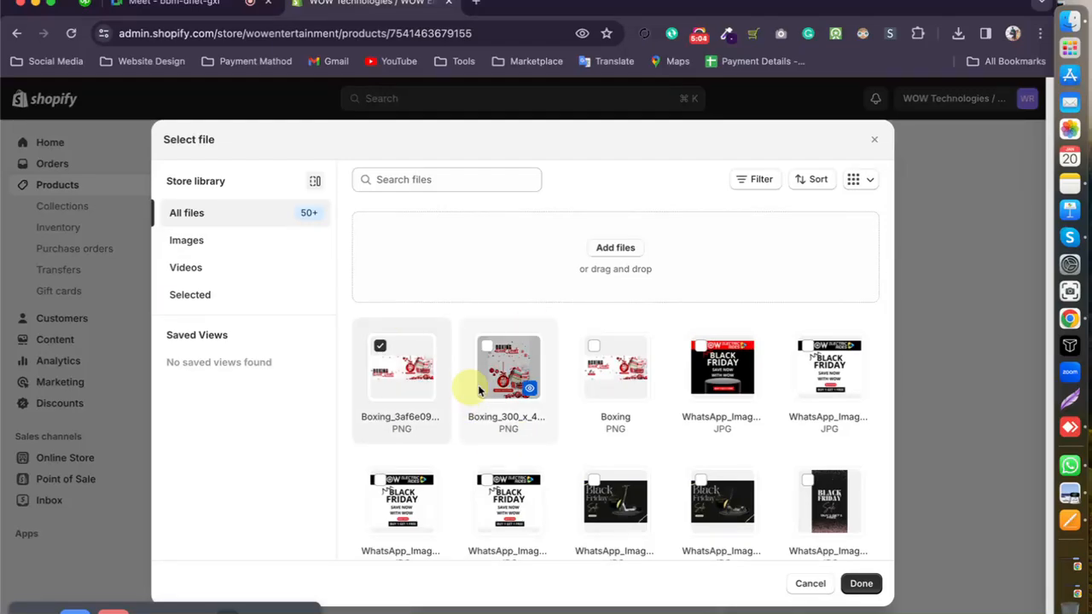
pyautogui.click(861, 584)
pyautogui.scroll(-20, 487, 463)
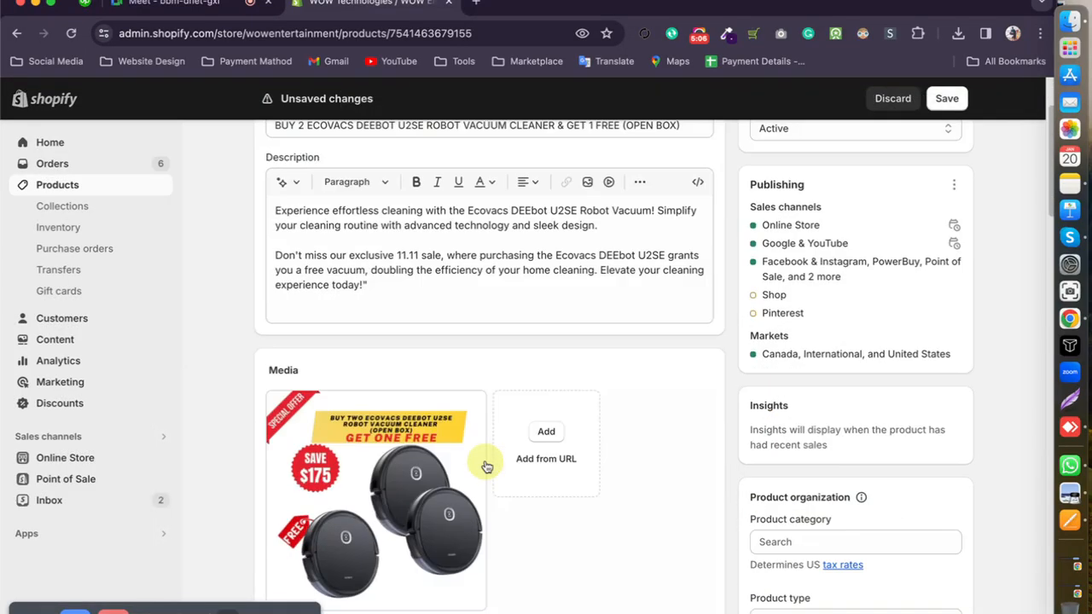
pyautogui.scroll(4, 264, 294)
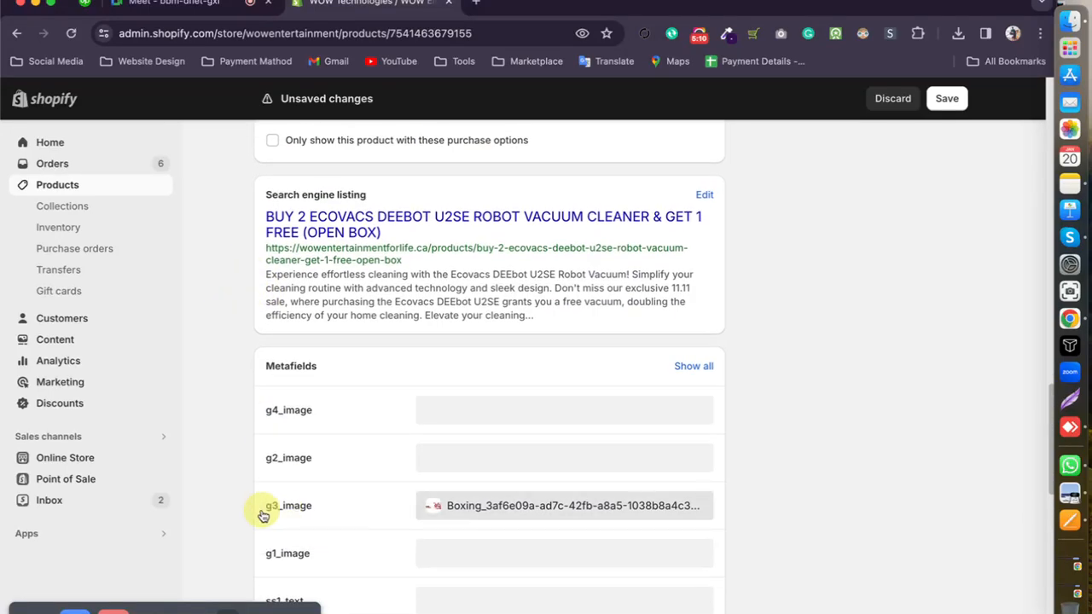
pyautogui.scroll(15, 288, 512)
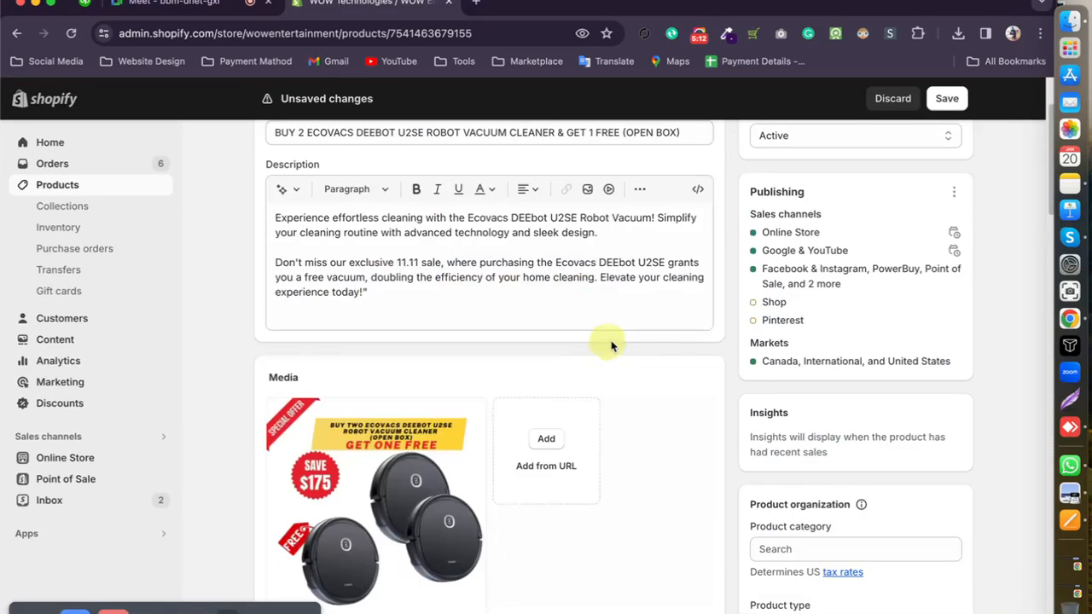
pyautogui.click(945, 109)
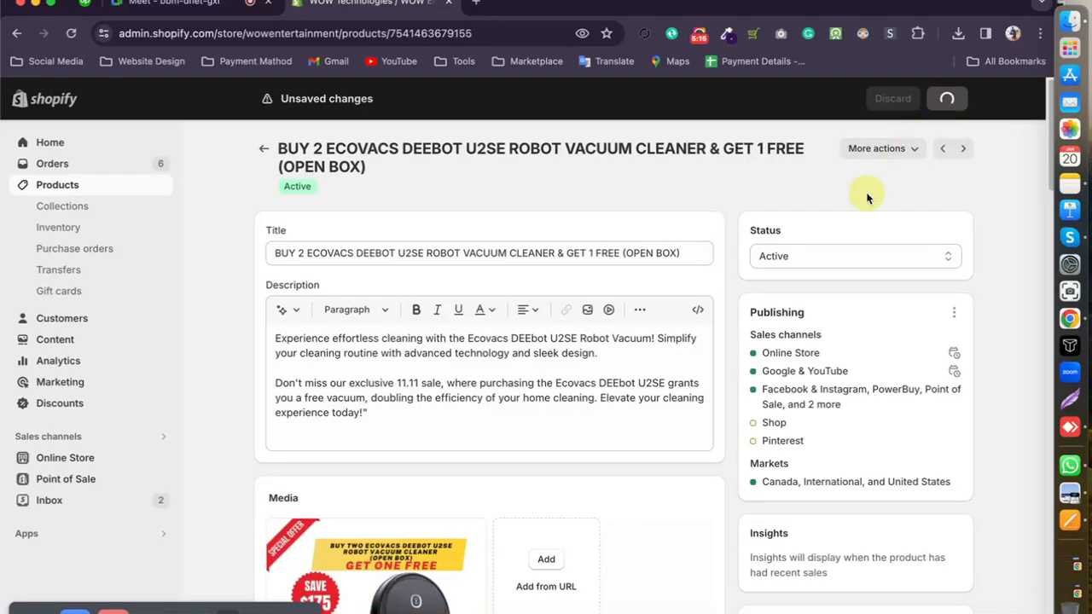
# - Reload the product's admin page and view the product on the online store
pyautogui.click(865, 151)
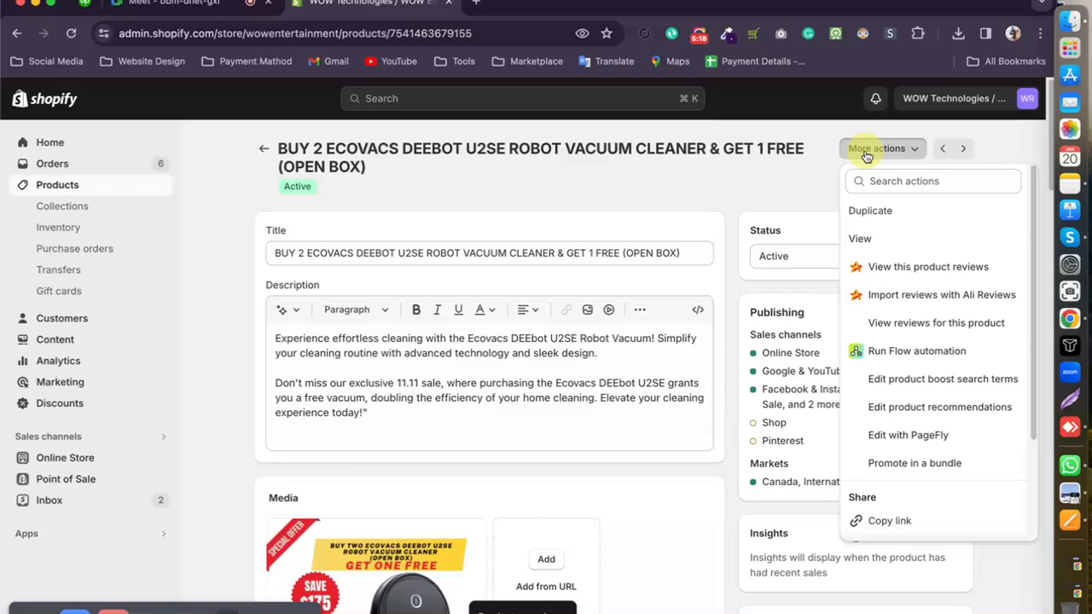
pyautogui.click(754, 190)
pyautogui.scroll(-15, 739, 296)
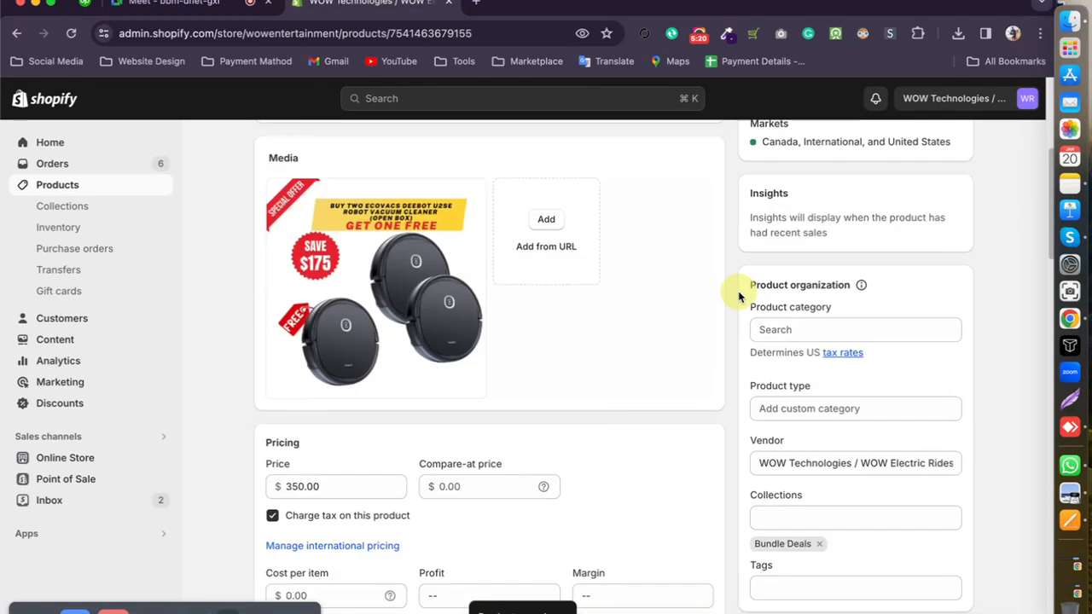
pyautogui.scroll(15, 736, 292)
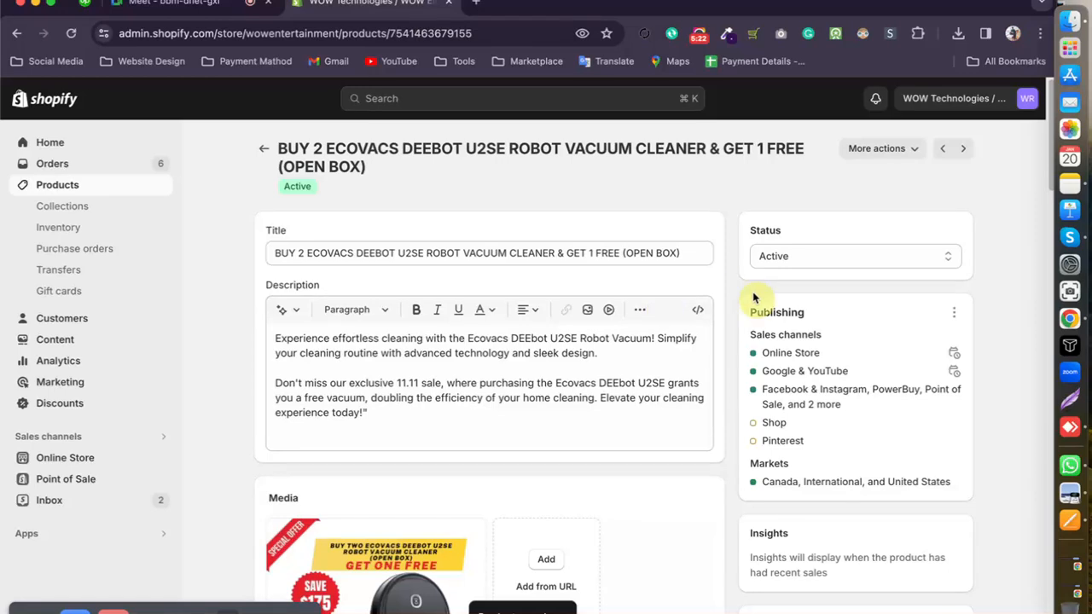
pyautogui.click(956, 314)
pyautogui.click(957, 316)
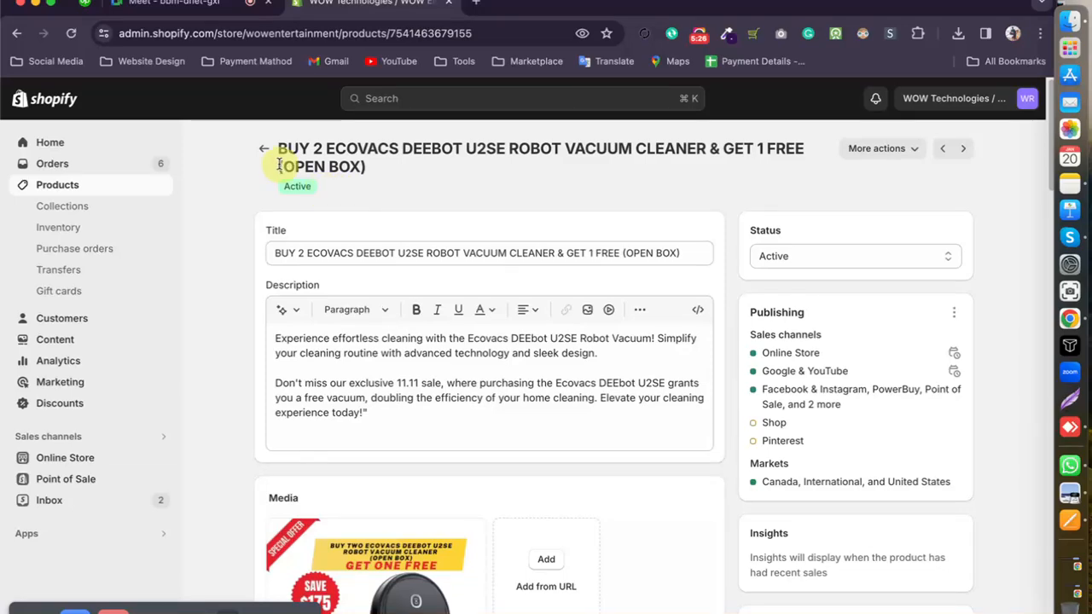
pyautogui.click(72, 35)
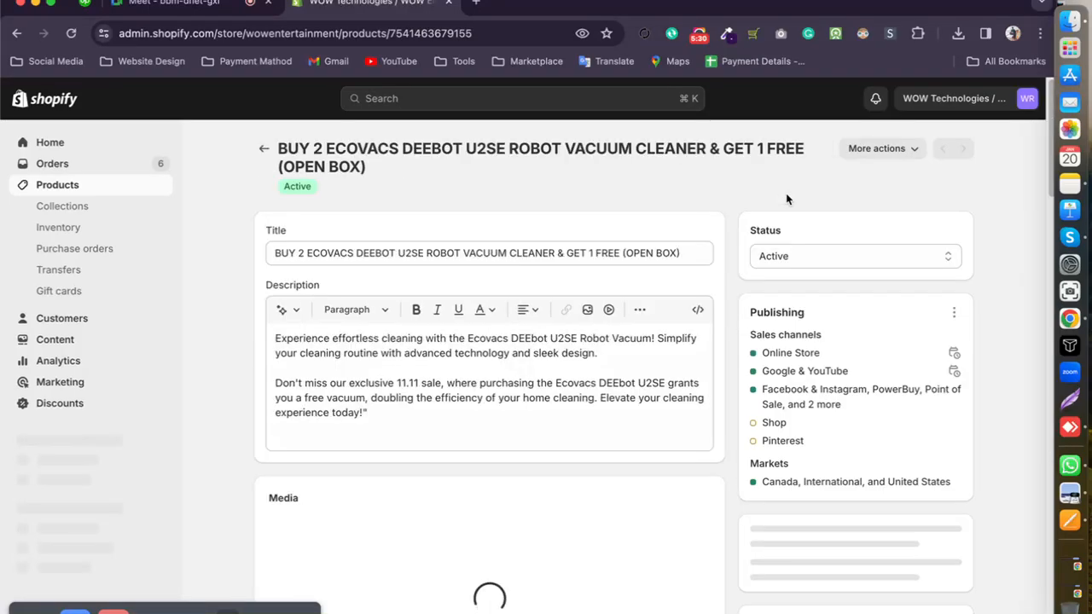
pyautogui.click(867, 151)
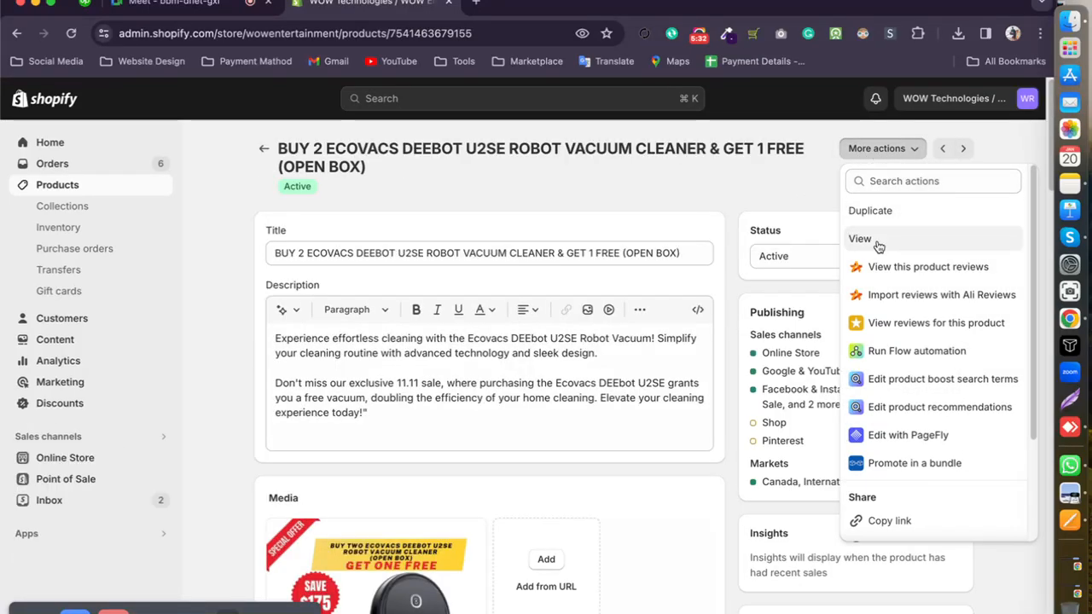
pyautogui.click(871, 245)
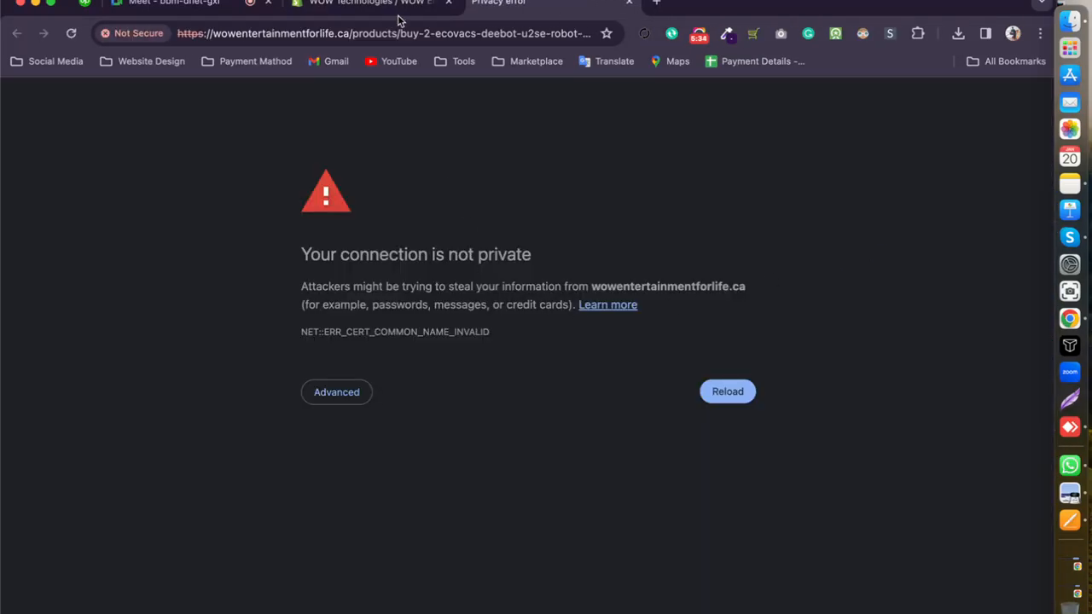
# - Return to the product in the Shopify admin, clear the file from its g3_image metafield and save the product
pyautogui.click(398, 17)
pyautogui.scroll(-10, 614, 353)
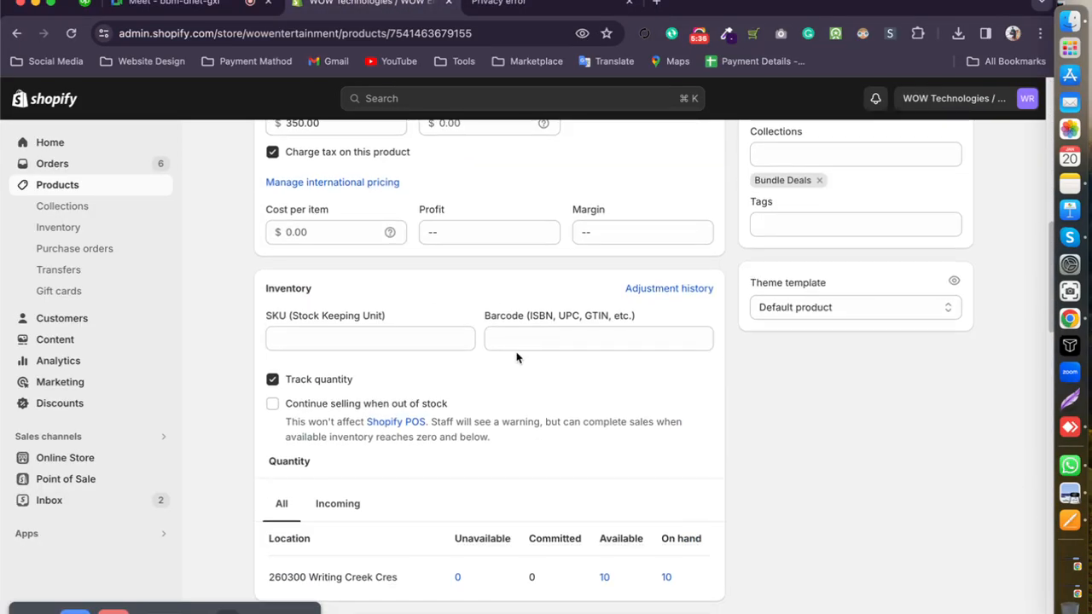
pyautogui.scroll(-12, 517, 357)
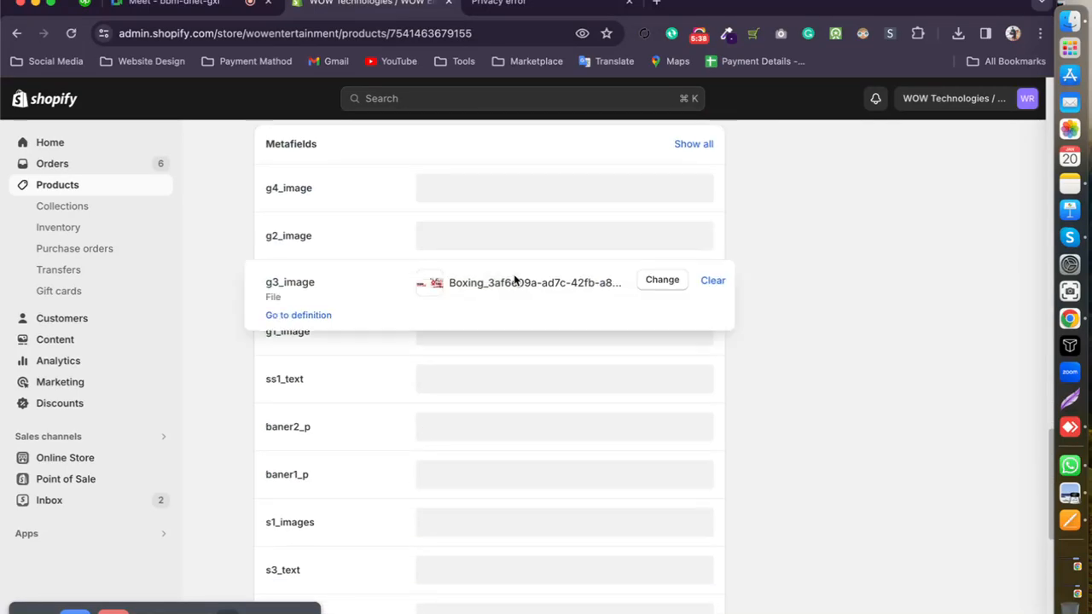
pyautogui.click(712, 280)
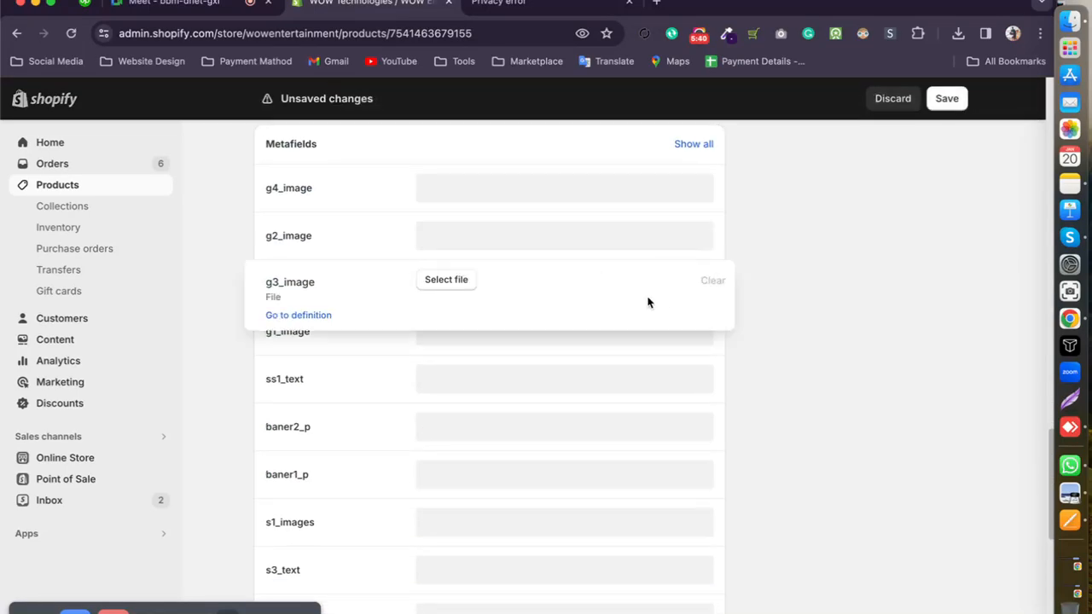
pyautogui.click(946, 101)
pyautogui.scroll(5, 467, 432)
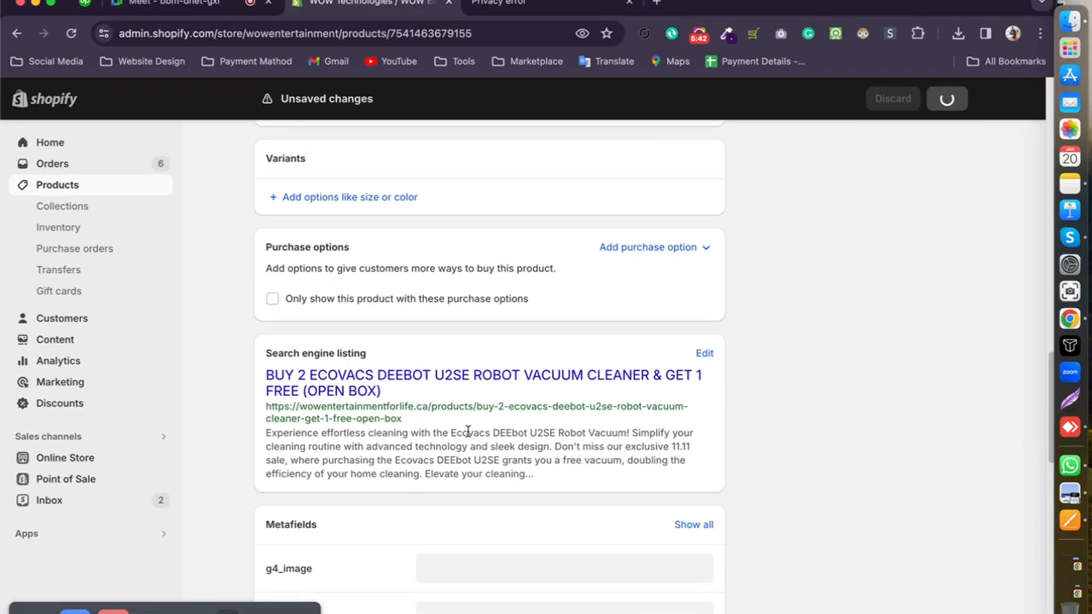
pyautogui.scroll(10, 467, 431)
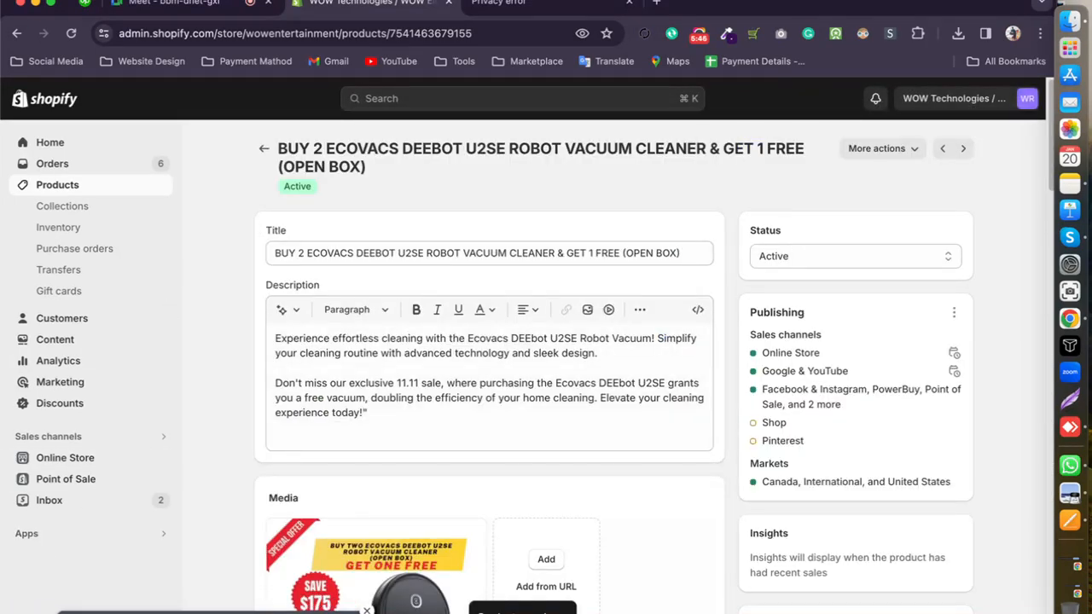
# - Open the store's custom data settings in full screen and show the product metafield definitions
pyautogui.click(49, 611)
pyautogui.click(53, 4)
pyautogui.scroll(-5, 282, 538)
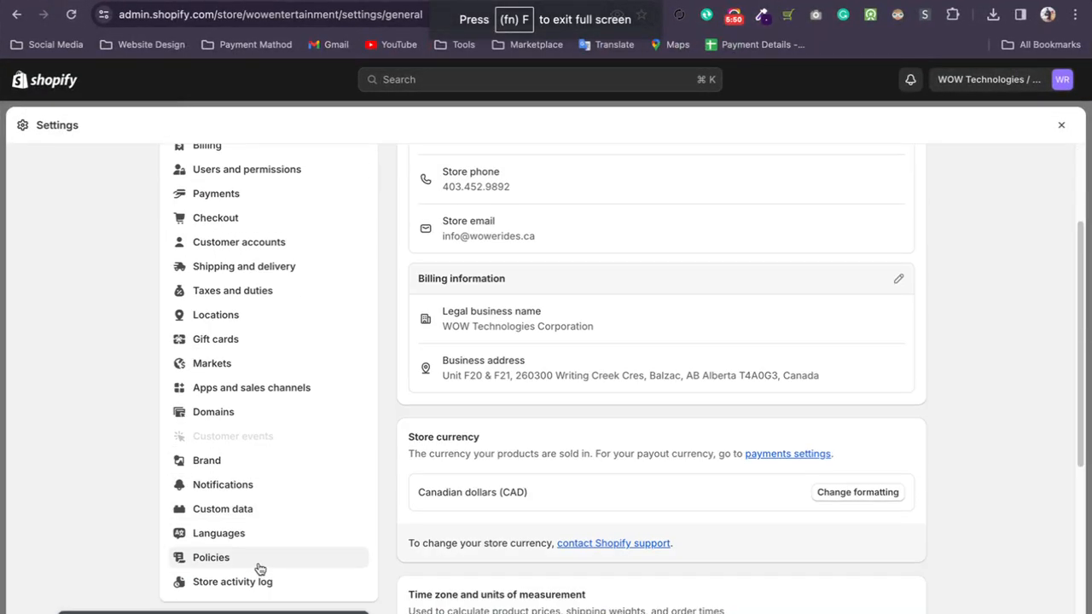
pyautogui.click(223, 400)
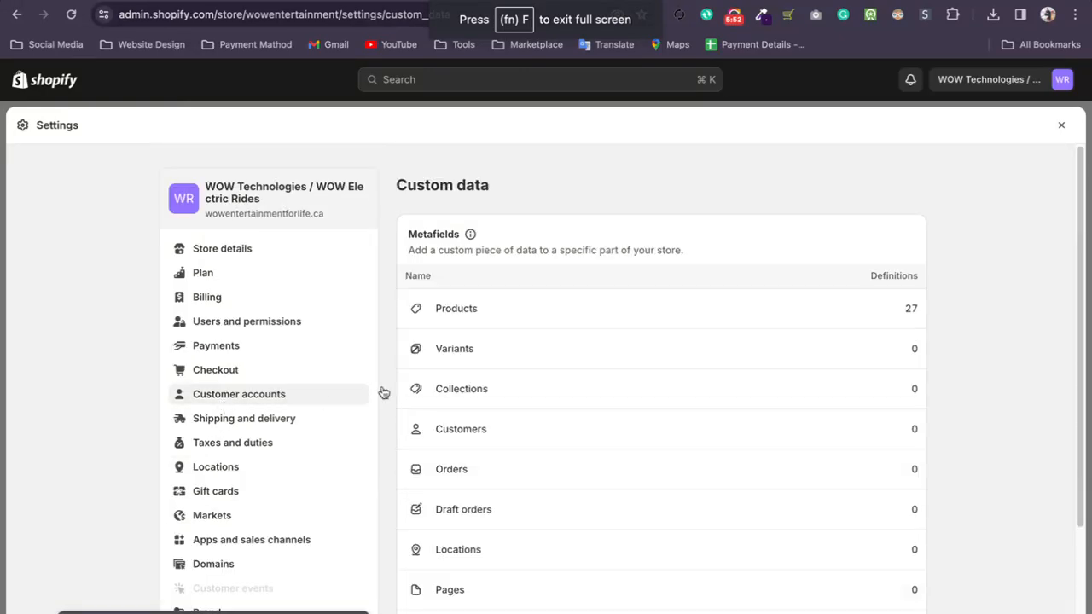
pyautogui.scroll(-3, 501, 333)
pyautogui.scroll(2, 500, 329)
pyautogui.click(483, 252)
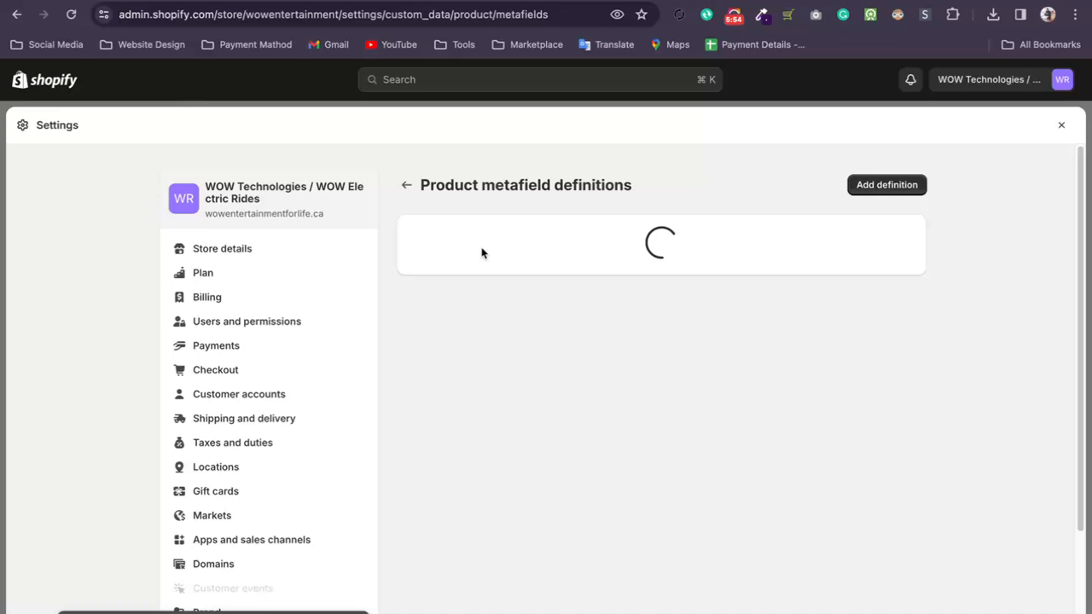
# - Start a new product metafield definition, examine its name, description and available content types, and return to the definitions without creating it
pyautogui.click(887, 185)
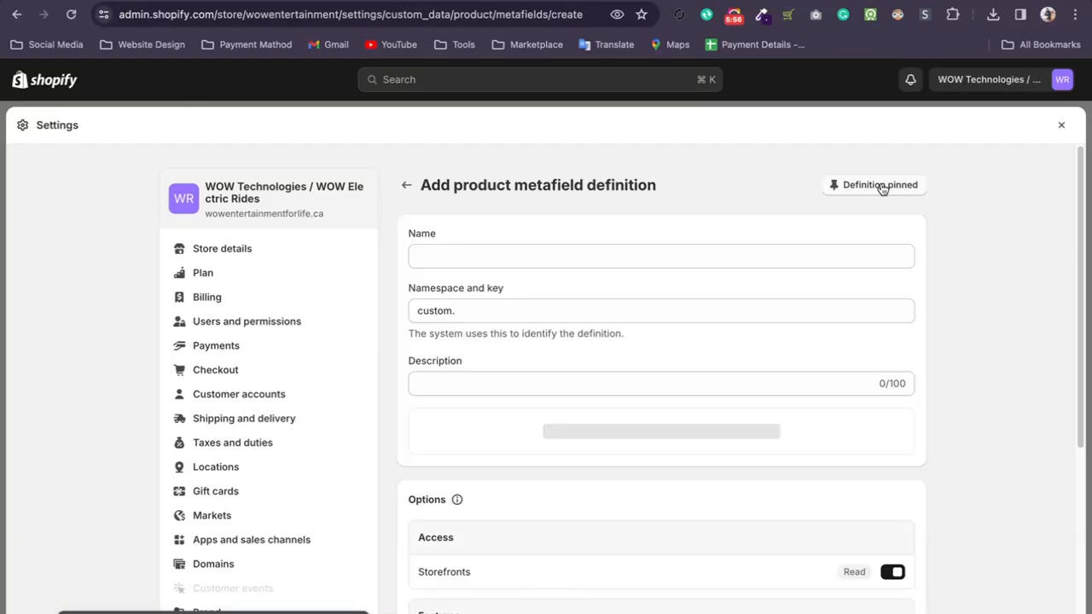
pyautogui.click(457, 259)
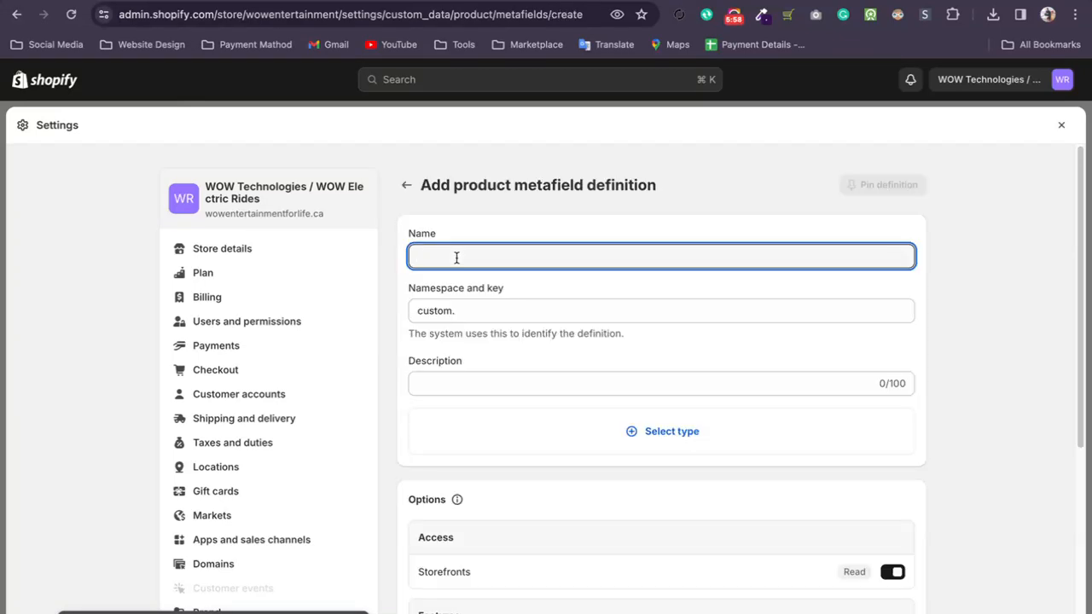
pyautogui.click(478, 387)
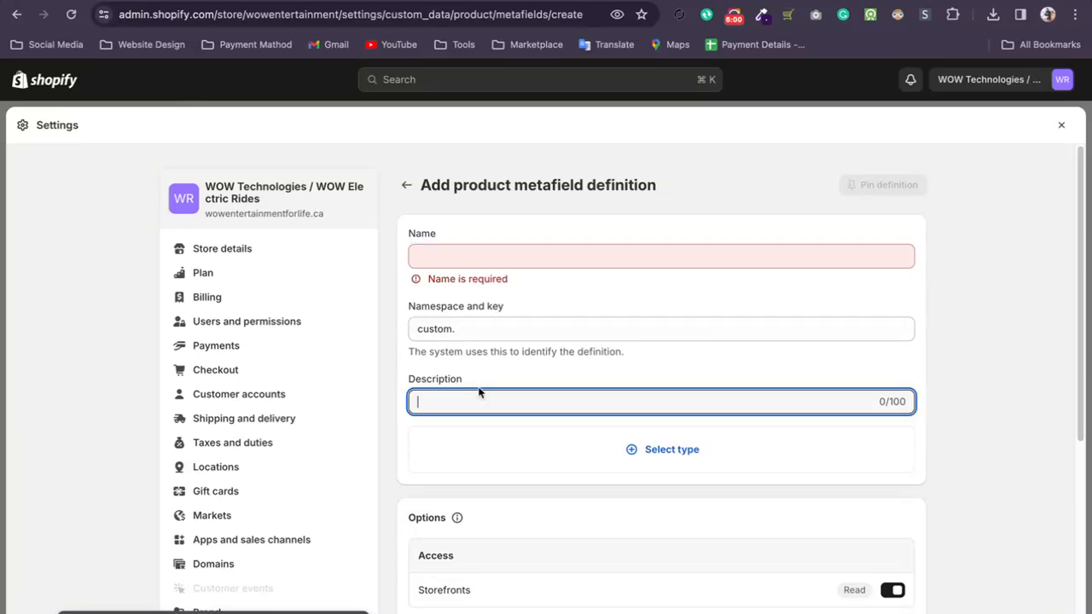
pyautogui.click(543, 446)
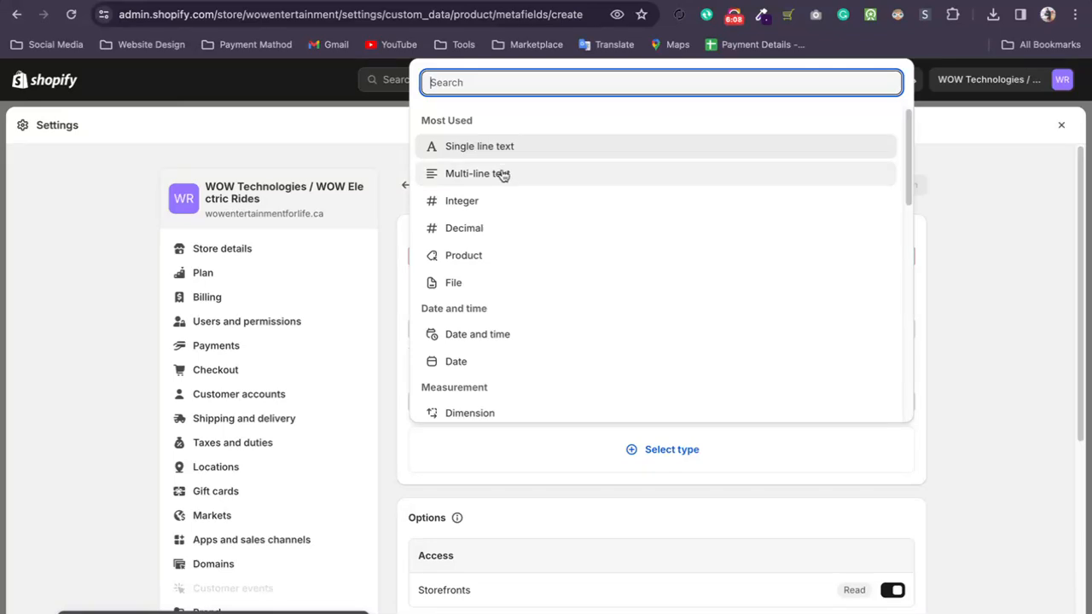
pyautogui.scroll(-2, 490, 236)
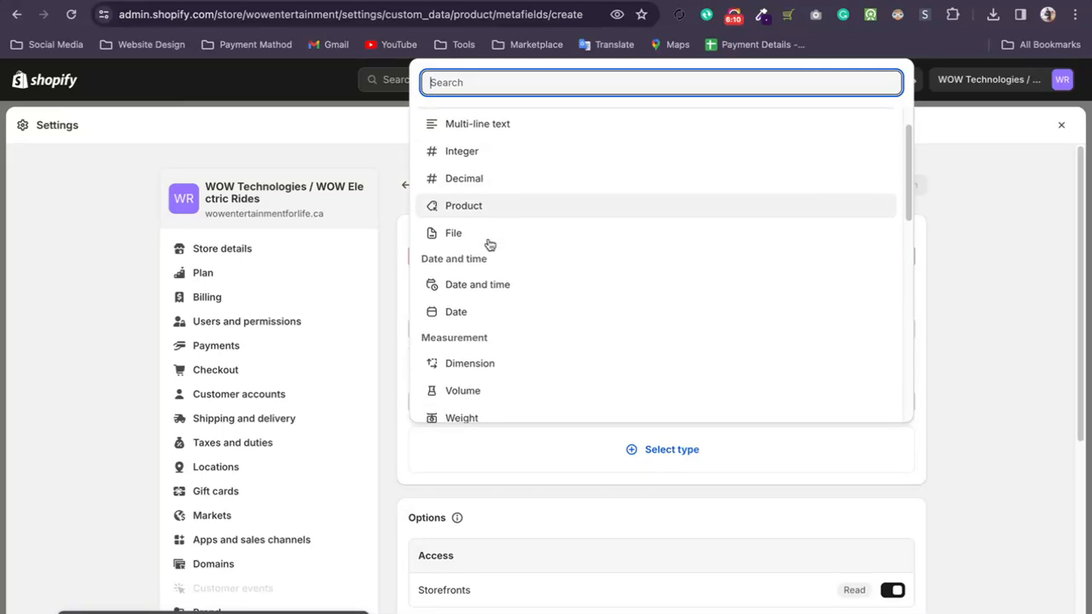
pyautogui.scroll(-4, 497, 284)
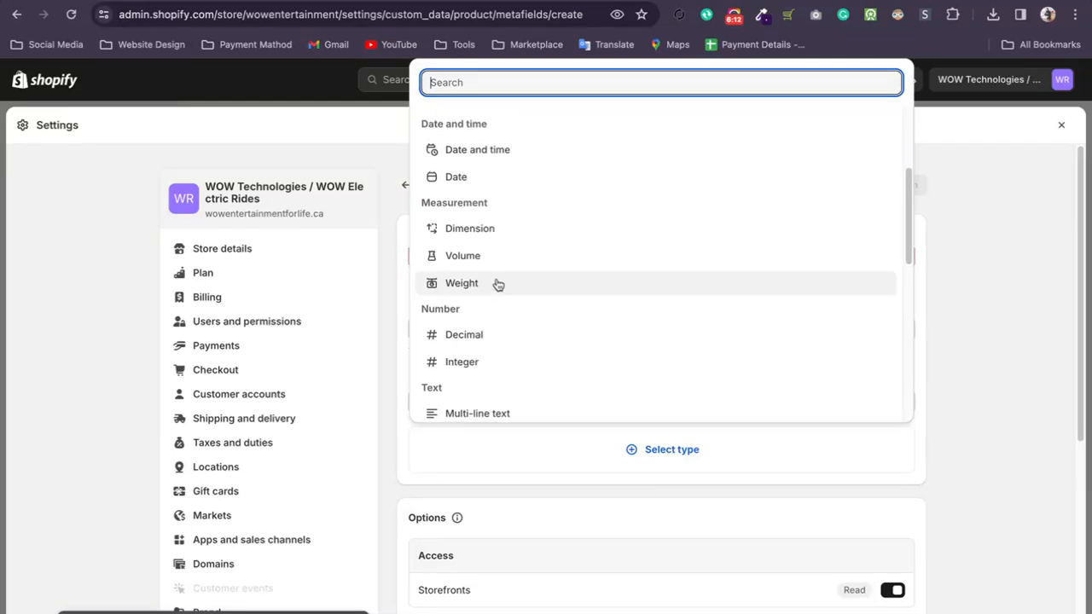
pyautogui.scroll(-4, 500, 282)
pyautogui.scroll(-3, 526, 236)
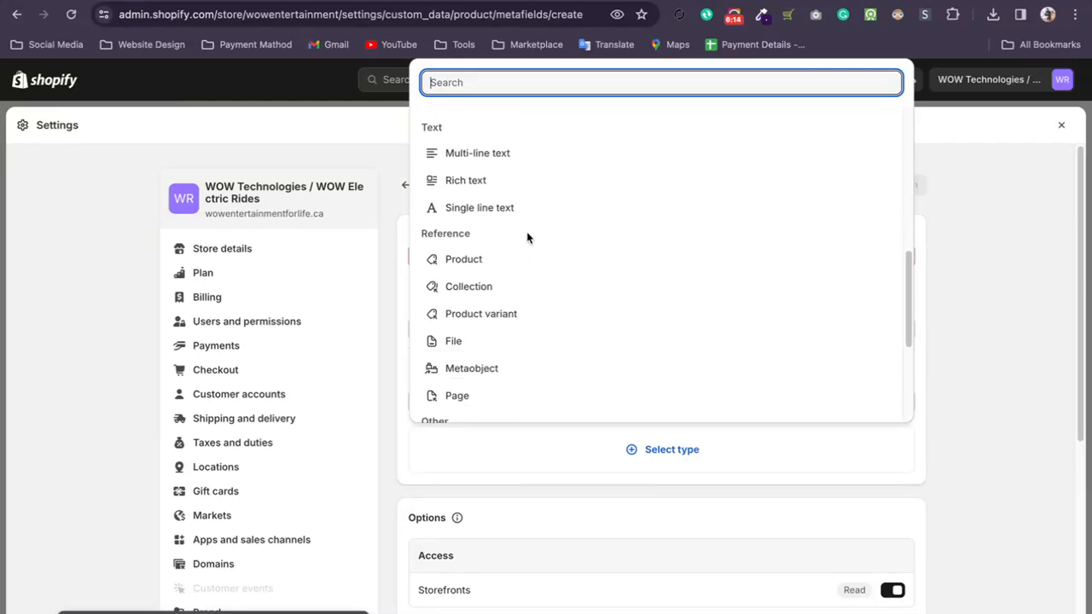
pyautogui.scroll(-5, 527, 237)
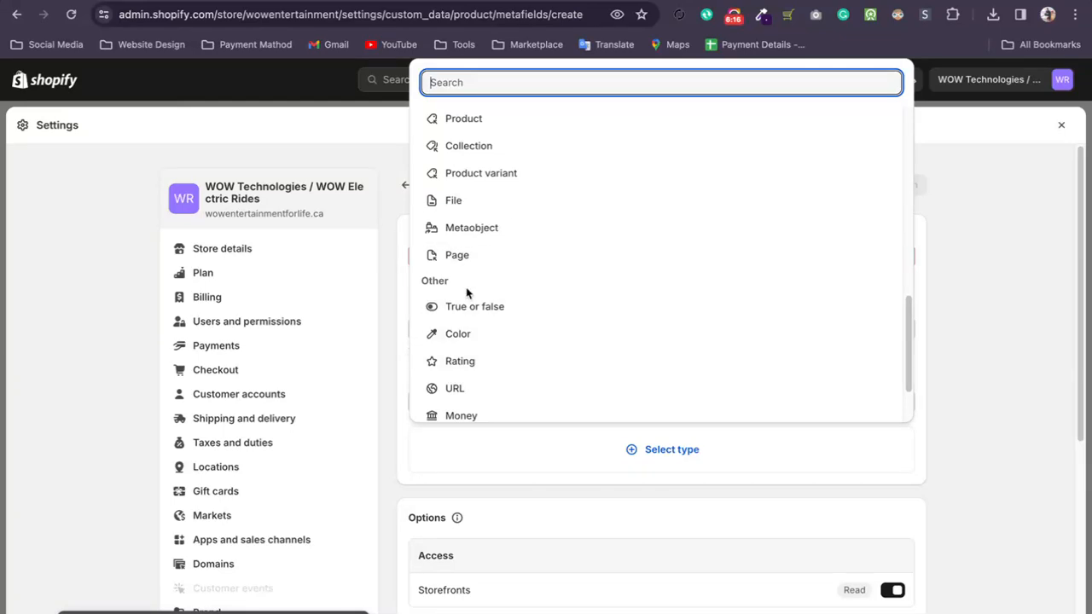
pyautogui.click(382, 316)
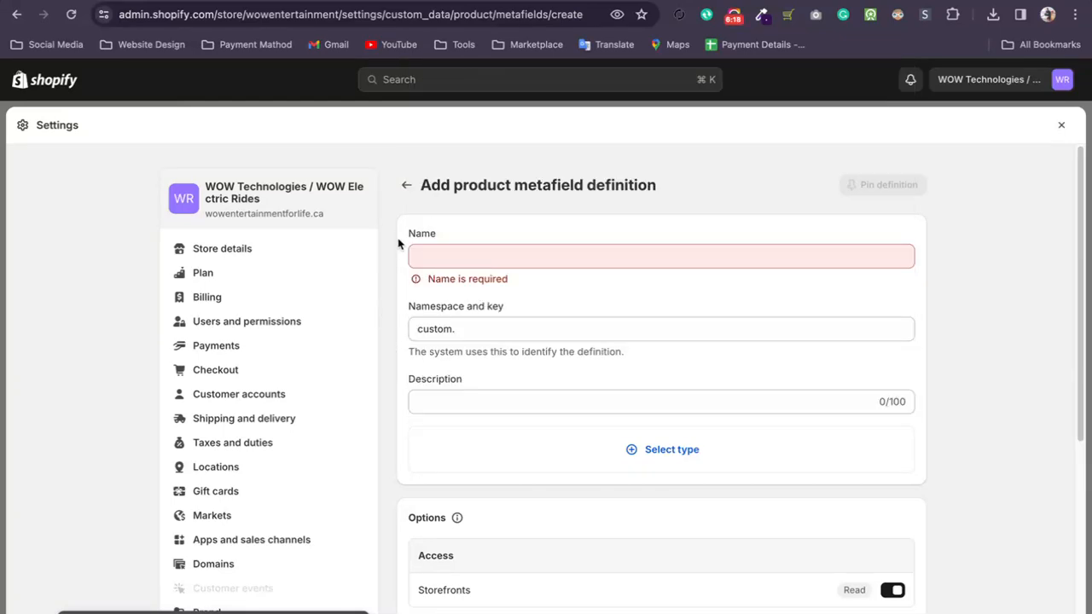
pyautogui.click(407, 187)
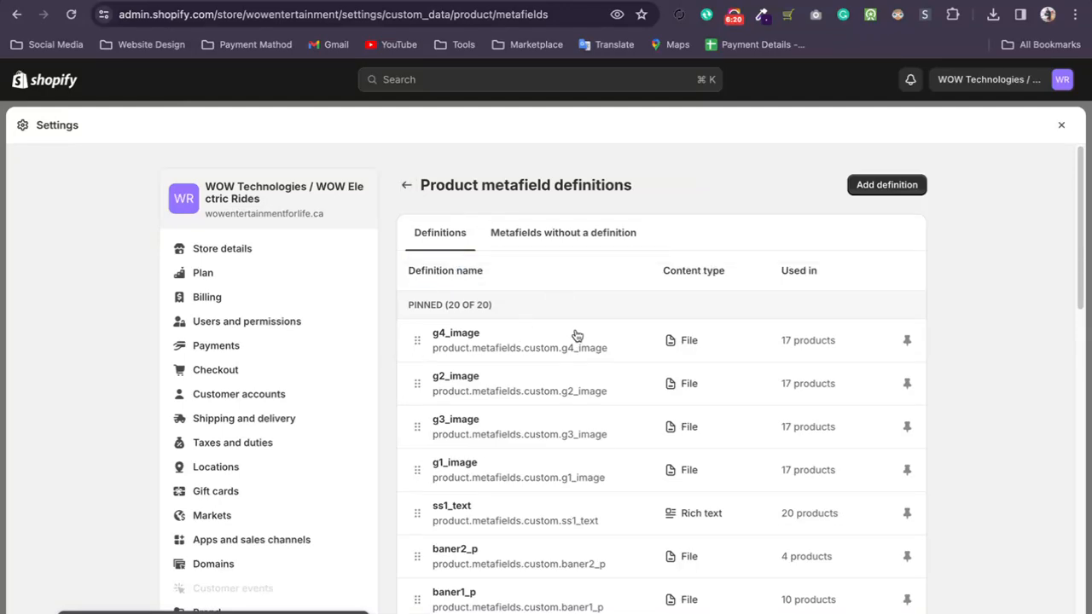
# - Look over the existing product metafield definitions, and return to the metafields section of the Ecovacs bundle product
pyautogui.scroll(-2, 481, 320)
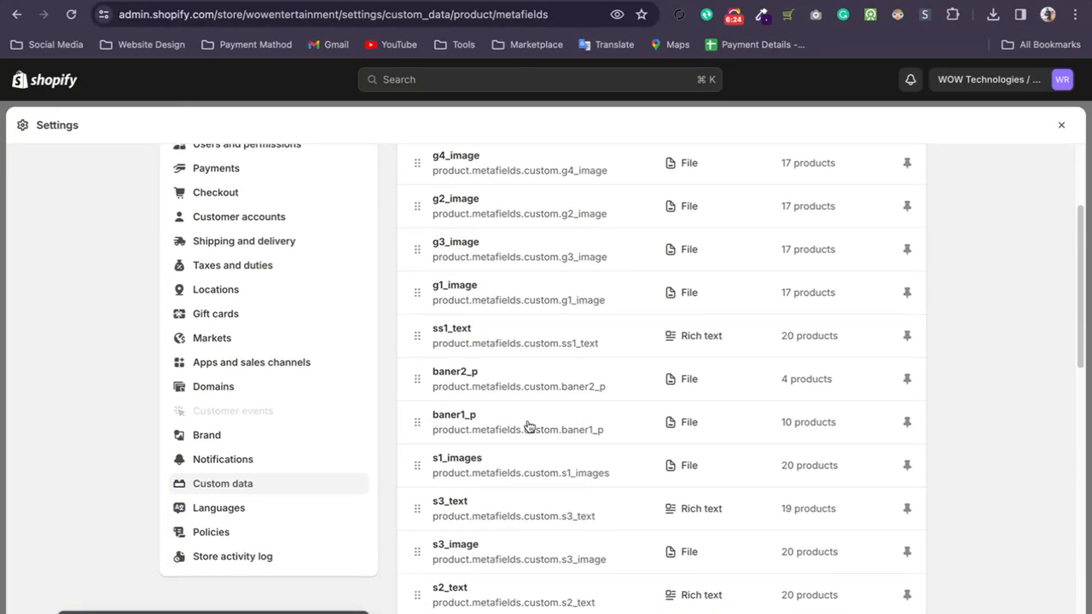
pyautogui.scroll(5, 887, 302)
pyautogui.click(1060, 126)
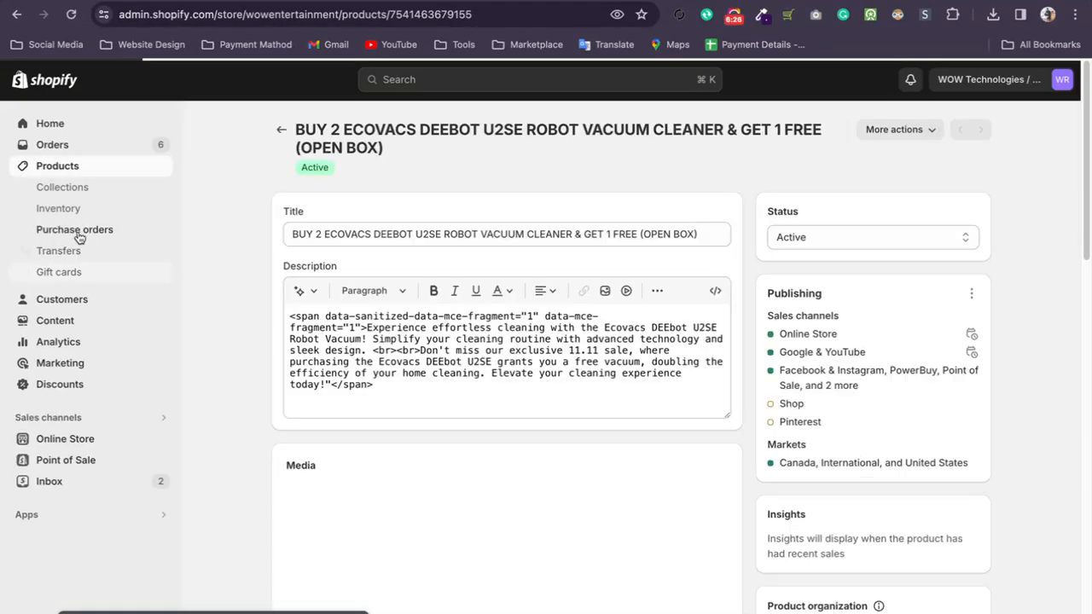
pyautogui.scroll(-15, 244, 326)
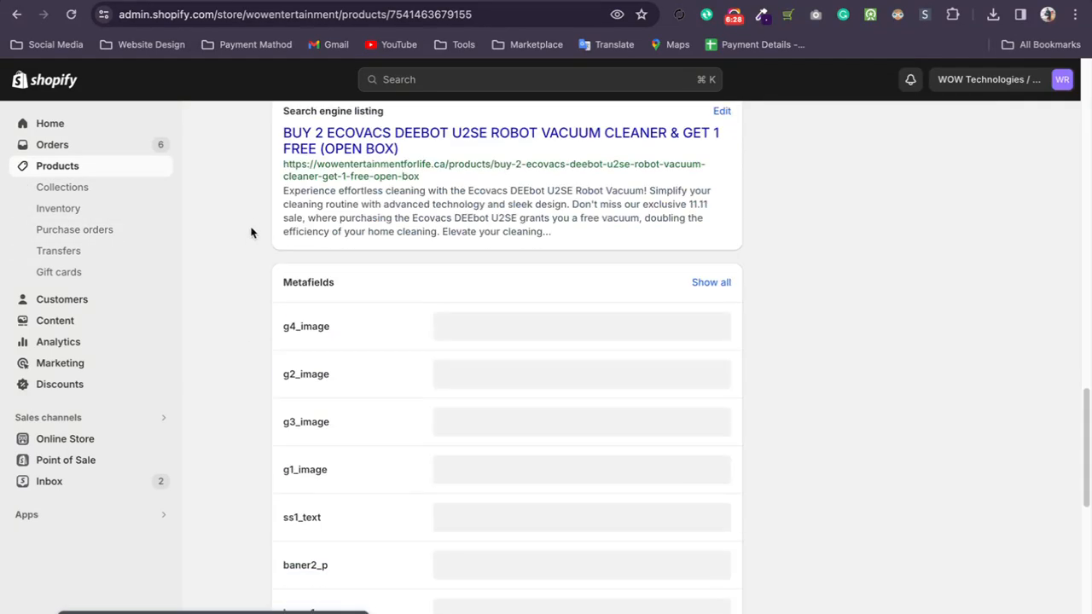
pyautogui.scroll(-3, 272, 293)
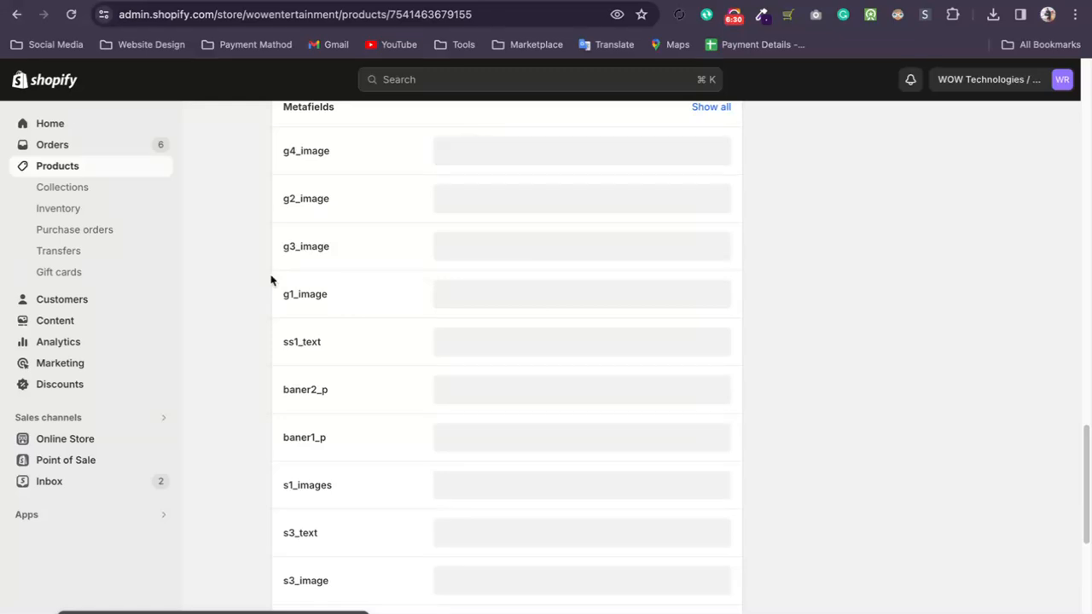
# - Look through the remaining metafields of the Ecovacs bundle product, opening the Range field and leaving it without entering a value
pyautogui.scroll(-6, 319, 341)
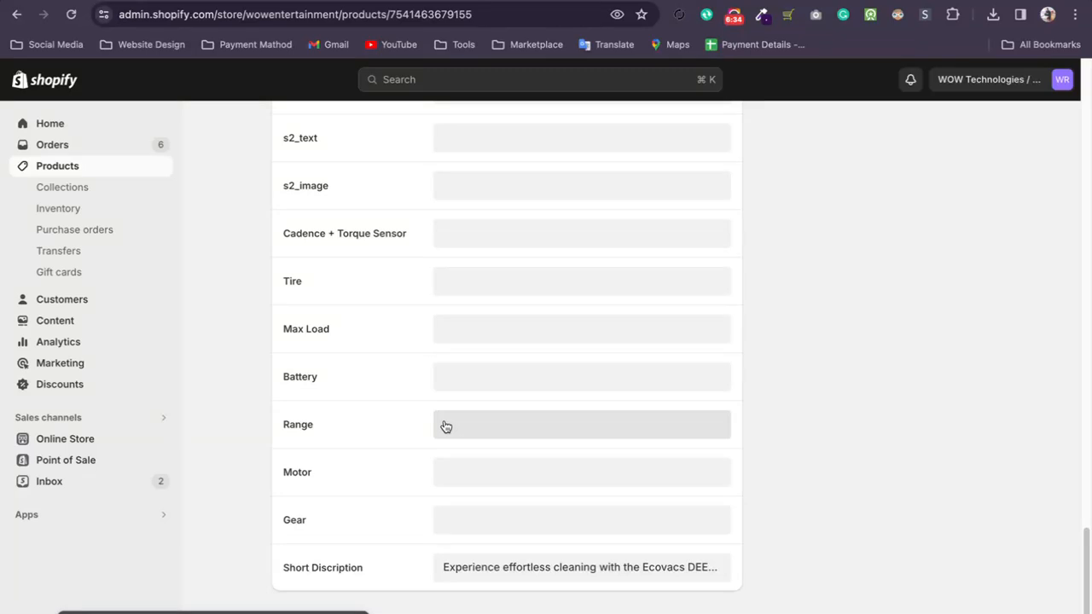
pyautogui.click(466, 423)
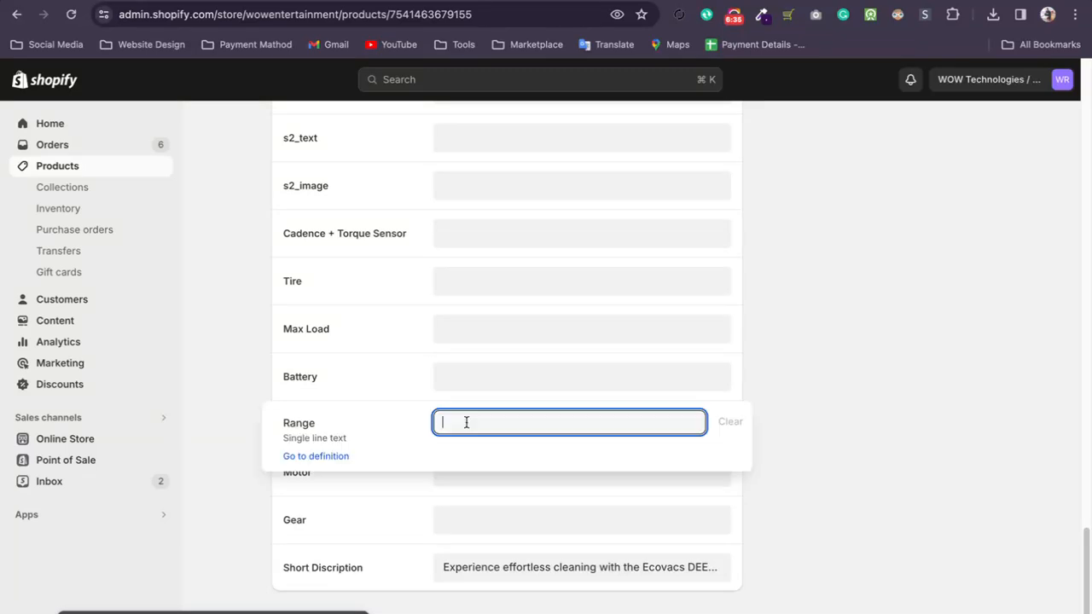
pyautogui.click(791, 332)
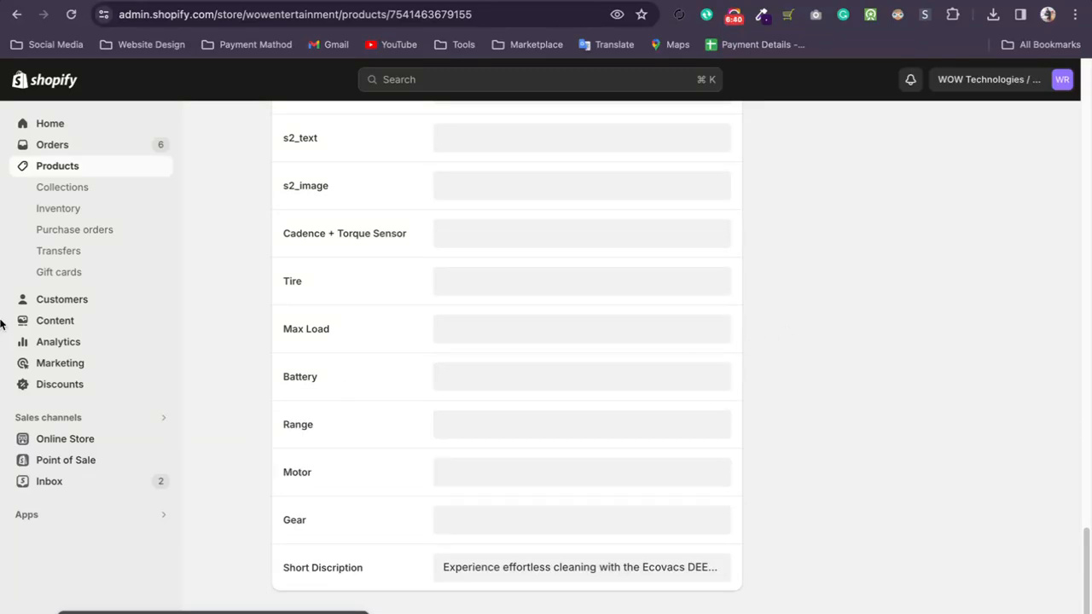
# - Go to the next page of the store's product list and open the Buy Synergy Kahuna E-Bike & Get Free Fiat Scooter product
pyautogui.click(71, 170)
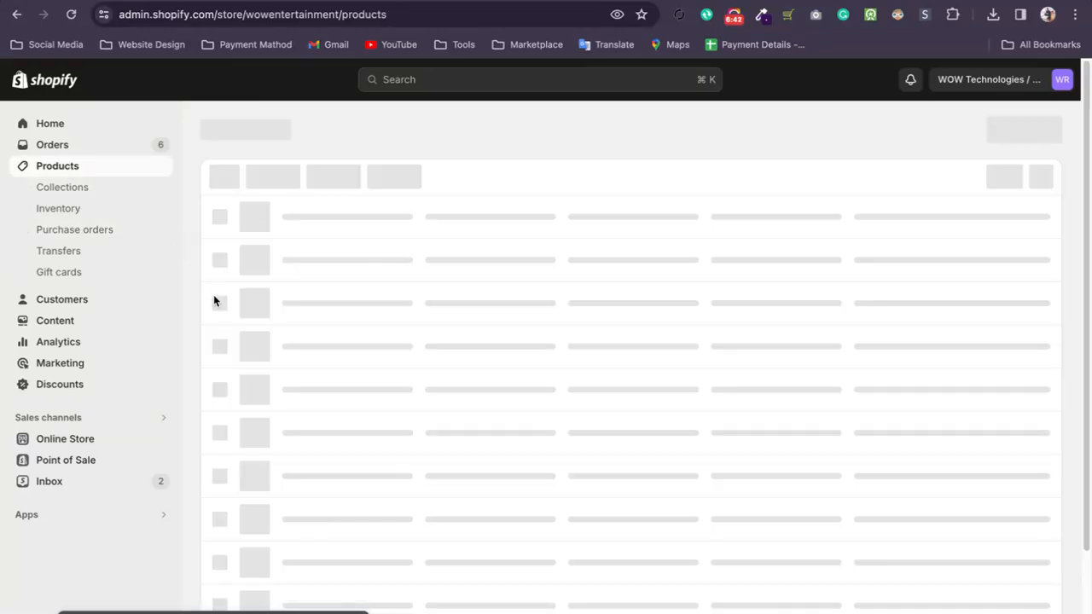
pyautogui.scroll(-10, 189, 309)
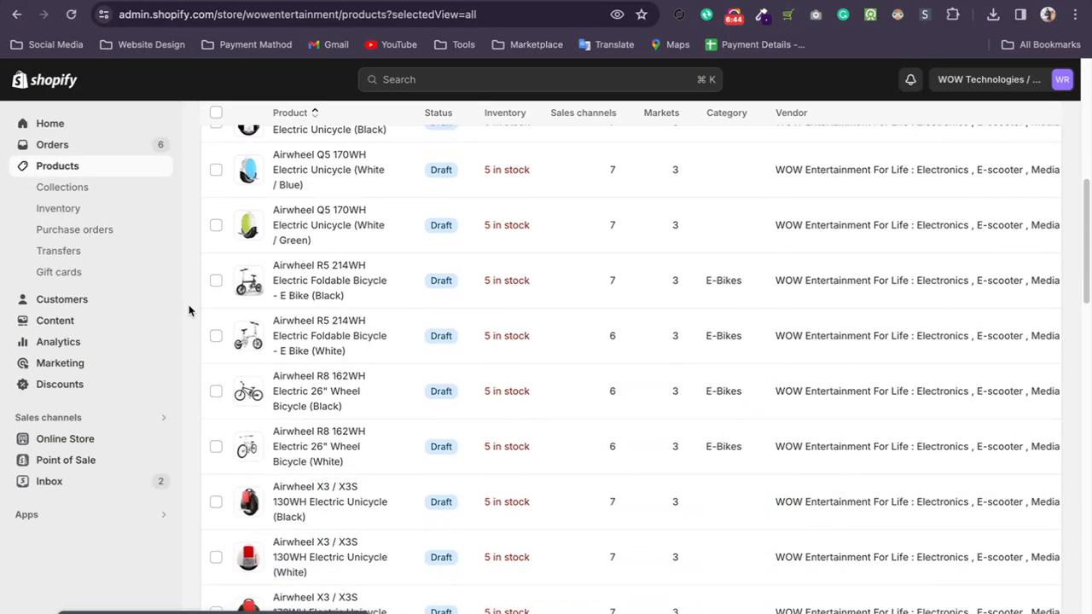
pyautogui.scroll(-15, 188, 310)
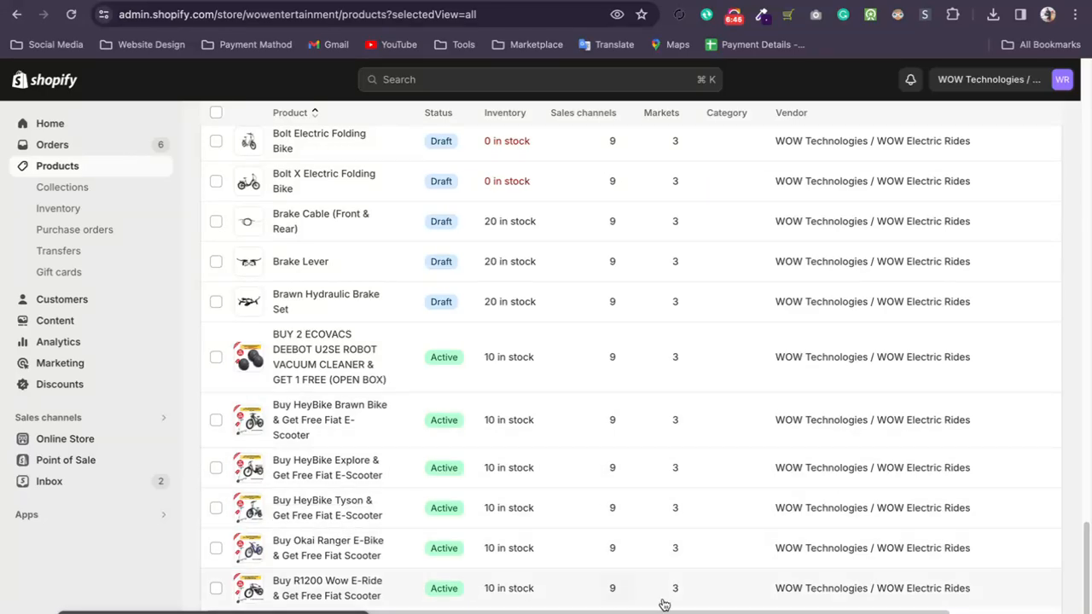
pyautogui.moveTo(765, 611); pyautogui.dragTo(838, 612)
pyautogui.click(1048, 613)
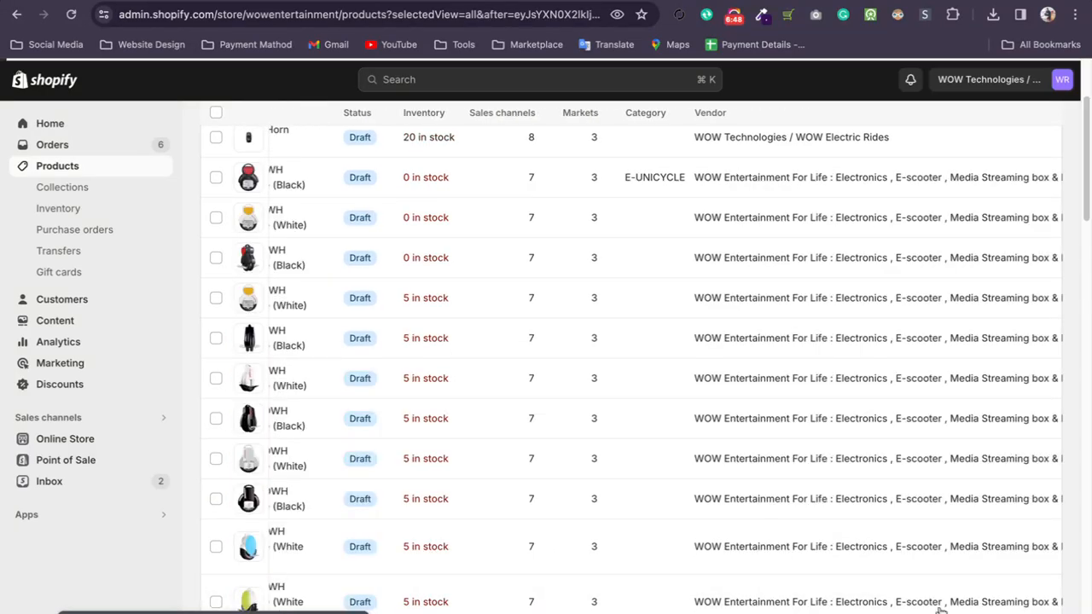
pyautogui.scroll(-1, 365, 396)
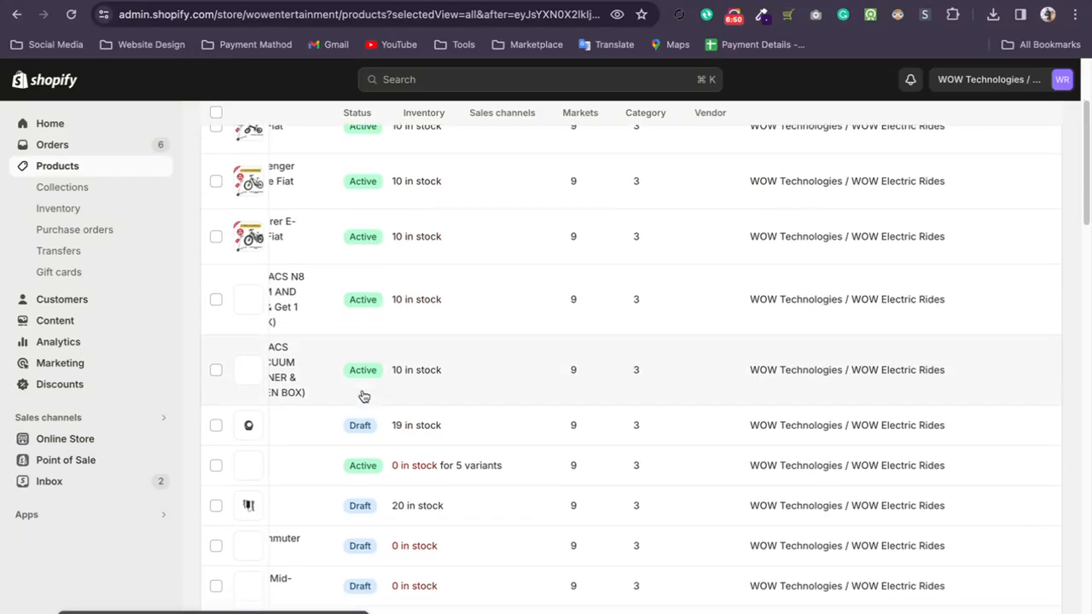
pyautogui.scroll(3, 365, 396)
pyautogui.click(275, 272)
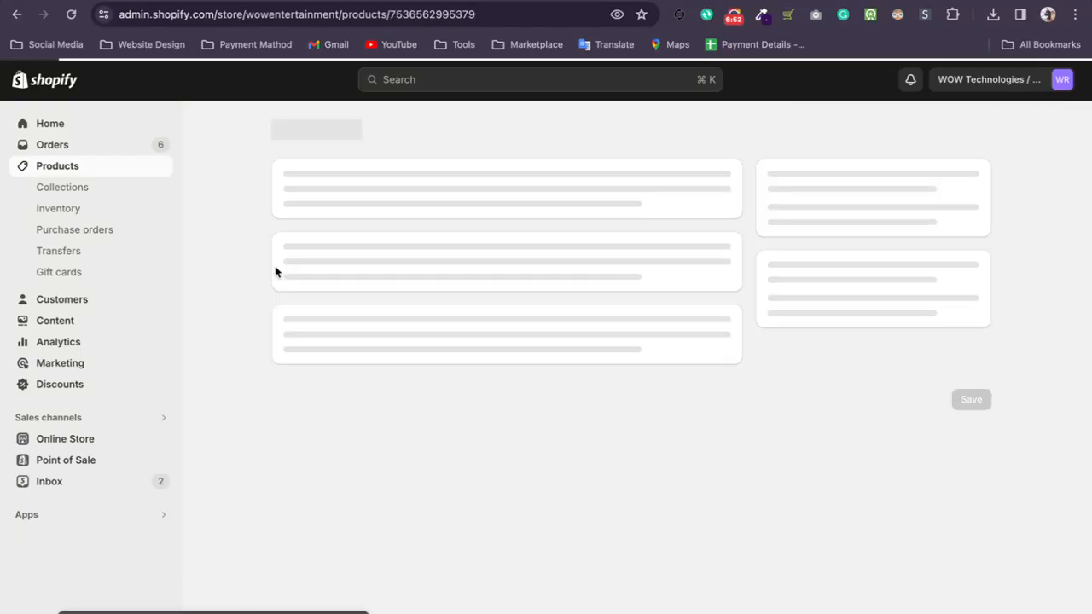
# - Find the product's metafields and view the full Short Discription text without editing it
pyautogui.scroll(-10, 251, 329)
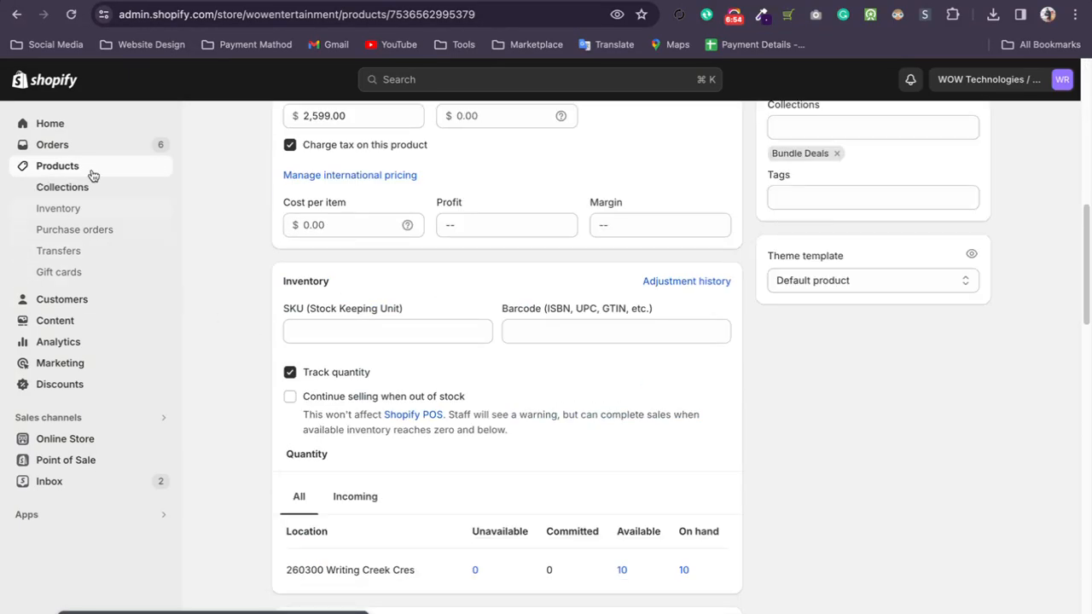
pyautogui.scroll(-6, 215, 305)
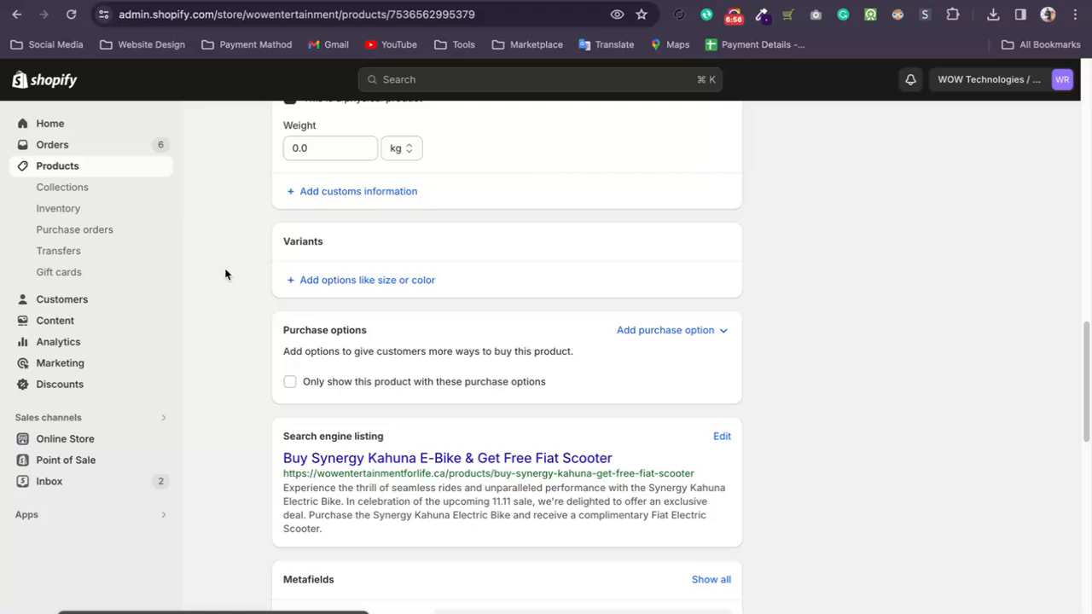
pyautogui.scroll(-4, 224, 274)
pyautogui.scroll(-7, 231, 273)
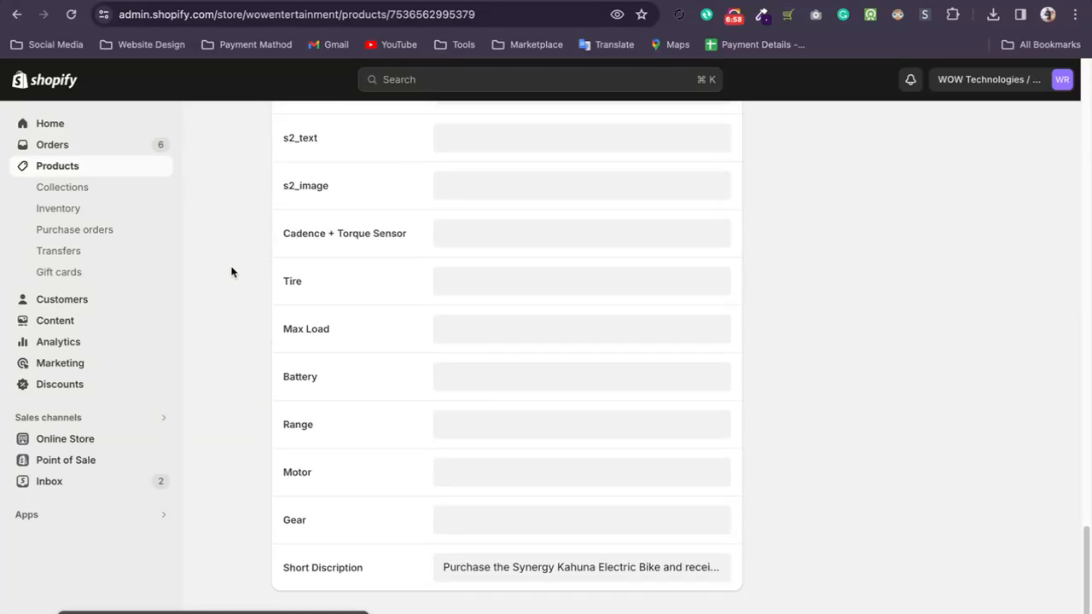
pyautogui.click(542, 570)
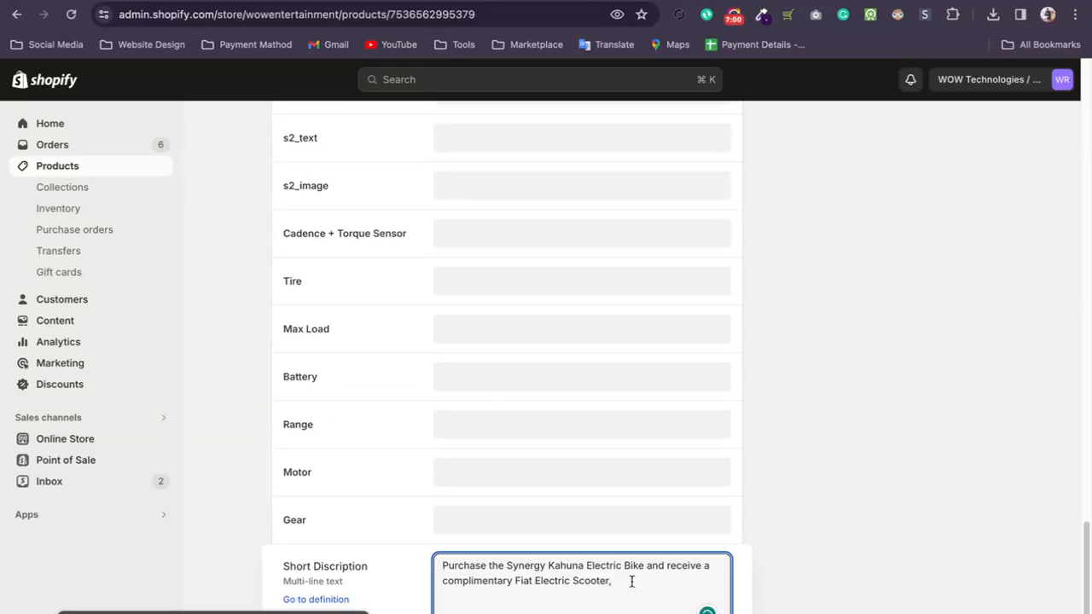
pyautogui.click(850, 454)
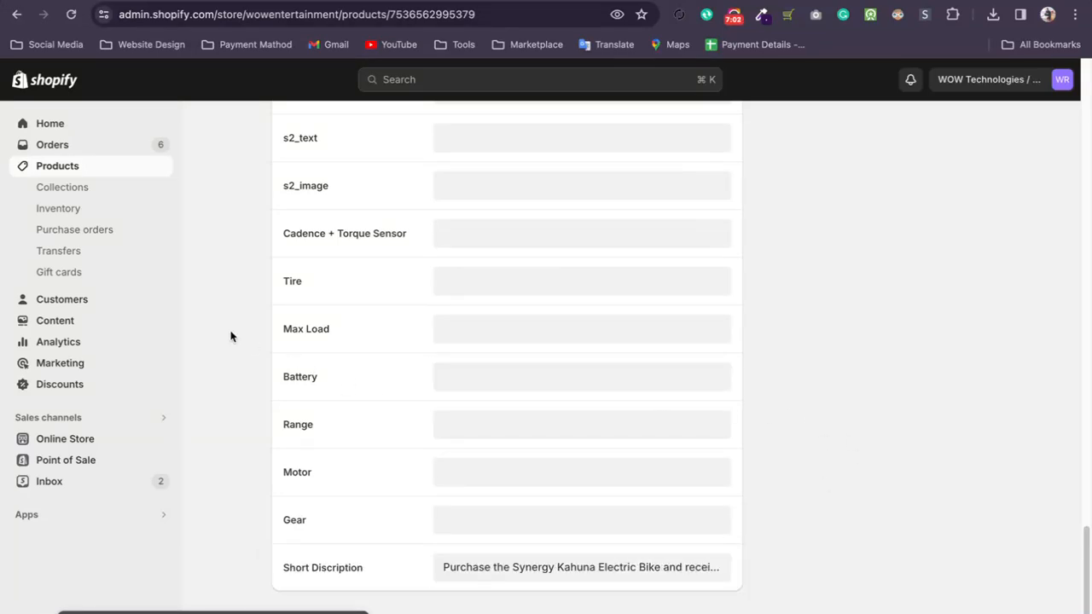
# - Remove the trailing comma from the Short Discription metafield and save the product
pyautogui.click(525, 566)
pyautogui.press('BackSpace')
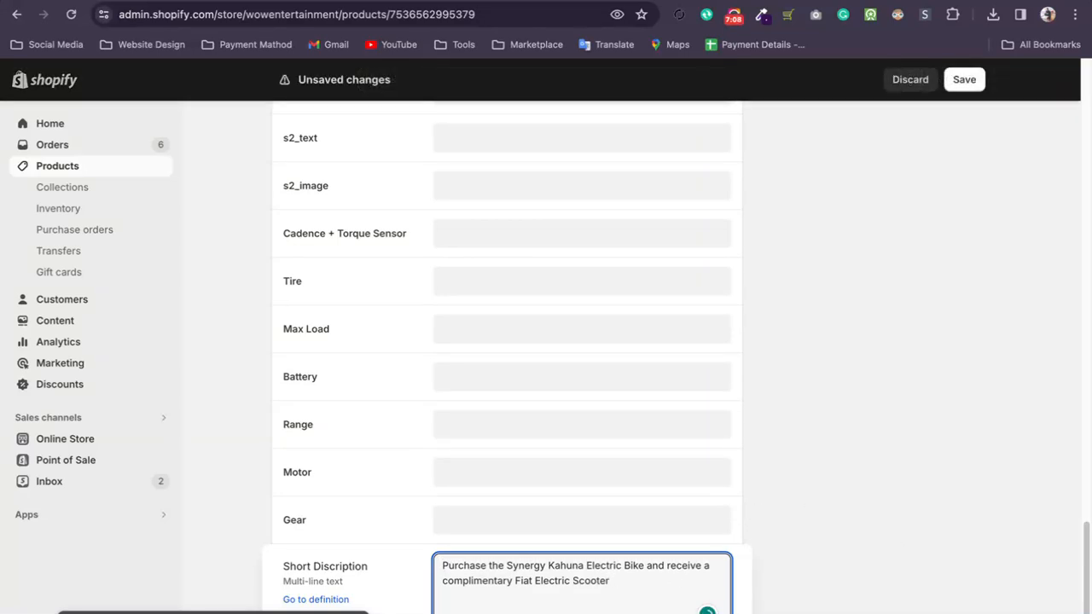
pyautogui.hotkey('ctrl', 's')
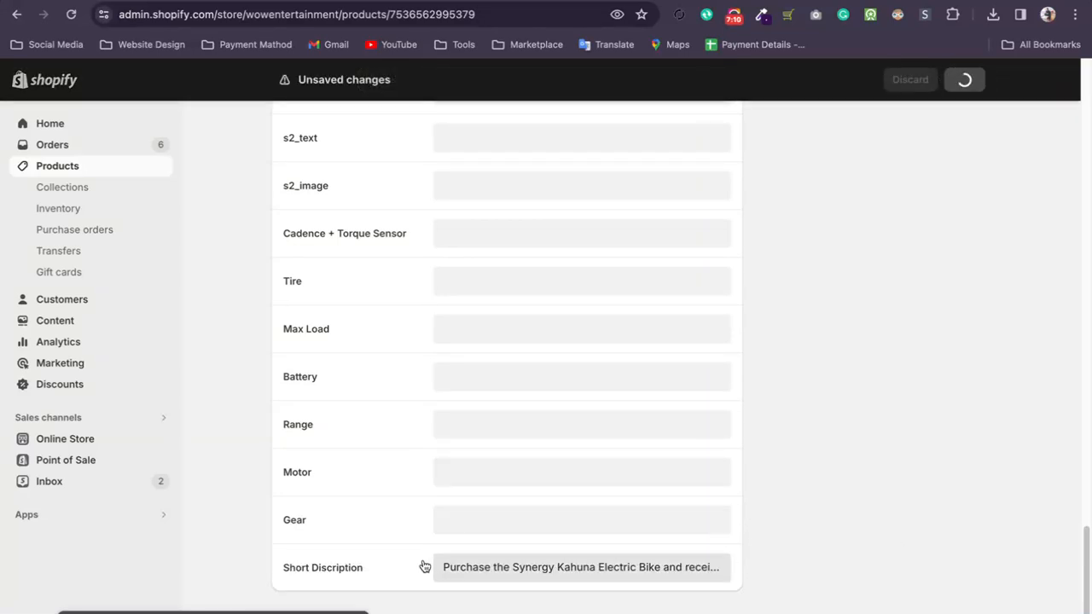
# - Review the Synergy Kahuna product's full metafields list, along with its other product sections
pyautogui.scroll(-10, 303, 327)
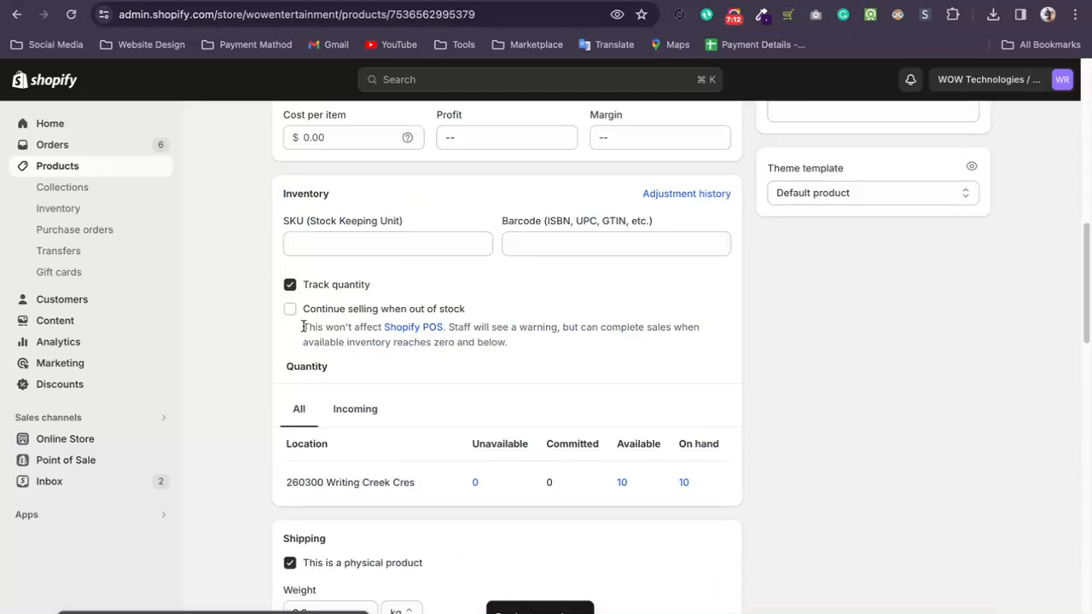
pyautogui.scroll(-15, 239, 317)
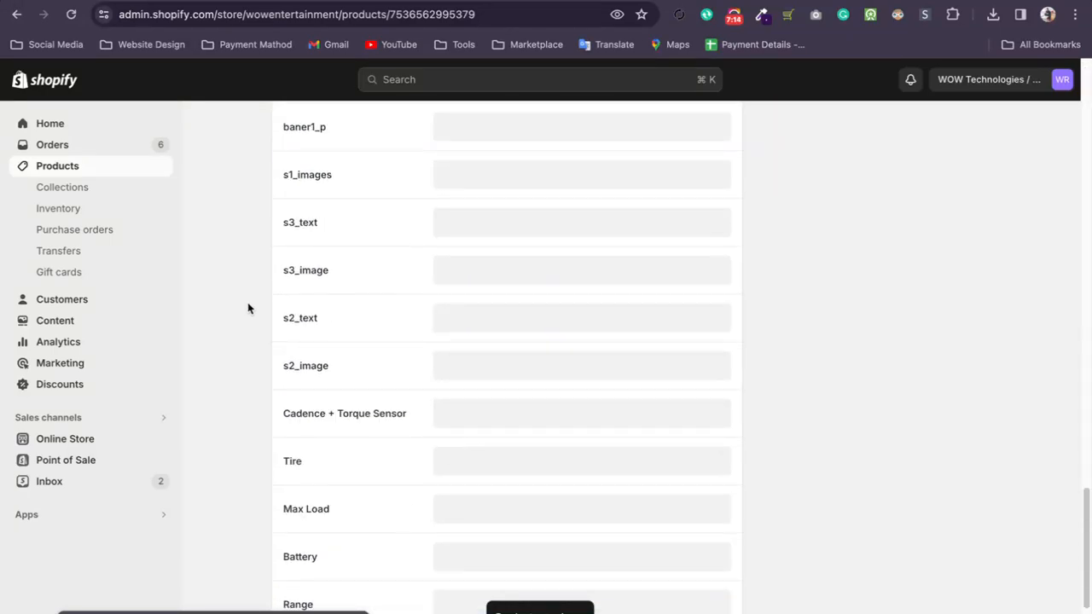
pyautogui.scroll(-2, 247, 303)
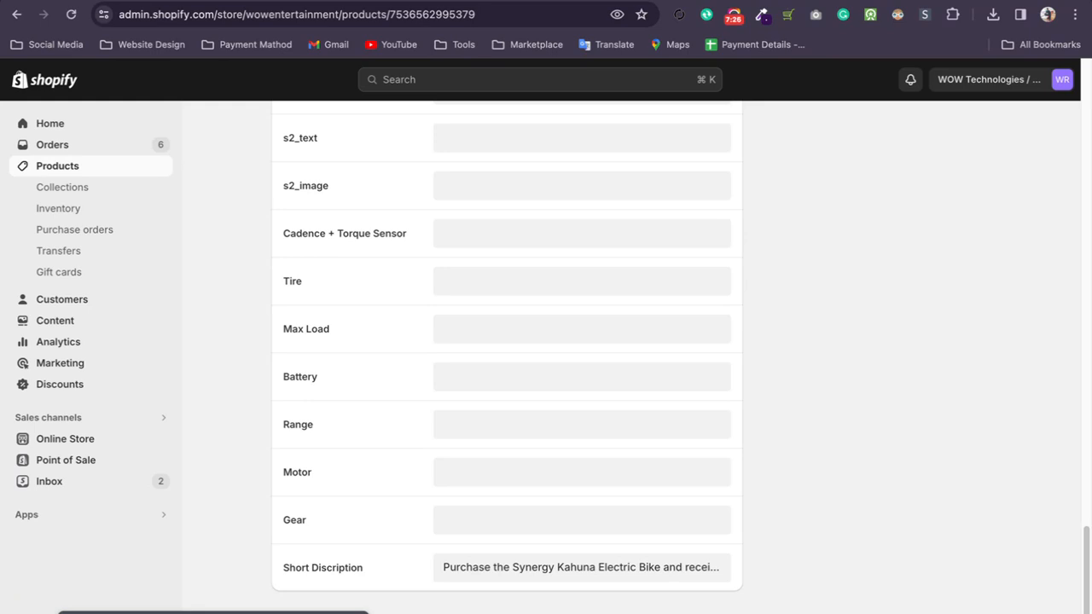
pyautogui.scroll(10, 234, 409)
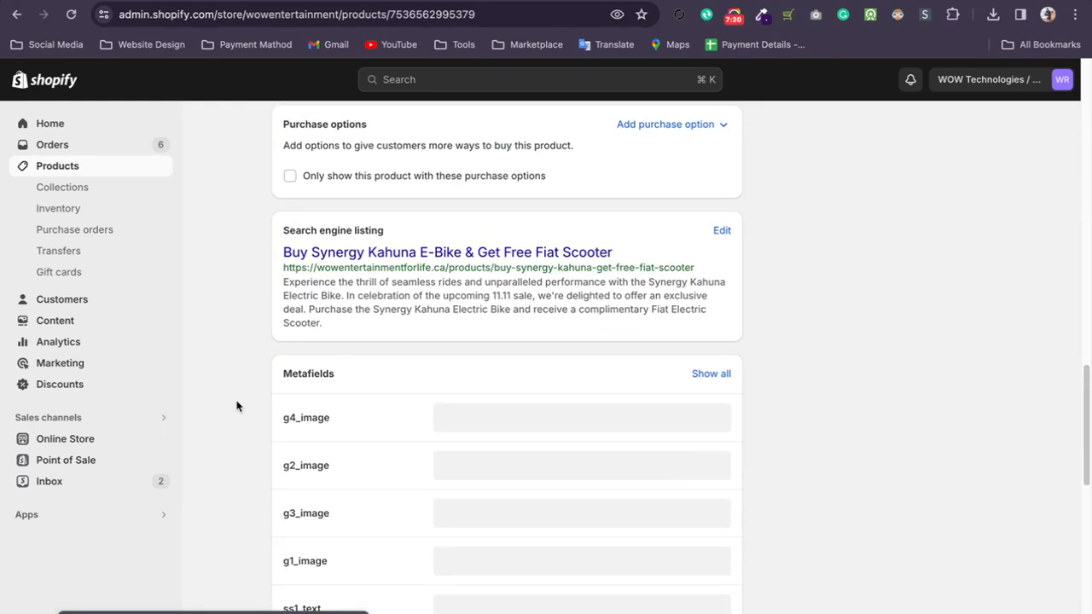
pyautogui.scroll(5, 237, 407)
pyautogui.scroll(-3, 237, 406)
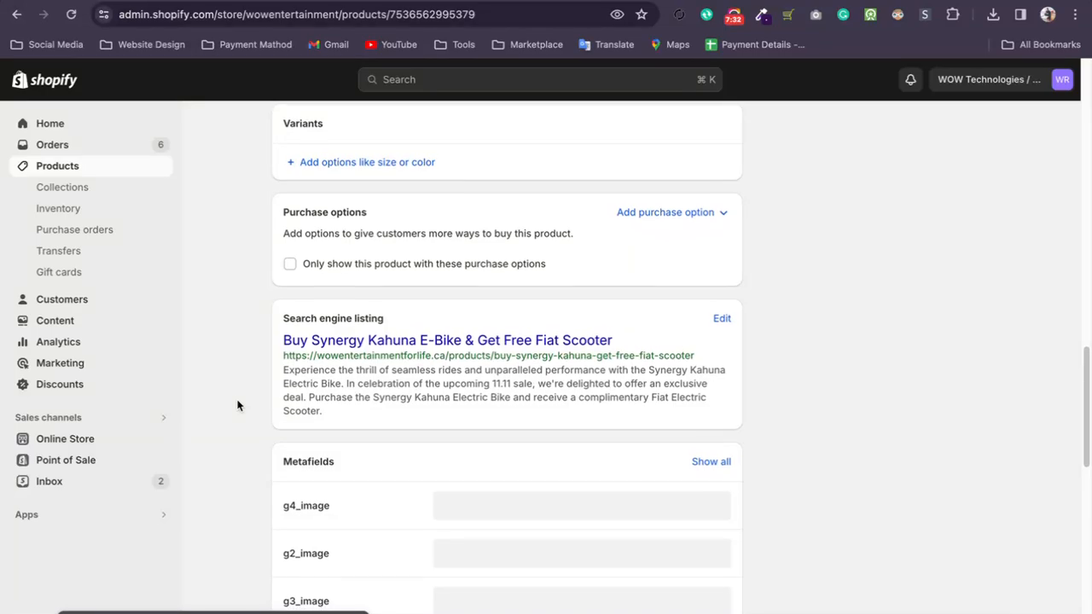
pyautogui.scroll(-5, 236, 401)
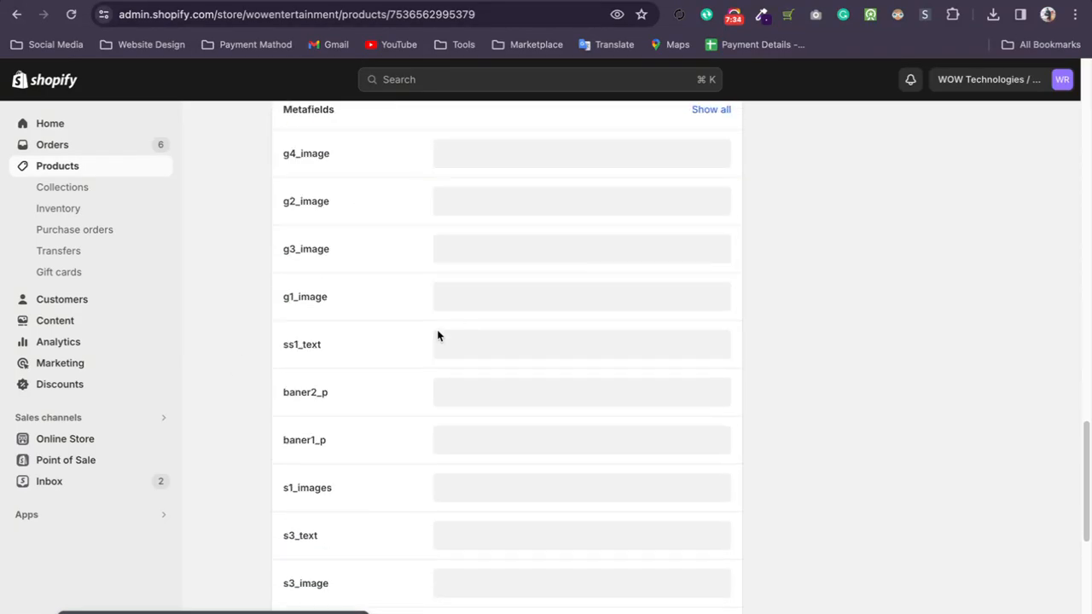
pyautogui.scroll(15, 378, 354)
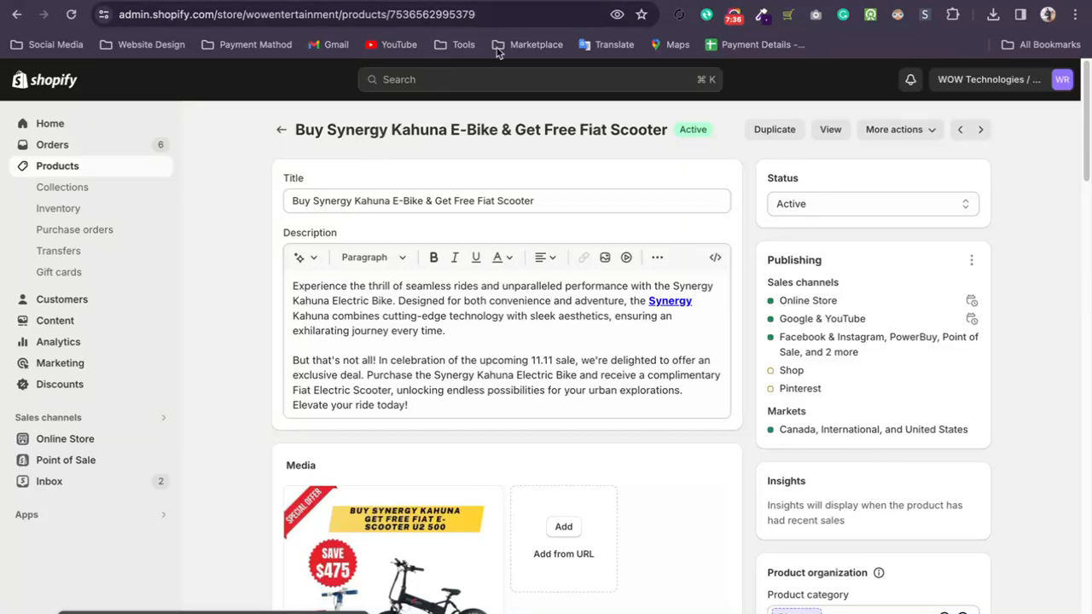
# - Switch to the AIT BD store and open its 10-15-20pcs Candy Hairpin product
pyautogui.click(947, 81)
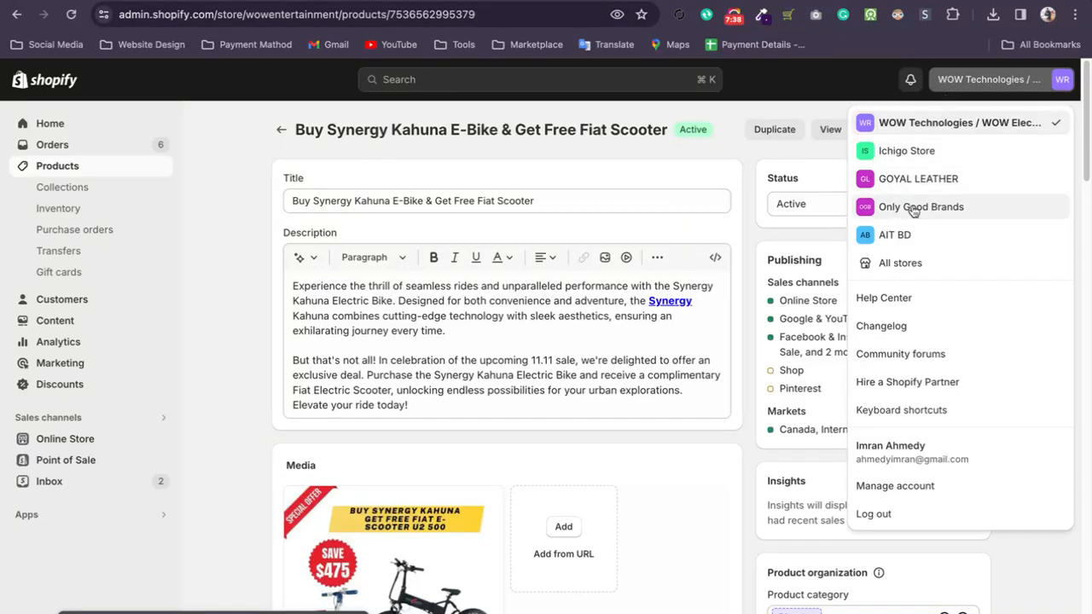
pyautogui.click(907, 233)
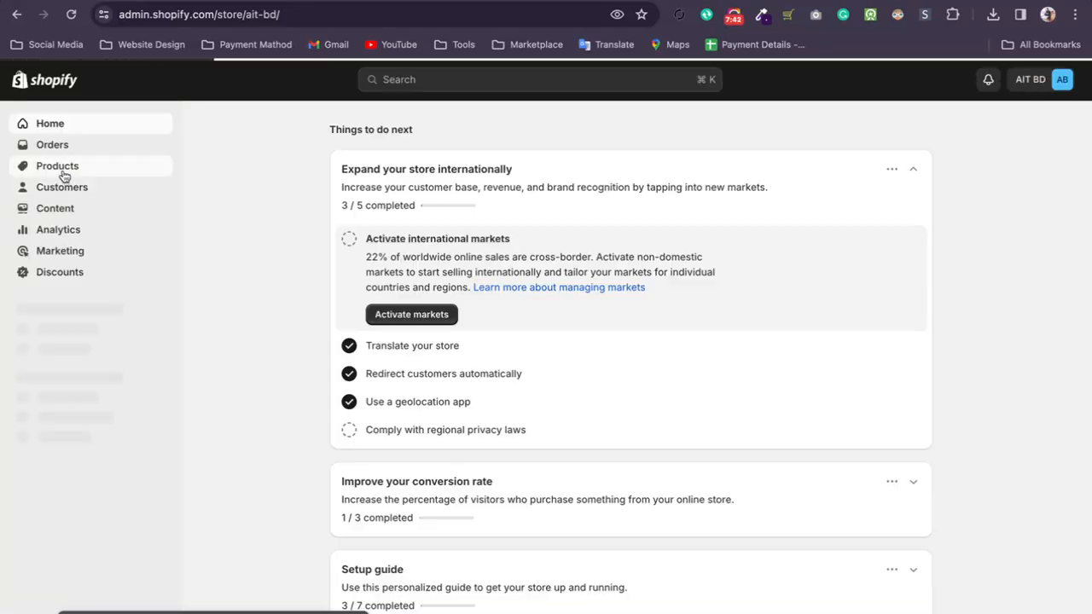
pyautogui.click(63, 173)
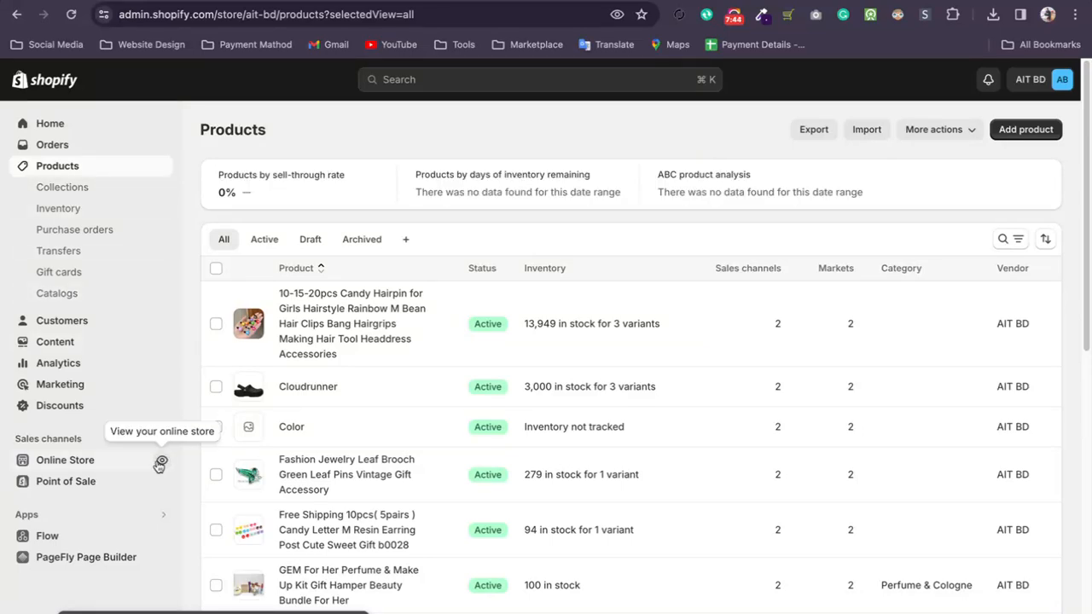
pyautogui.click(343, 314)
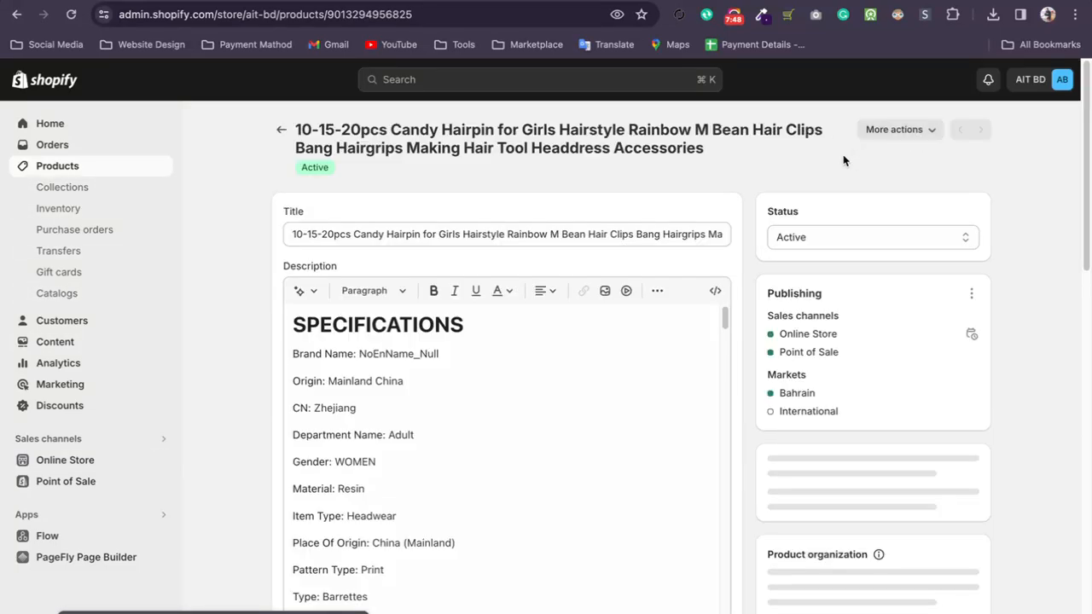
# - Preview the Candy Hairpin product on the storefront and look over its description, purchase options and shipping details
pyautogui.click(898, 134)
pyautogui.click(885, 220)
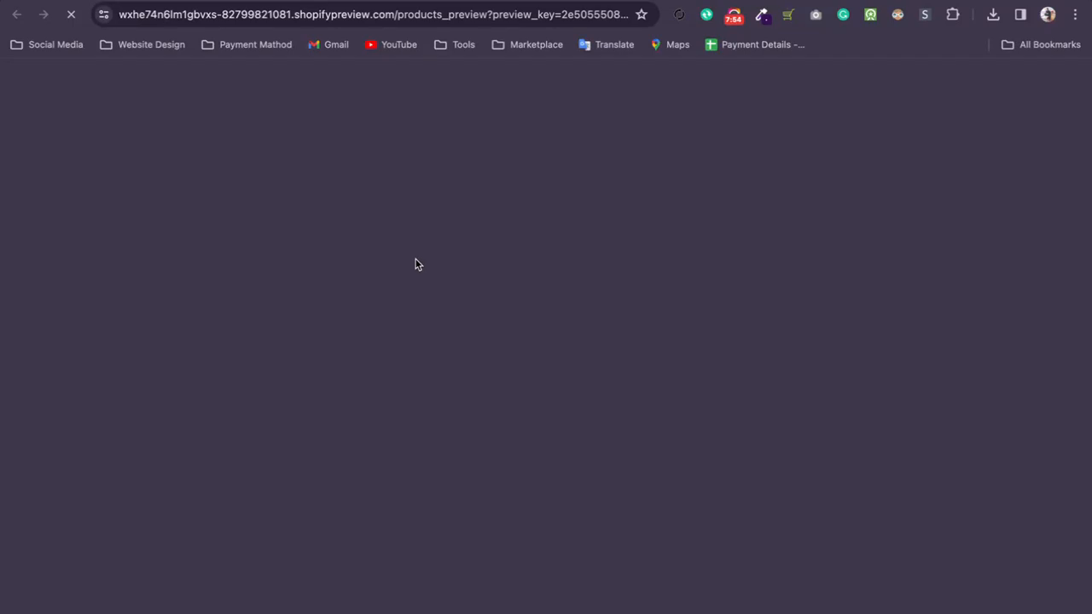
pyautogui.scroll(-1, 321, 212)
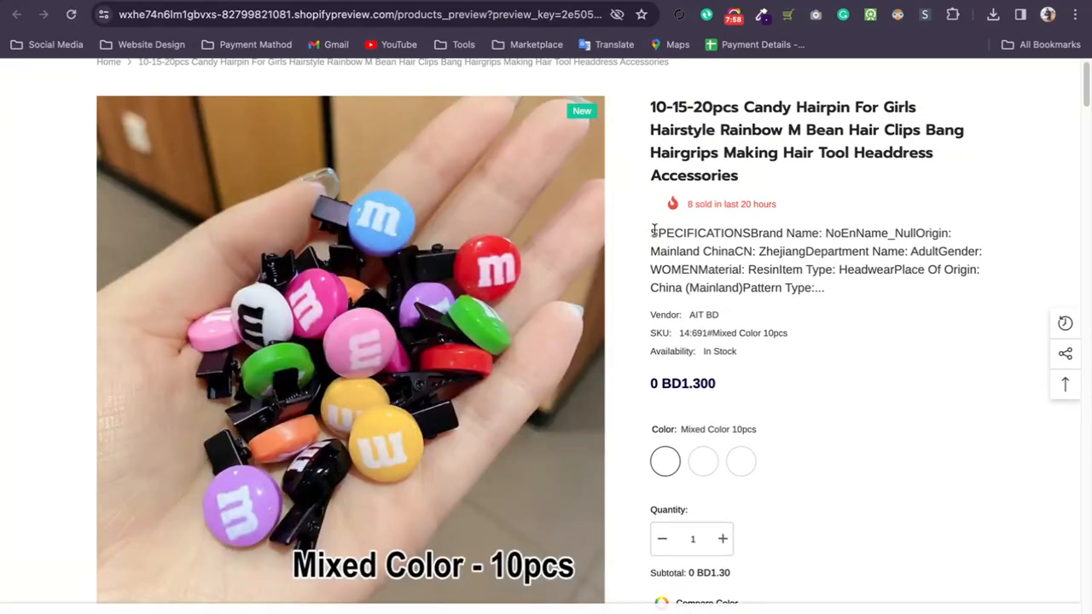
pyautogui.scroll(-5, 680, 401)
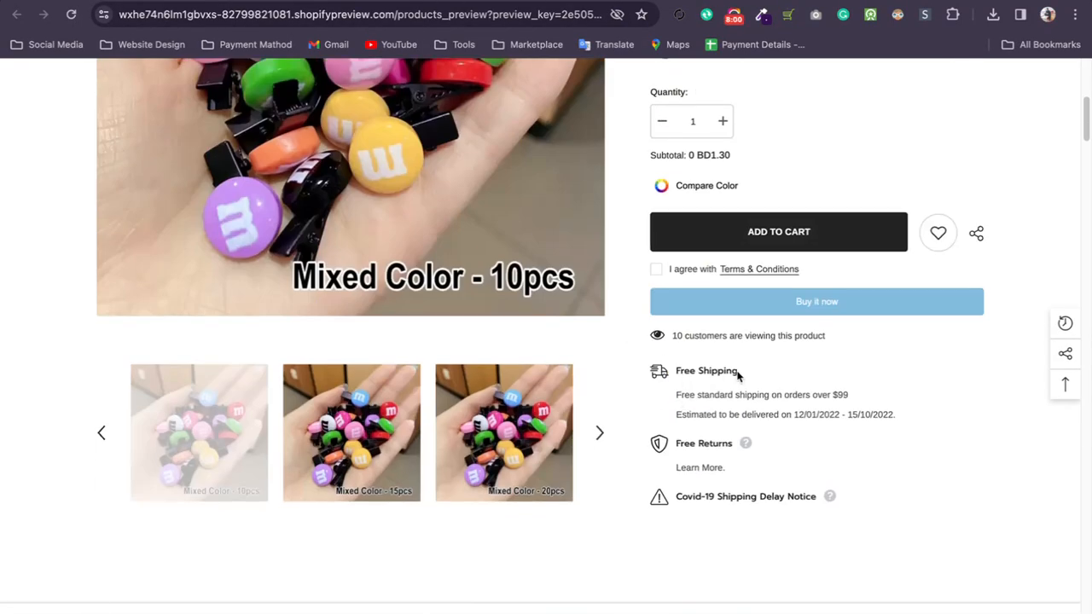
# - Examine the Free Shipping block below the purchase options in the storefront preview, and return to the product in the Shopify admin
pyautogui.moveTo(749, 373); pyautogui.dragTo(692, 373)
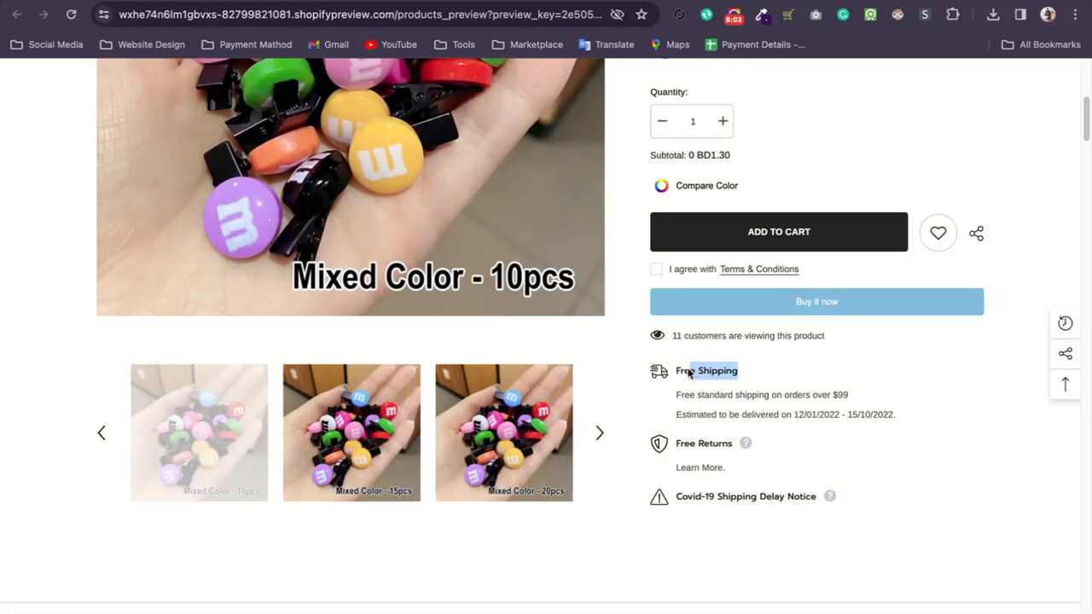
pyautogui.click(776, 368)
pyautogui.scroll(1, 777, 368)
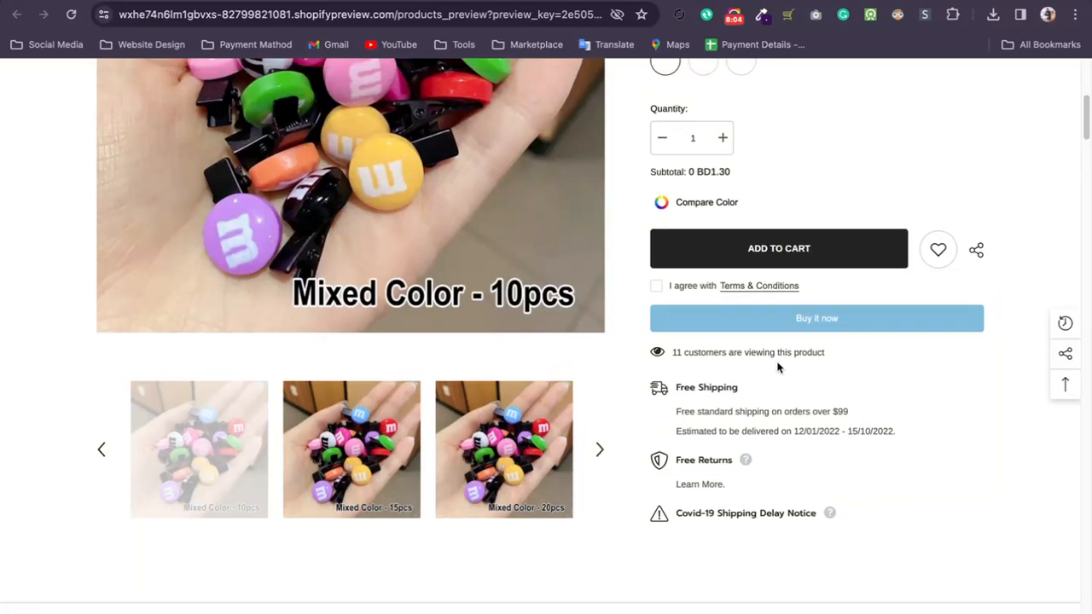
pyautogui.scroll(1, 409, 251)
pyautogui.scroll(-1, 410, 251)
pyautogui.scroll(-1, 691, 396)
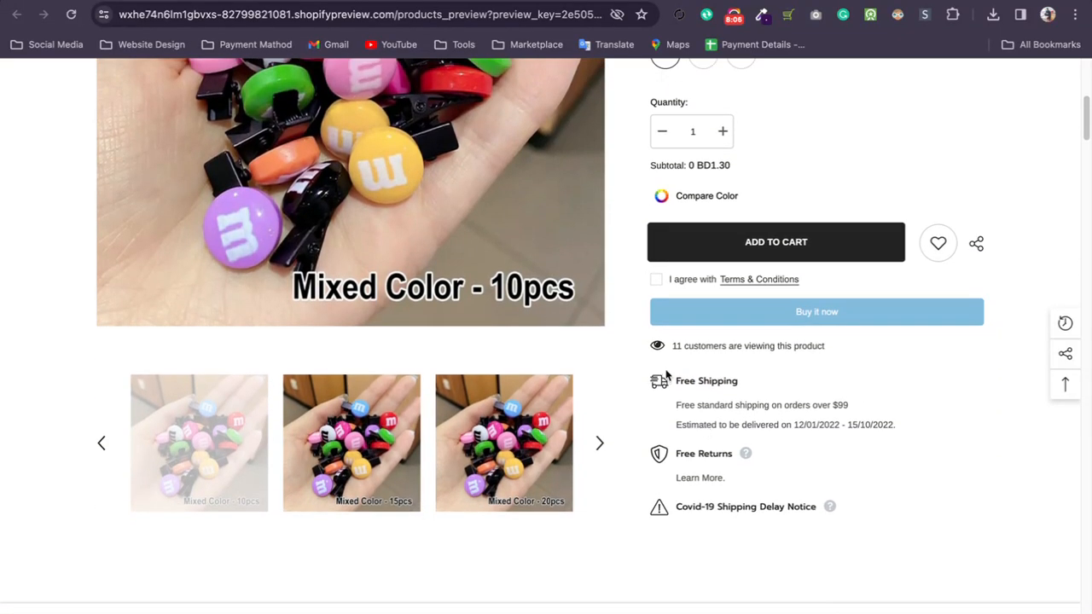
pyautogui.moveTo(672, 381); pyautogui.dragTo(741, 383)
pyautogui.scroll(4, 463, 231)
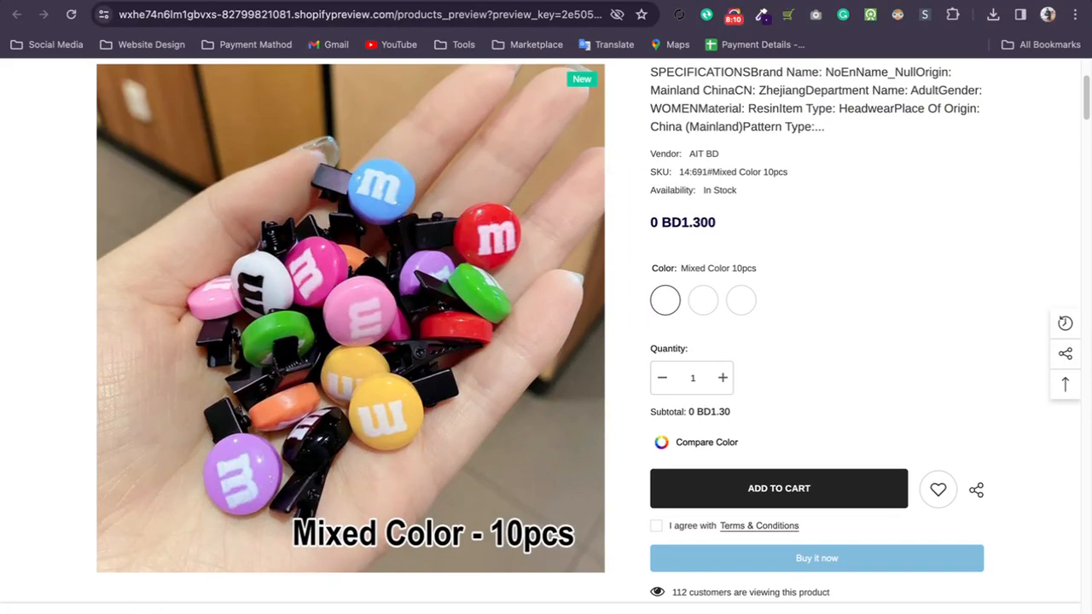
pyautogui.click(328, 1)
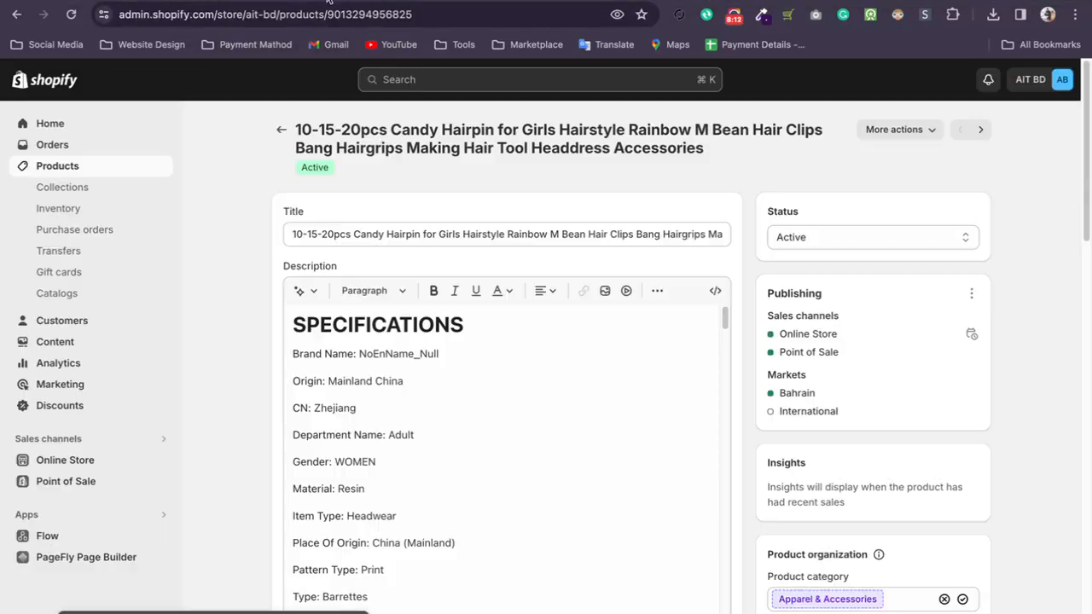
# - Open the product metafield definitions in the store's custom data settings
pyautogui.scroll(-2, 261, 383)
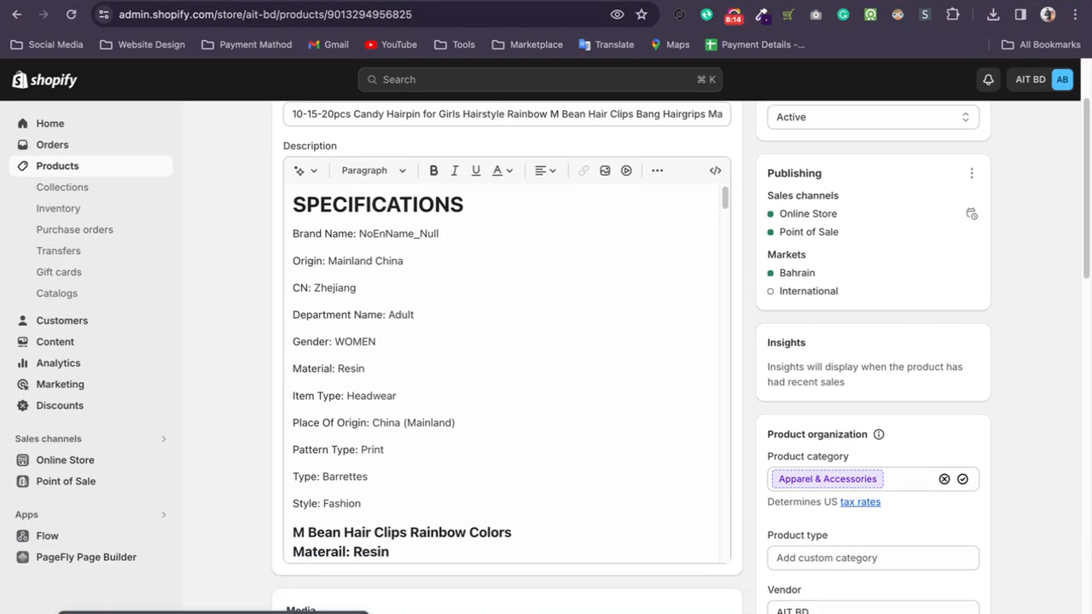
pyautogui.click(58, 609)
pyautogui.scroll(-4, 316, 463)
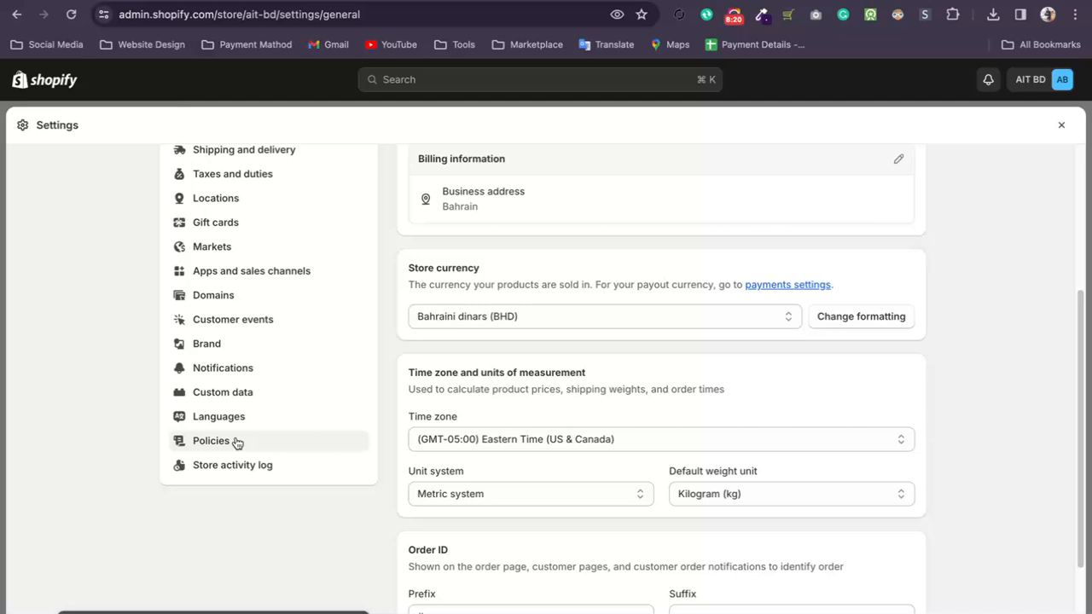
pyautogui.click(225, 395)
pyautogui.scroll(-2, 559, 341)
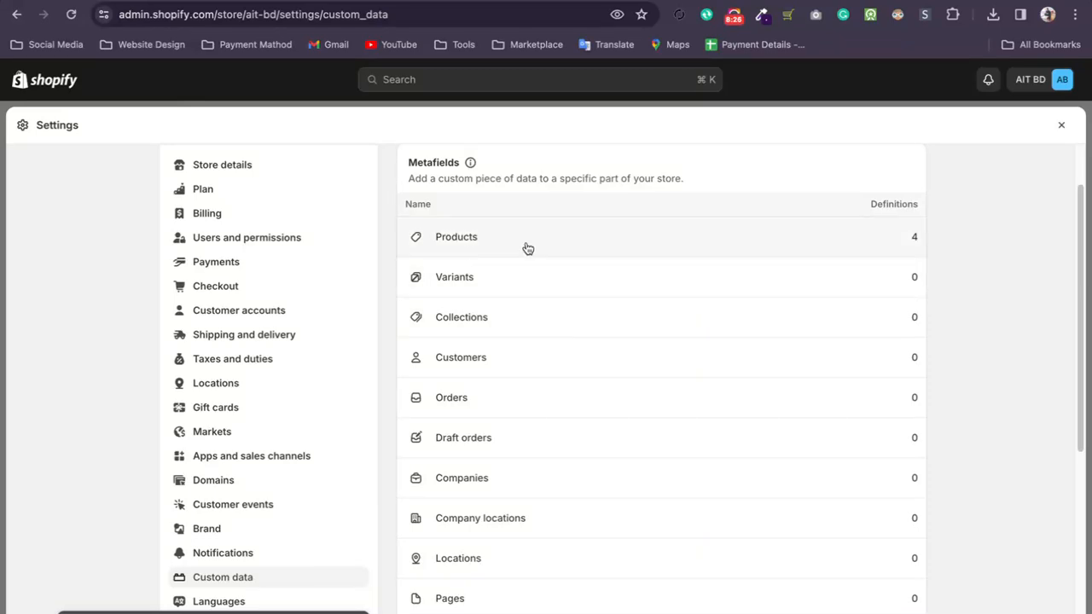
pyautogui.click(475, 239)
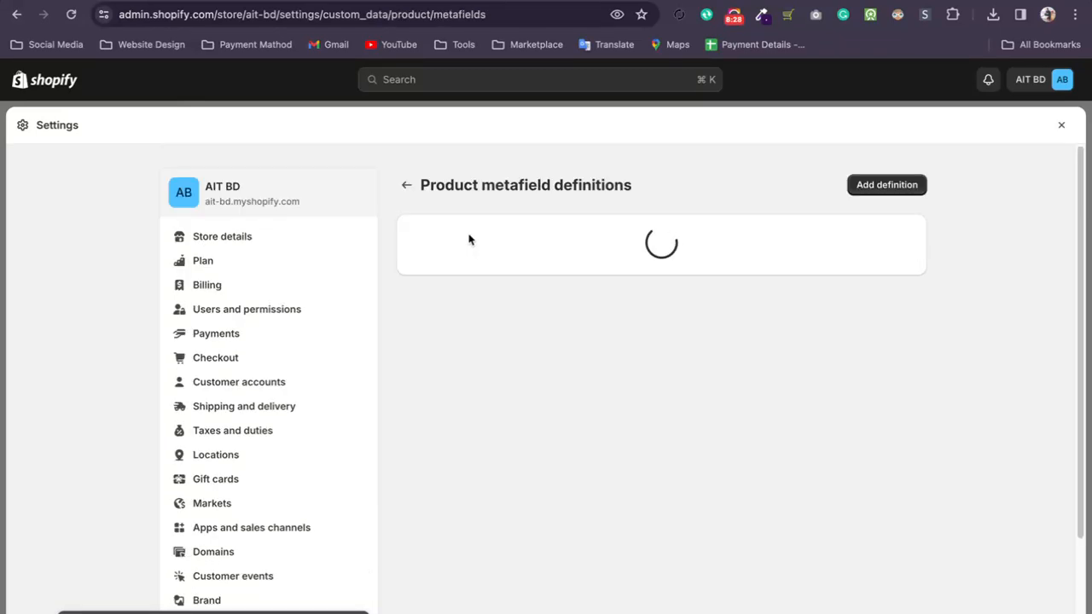
# - Start a new product metafield definition and name it Shipping Time
pyautogui.click(860, 190)
pyautogui.click(492, 248)
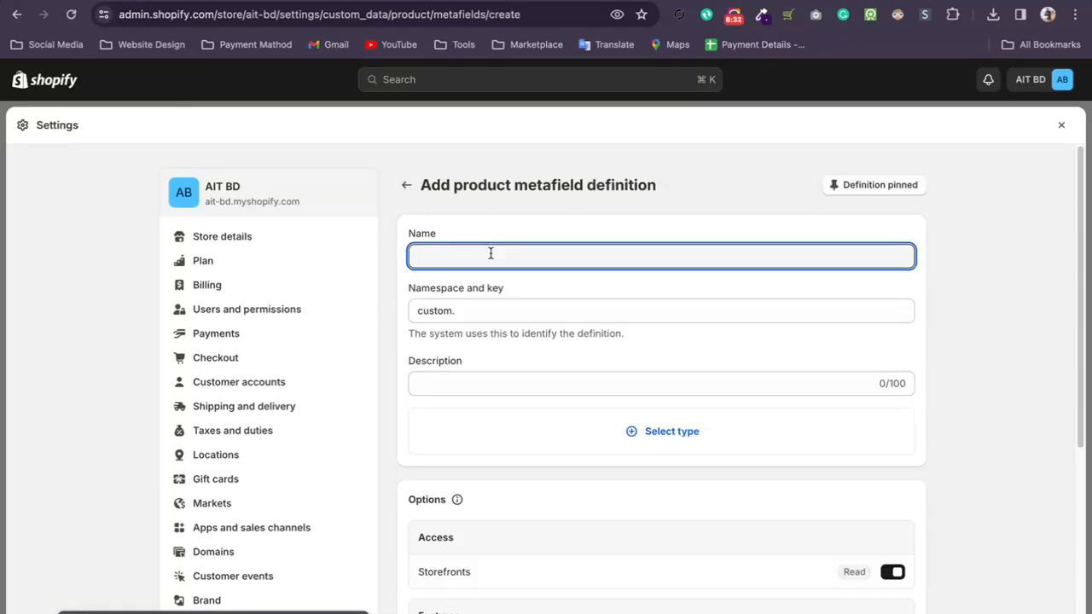
pyautogui.write('Shopify')
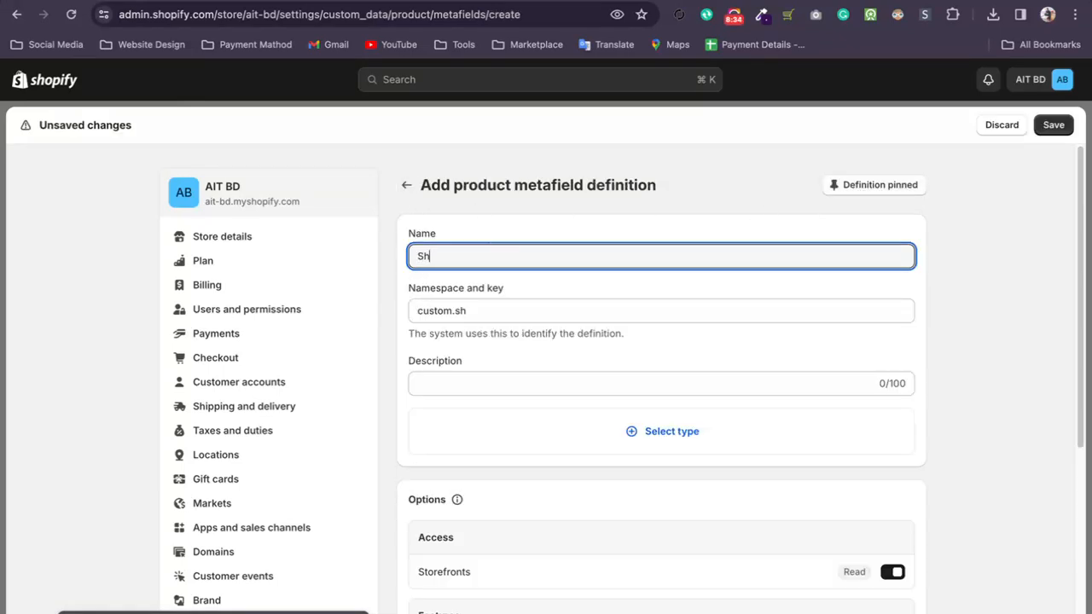
pyautogui.press('BackSpace')
pyautogui.press('BackSpace')
pyautogui.press('BackSpace')
pyautogui.press('BackSpace')
pyautogui.press('BackSpace')
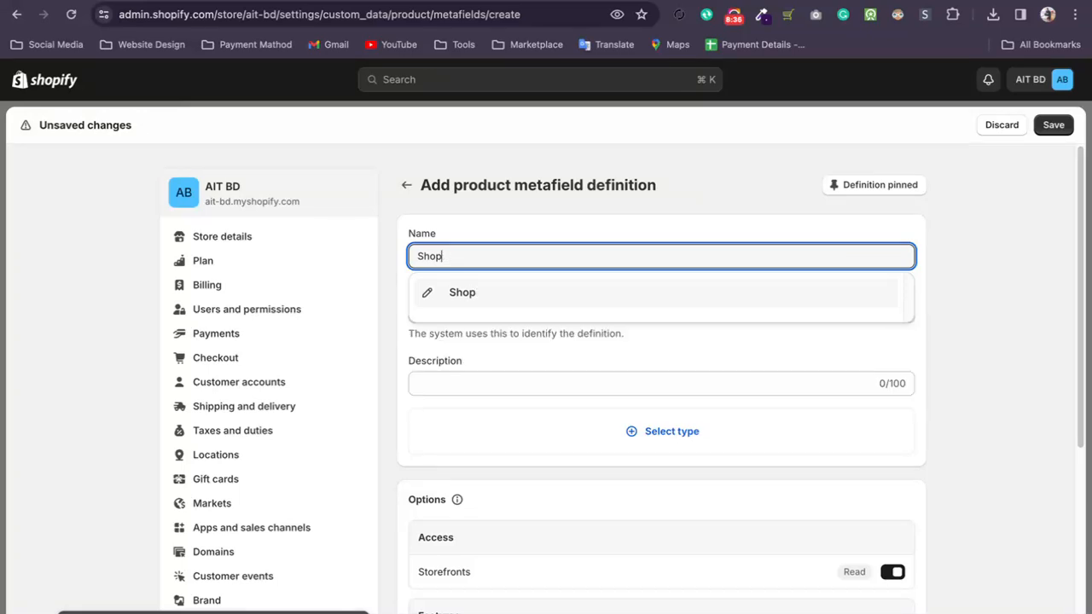
pyautogui.write('ipping ')
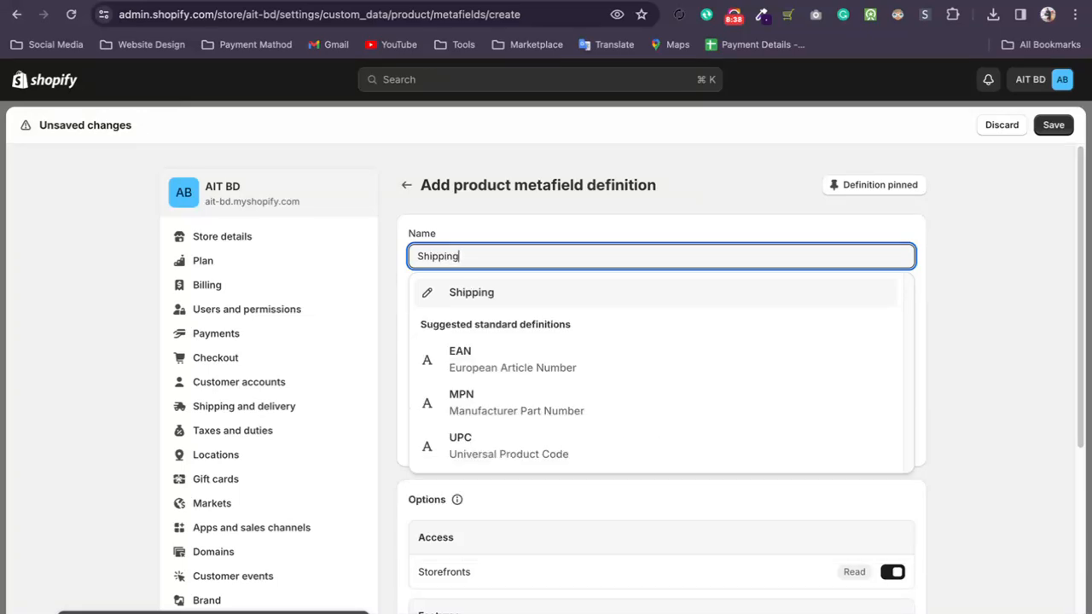
pyautogui.write('Time')
pyautogui.click(506, 291)
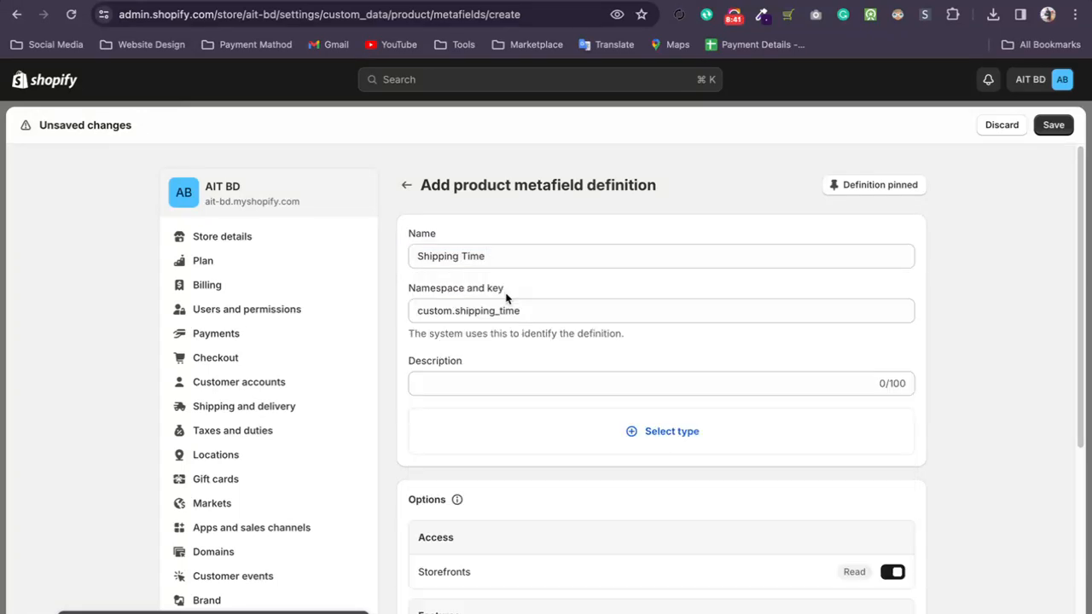
# - Set the Shipping Time definition's content type to single line text, holding one value
pyautogui.click(600, 432)
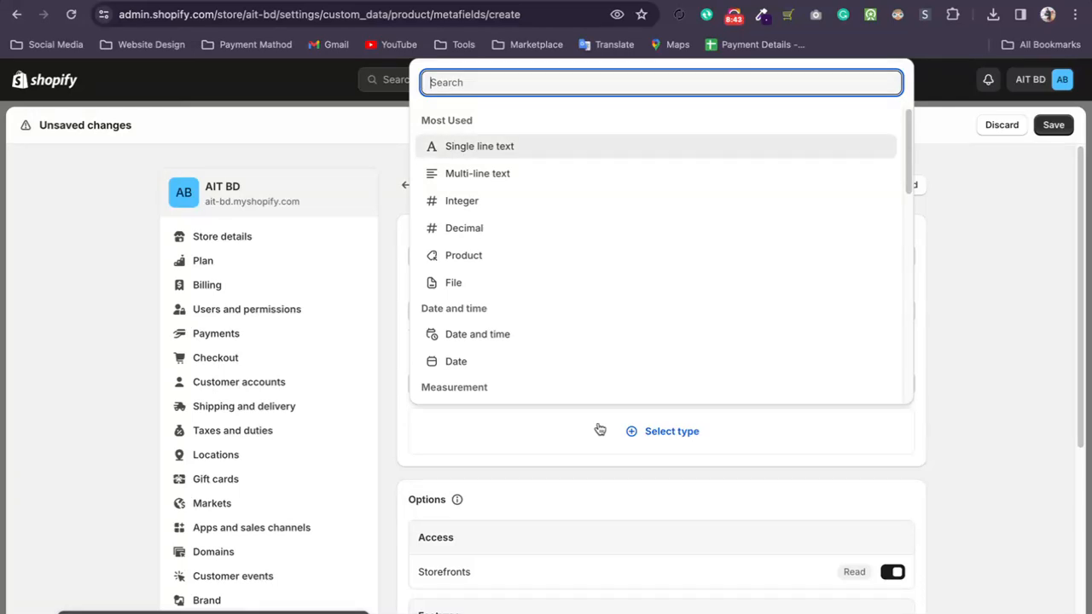
pyautogui.click(487, 267)
pyautogui.click(879, 431)
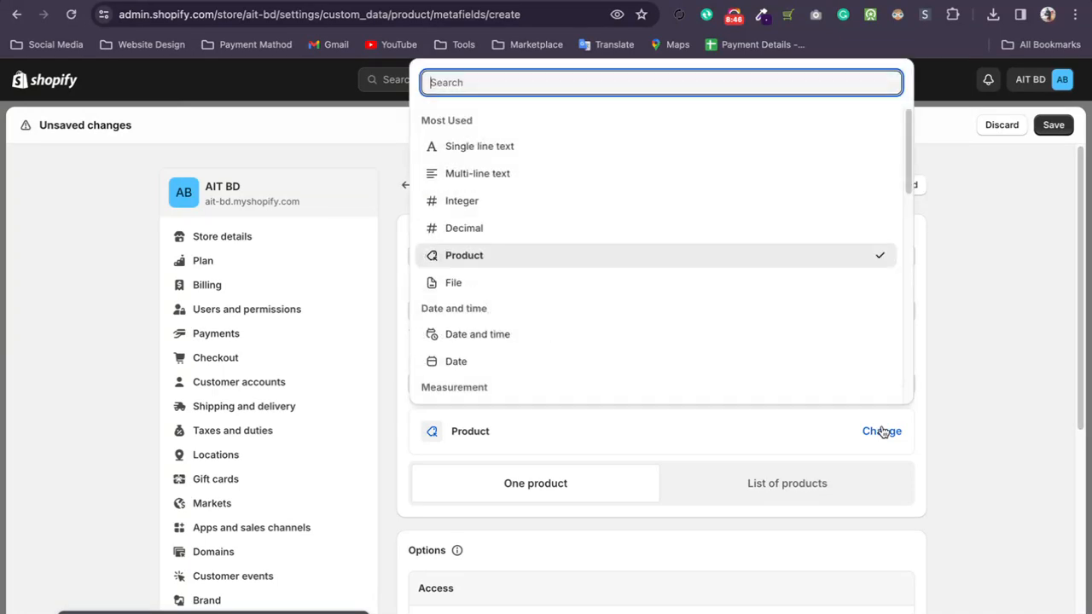
pyautogui.click(489, 147)
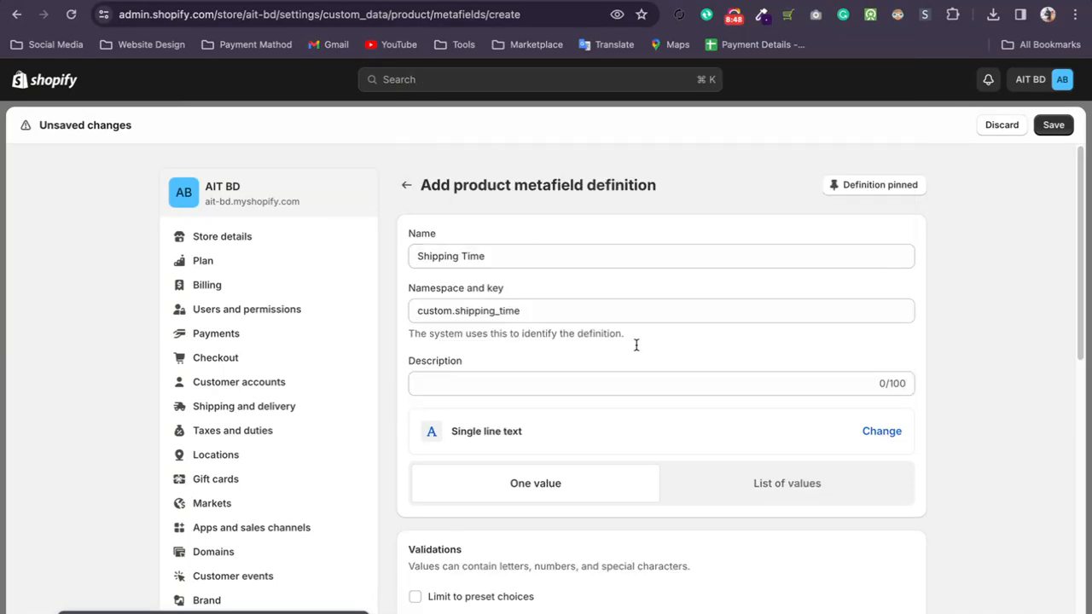
# - Enter "Shipping rate" as the definition's description and save the metafield definition
pyautogui.scroll(-3, 934, 368)
pyautogui.click(467, 232)
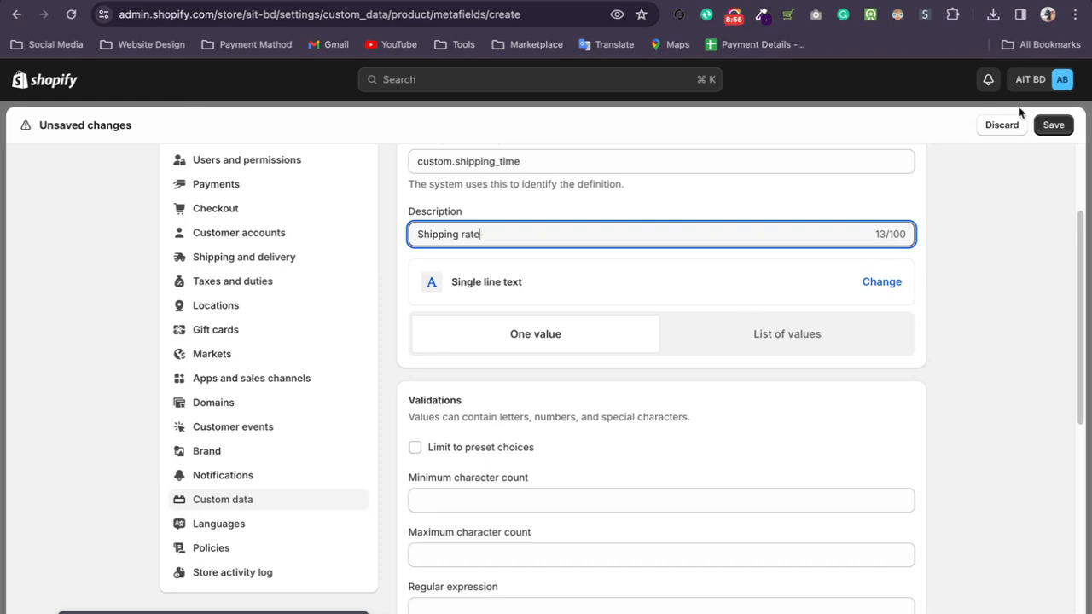
pyautogui.write('Shipping rate')
pyautogui.click(1049, 125)
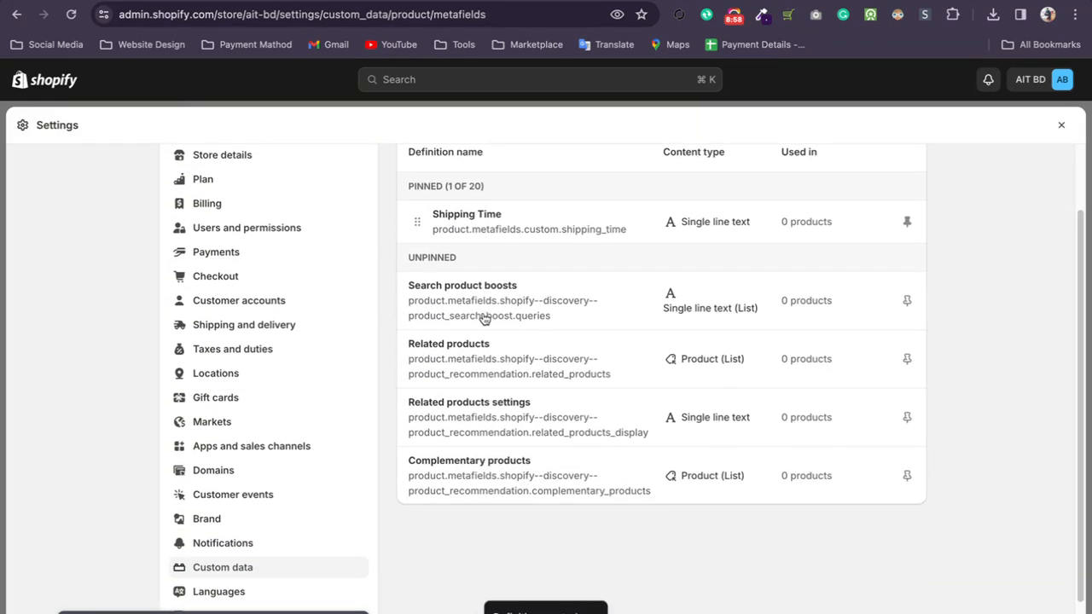
# - Leave the custom data settings and return to the Candy Hairpin product page
pyautogui.click(405, 186)
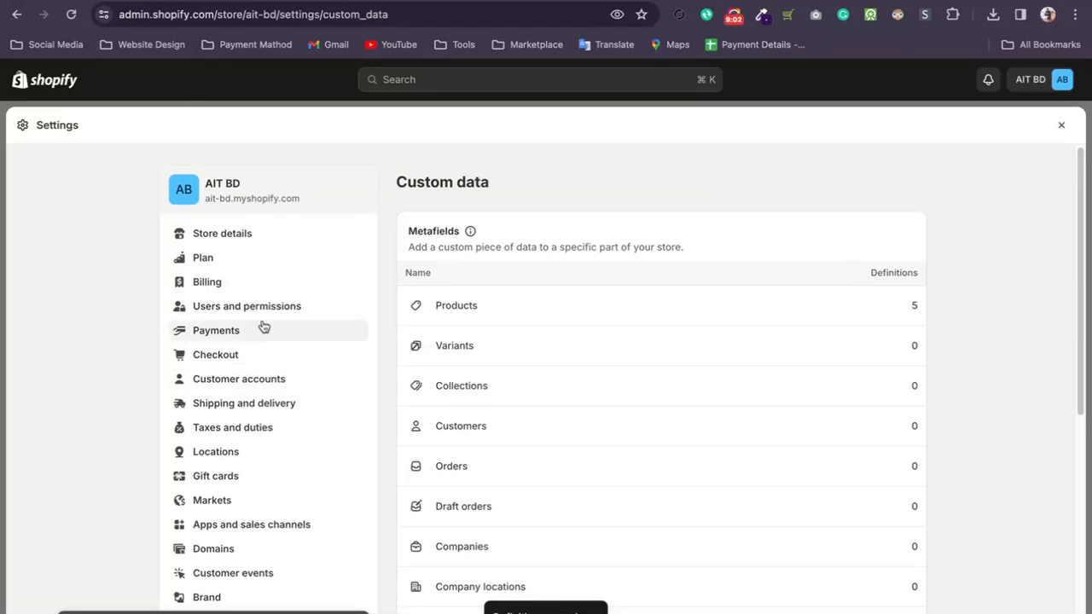
pyautogui.click(1058, 129)
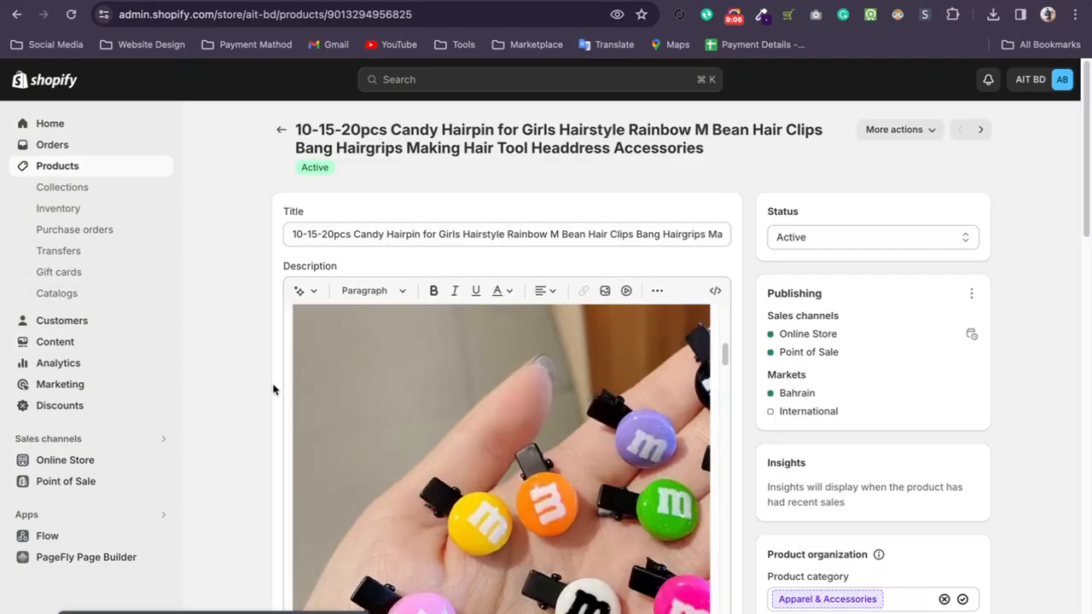
pyautogui.scroll(-6, 286, 384)
# - Open the Ella-6.5.1-theme-source theme for customizing and switch to its default product template
pyautogui.click(95, 460)
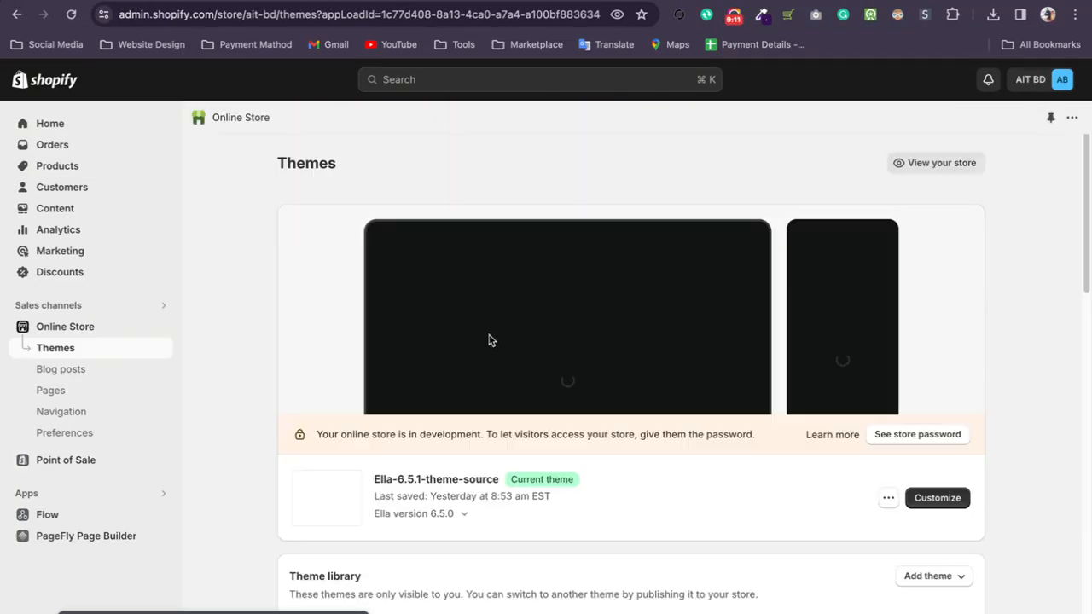
pyautogui.scroll(-1, 708, 401)
pyautogui.click(935, 467)
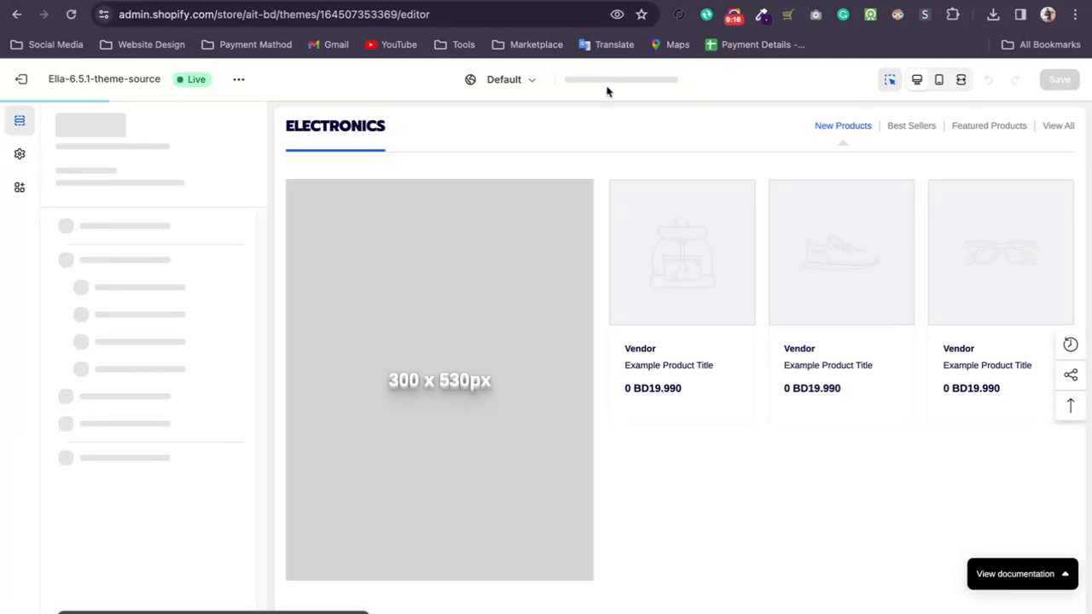
pyautogui.click(606, 82)
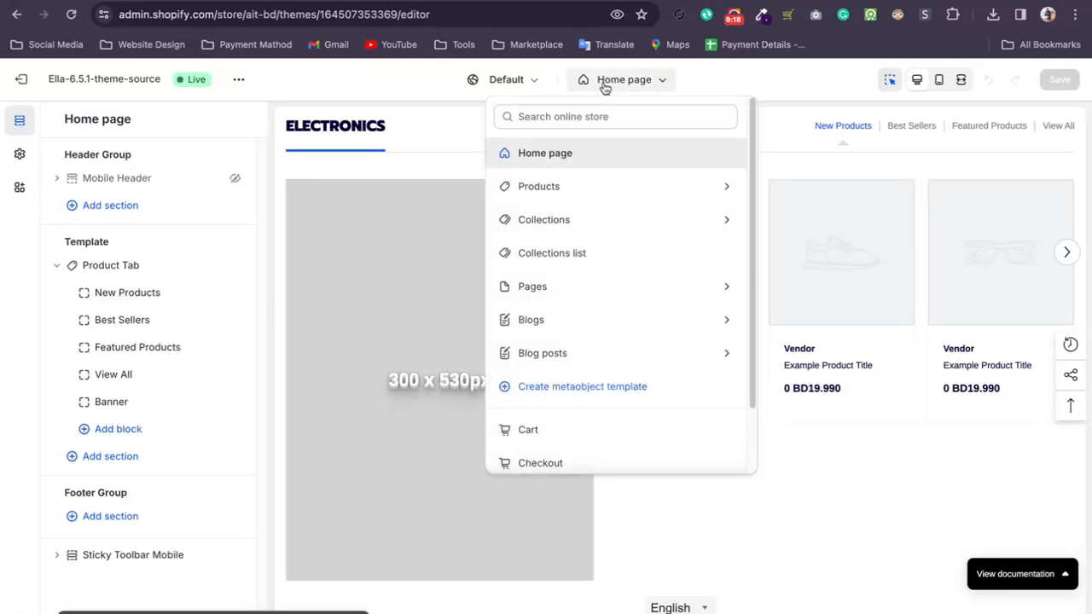
pyautogui.click(584, 191)
pyautogui.click(575, 184)
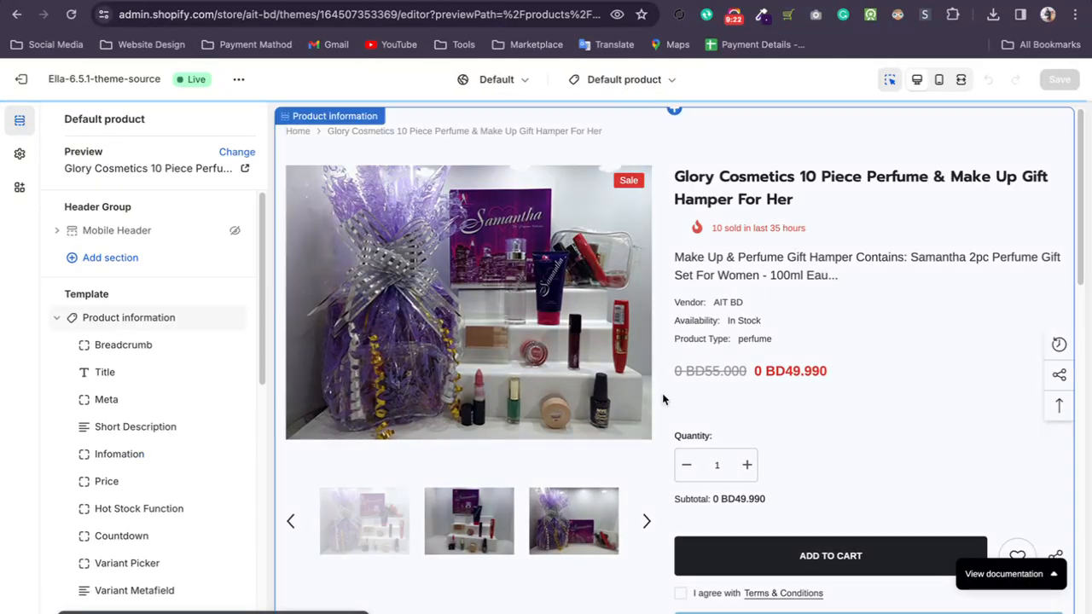
# - Add a Custom Block to the Product information section and move it directly below Buy Buttons
pyautogui.scroll(-5, 134, 453)
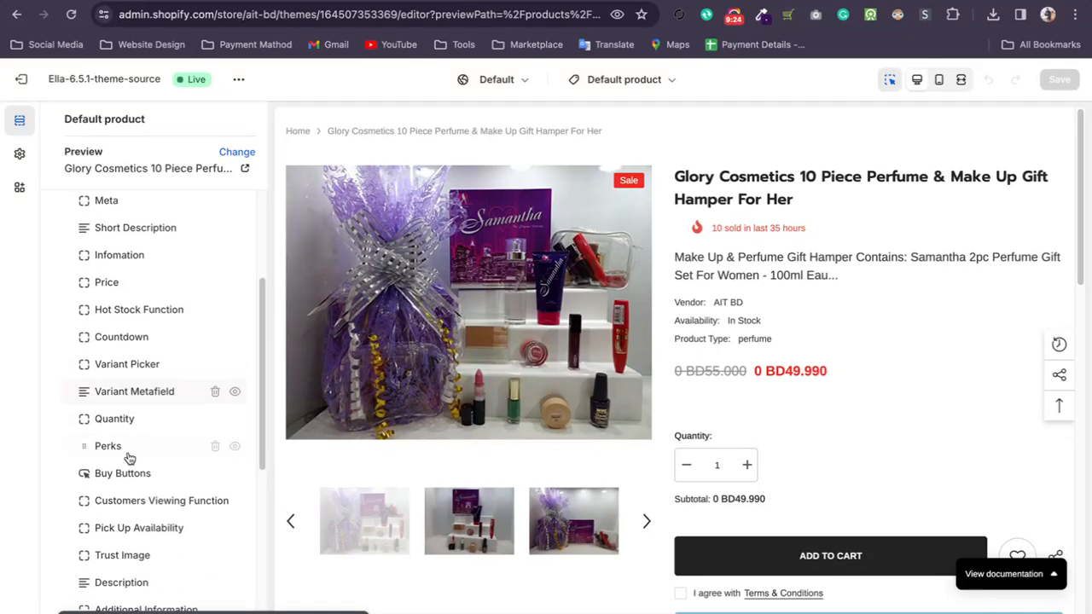
pyautogui.scroll(-1, 130, 459)
pyautogui.scroll(-3, 754, 395)
pyautogui.scroll(-10, 145, 450)
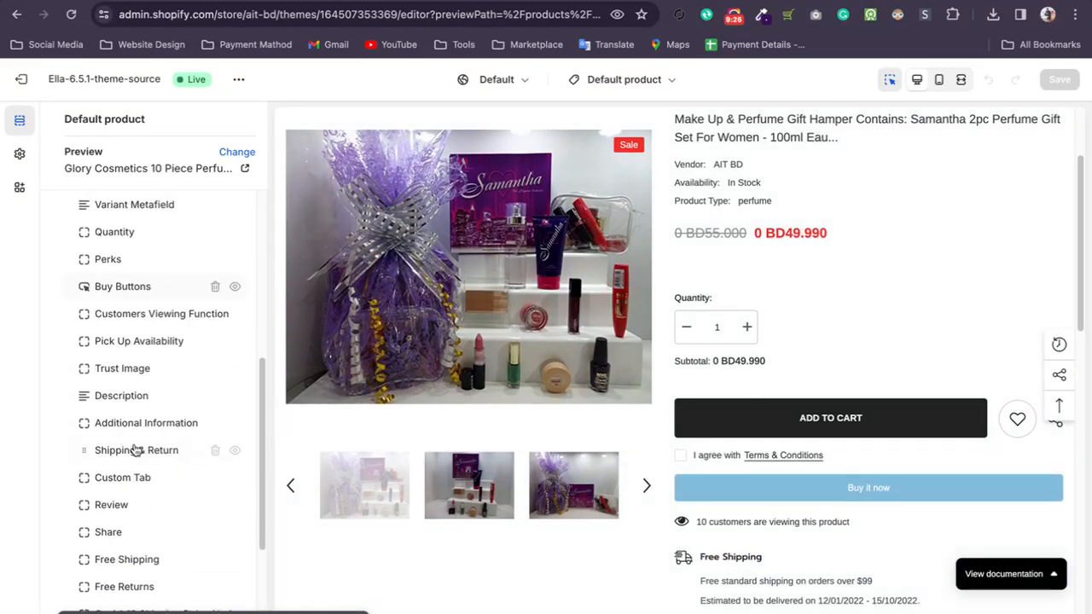
pyautogui.click(118, 443)
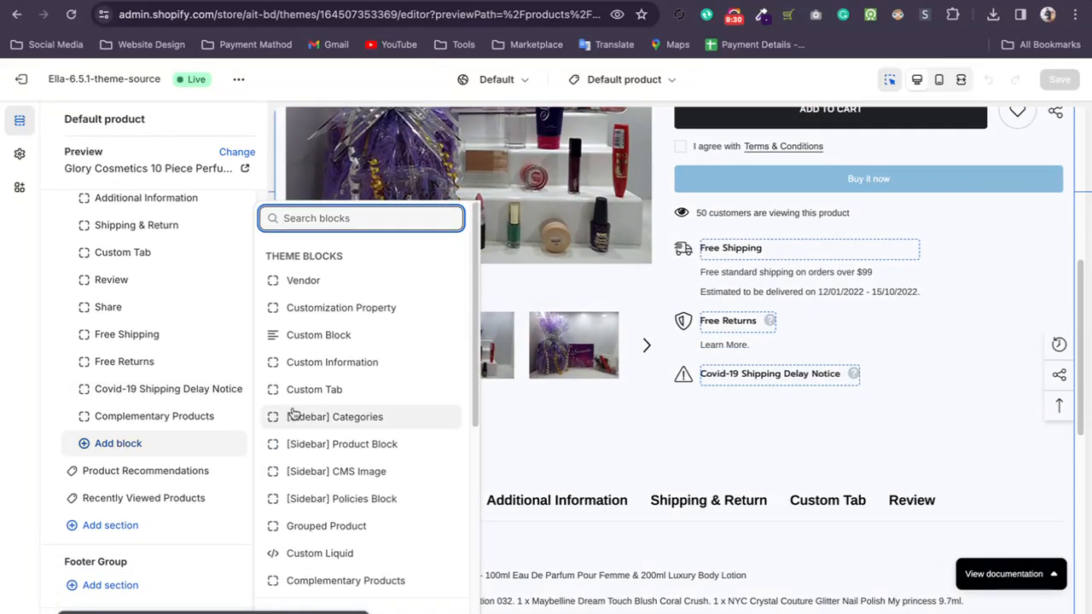
pyautogui.scroll(-3, 342, 512)
pyautogui.scroll(3, 341, 499)
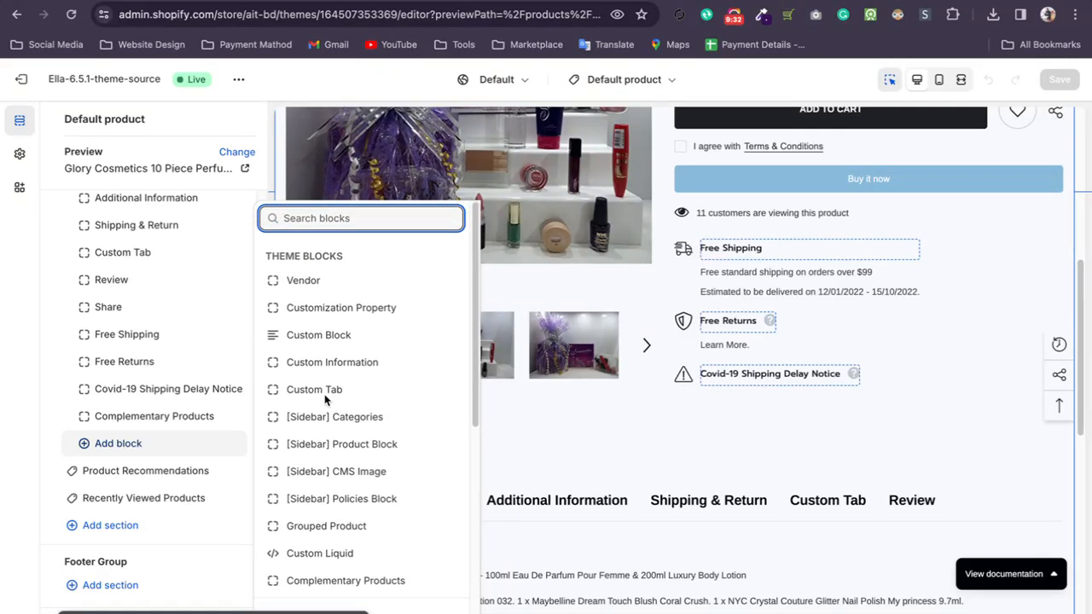
pyautogui.click(296, 336)
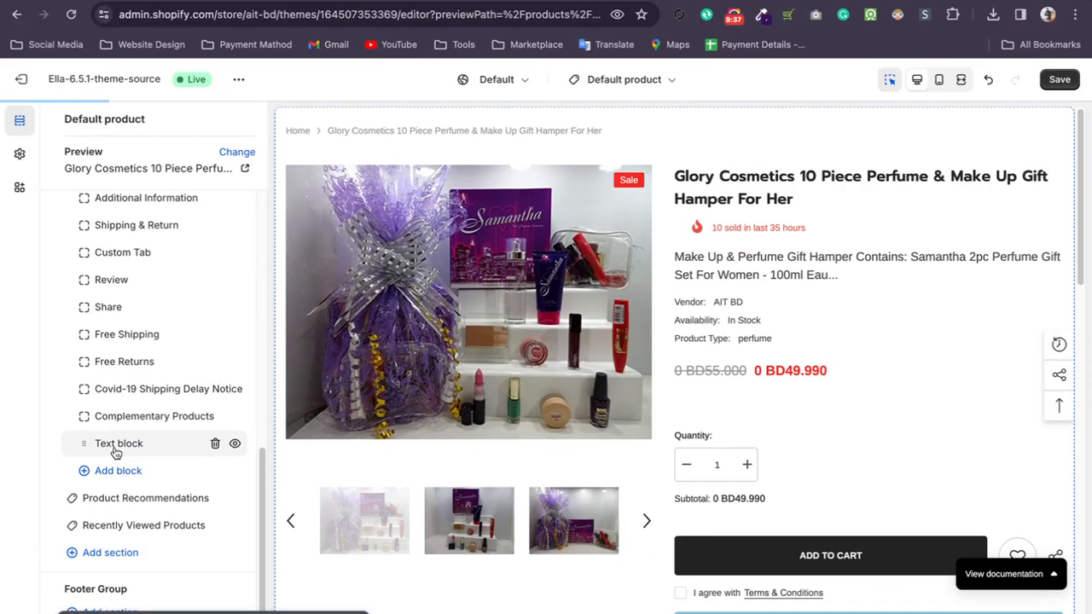
pyautogui.moveTo(116, 450); pyautogui.dragTo(122, 322)
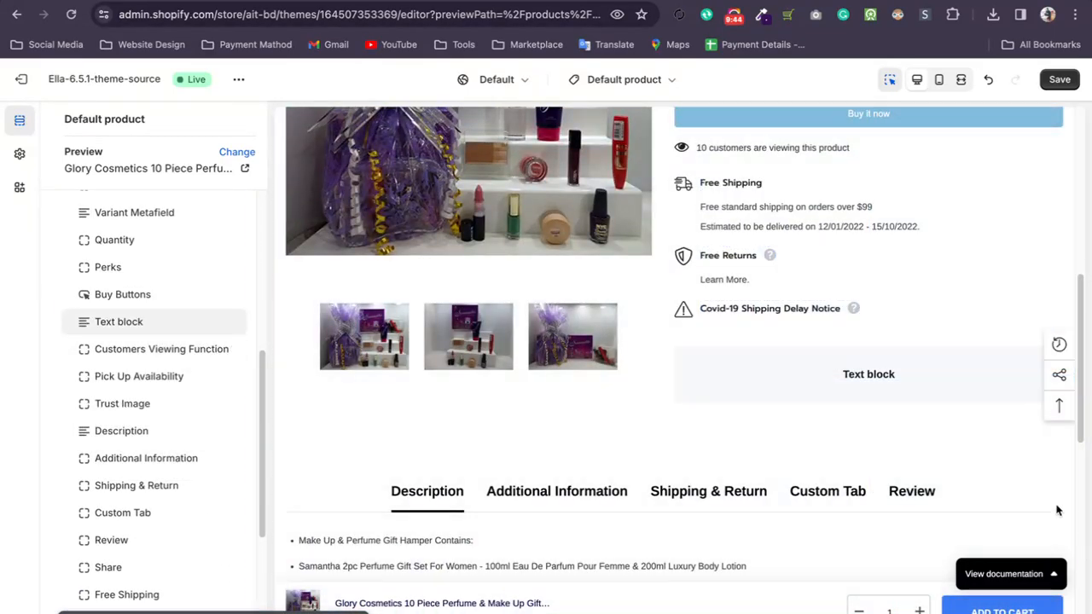
pyautogui.scroll(6, 853, 380)
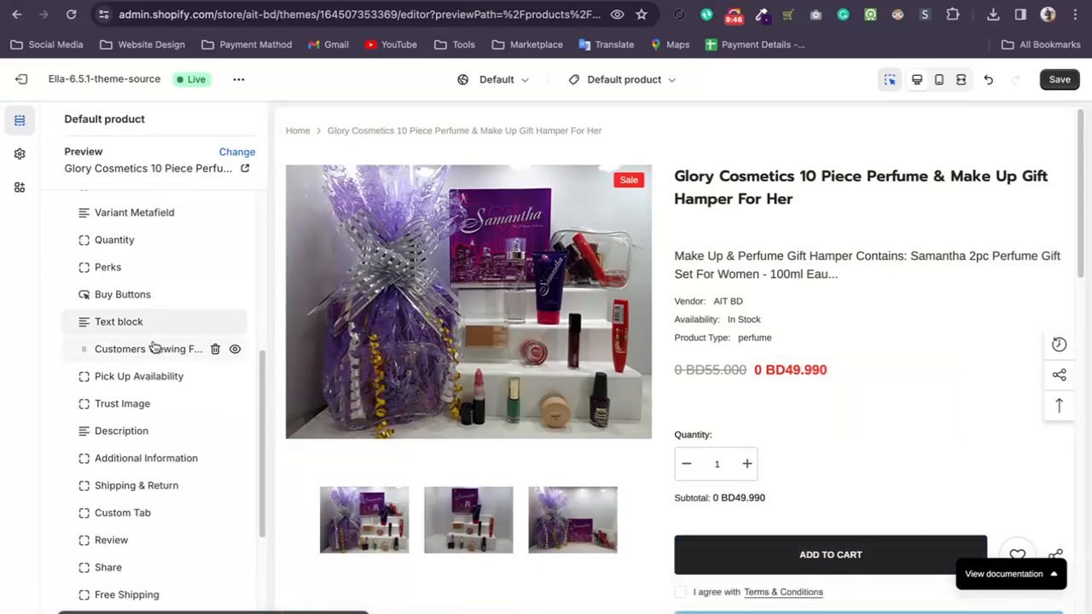
# - Connect the custom block's title to the Shipping Time metafield and remove the "Text block" placeholder text
pyautogui.click(141, 323)
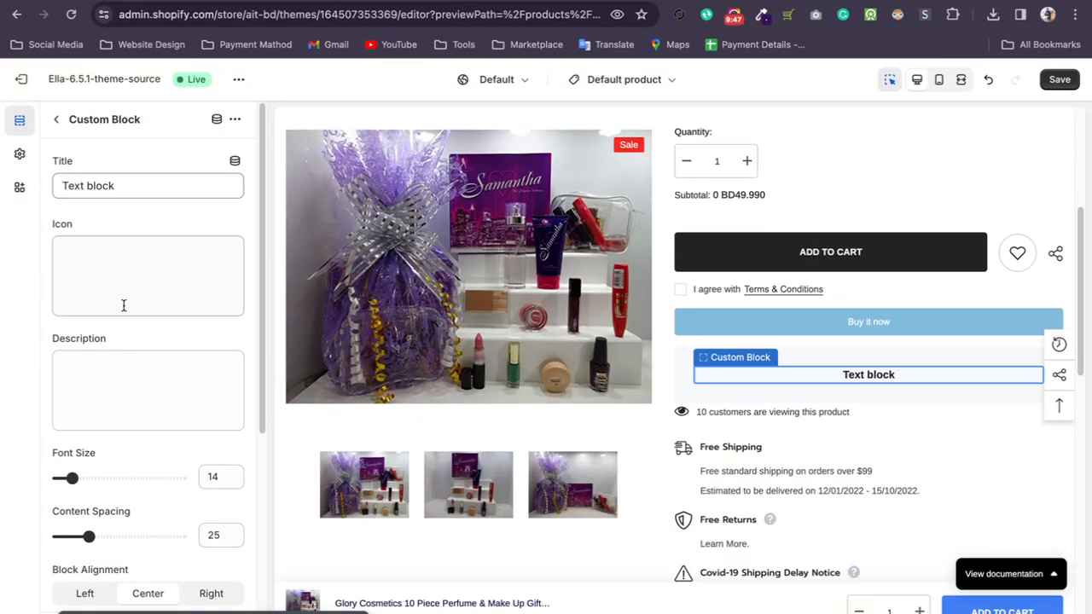
pyautogui.click(235, 162)
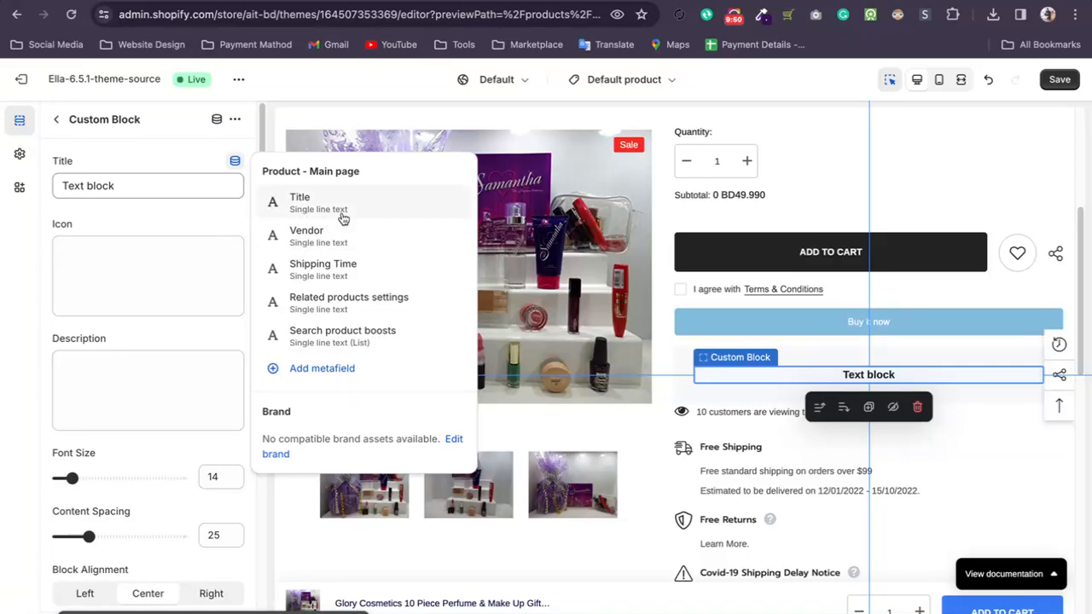
pyautogui.click(319, 273)
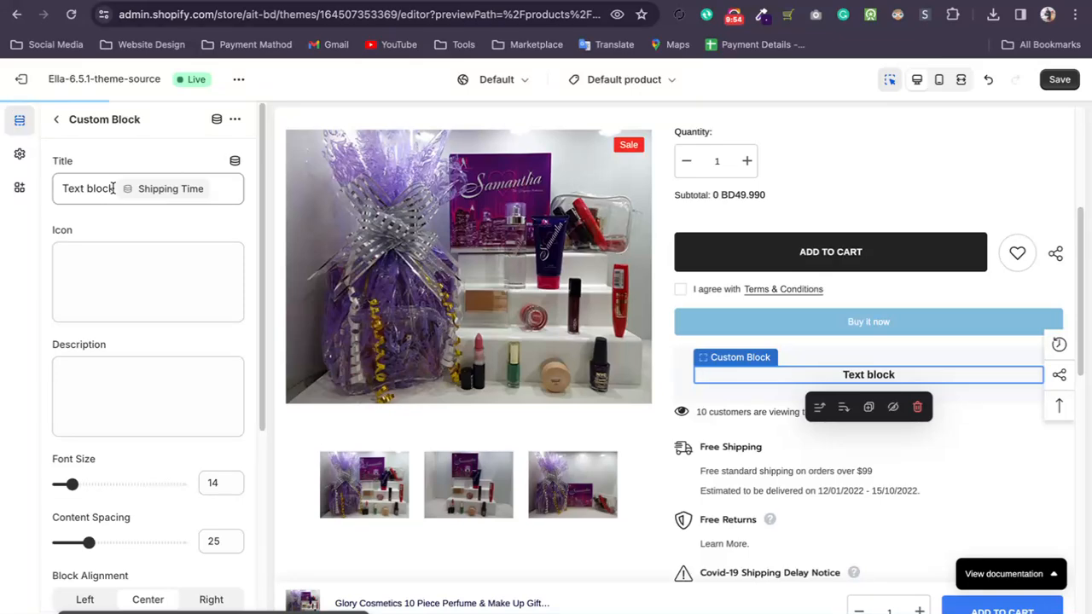
pyautogui.moveTo(112, 187); pyautogui.dragTo(58, 188)
pyautogui.press('BackSpace')
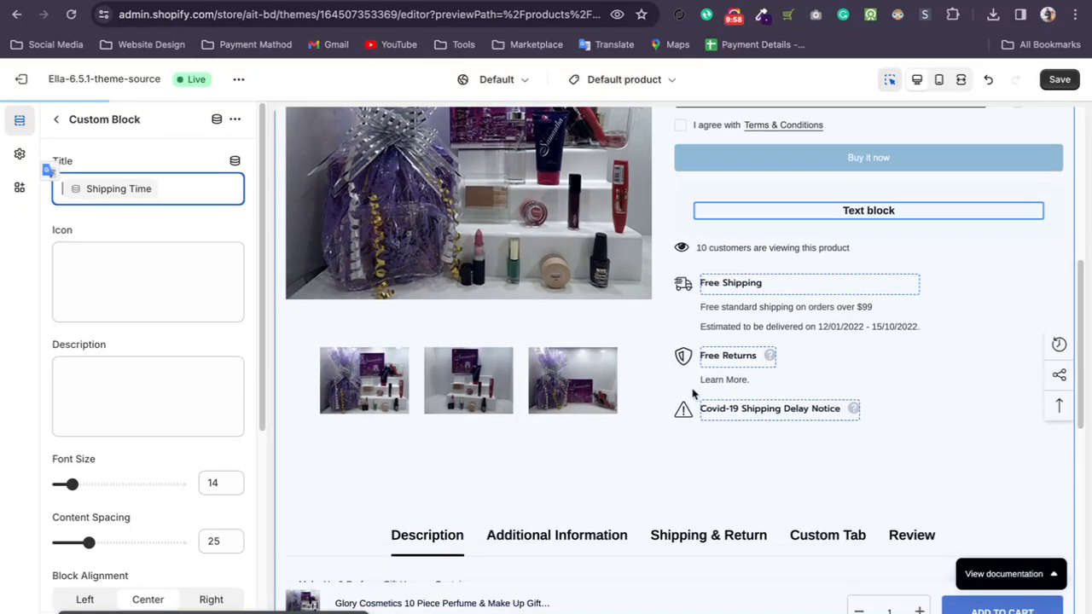
pyautogui.scroll(3, 802, 480)
pyautogui.scroll(-1, 804, 479)
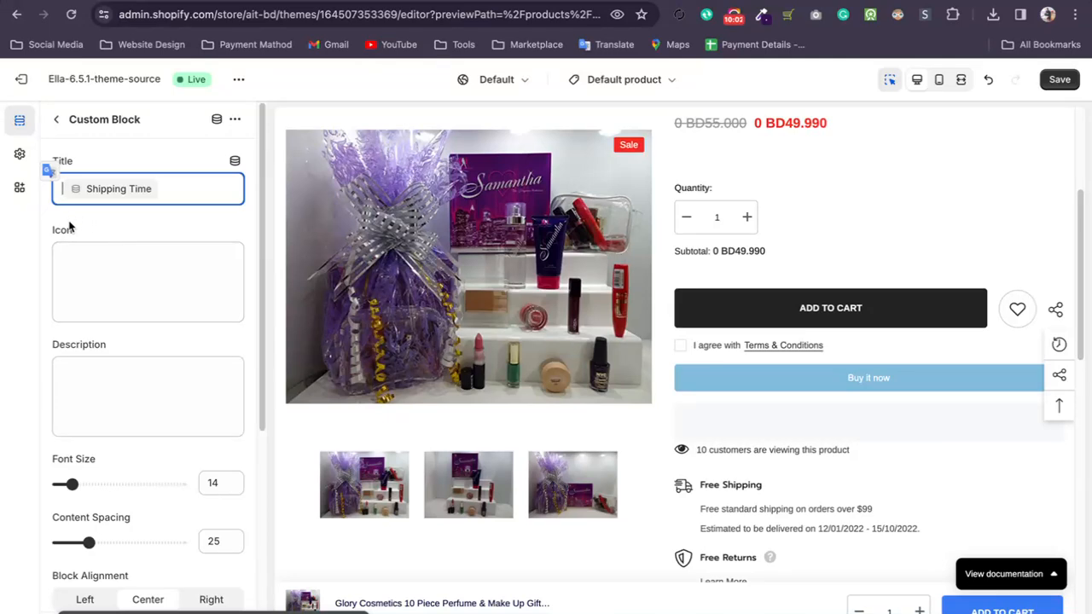
# - Add the text "Shipping Time" before the metafield in the block's title and save the template
pyautogui.write('Ship')
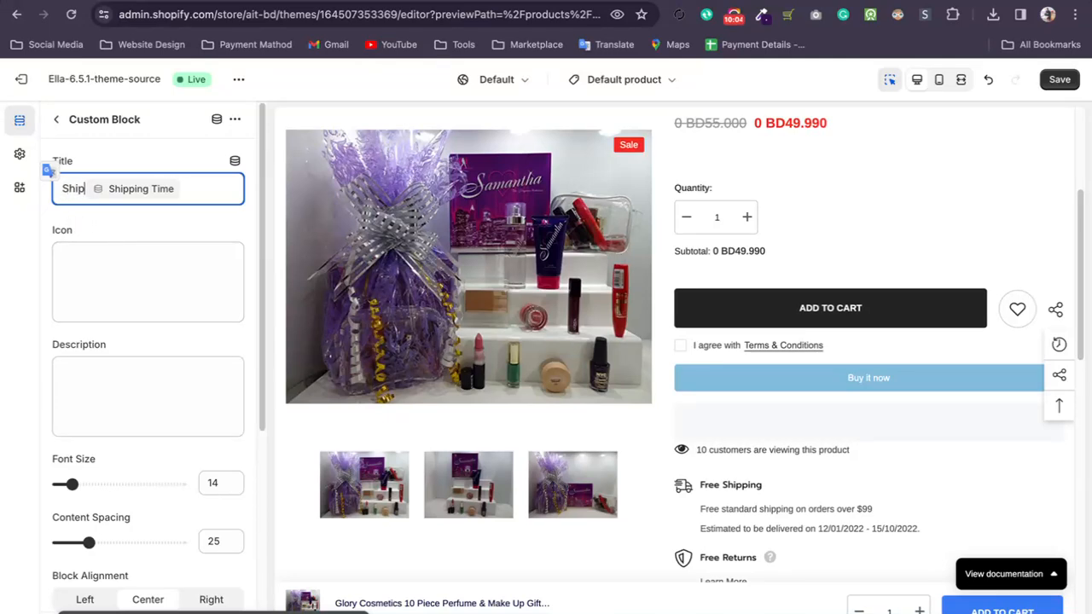
pyautogui.write('ping Time')
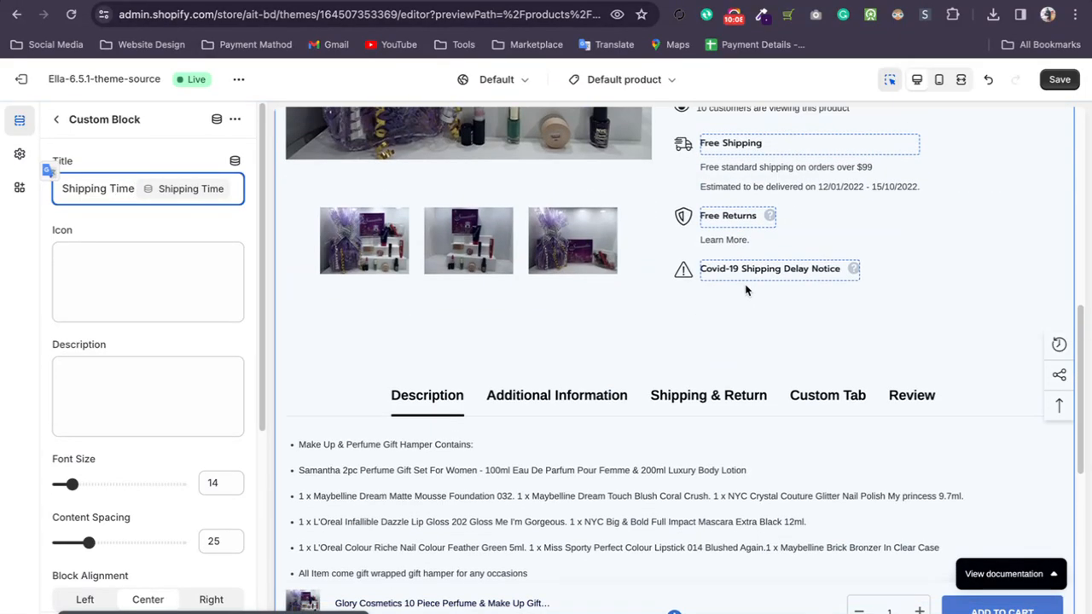
pyautogui.click(1059, 80)
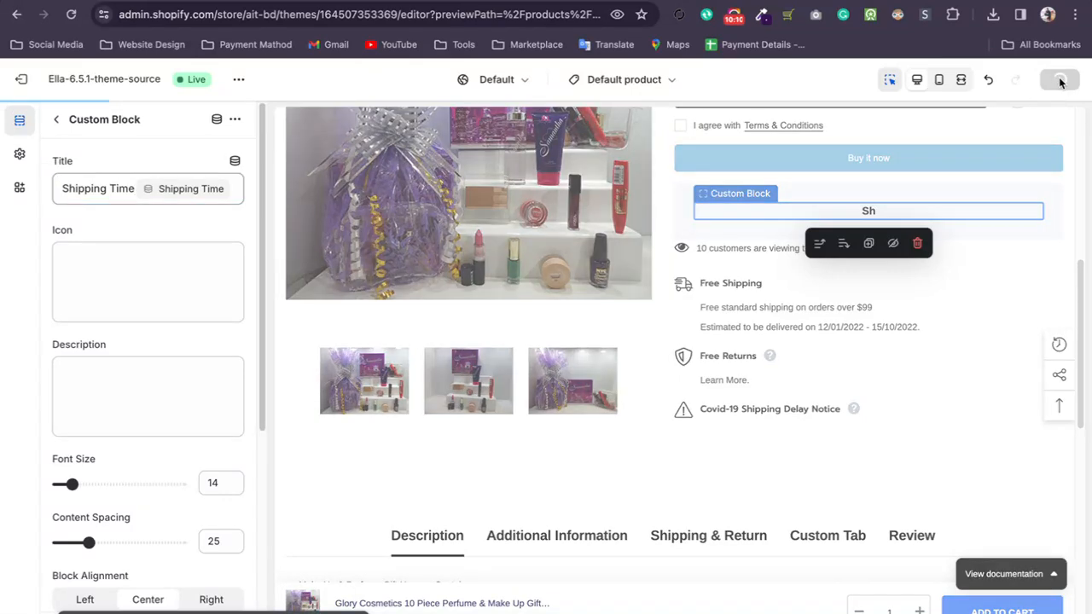
# - Examine the dynamic sources available for the custom block's title and the block's preview below the Buy it now button
pyautogui.click(138, 195)
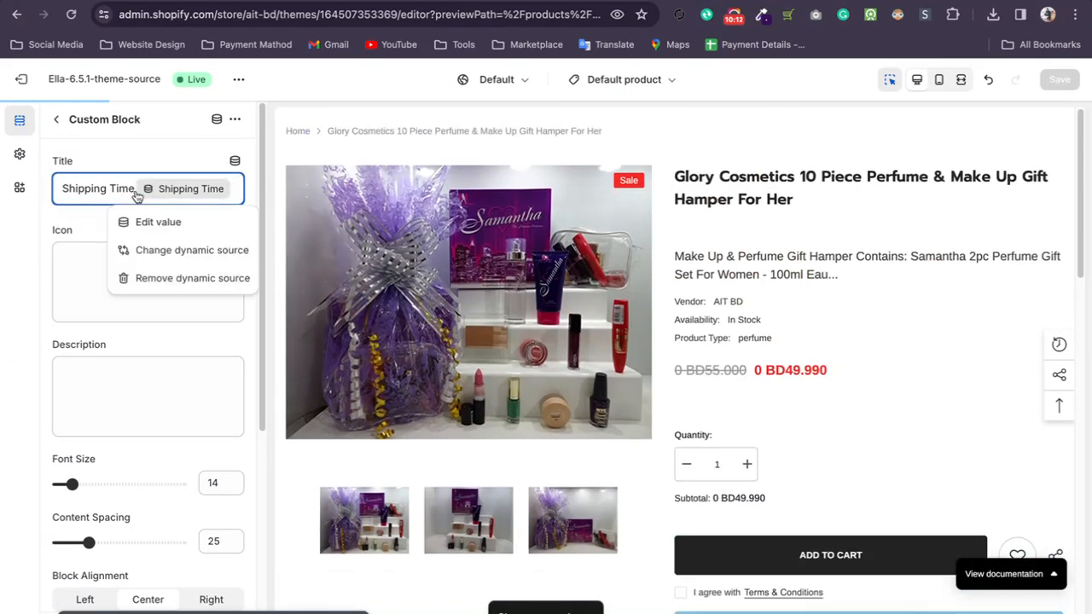
pyautogui.click(132, 190)
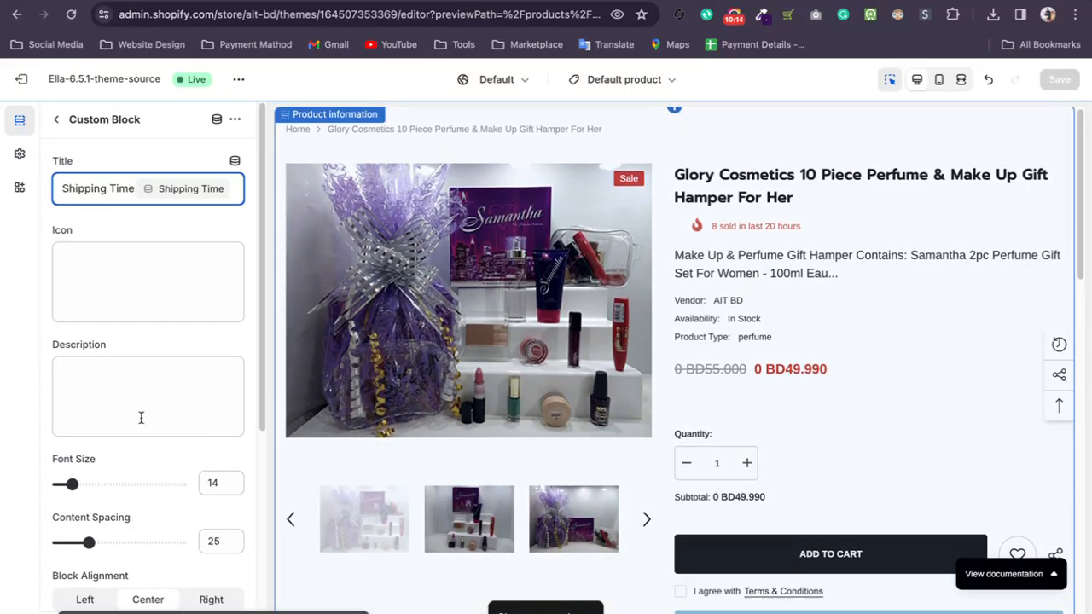
pyautogui.scroll(-3, 125, 499)
pyautogui.scroll(3, 96, 248)
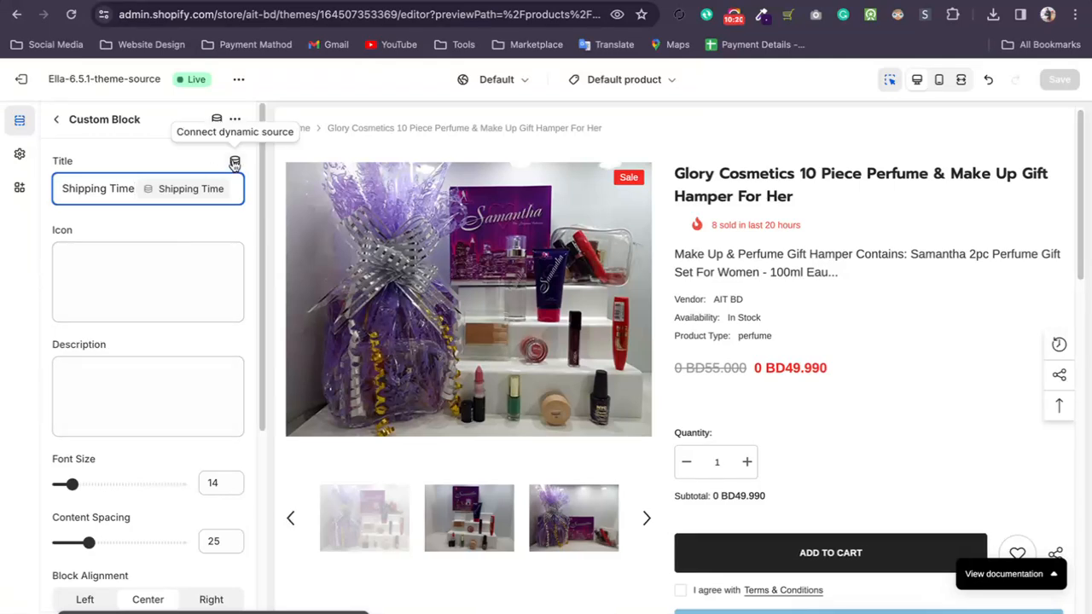
pyautogui.click(234, 163)
pyautogui.click(235, 163)
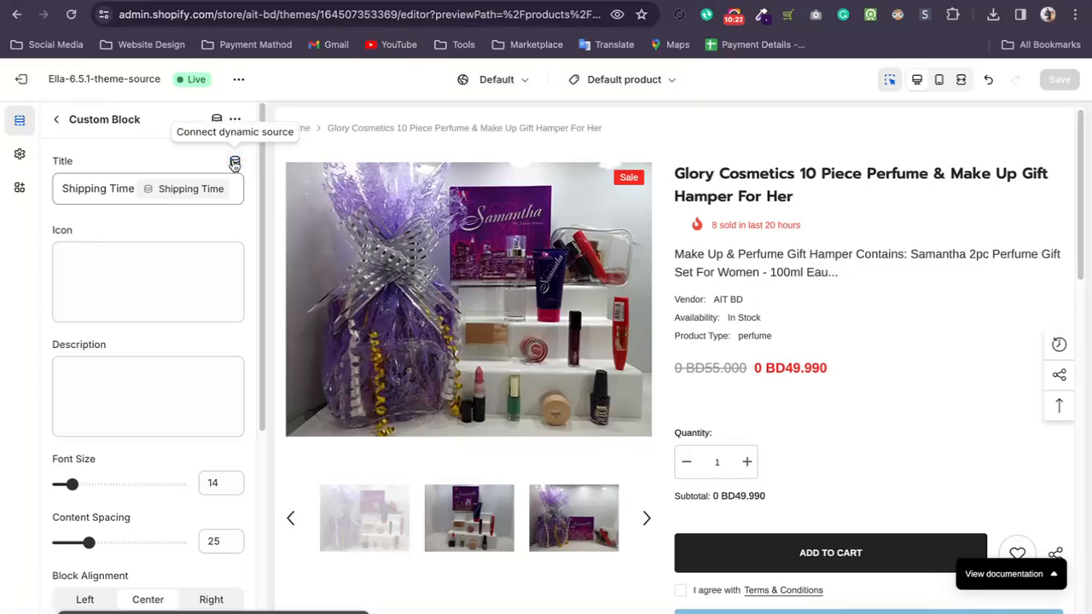
pyautogui.click(235, 163)
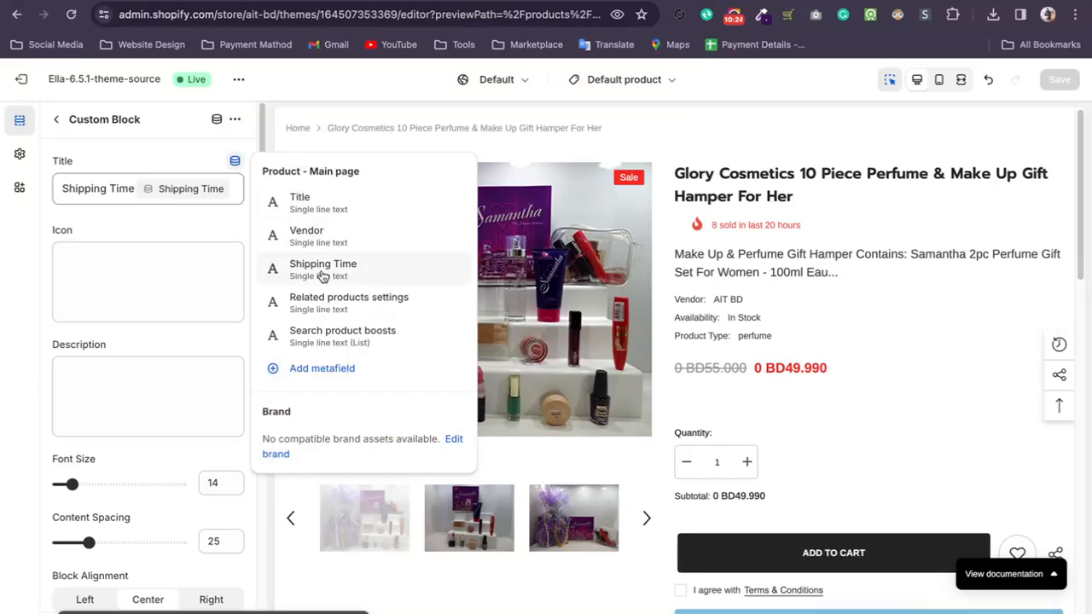
pyautogui.scroll(-5, 982, 319)
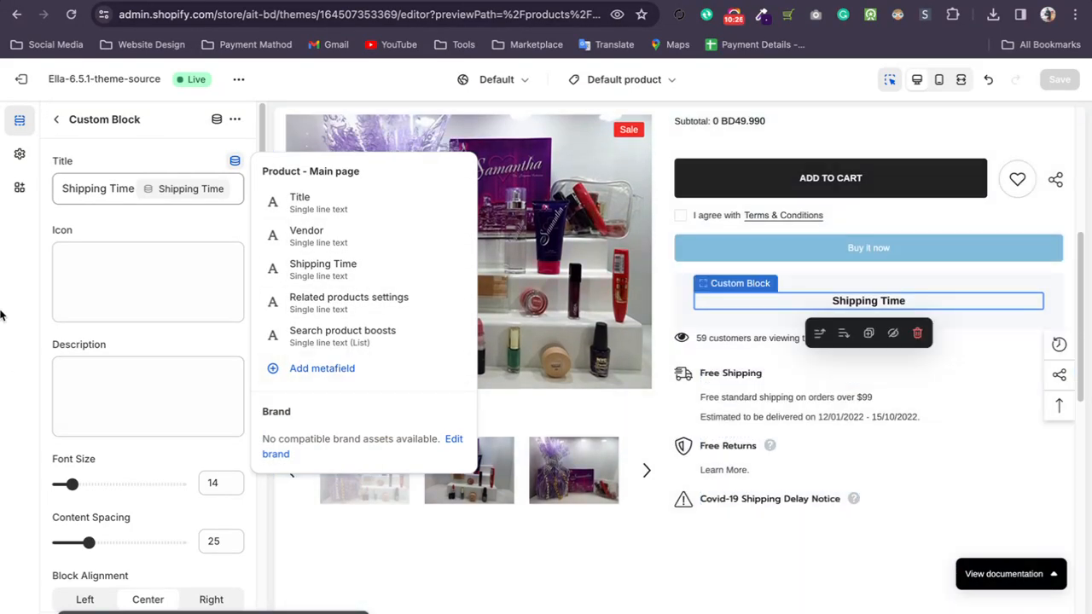
pyautogui.click(56, 120)
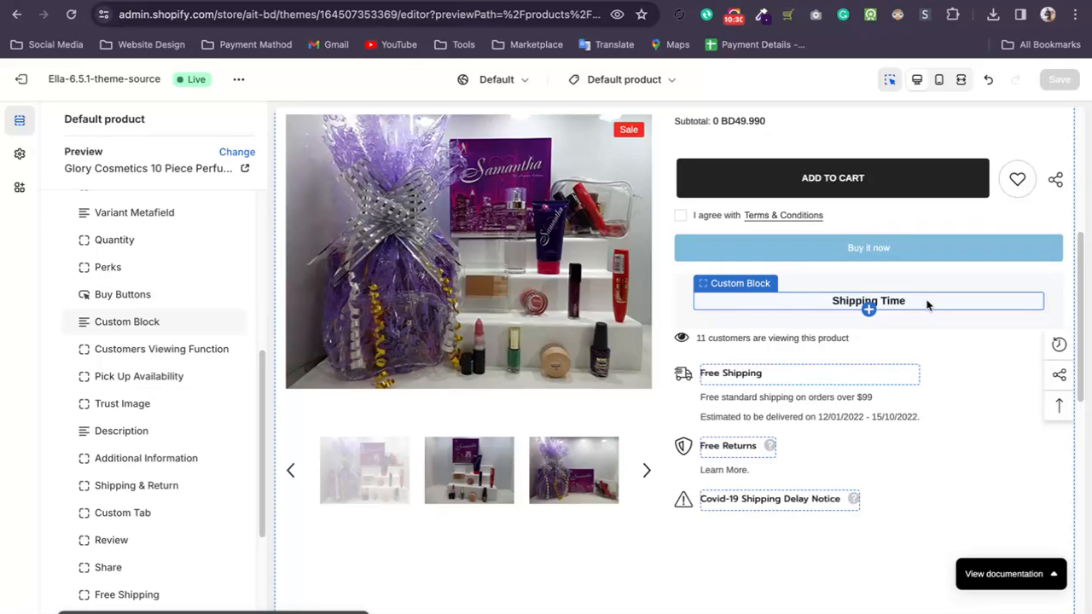
pyautogui.click(153, 322)
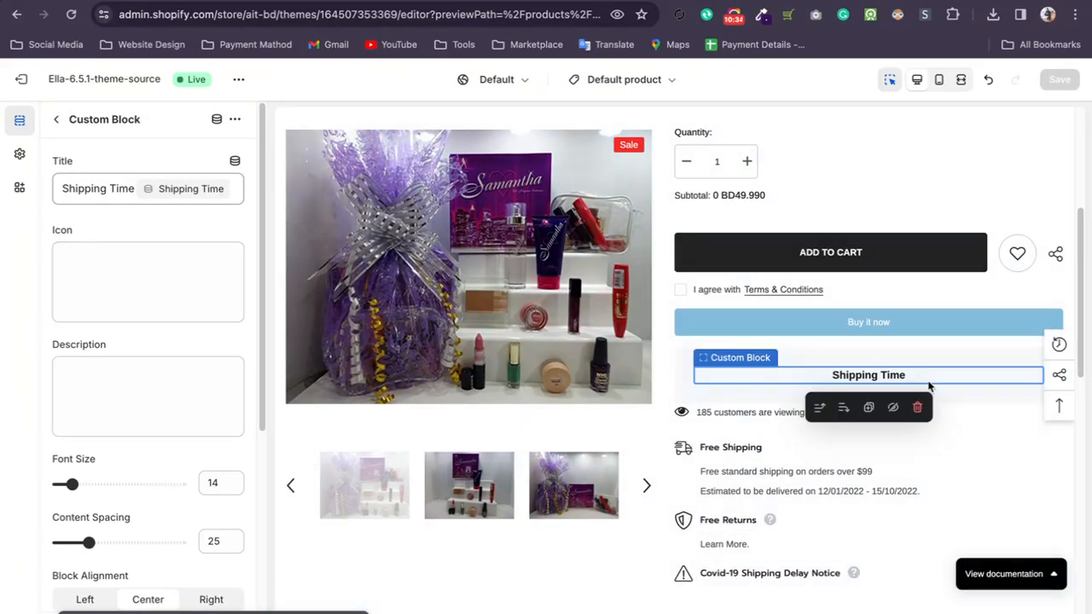
# - Leave the theme editor and open the 10-15-20pcs Candy Hairpin product at its Metafields section
pyautogui.click(32, 92)
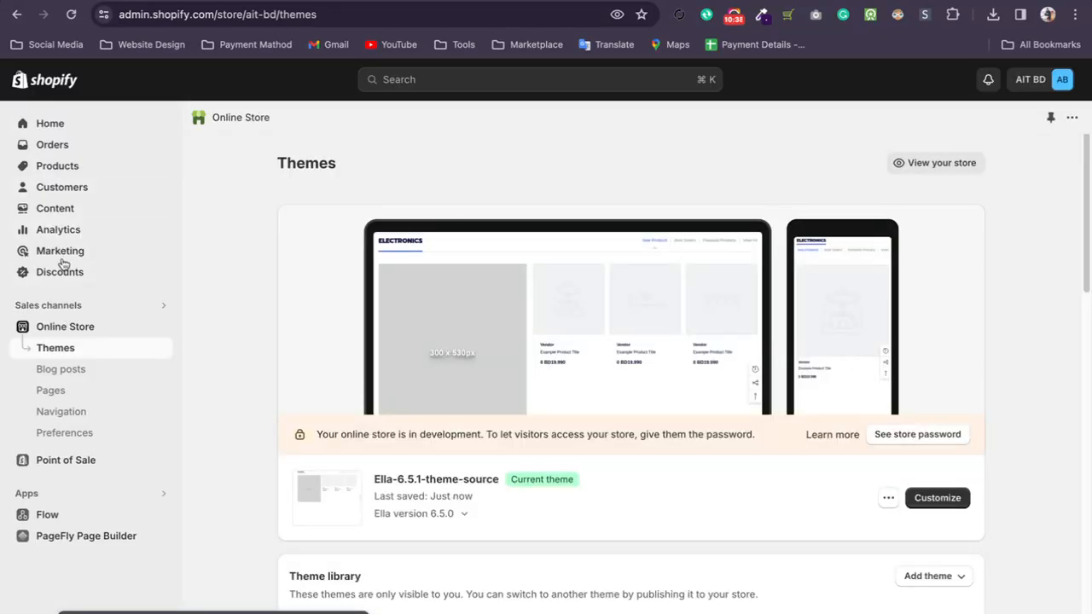
pyautogui.click(53, 170)
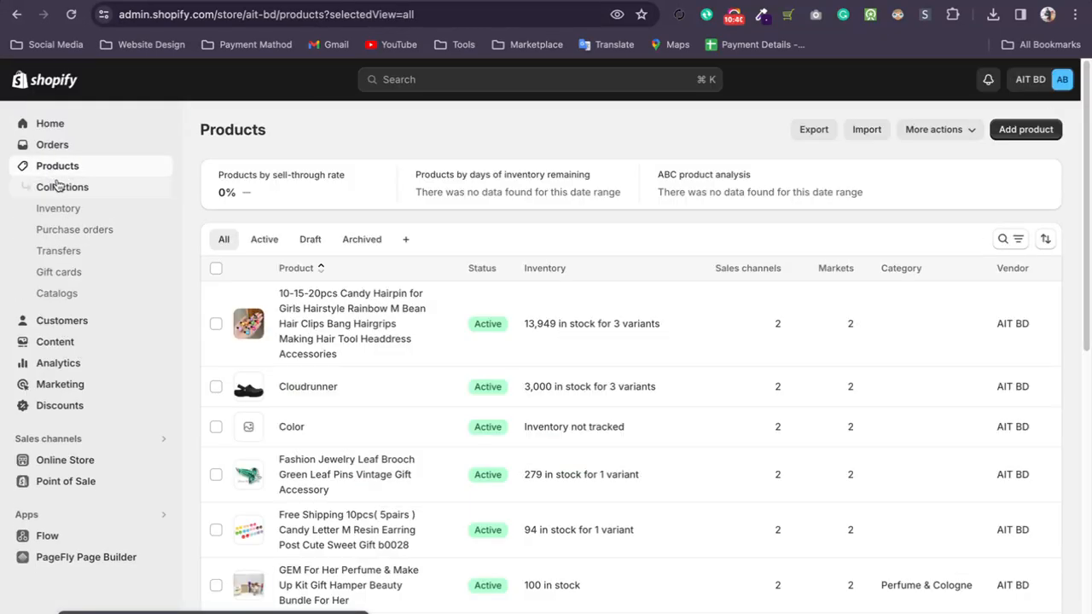
pyautogui.click(344, 339)
pyautogui.scroll(-10, 495, 460)
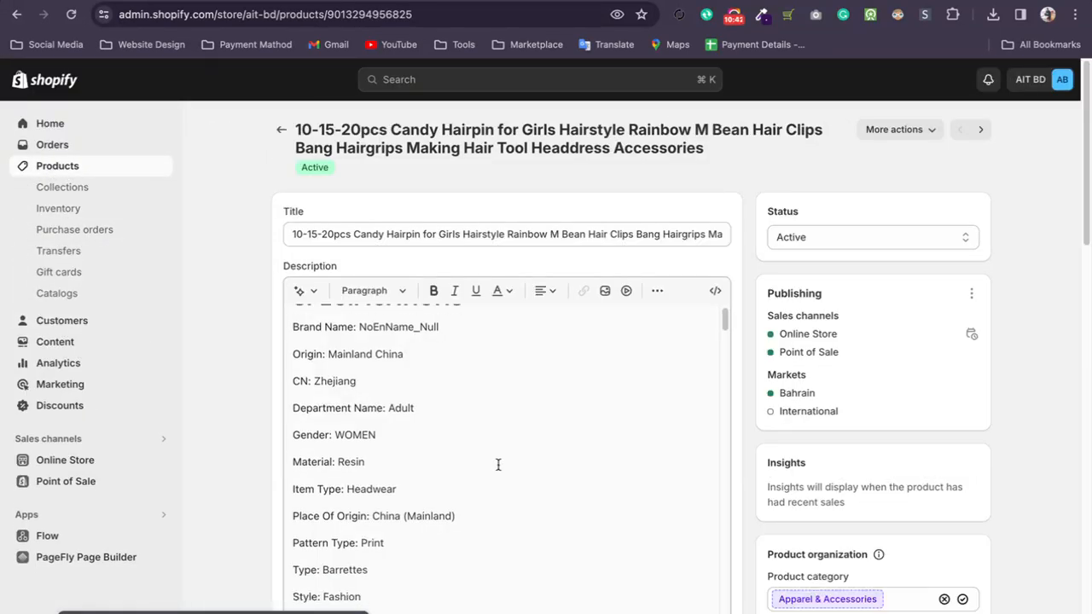
pyautogui.scroll(-15, 641, 420)
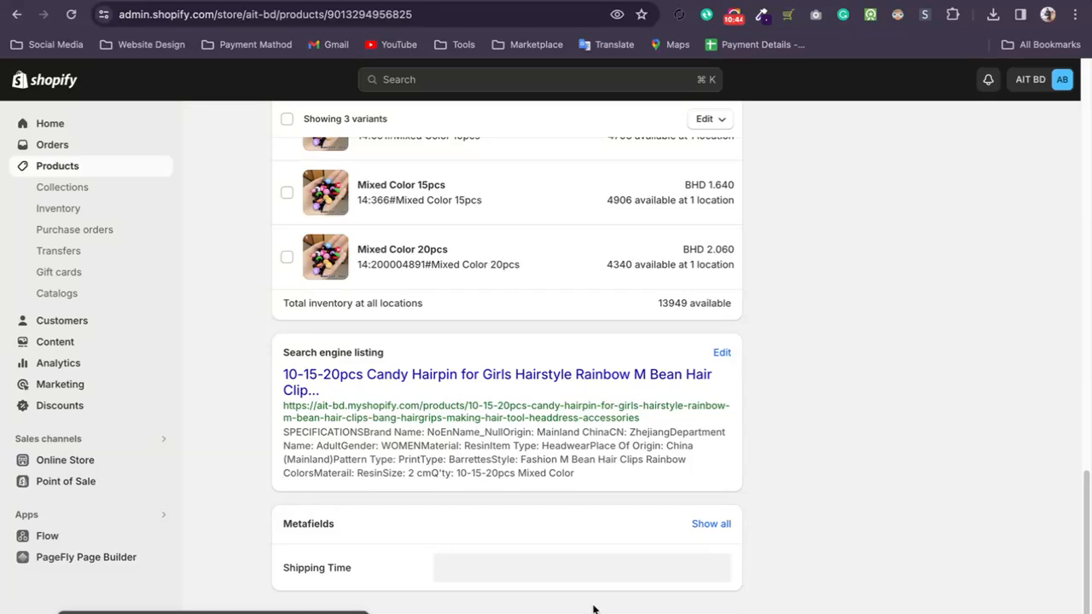
# - Set the product's Shipping Time metafield to "3 to 5 day Shipping Time" and save the product
pyautogui.click(285, 569)
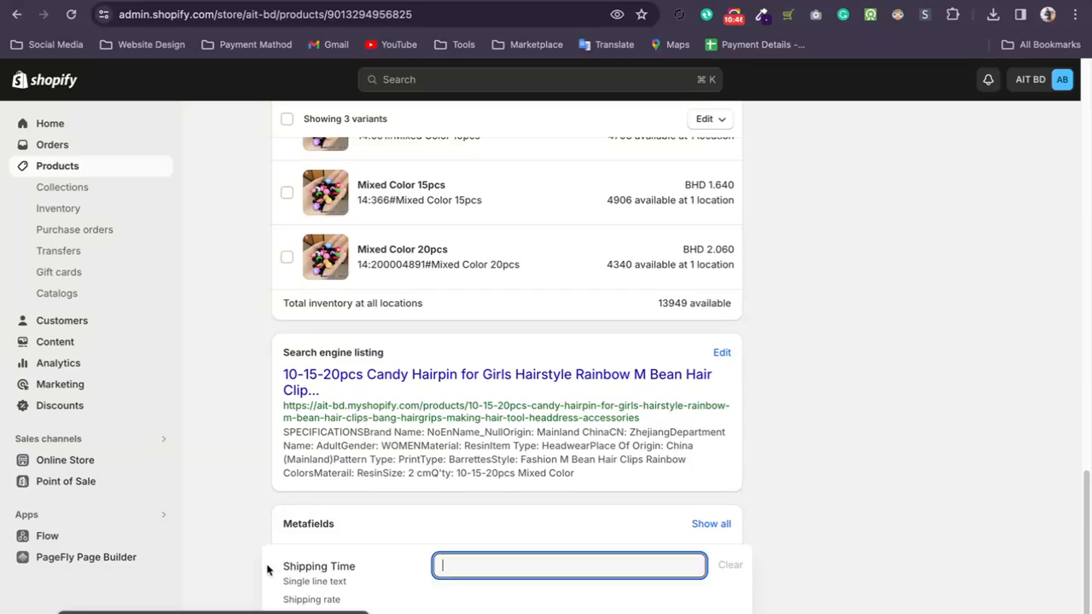
pyautogui.click(511, 579)
pyautogui.write('4-')
pyautogui.press('BackSpace')
pyautogui.press('BackSpace')
pyautogui.write('3 to 5 day Shipping Time')
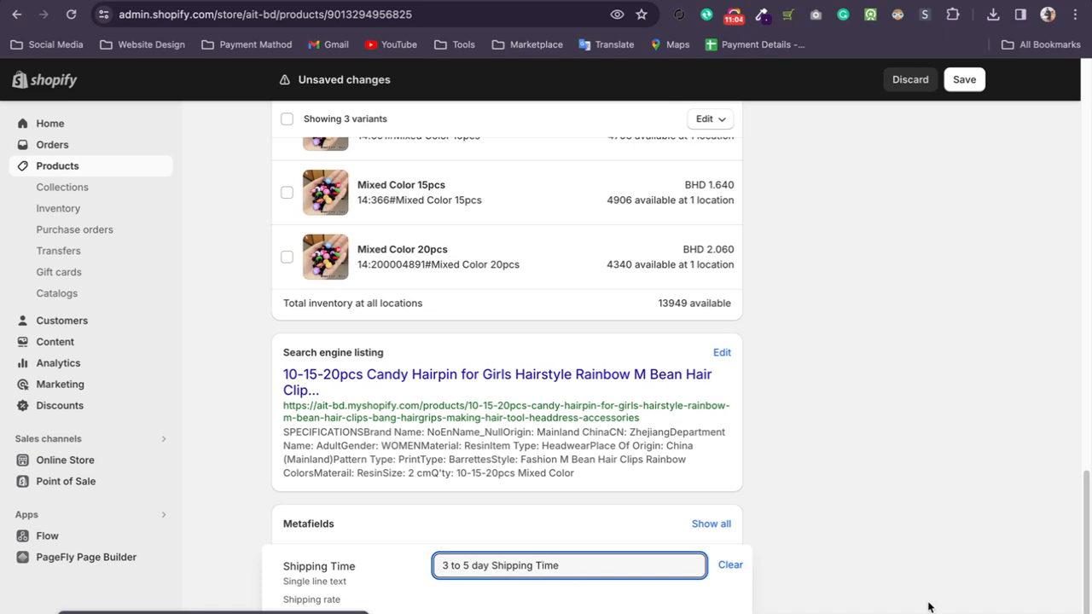
pyautogui.hotkey('ctrl', 's')
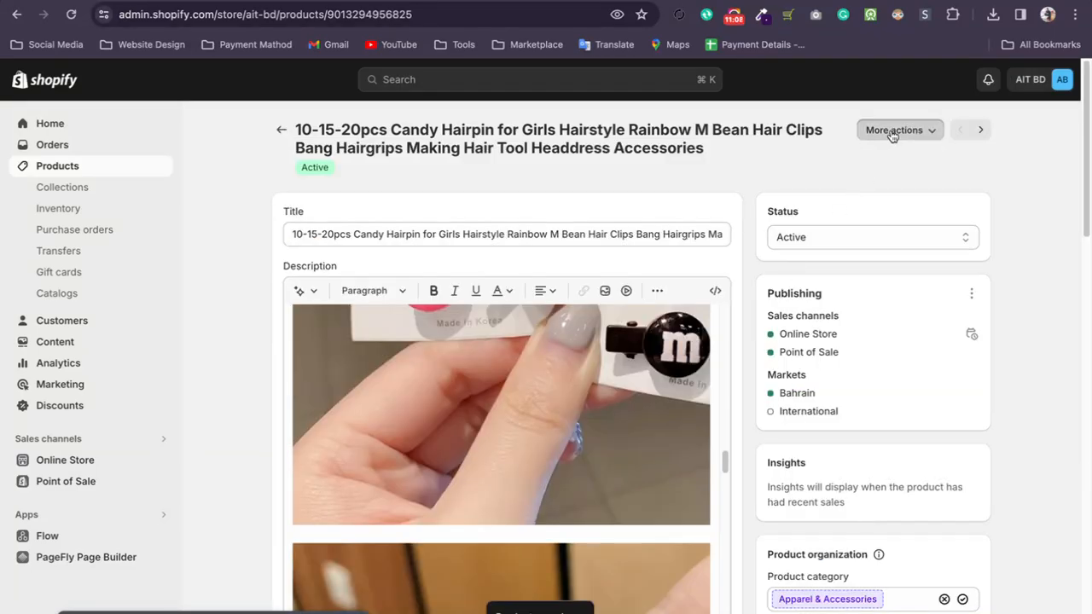
# - Preview the Candy Hairpin product and check the shipping time block below the Buy it now button
pyautogui.click(900, 129)
pyautogui.click(904, 220)
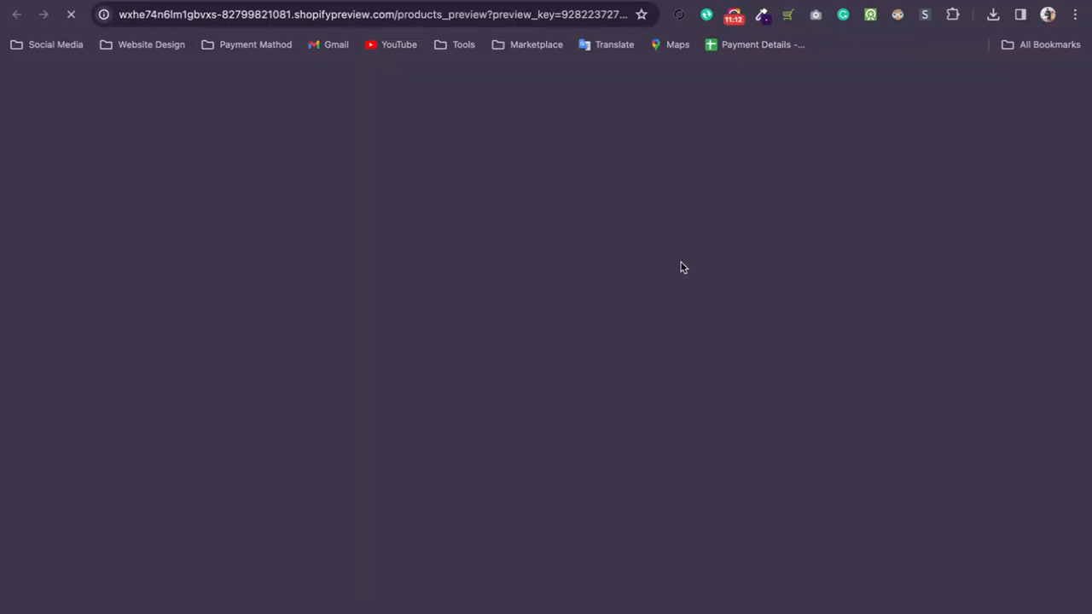
pyautogui.scroll(-4, 860, 273)
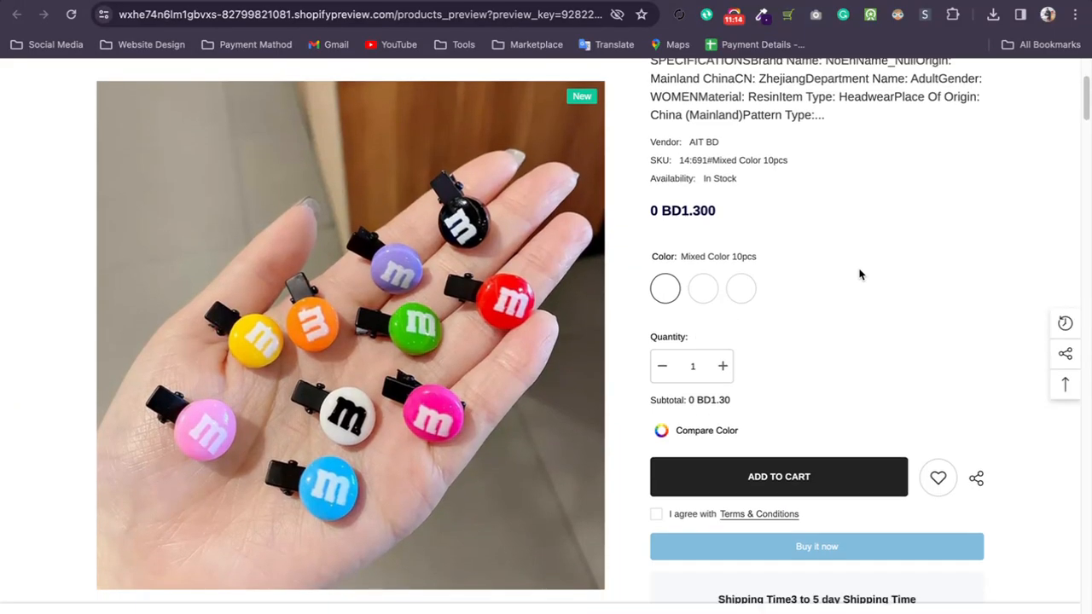
pyautogui.scroll(-1, 858, 273)
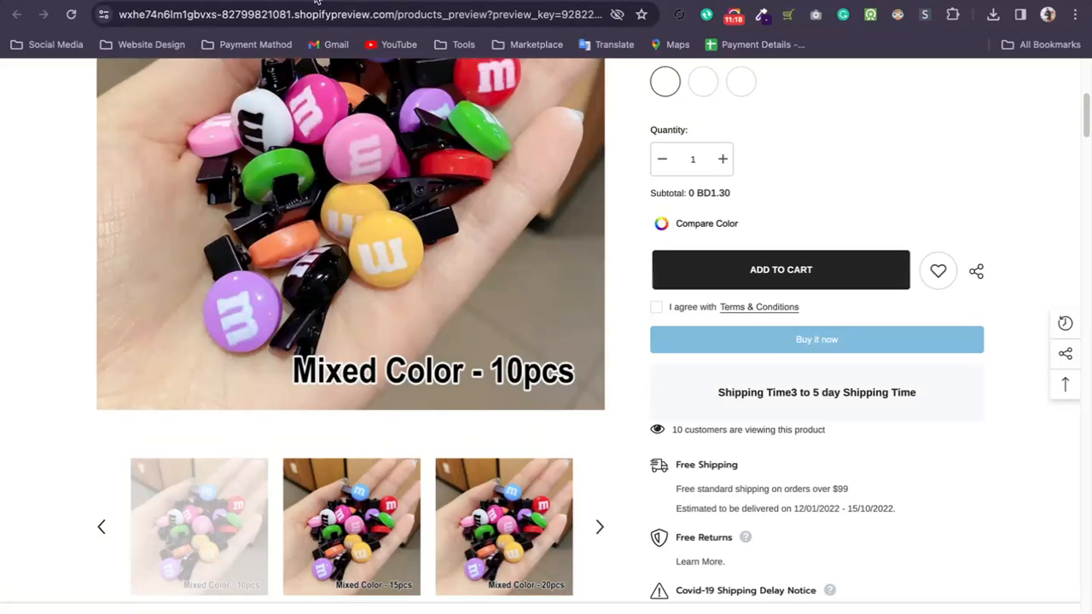
# - Return to the store admin, reopen the Ella-6.5.1-theme-source theme for customizing and switch to the Default product template
pyautogui.click(204, 1)
pyautogui.scroll(-3, 238, 360)
pyautogui.click(64, 460)
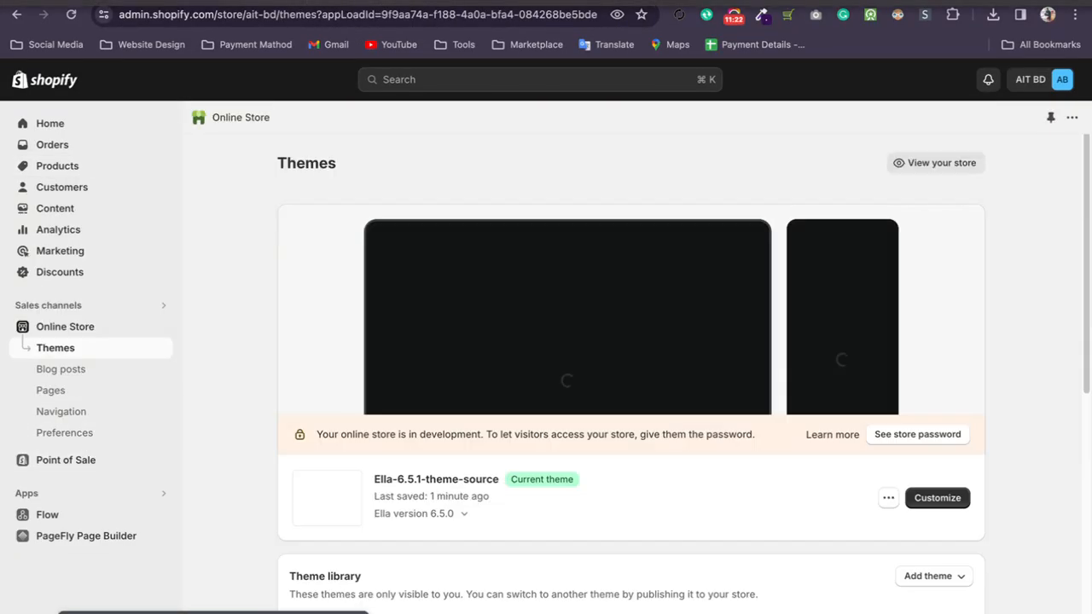
pyautogui.click(936, 502)
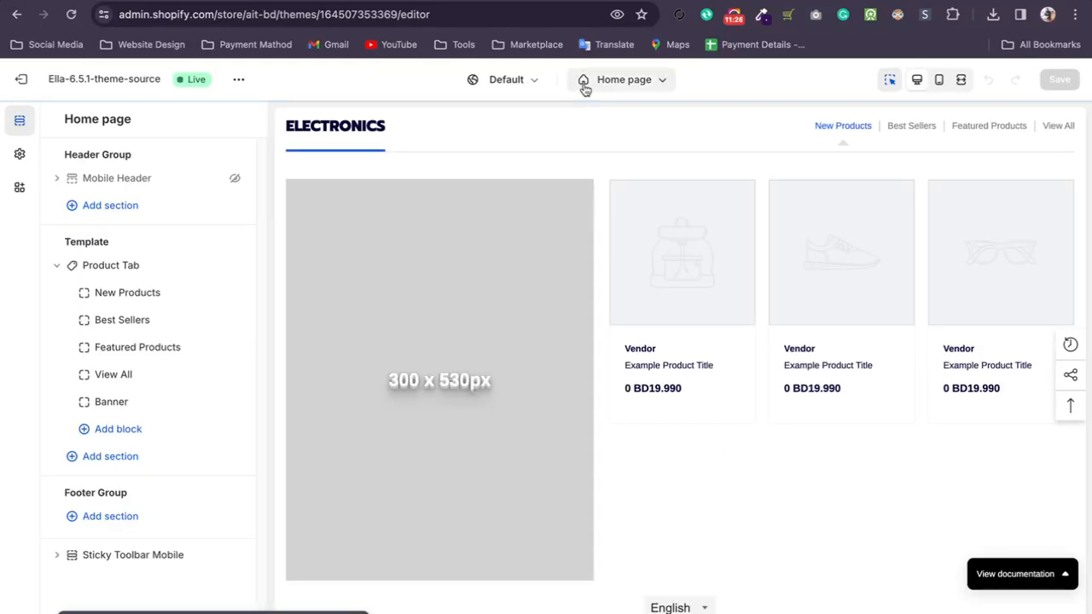
pyautogui.click(583, 82)
pyautogui.click(576, 189)
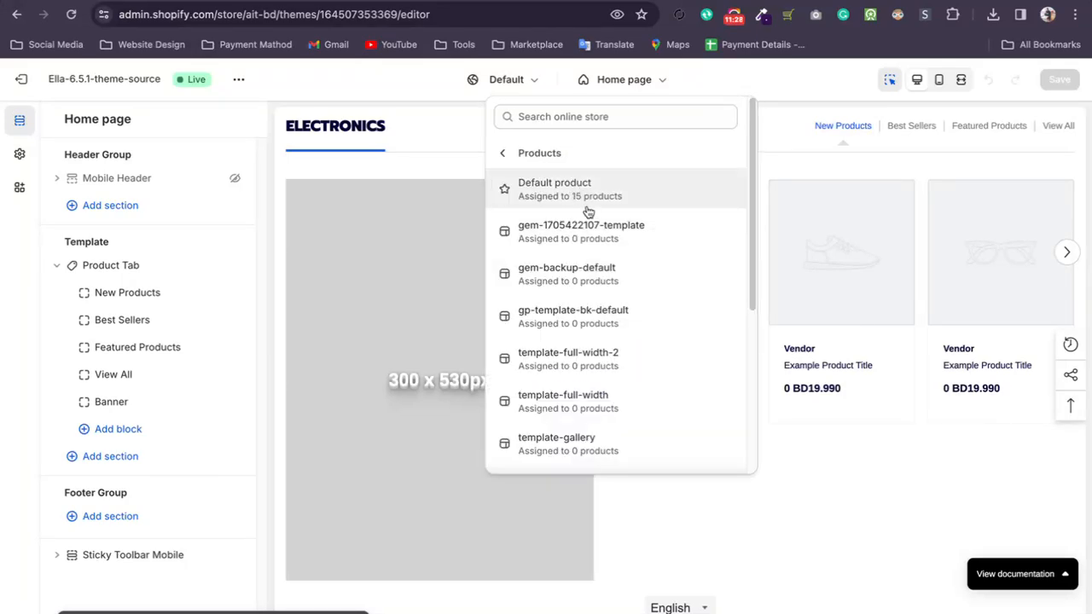
pyautogui.click(588, 212)
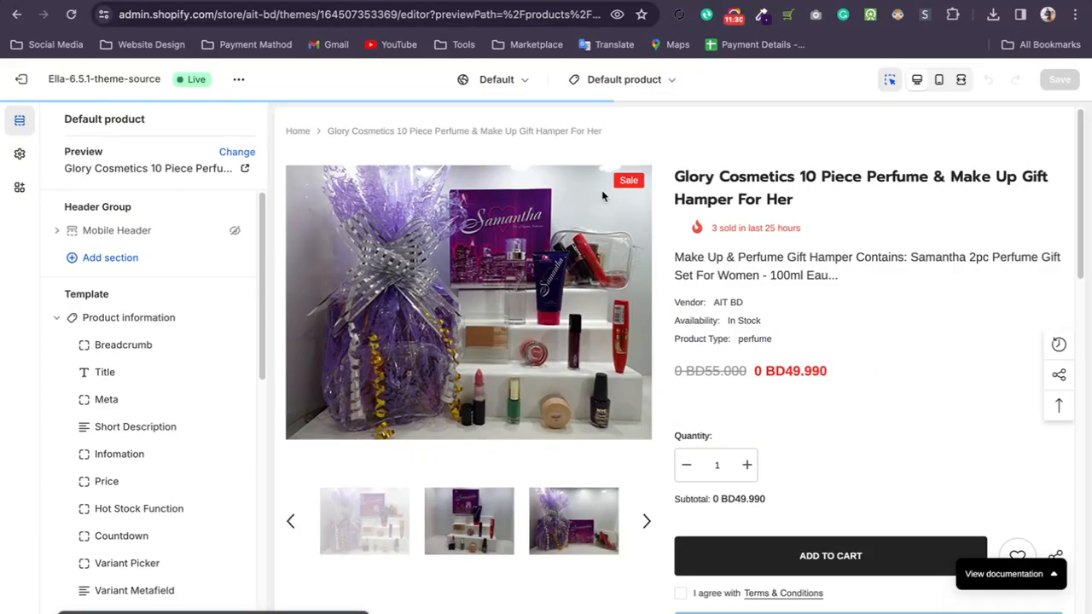
# - Remove the static "Shipping Time" text from the Custom Block's title, keeping the metafield, and save the template
pyautogui.scroll(-3, 632, 205)
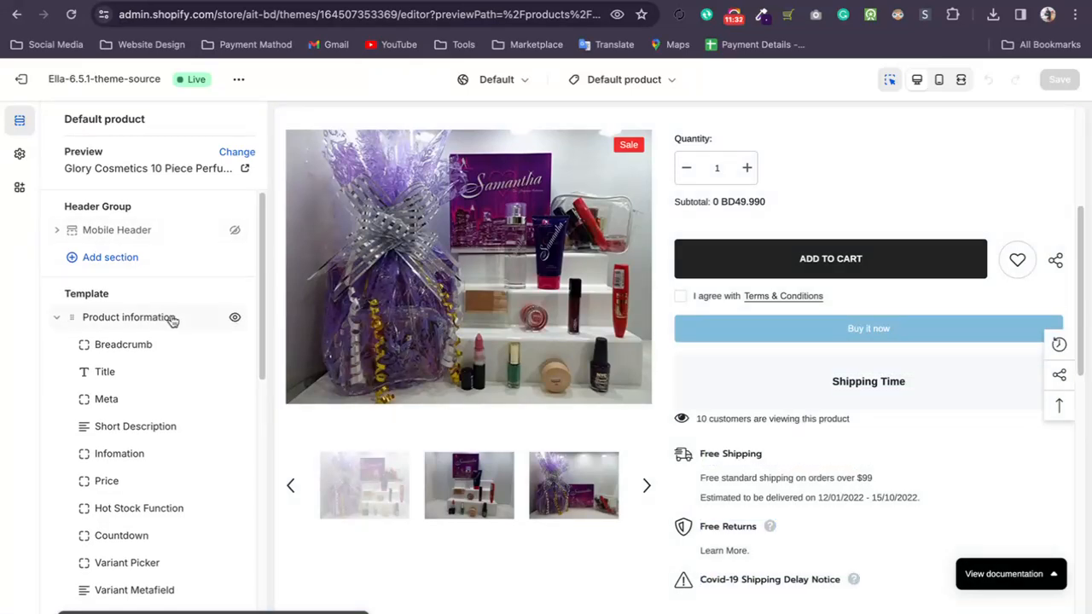
pyautogui.scroll(-2, 166, 319)
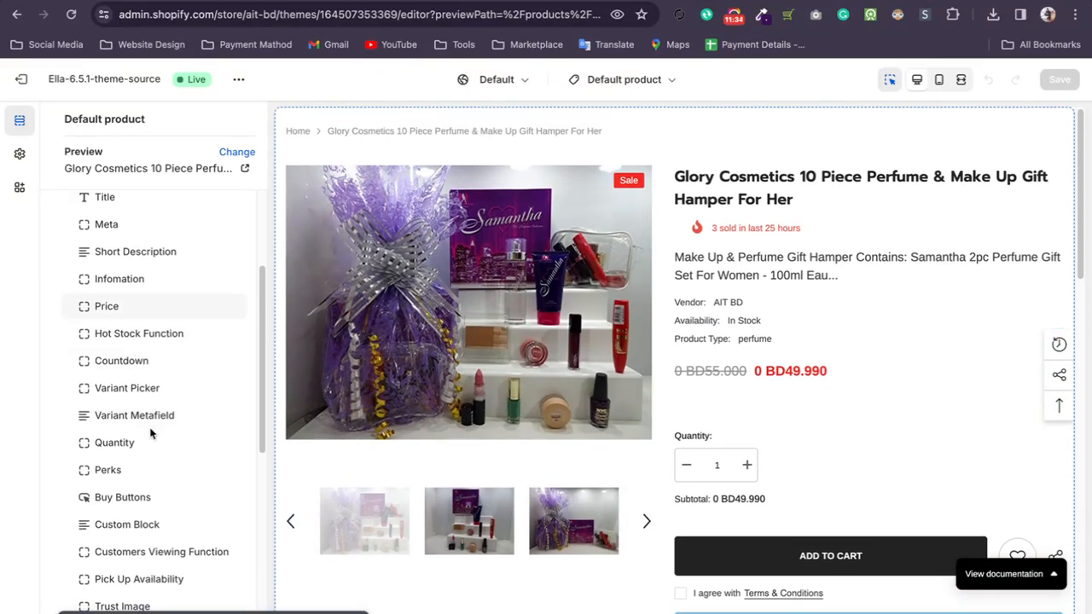
pyautogui.click(137, 515)
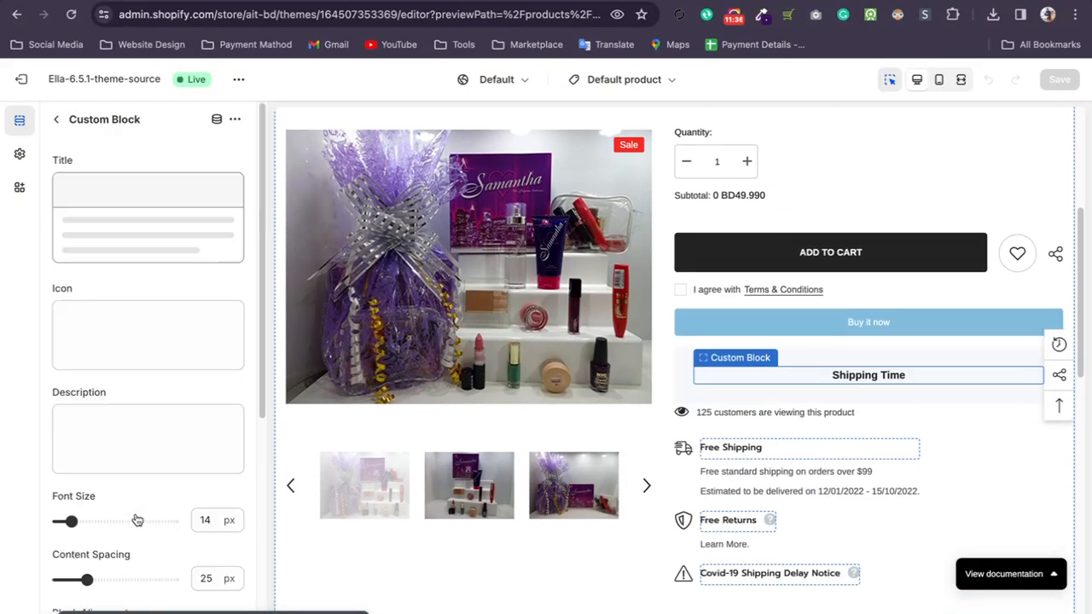
pyautogui.moveTo(134, 187); pyautogui.dragTo(56, 189)
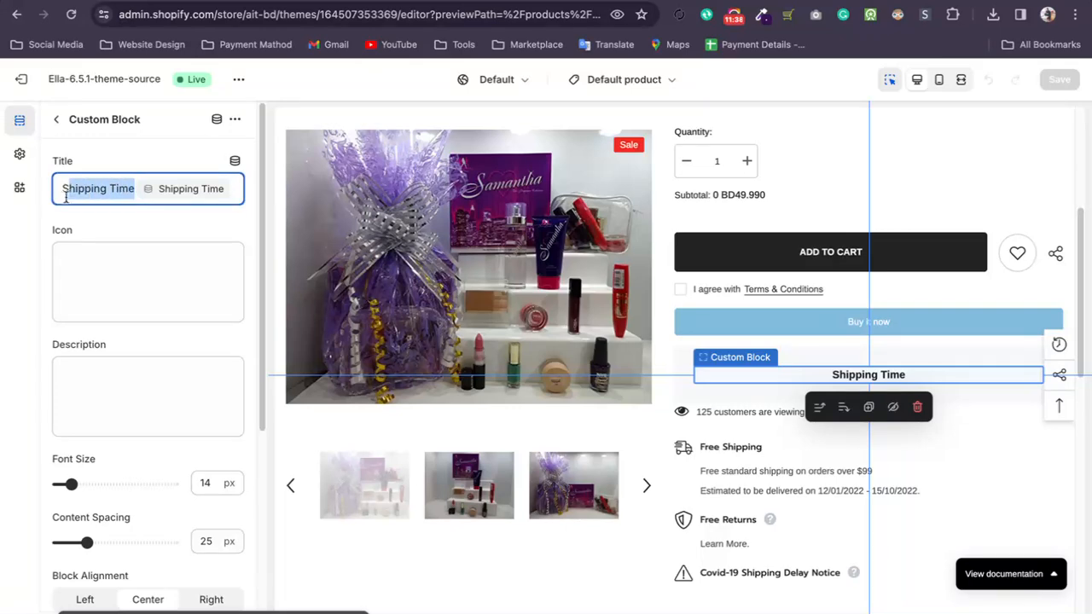
pyautogui.press('BackSpace')
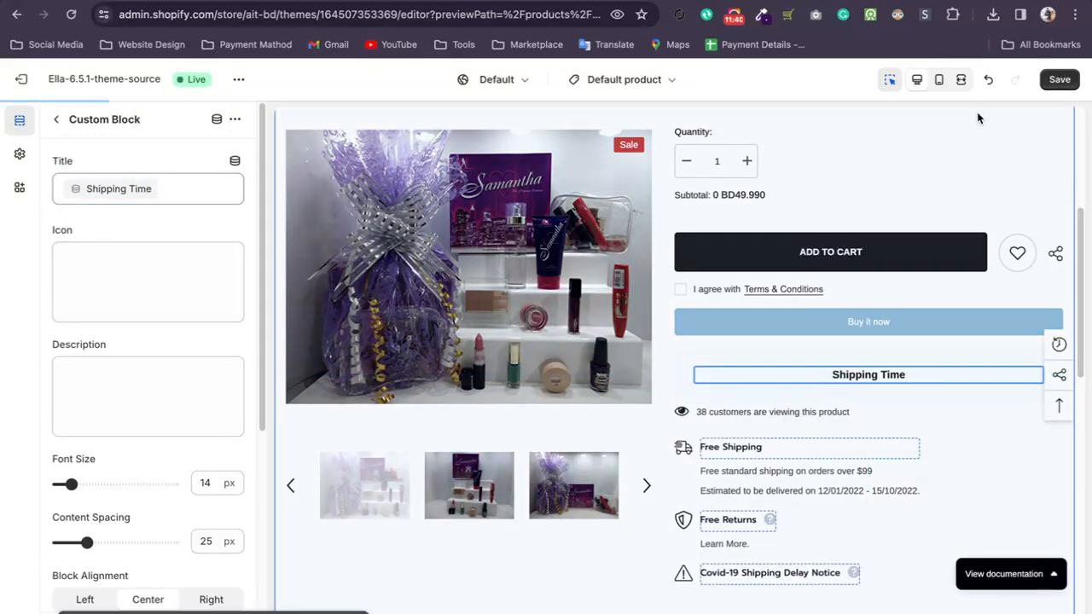
pyautogui.click(1059, 79)
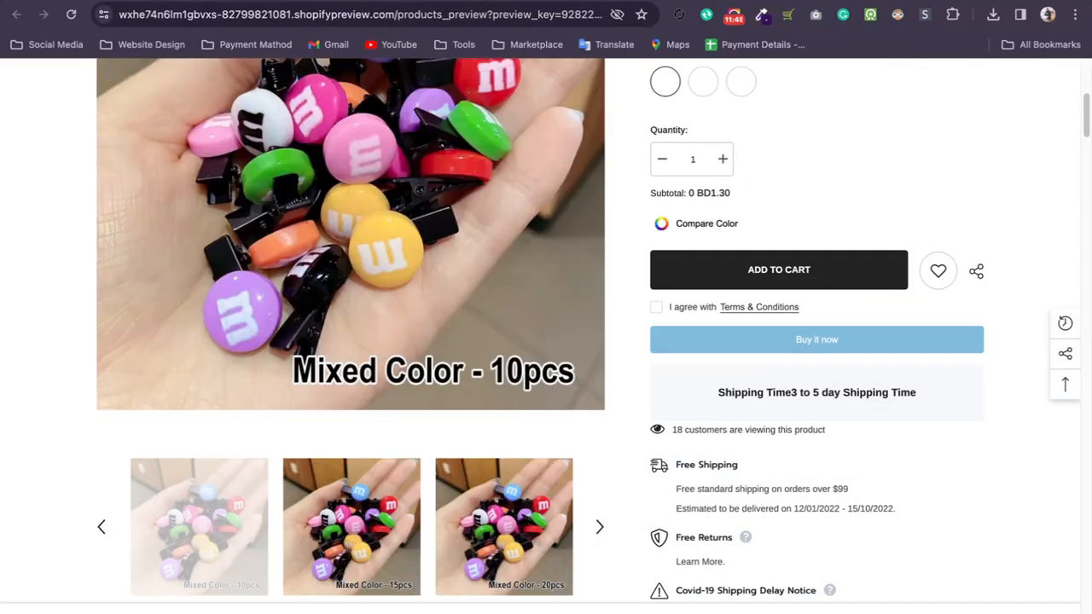
# - Reload the Candy Hairpin product preview and check the shipping time block
pyautogui.scroll(-2, 46, 70)
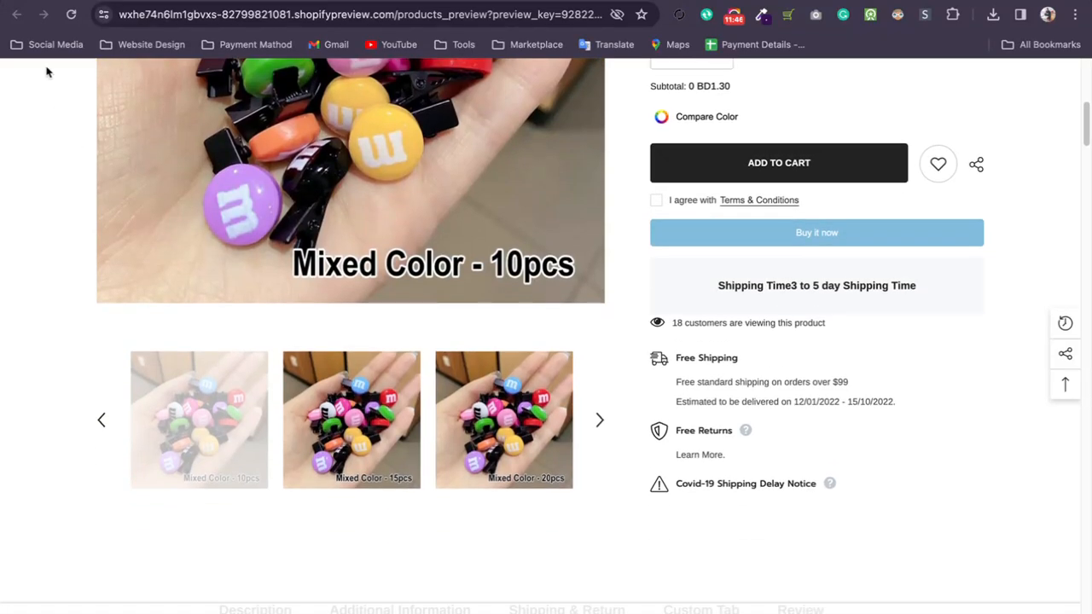
pyautogui.click(75, 19)
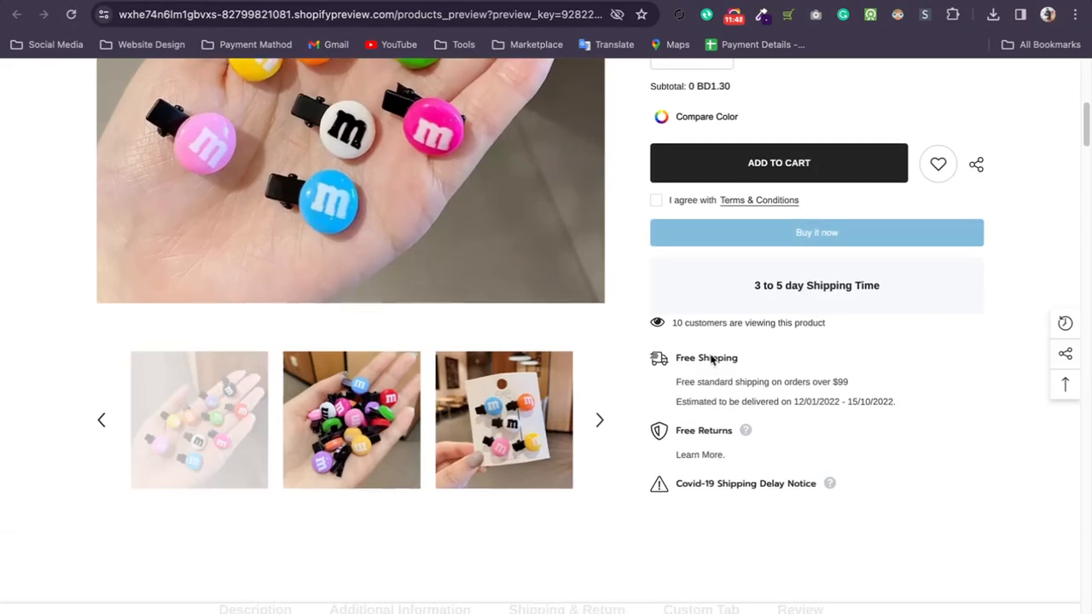
pyautogui.scroll(-1, 727, 327)
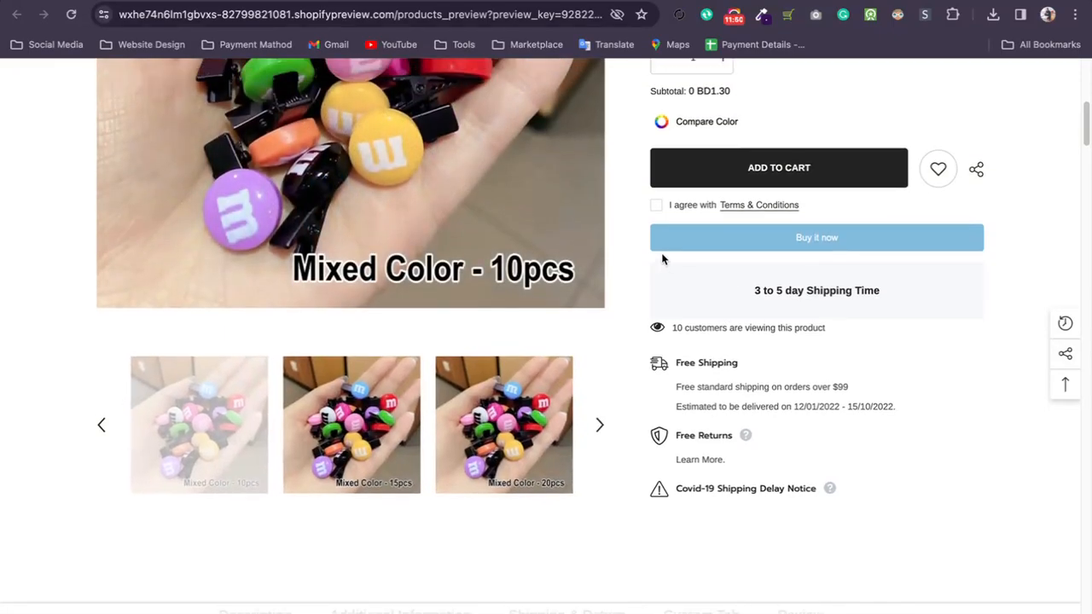
# - Open the related Fashion Jewelry Leaf Brooch product, check its shipping time block, and return to the theme editor
pyautogui.scroll(-15, 663, 256)
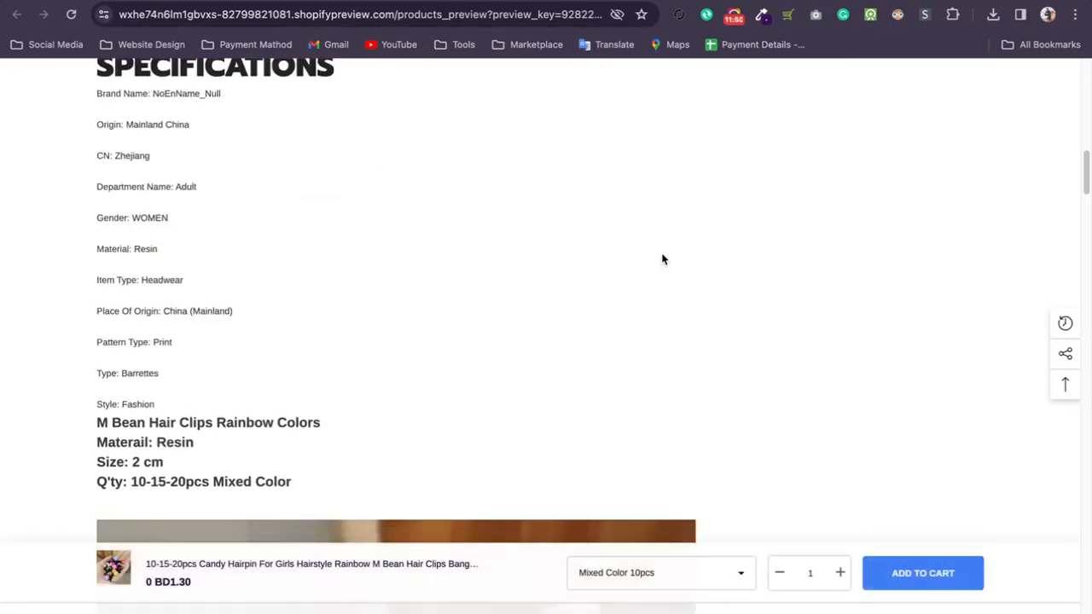
pyautogui.scroll(-15, 663, 259)
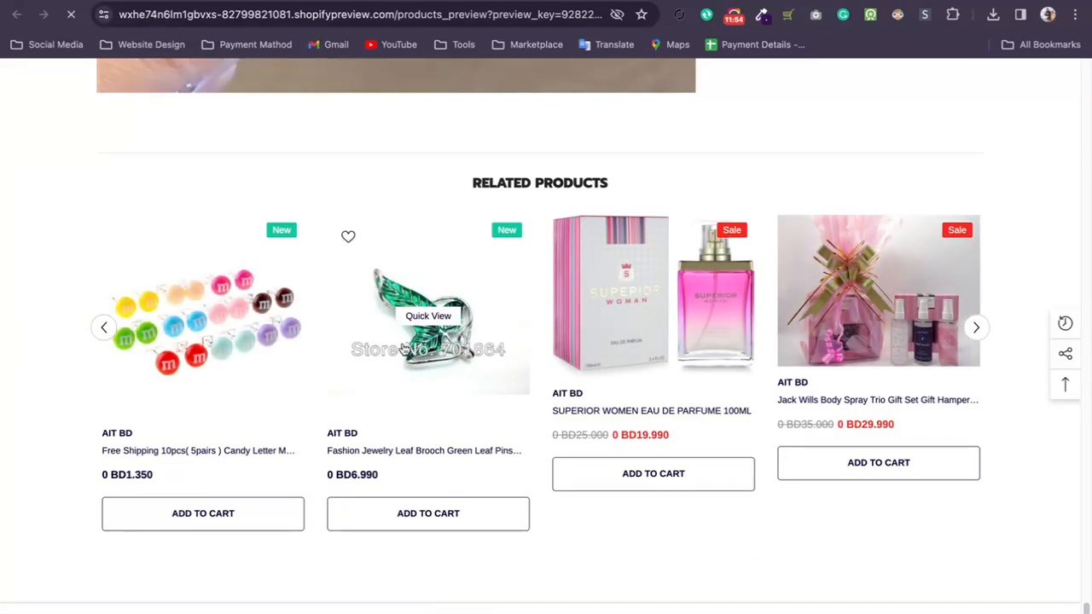
pyautogui.click(405, 349)
pyautogui.scroll(-5, 281, 287)
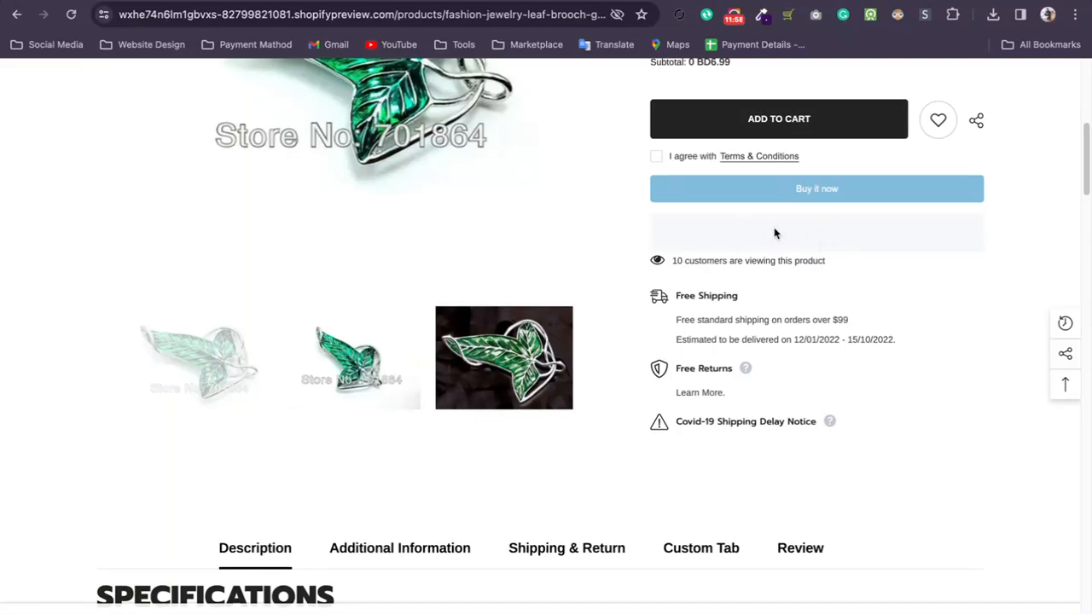
pyautogui.hotkey('ctrl', 'shift', 'Tab')
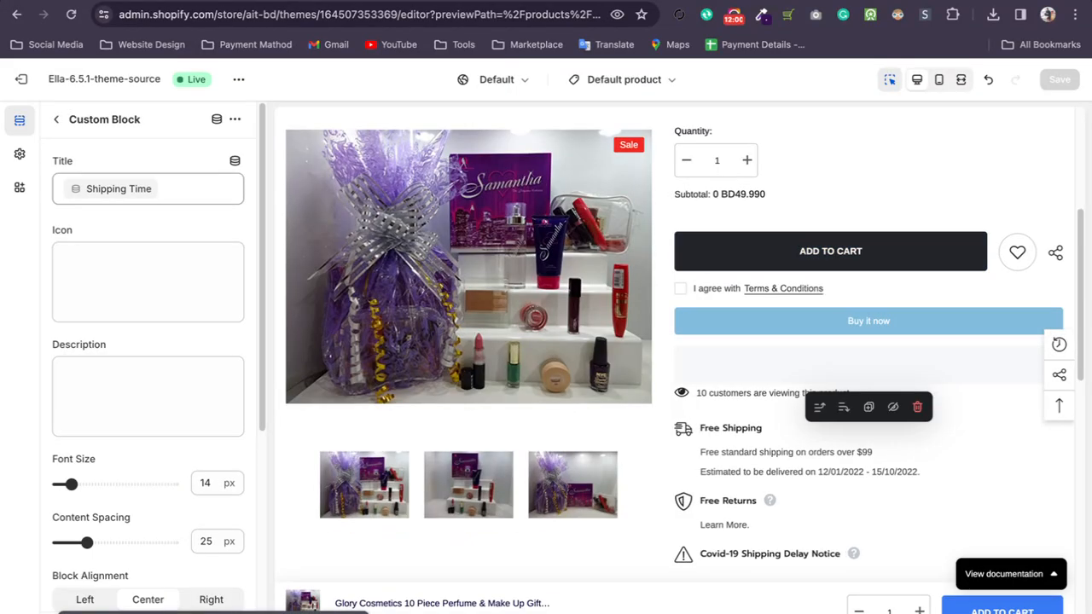
# - Leave the theme editor and open the Fashion Jewelry Leaf Brooch product's metafields from the store's product list
pyautogui.click(20, 79)
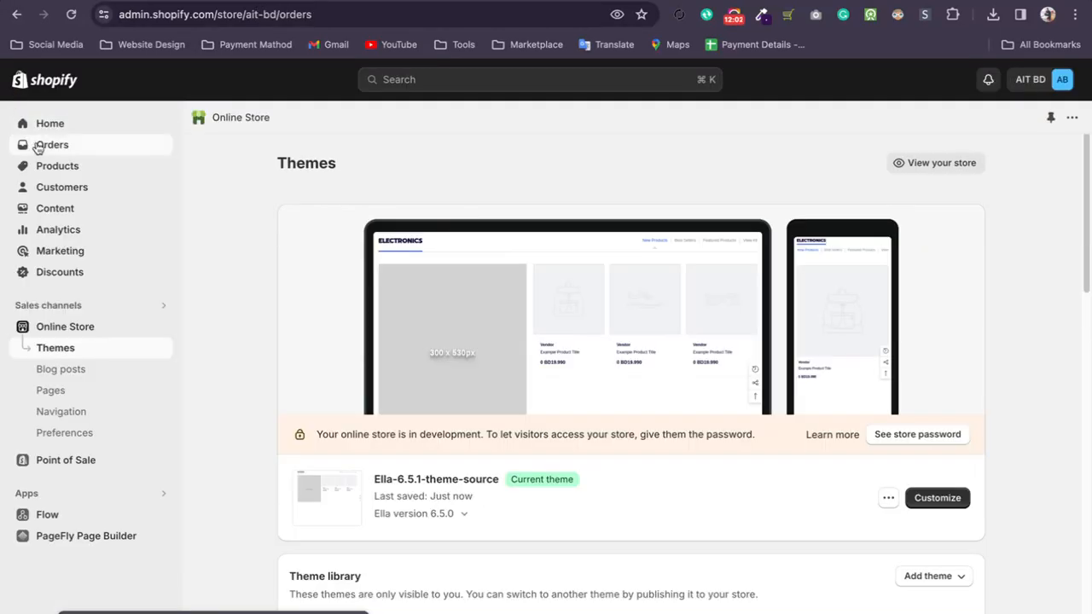
pyautogui.click(38, 147)
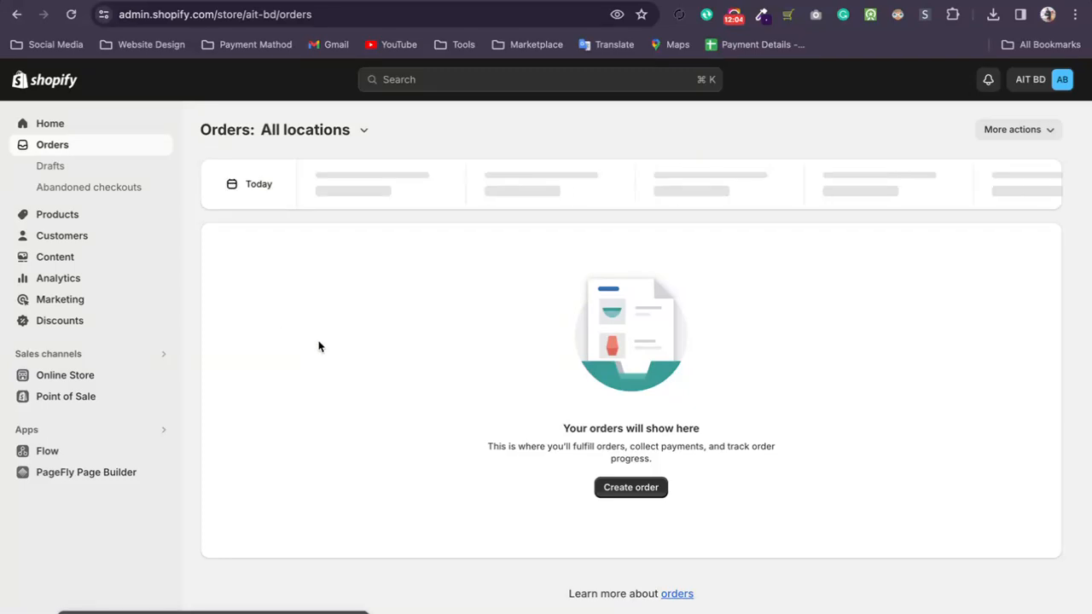
pyautogui.click(60, 217)
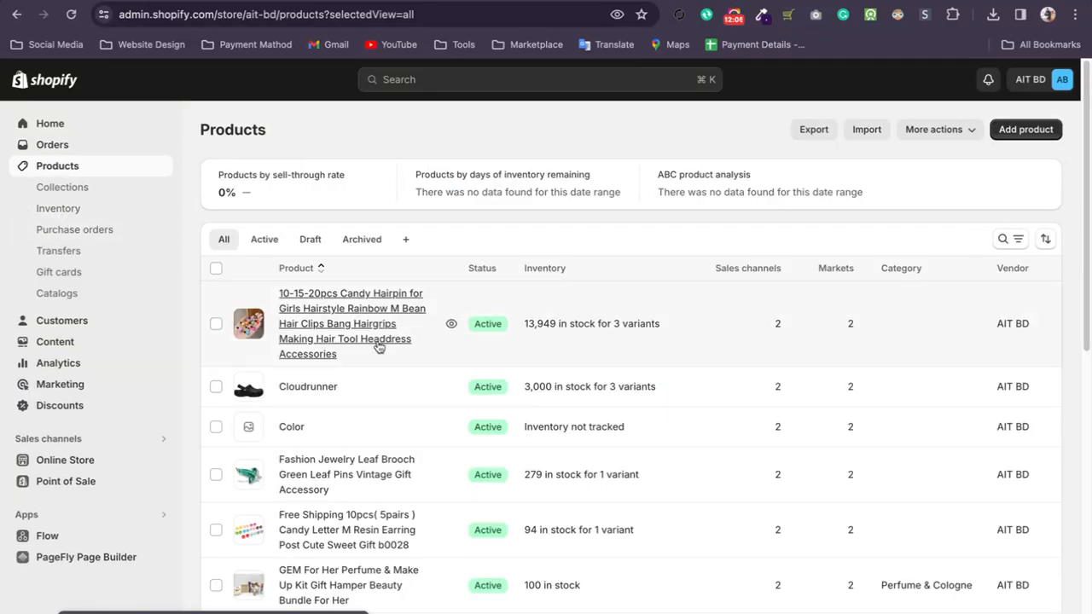
pyautogui.scroll(-2, 341, 367)
pyautogui.click(330, 380)
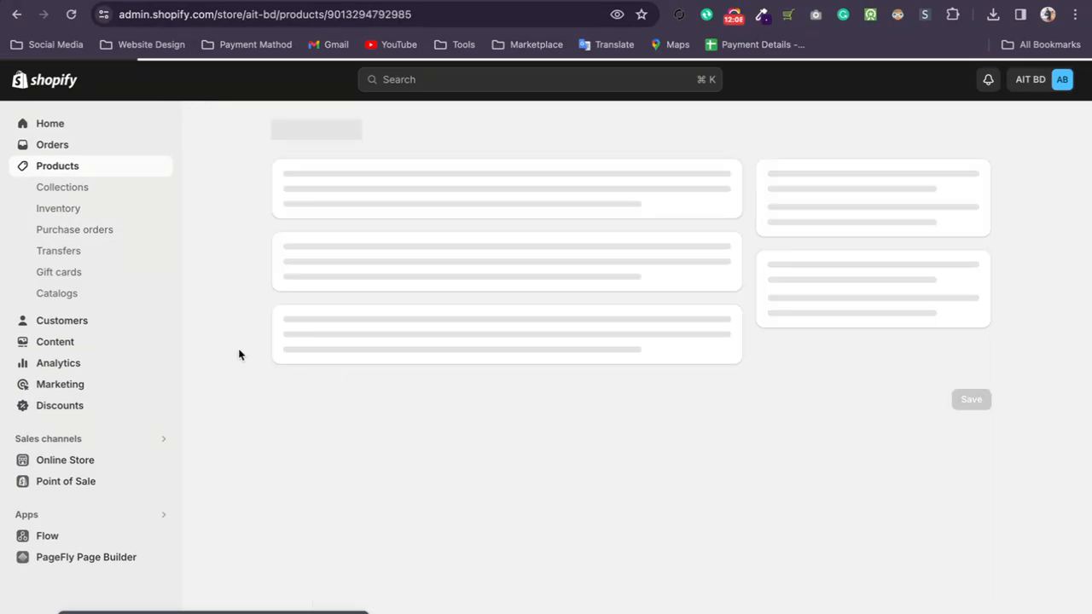
pyautogui.scroll(-10, 219, 328)
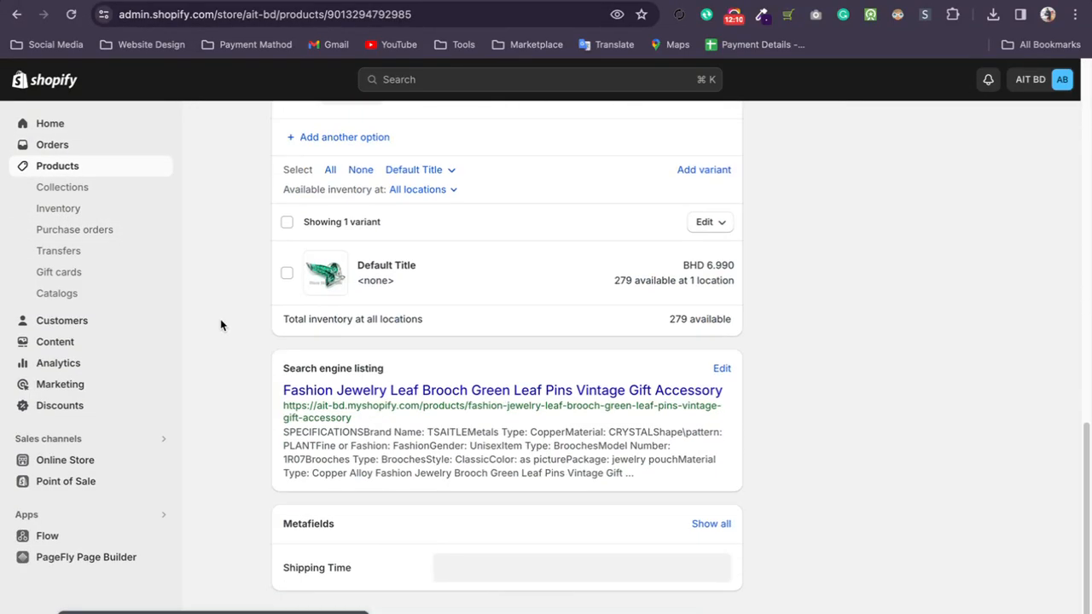
# - Set the brooch's Shipping Time metafield to "7- 10 Day Shipping Time" and save the product
pyautogui.click(478, 563)
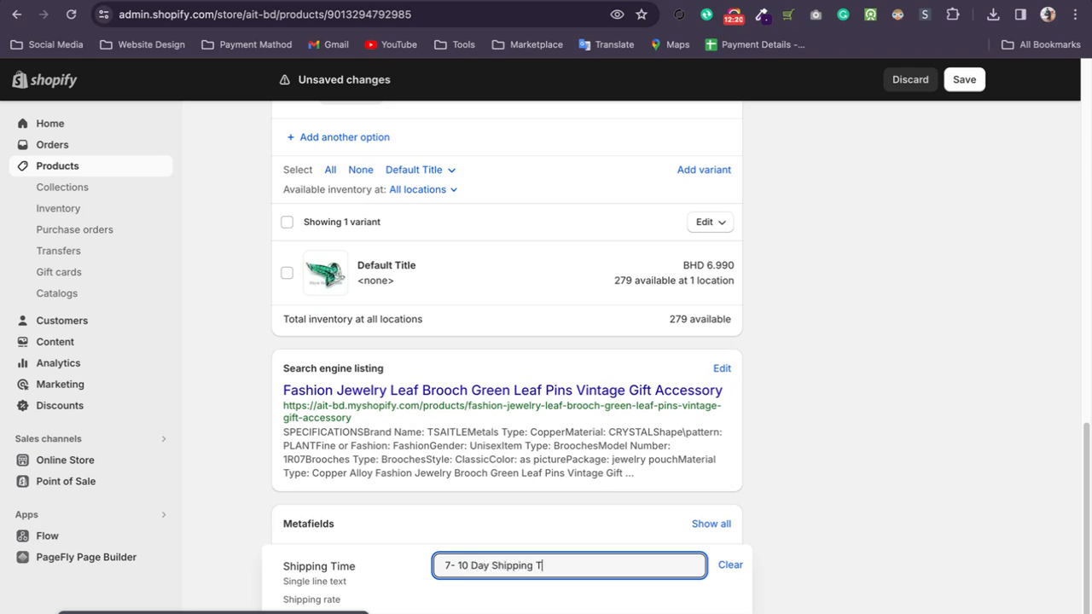
pyautogui.hotkey('ctrl', 's')
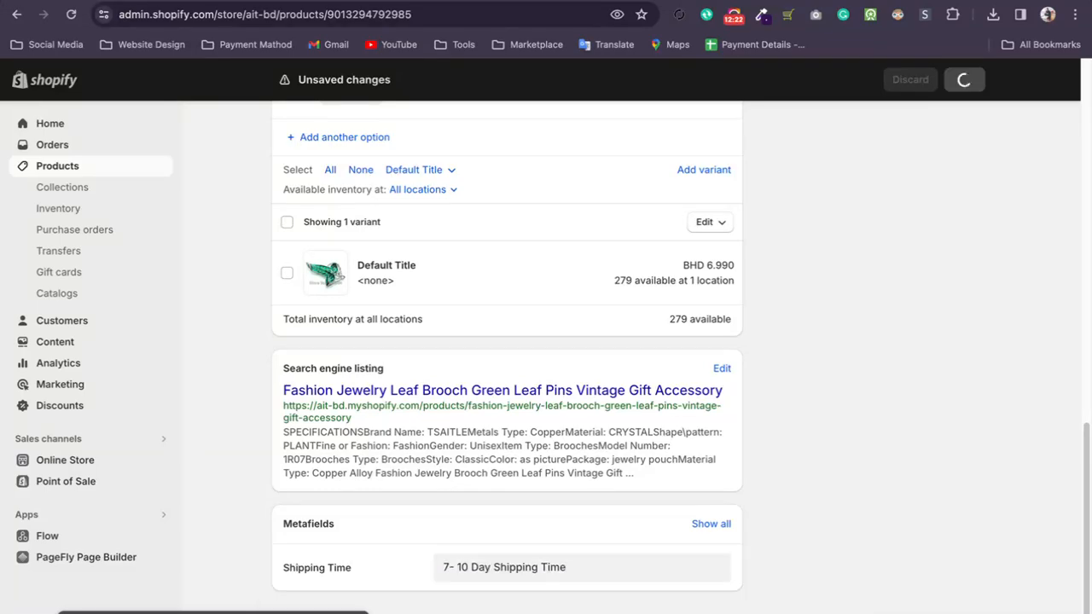
pyautogui.scroll(10, 806, 446)
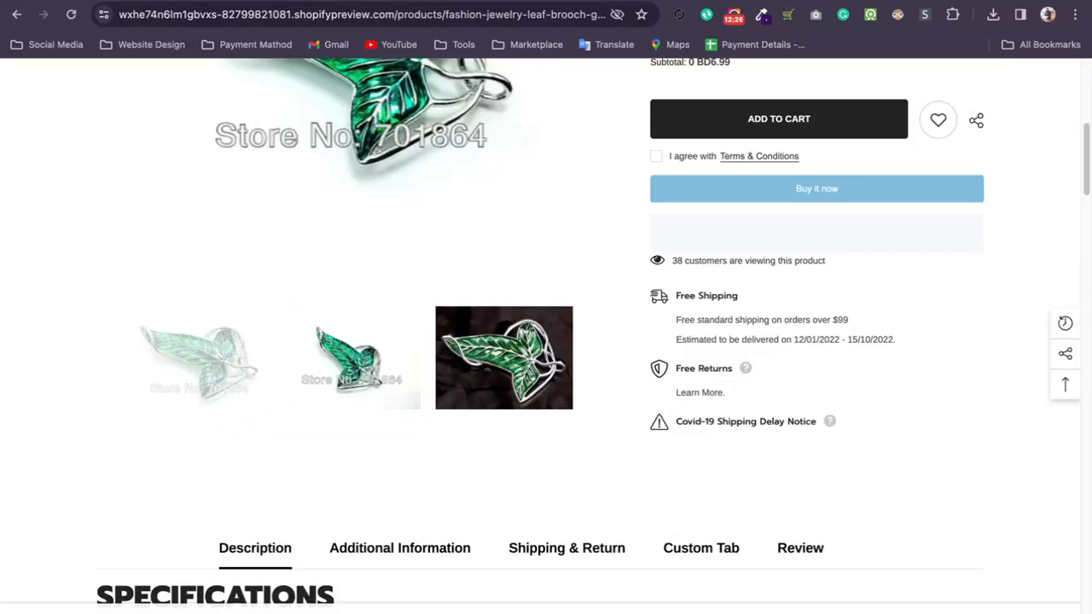
# - Reload the Fashion Jewelry Leaf Brooch preview and check the text in its shipping time block
pyautogui.click(71, 13)
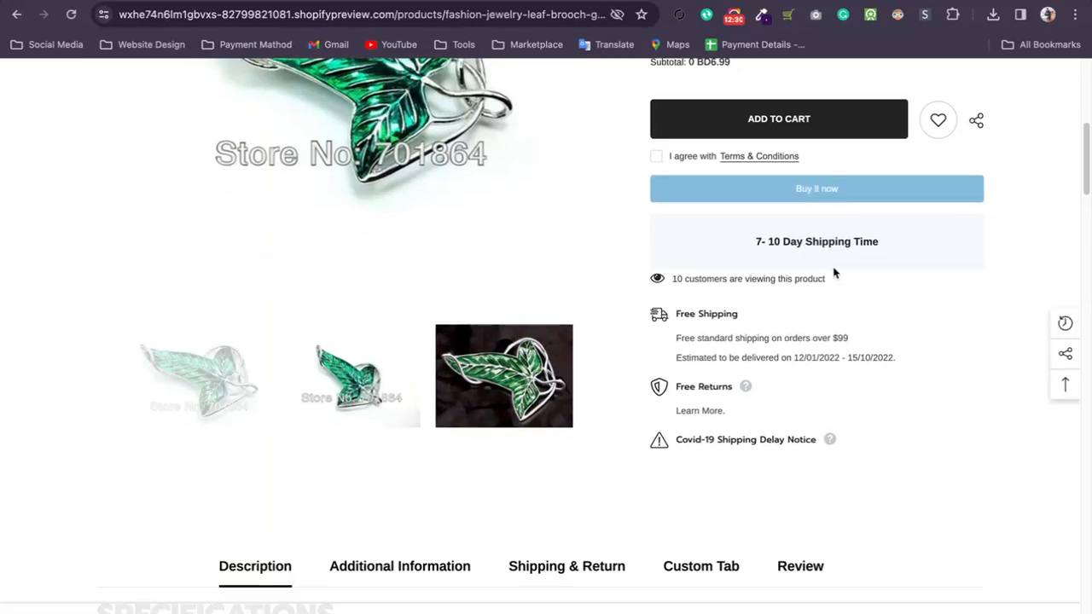
pyautogui.scroll(1, 808, 263)
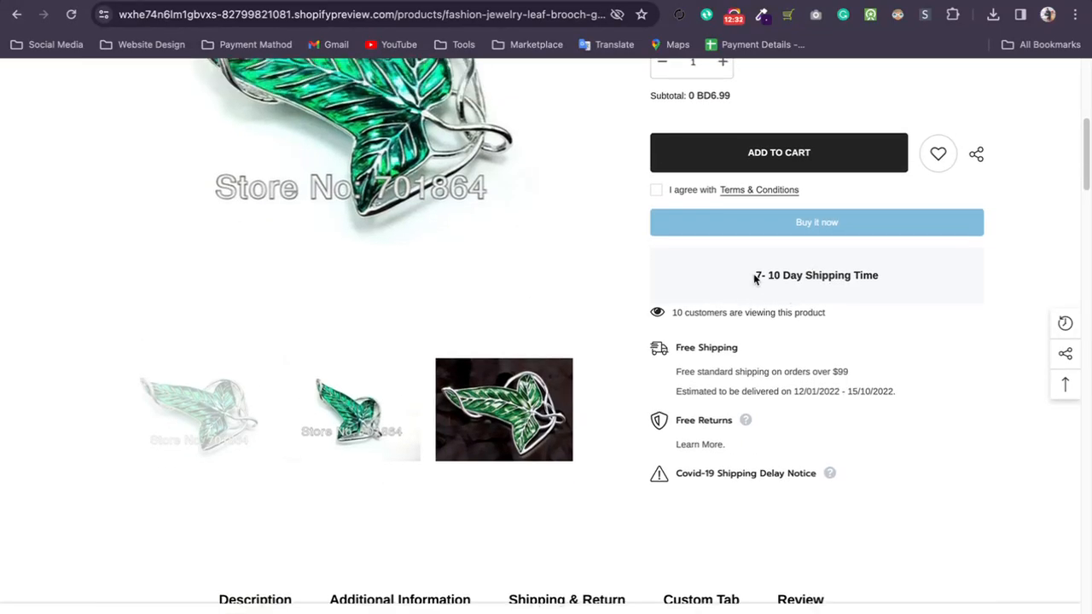
pyautogui.moveTo(754, 278); pyautogui.dragTo(892, 278)
pyautogui.click(934, 371)
pyautogui.scroll(3, 925, 362)
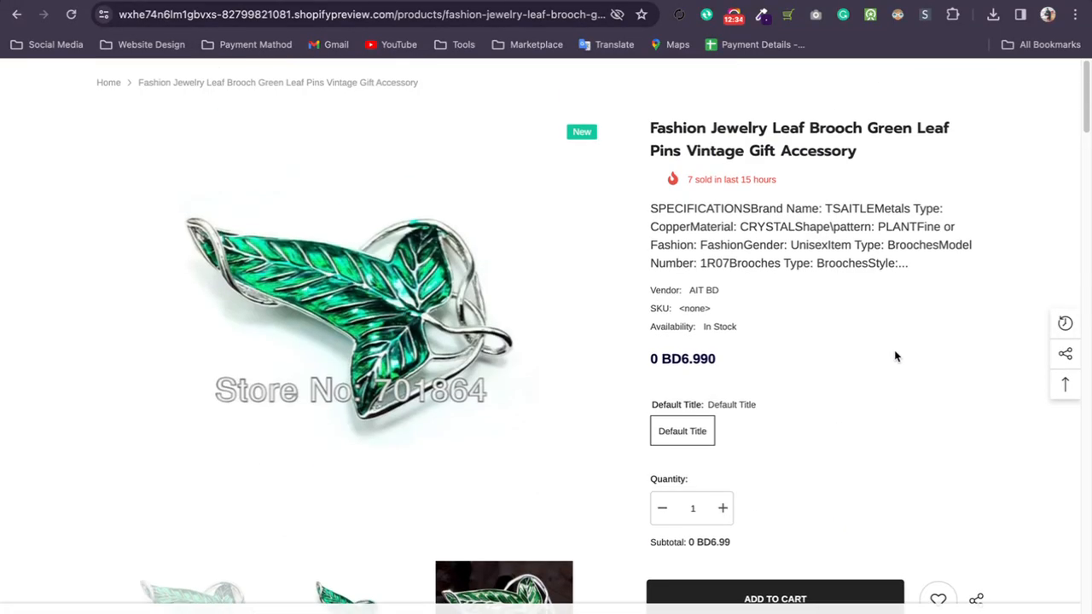
# - Return to the admin's product list, preview the Candy Hairpin product and check its shipping time block
pyautogui.click(115, 84)
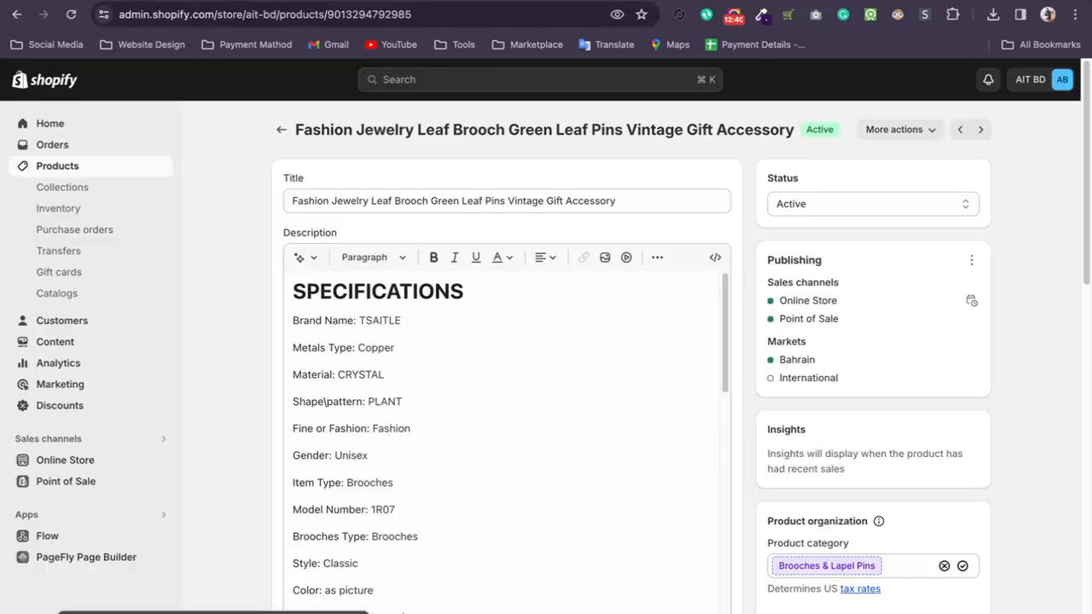
pyautogui.click(280, 130)
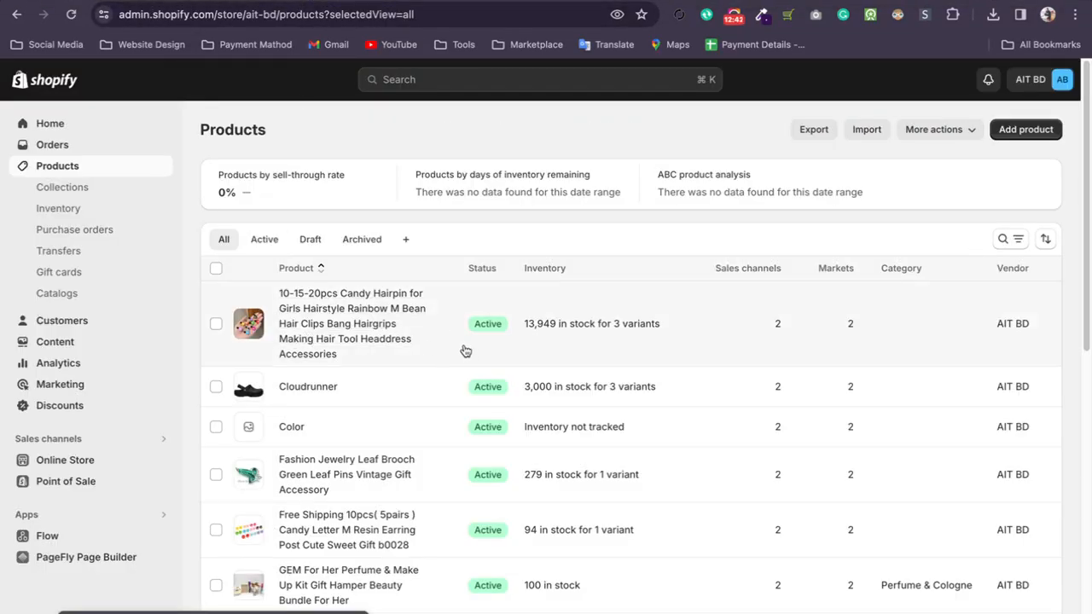
pyautogui.click(451, 323)
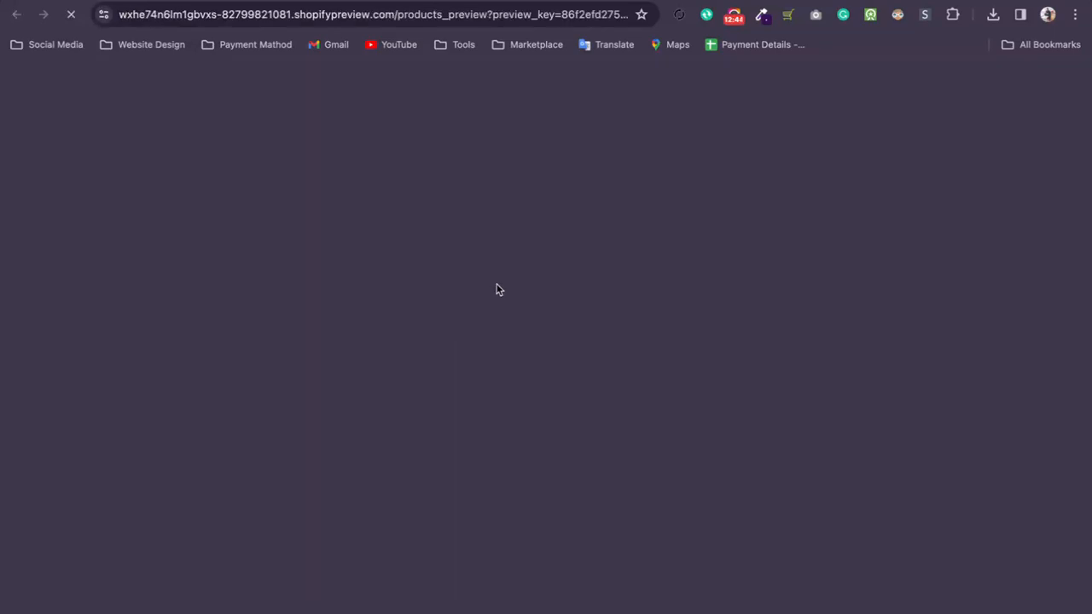
pyautogui.scroll(-4, 744, 385)
pyautogui.scroll(-2, 744, 385)
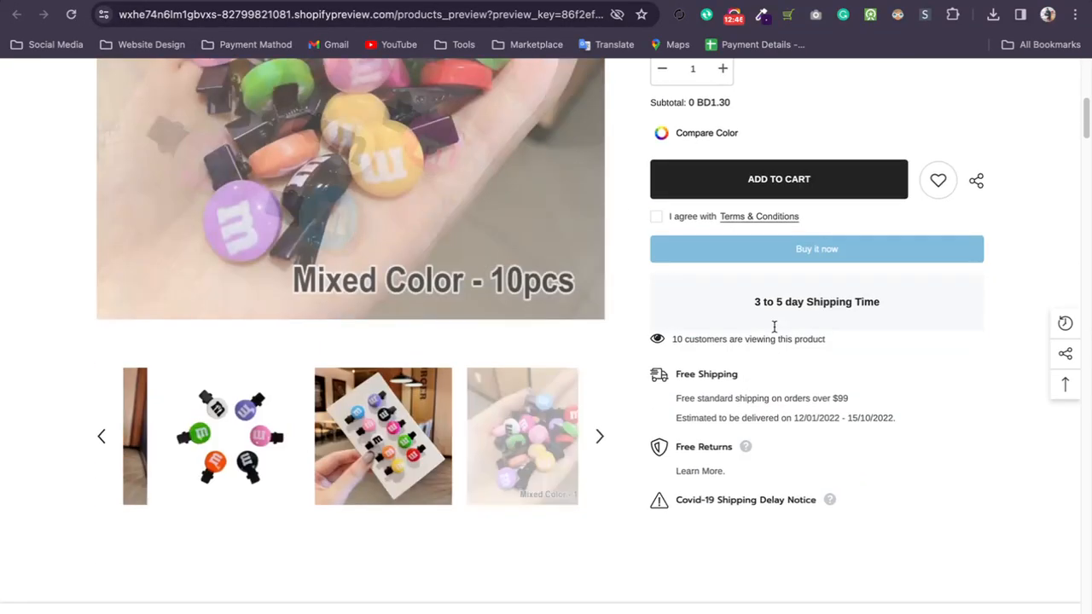
pyautogui.moveTo(755, 302); pyautogui.dragTo(916, 308)
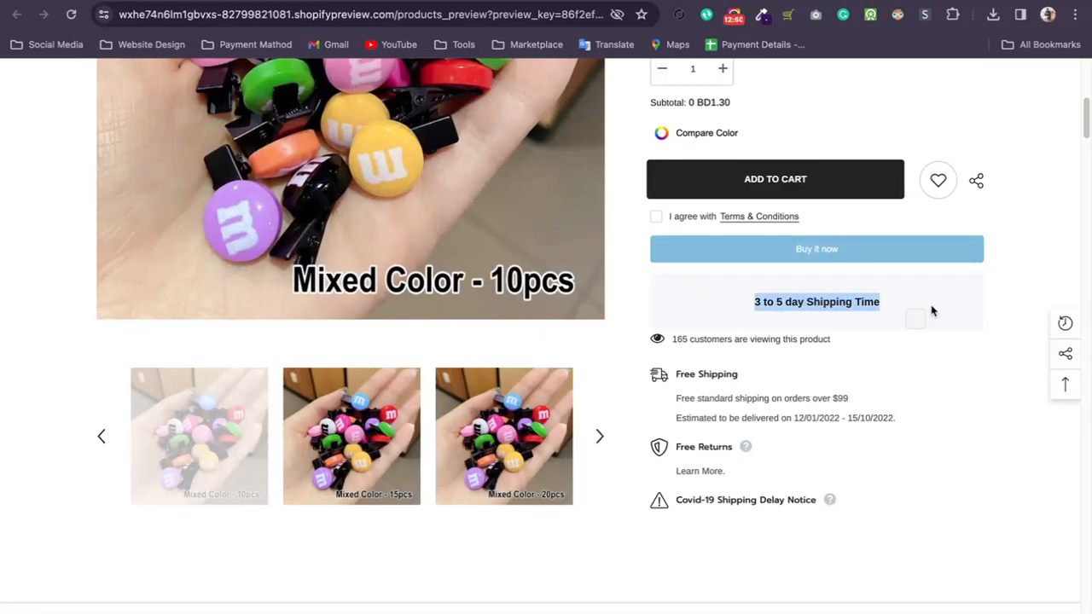
pyautogui.click(984, 399)
pyautogui.scroll(1, 980, 398)
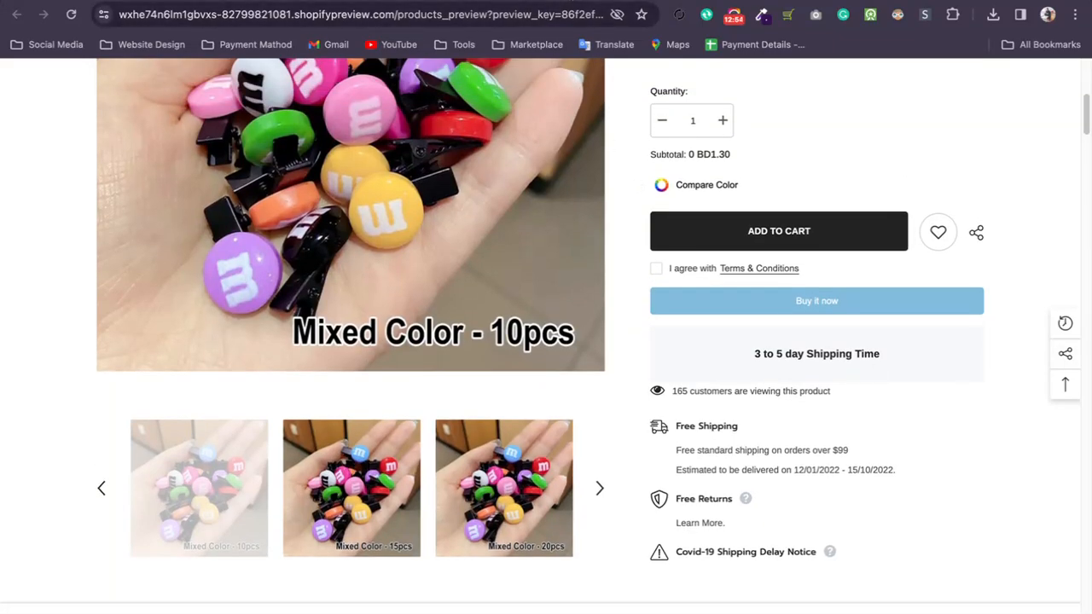
# - Return to the admin, look through the product list, and review the themes in the Online Store's theme library
pyautogui.click(512, 1)
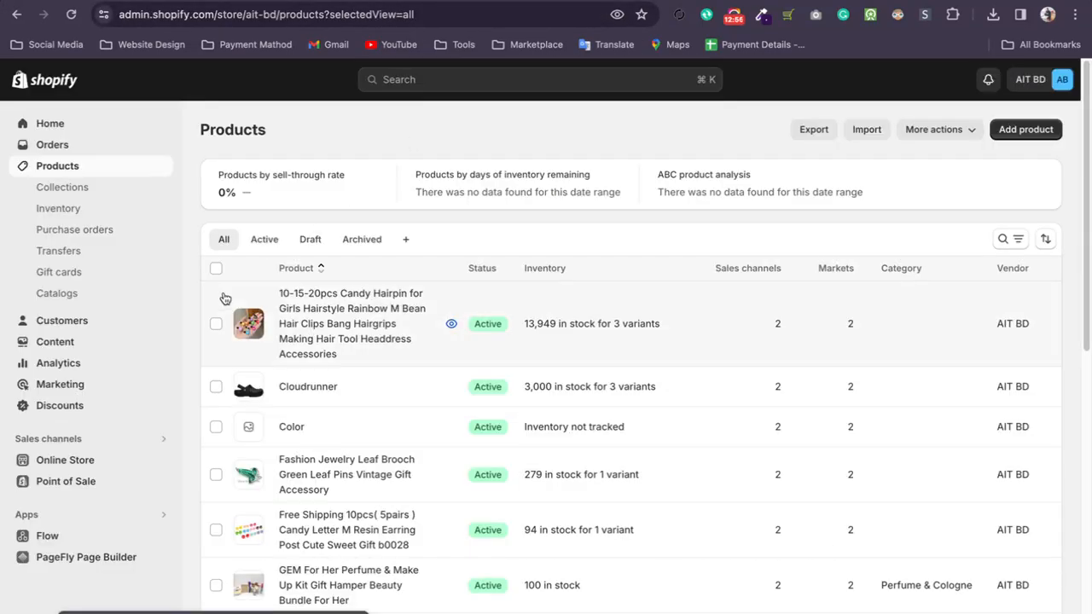
pyautogui.scroll(-5, 197, 282)
pyautogui.scroll(-7, 186, 288)
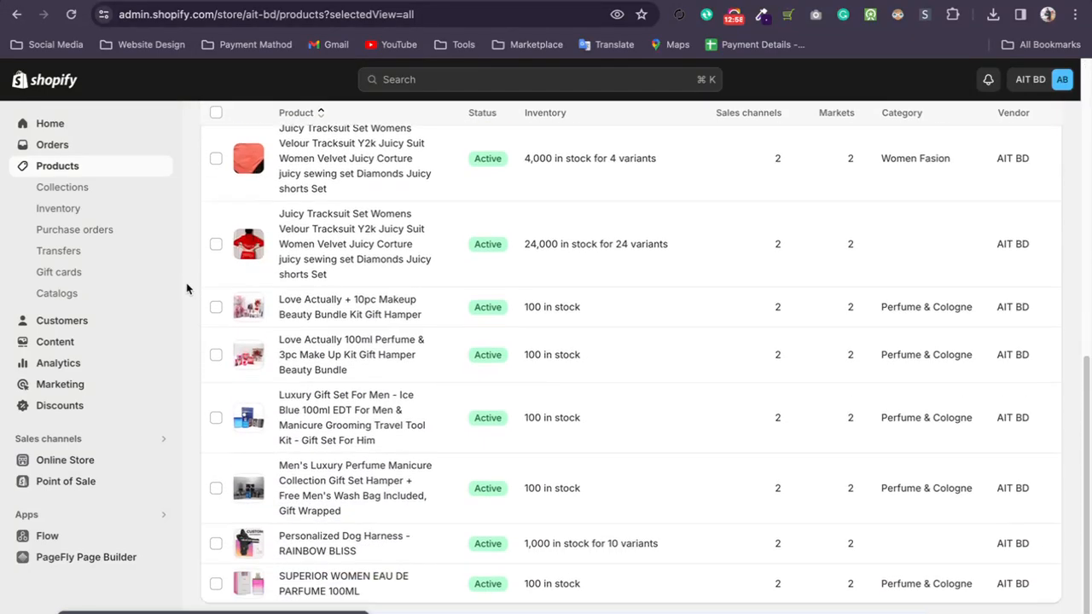
pyautogui.click(65, 460)
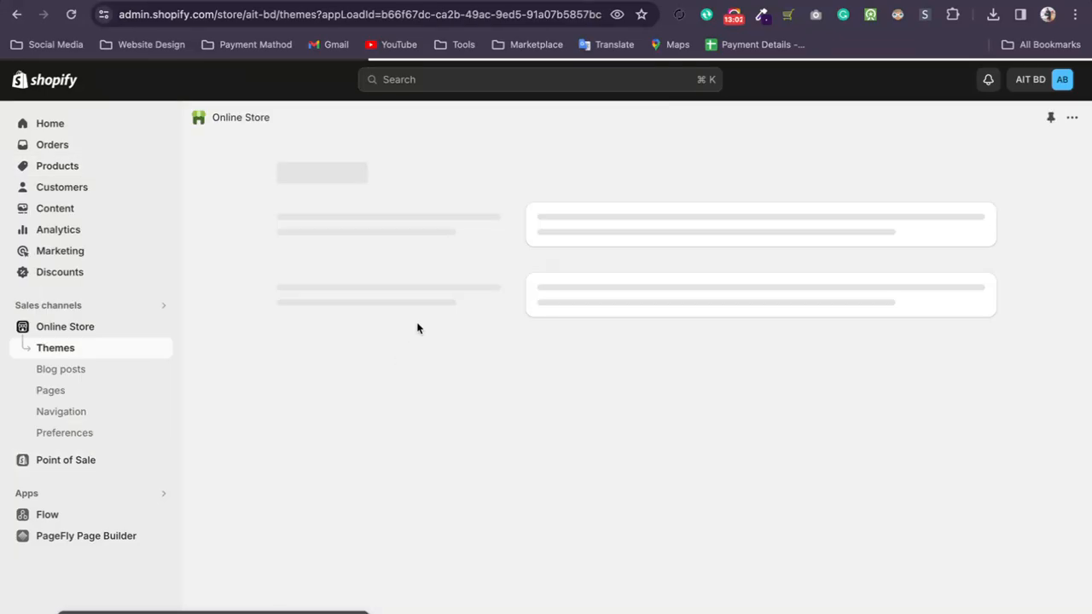
pyautogui.scroll(-2, 243, 351)
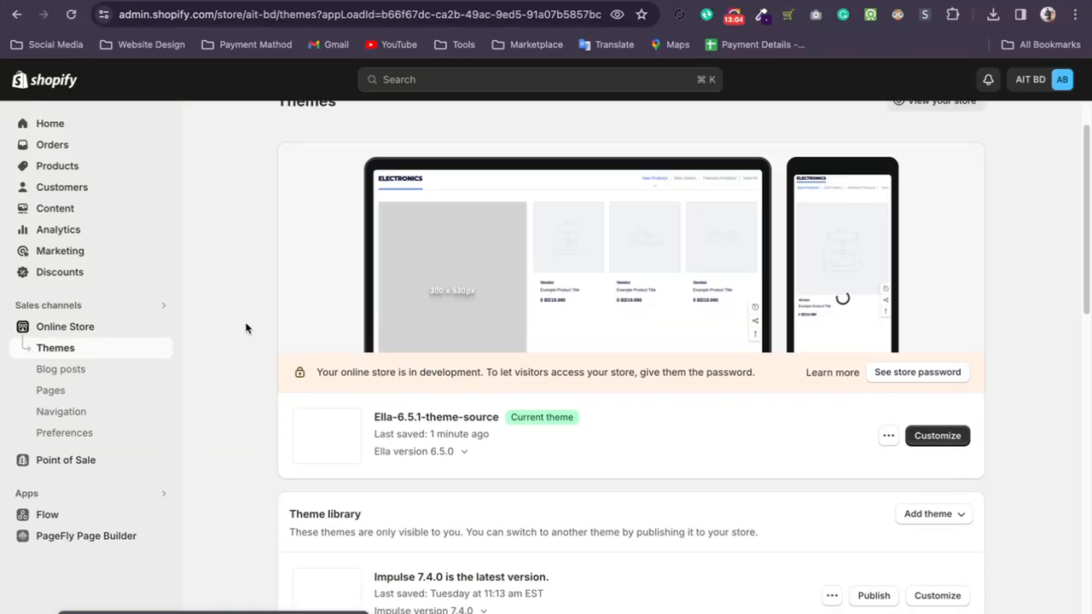
pyautogui.scroll(-4, 243, 316)
pyautogui.scroll(-3, 413, 346)
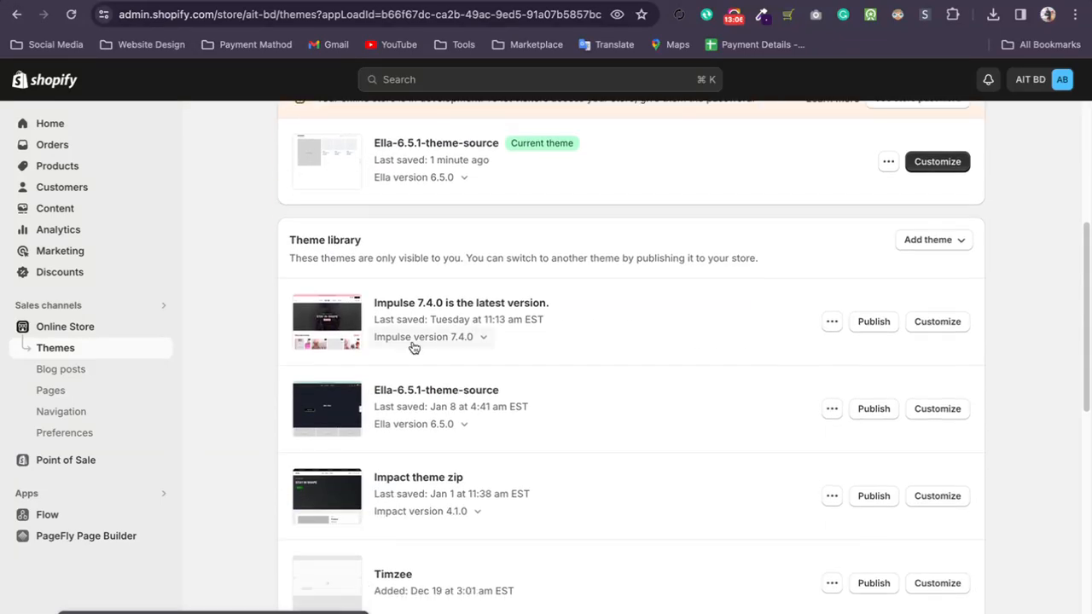
pyautogui.scroll(8, 309, 311)
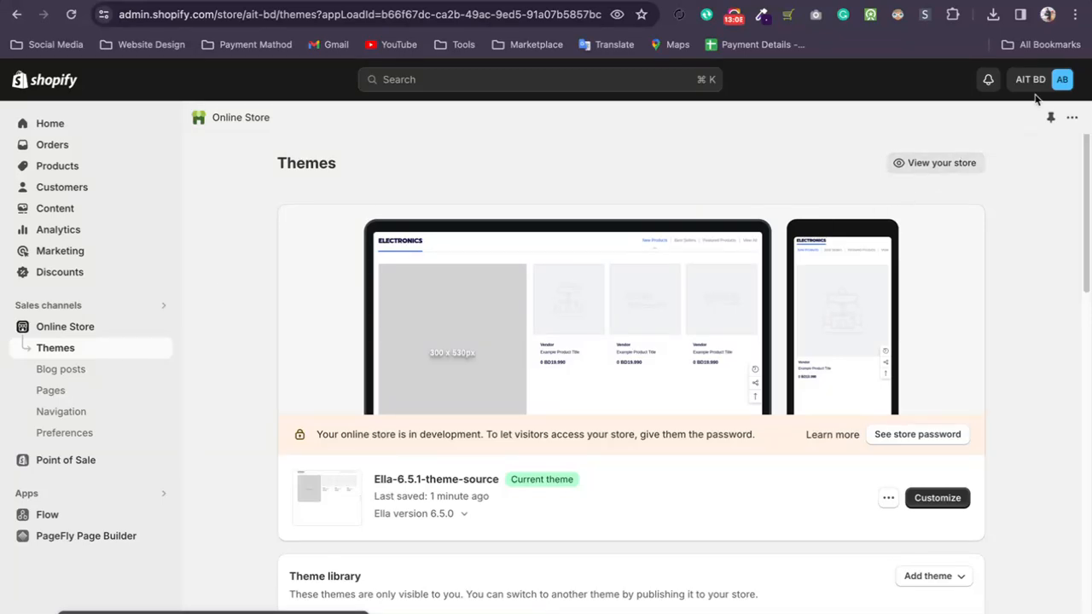
pyautogui.click(1034, 81)
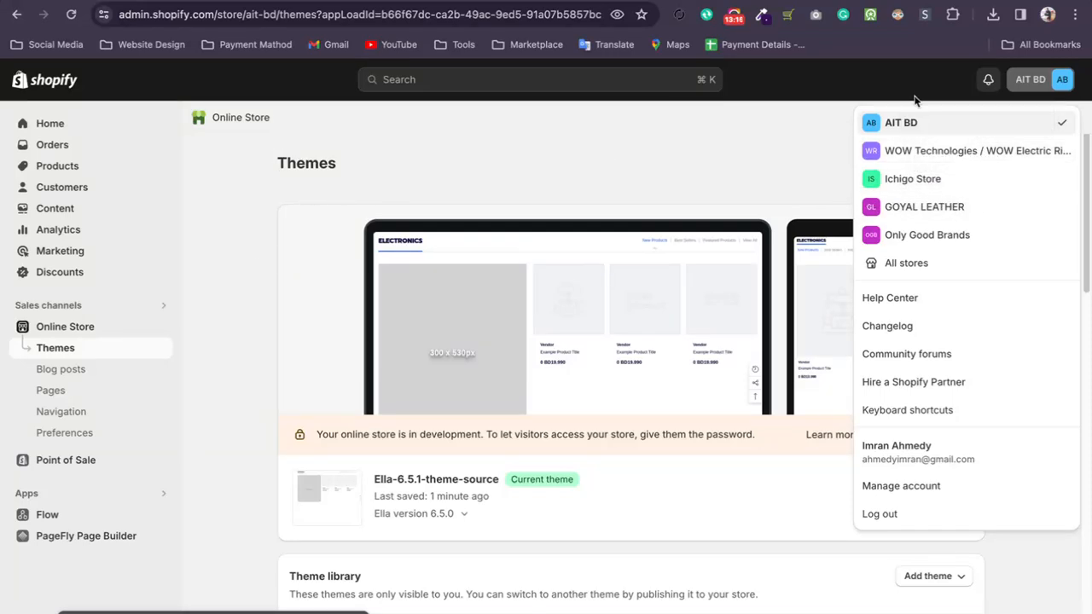
pyautogui.click(1031, 88)
pyautogui.click(1017, 89)
pyautogui.click(1042, 85)
pyautogui.scroll(-7, 220, 239)
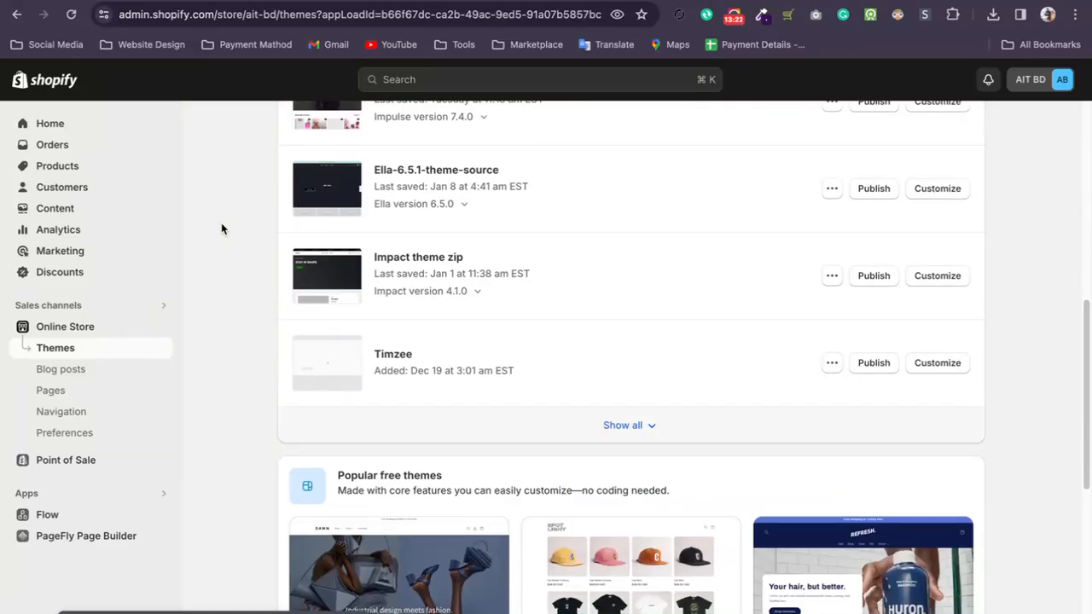
pyautogui.scroll(3, 220, 225)
pyautogui.scroll(8, 220, 223)
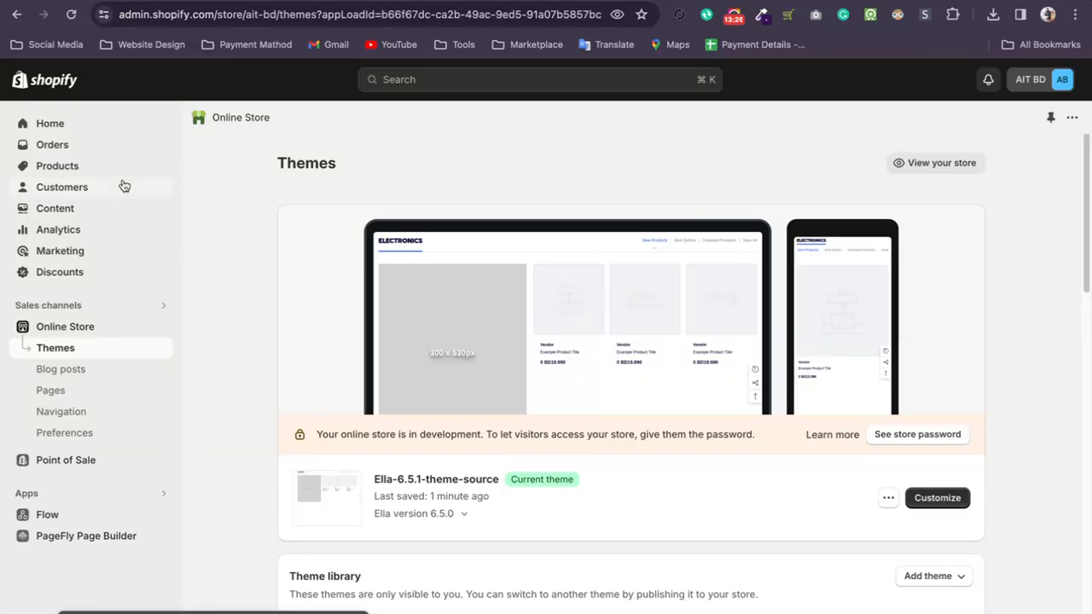
# - Open the Candy Letter M Resin Earring product from the product list, preview it and check its shipping time block
pyautogui.click(95, 145)
pyautogui.click(70, 217)
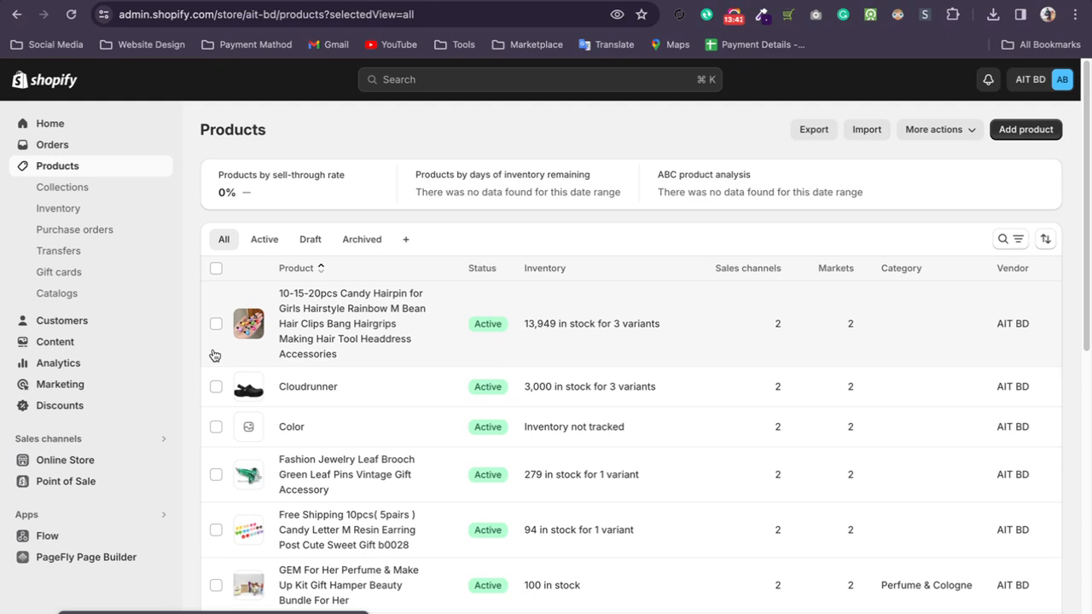
pyautogui.scroll(-3, 214, 355)
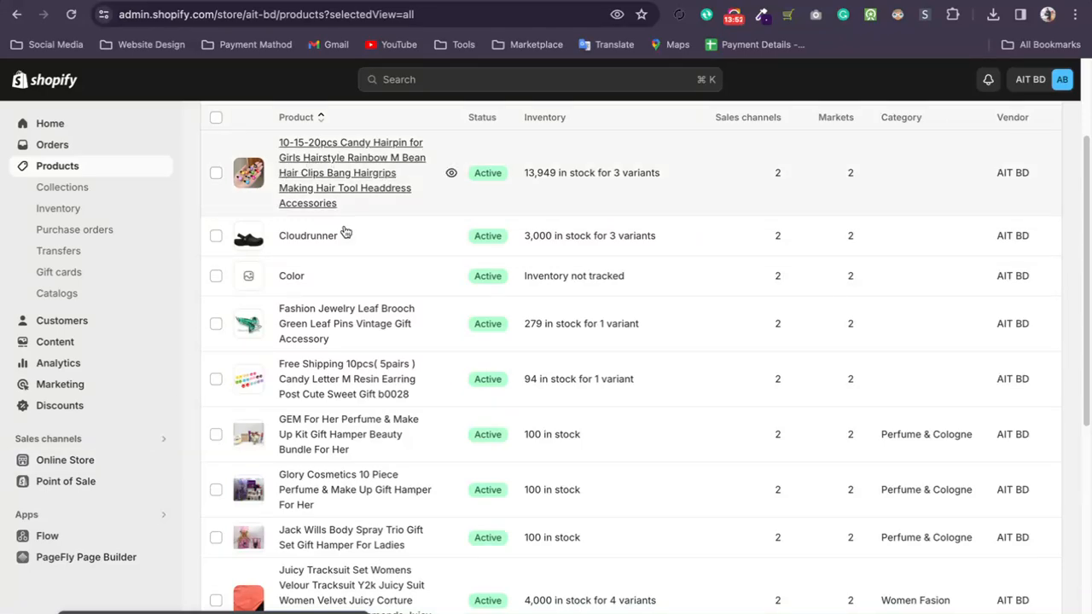
pyautogui.scroll(-1, 322, 347)
pyautogui.click(320, 348)
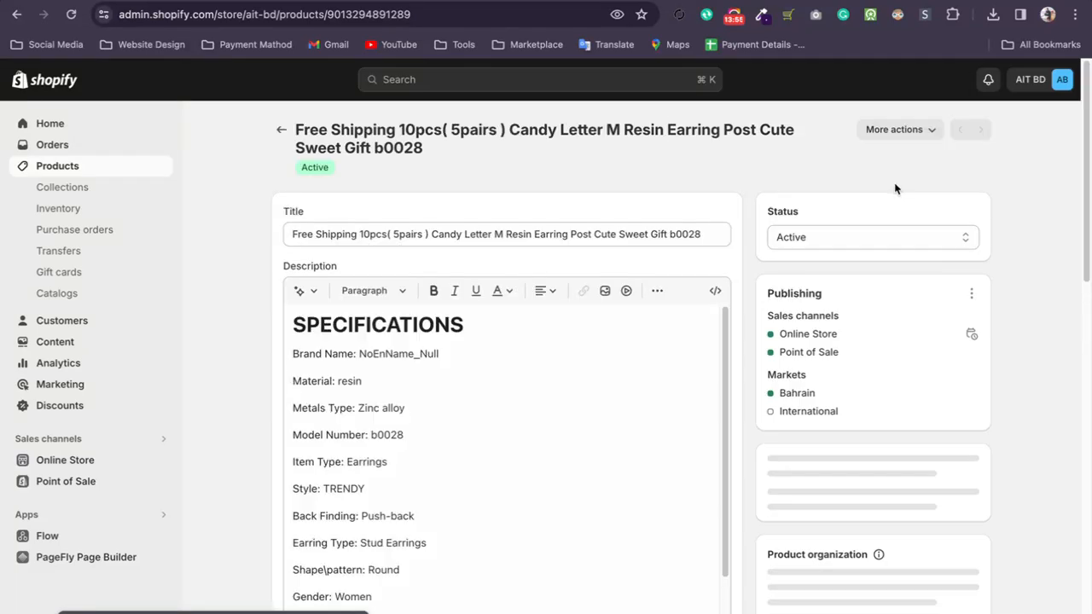
pyautogui.click(903, 130)
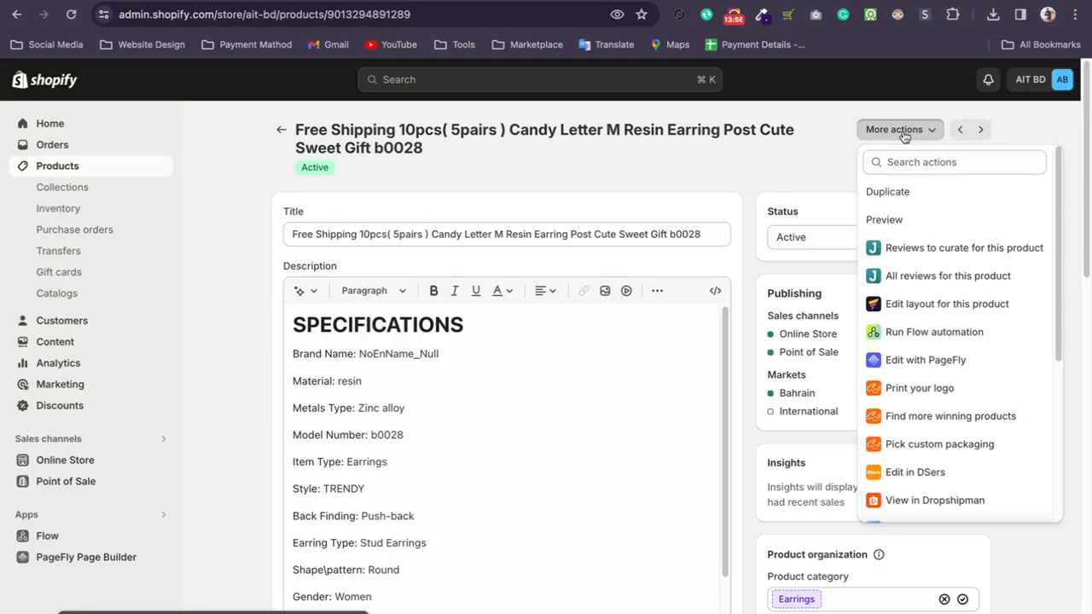
pyautogui.click(897, 222)
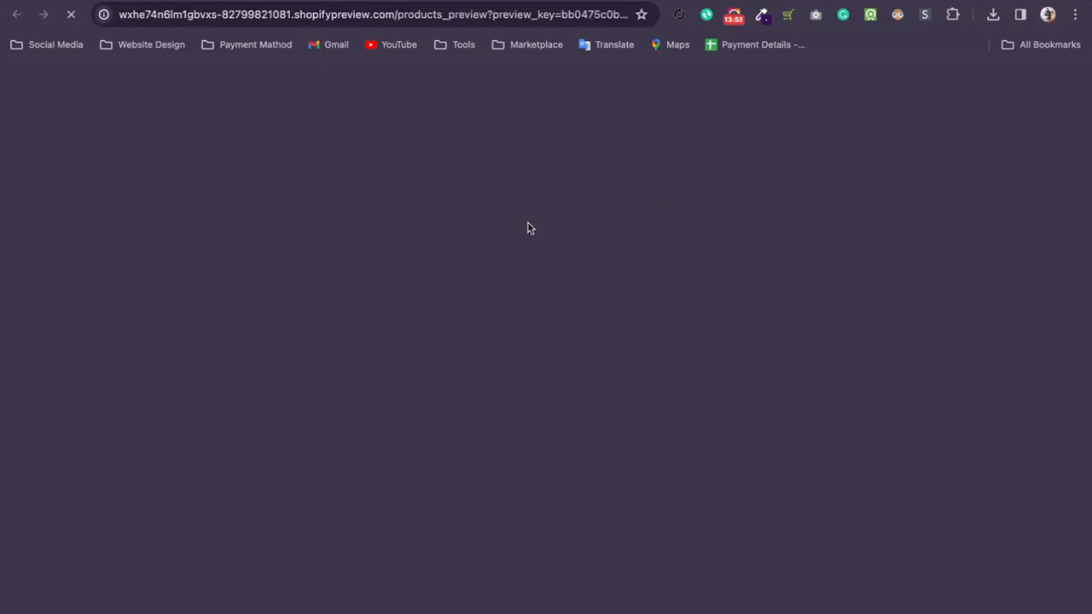
pyautogui.scroll(-5, 811, 324)
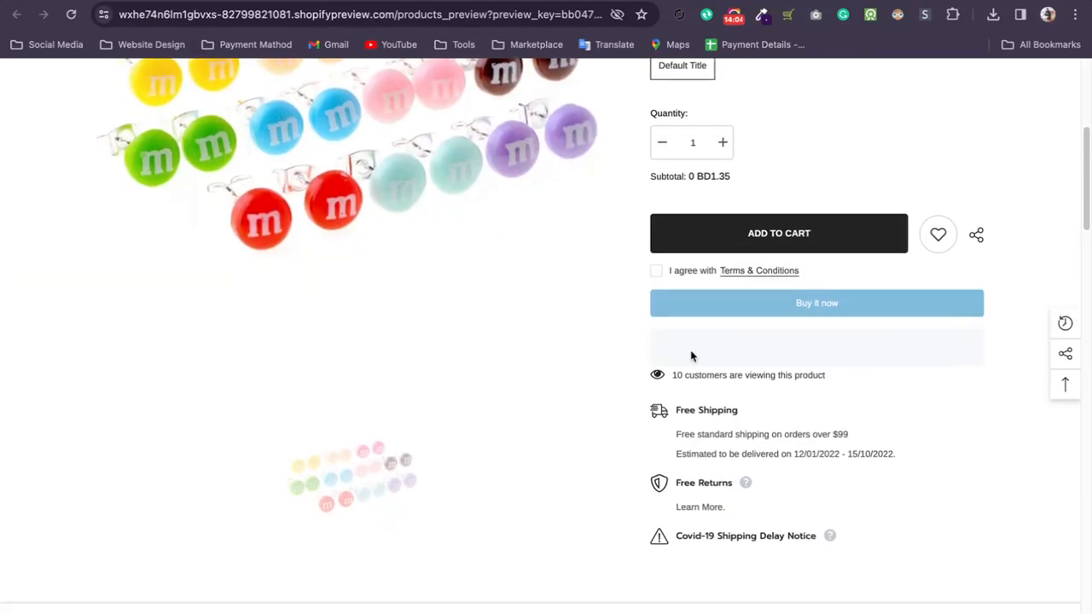
# - Preview the Candy Hairpin product again from the admin's product list and highlight the text in its shipping time block
pyautogui.click(354, 2)
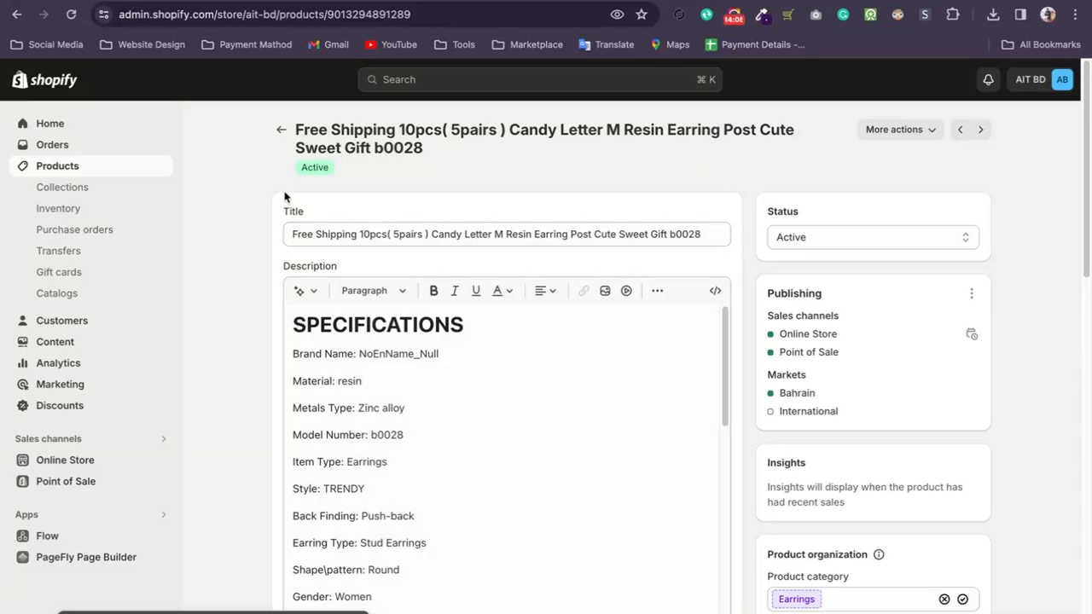
pyautogui.click(282, 129)
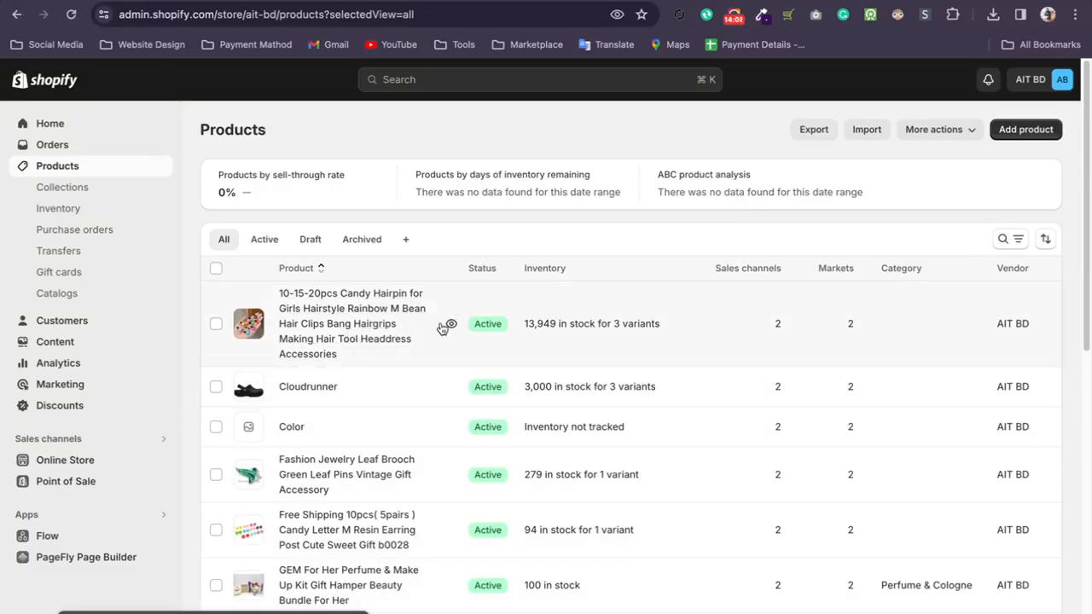
pyautogui.click(452, 325)
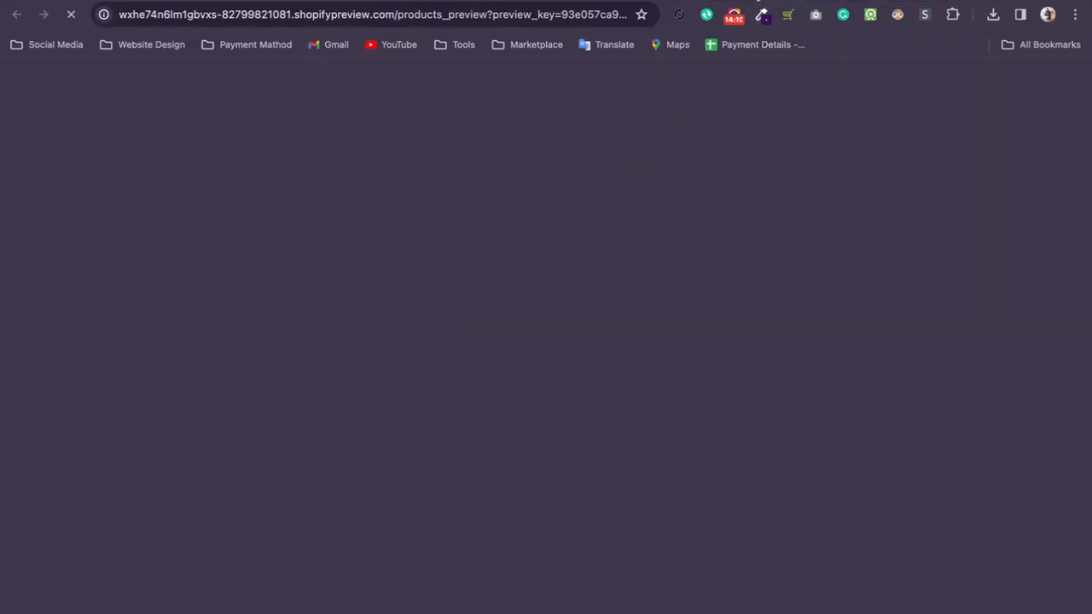
pyautogui.scroll(-5, 623, 373)
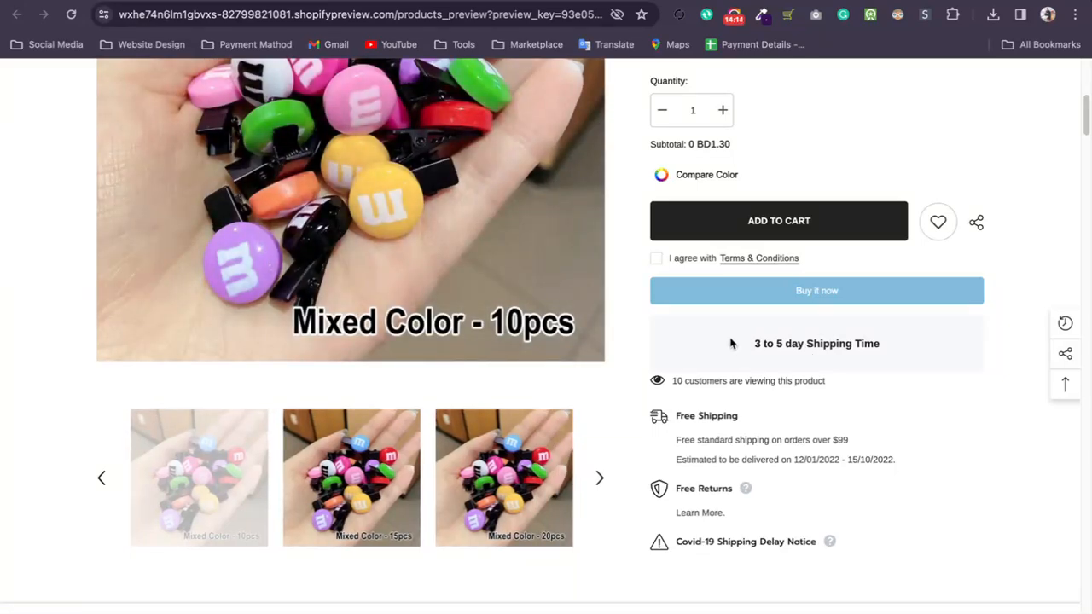
pyautogui.moveTo(755, 344); pyautogui.dragTo(907, 346)
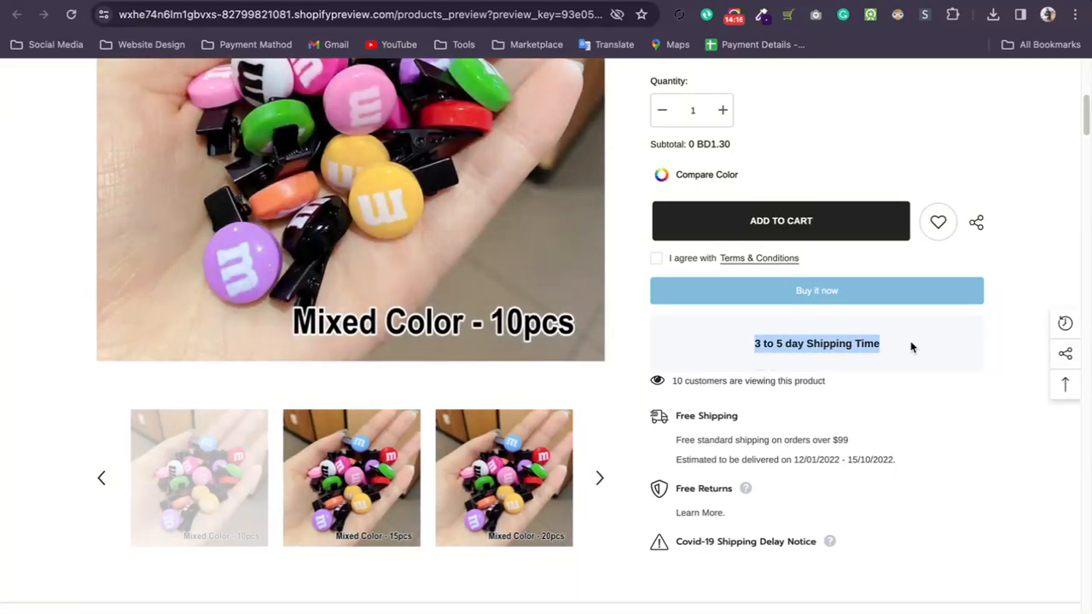
pyautogui.click(1027, 344)
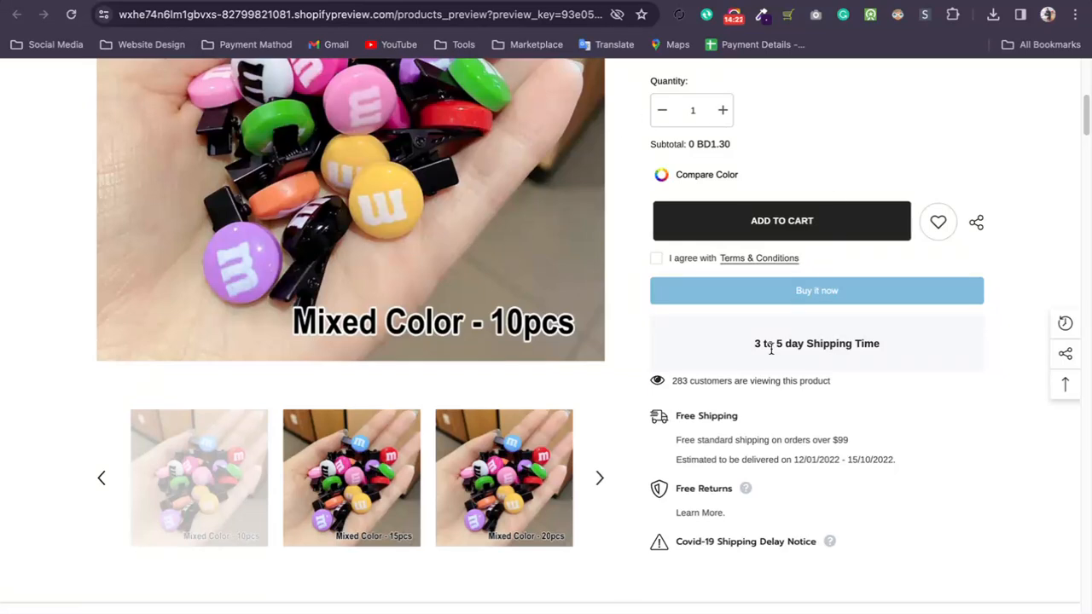
pyautogui.moveTo(755, 343); pyautogui.dragTo(735, 351)
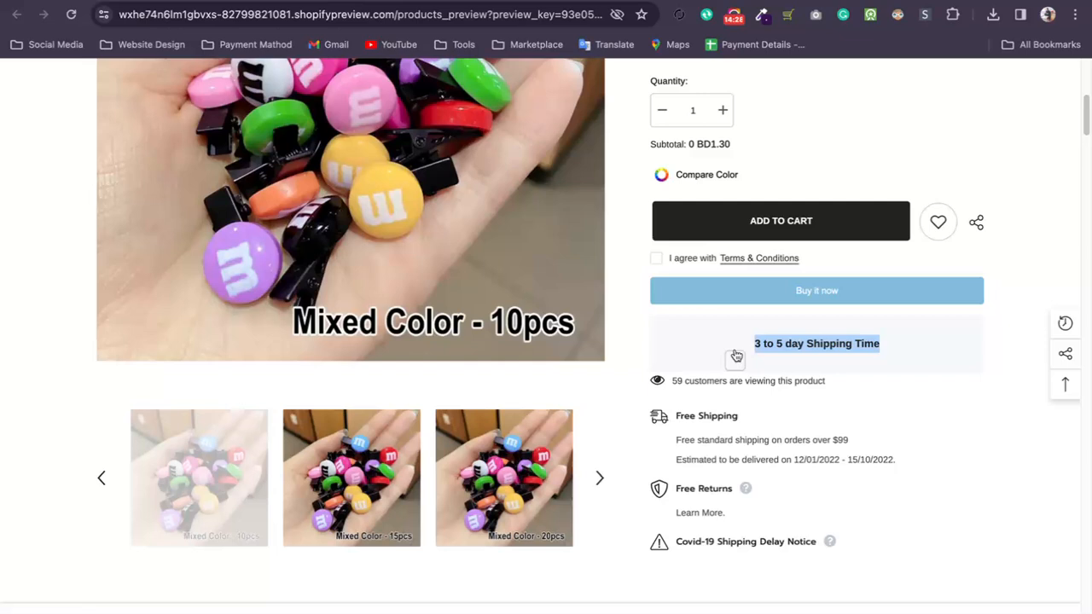
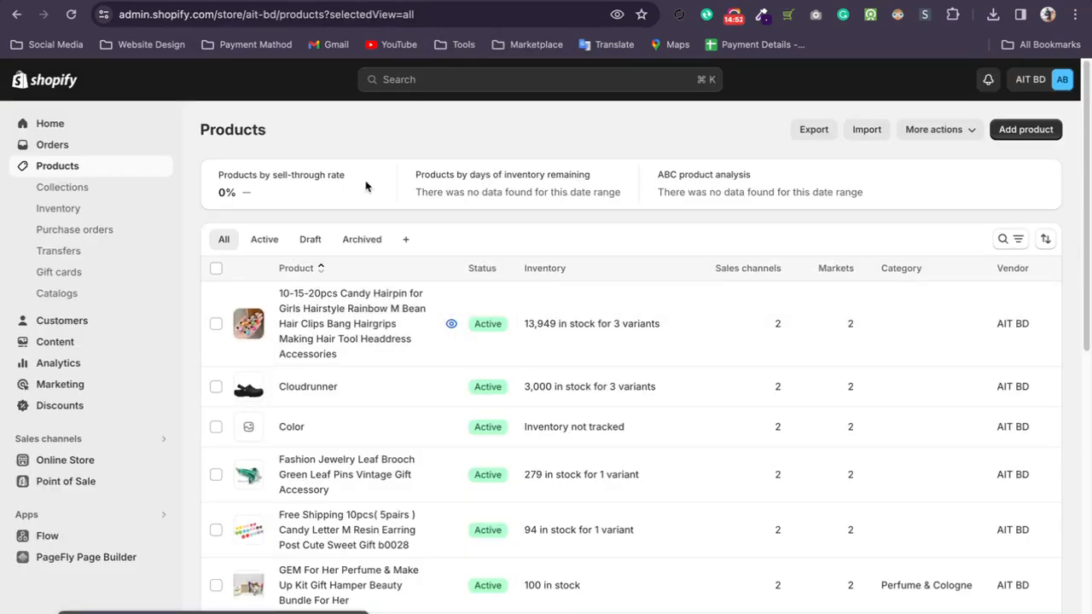
pyautogui.scroll(-3, 189, 288)
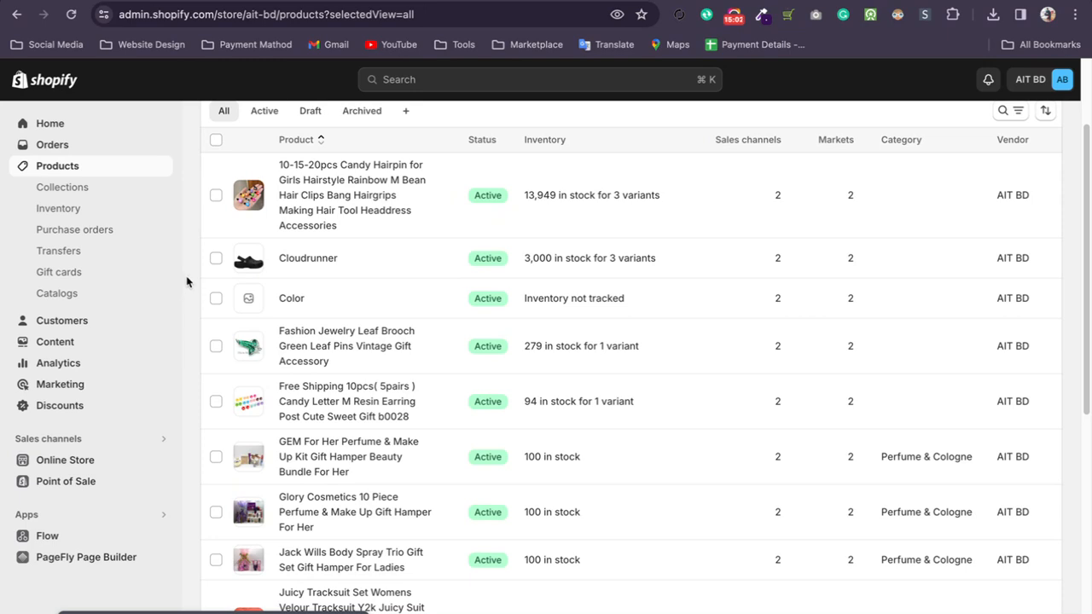
pyautogui.scroll(3, 187, 281)
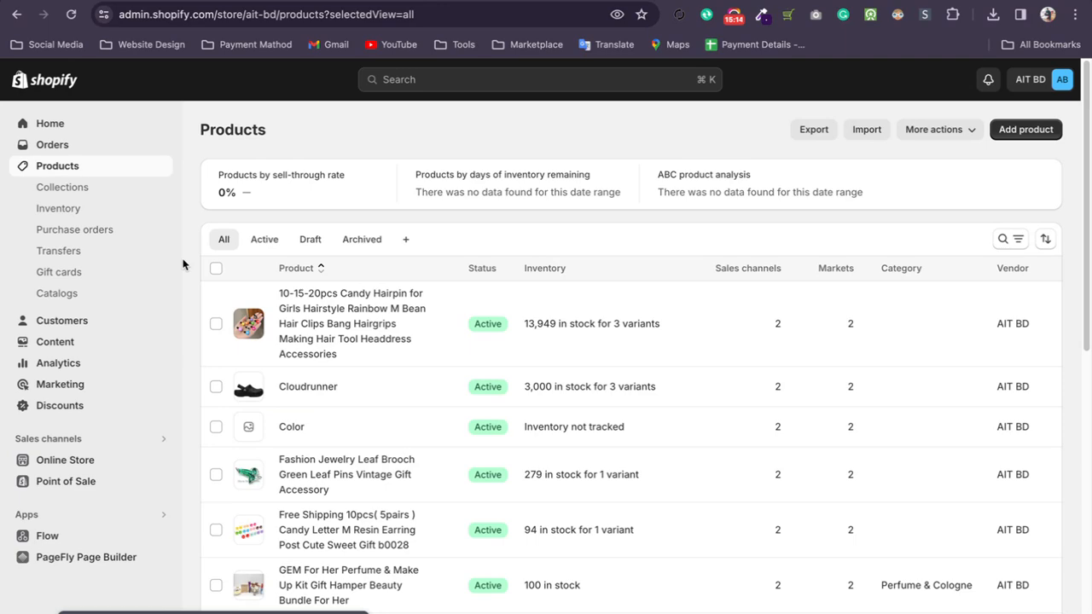
pyautogui.scroll(-2, 156, 397)
pyautogui.scroll(2, 156, 397)
# - Switch the admin to the GOYAL LEATHER store and view its live online store
pyautogui.click(1032, 79)
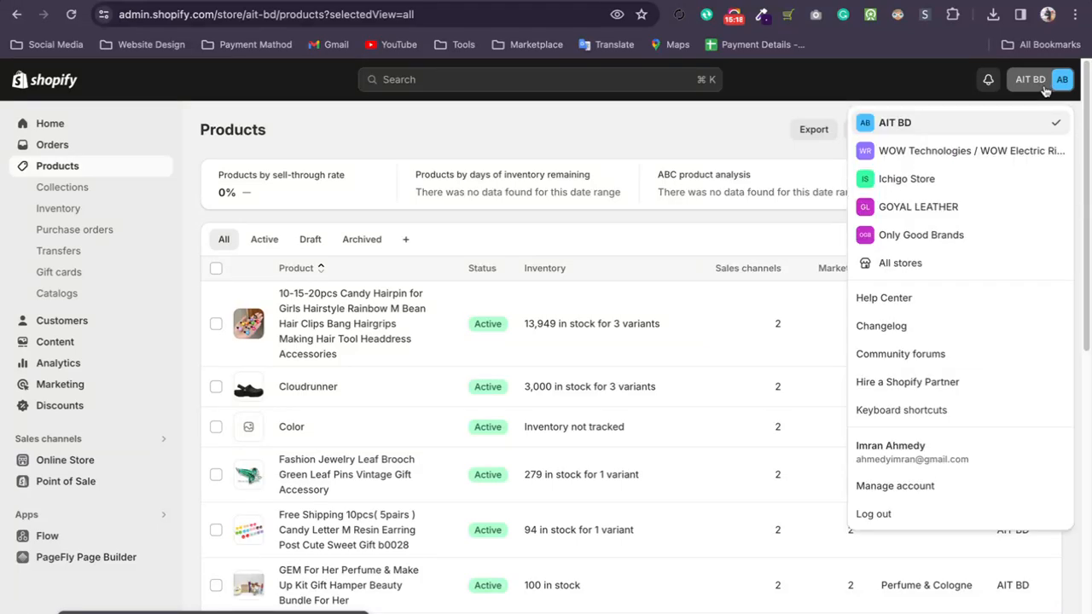
pyautogui.click(915, 208)
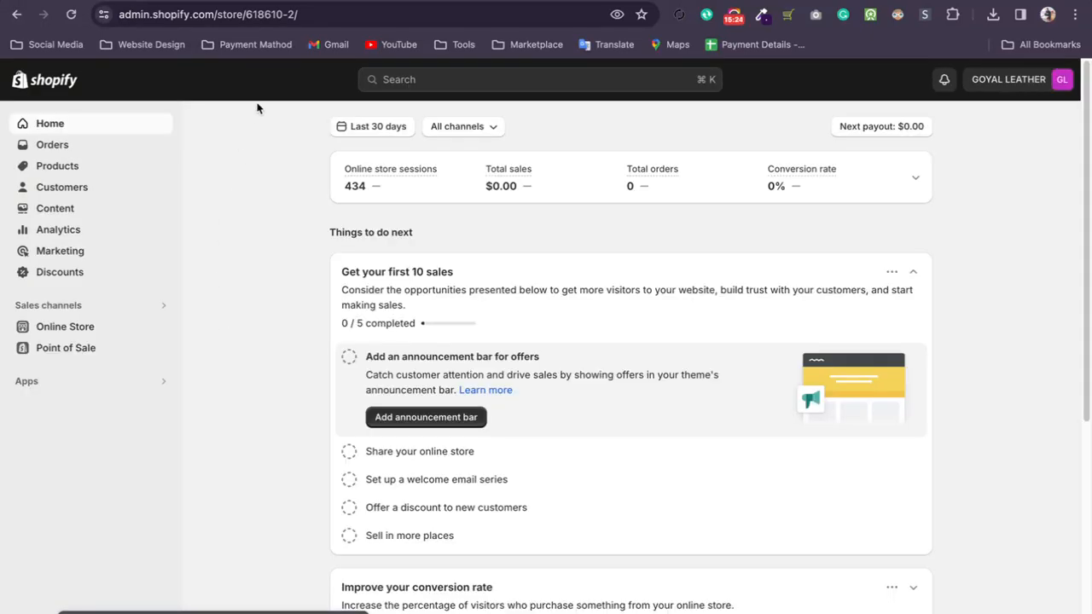
pyautogui.click(164, 328)
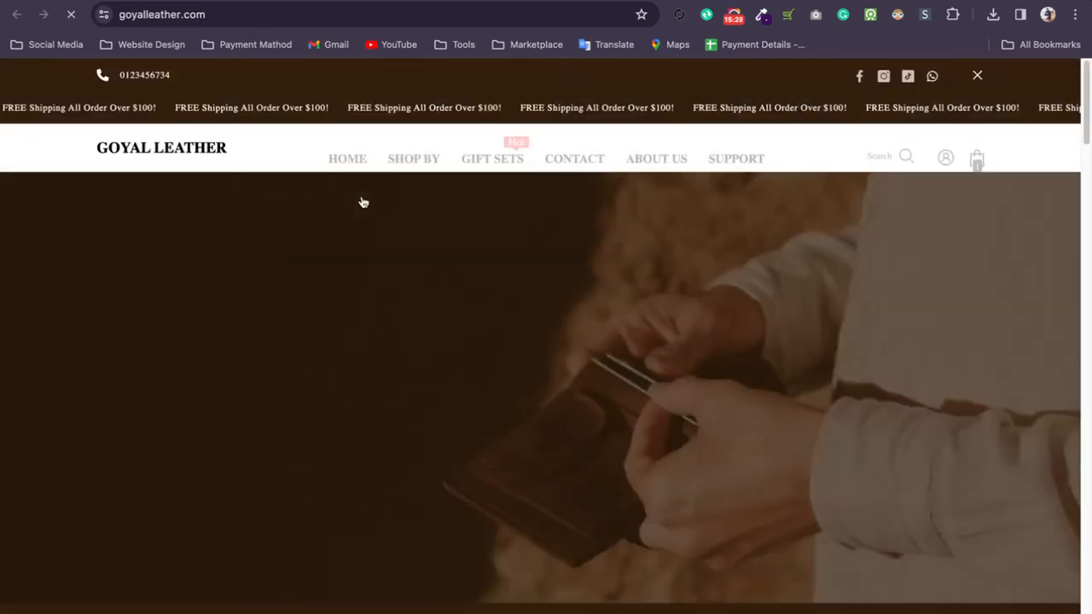
# - Look through the Goyal Leather home page, from the banner and brand introduction to the product sections, collections and footer
pyautogui.scroll(-5, 589, 287)
pyautogui.scroll(-10, 590, 287)
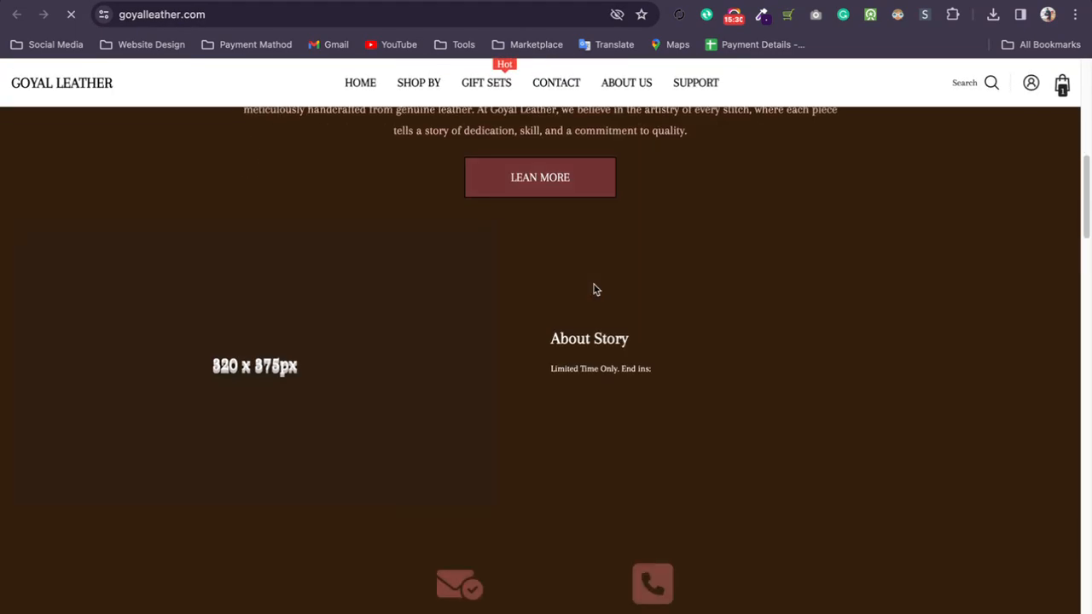
pyautogui.scroll(-10, 595, 288)
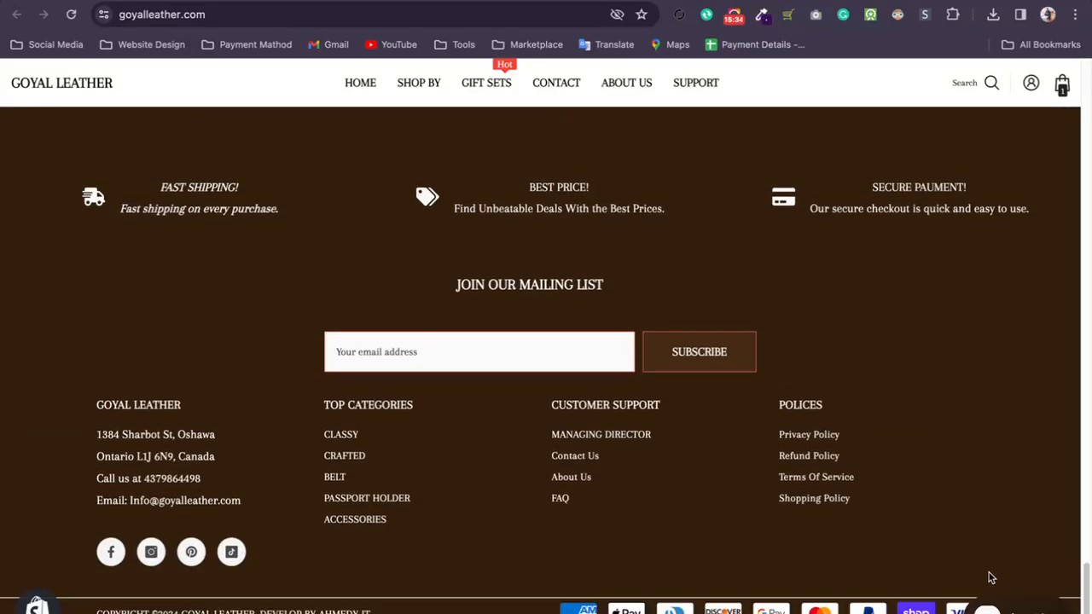
pyautogui.scroll(5, 859, 415)
pyautogui.scroll(15, 857, 416)
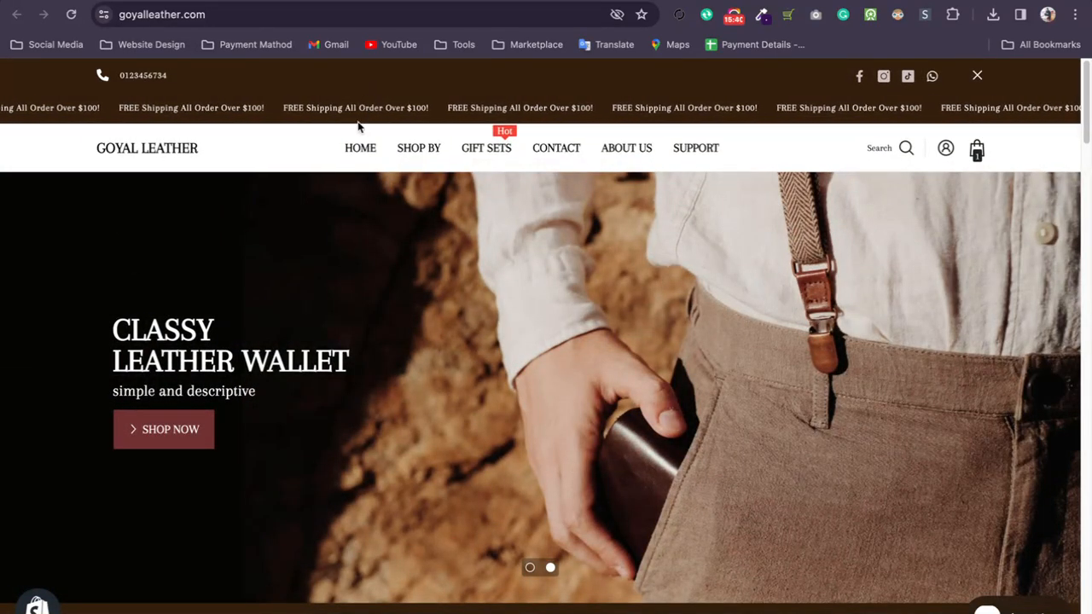
pyautogui.scroll(-3, 297, 161)
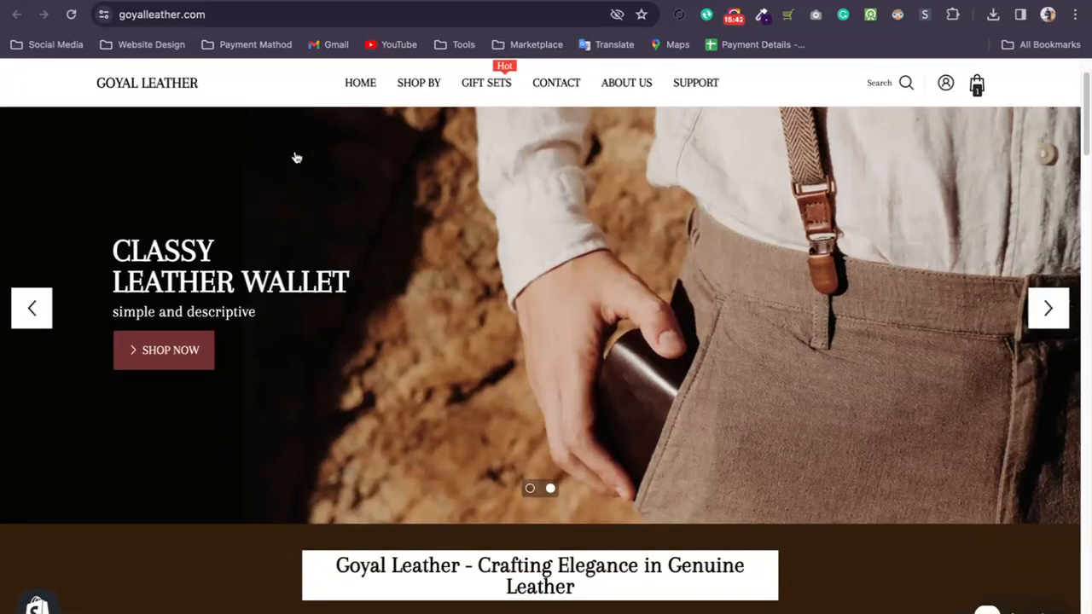
pyautogui.scroll(-2, 297, 157)
pyautogui.scroll(-3, 273, 231)
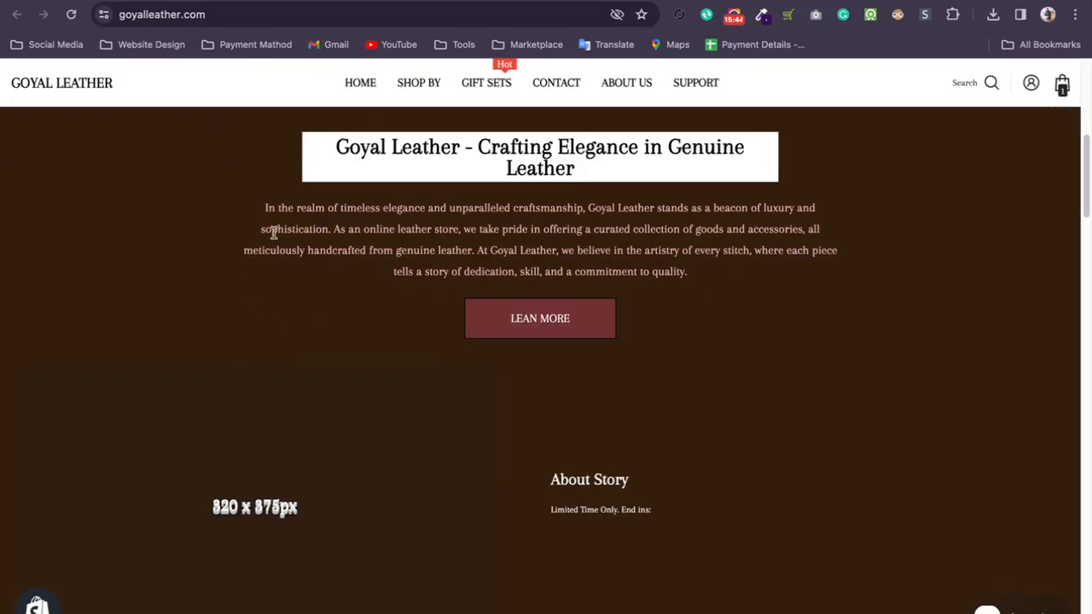
pyautogui.scroll(10, 349, 242)
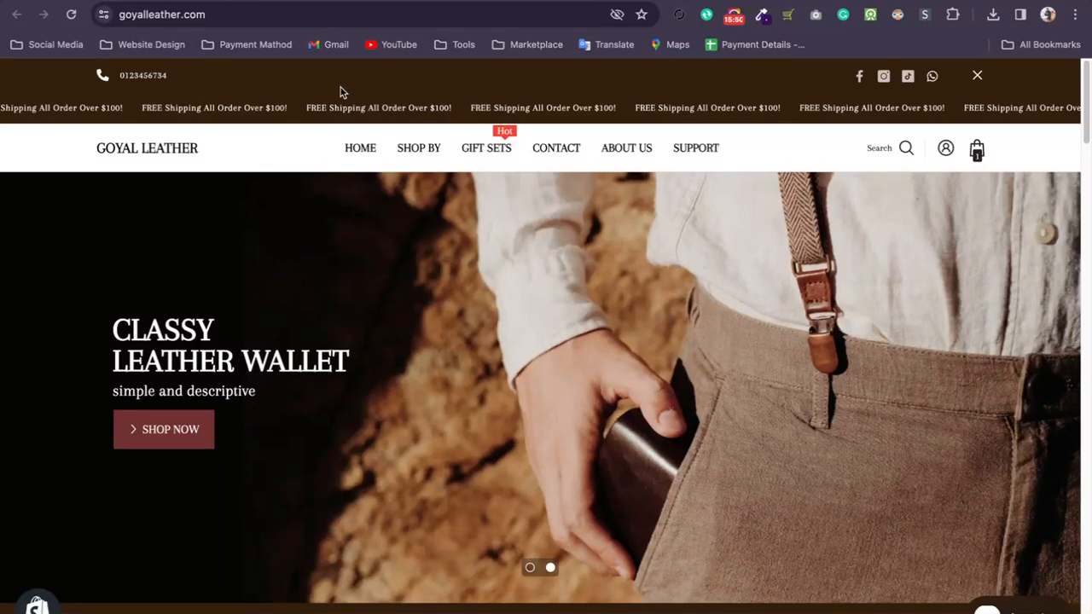
pyautogui.scroll(-2, 479, 327)
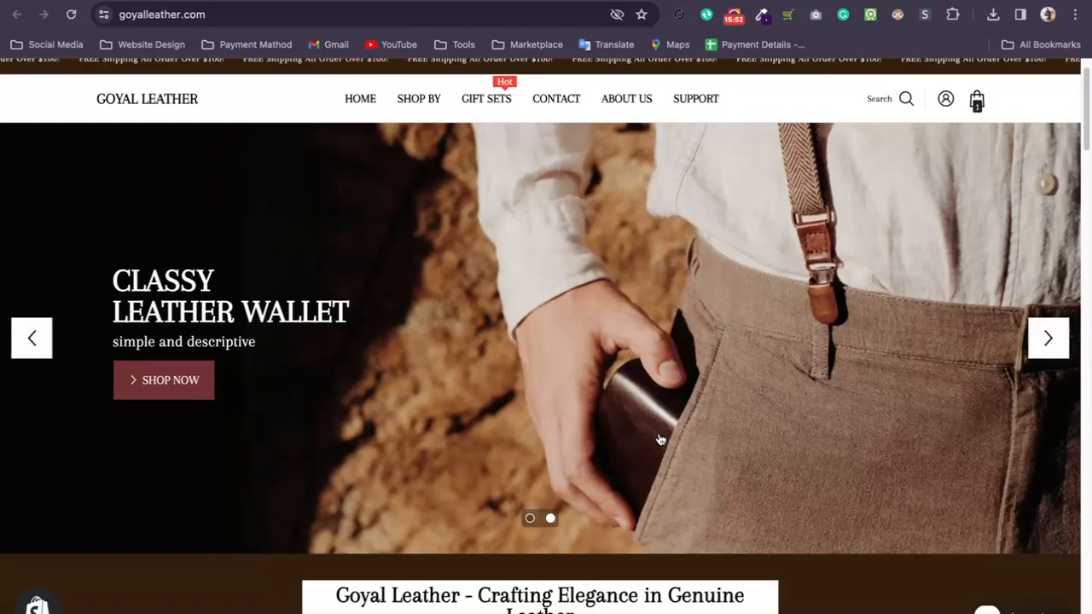
pyautogui.scroll(-5, 237, 333)
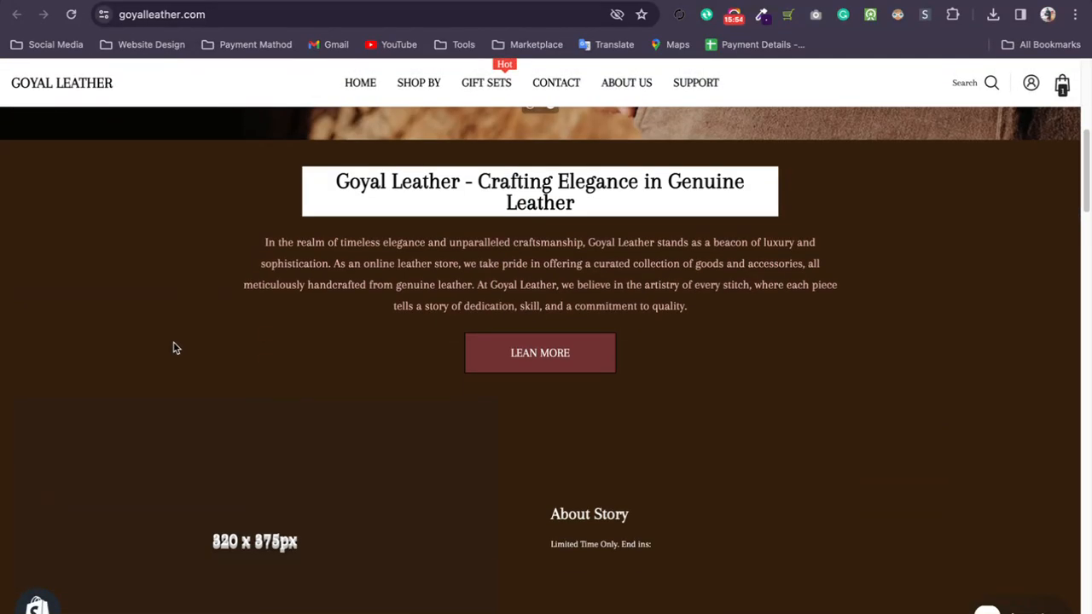
pyautogui.scroll(-5, 172, 341)
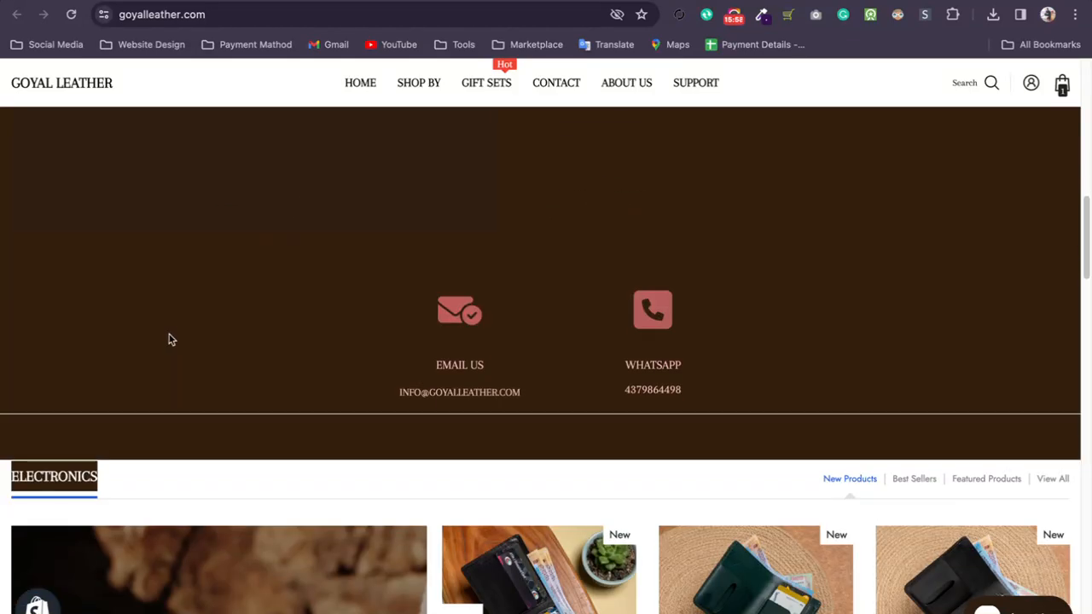
pyautogui.scroll(-7, 174, 337)
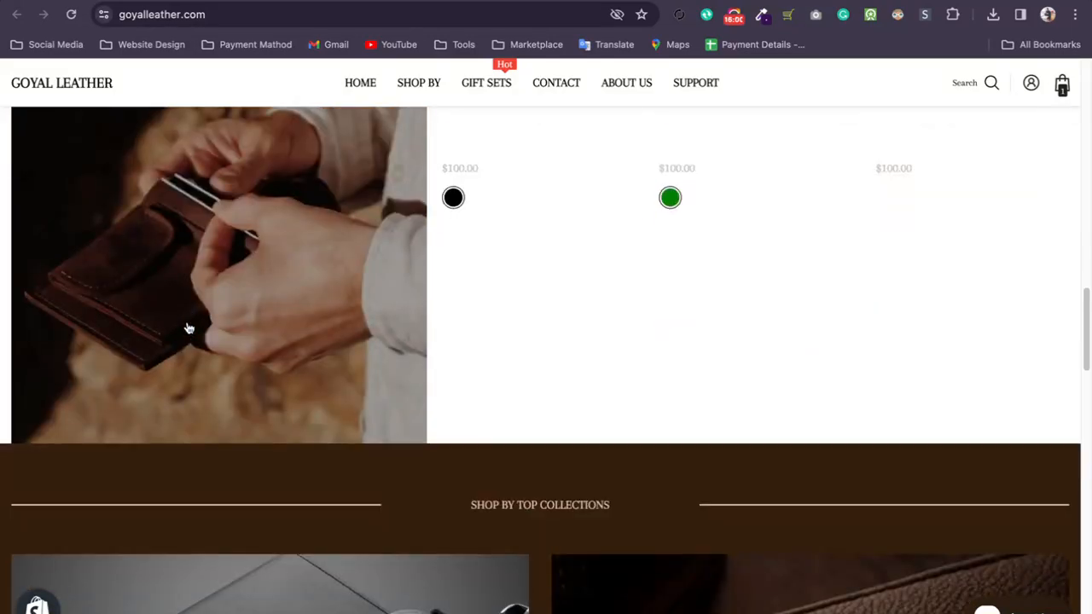
pyautogui.scroll(-18, 188, 329)
# - Capture a full-page screenshot of the Goyal Leather home page with the GoFullPage extension
pyautogui.scroll(10, 468, 364)
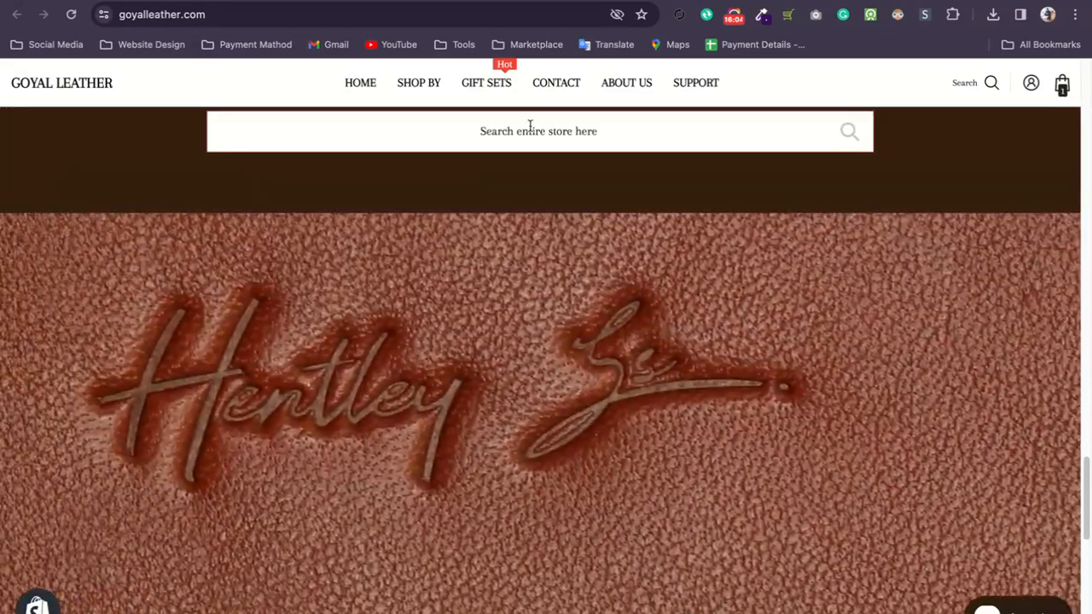
pyautogui.scroll(12, 807, 110)
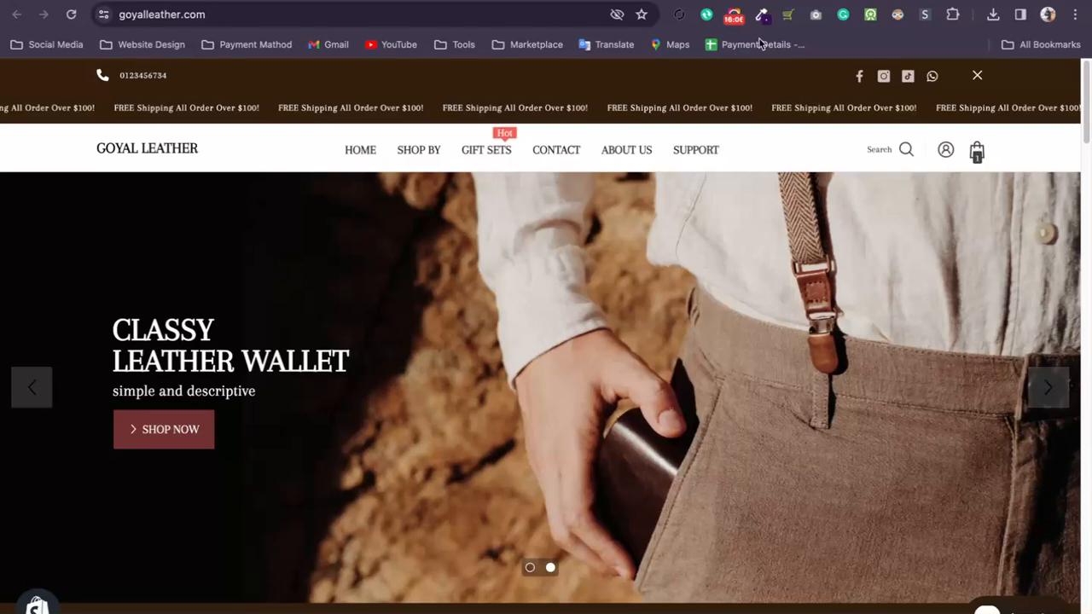
pyautogui.click(816, 15)
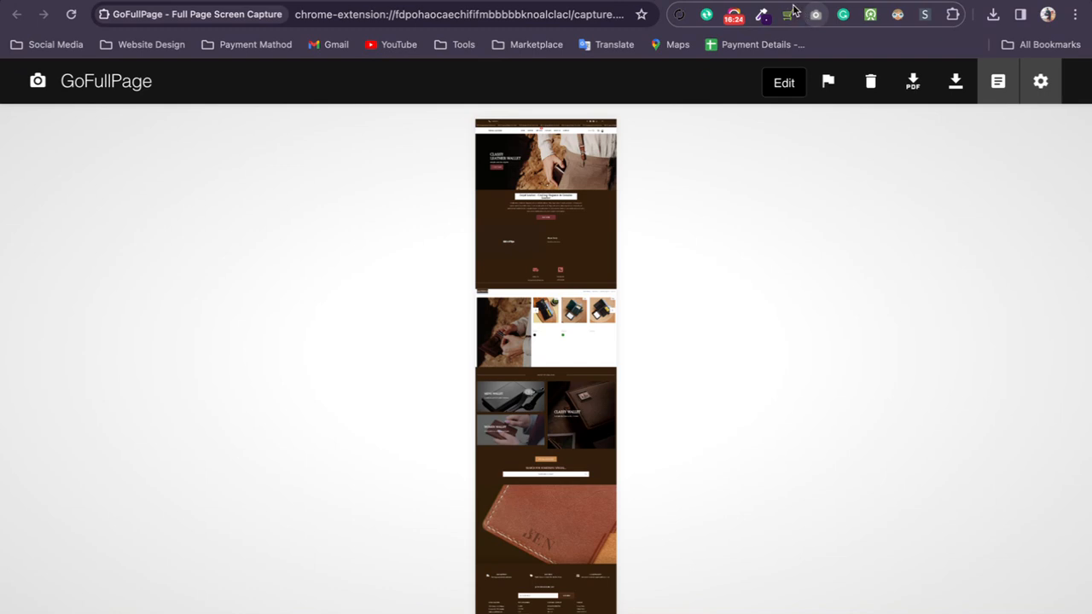
# - Search Google for "goyal leather" in a new browser tab
pyautogui.click(786, 1)
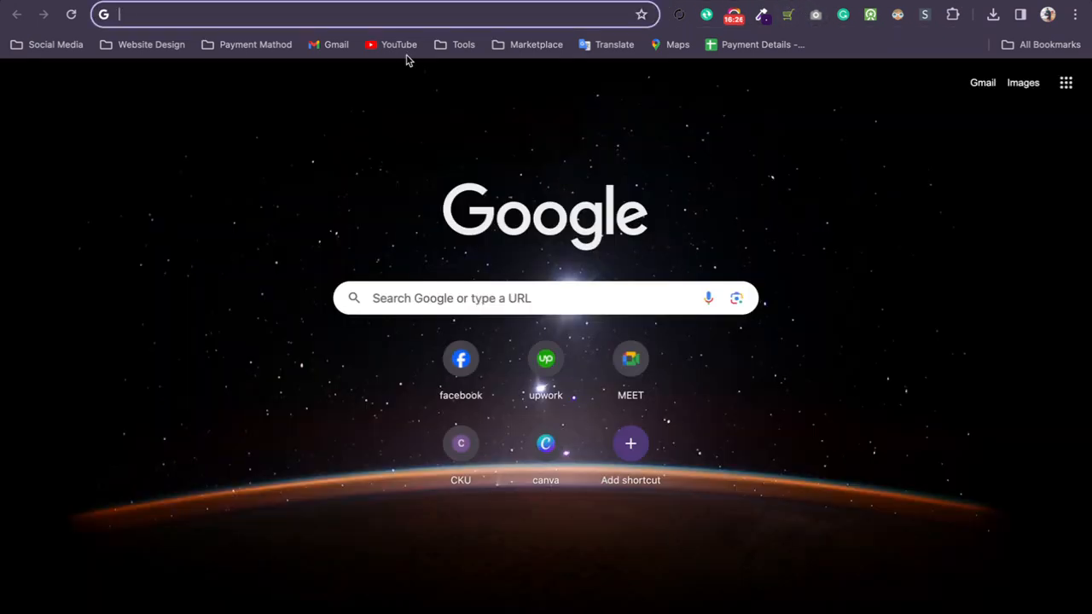
pyautogui.write('g')
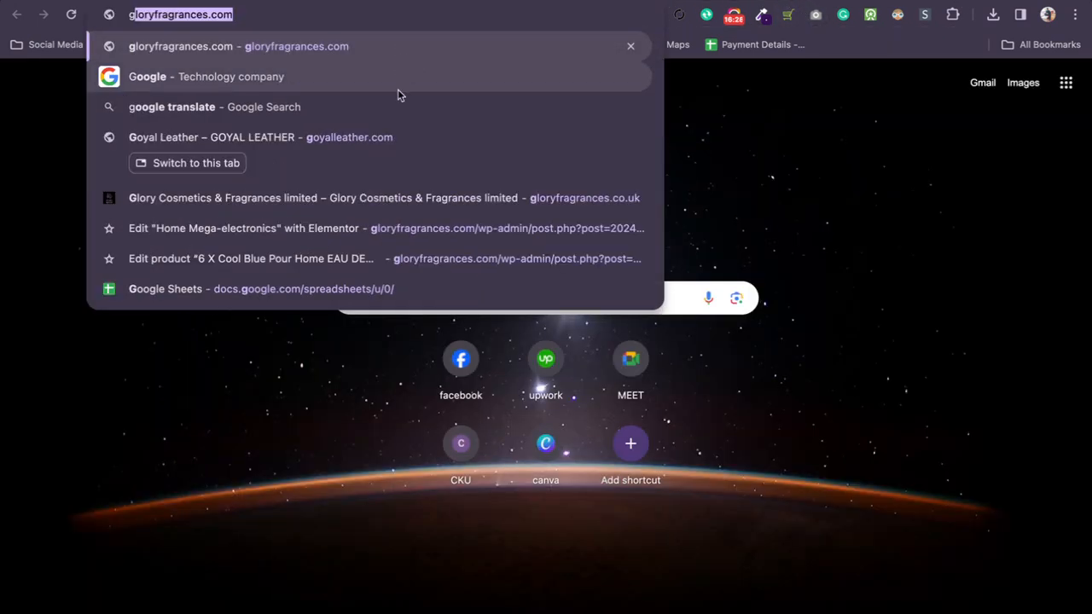
pyautogui.press('Right')
pyautogui.click(421, 304)
pyautogui.write('giyal')
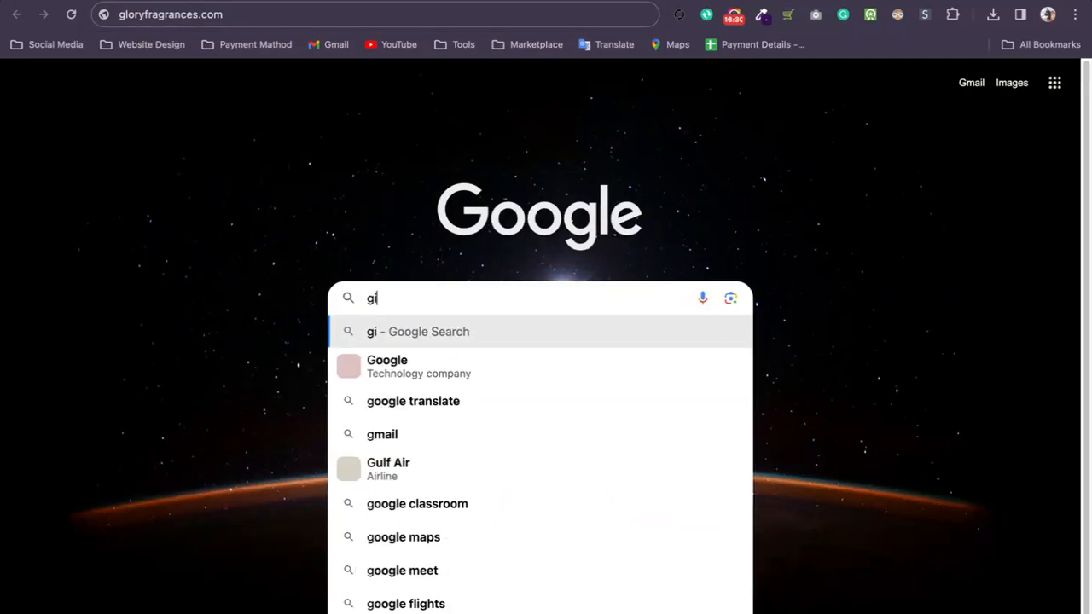
pyautogui.press('BackSpace')
pyautogui.press('BackSpace')
pyautogui.press('BackSpace')
pyautogui.press('BackSpace')
pyautogui.press('BackSpace')
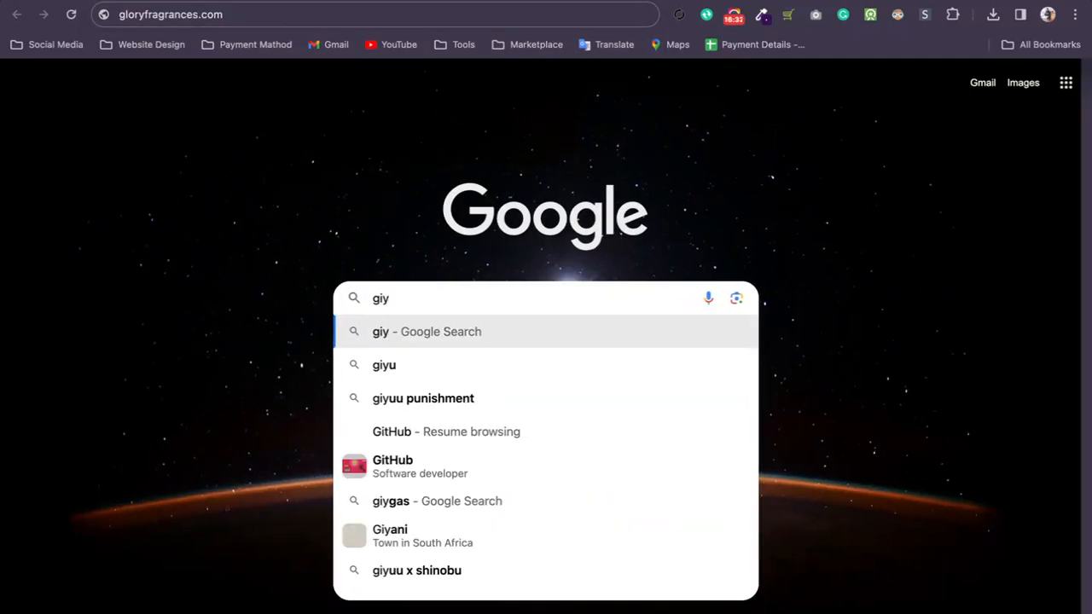
pyautogui.write('goyak')
pyautogui.press('BackSpace')
pyautogui.write('l let')
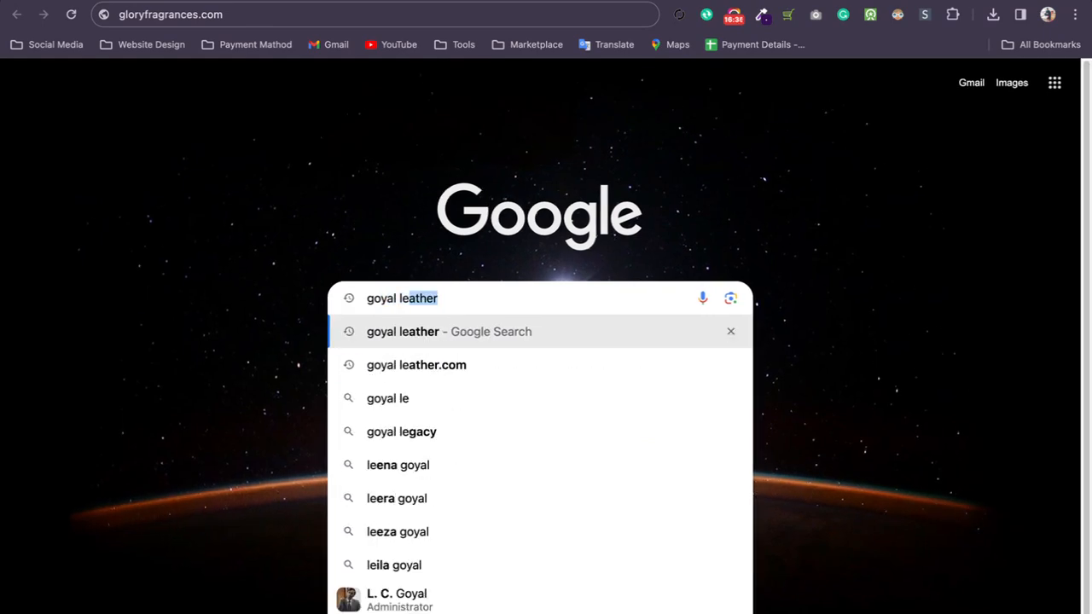
pyautogui.press('BackSpace')
pyautogui.rightClick(409, 298)
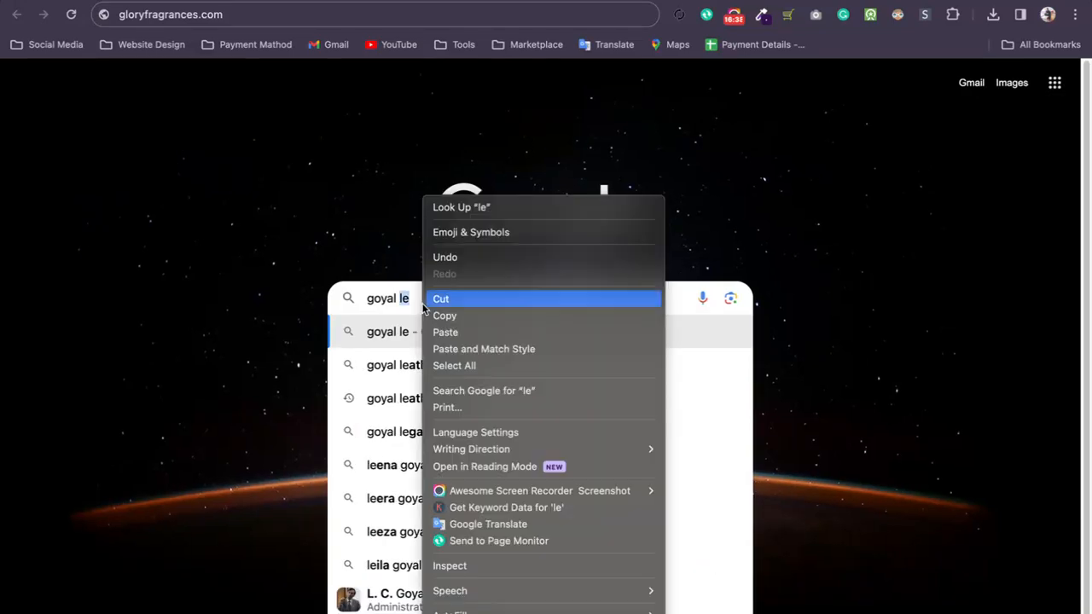
pyautogui.click(377, 370)
# - Open the goyal.com.bd site from the search results and look through the posts on its Blog page
pyautogui.click(227, 247)
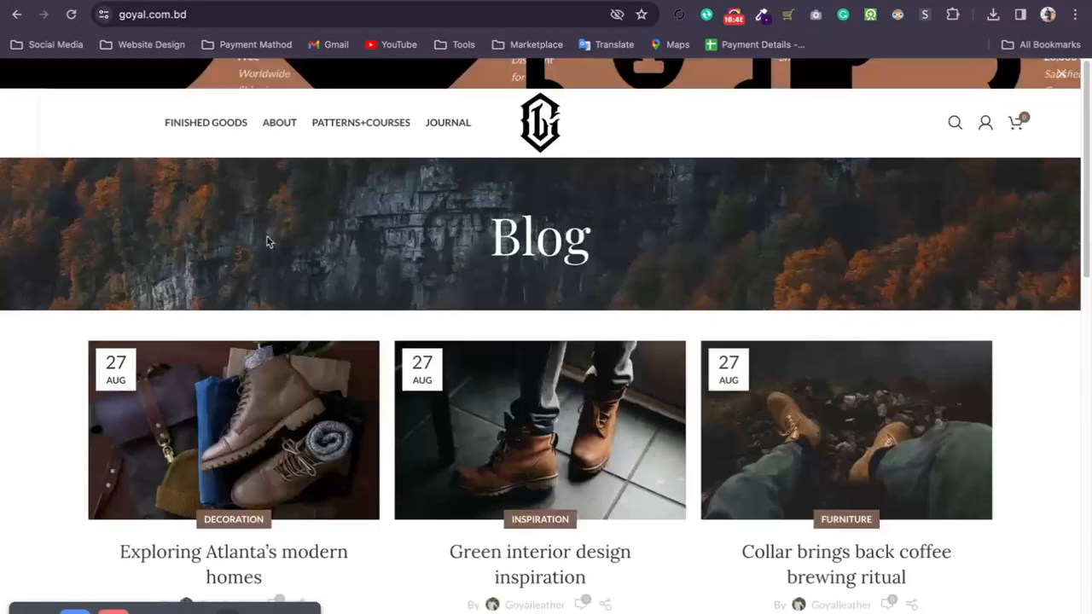
pyautogui.scroll(-6, 439, 304)
pyautogui.scroll(-5, 439, 304)
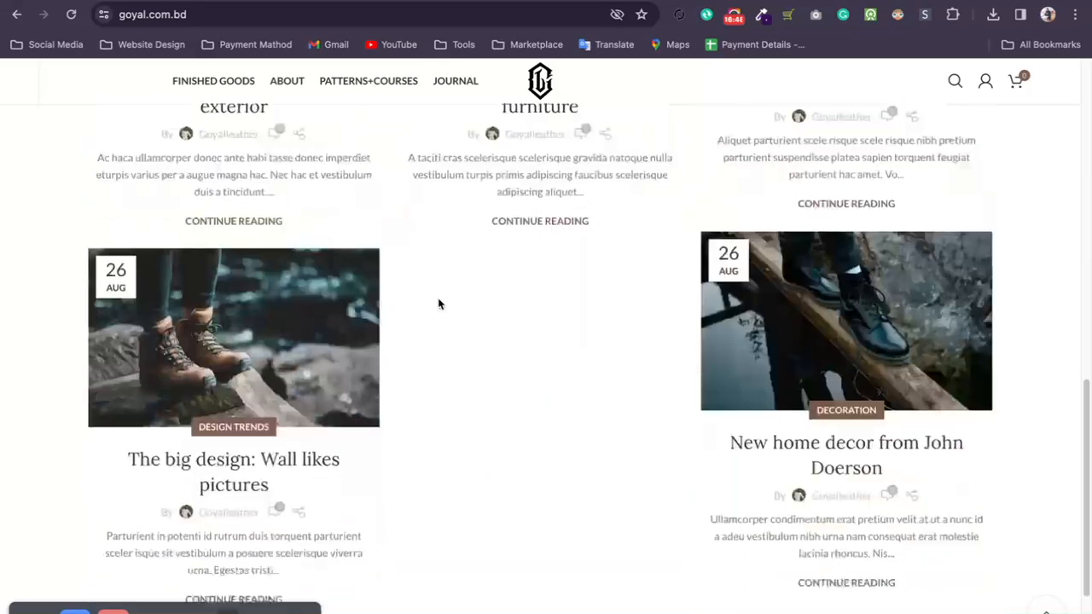
pyautogui.scroll(12, 465, 331)
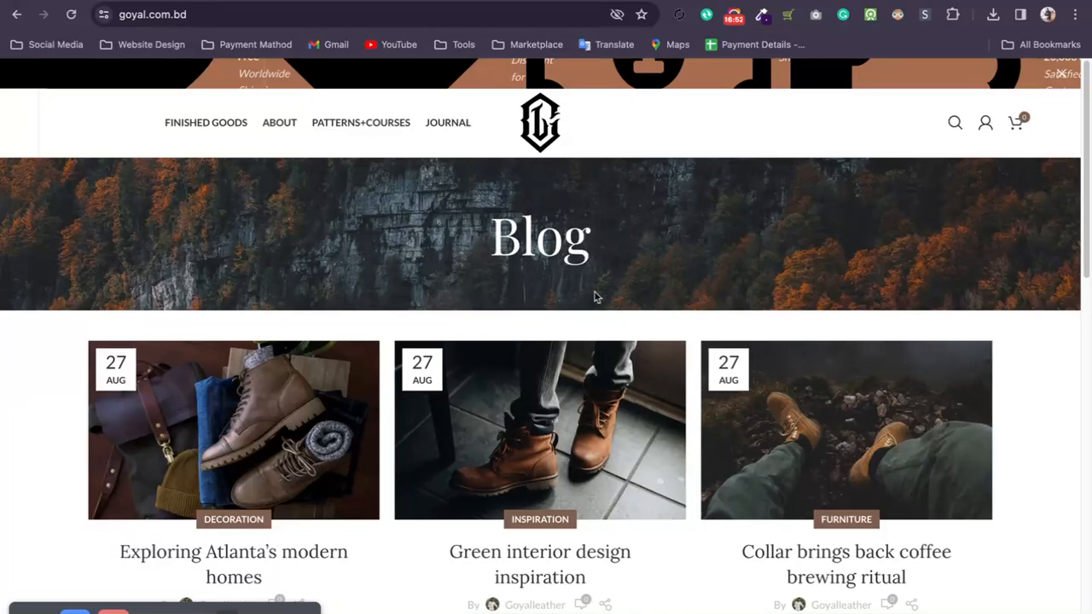
# - Open the Finished Goods shop page on goyal.com.bd and look through its product categories, price and stock filters, and wallet listings
pyautogui.scroll(-10, 641, 468)
pyautogui.scroll(10, 402, 415)
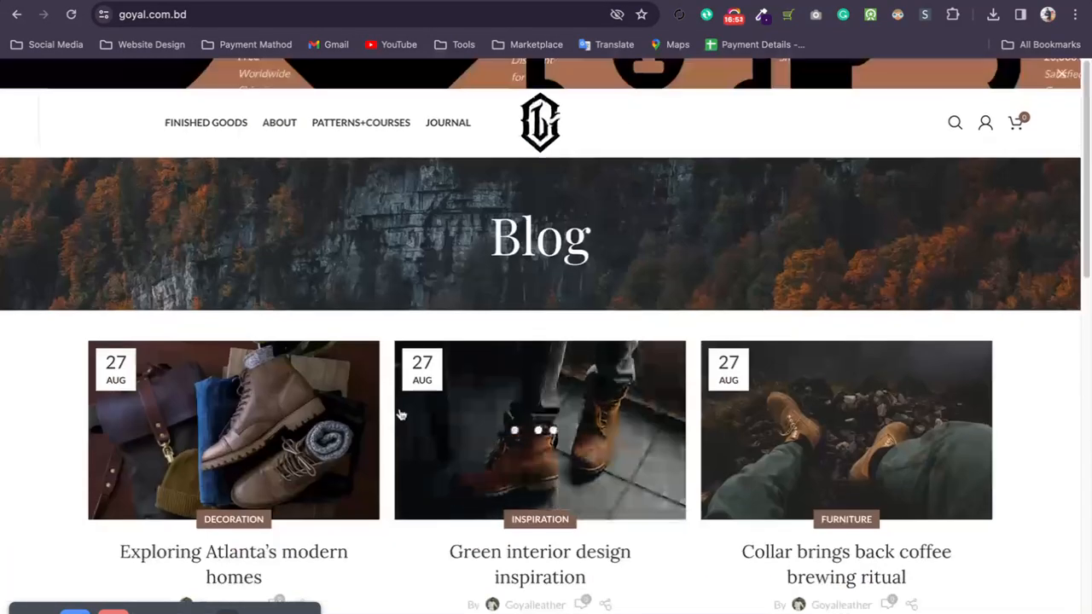
pyautogui.click(212, 128)
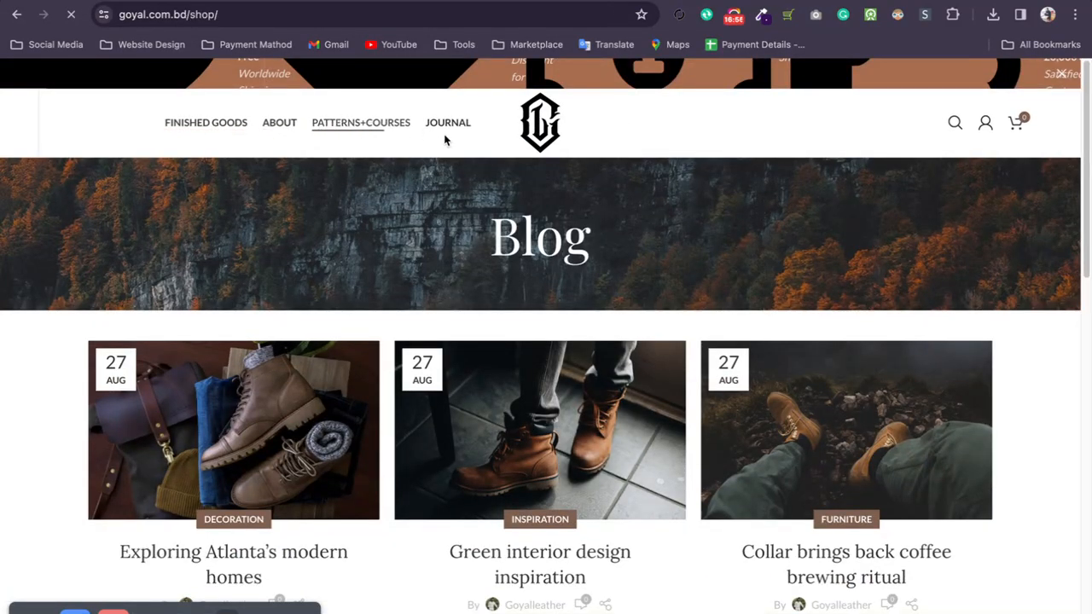
pyautogui.scroll(-2, 557, 387)
pyautogui.scroll(-5, 557, 386)
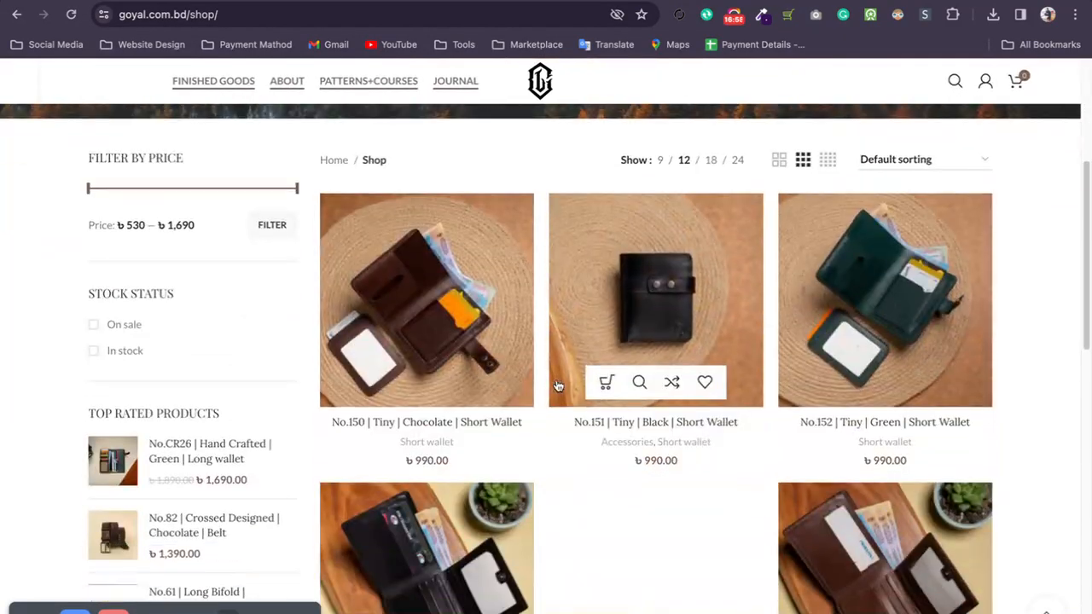
pyautogui.scroll(-15, 324, 410)
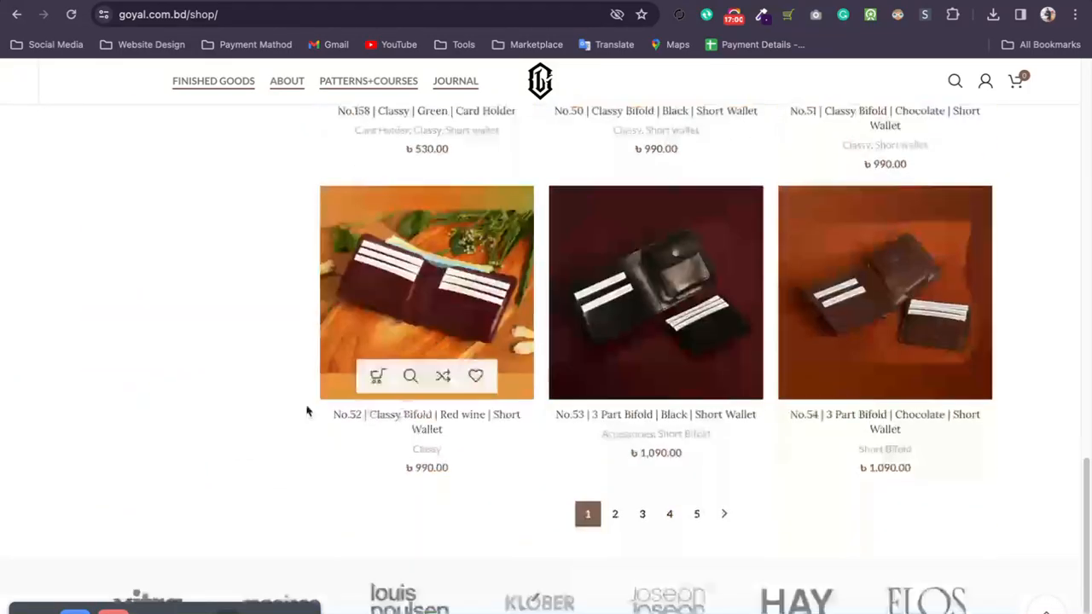
pyautogui.scroll(20, 283, 398)
pyautogui.scroll(3, 283, 397)
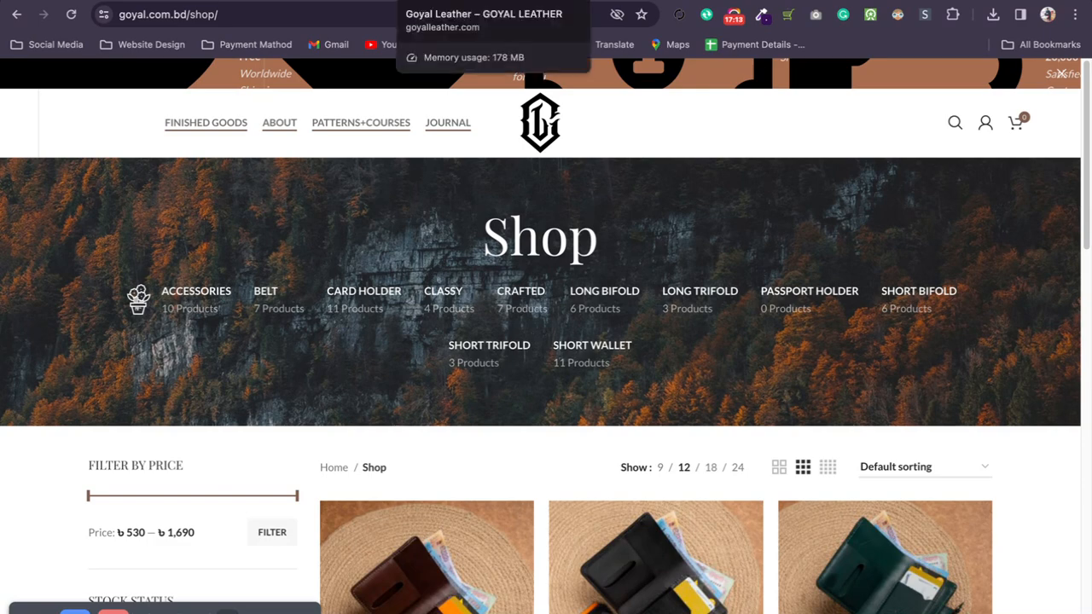
# - Glance at the Goyal Leather Shopify admin home, return to the goyal.com.bd tab, reload its Finished Goods page and review the filters and product grid
pyautogui.click(323, 2)
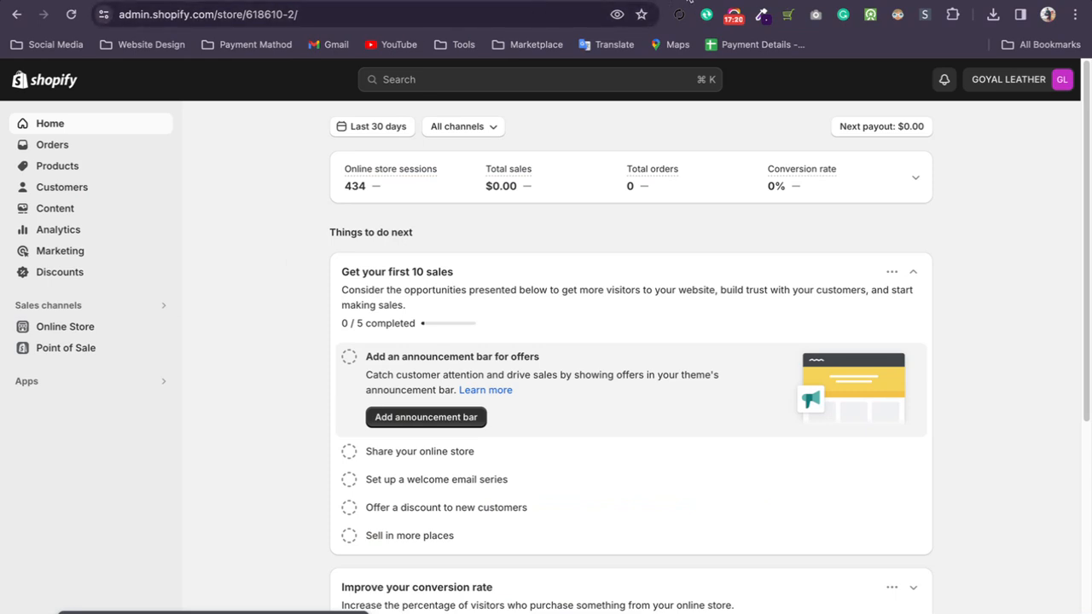
pyautogui.click(689, 2)
pyautogui.click(842, 2)
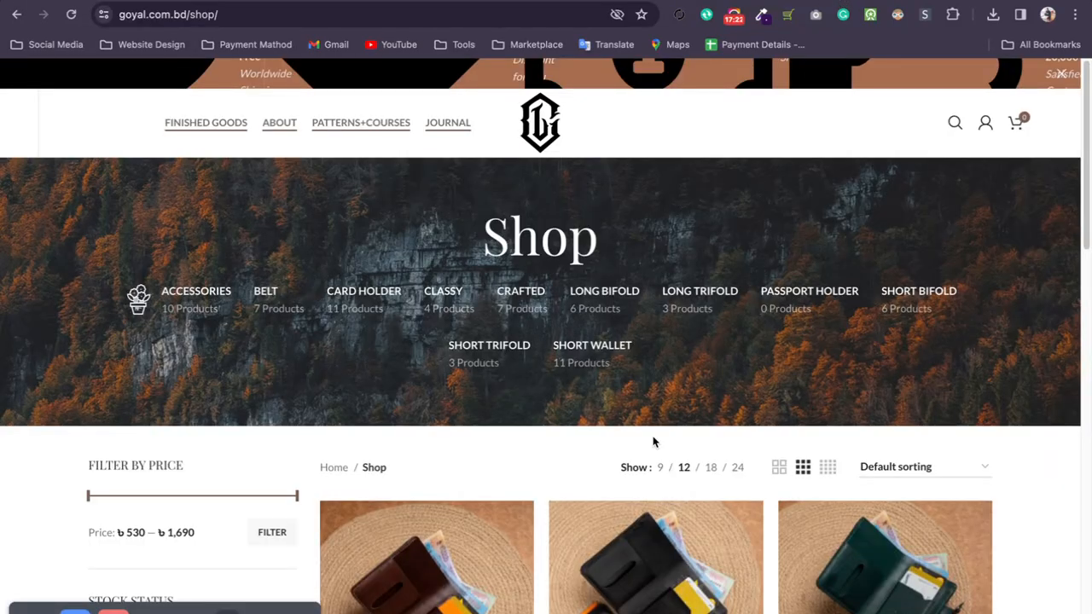
pyautogui.scroll(-5, 652, 442)
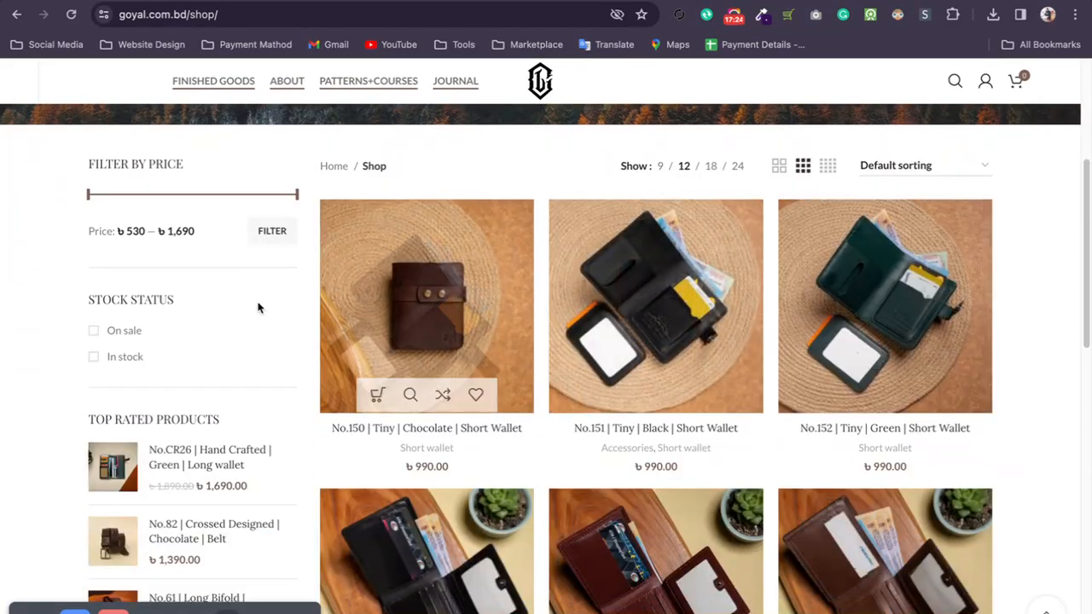
pyautogui.scroll(5, 326, 283)
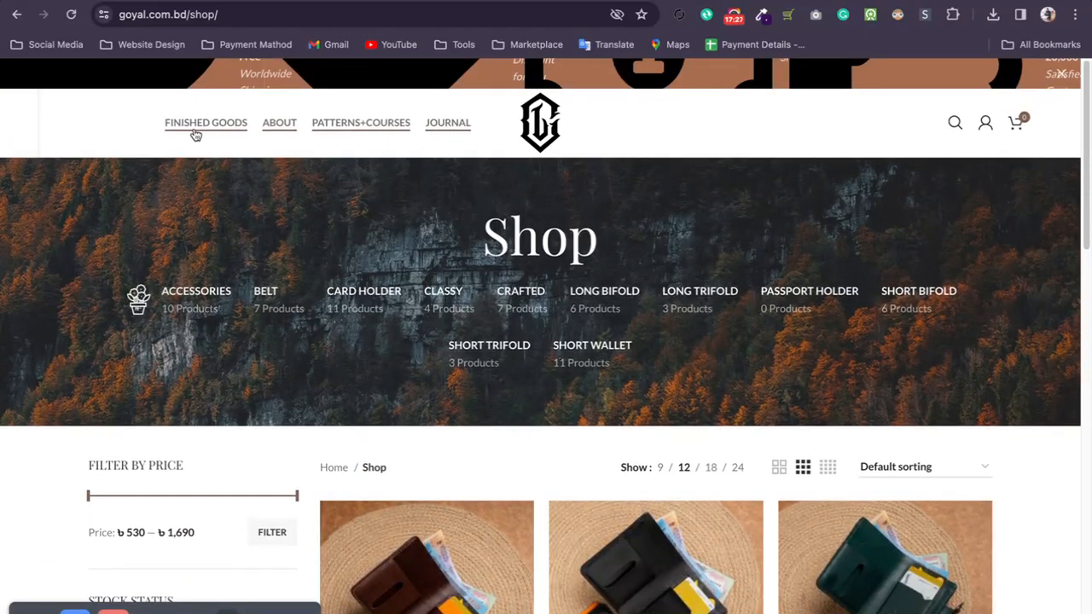
pyautogui.click(197, 134)
pyautogui.scroll(-15, 505, 396)
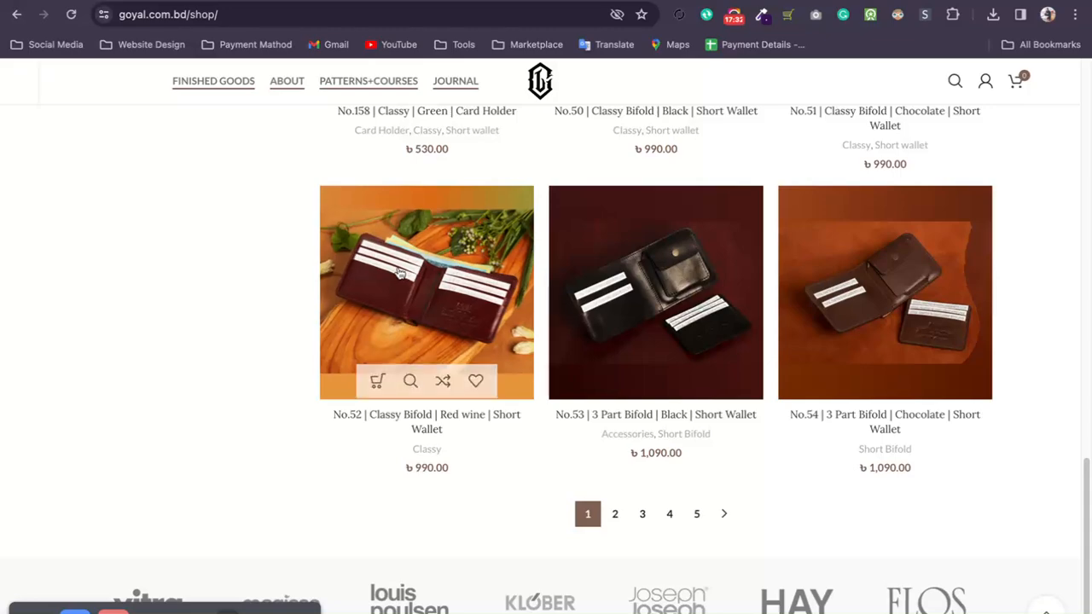
# - Open the No.154 Multipurpose Bifold Redwine wallet from the shop page and review its details, description and related products
pyautogui.scroll(15, 297, 305)
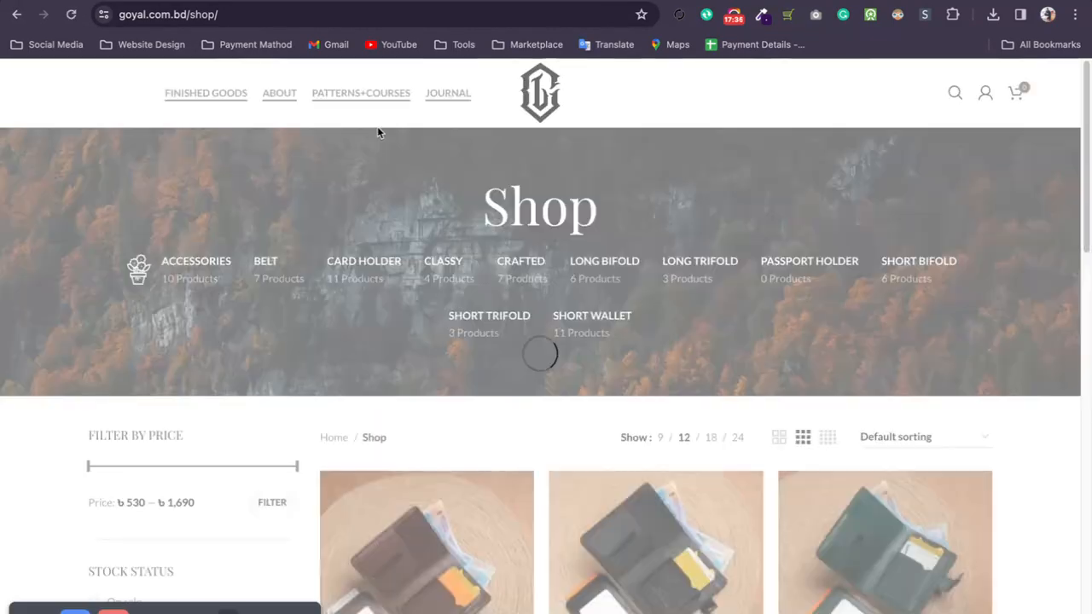
pyautogui.scroll(-5, 571, 306)
pyautogui.scroll(-2, 571, 306)
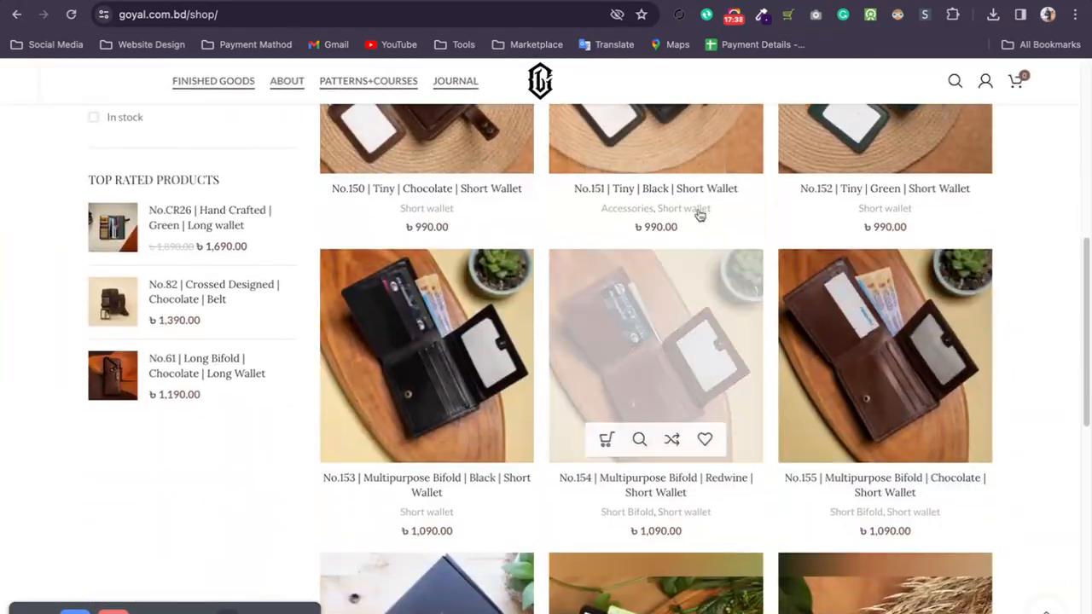
pyautogui.click(648, 360)
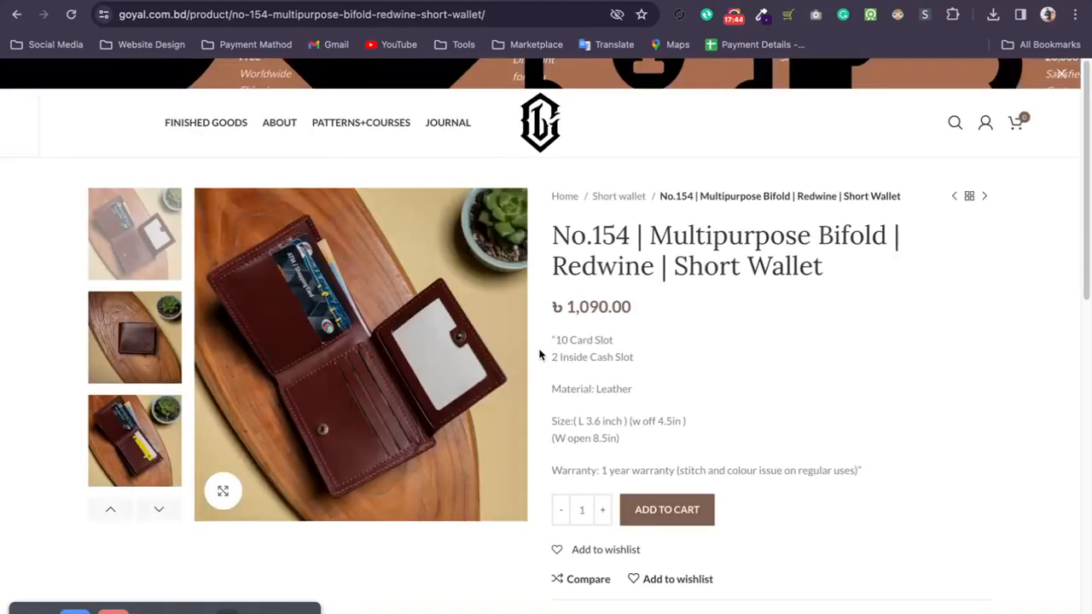
pyautogui.scroll(1, 175, 389)
pyautogui.scroll(-10, 731, 267)
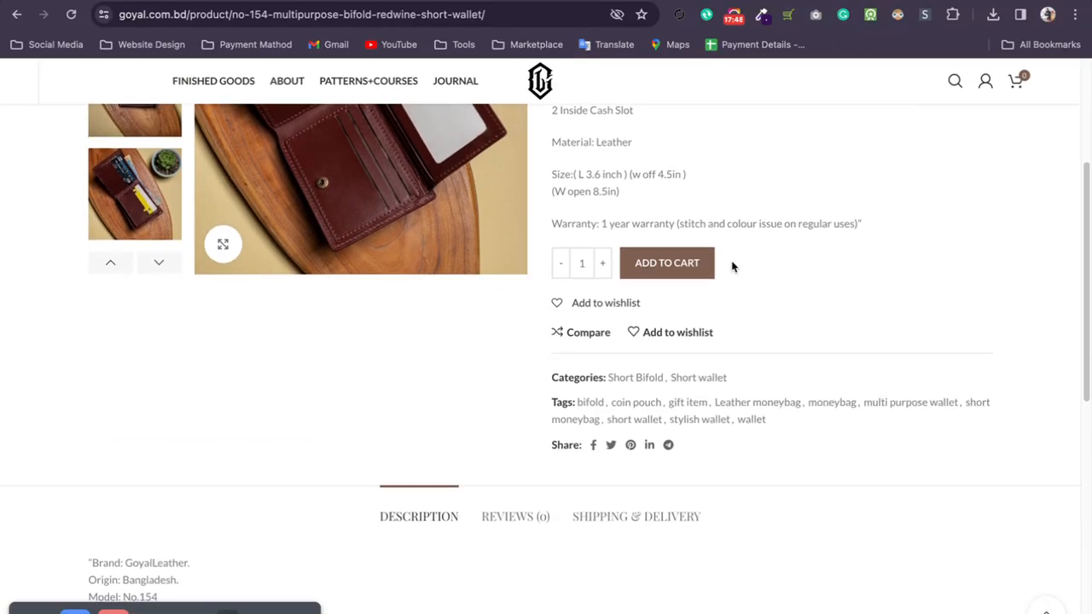
pyautogui.scroll(-1, 731, 267)
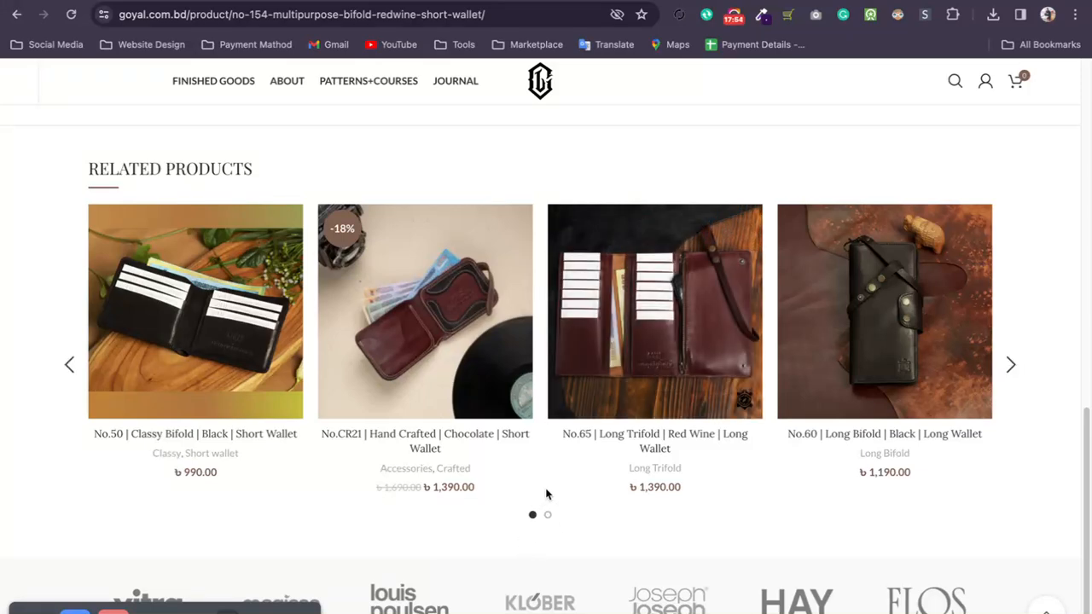
pyautogui.scroll(3, 546, 494)
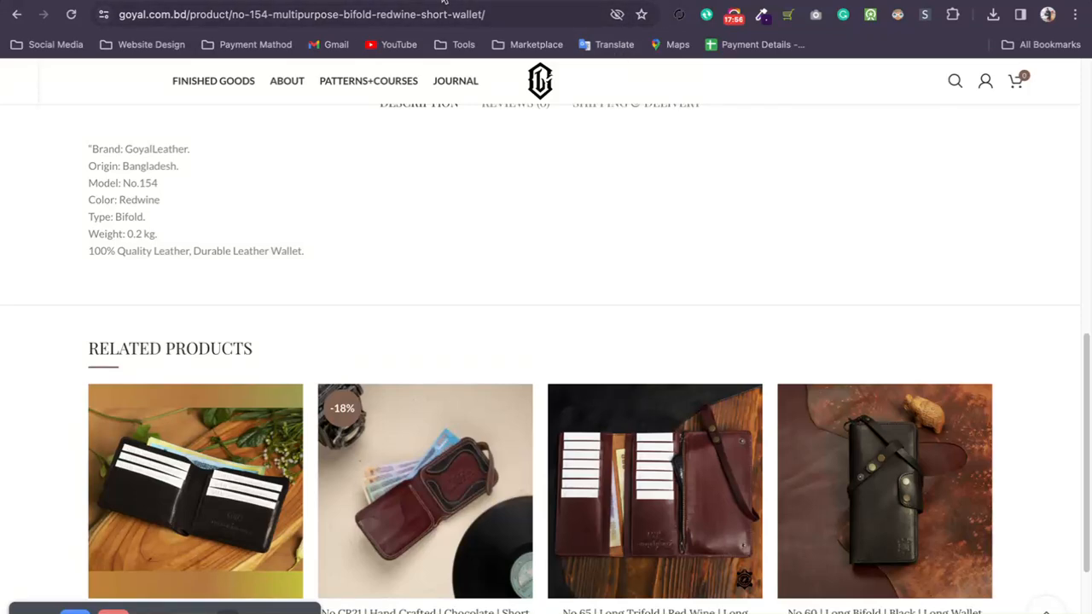
# - Switch to the Shopify admin and examine the store's list of product collections
pyautogui.click(638, 1)
pyautogui.click(47, 166)
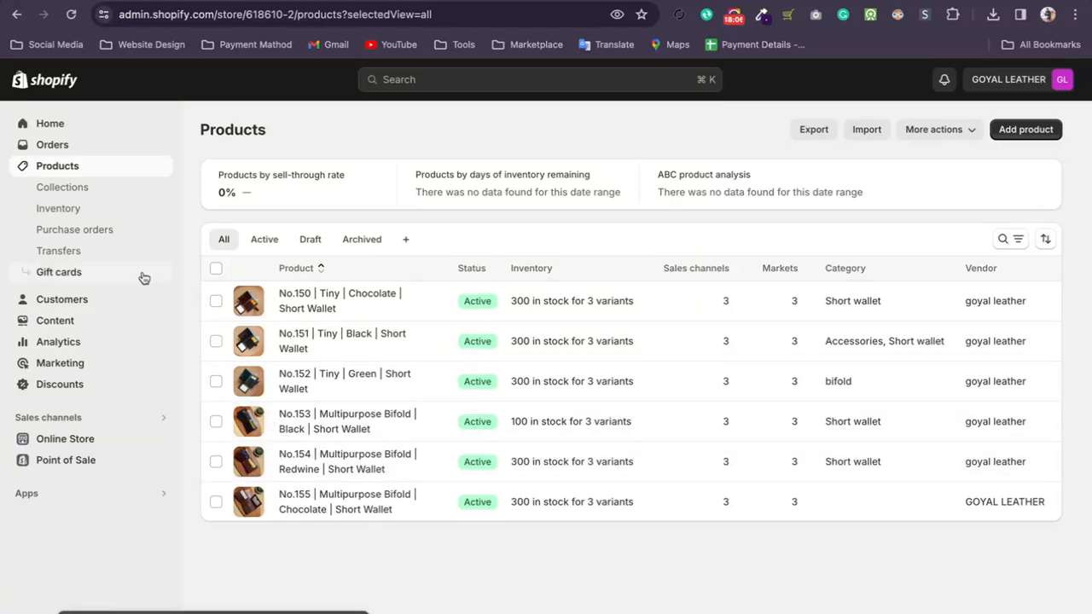
pyautogui.click(60, 187)
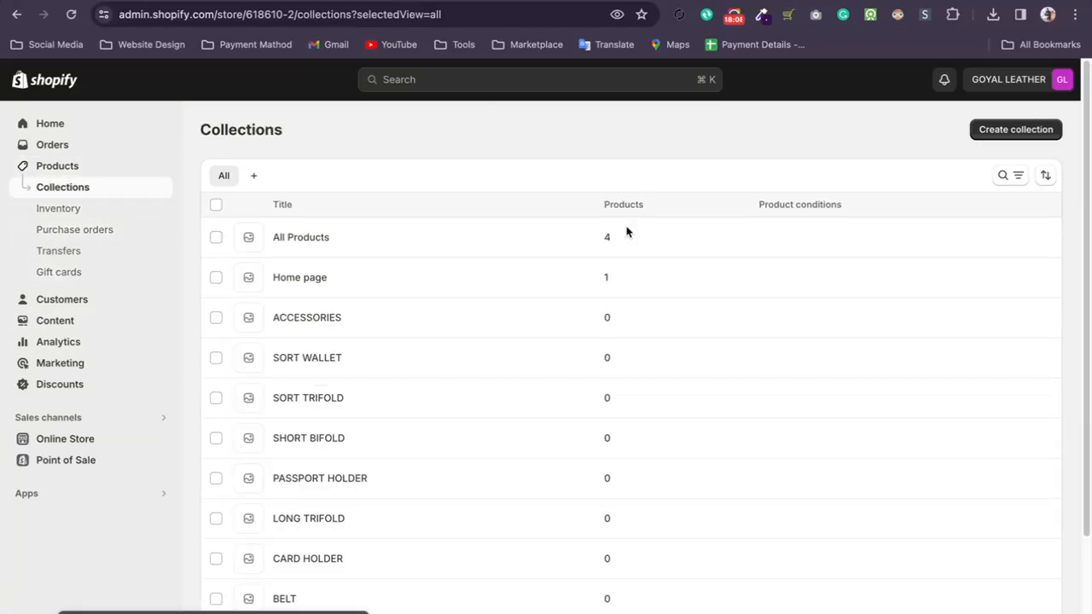
pyautogui.scroll(-3, 563, 285)
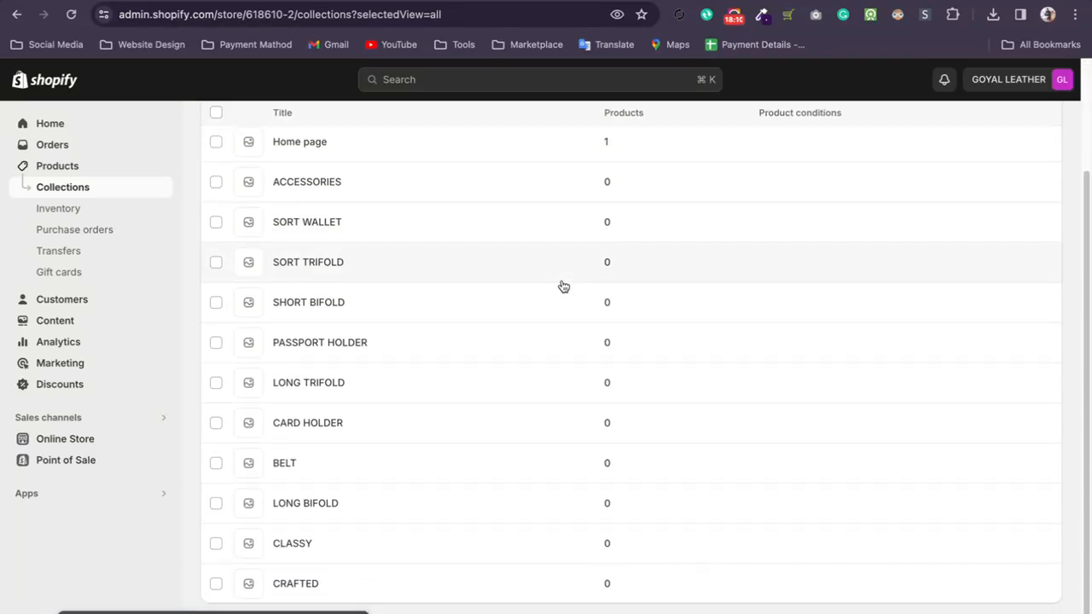
pyautogui.scroll(3, 563, 286)
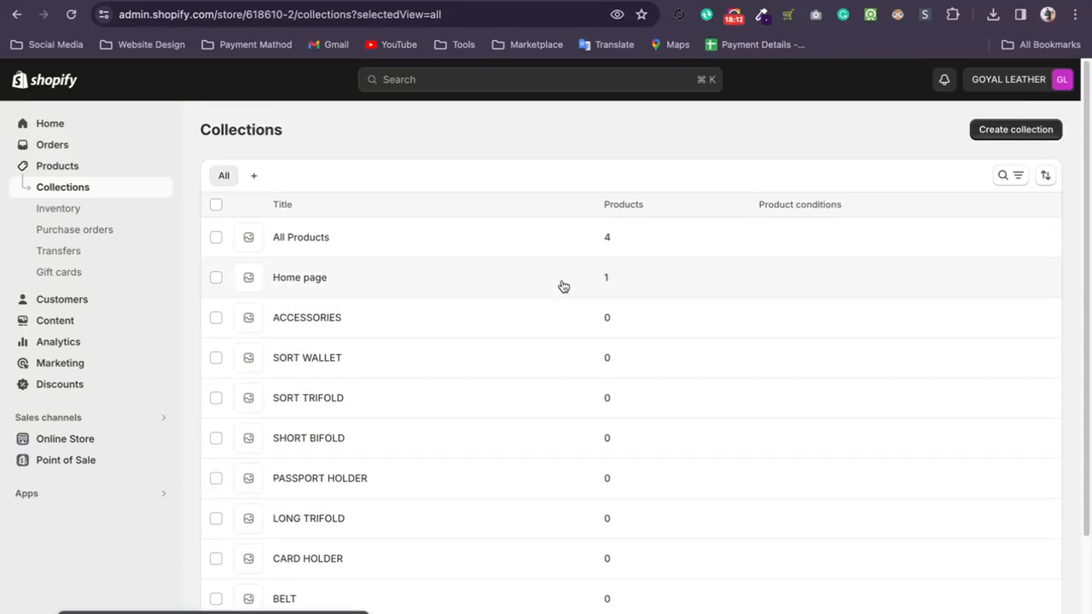
pyautogui.scroll(-1, 558, 288)
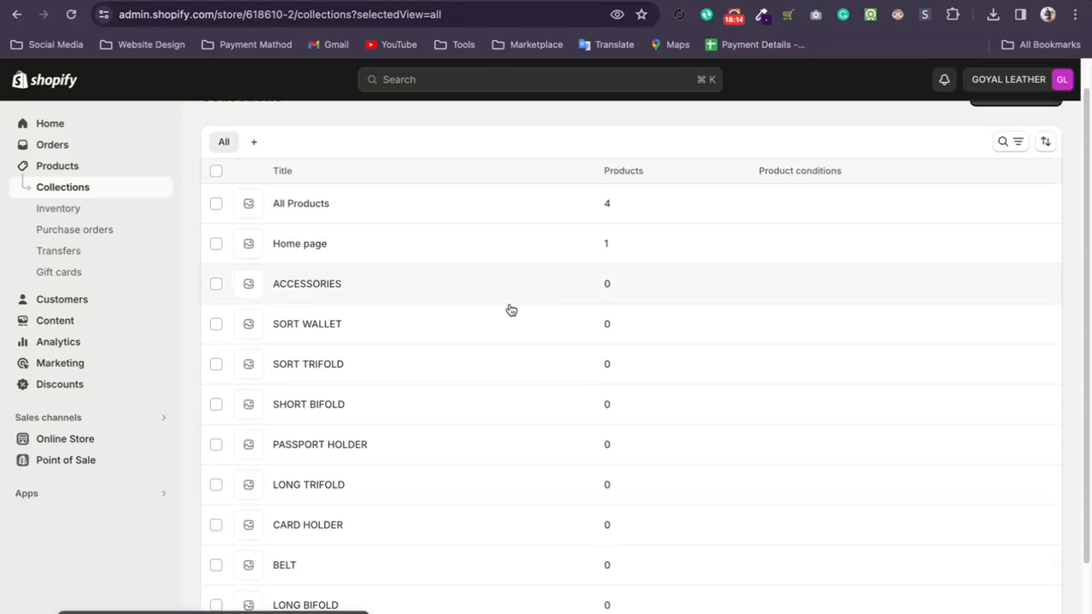
pyautogui.scroll(-3, 362, 444)
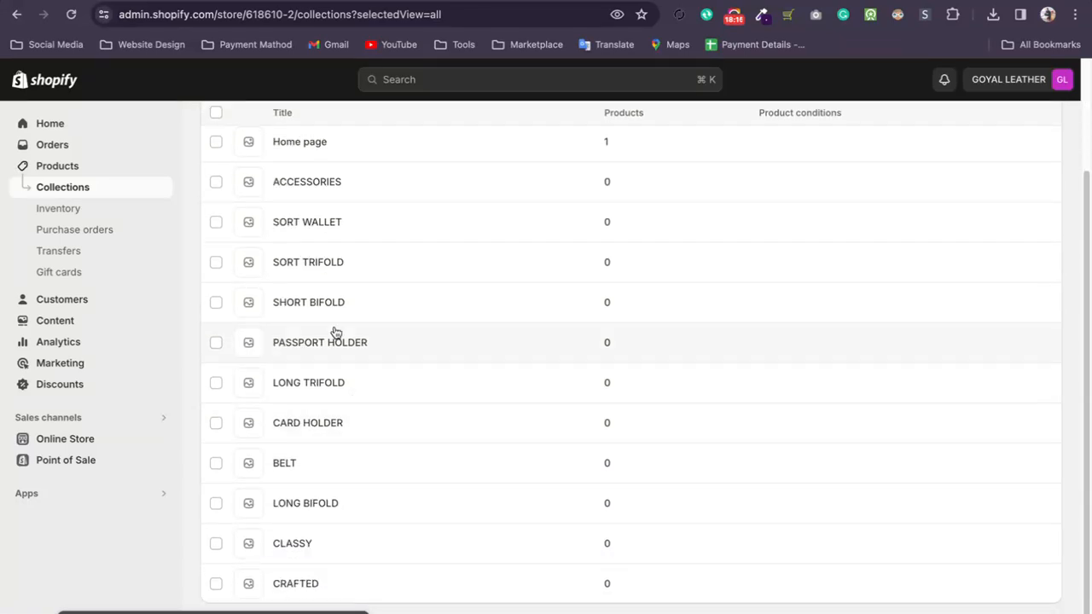
pyautogui.scroll(1, 297, 334)
pyautogui.scroll(1, 256, 316)
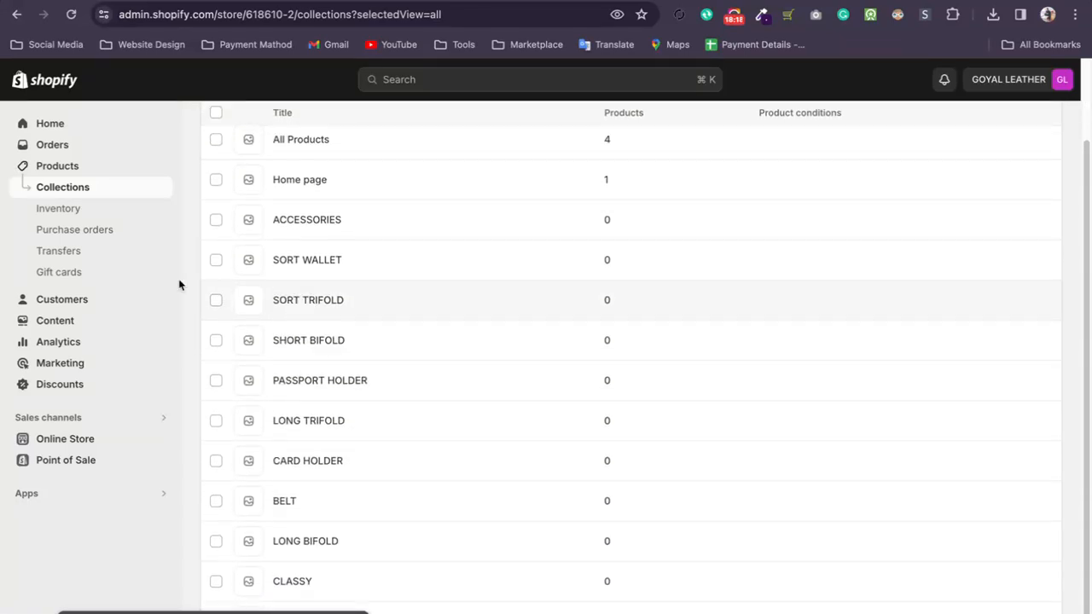
# - Compare the store's collections list with the product variants and stock quantities in the inventory
pyautogui.click(71, 166)
pyautogui.click(69, 187)
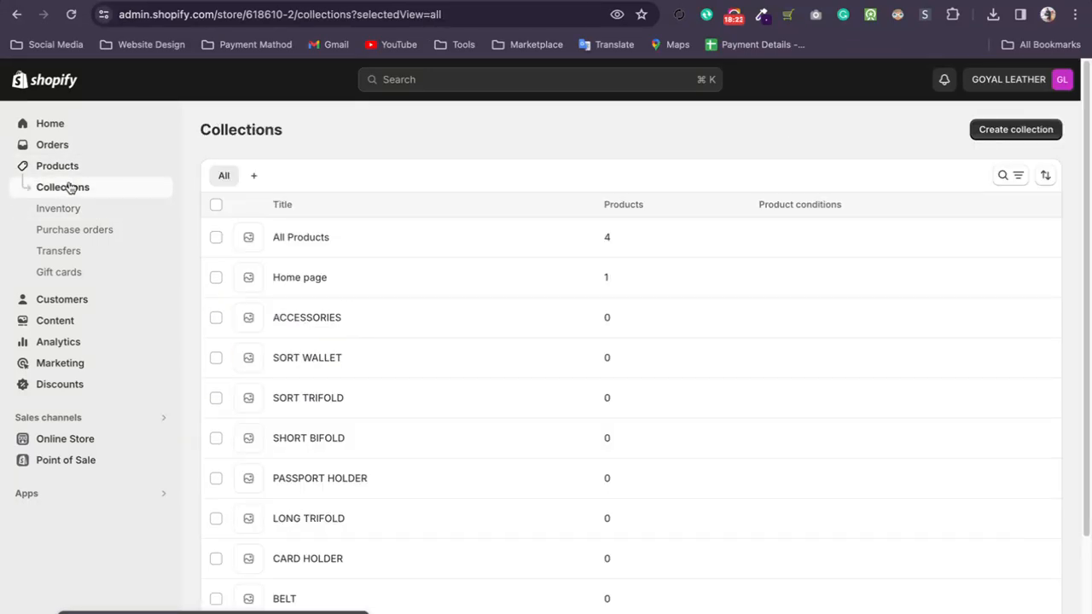
pyautogui.click(122, 215)
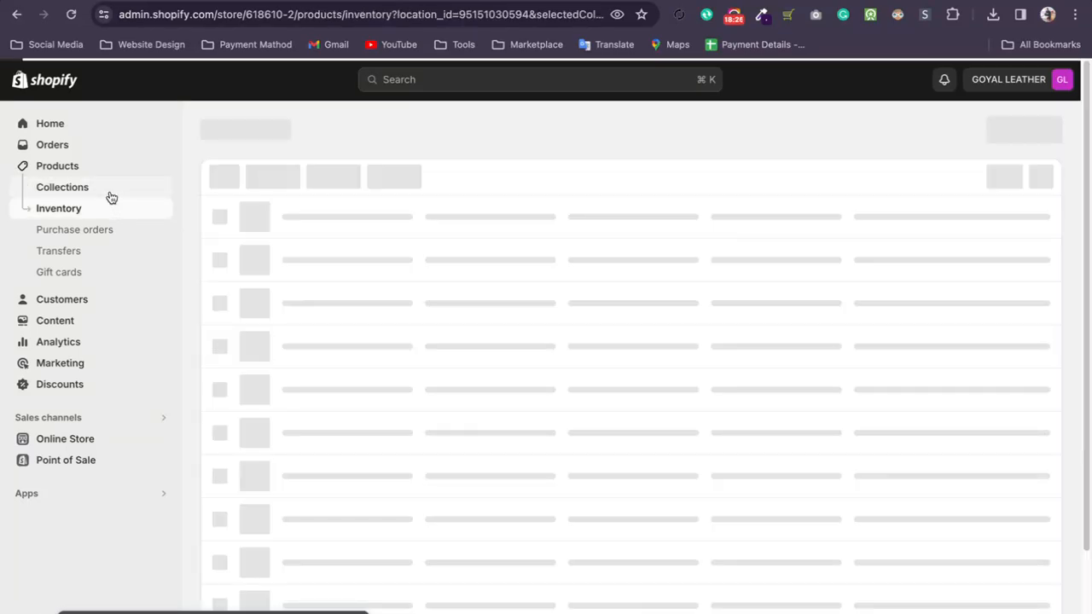
pyautogui.click(109, 196)
pyautogui.scroll(-2, 109, 195)
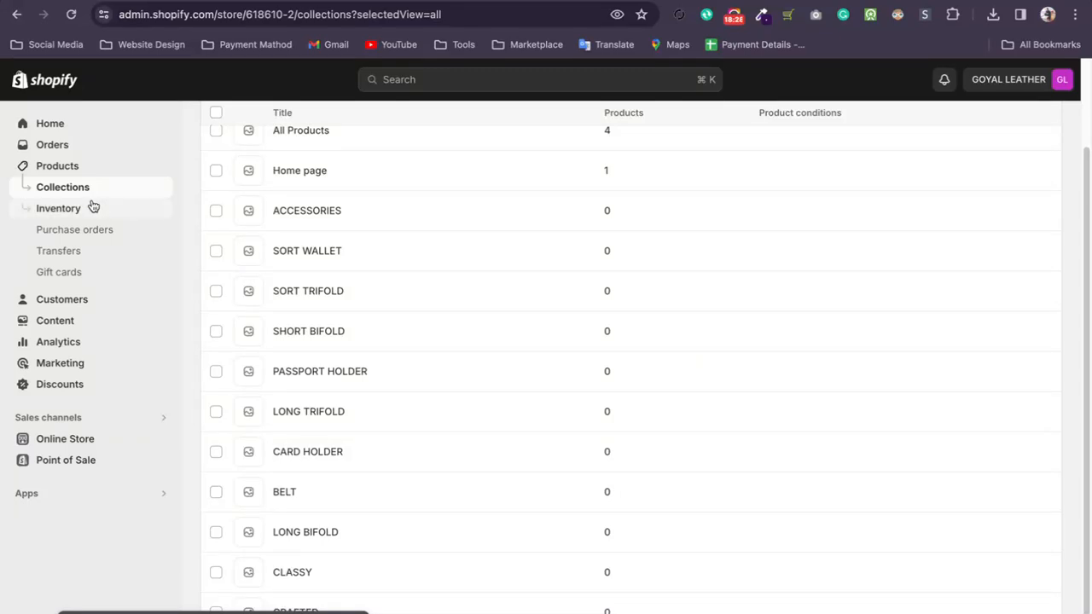
pyautogui.click(94, 206)
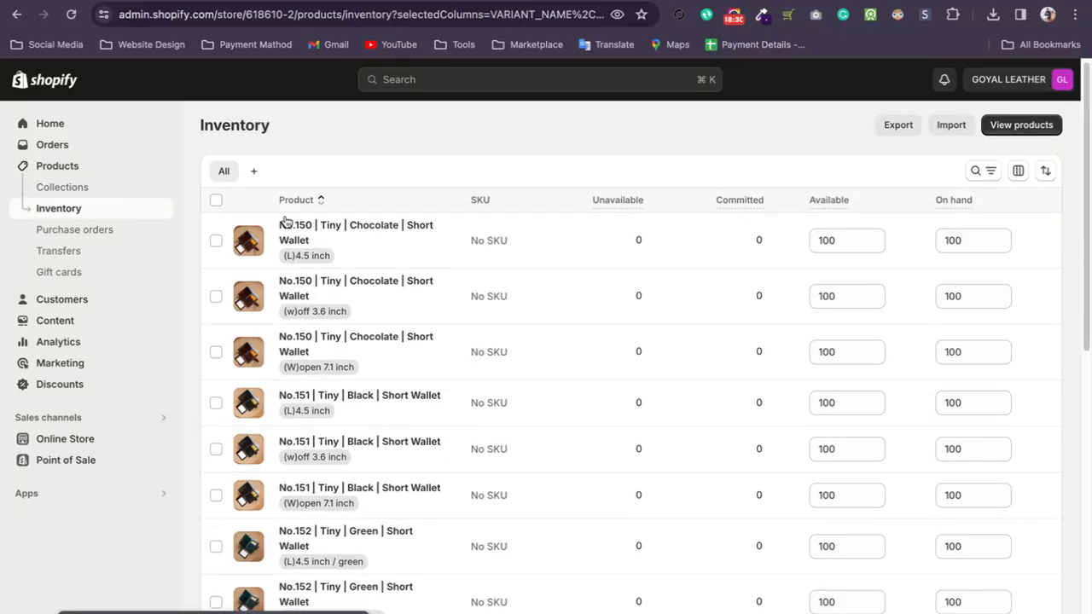
pyautogui.scroll(-2, 315, 205)
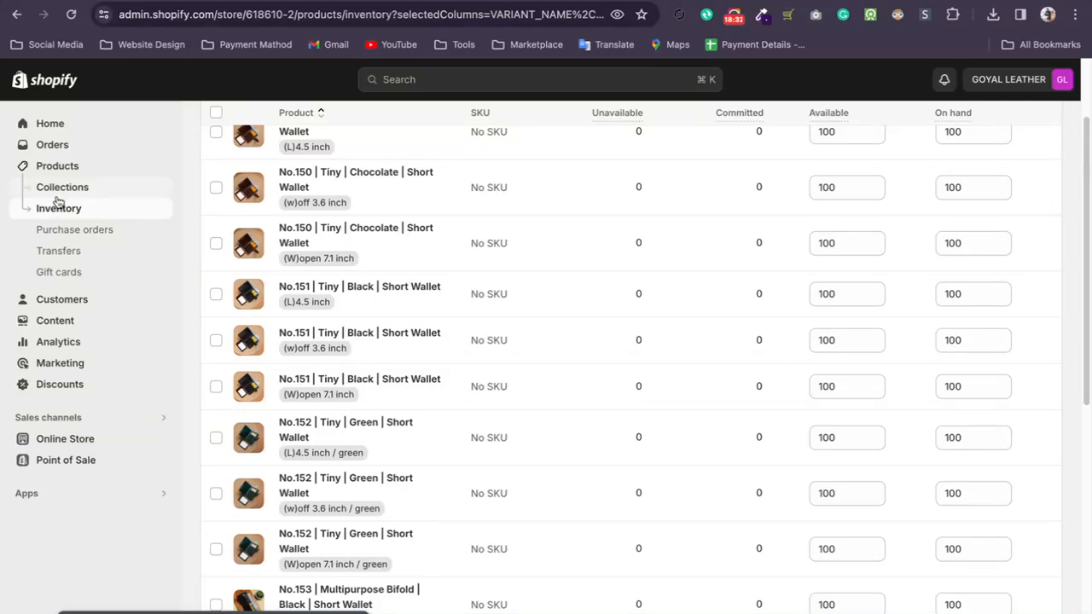
pyautogui.scroll(3, 175, 205)
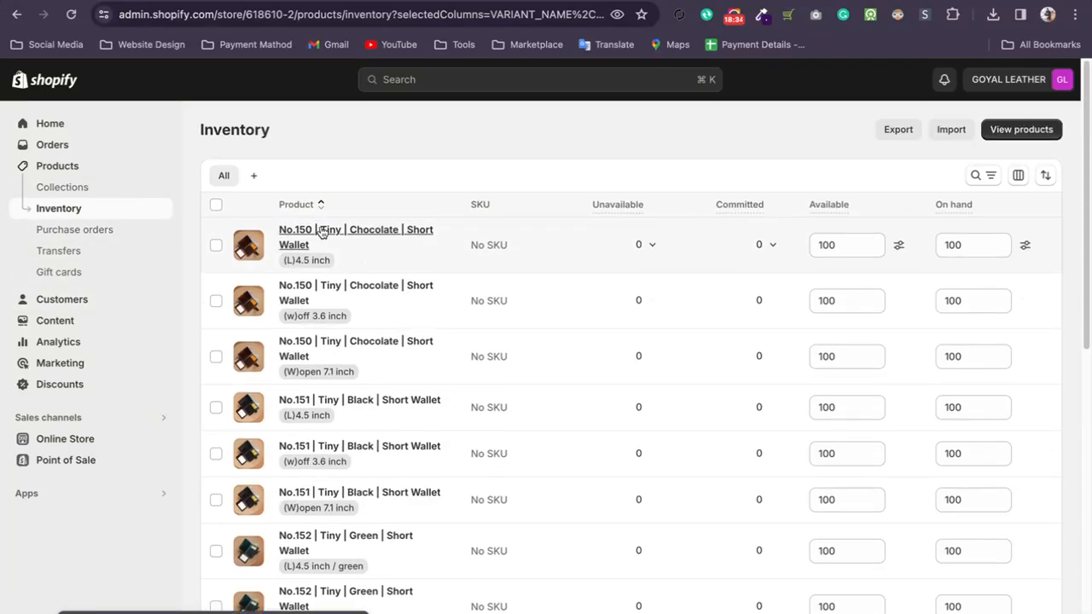
pyautogui.click(75, 190)
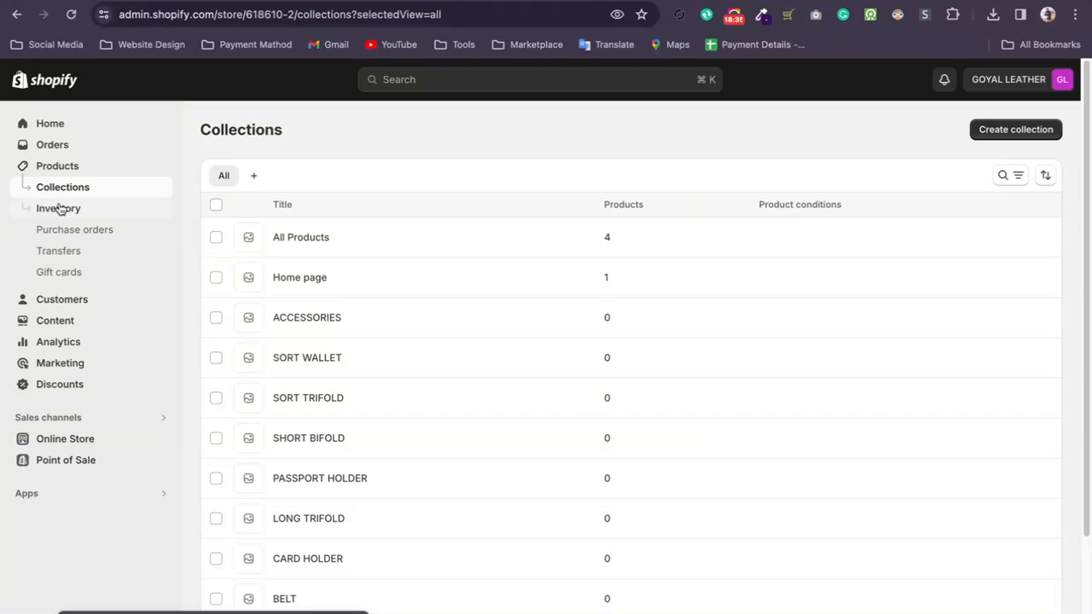
pyautogui.click(59, 209)
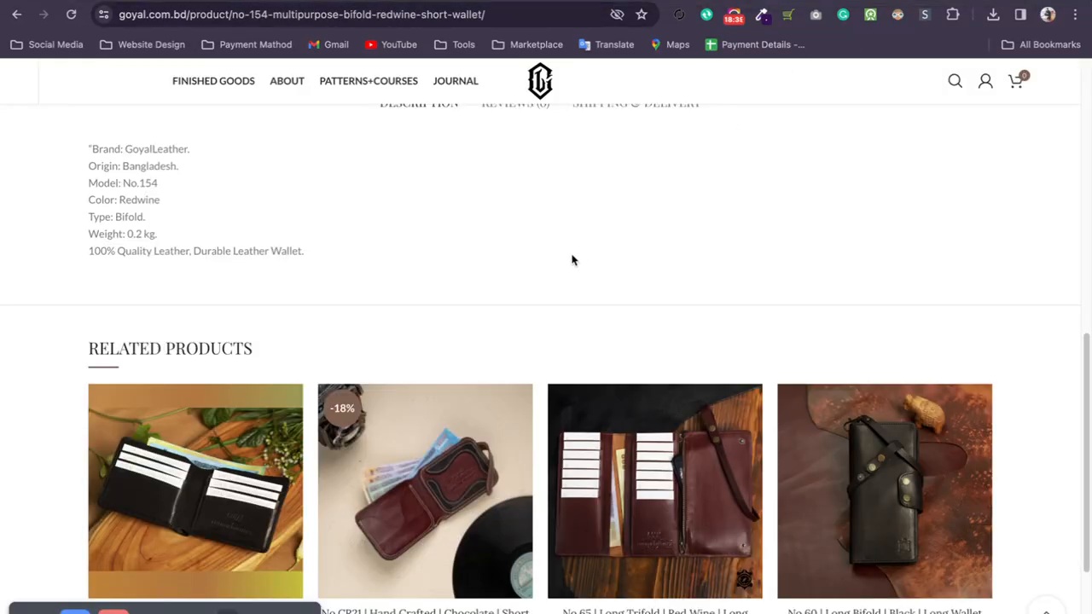
# - On the goyal.com.bd site, open the related product No.CR21 Hand Crafted Chocolate Short Wallet and highlight its title
pyautogui.scroll(-2, 574, 260)
pyautogui.click(351, 360)
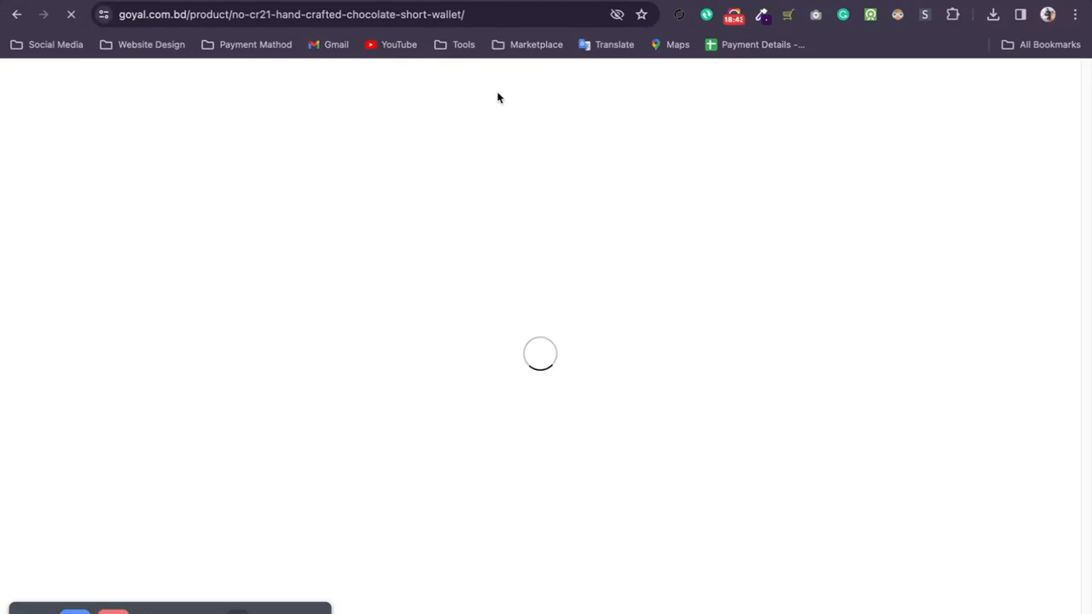
pyautogui.rightClick(489, 256)
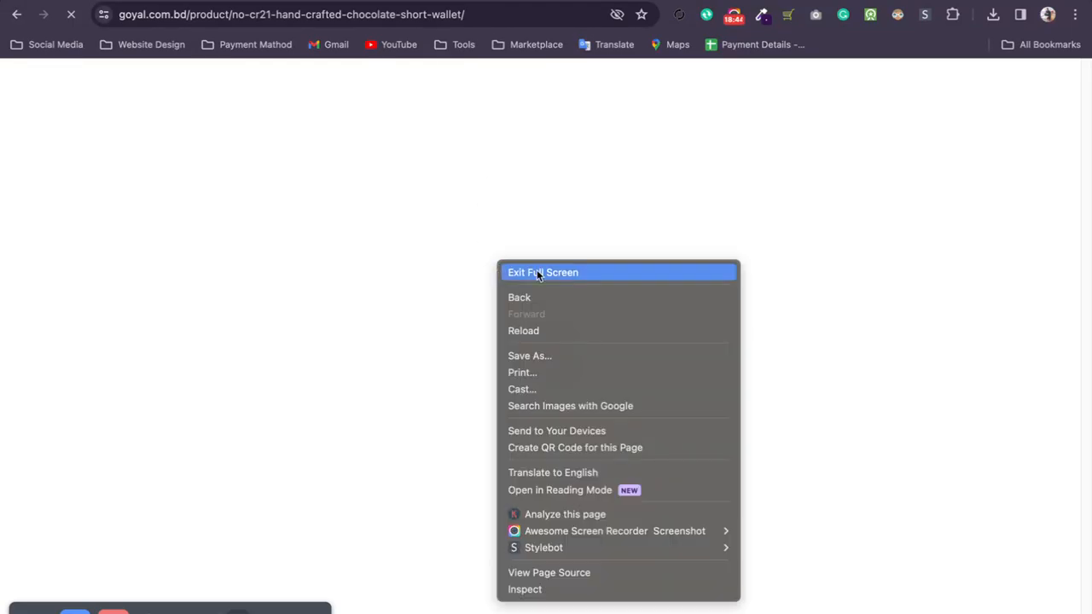
pyautogui.click(810, 217)
pyautogui.moveTo(551, 238); pyautogui.dragTo(731, 268)
pyautogui.rightClick(614, 270)
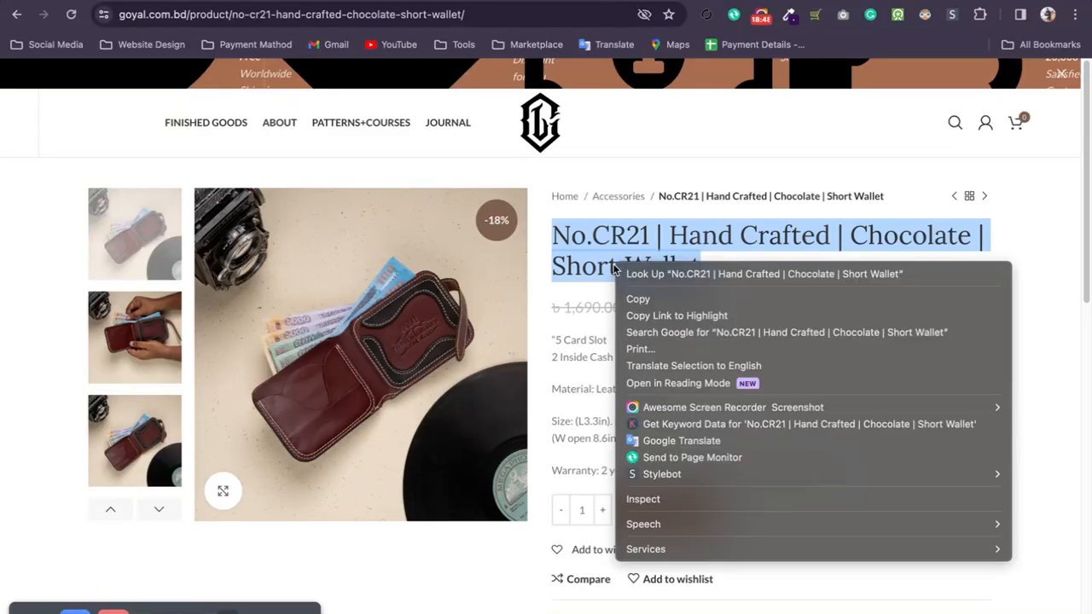
pyautogui.click(618, 174)
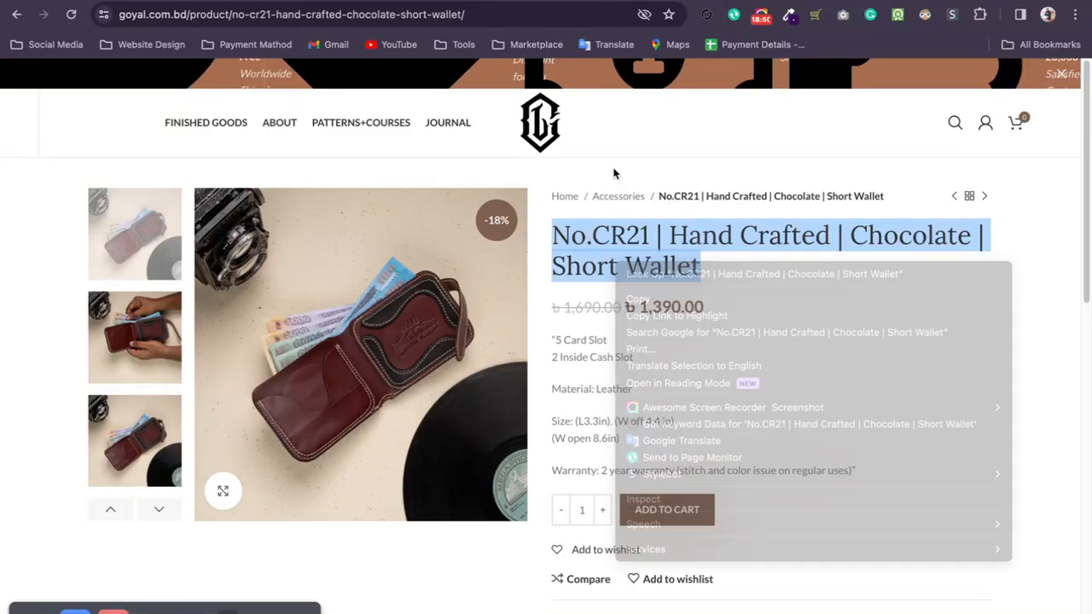
# - Find the Shopify spy scraper among the browser extensions and try to run it on the No.CR21 product page
pyautogui.click(953, 15)
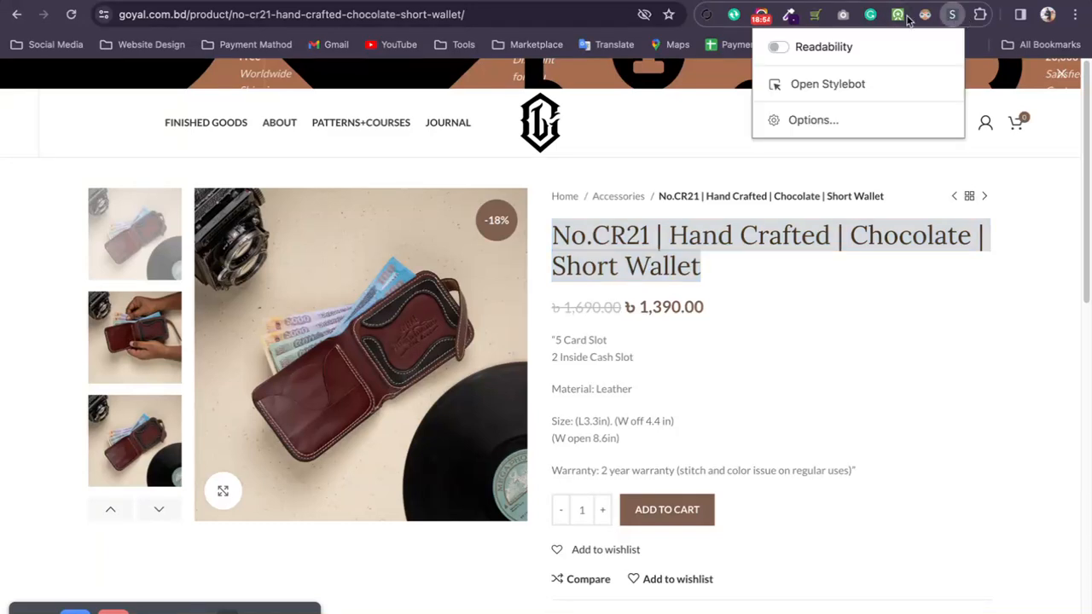
pyautogui.click(908, 19)
pyautogui.click(981, 15)
pyautogui.scroll(-8, 888, 239)
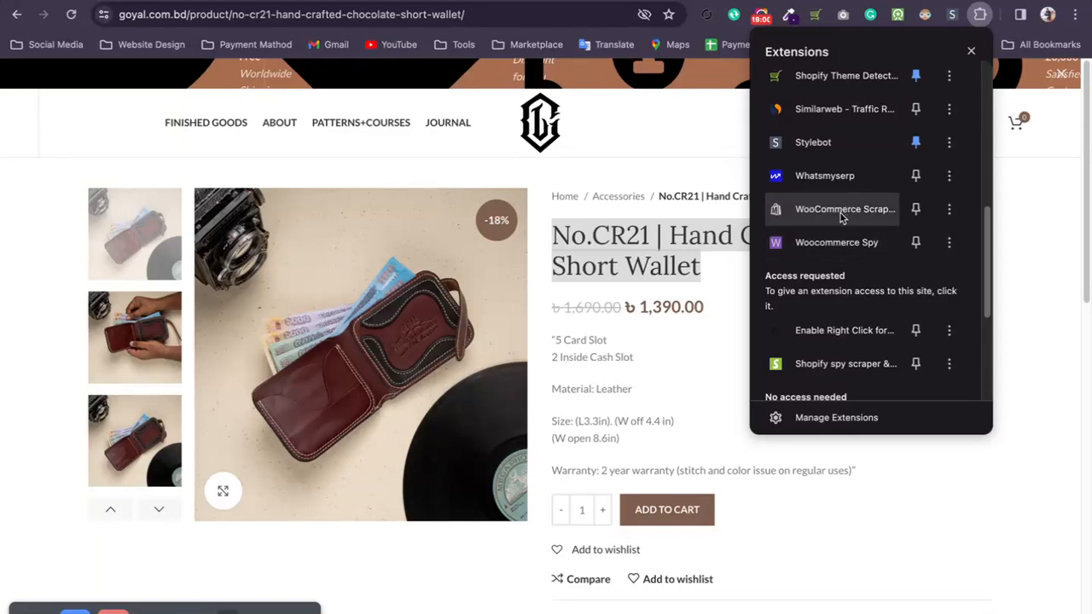
pyautogui.scroll(-3, 841, 218)
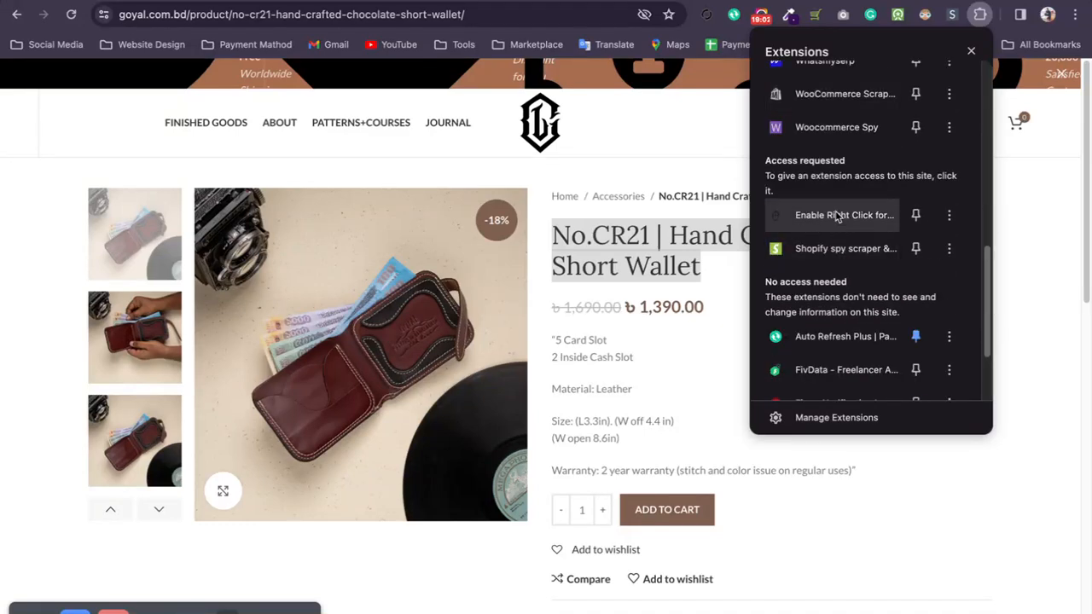
pyautogui.scroll(-2, 836, 248)
pyautogui.click(824, 173)
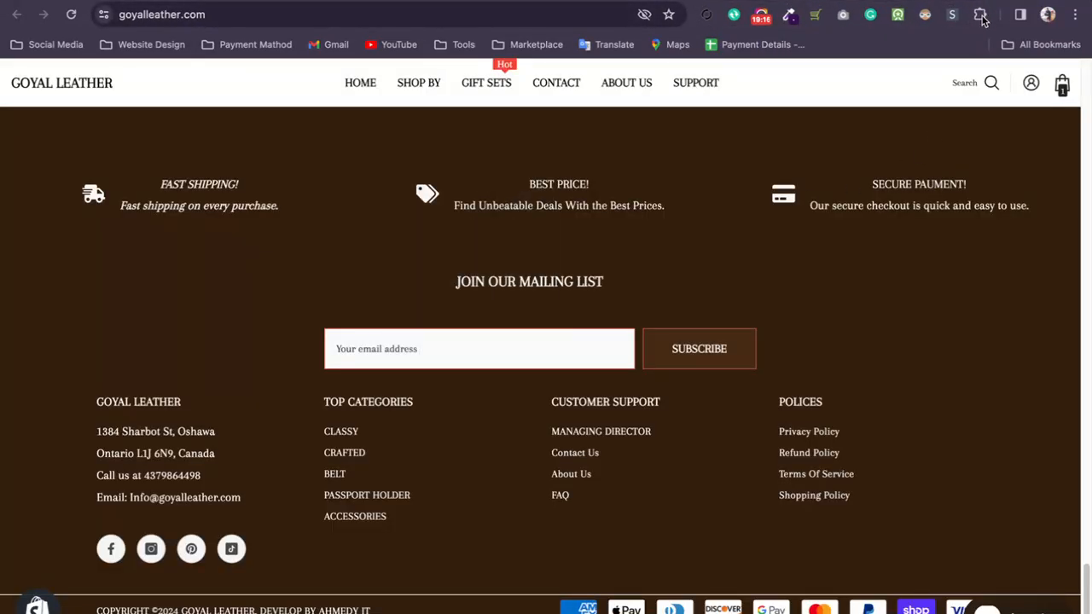
# - Run the Shopify spy scraper extension on goyalleather.com and choose the All Products collection
pyautogui.click(980, 14)
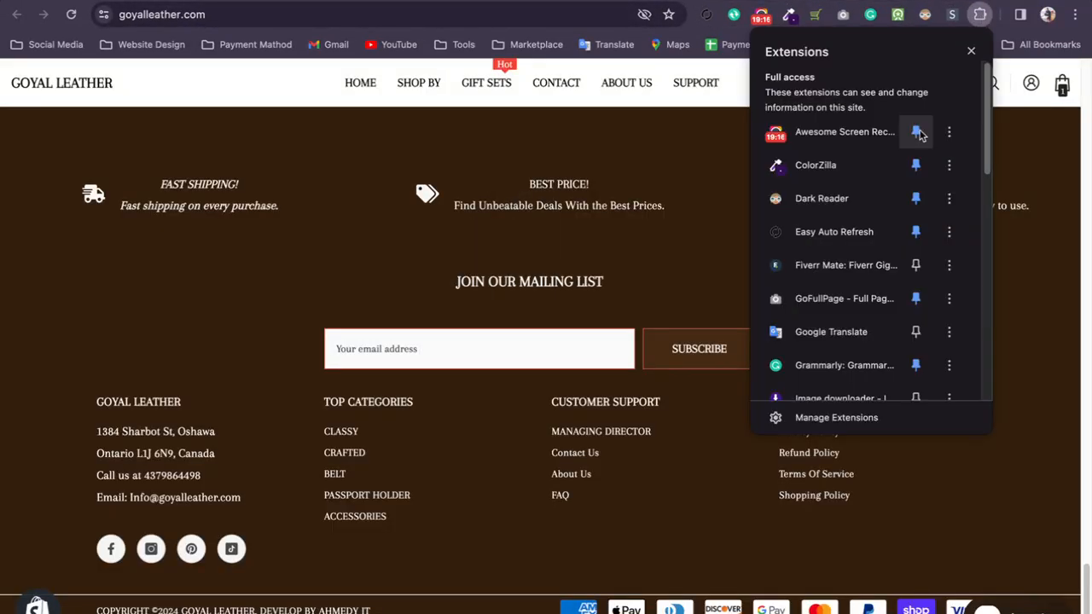
pyautogui.scroll(-5, 865, 282)
pyautogui.click(839, 130)
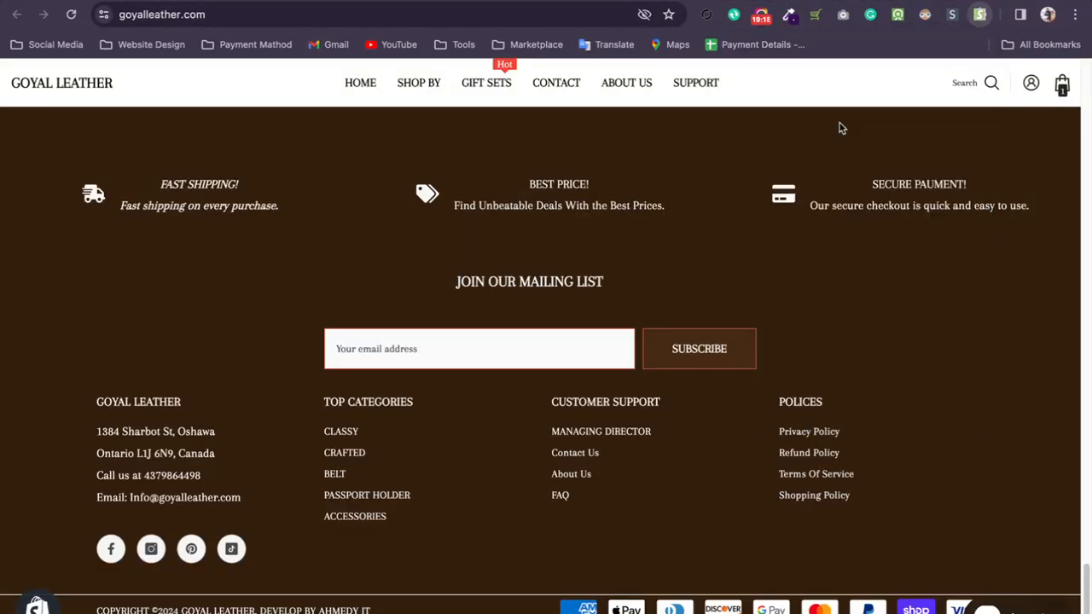
pyautogui.click(827, 168)
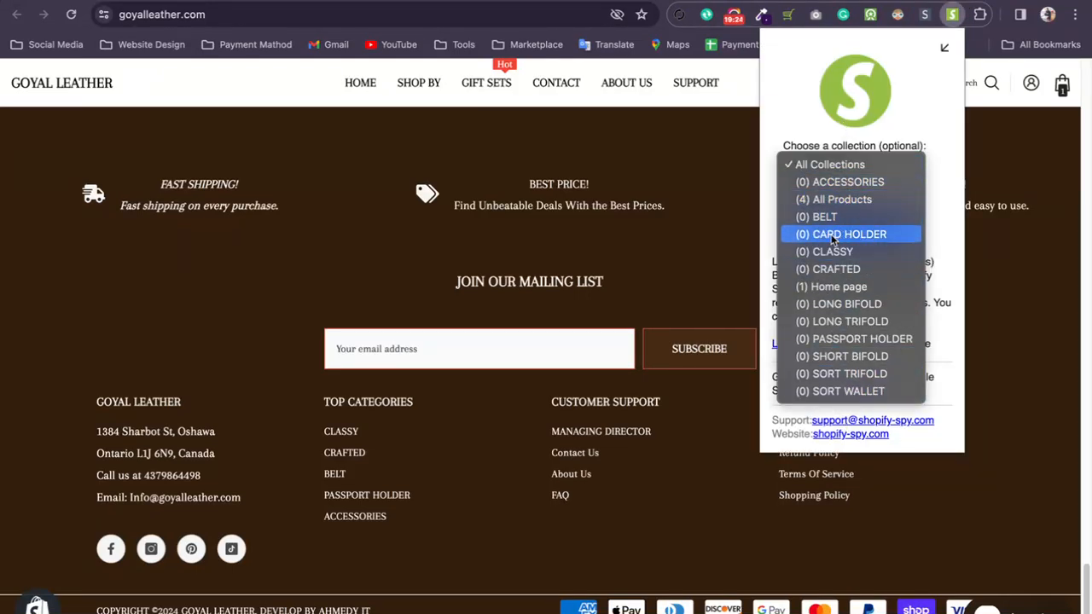
pyautogui.click(814, 200)
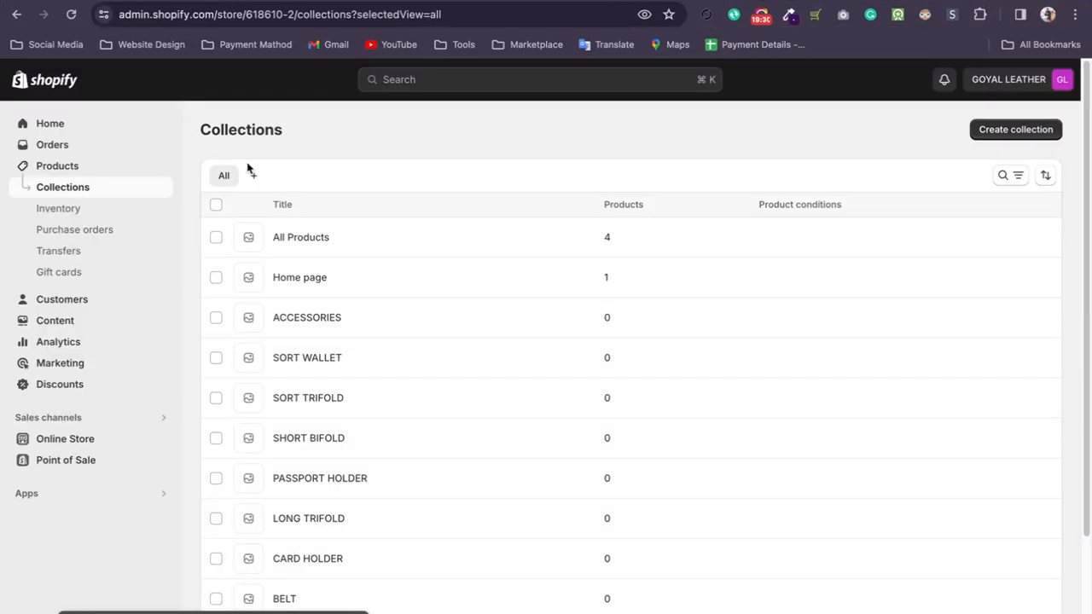
# - Open the CSV product import from the store's products list, highlight CSV in its title, and cancel the import
pyautogui.click(58, 172)
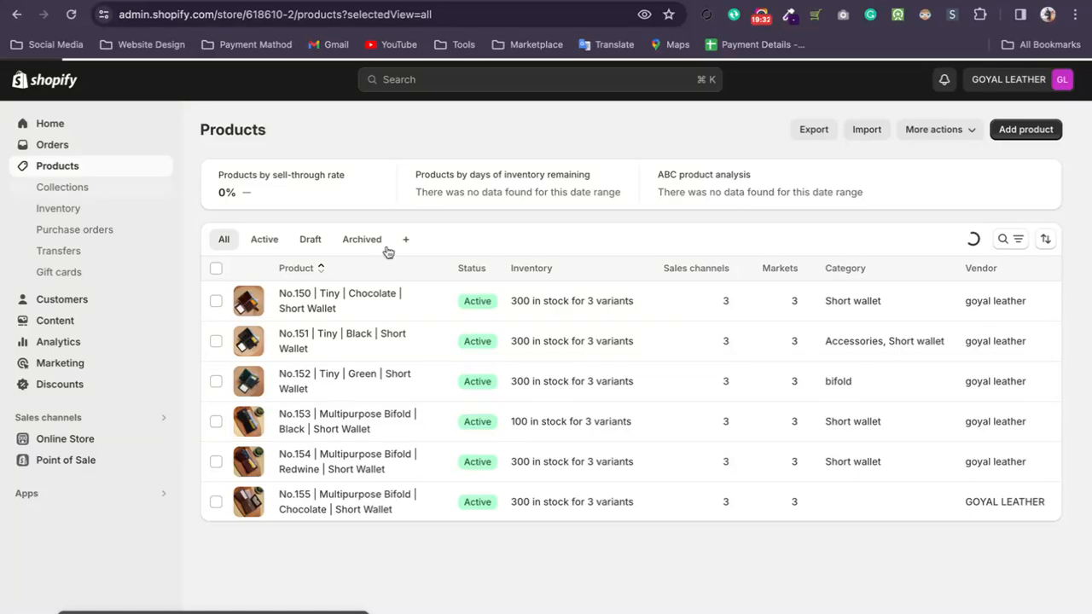
pyautogui.click(863, 131)
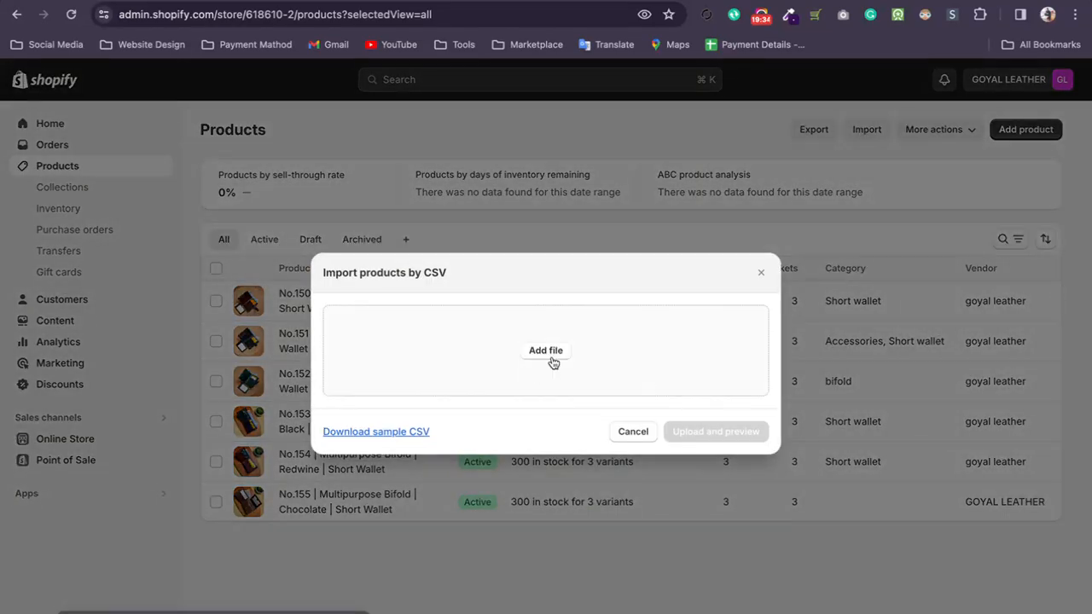
pyautogui.moveTo(446, 281); pyautogui.dragTo(419, 277)
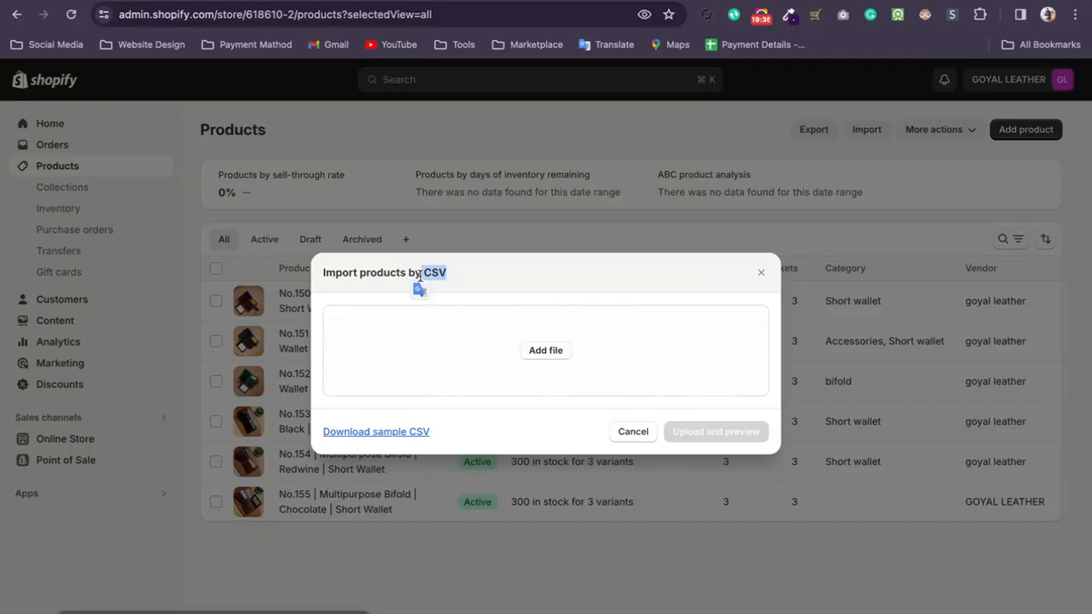
pyautogui.click(624, 433)
pyautogui.moveTo(321, 567); pyautogui.dragTo(368, 293)
pyautogui.click(432, 568)
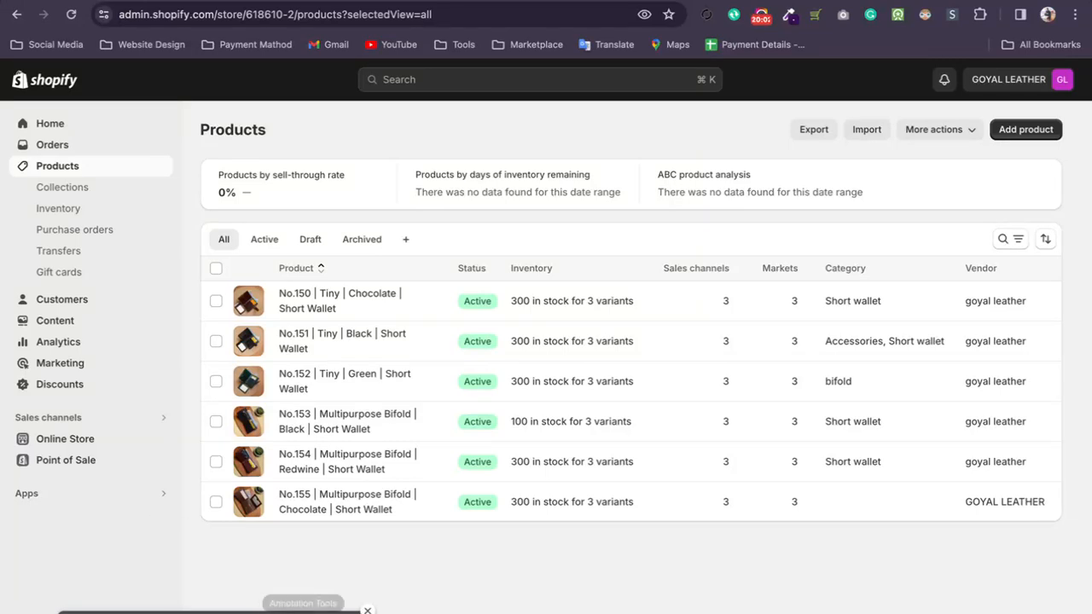
pyautogui.click(302, 612)
pyautogui.click(238, 592)
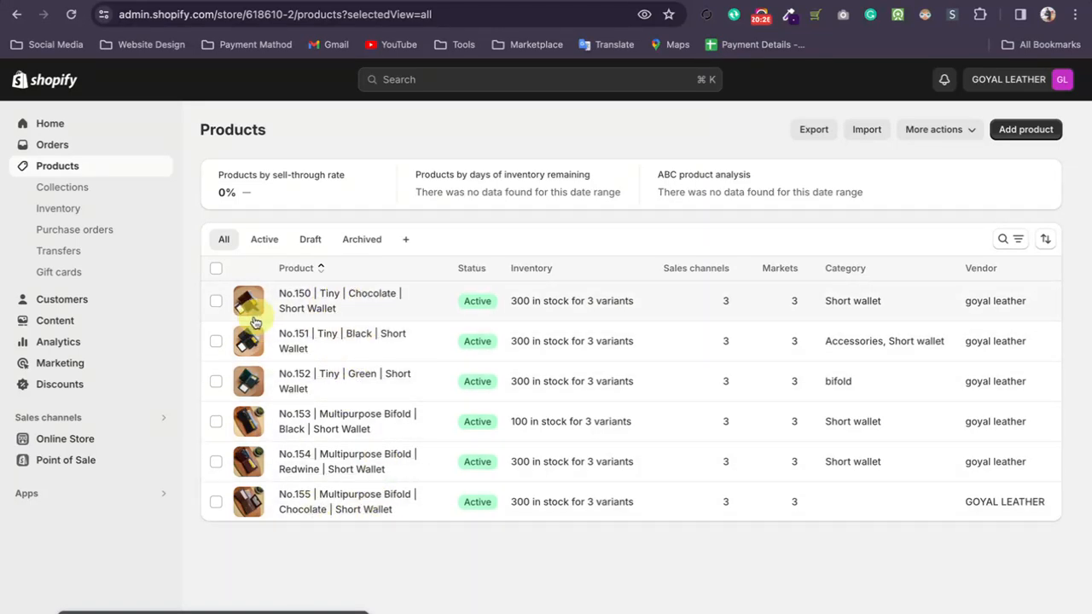
# - Open the online store's themes and examine the current Ella-6.5.1-theme-source theme and the free themes offered by Shopify
pyautogui.click(70, 187)
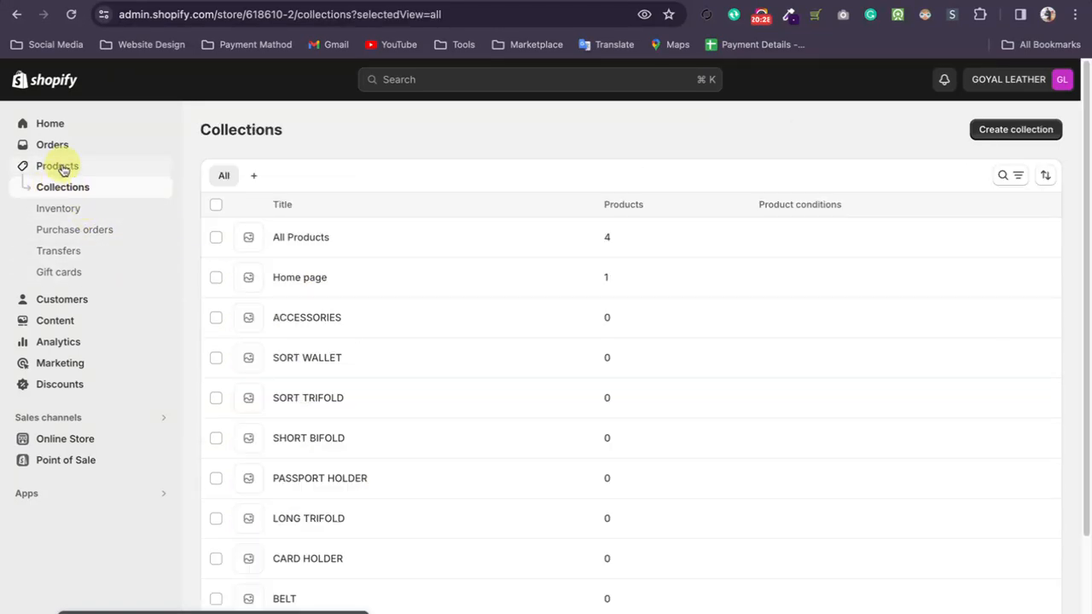
pyautogui.click(92, 442)
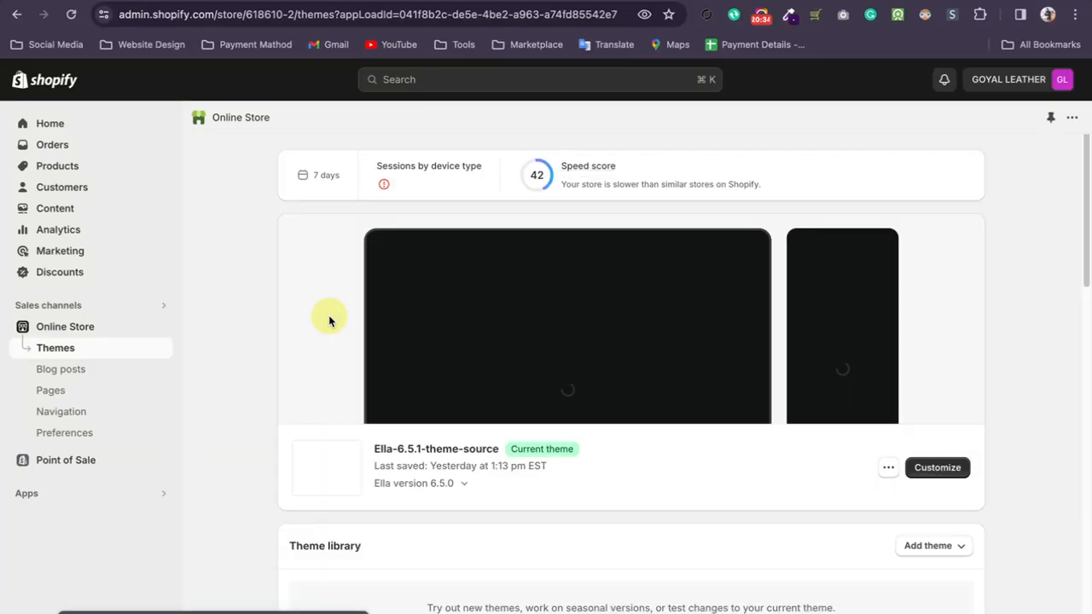
pyautogui.scroll(-1, 222, 291)
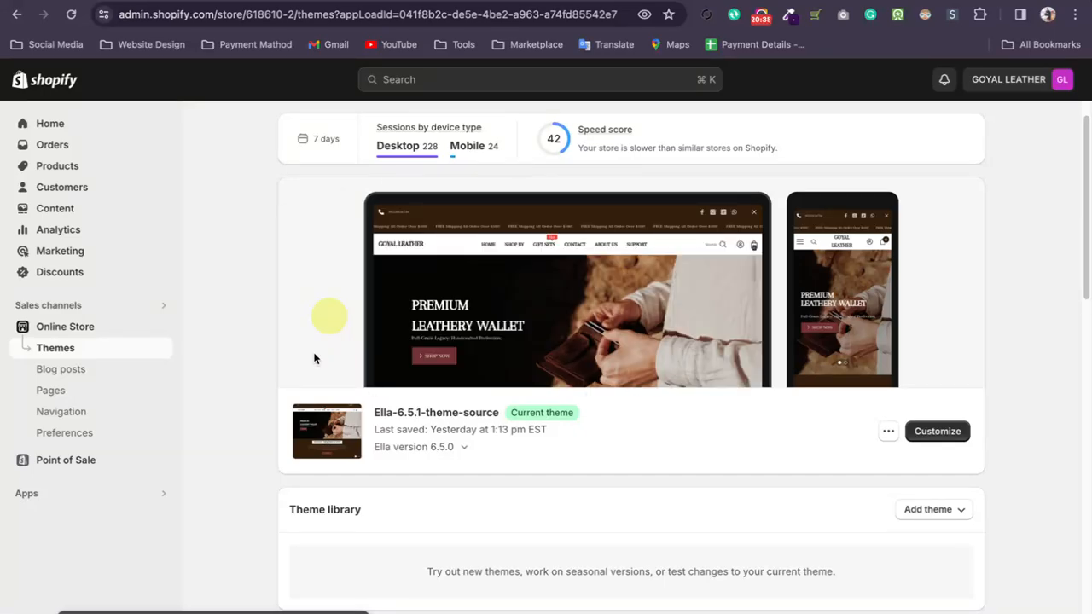
pyautogui.scroll(-10, 282, 344)
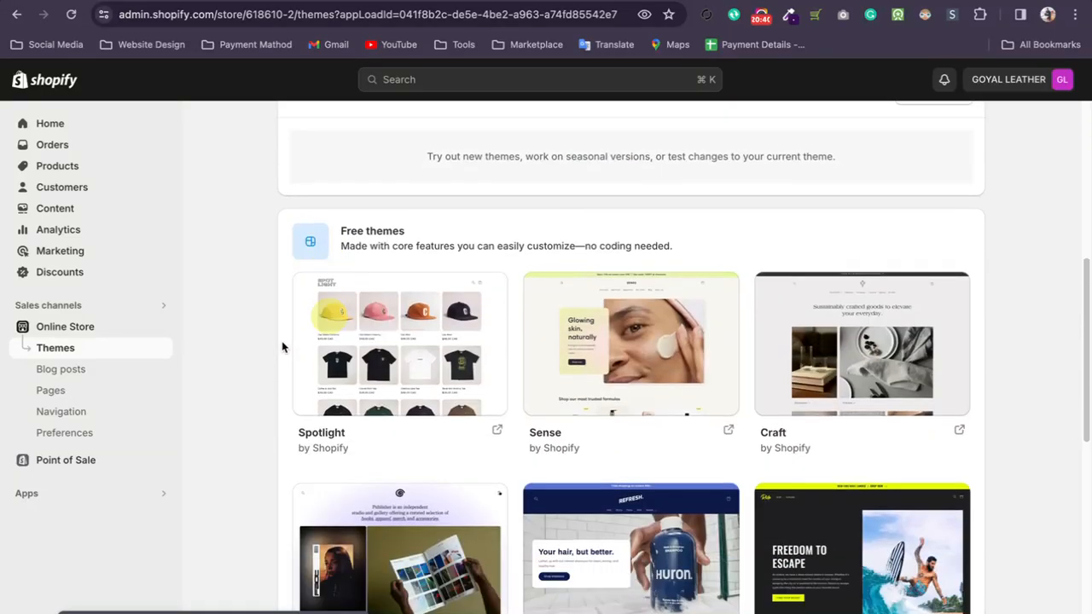
pyautogui.scroll(-1, 855, 575)
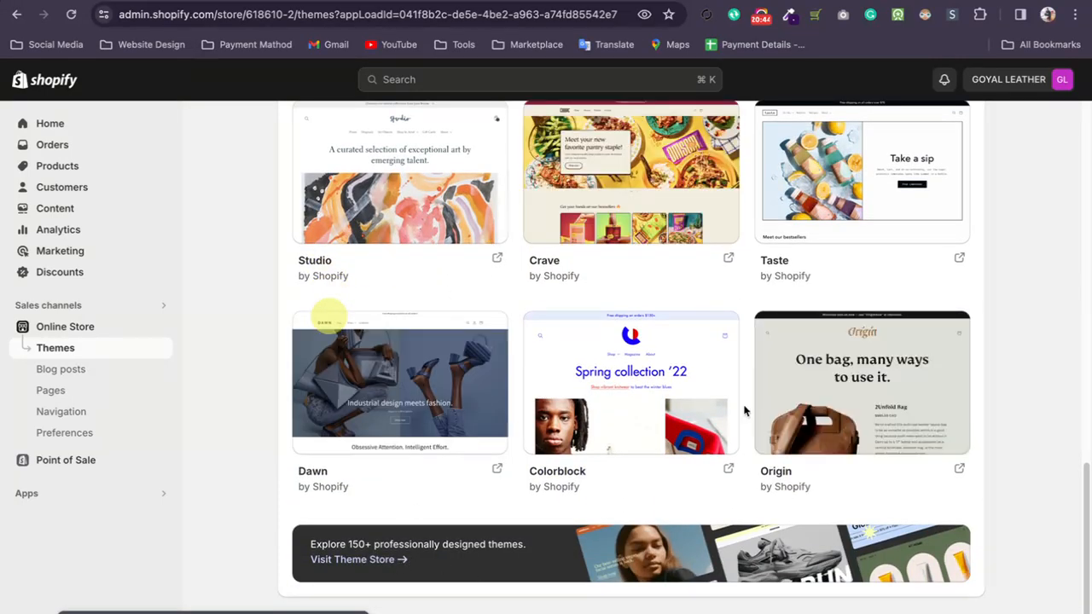
pyautogui.scroll(1, 734, 416)
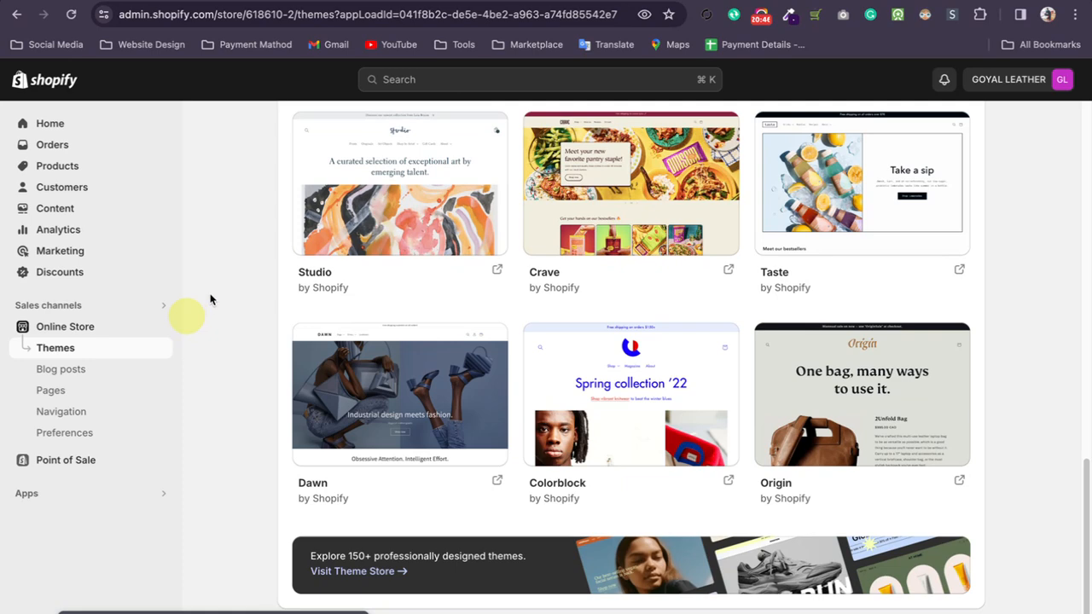
pyautogui.scroll(-1, 229, 286)
pyautogui.scroll(1, 594, 472)
pyautogui.scroll(2, 589, 474)
pyautogui.scroll(3, 268, 353)
pyautogui.scroll(2, 266, 351)
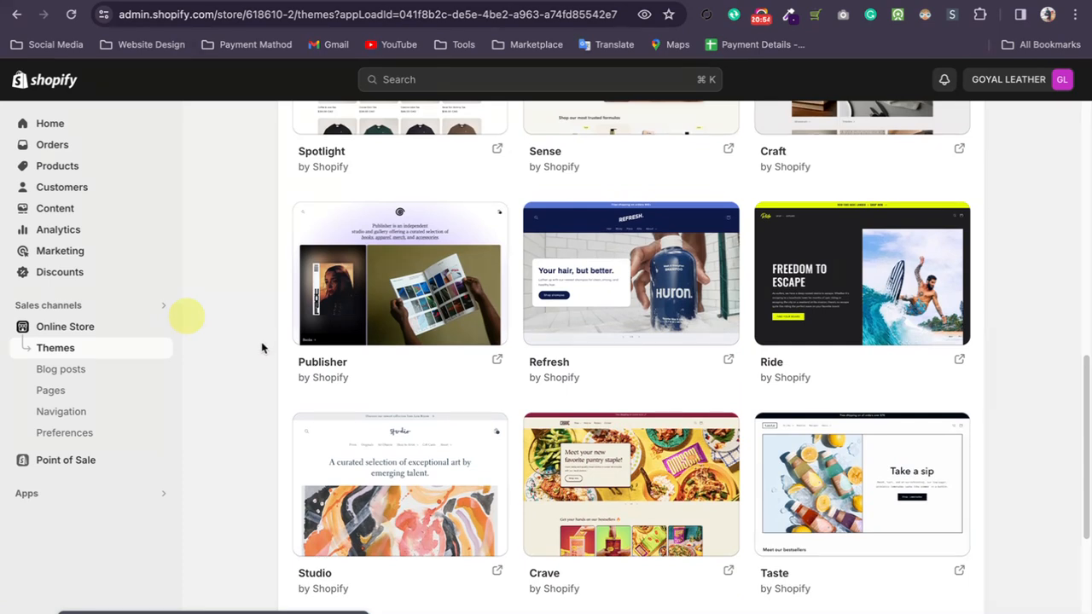
pyautogui.moveTo(389, 332)
pyautogui.scroll(1, 232, 364)
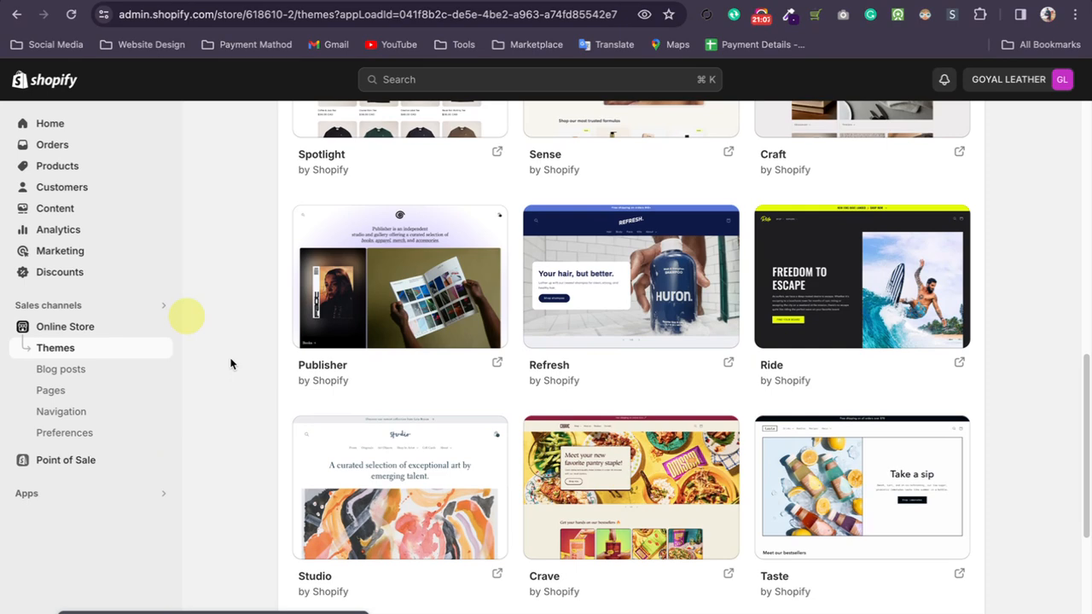
pyautogui.scroll(10, 239, 349)
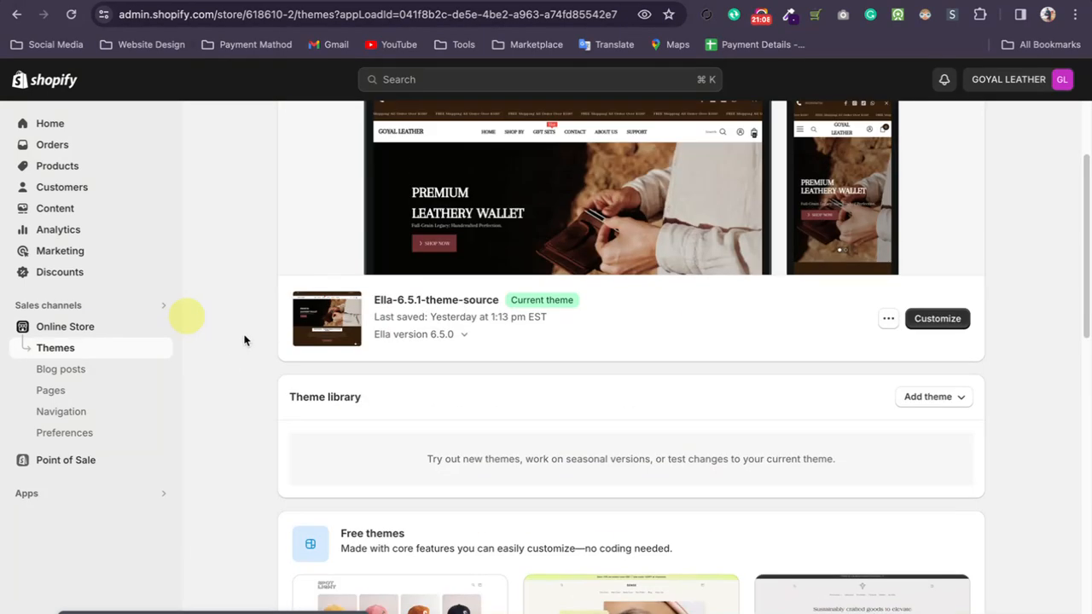
# - Open Ella-6.5.1-theme-source for customization and select the upper Announcement Bar section of the home page
pyautogui.click(939, 355)
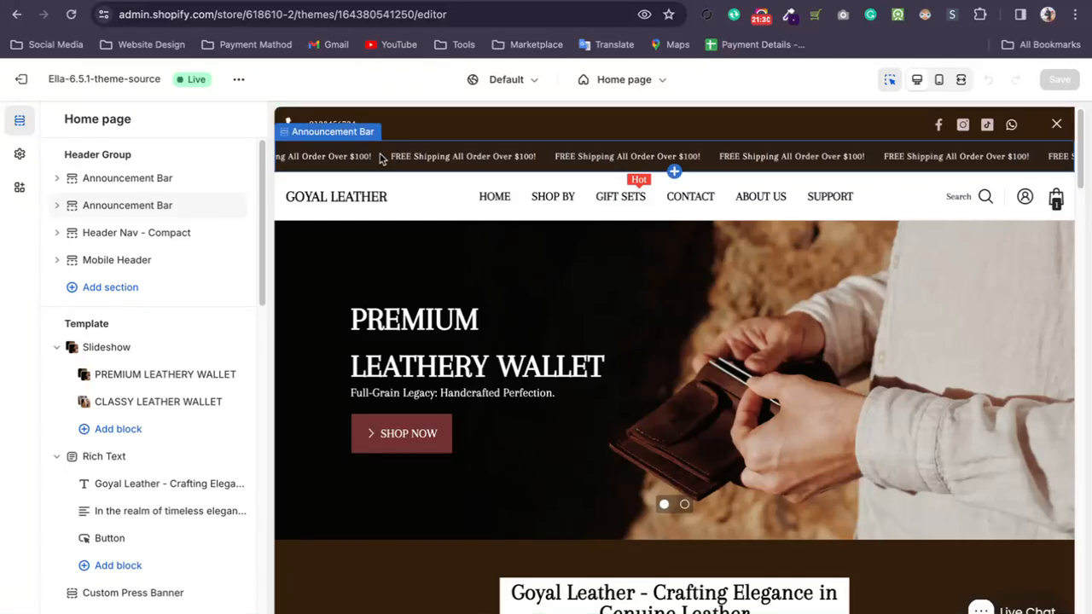
pyautogui.click(380, 156)
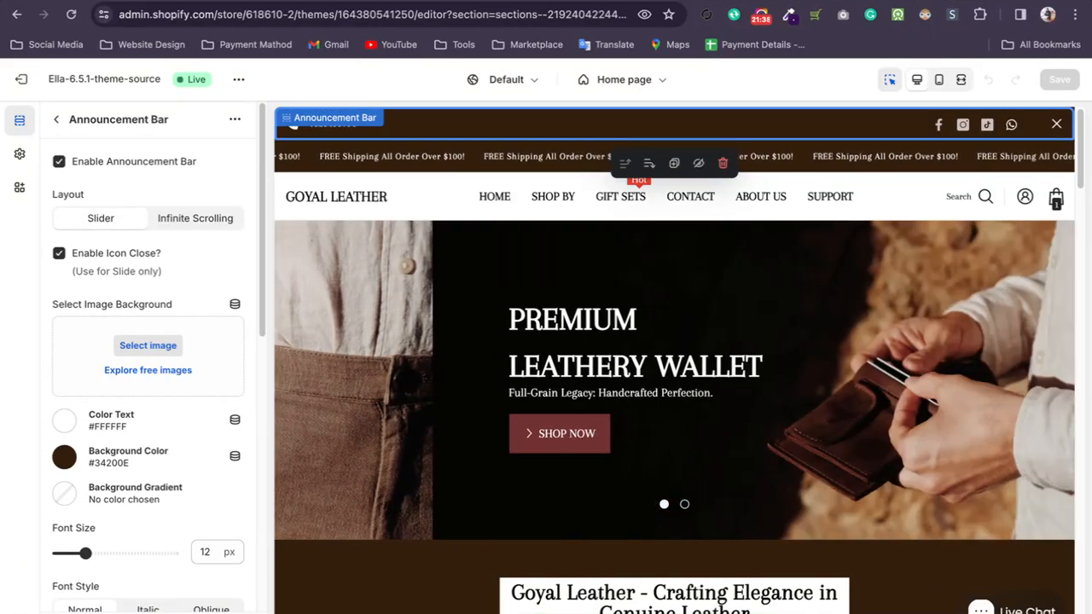
# - Open ichigostore.com in a new tab and highlight the welcome text in its announcement bar
pyautogui.click(936, 1)
pyautogui.write('ichigostore.com')
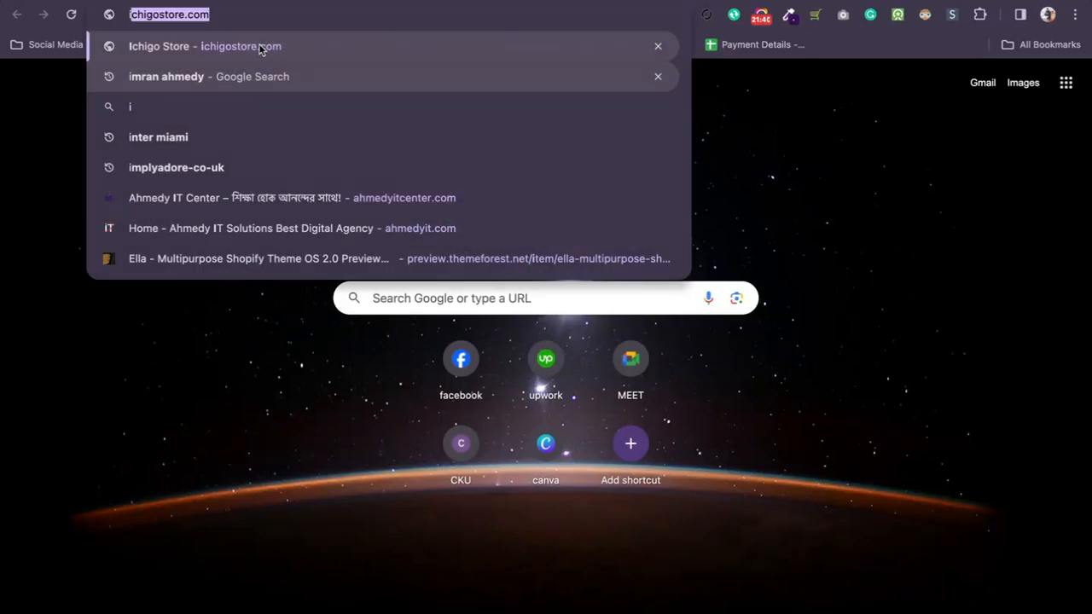
pyautogui.click(260, 50)
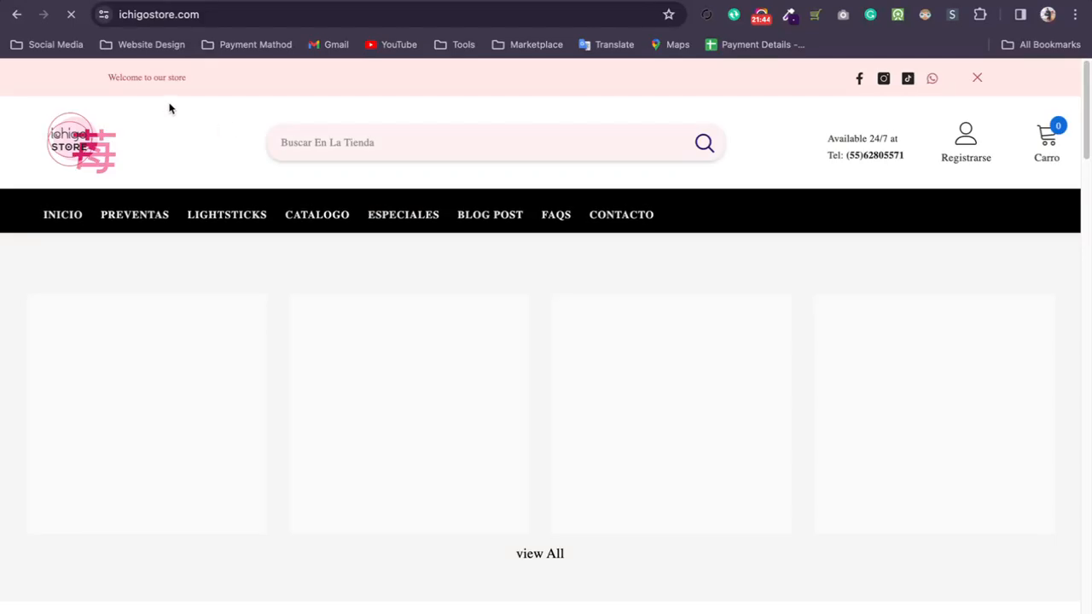
pyautogui.moveTo(110, 77); pyautogui.dragTo(302, 81)
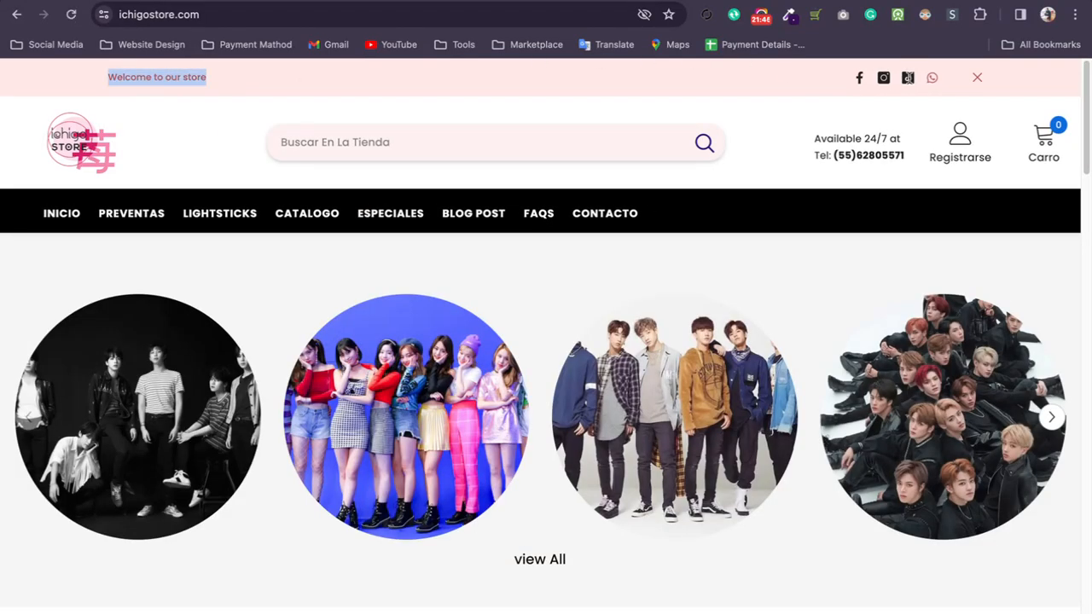
pyautogui.click(713, 84)
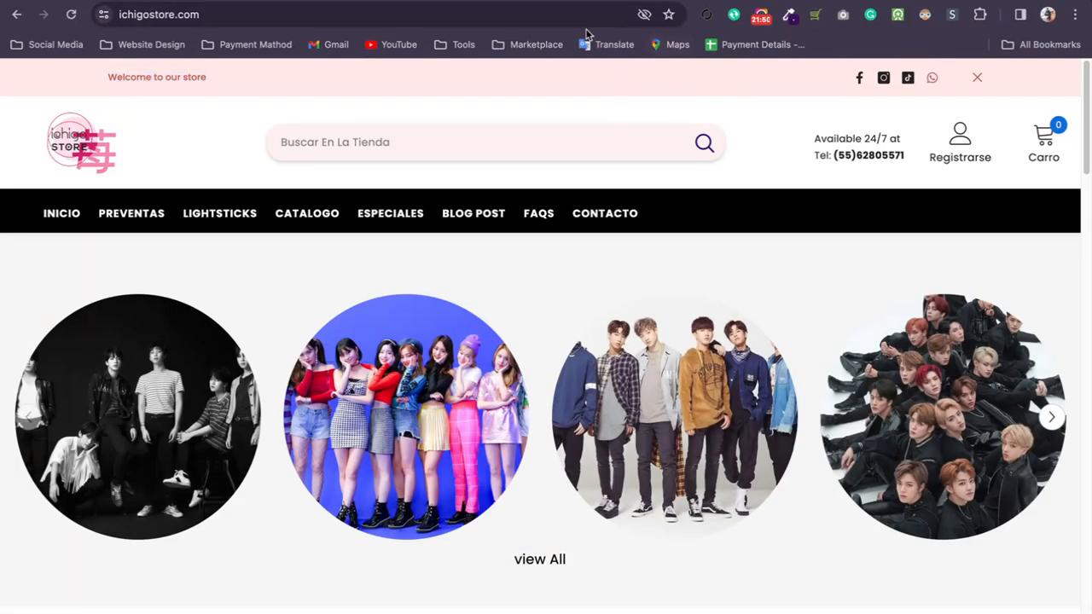
# - Return to the theme editor and read the custom-bar code in the first Announcement Bar's Announcement block
pyautogui.click(298, 1)
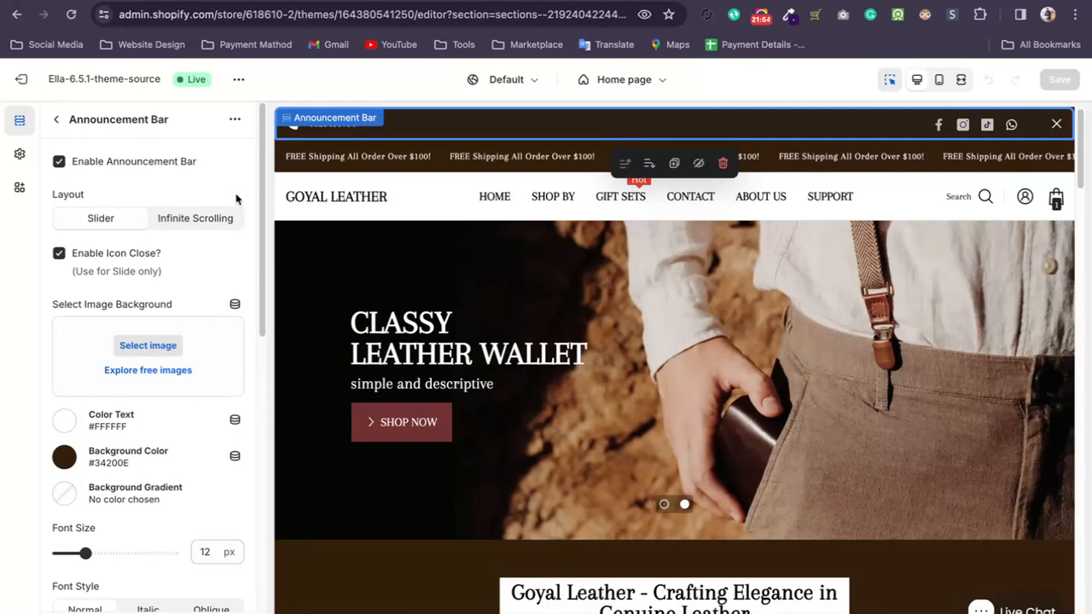
pyautogui.click(60, 122)
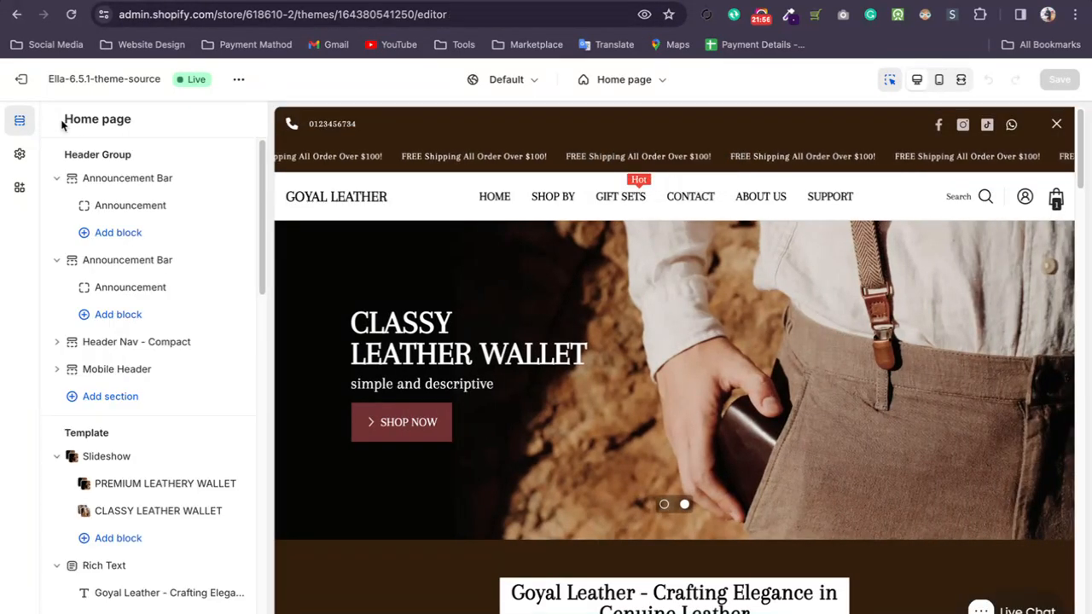
pyautogui.click(122, 209)
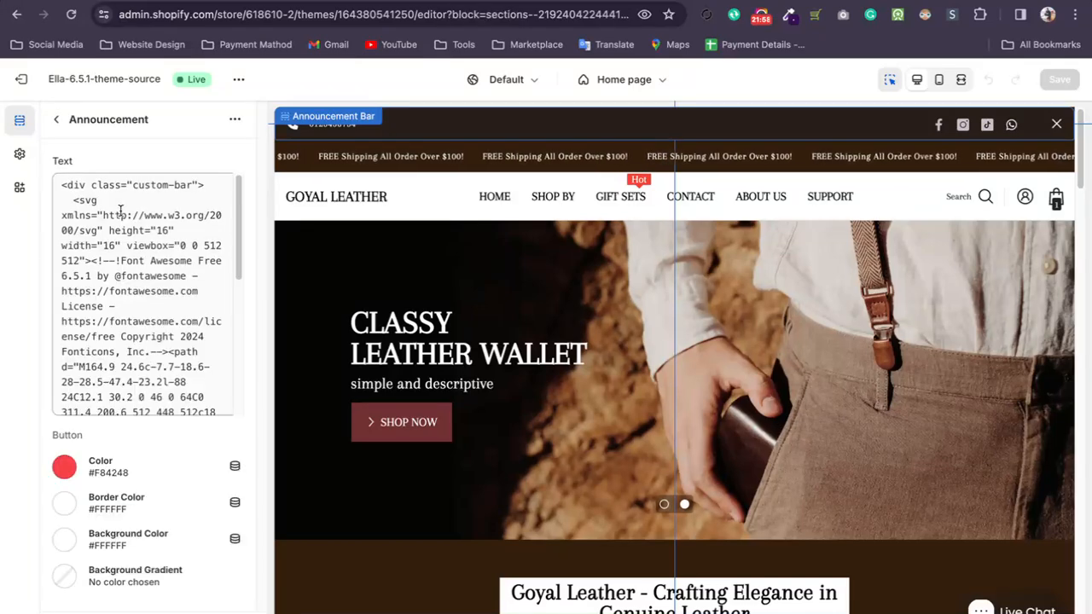
pyautogui.scroll(-5, 113, 226)
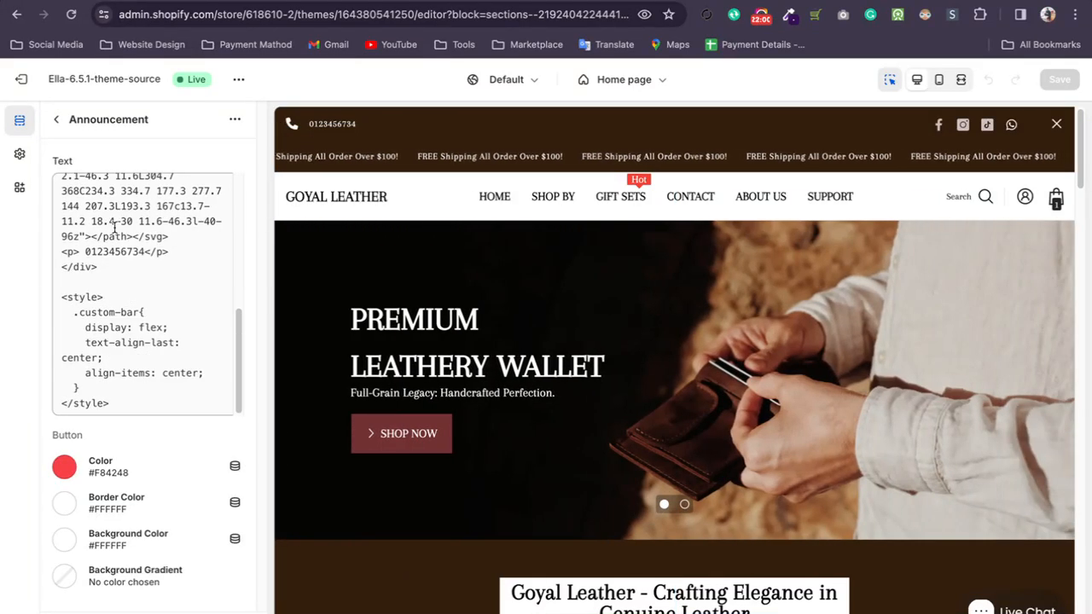
pyautogui.scroll(8, 117, 226)
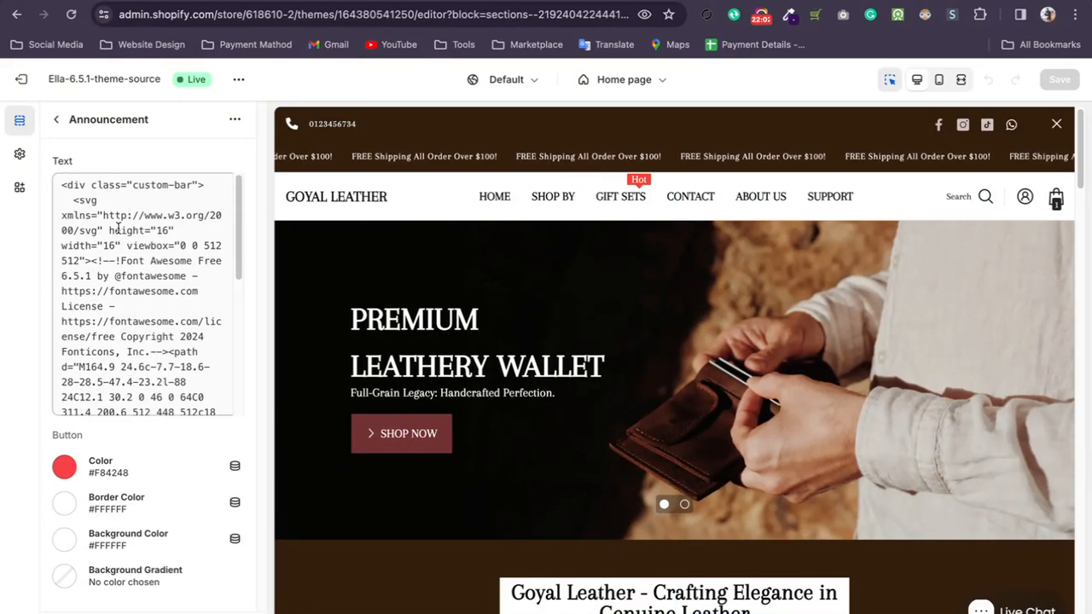
pyautogui.scroll(-1, 168, 288)
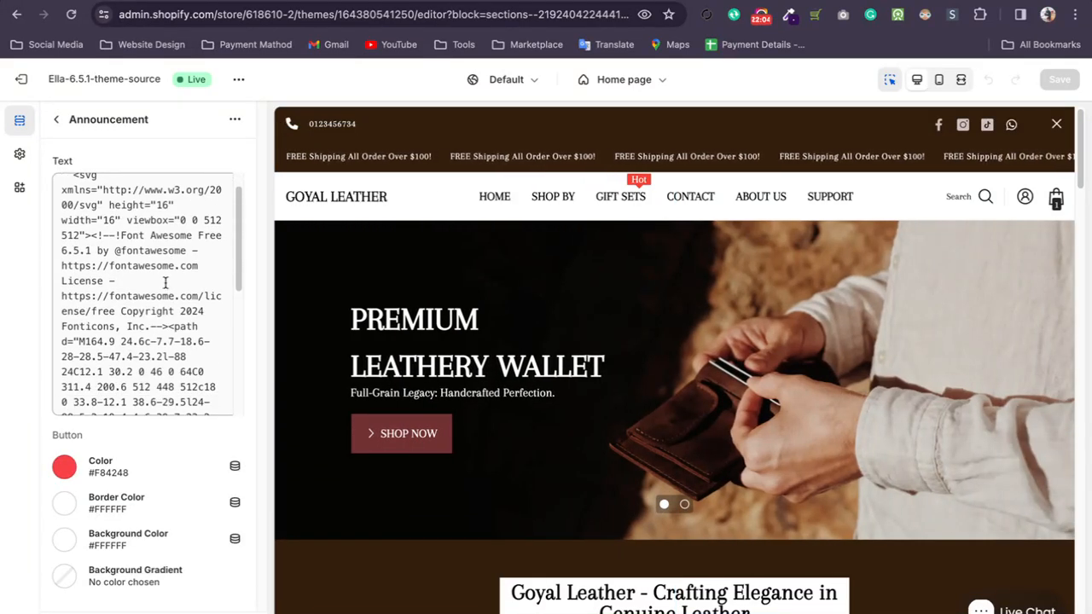
pyautogui.scroll(-3, 166, 283)
pyautogui.scroll(-5, 166, 277)
pyautogui.click(57, 120)
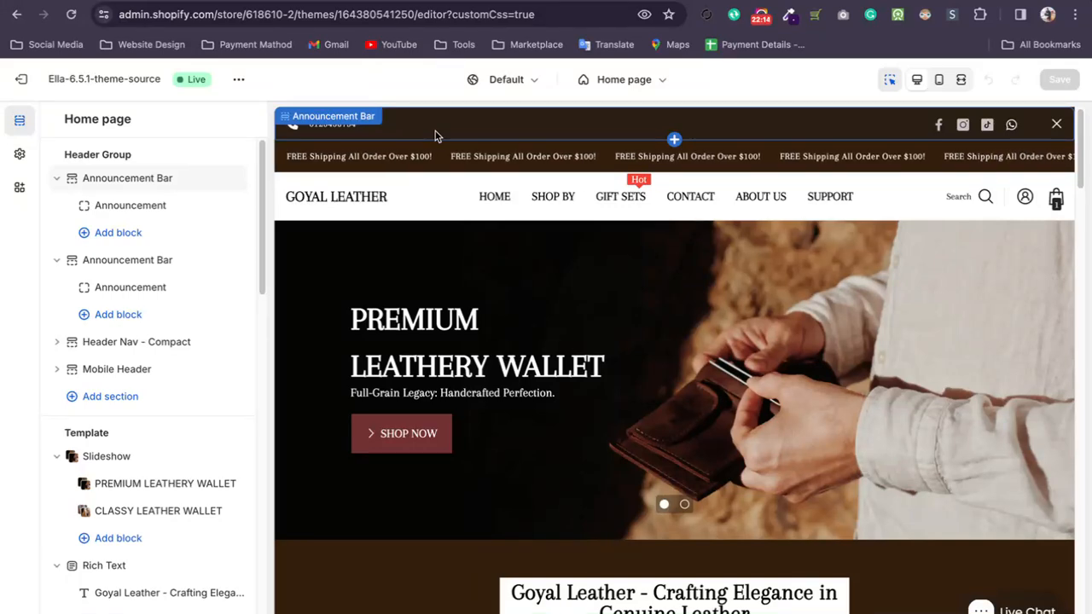
# - Reopen the first Announcement block and review its text code from the phone icon SVG down to the style rules
pyautogui.click(128, 205)
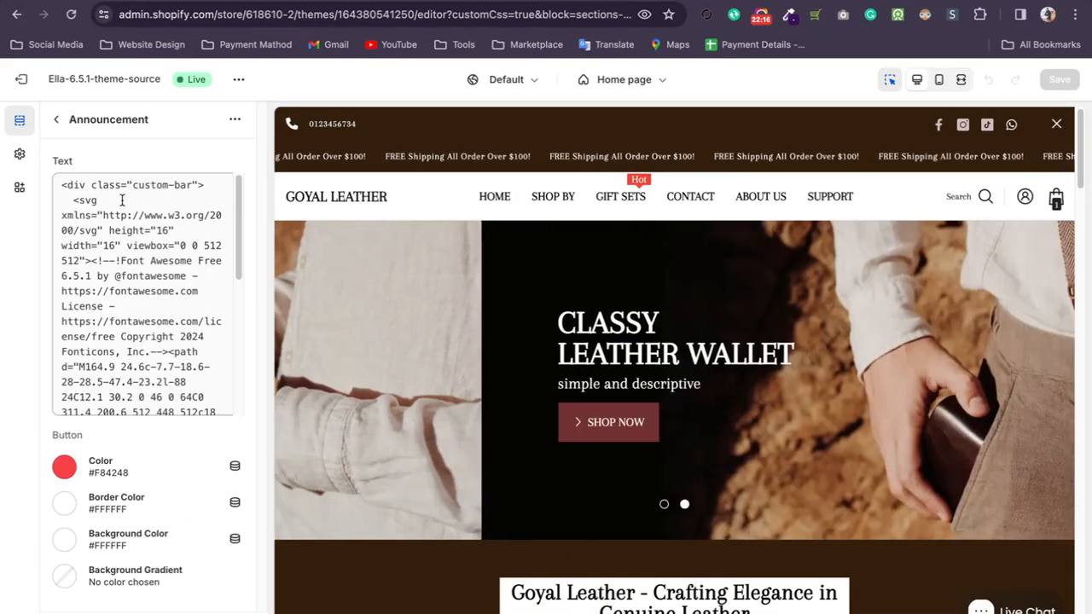
pyautogui.scroll(-5, 134, 226)
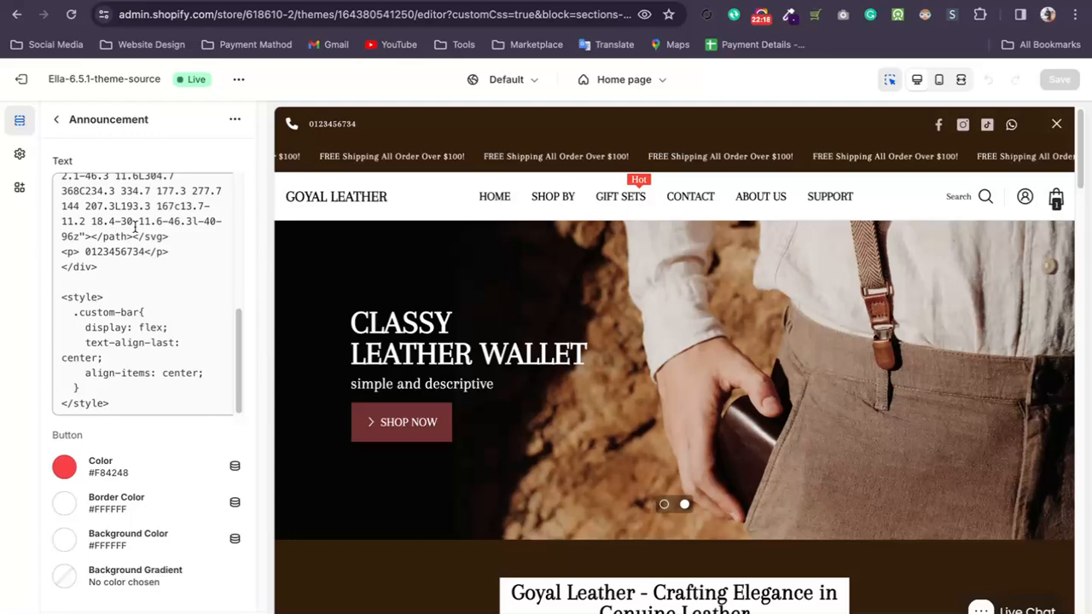
pyautogui.scroll(10, 134, 226)
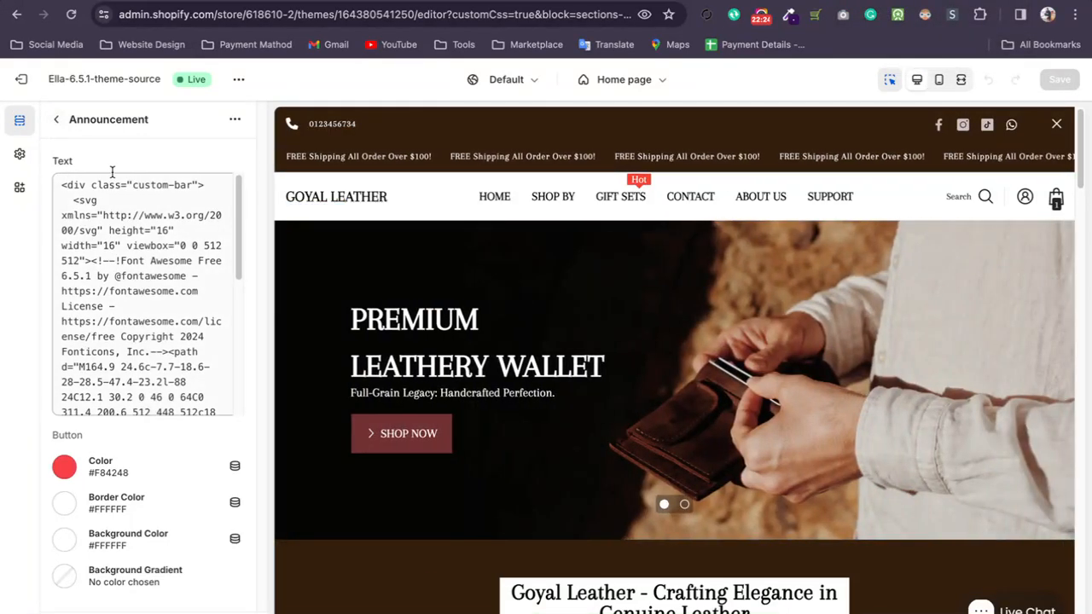
pyautogui.click(127, 230)
pyautogui.scroll(-6, 119, 256)
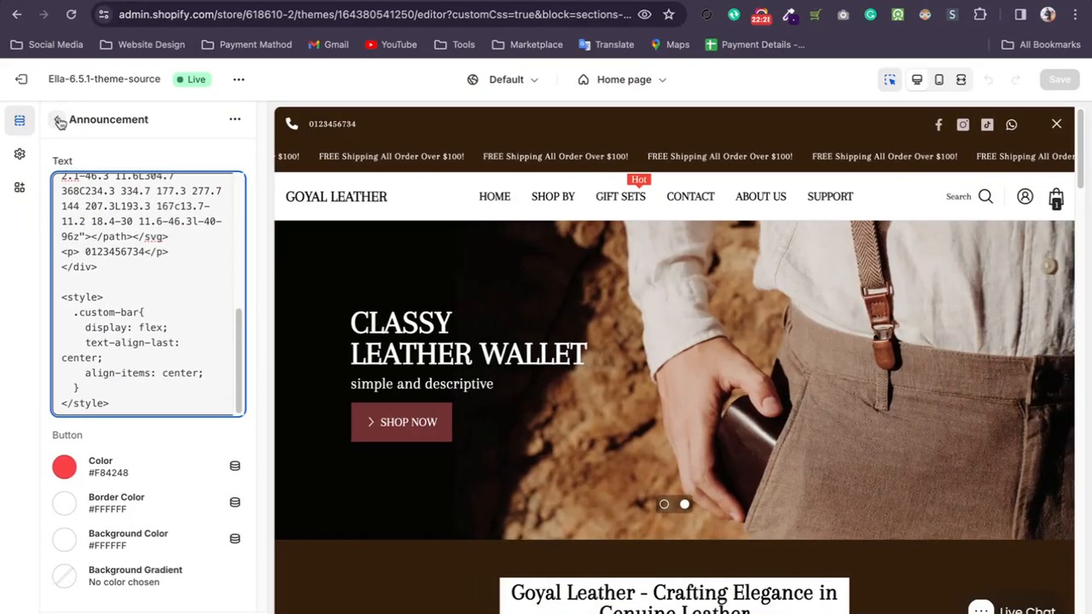
pyautogui.click(58, 120)
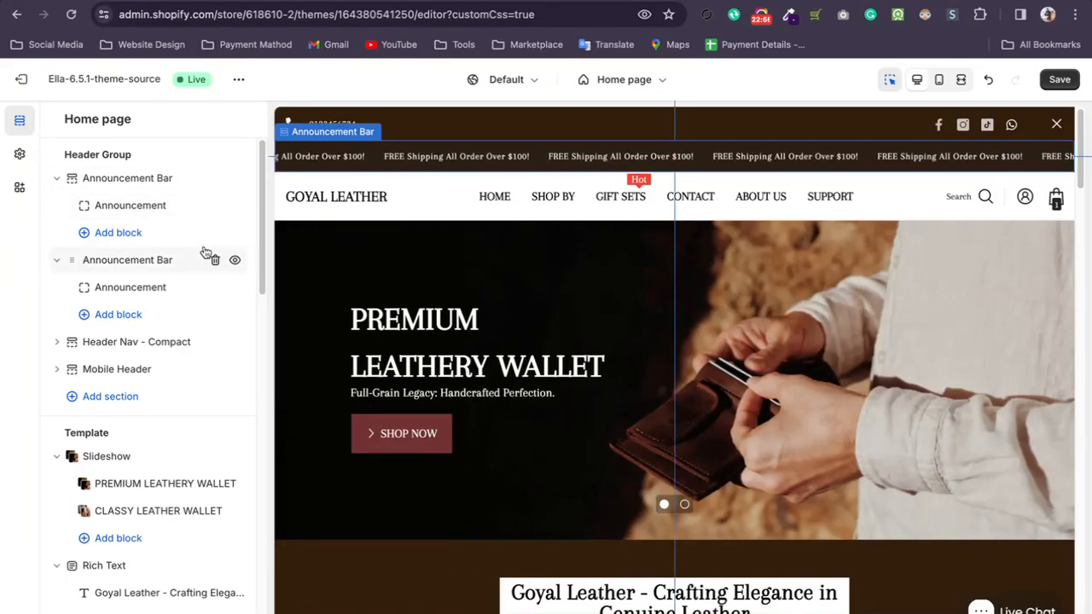
# - Check the upper Announcement Bar's section settings and return to the home page's section list
pyautogui.scroll(-1, 260, 202)
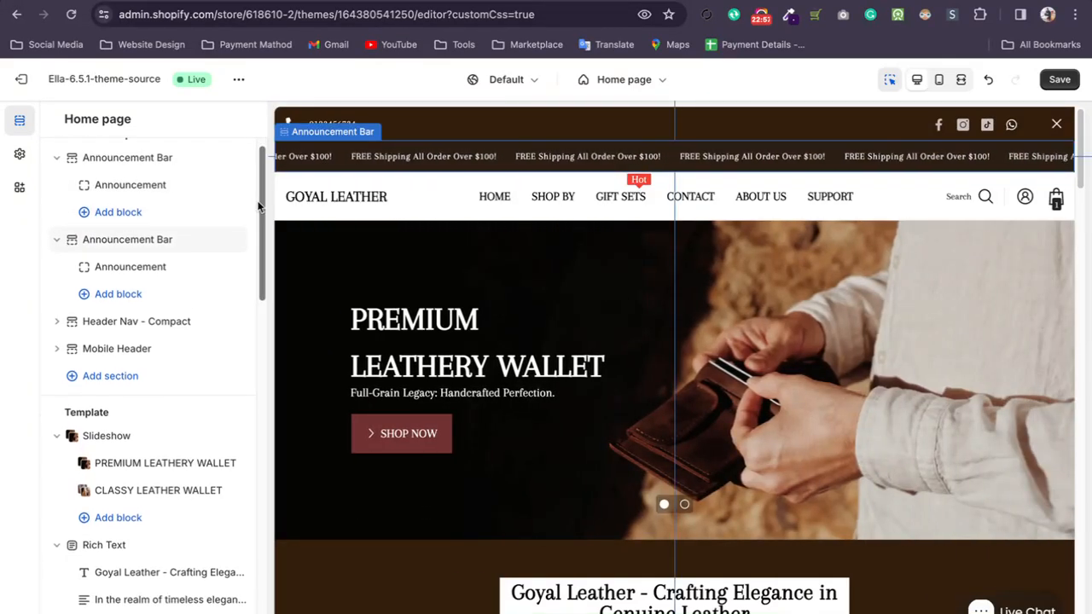
pyautogui.click(458, 127)
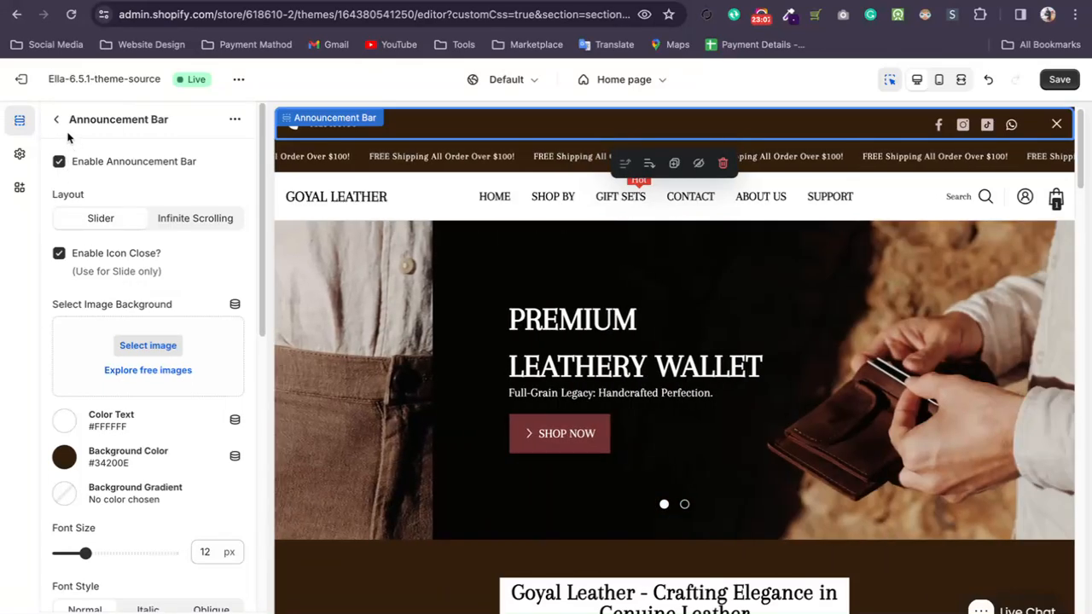
pyautogui.click(56, 119)
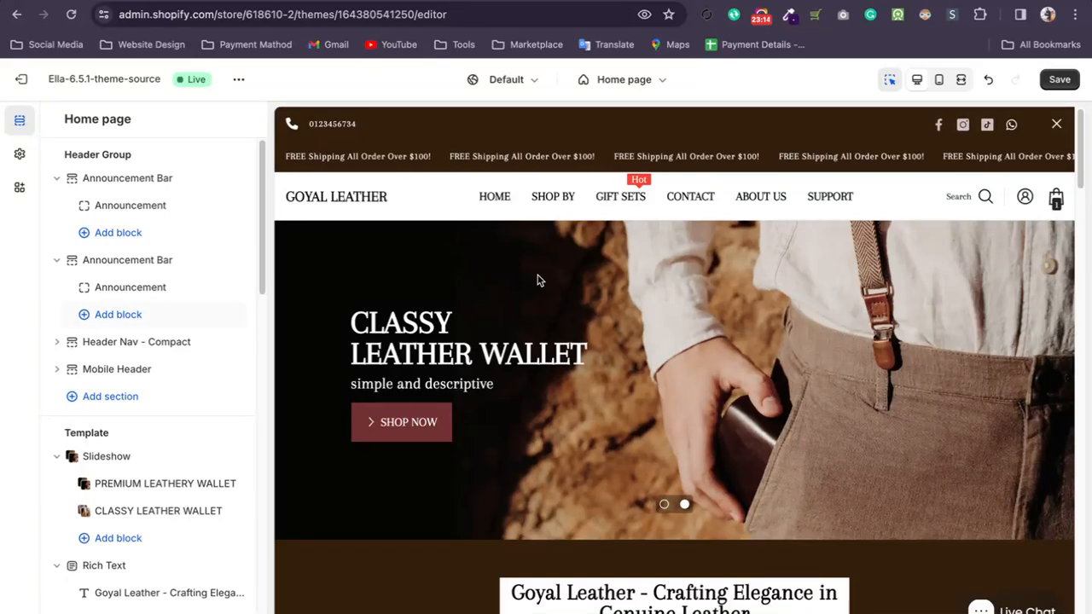
# - Open a new browser tab
pyautogui.hotkey('ctrl', 't')
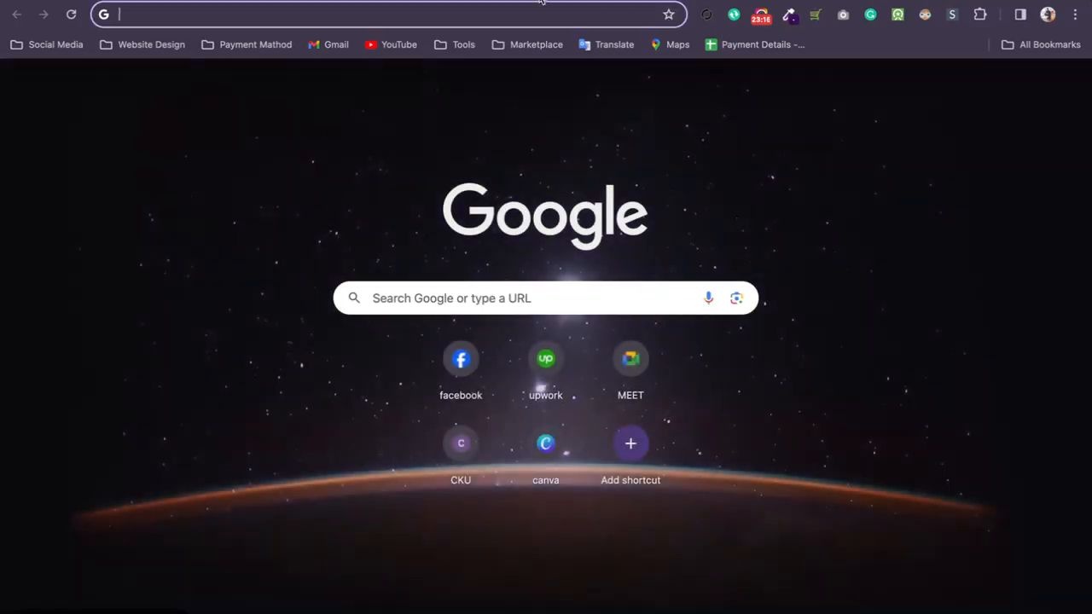
pyautogui.write('base')
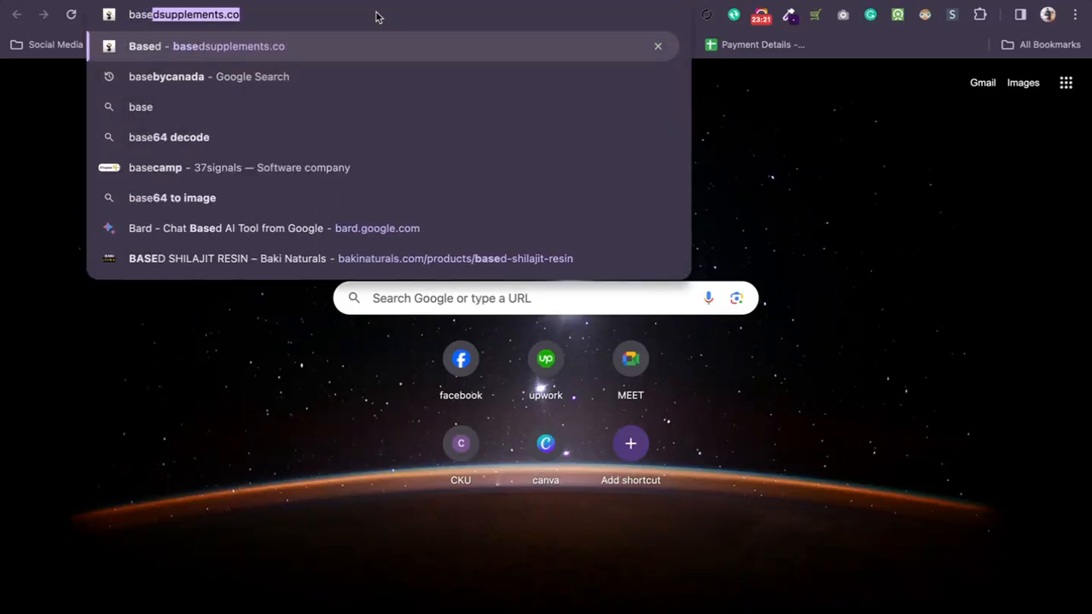
pyautogui.press('BackSpace')
pyautogui.press('BackSpace')
pyautogui.press('BackSpace')
pyautogui.press('BackSpace')
pyautogui.press('BackSpace')
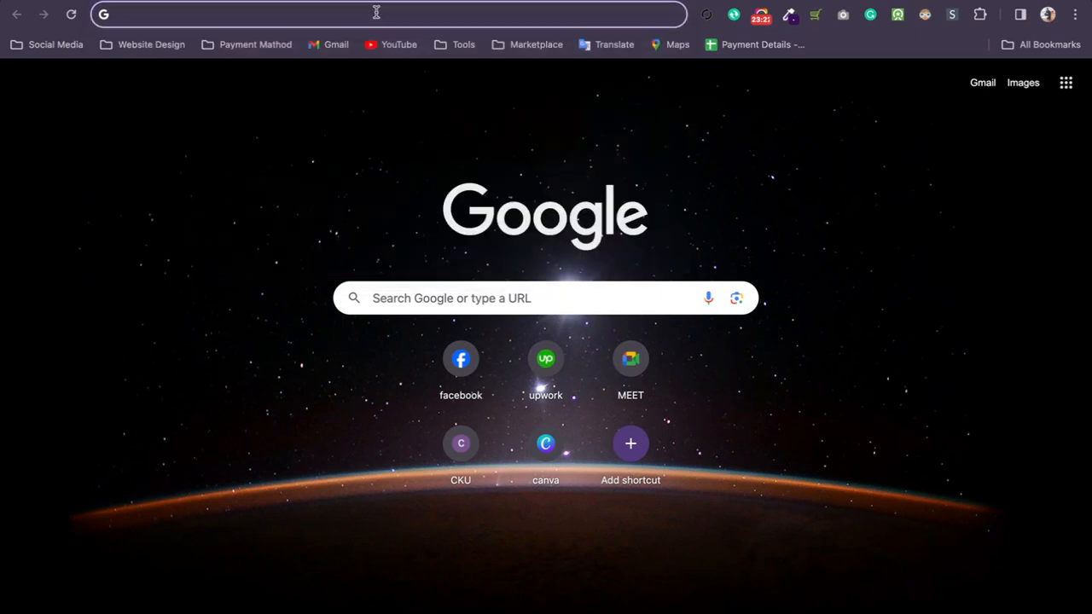
pyautogui.write('vas')
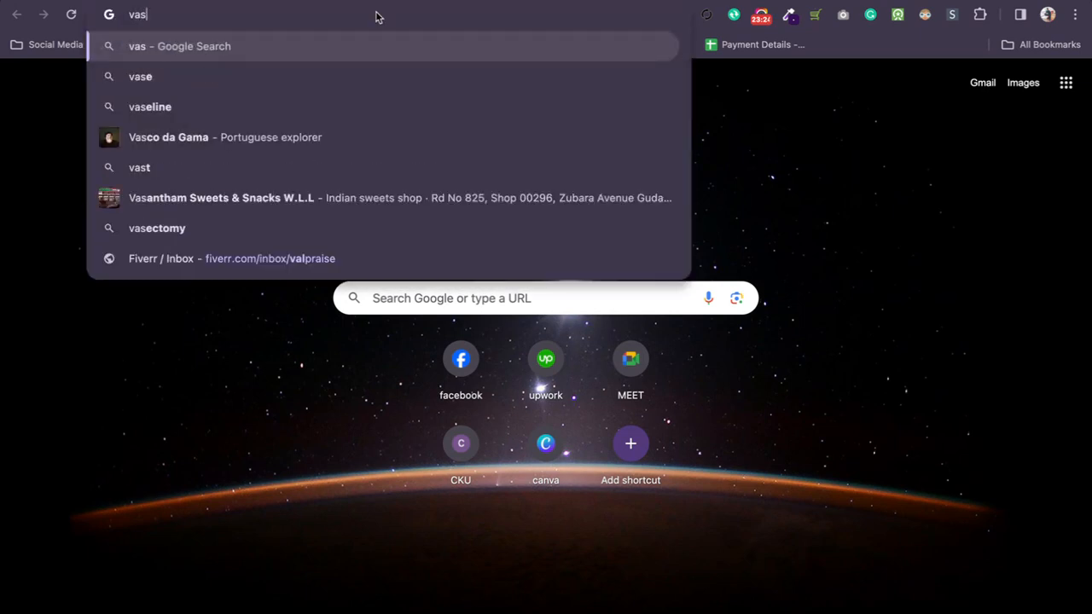
pyautogui.press('BackSpace')
pyautogui.press('BackSpace')
pyautogui.press('BackSpace')
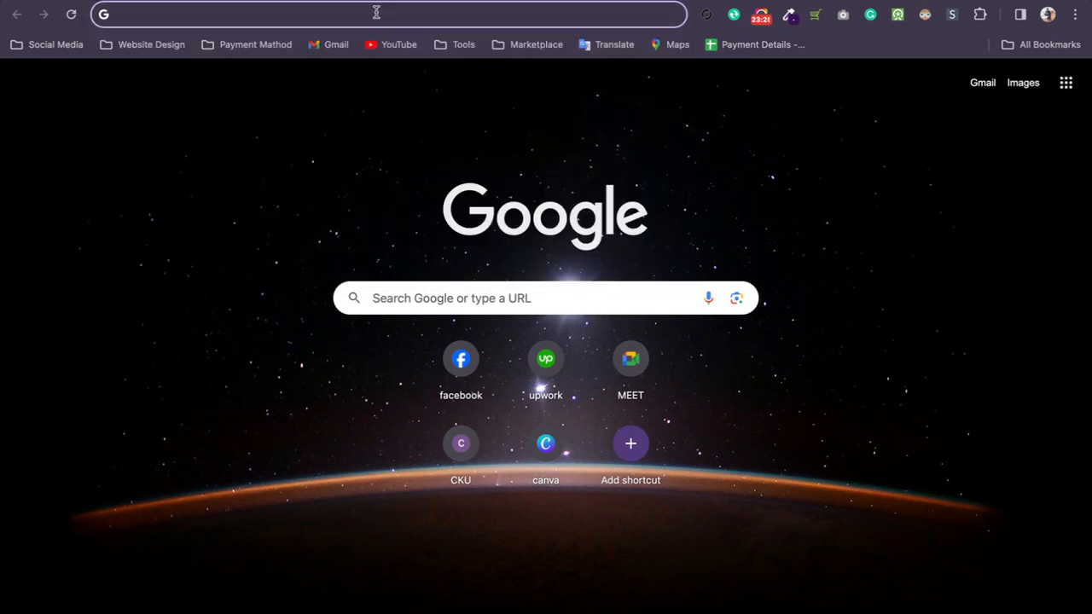
pyautogui.click(458, 293)
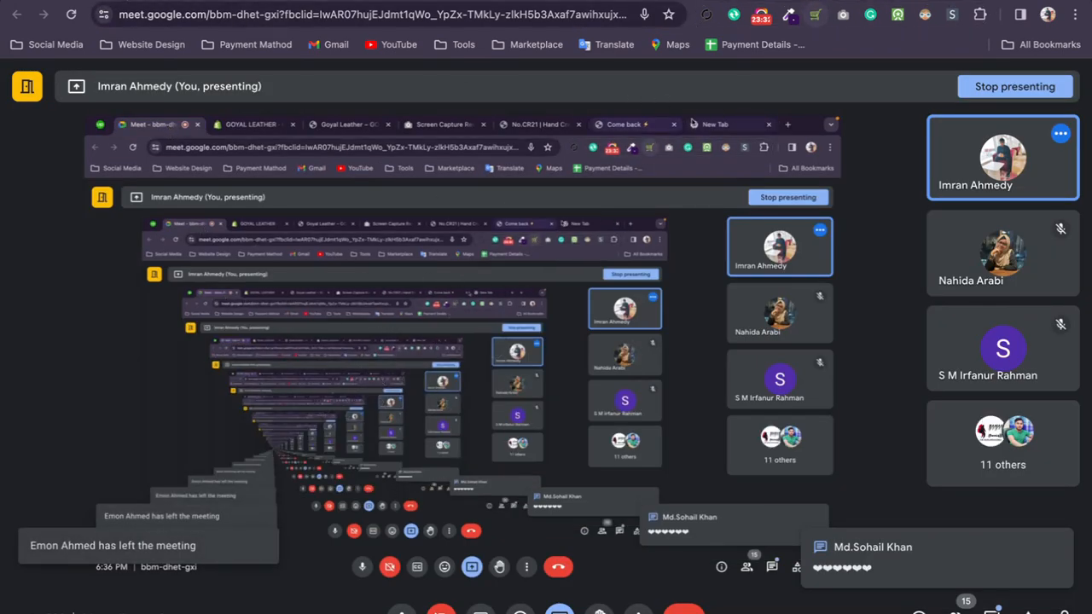
pyautogui.click(894, 0)
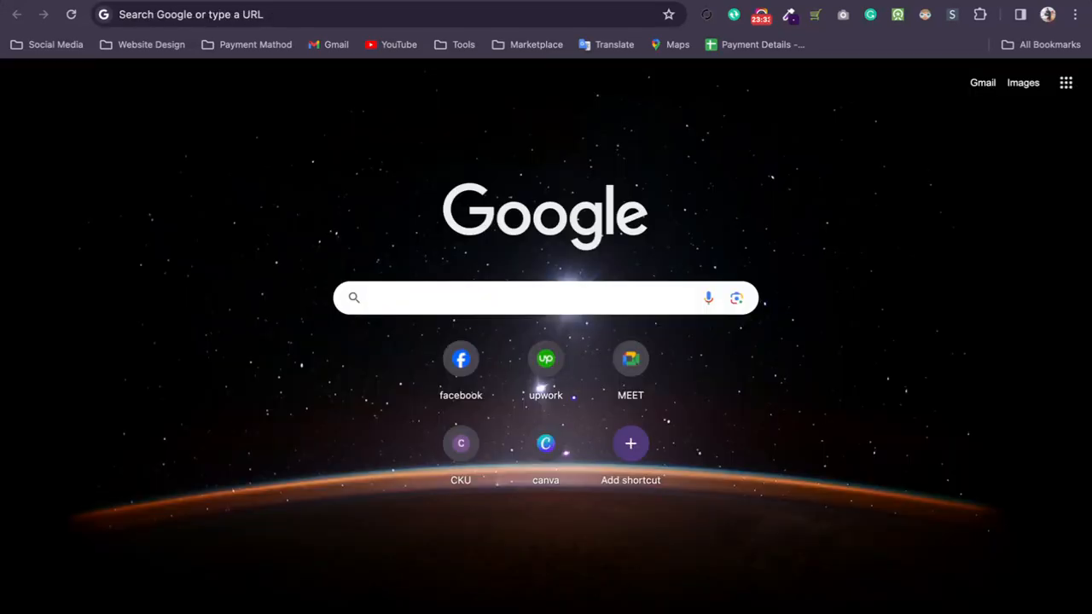
# - Search Google for "motion theme shopify" and open the Shopify Theme Store's Motion theme page
pyautogui.click(428, 292)
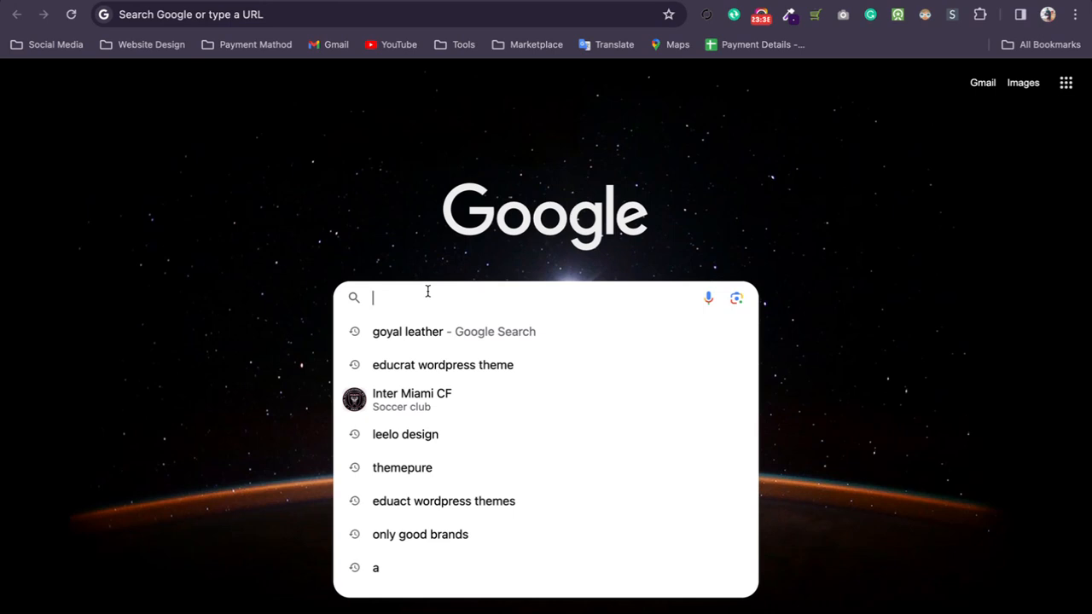
pyautogui.write('motion')
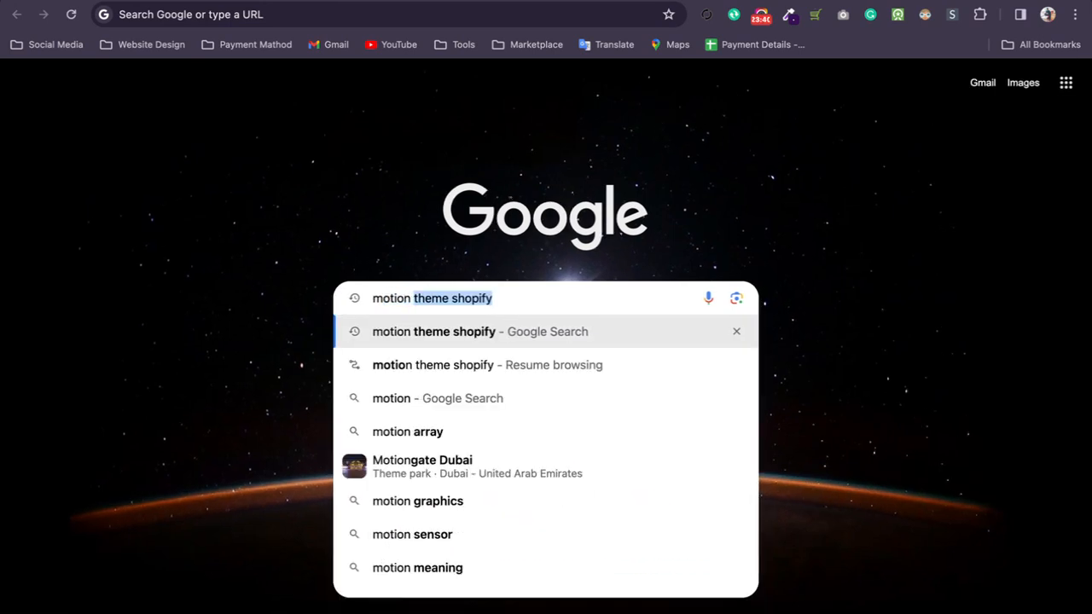
pyautogui.write(' theme')
pyautogui.press('Return')
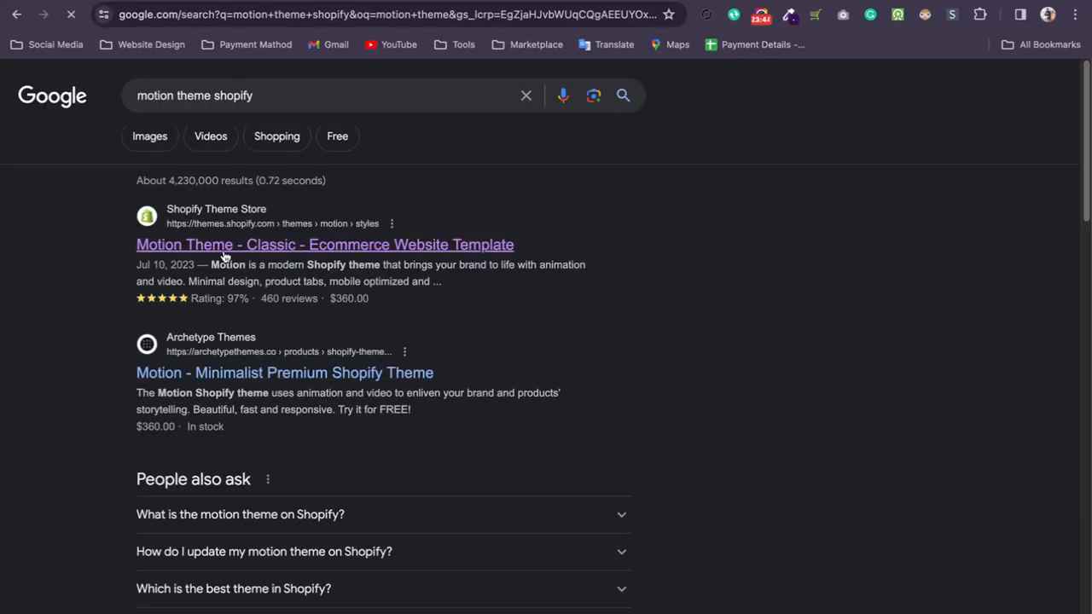
pyautogui.click(223, 250)
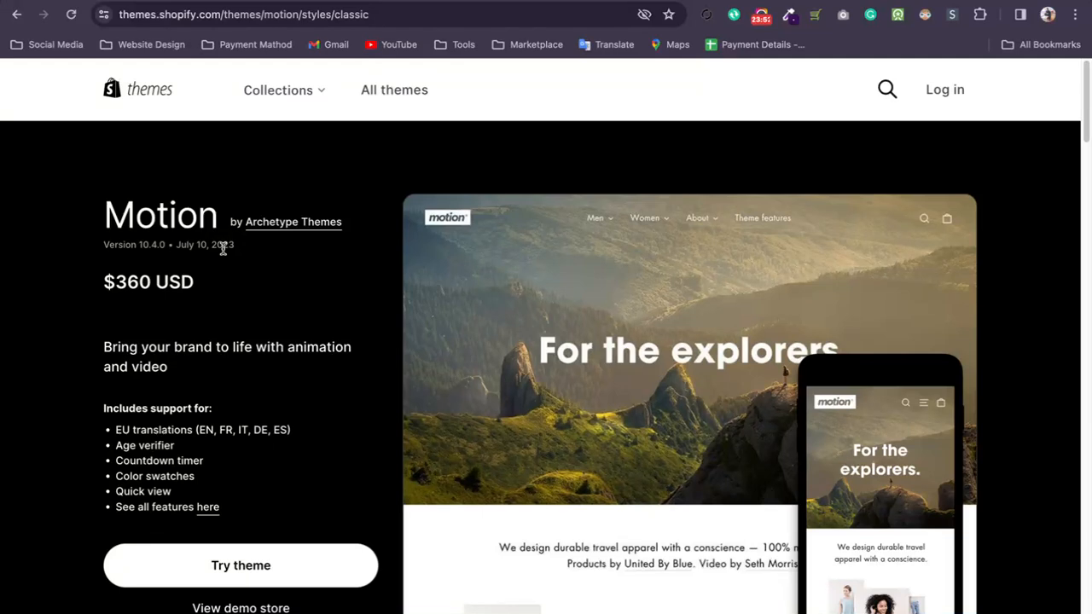
# - Open the Motion theme's demo store in the Classic style and browse its home page past the customer testimonials
pyautogui.scroll(-1, 400, 415)
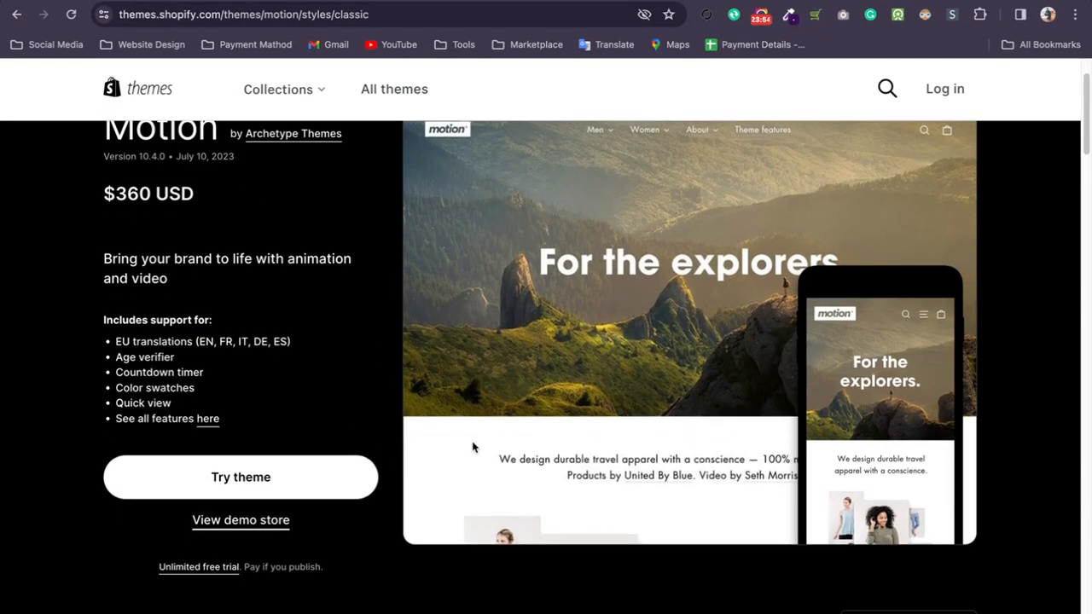
pyautogui.click(233, 523)
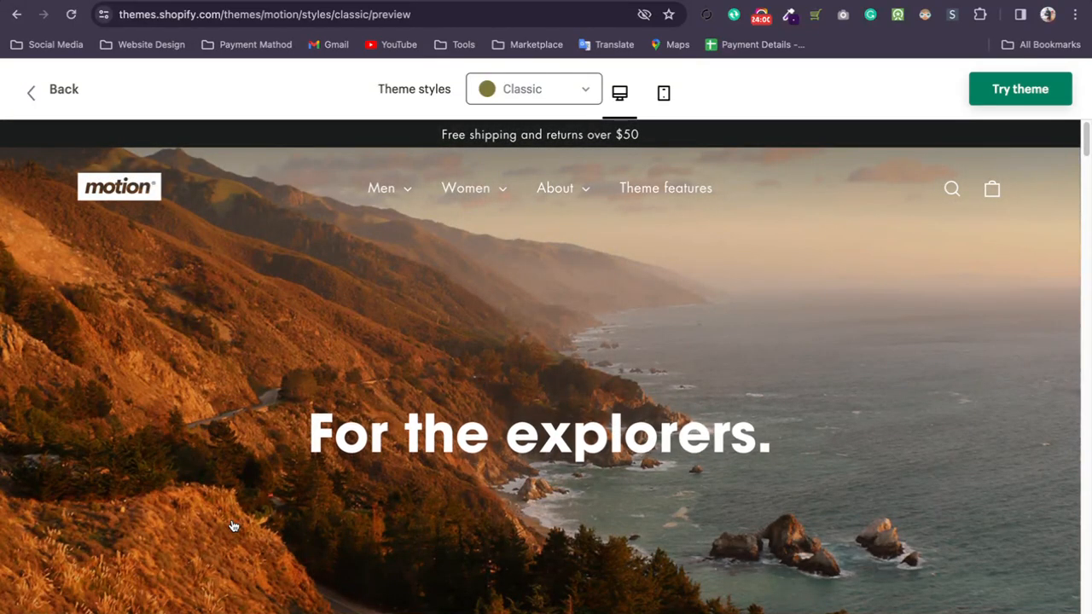
pyautogui.click(116, 1)
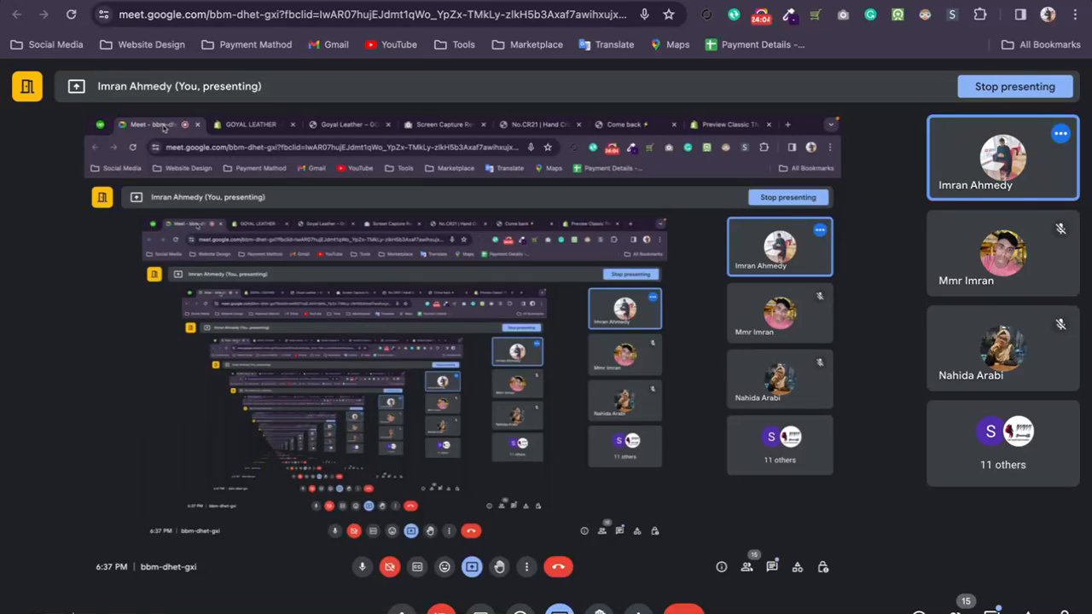
pyautogui.click(910, 0)
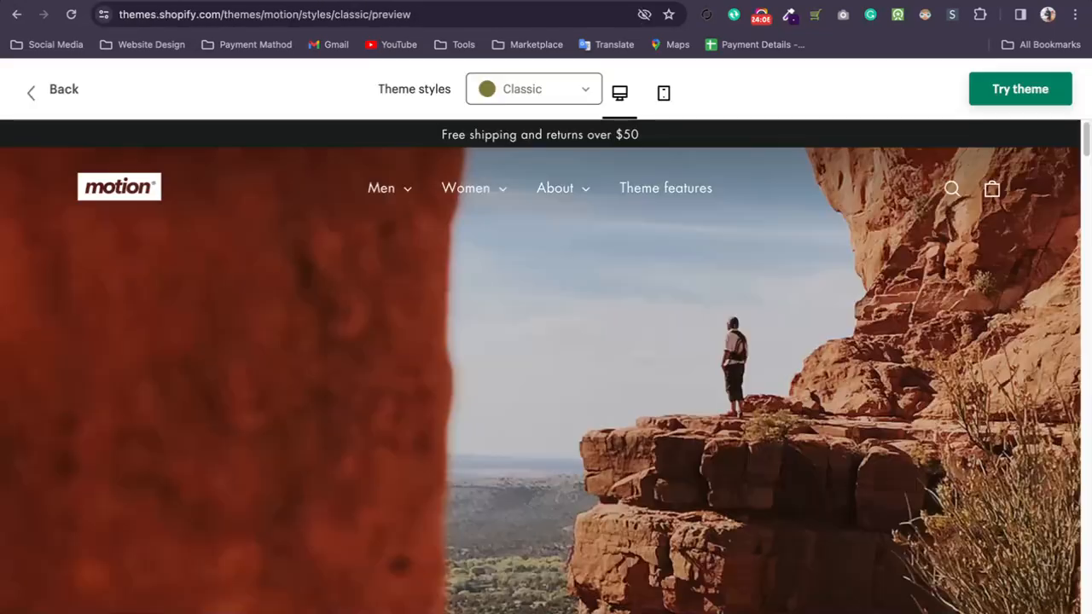
pyautogui.scroll(-20, 581, 297)
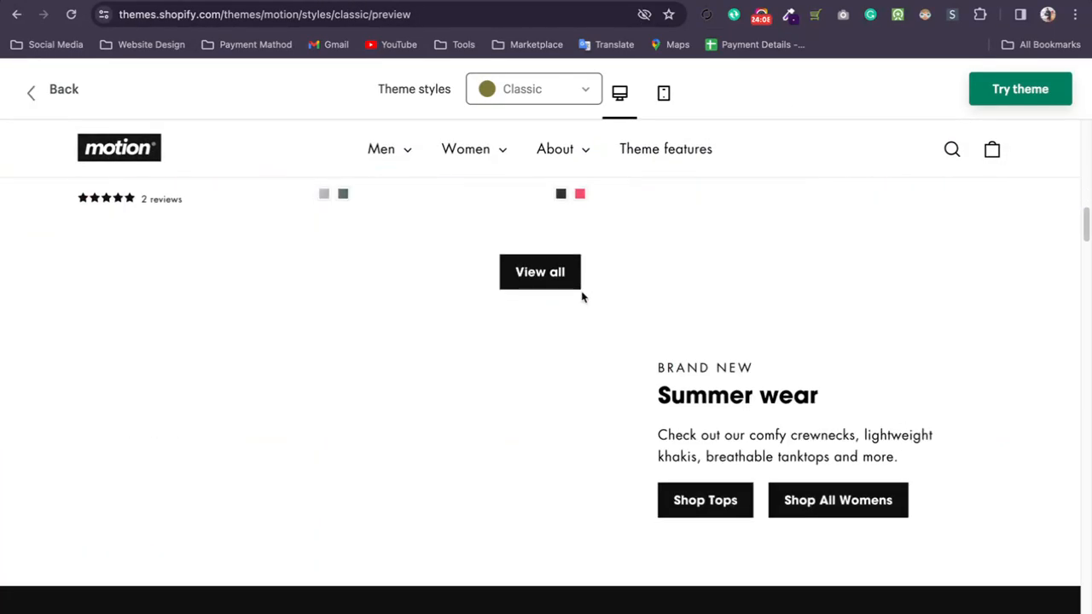
pyautogui.scroll(-3, 581, 296)
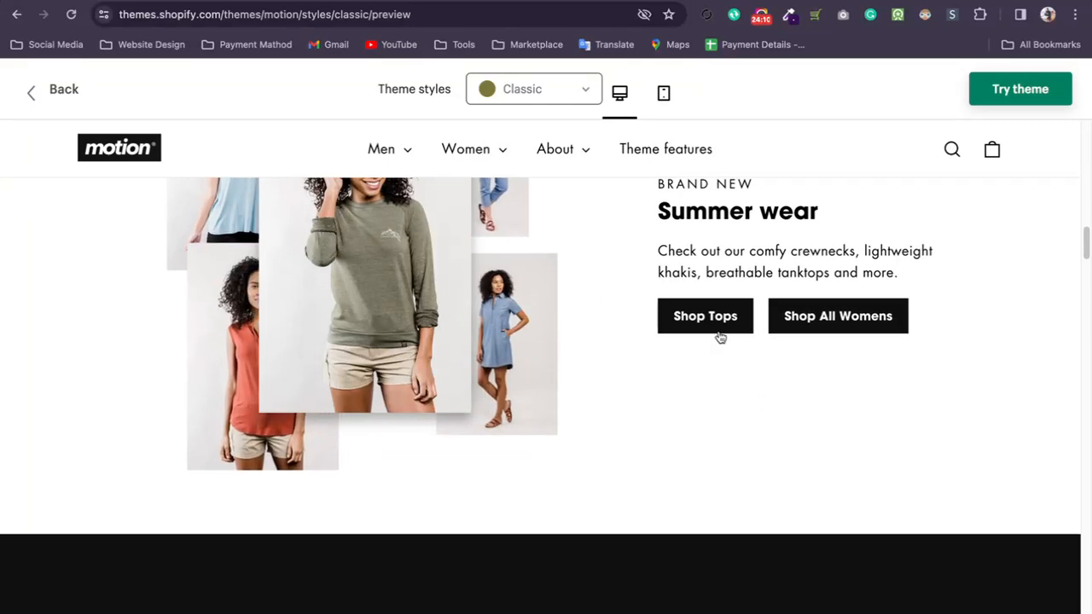
pyautogui.scroll(-10, 715, 338)
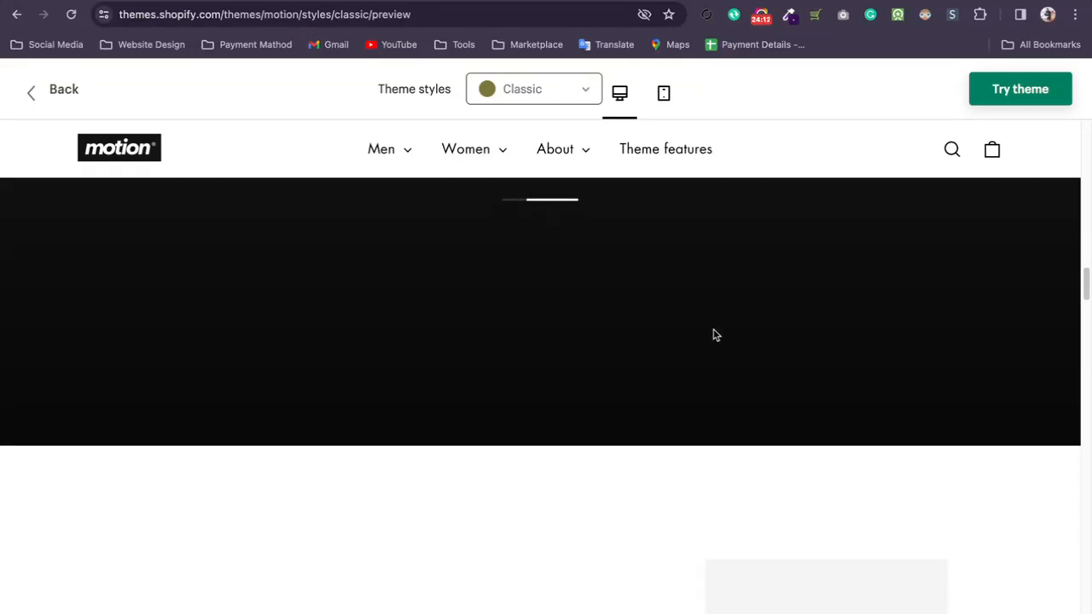
pyautogui.scroll(-15, 714, 338)
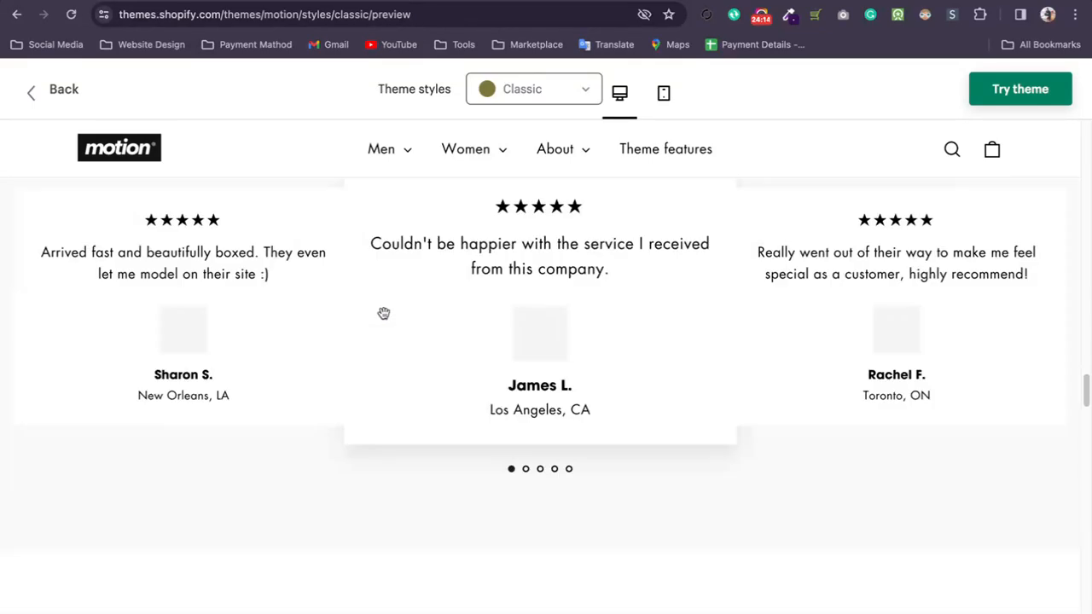
pyautogui.scroll(-15, 385, 314)
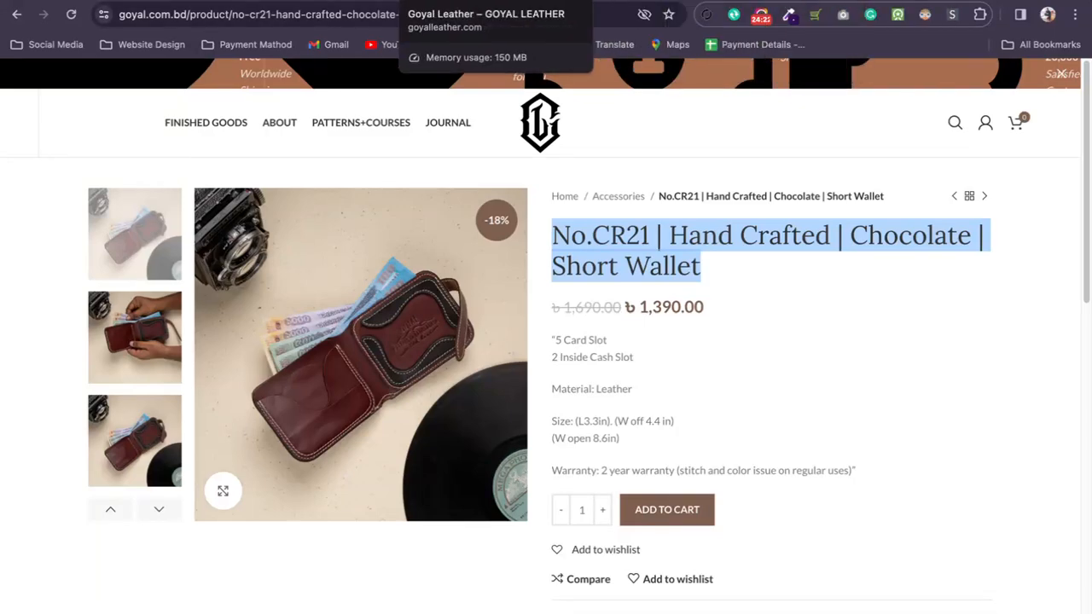
# - Switch to the goyalleather.com storefront and view the announcement bars and slideshow at the start of its home page
pyautogui.click(452, 1)
pyautogui.scroll(15, 366, 265)
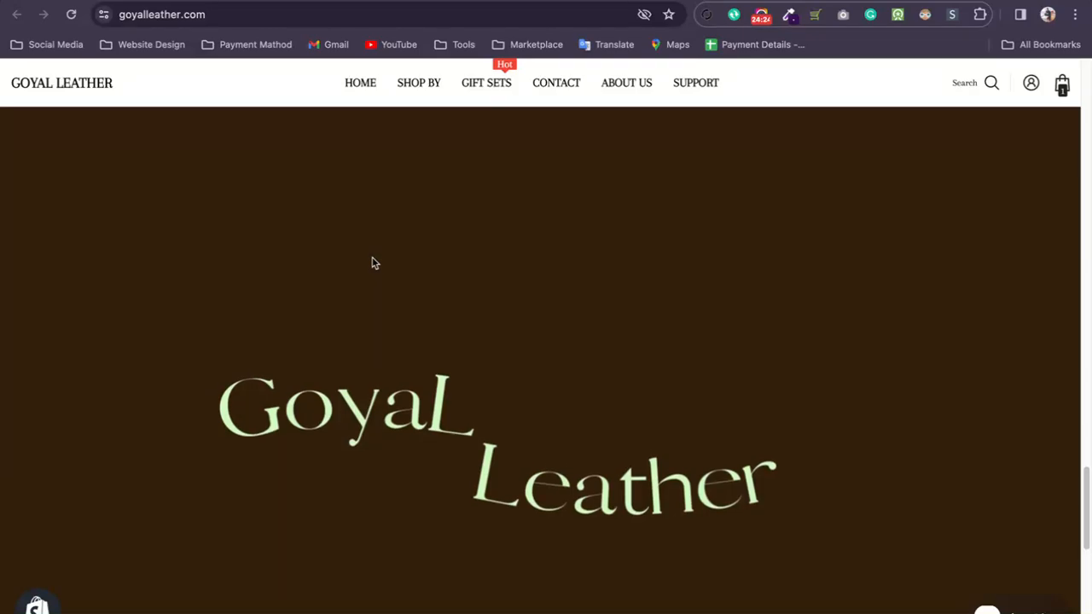
pyautogui.scroll(5, 372, 261)
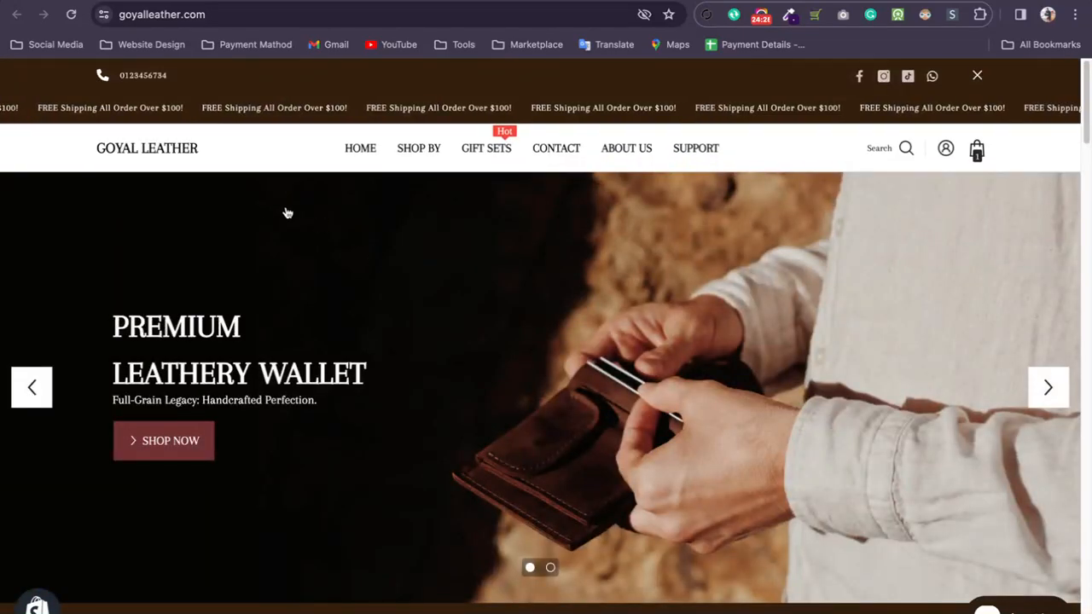
# - Return to the theme editor, expand Colors (General) in the theme settings and review the home page preview down to the Custom Press Banner
pyautogui.click(296, 1)
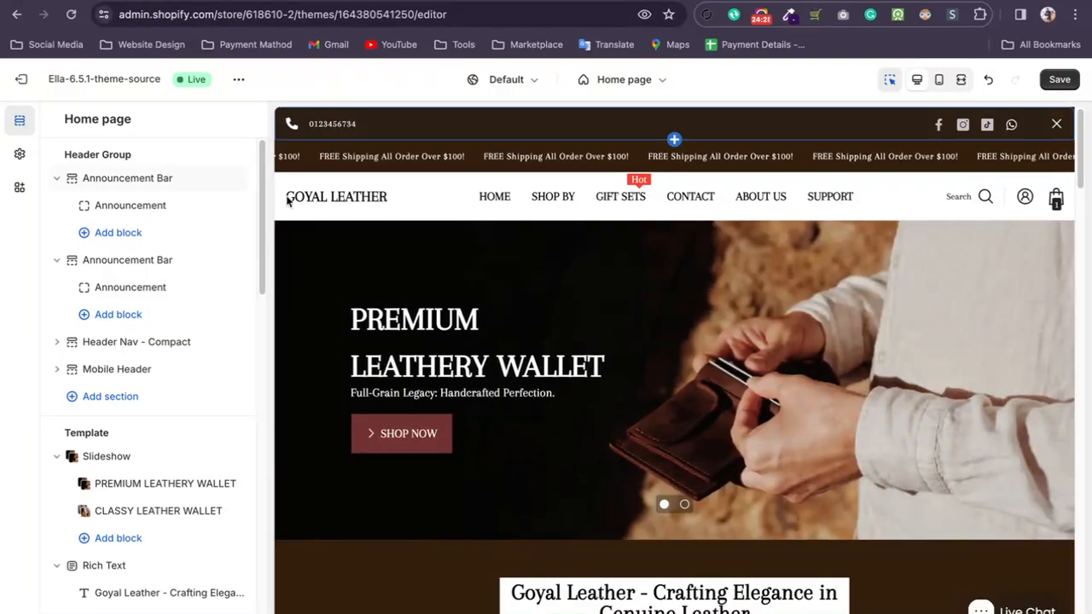
pyautogui.click(17, 158)
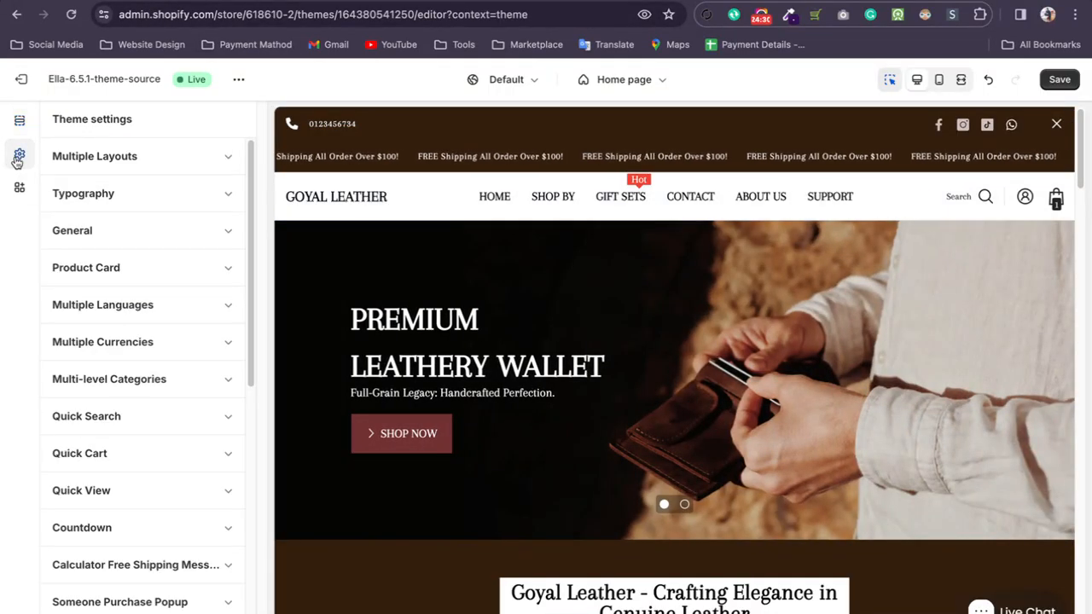
pyautogui.scroll(-10, 139, 395)
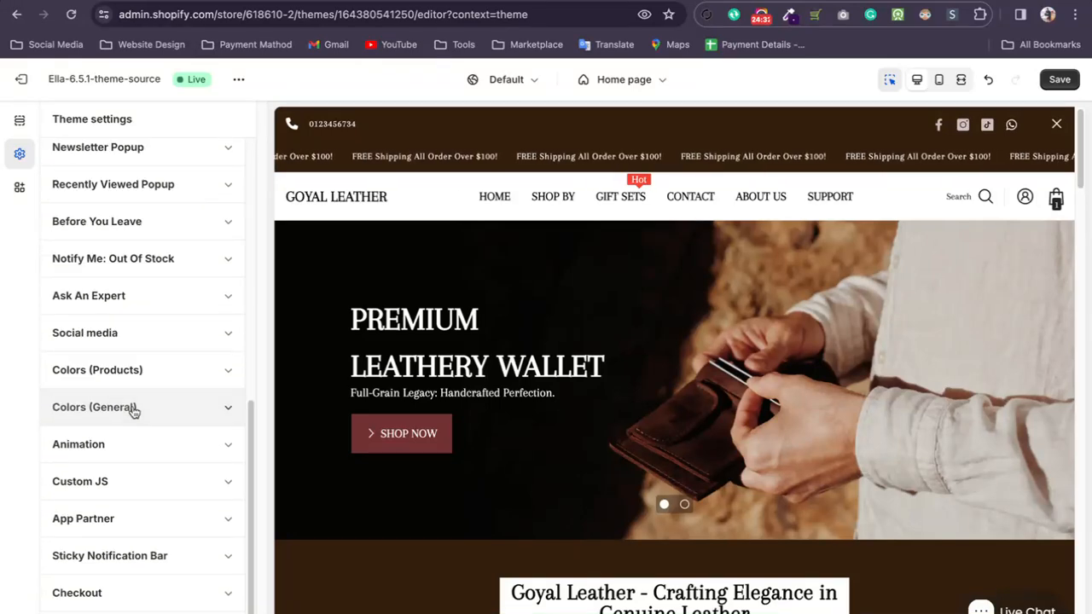
pyautogui.click(133, 408)
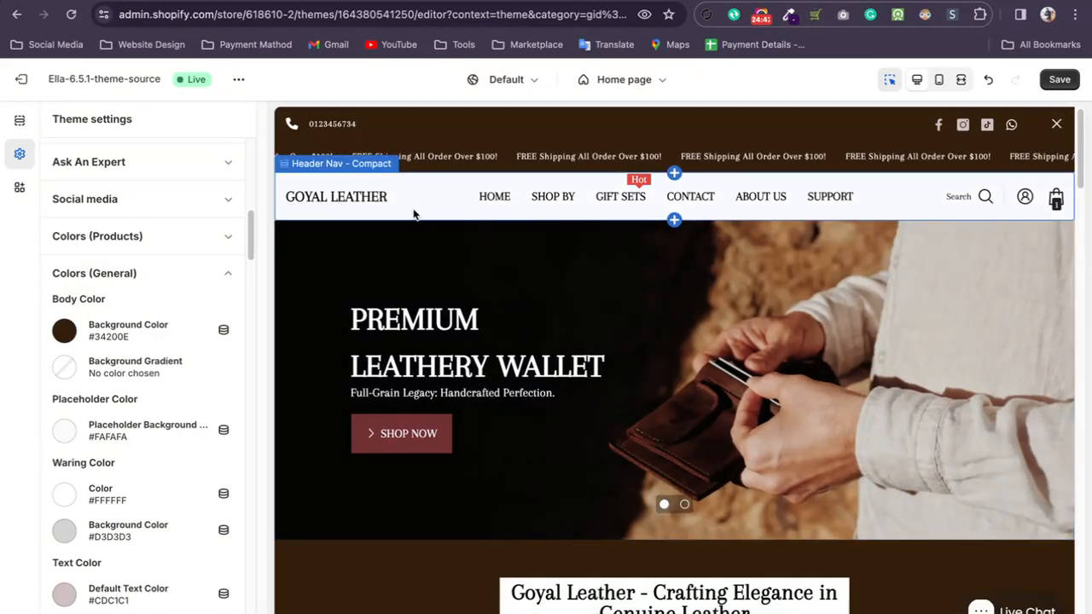
pyautogui.scroll(-5, 512, 503)
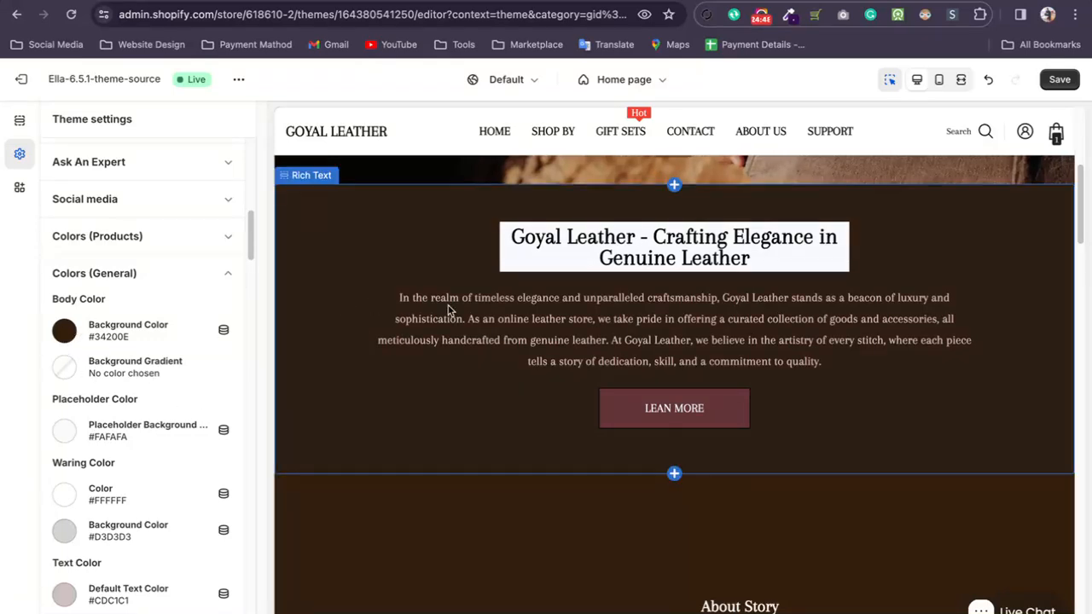
pyautogui.scroll(-2, 461, 349)
pyautogui.scroll(-3, 563, 439)
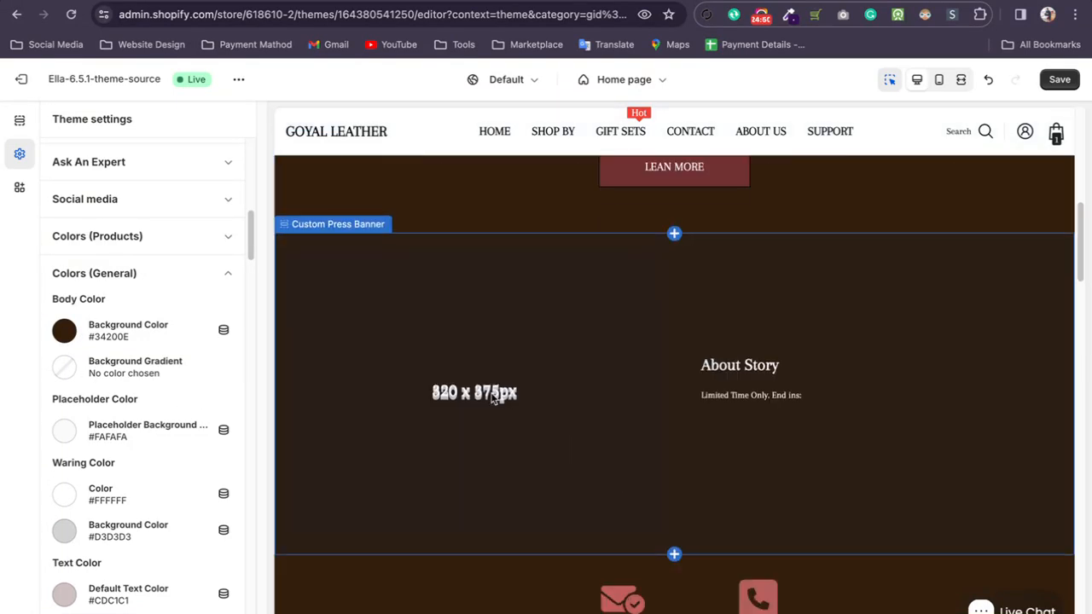
# - Switch the preview to the mobile layout and open the storefront's navigation menu
pyautogui.click(939, 81)
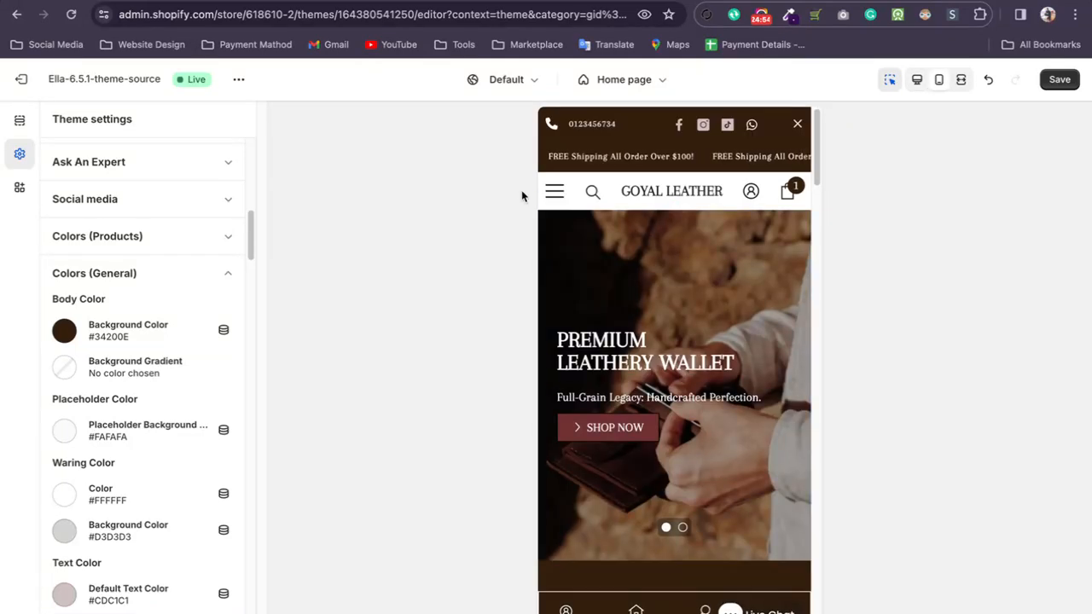
pyautogui.click(549, 193)
pyautogui.click(549, 193)
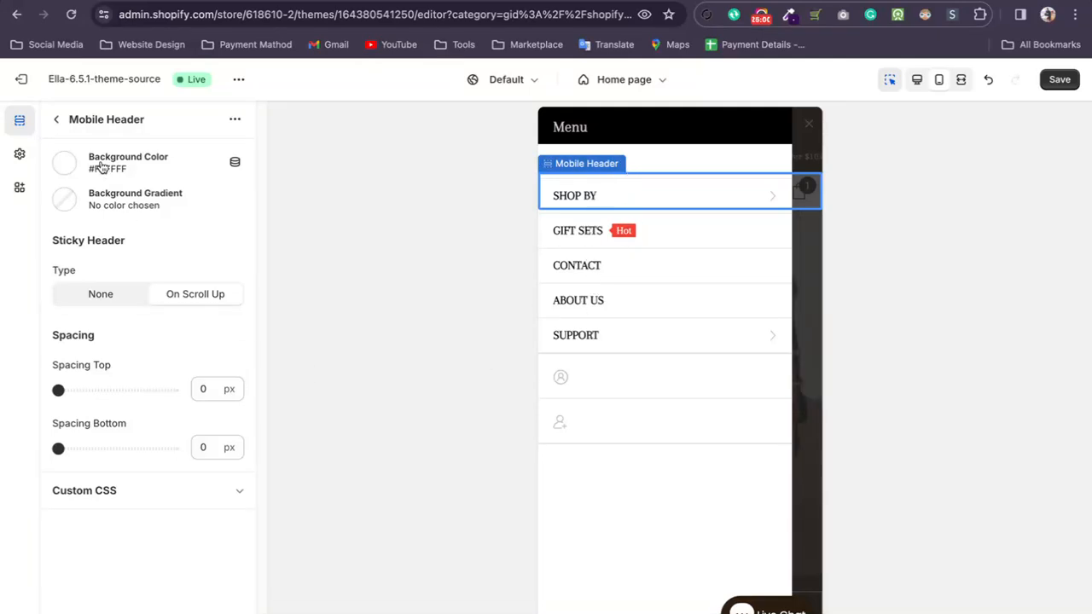
# - Leave the Mobile Header settings, open the theme-wide Custom CSS and read its sidebar and menu style rules
pyautogui.click(53, 117)
pyautogui.click(20, 153)
pyautogui.scroll(-15, 91, 338)
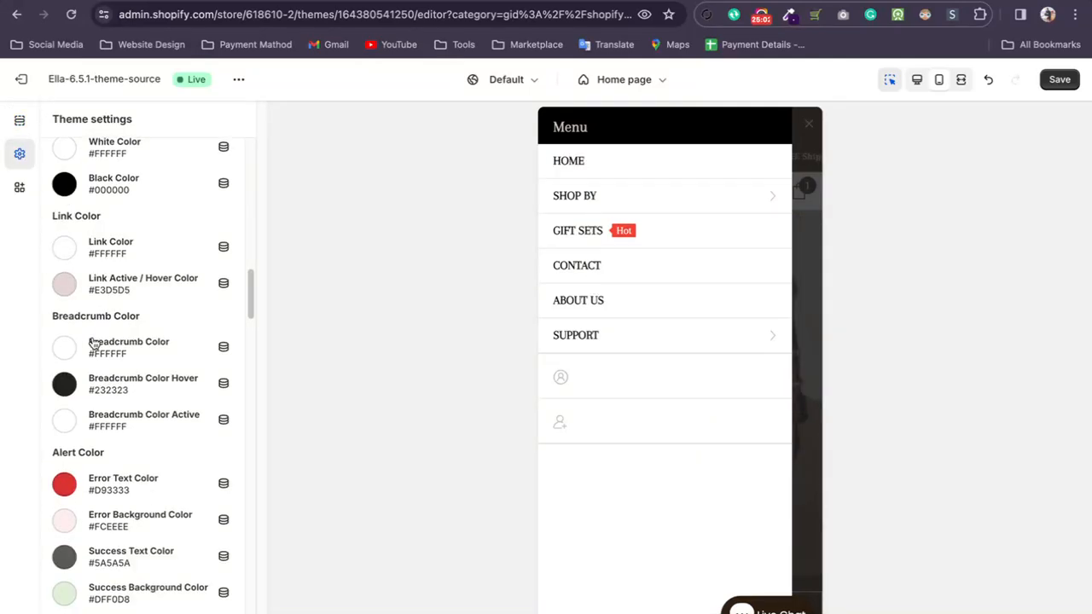
pyautogui.scroll(-10, 80, 400)
pyautogui.click(91, 612)
pyautogui.scroll(-3, 112, 504)
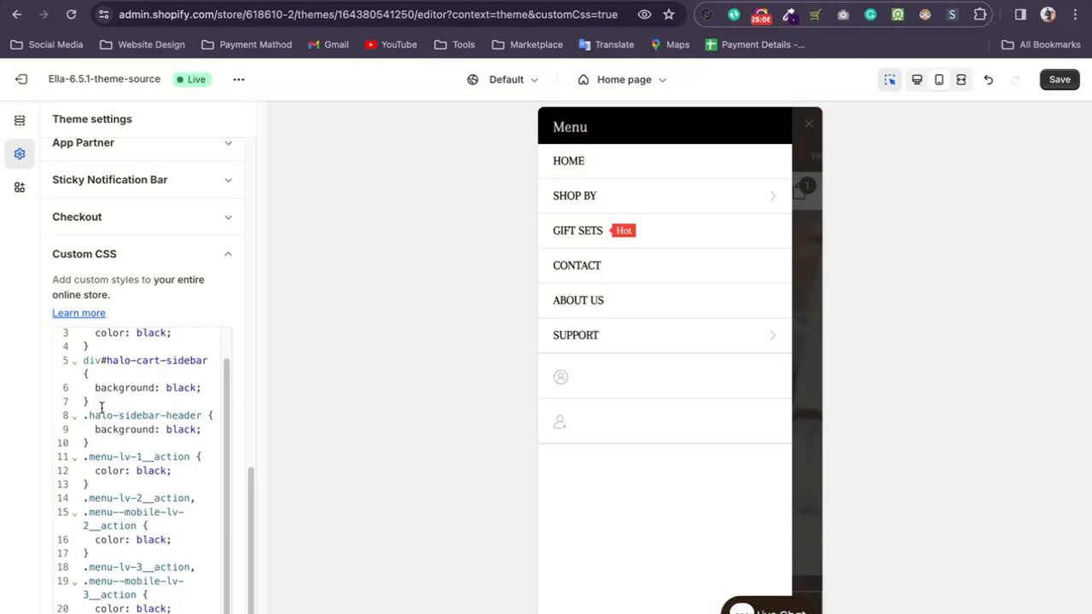
pyautogui.scroll(1, 94, 388)
pyautogui.scroll(-1, 109, 447)
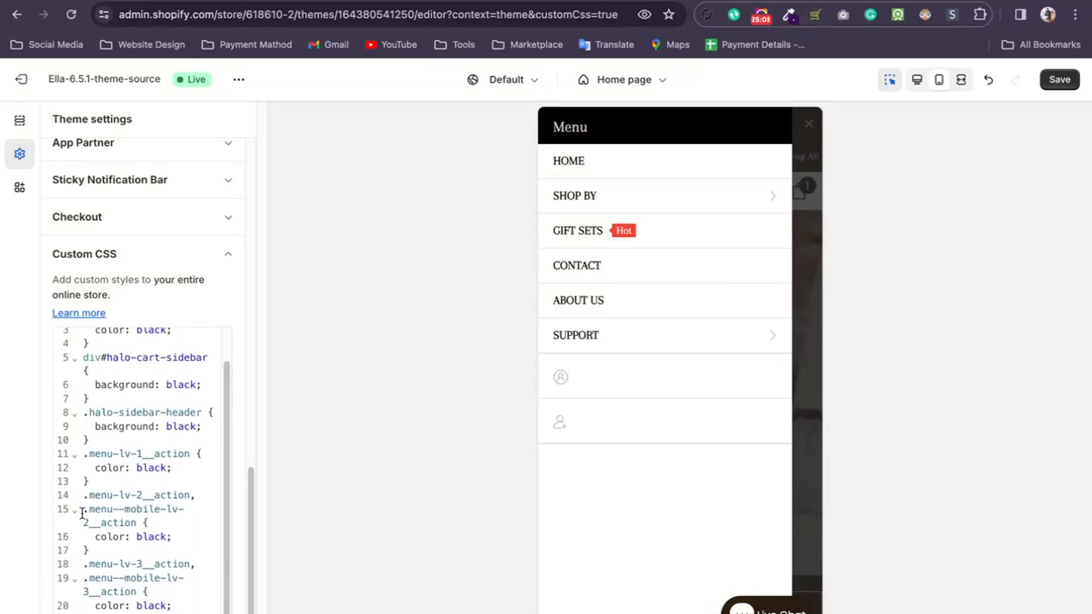
# - Select and copy the Custom CSS menu rules from .menu-lv-1__action through .menu-lv-3__action
pyautogui.moveTo(79, 453); pyautogui.dragTo(128, 611)
pyautogui.press('super+c')
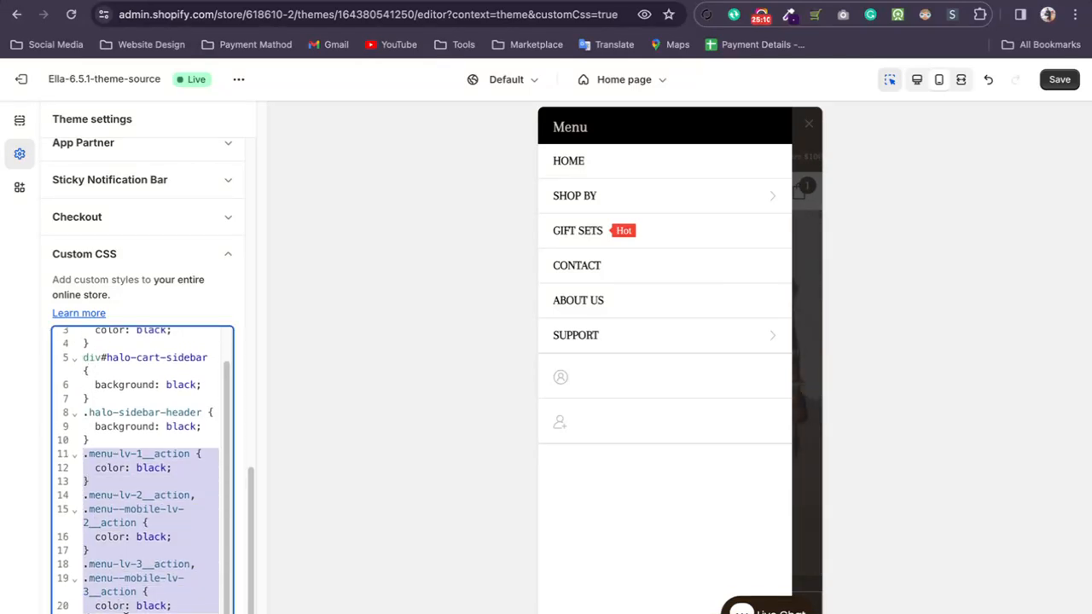
pyautogui.scroll(4, 126, 611)
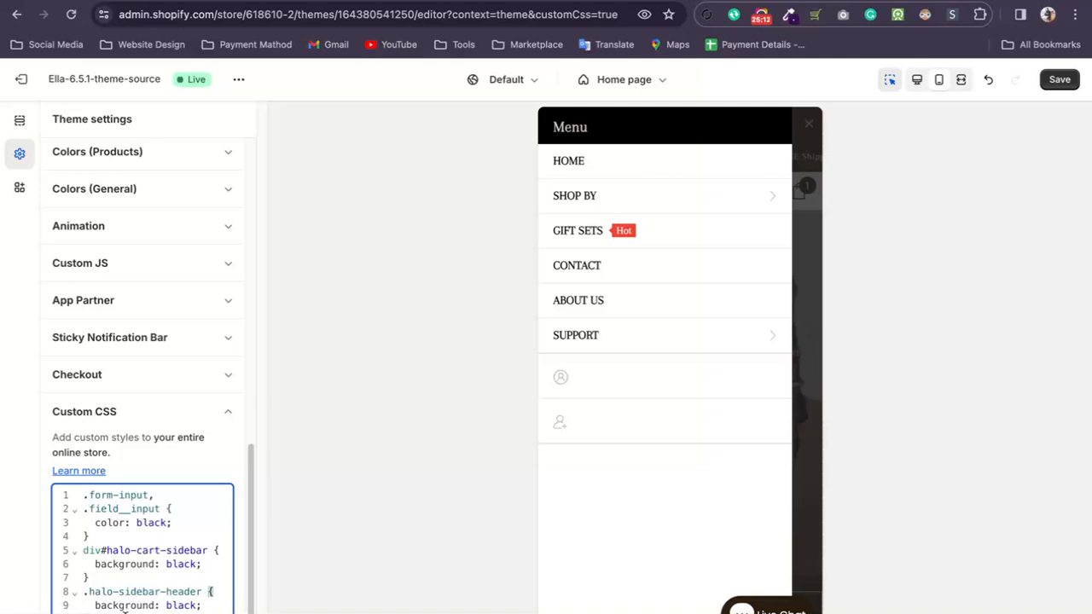
# - Apply the Custom CSS without the menu rules and try setting the Mobile Header's Background Color to #000000
pyautogui.click(8, 453)
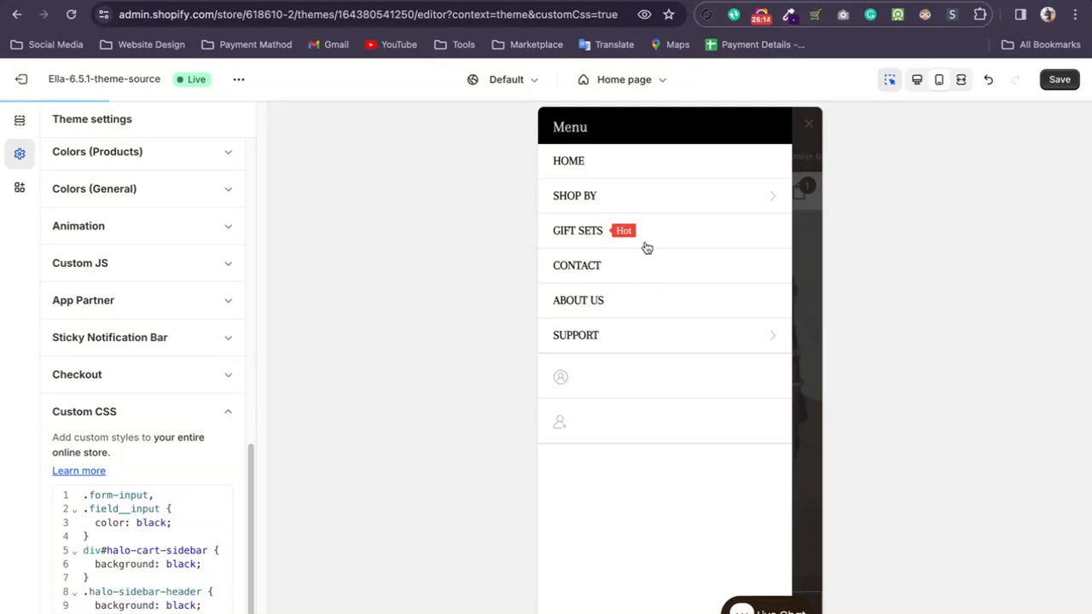
pyautogui.click(559, 194)
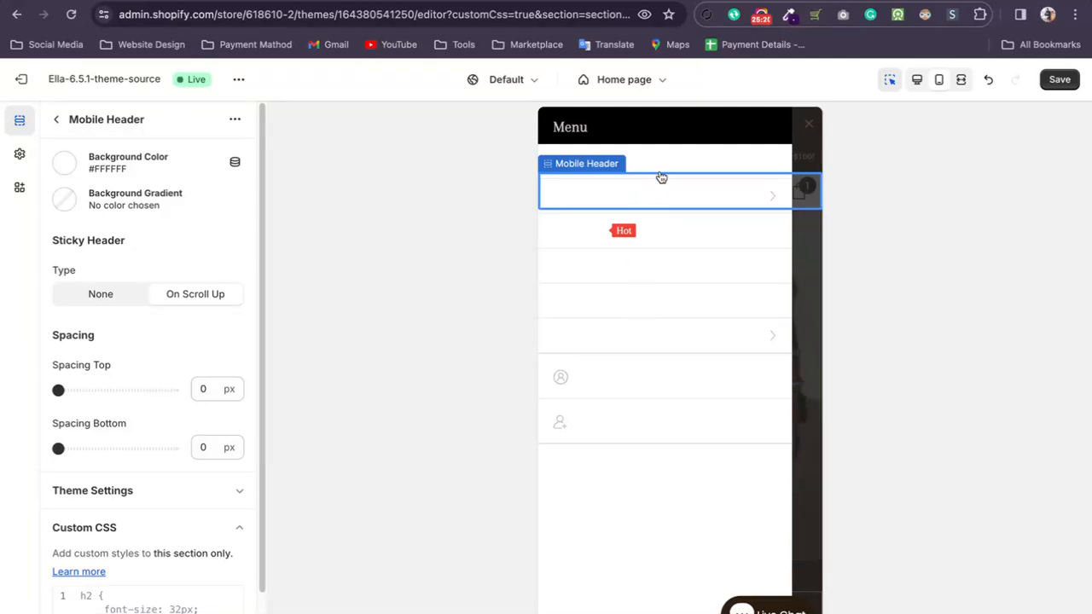
pyautogui.click(71, 168)
pyautogui.moveTo(97, 255); pyautogui.dragTo(45, 324)
pyautogui.click(392, 323)
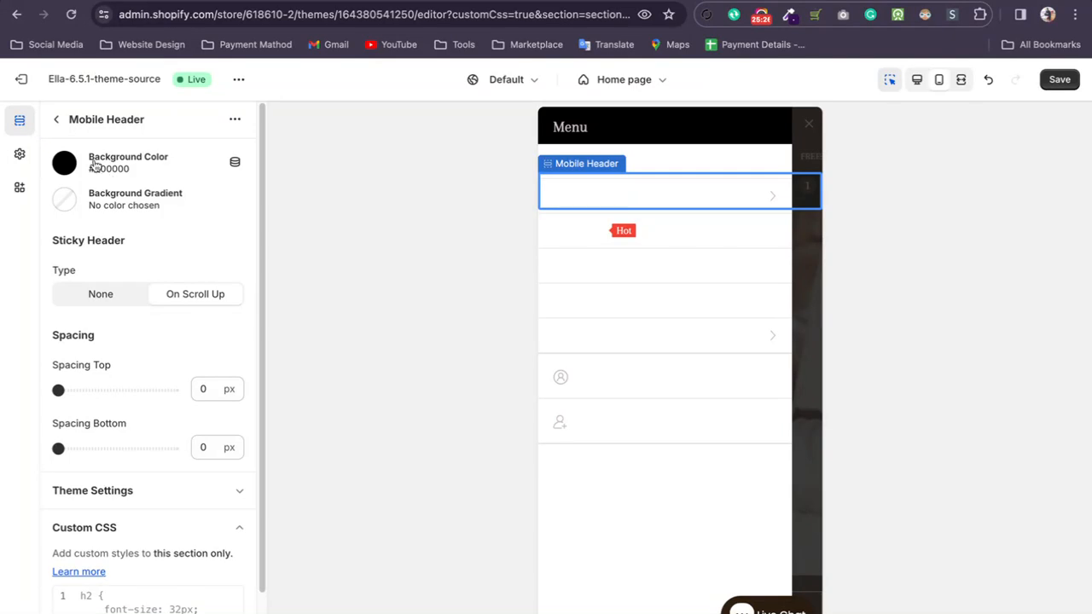
# - Return from the Mobile Header to the theme-wide Custom CSS and paste the copied menu rules back in
pyautogui.click(57, 120)
pyautogui.click(20, 155)
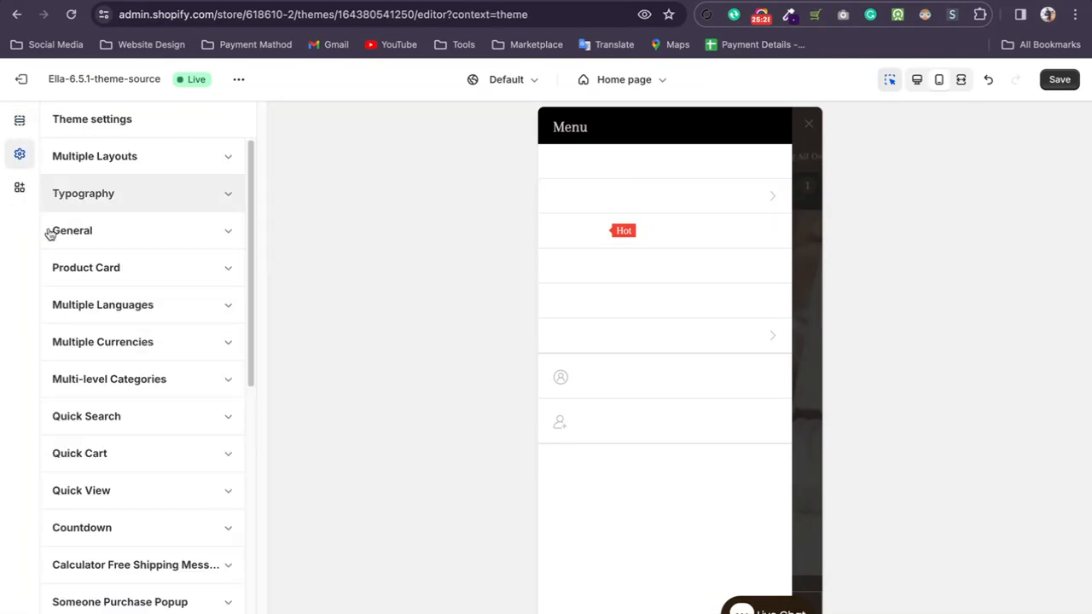
pyautogui.scroll(-10, 122, 390)
pyautogui.click(122, 613)
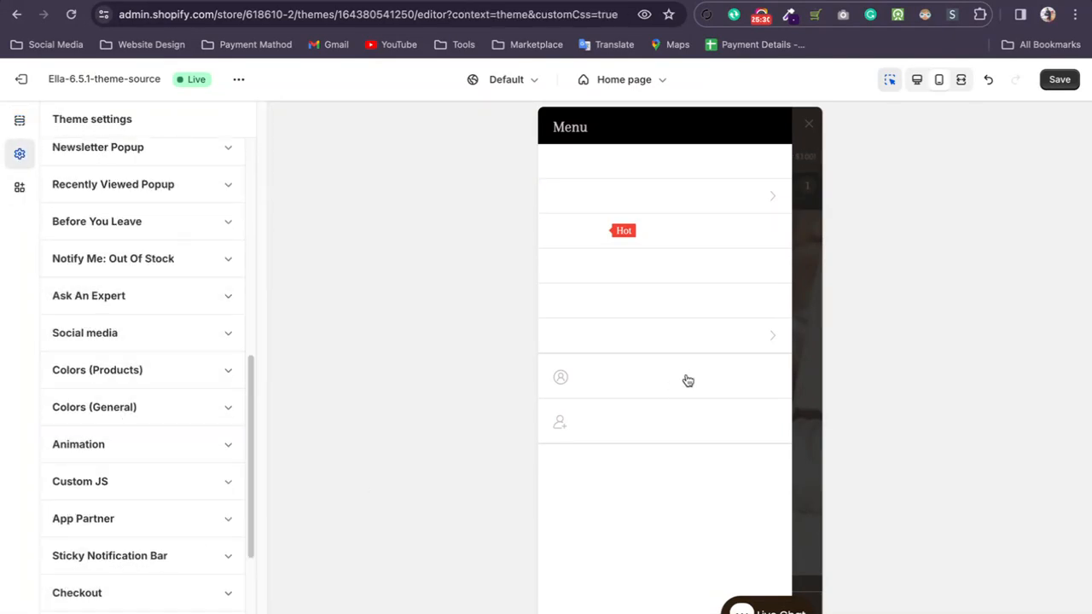
pyautogui.scroll(-3, 179, 461)
pyautogui.click(102, 611)
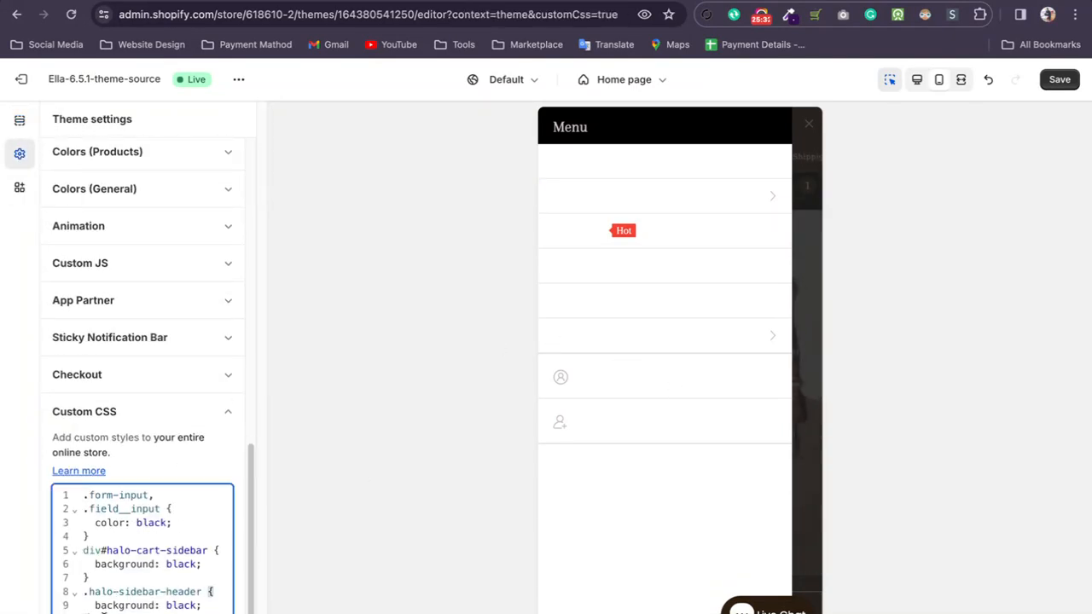
pyautogui.press('super+v')
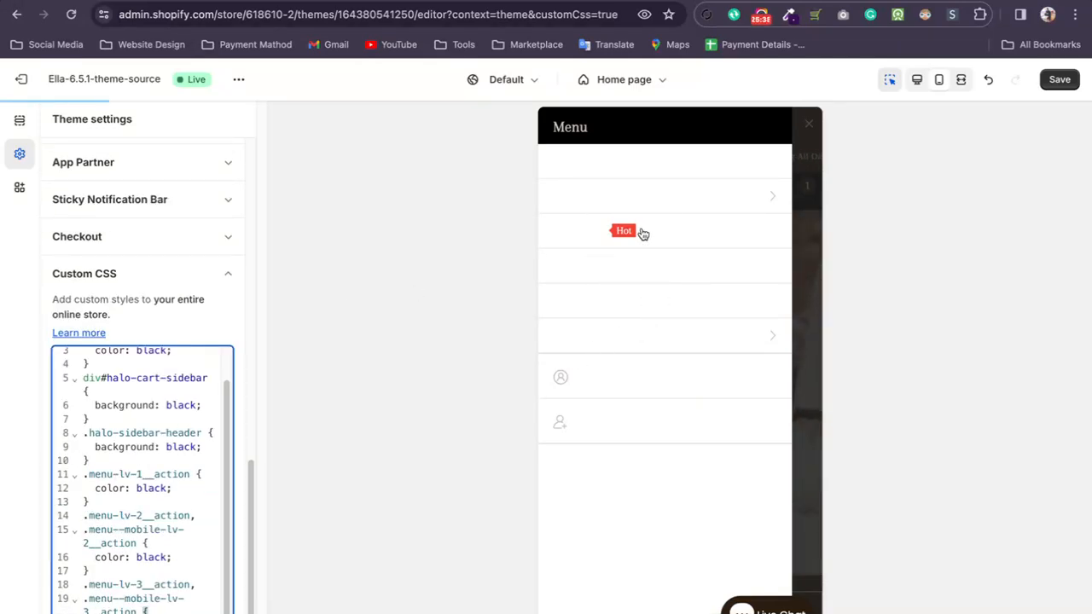
# - Leave the theme editor discarding the unsaved changes, reopen Ella-6.5.1-theme-source for customizing and switch the preview to desktop layout
pyautogui.rightClick(584, 203)
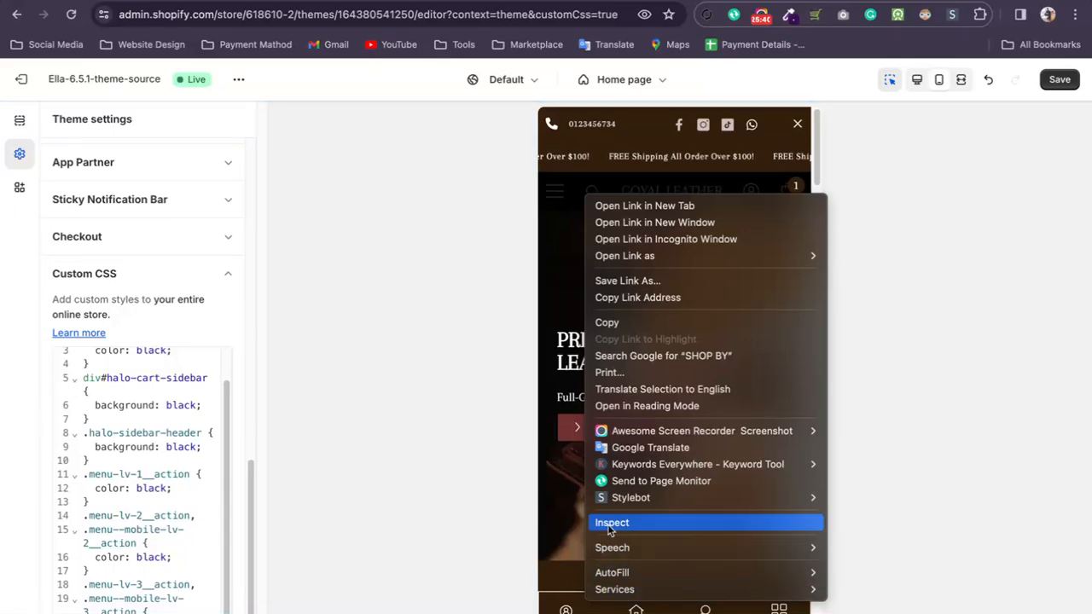
pyautogui.click(432, 364)
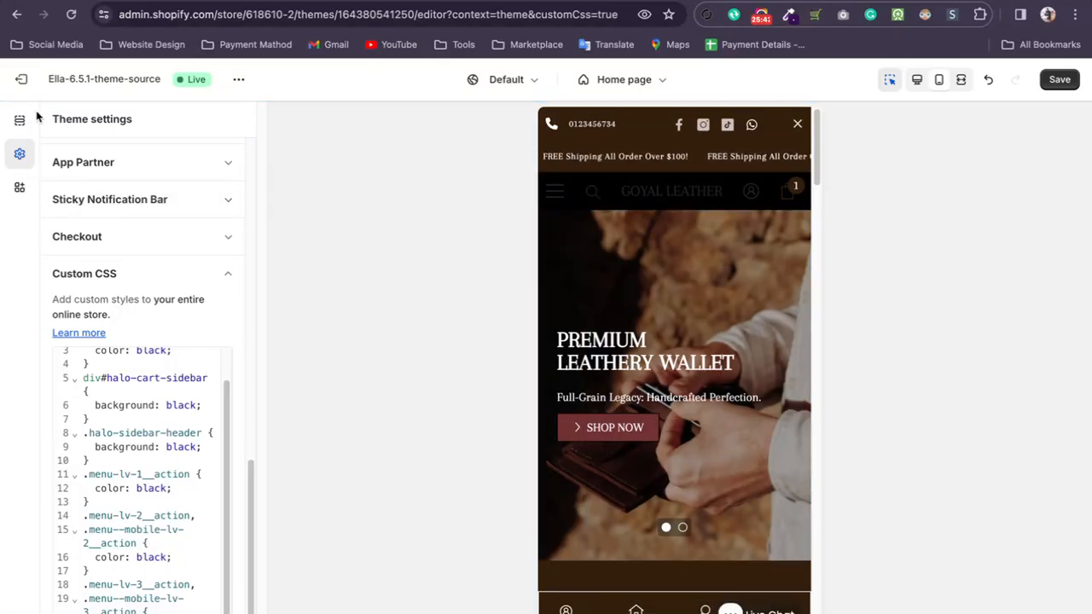
pyautogui.click(20, 85)
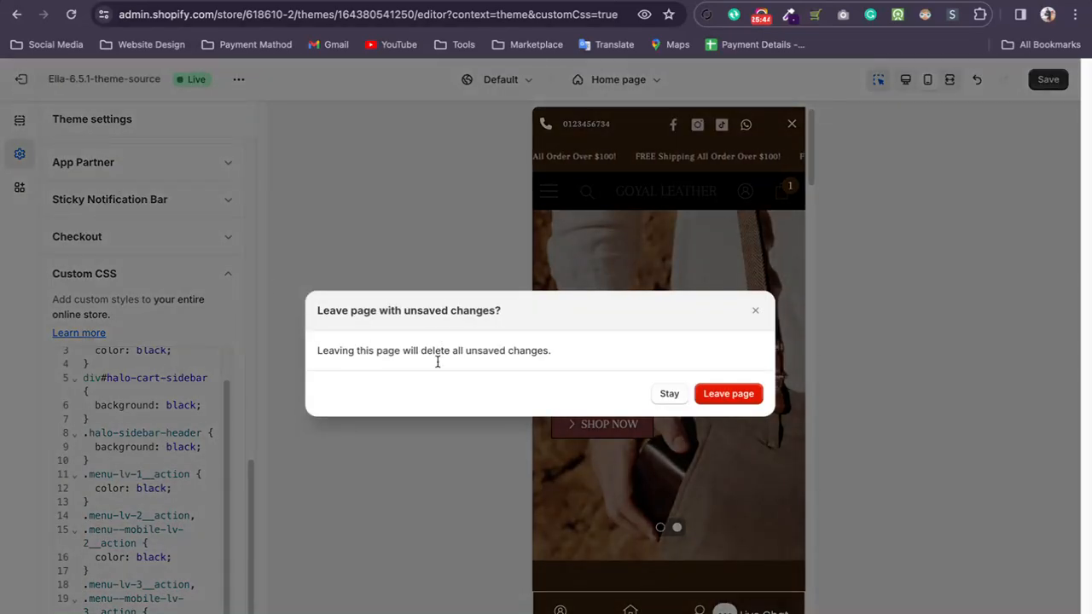
pyautogui.click(710, 392)
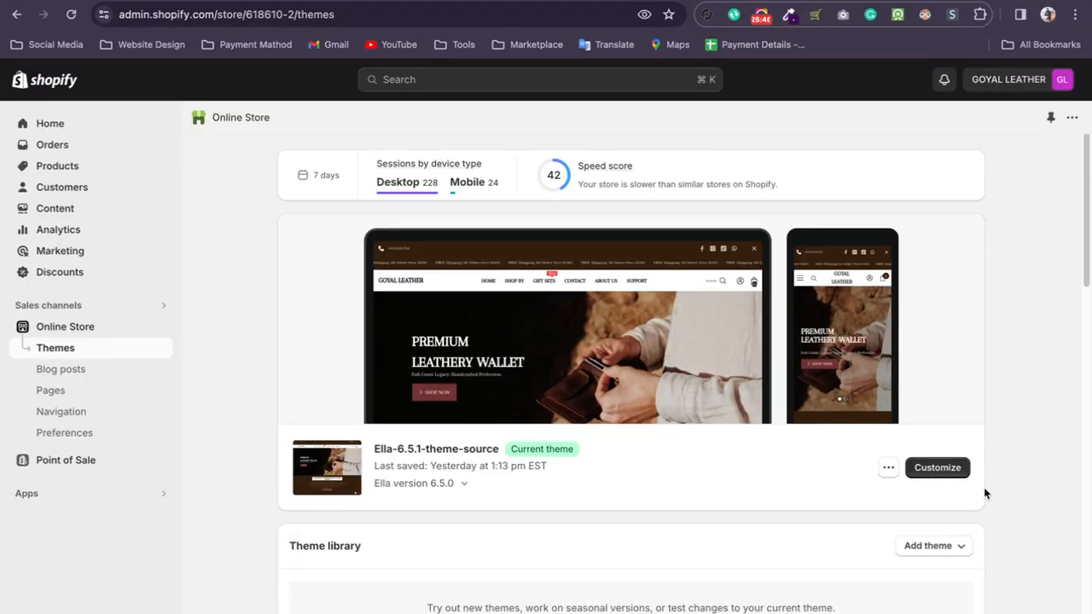
pyautogui.click(945, 461)
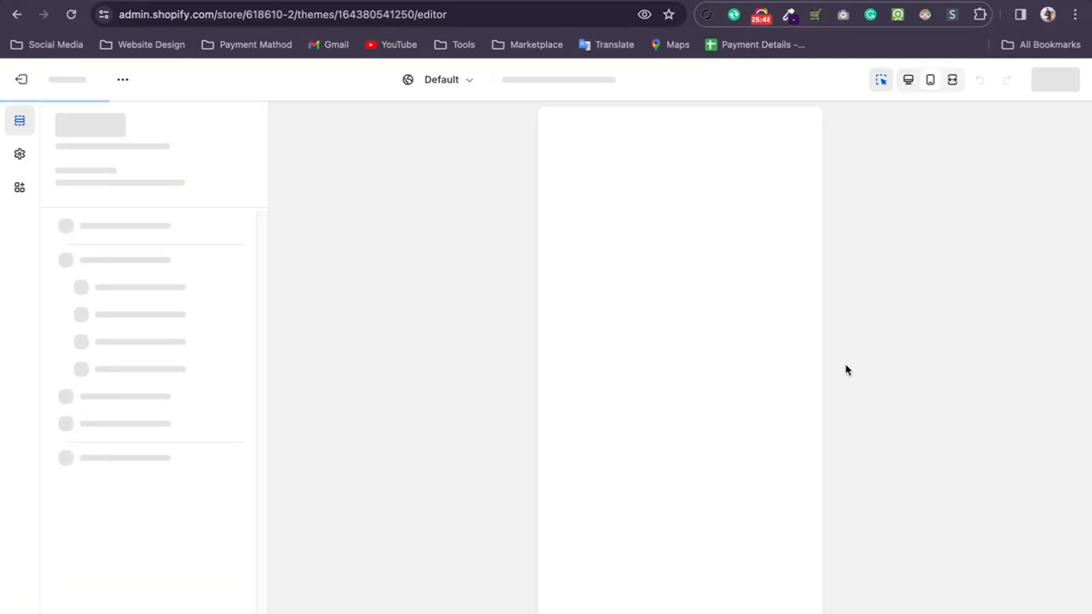
pyautogui.click(917, 79)
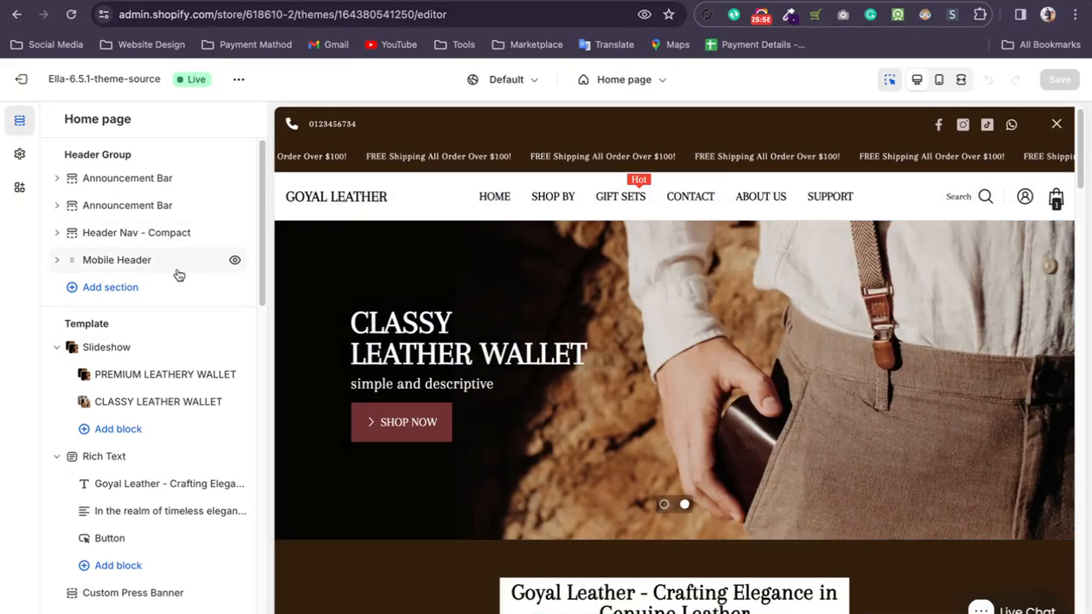
# - Open the PREMIUM LEATHERY WALLET slide's settings and compare the slideshow in the mobile and desktop previews
pyautogui.moveTo(260, 197); pyautogui.dragTo(255, 220)
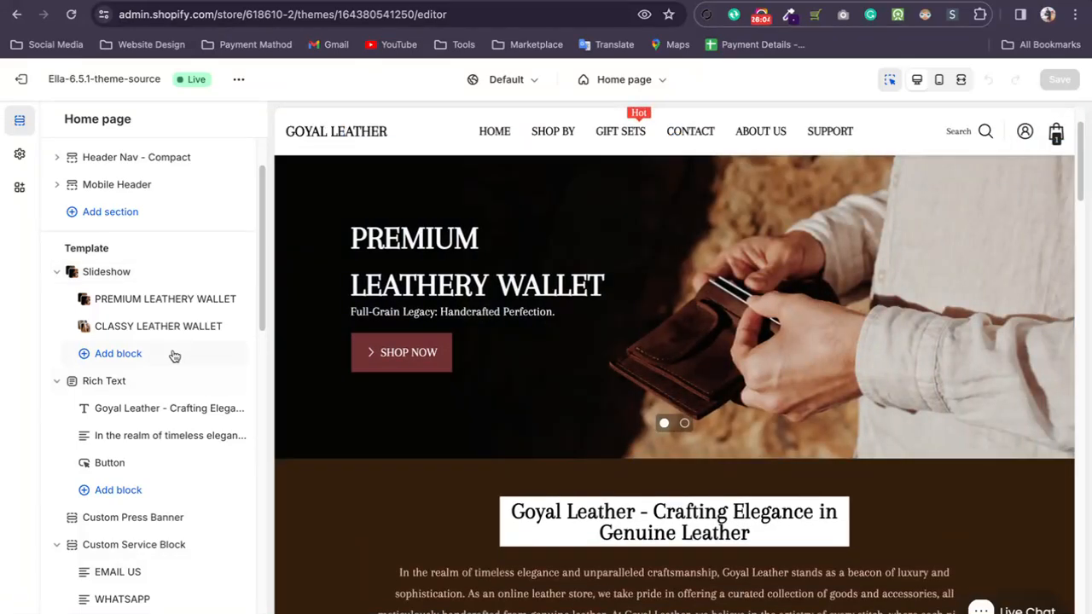
pyautogui.click(149, 298)
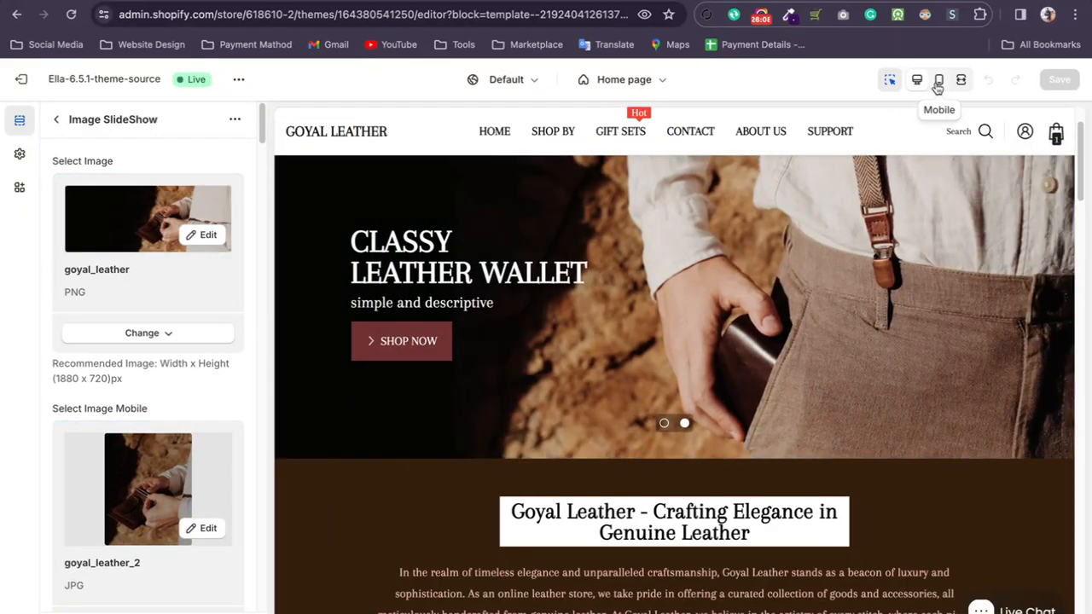
pyautogui.click(937, 82)
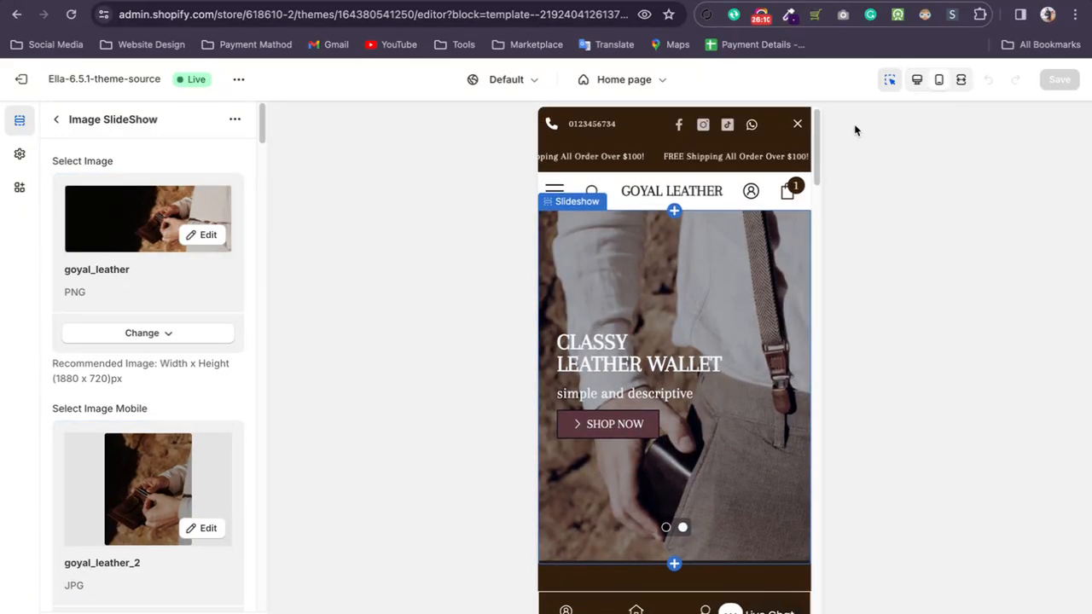
pyautogui.click(916, 81)
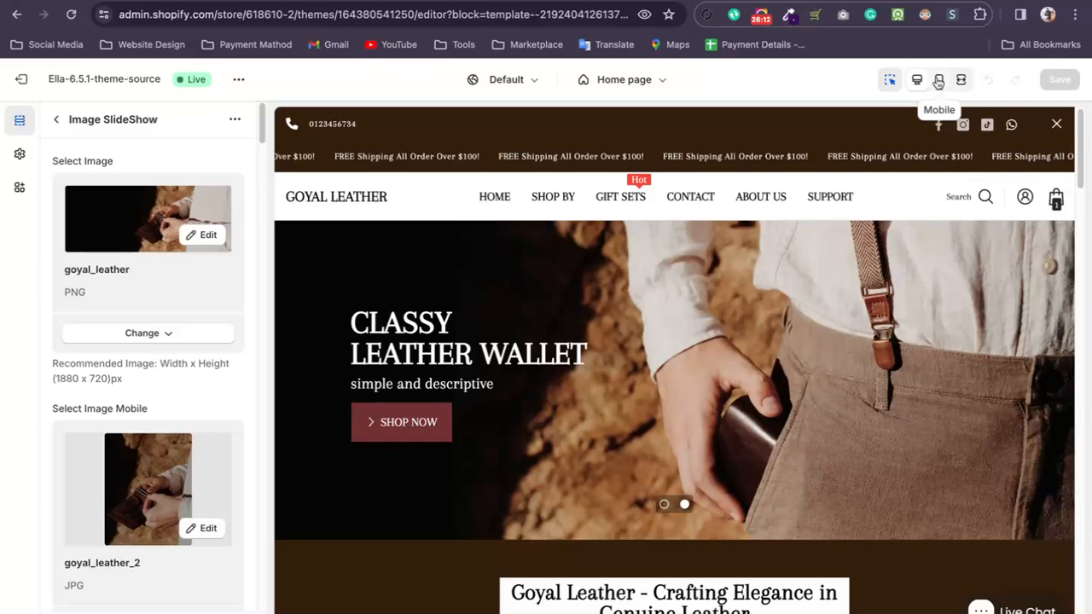
pyautogui.click(937, 81)
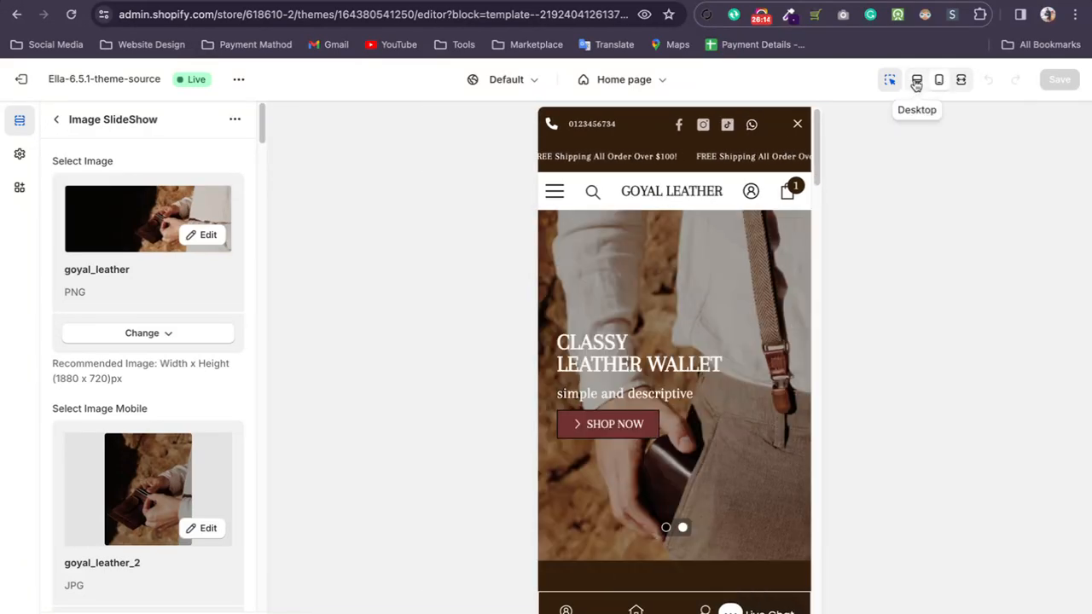
pyautogui.click(915, 81)
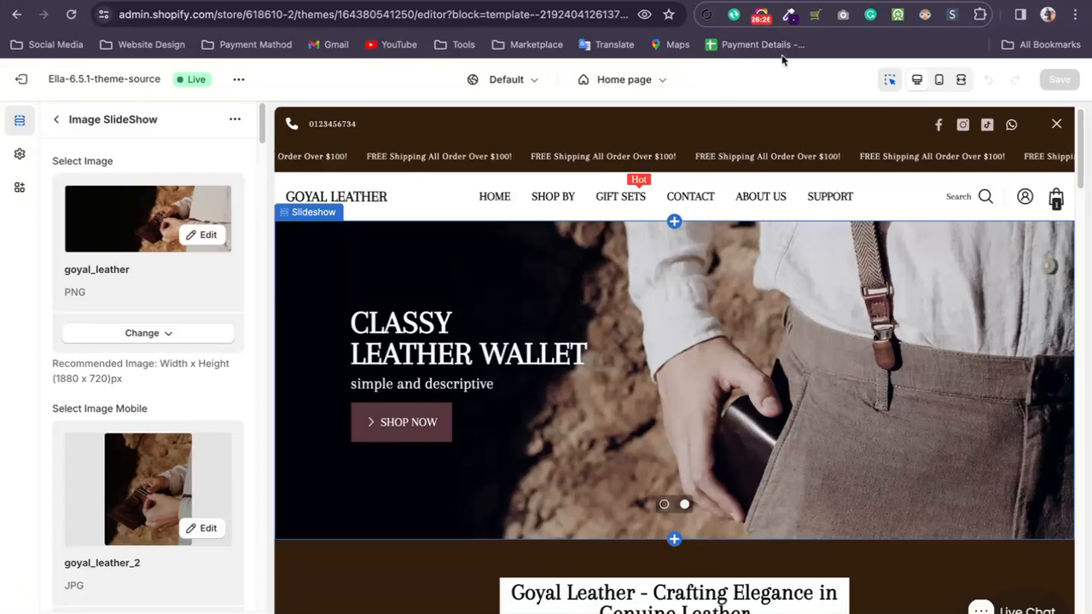
# - Switch to Canva in a new browser tab and open the 1880 x 750 px goyal leather design from the recent designs
pyautogui.hotkey('ctrl', 't')
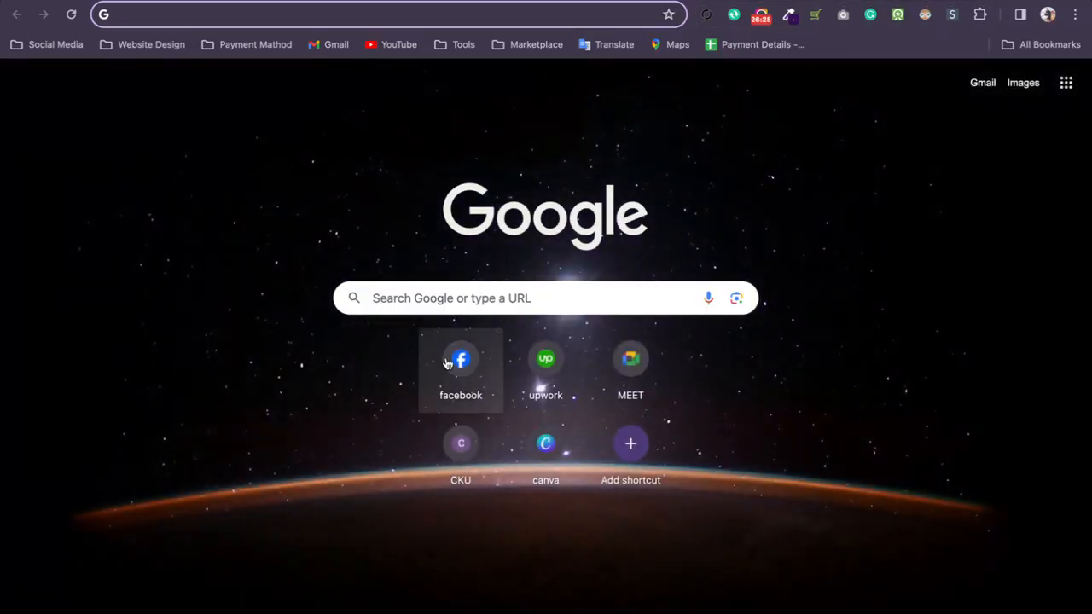
pyautogui.click(557, 481)
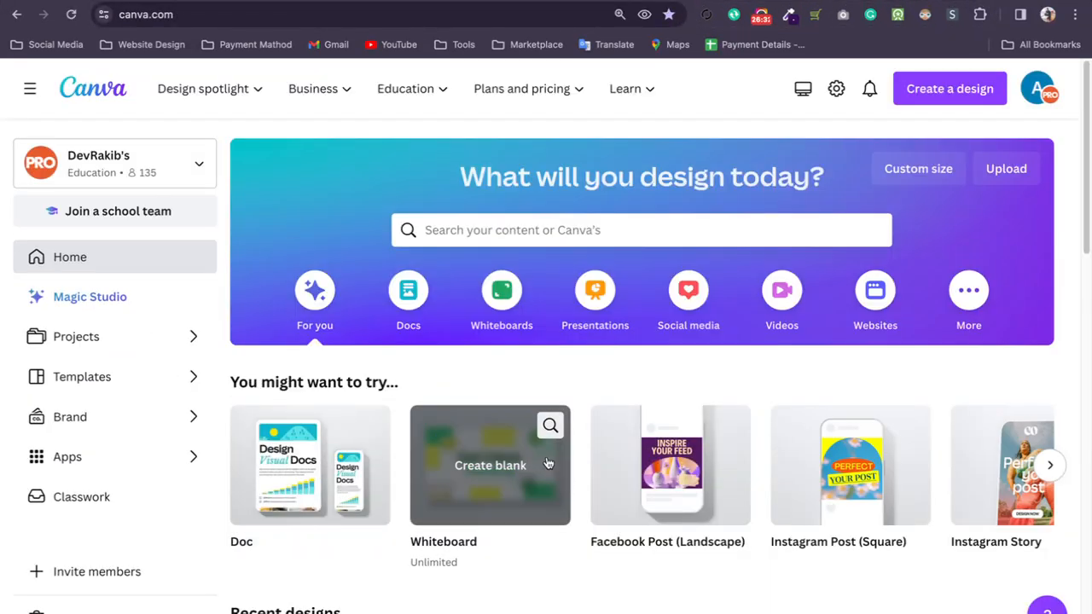
pyautogui.scroll(-5, 470, 411)
pyautogui.scroll(-10, 470, 411)
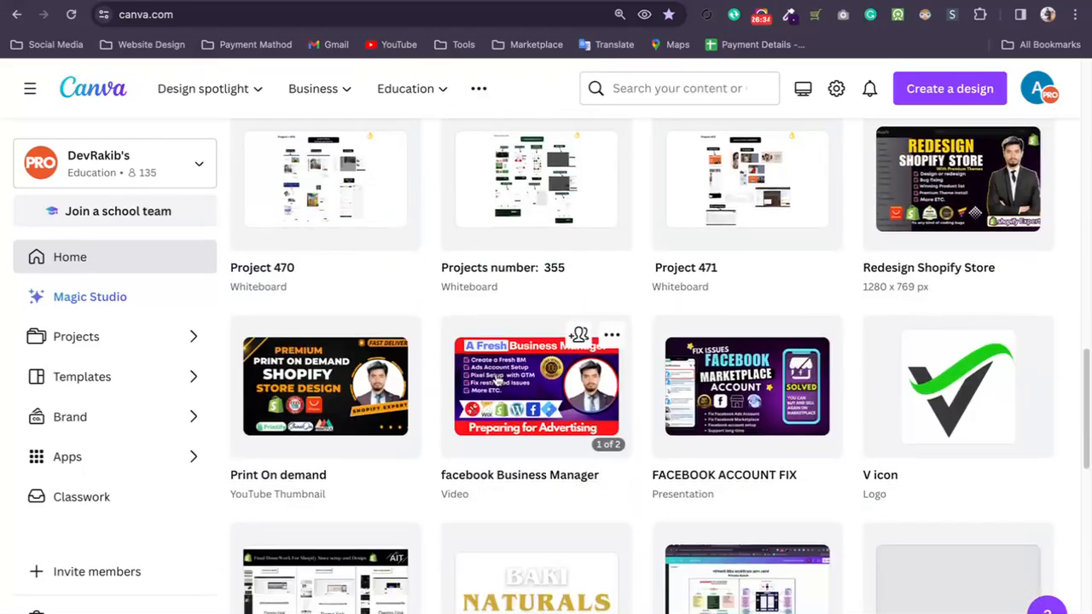
pyautogui.scroll(-7, 498, 380)
pyautogui.scroll(4, 597, 366)
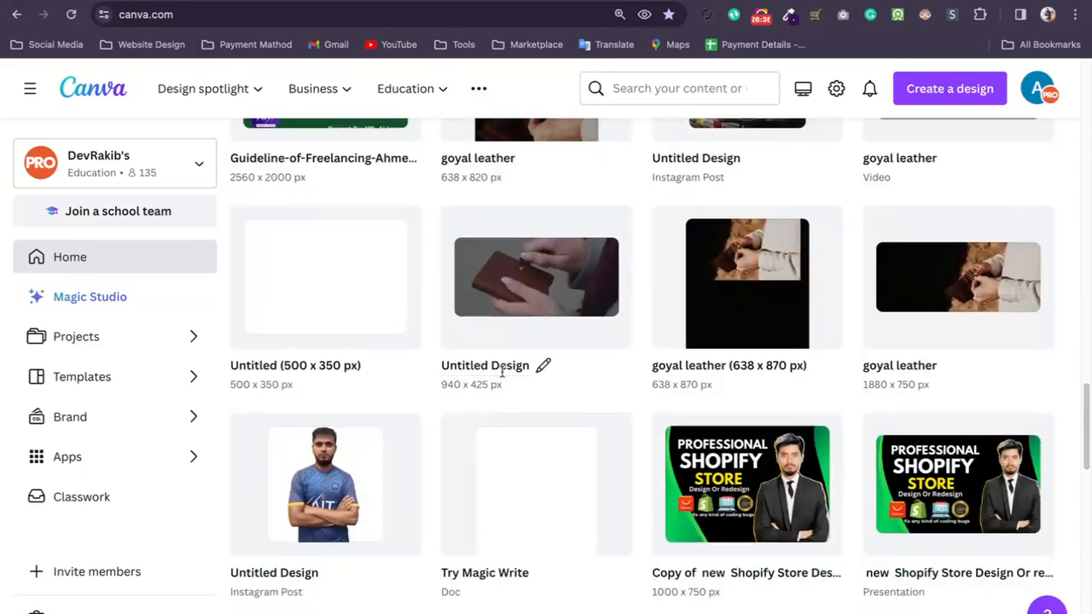
pyautogui.click(950, 275)
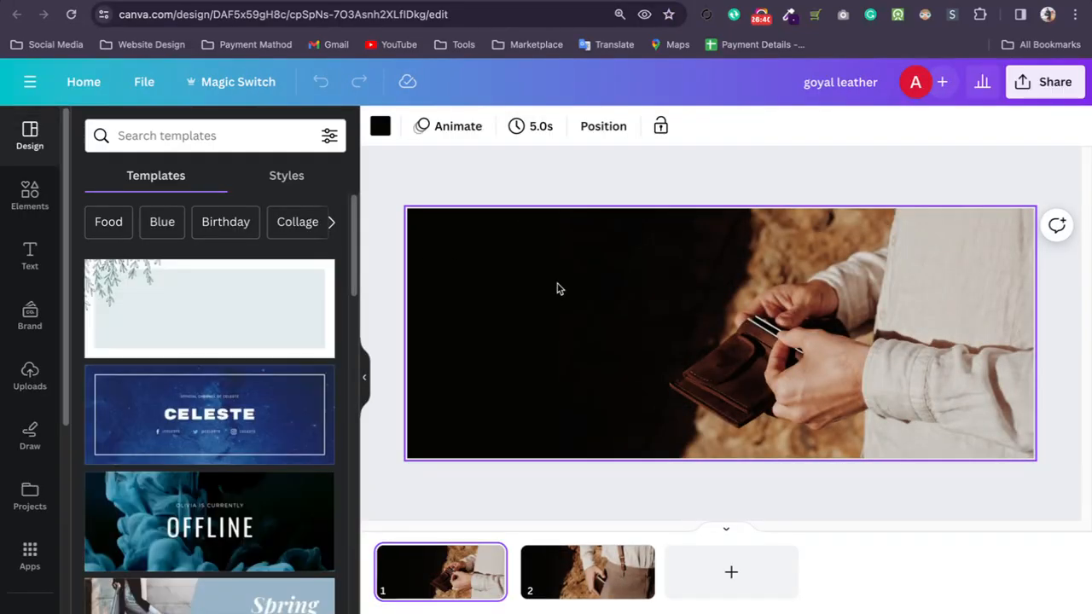
# - Examine the wallet photo and the black background on page 1 of the banner design and bring up page 2
pyautogui.moveTo(696, 292)
pyautogui.mouseDown()
pyautogui.moveTo(697, 304)
pyautogui.moveTo(699, 287)
pyautogui.mouseUp()
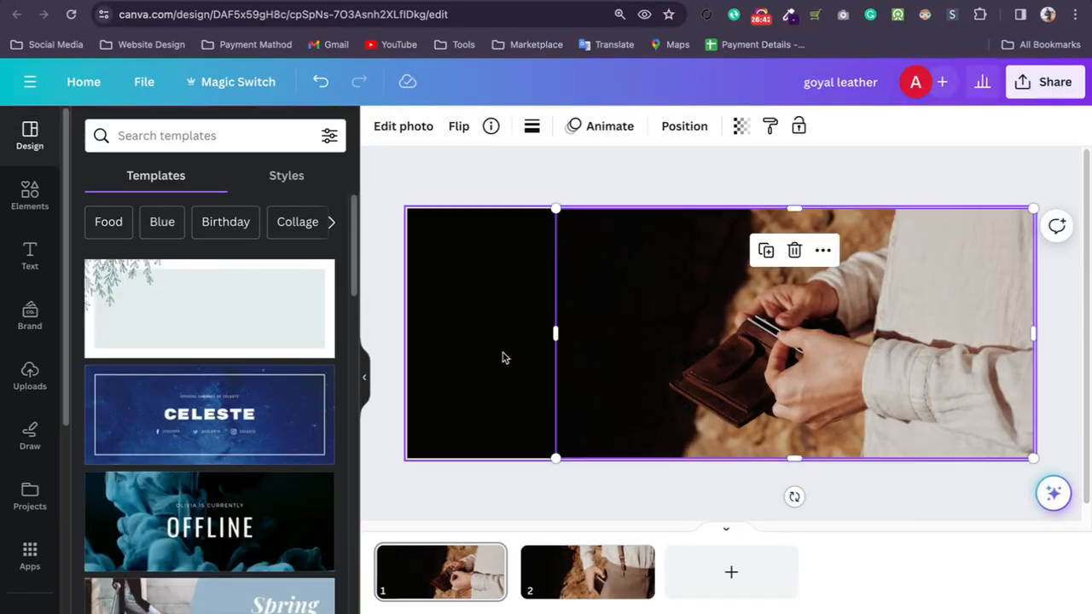
pyautogui.click(503, 357)
pyautogui.moveTo(453, 328); pyautogui.dragTo(514, 368)
pyautogui.click(791, 324)
pyautogui.moveTo(792, 320)
pyautogui.mouseDown()
pyautogui.moveTo(785, 315)
pyautogui.moveTo(792, 322)
pyautogui.mouseUp()
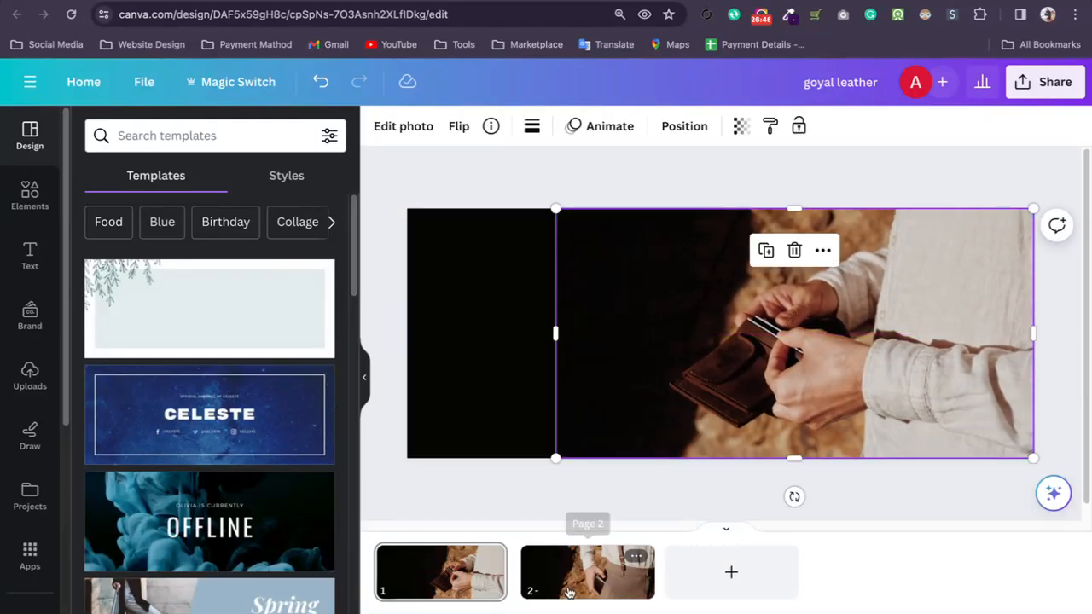
pyautogui.click(568, 589)
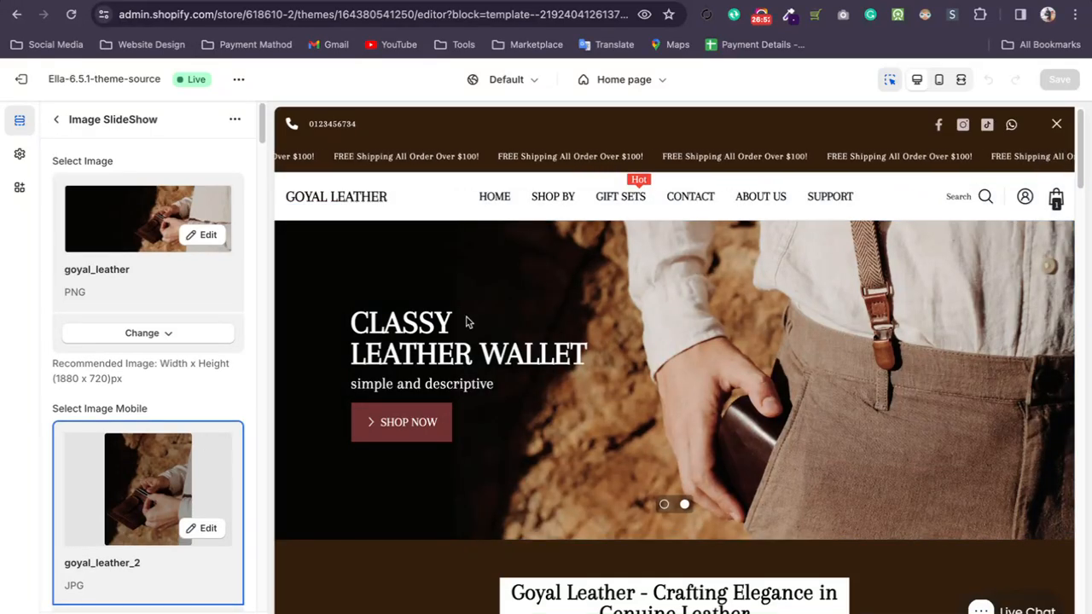
# - Check the slideshow's mobile layout in the Shopify theme editor and open the 638 x 820 px goyal leather design in Canva
pyautogui.click(938, 80)
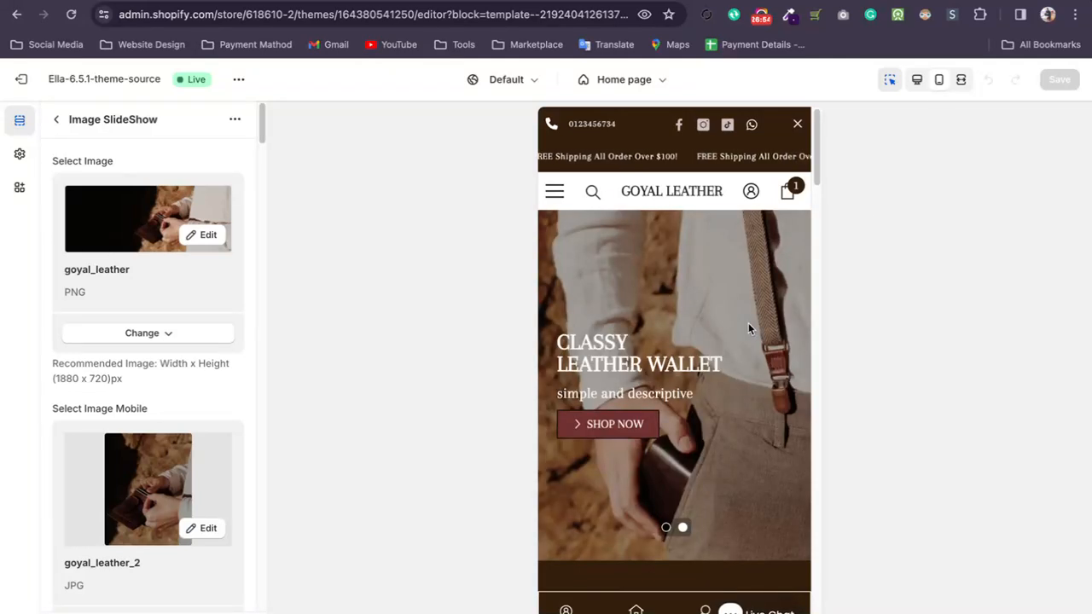
pyautogui.hotkey('ctrl', 'Tab')
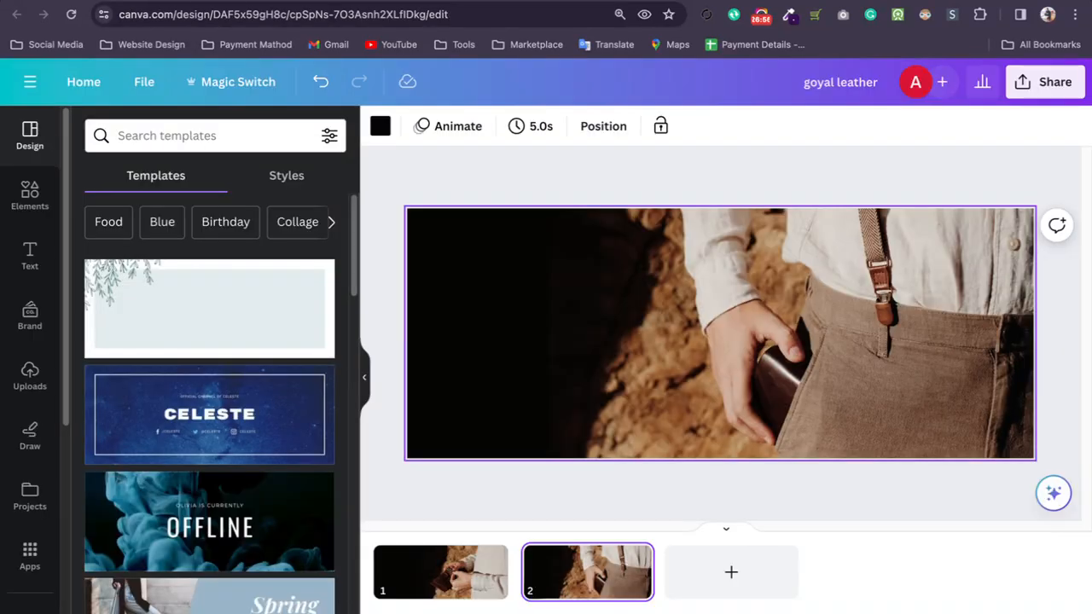
pyautogui.hotkey('ctrl', 'Tab')
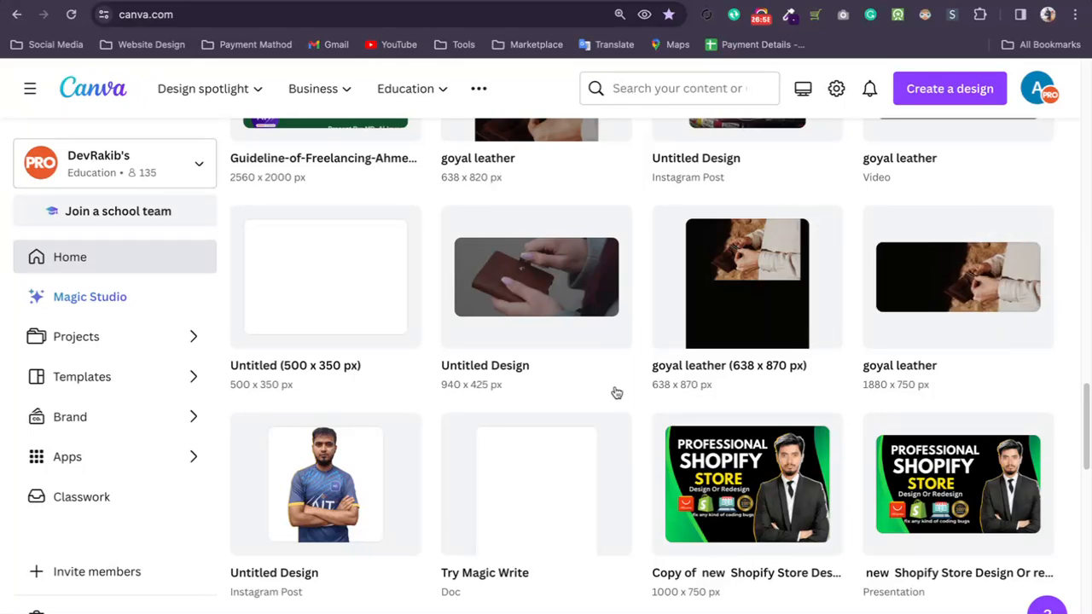
pyautogui.scroll(3, 705, 293)
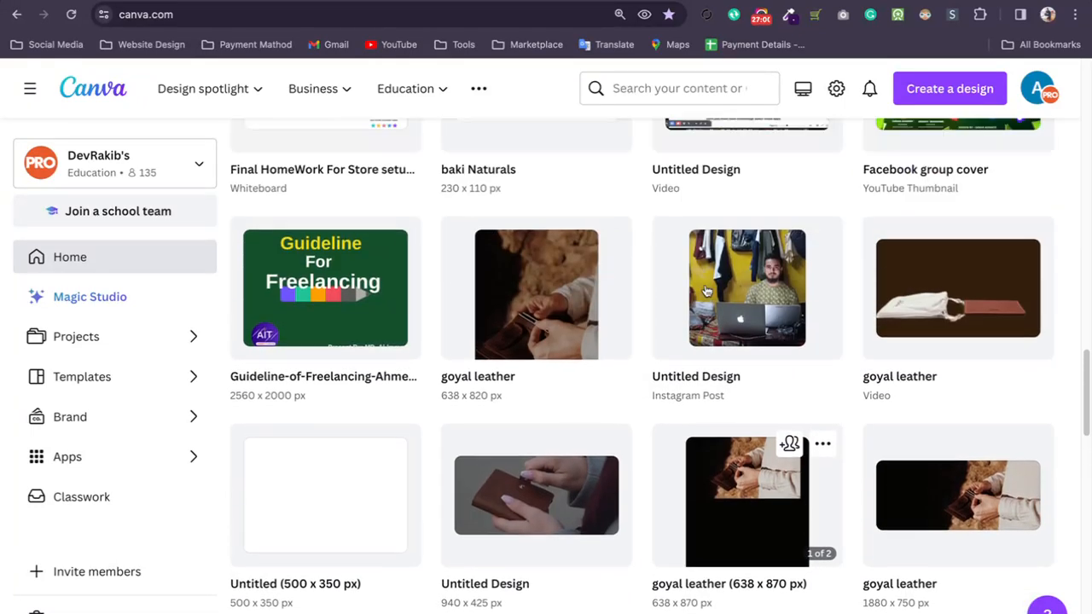
pyautogui.click(549, 312)
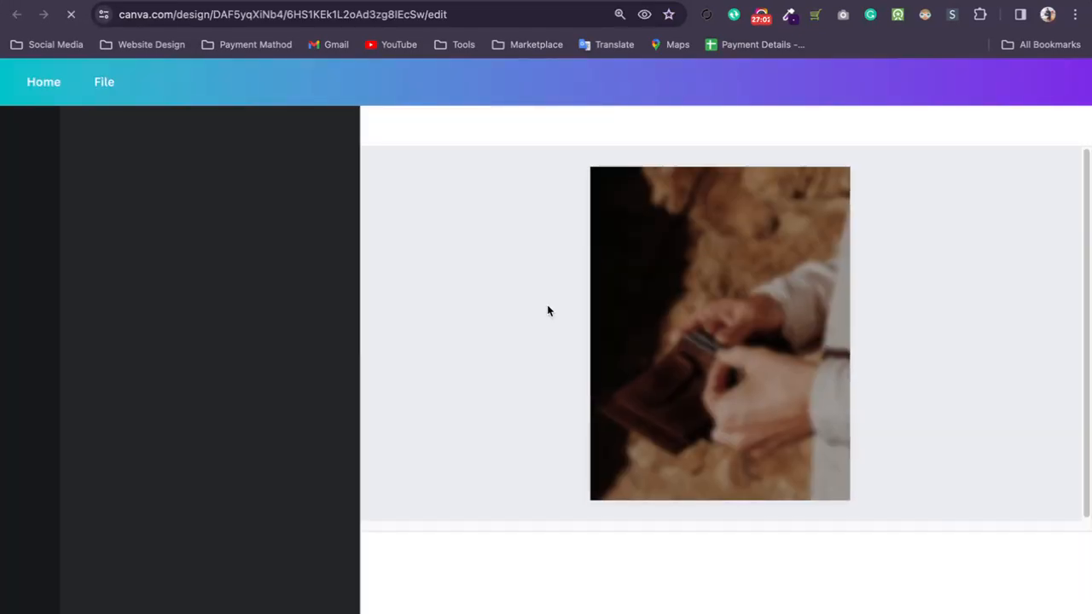
# - Move the dark overlay image on page 1 partly off the wallet photo and go to page 2 of the design
pyautogui.moveTo(564, 388); pyautogui.dragTo(511, 391)
pyautogui.moveTo(732, 333); pyautogui.dragTo(571, 317)
pyautogui.click(483, 559)
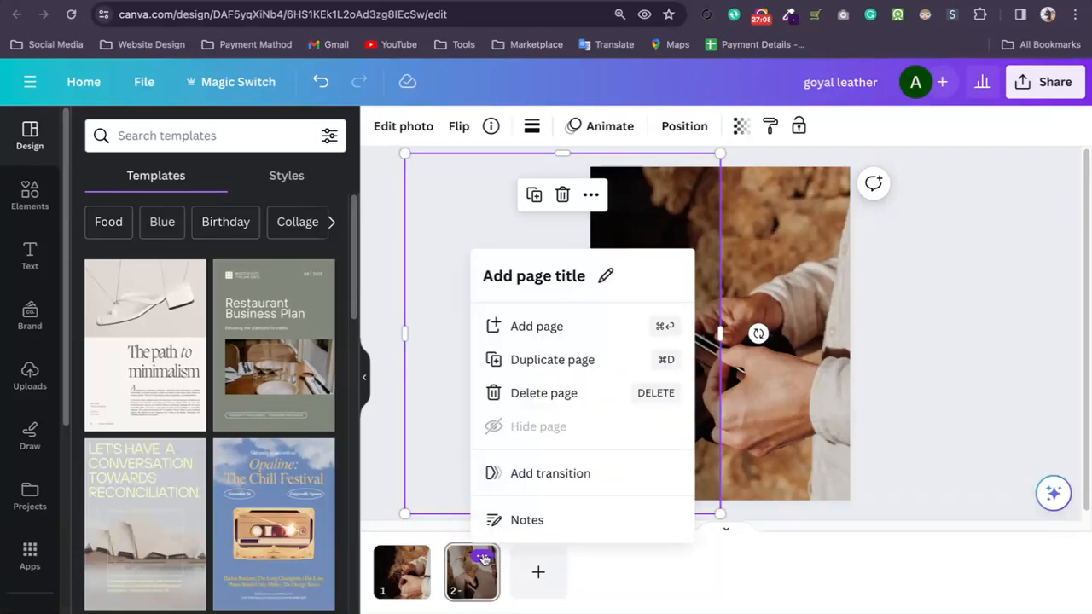
# - Shift the dark overlay image slightly upward on page 2, look at its transparency setting and deselect it
pyautogui.moveTo(745, 330); pyautogui.dragTo(731, 294)
pyautogui.click(744, 128)
pyautogui.click(667, 335)
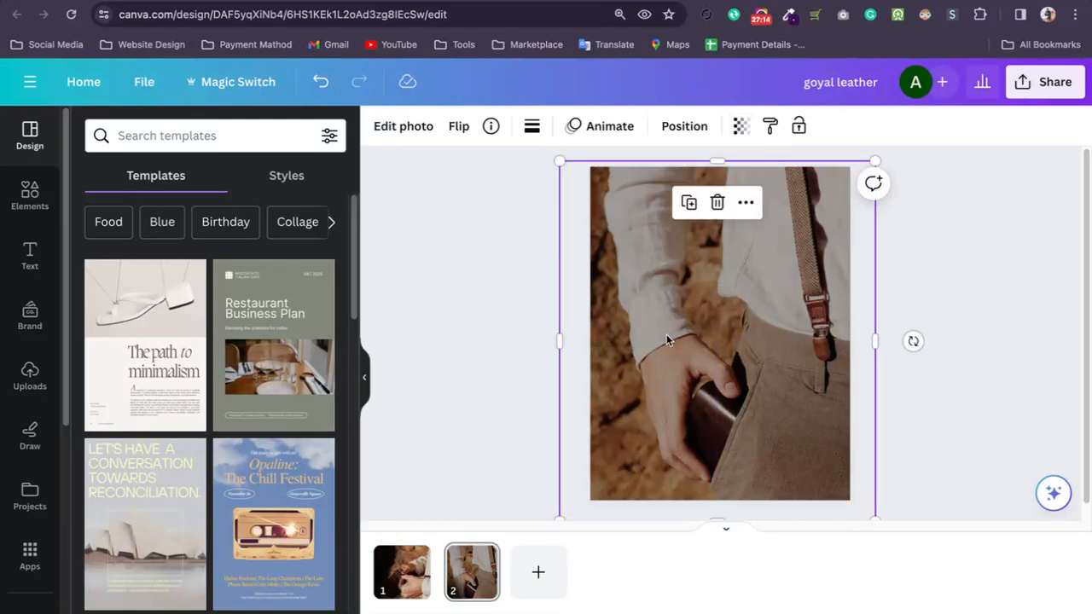
pyautogui.click(495, 334)
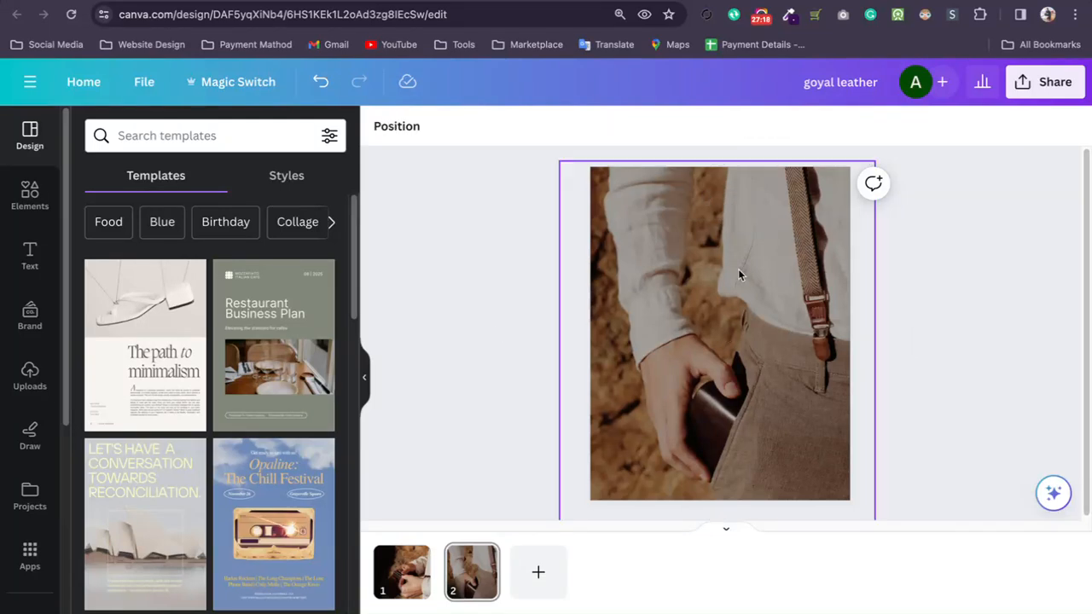
pyautogui.click(713, 325)
pyautogui.moveTo(714, 325); pyautogui.dragTo(787, 320)
pyautogui.click(518, 364)
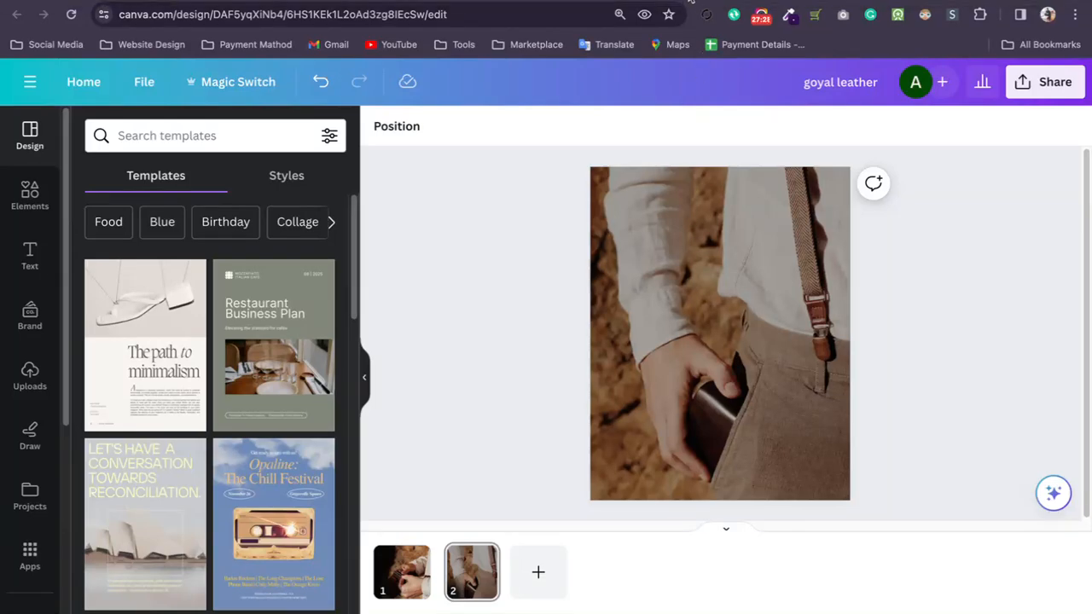
# - Switch to the Canva home page, search the templates for "leather banner" and browse the results
pyautogui.click(691, 3)
pyautogui.click(630, 90)
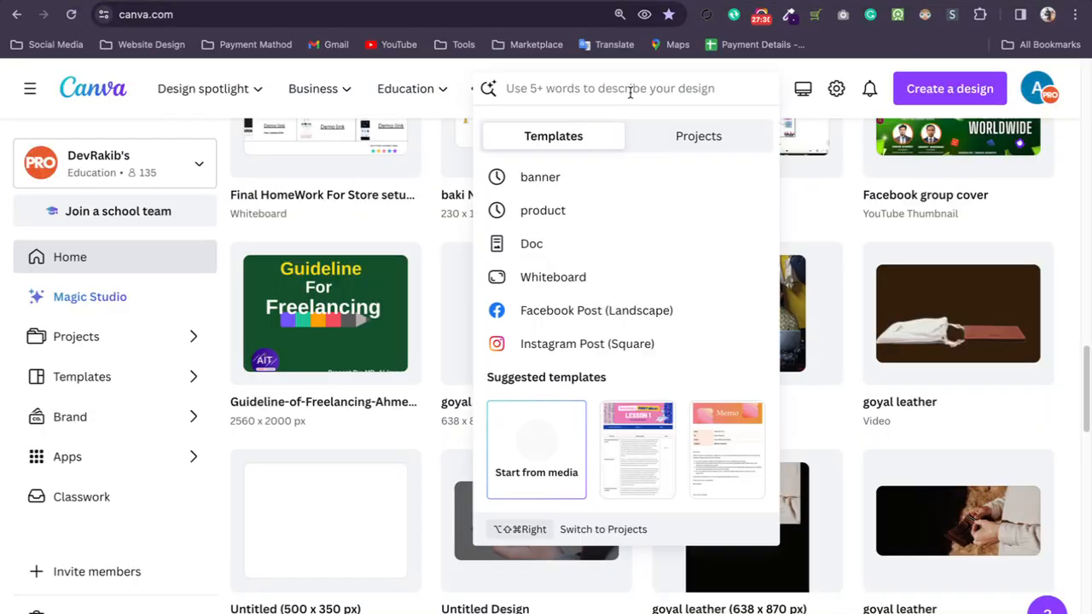
pyautogui.write('le')
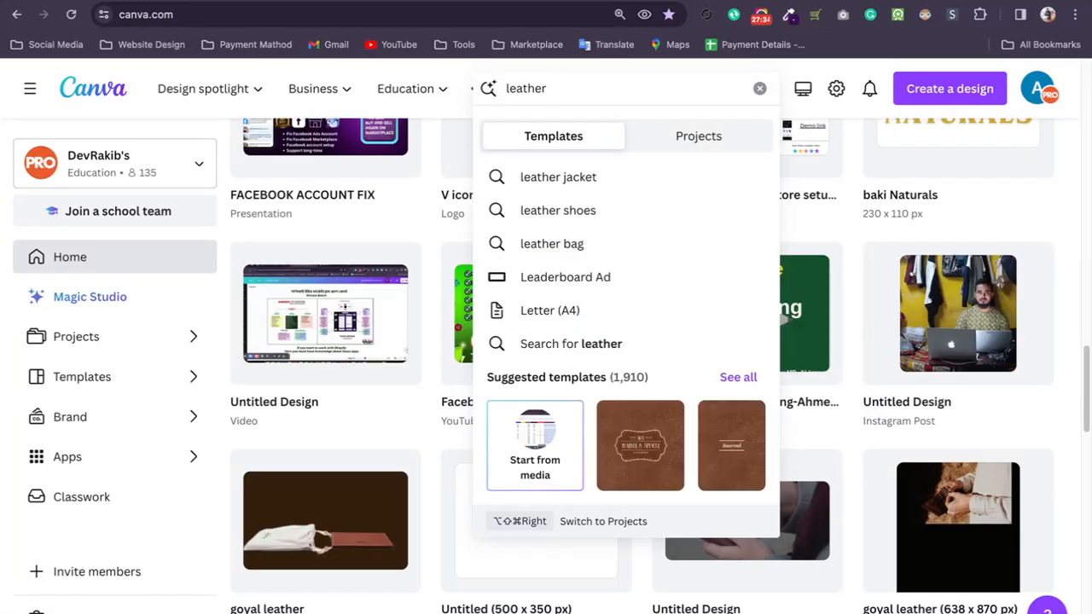
pyautogui.write('ather')
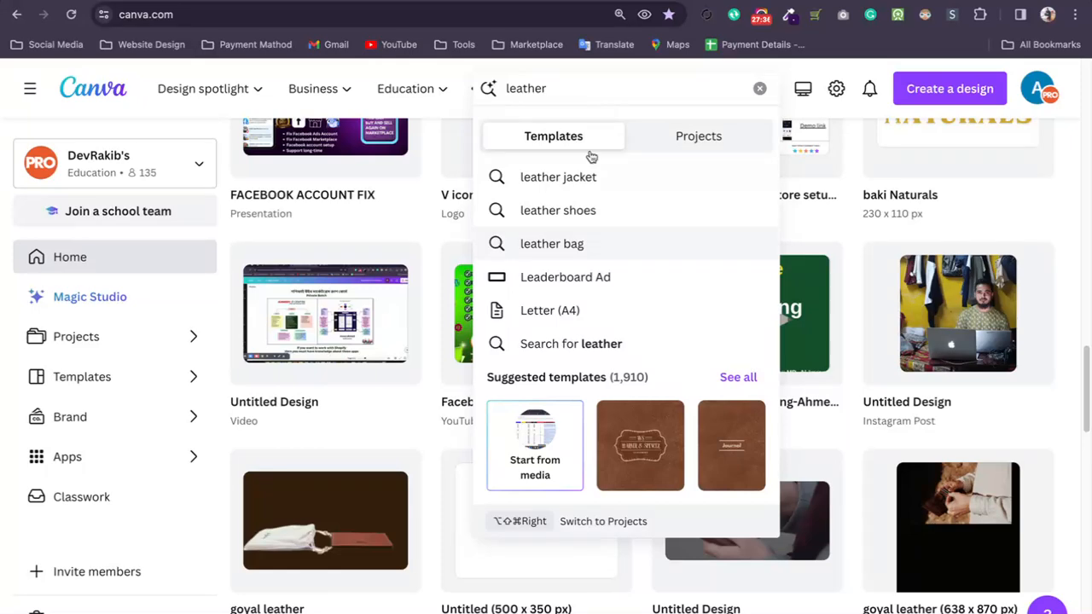
pyautogui.write(' banner')
pyautogui.press('Return')
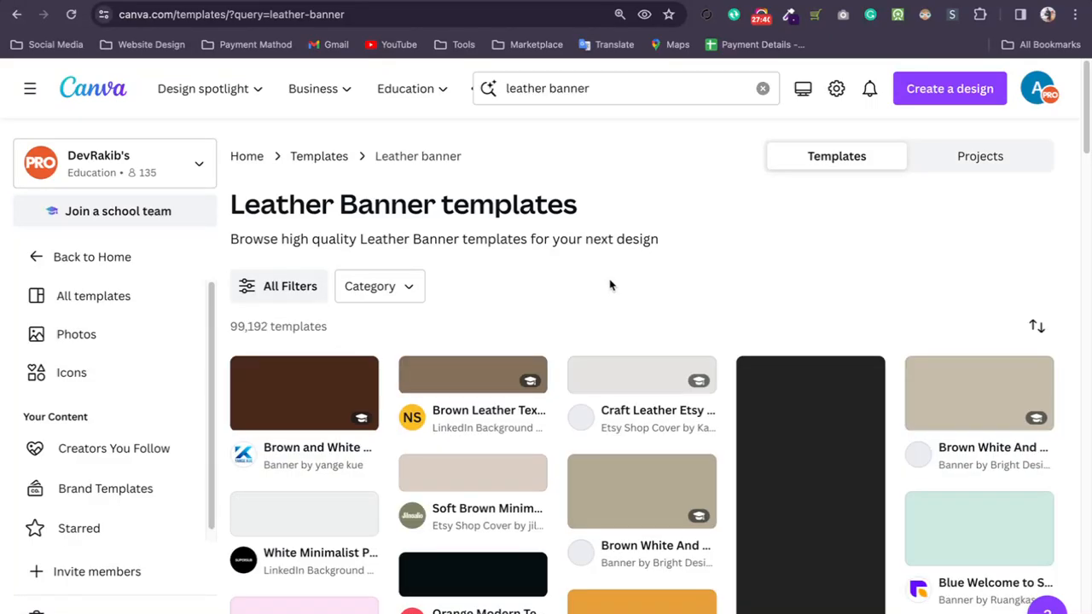
pyautogui.scroll(-3, 541, 326)
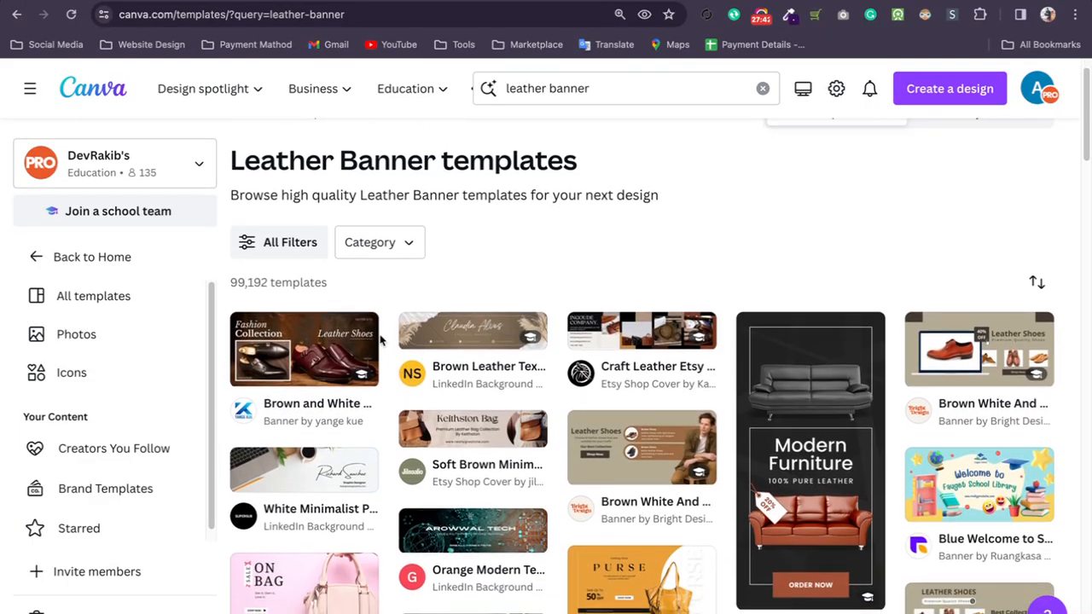
pyautogui.scroll(-2, 381, 341)
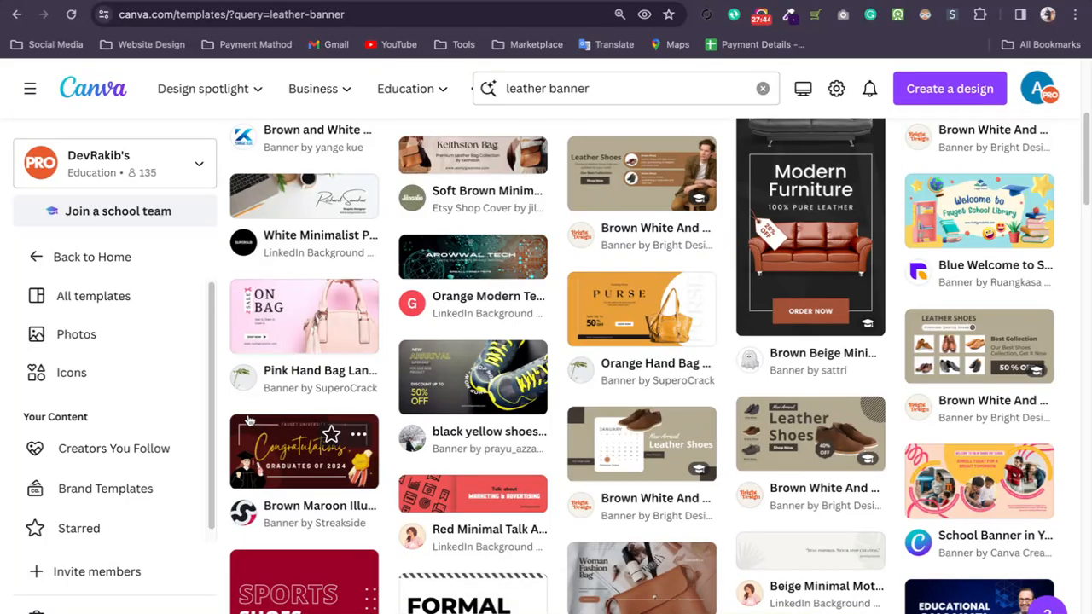
pyautogui.scroll(-15, 621, 359)
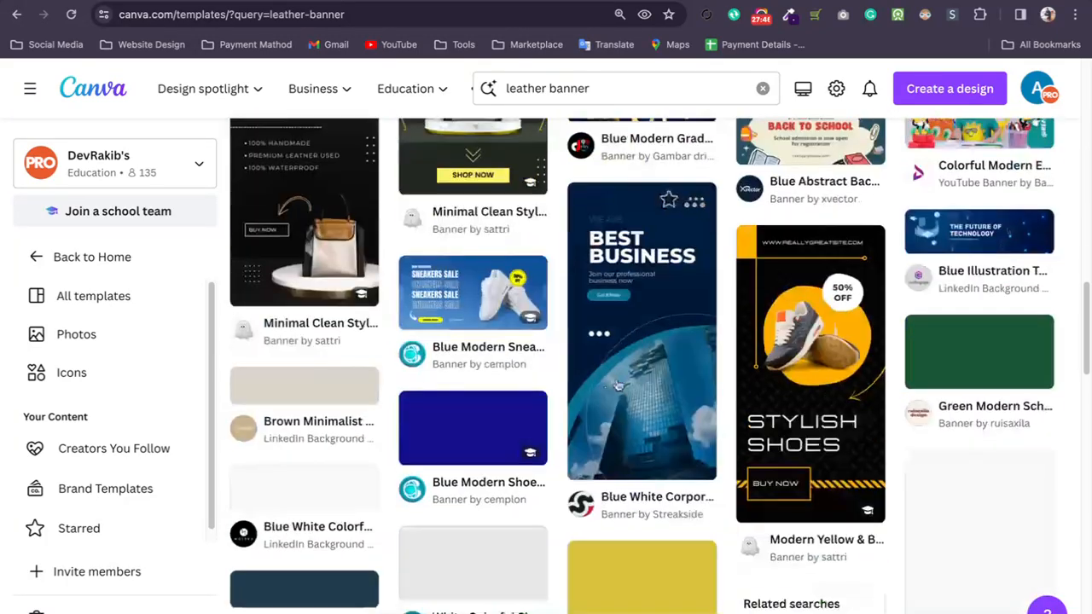
pyautogui.scroll(2, 692, 507)
pyautogui.scroll(-5, 643, 546)
pyautogui.scroll(15, 615, 433)
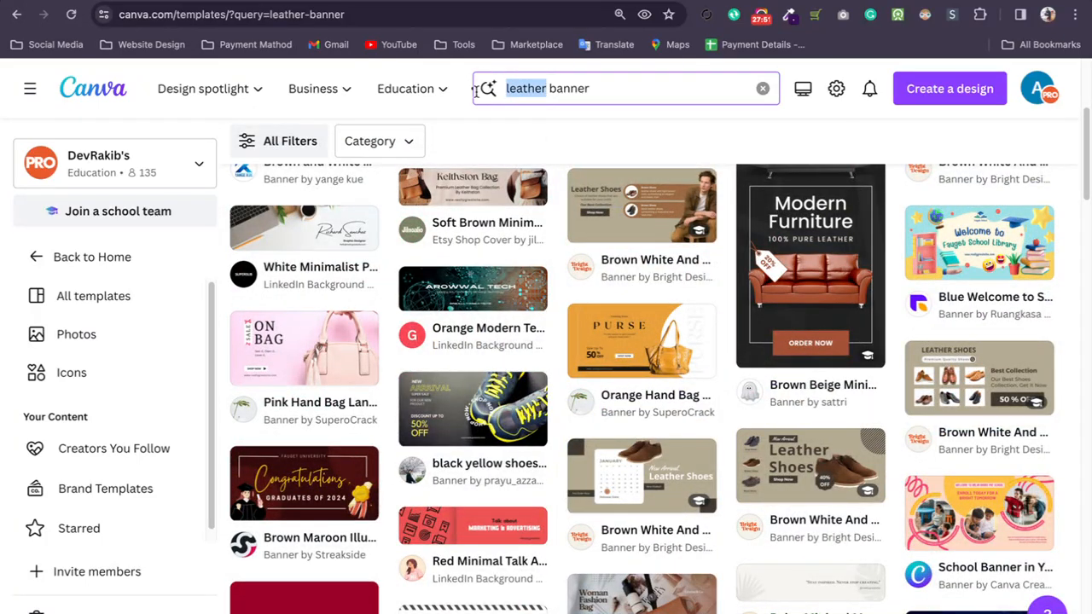
# - Change the template search to "wallet banner" and look through the first results
pyautogui.write('wal')
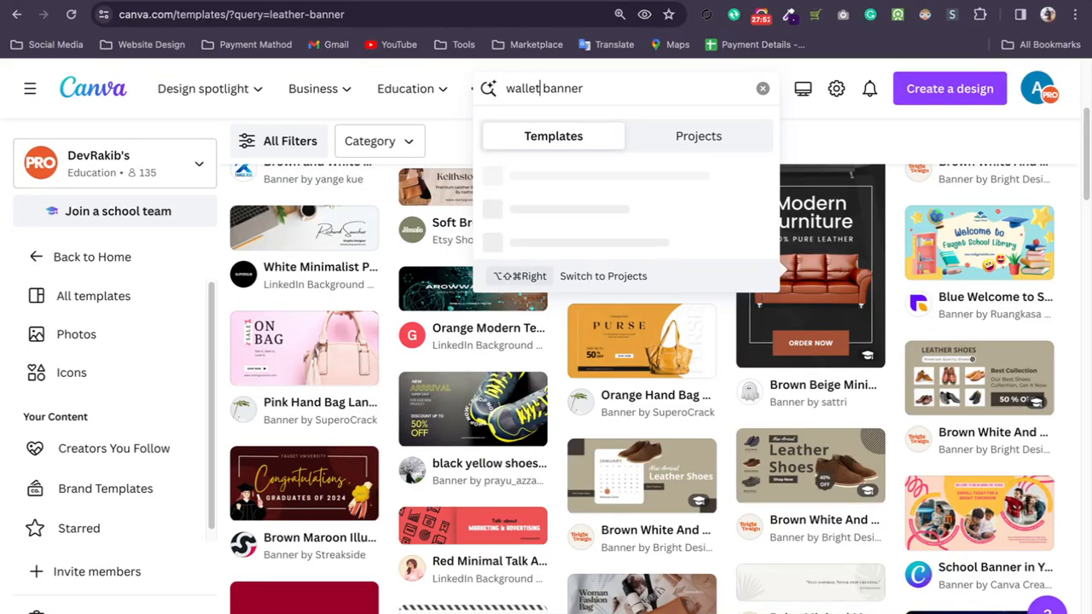
pyautogui.write('let')
pyautogui.press('Return')
pyautogui.scroll(-3, 629, 256)
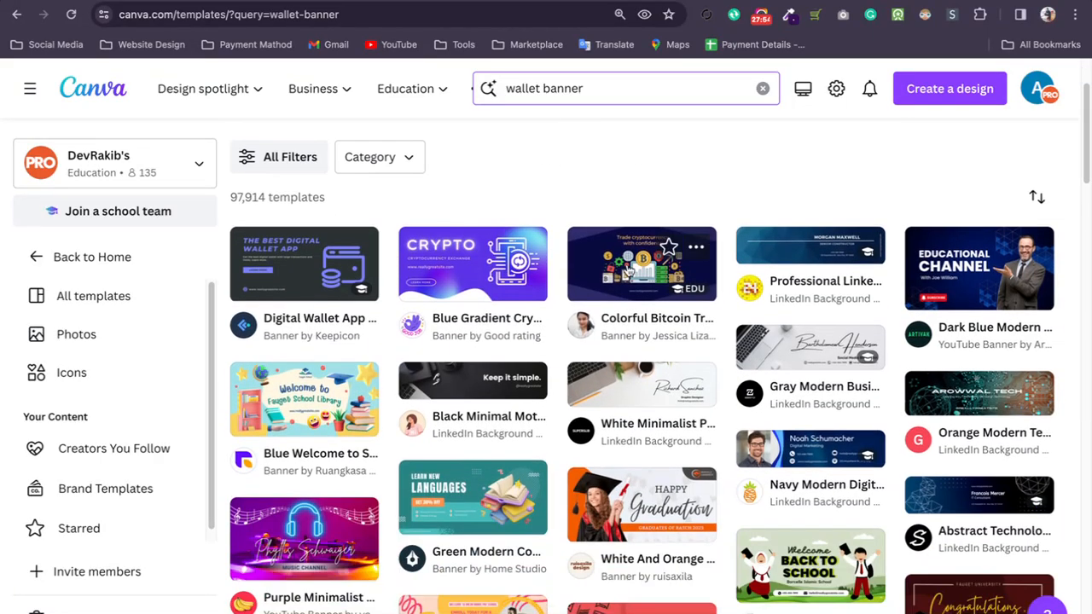
pyautogui.scroll(-1, 560, 358)
# - Refine the template search to "leather wallet banner" and examine the results for a suitable banner design
pyautogui.click(540, 91)
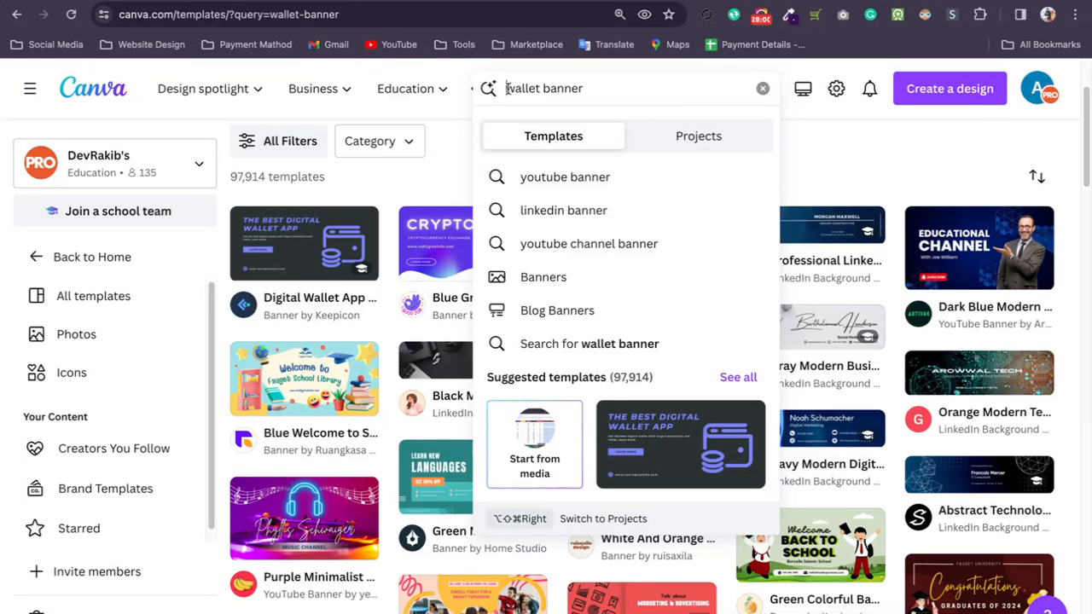
pyautogui.write('l')
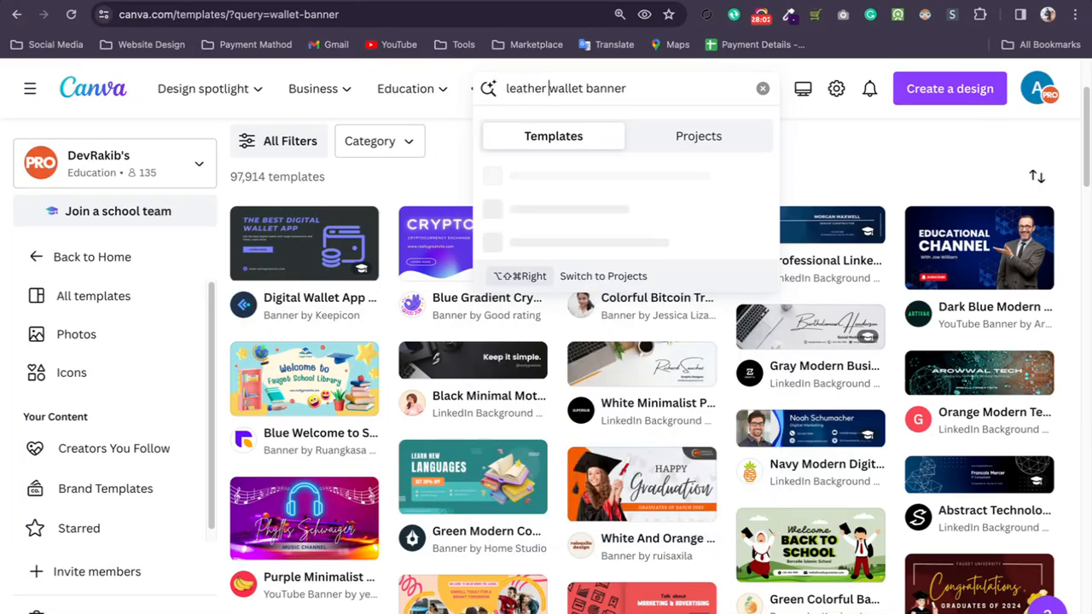
pyautogui.write('eather')
pyautogui.press('Return')
pyautogui.scroll(-4, 570, 244)
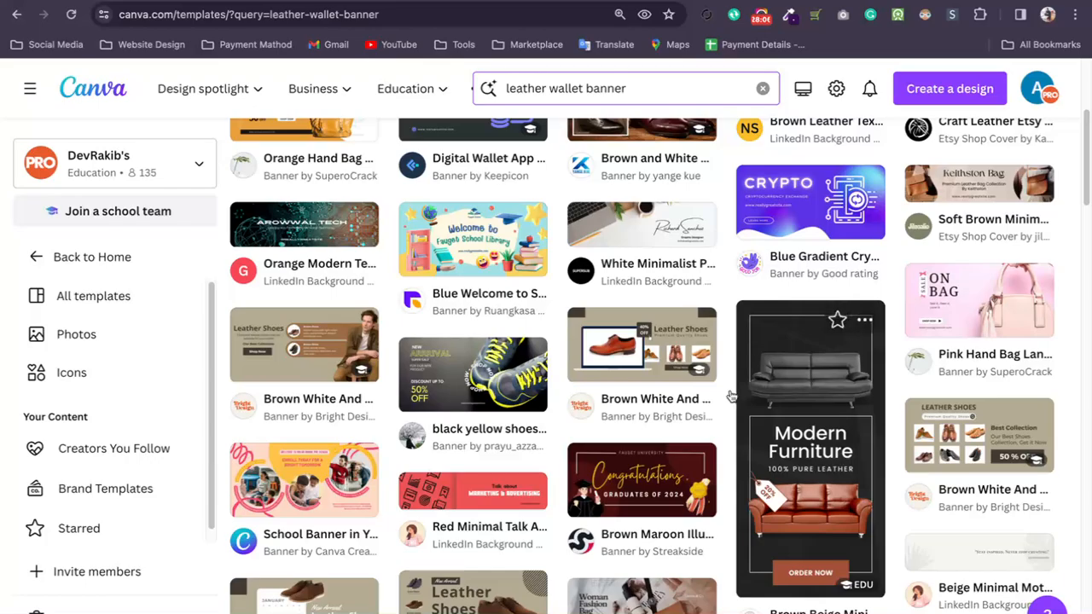
pyautogui.scroll(-4, 754, 366)
pyautogui.scroll(-4, 671, 412)
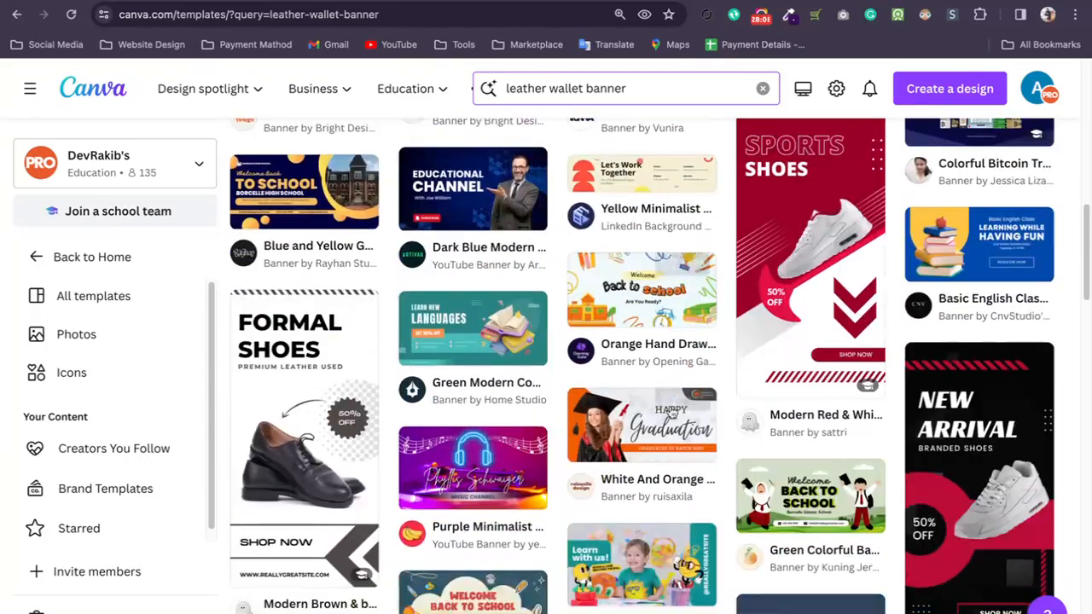
pyautogui.scroll(-8, 672, 412)
pyautogui.scroll(-12, 671, 412)
pyautogui.scroll(-6, 671, 412)
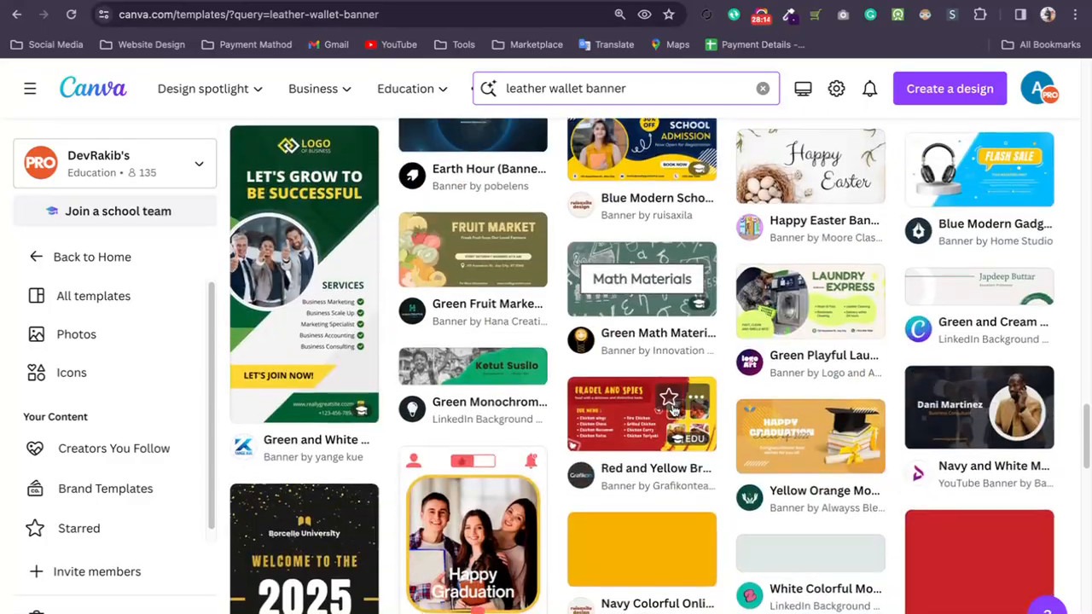
pyautogui.scroll(-10, 672, 412)
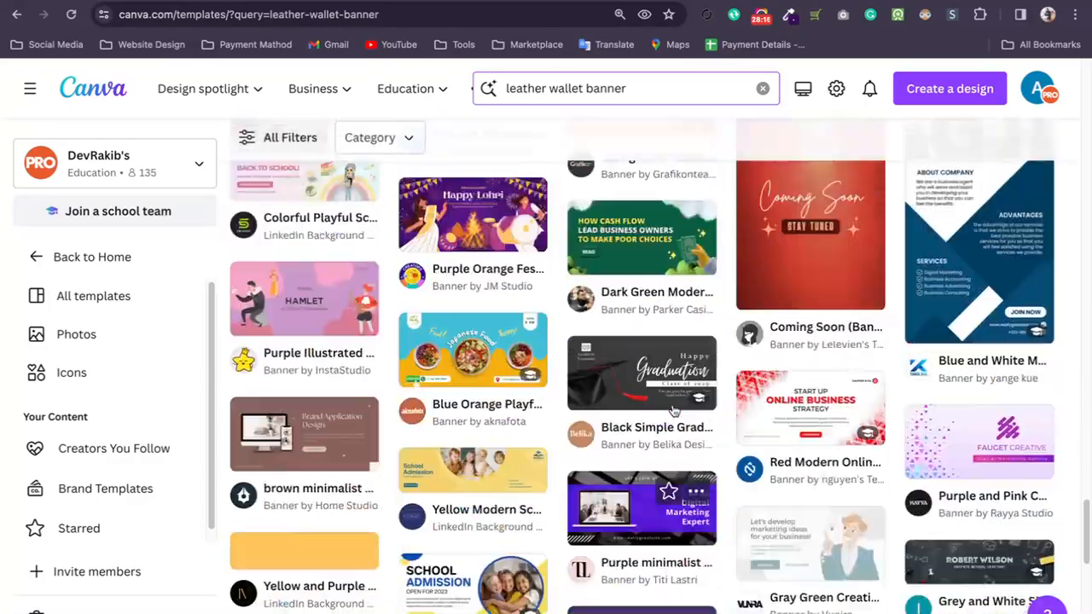
pyautogui.scroll(-8, 671, 412)
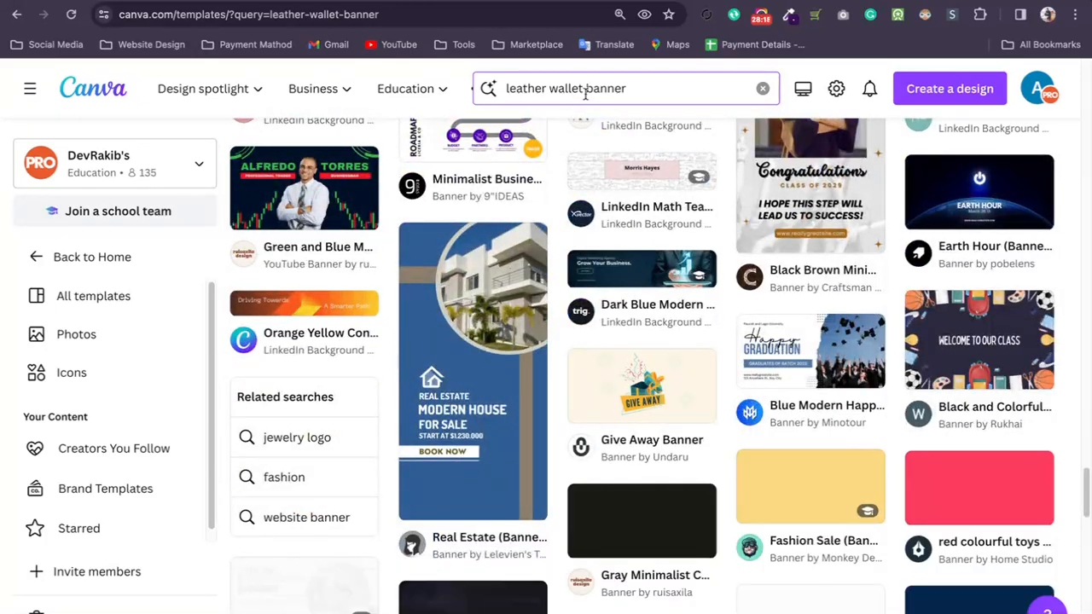
# - Shorten the template search to "leather wallet" and compare the wallet designs in the results
pyautogui.press('BackSpace')
pyautogui.press('Return')
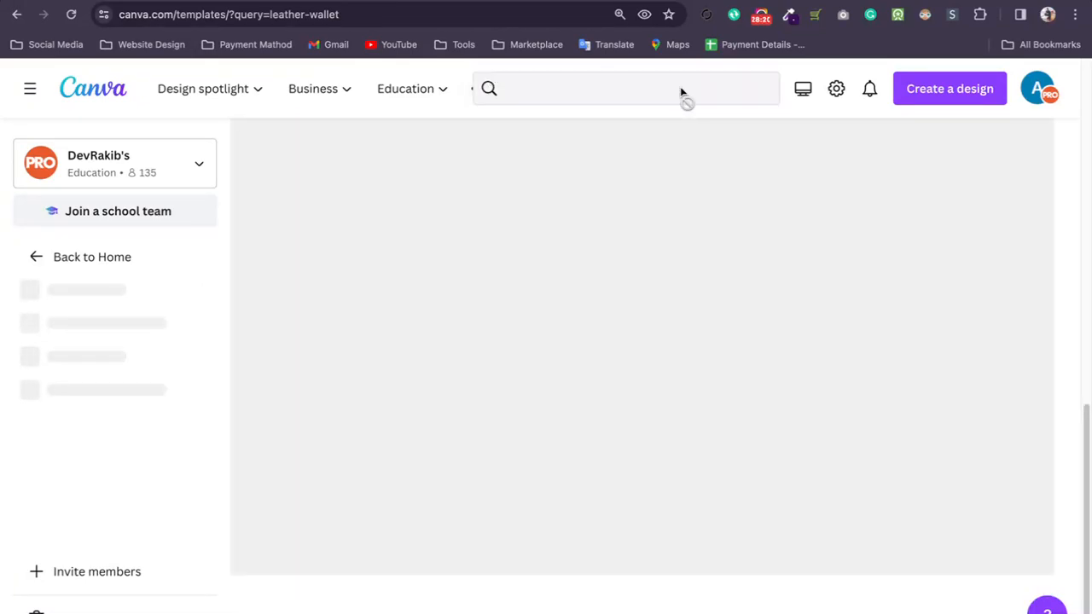
pyautogui.scroll(-2, 649, 261)
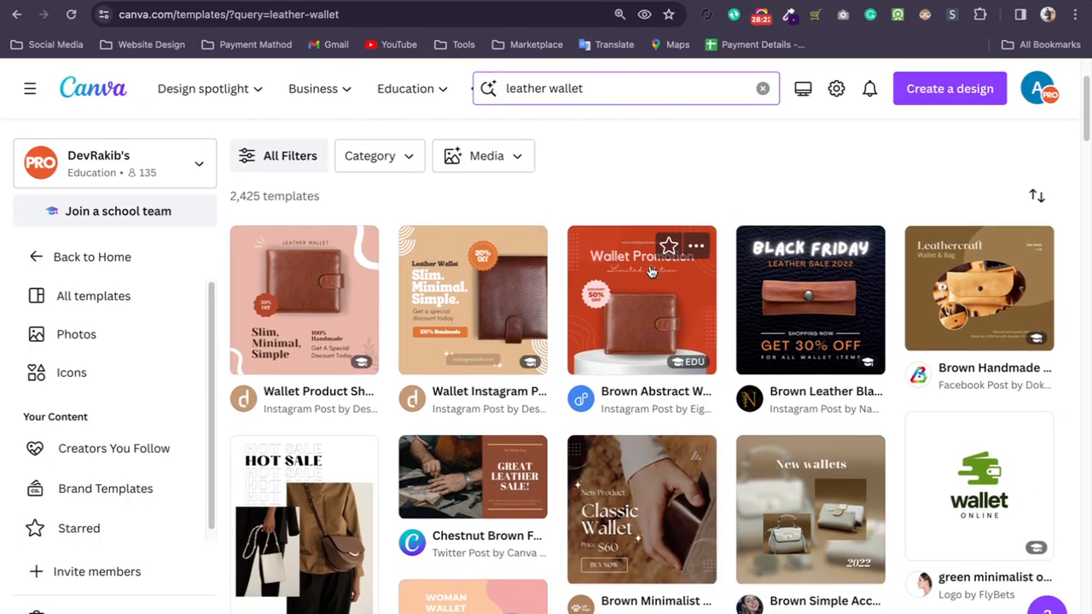
pyautogui.scroll(-1, 650, 268)
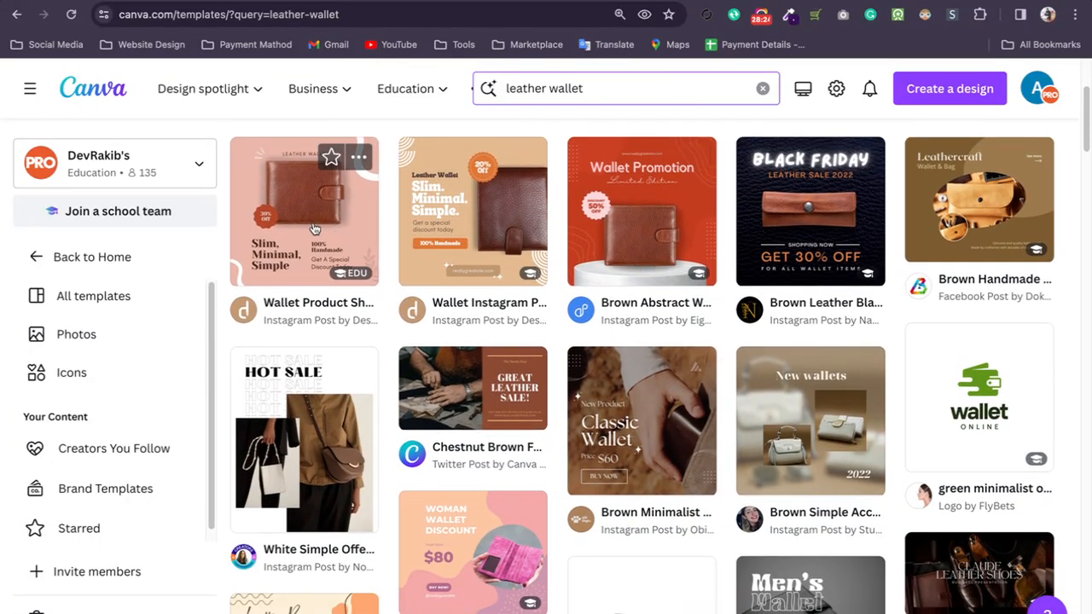
pyautogui.scroll(-3, 625, 475)
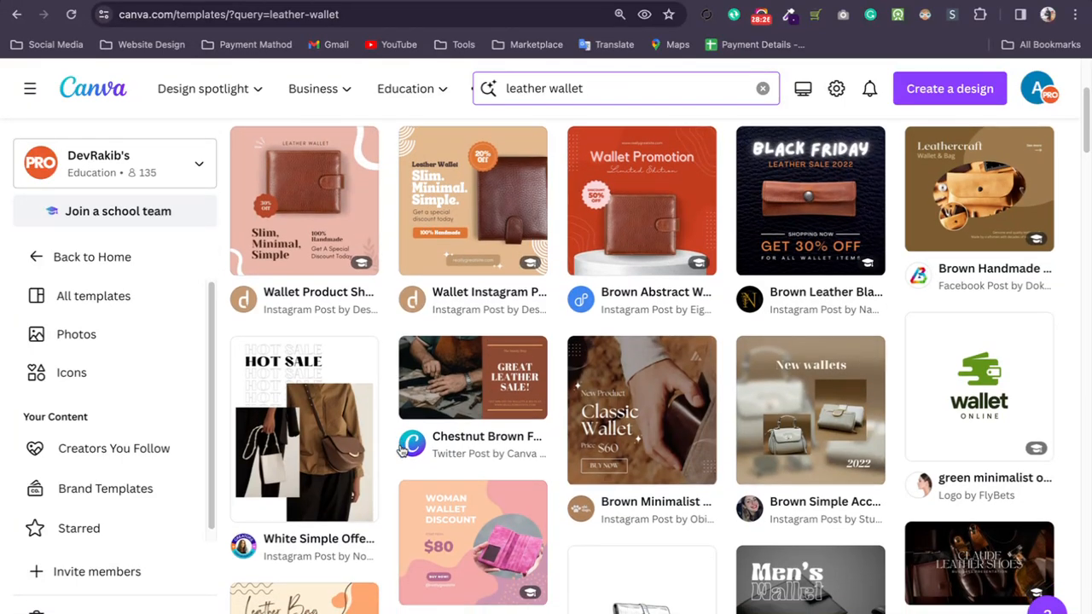
pyautogui.scroll(-1, 680, 288)
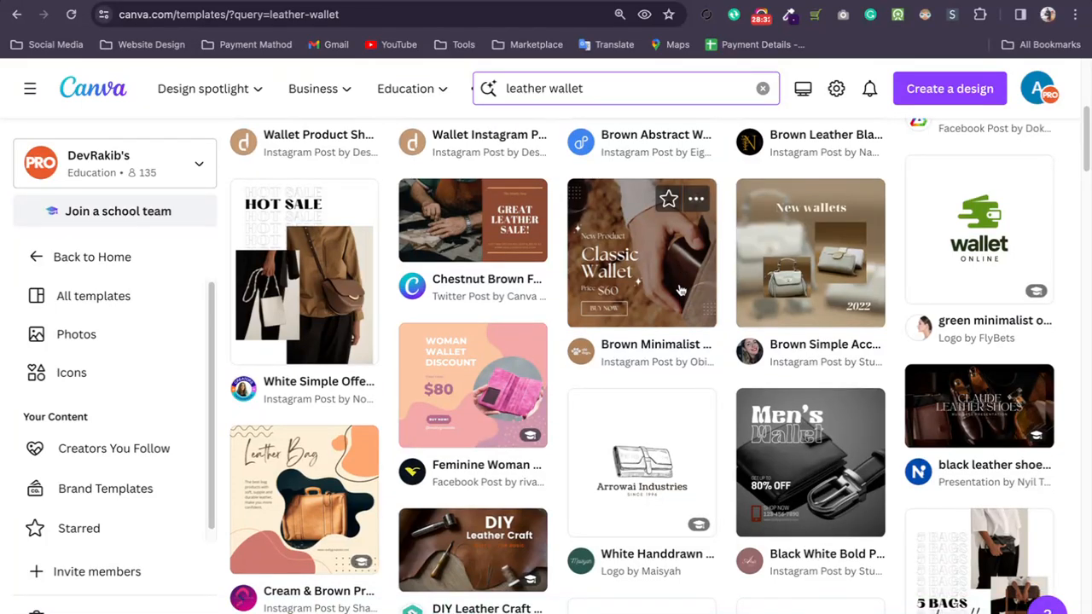
pyautogui.scroll(-9, 597, 324)
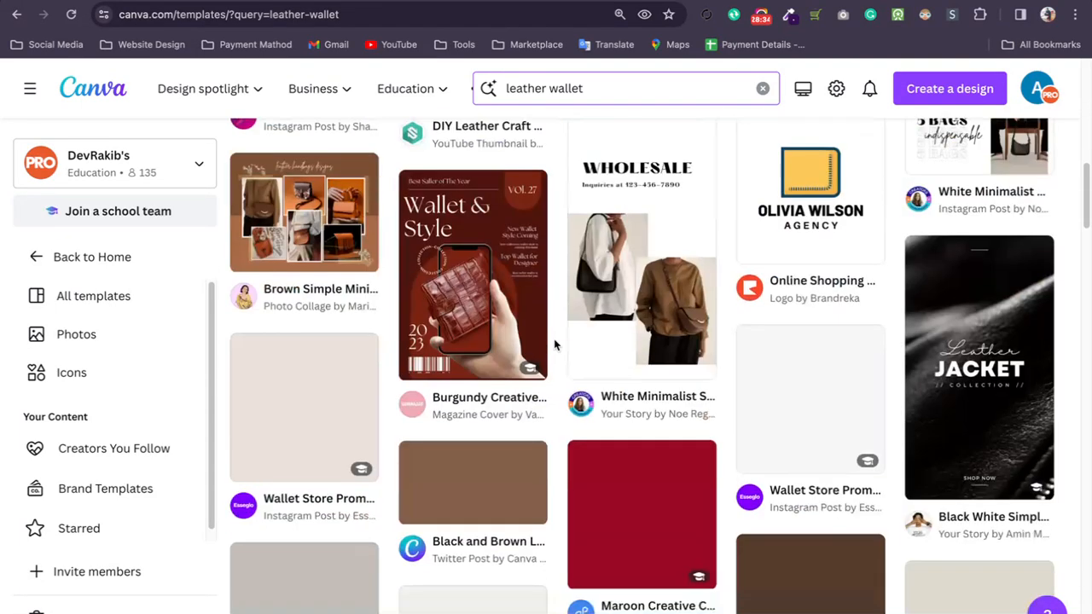
pyautogui.scroll(-10, 554, 341)
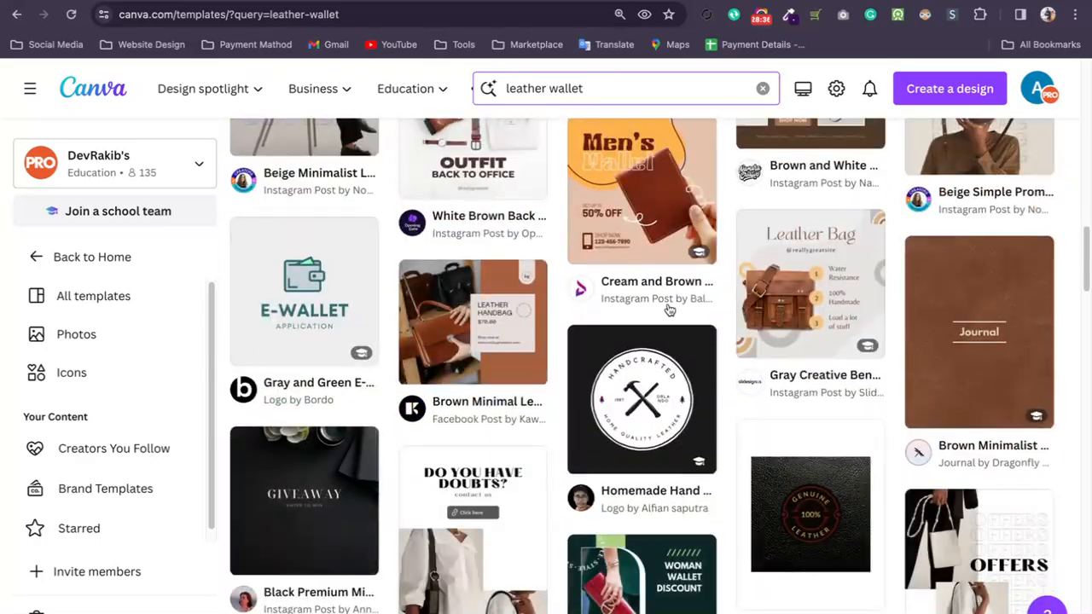
pyautogui.scroll(15, 670, 309)
pyautogui.scroll(-10, 665, 324)
pyautogui.scroll(7, 662, 333)
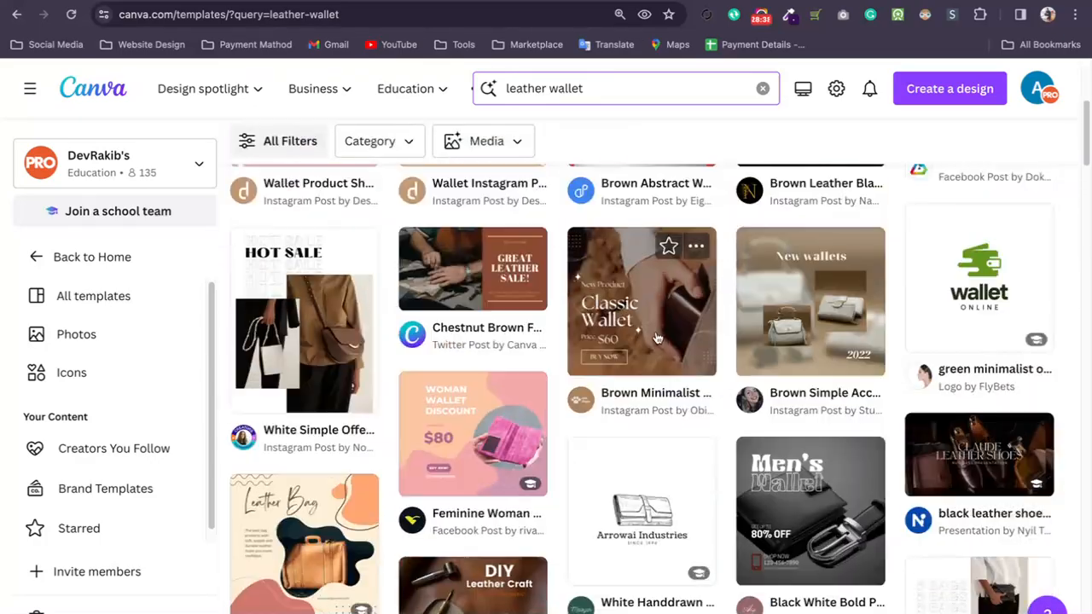
# - Open the Brown Minimalist Full Photo New Product Classic Wallet template for customising and add a second page to it
pyautogui.click(619, 265)
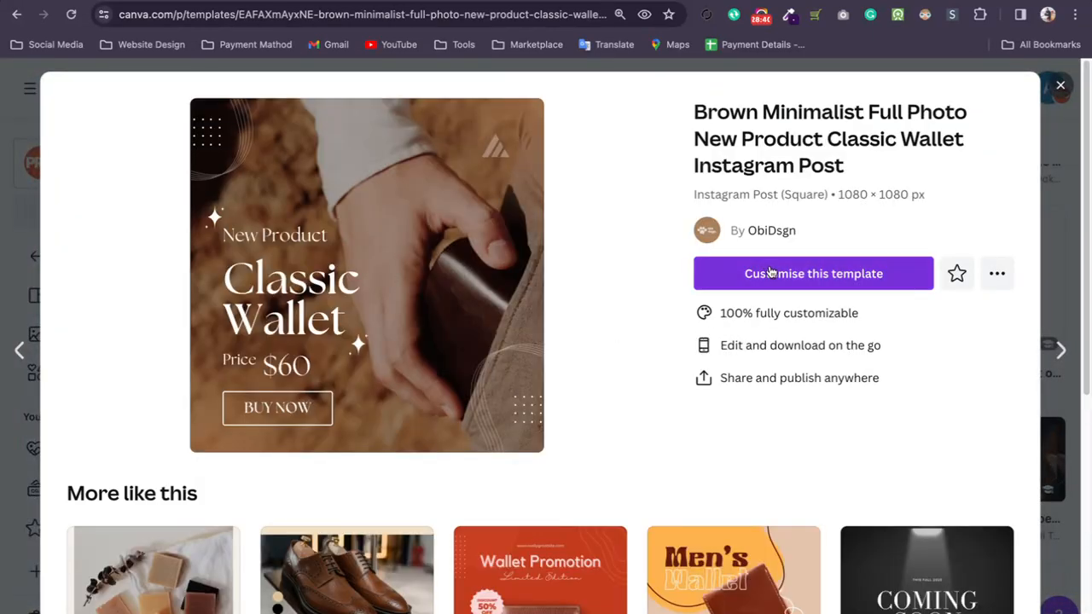
pyautogui.click(770, 273)
pyautogui.scroll(-5, 664, 467)
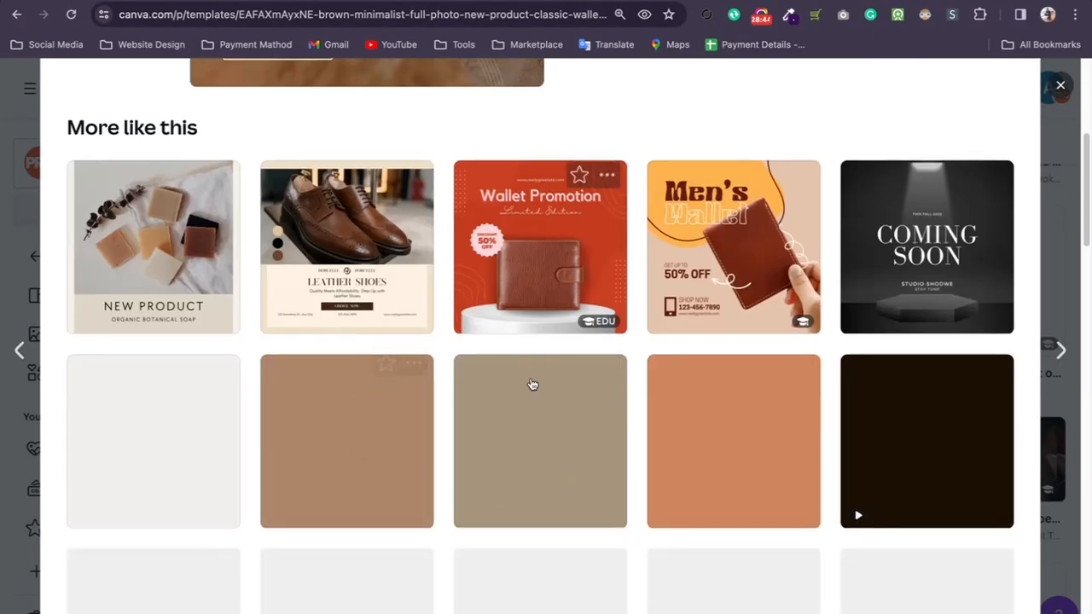
pyautogui.click(1060, 84)
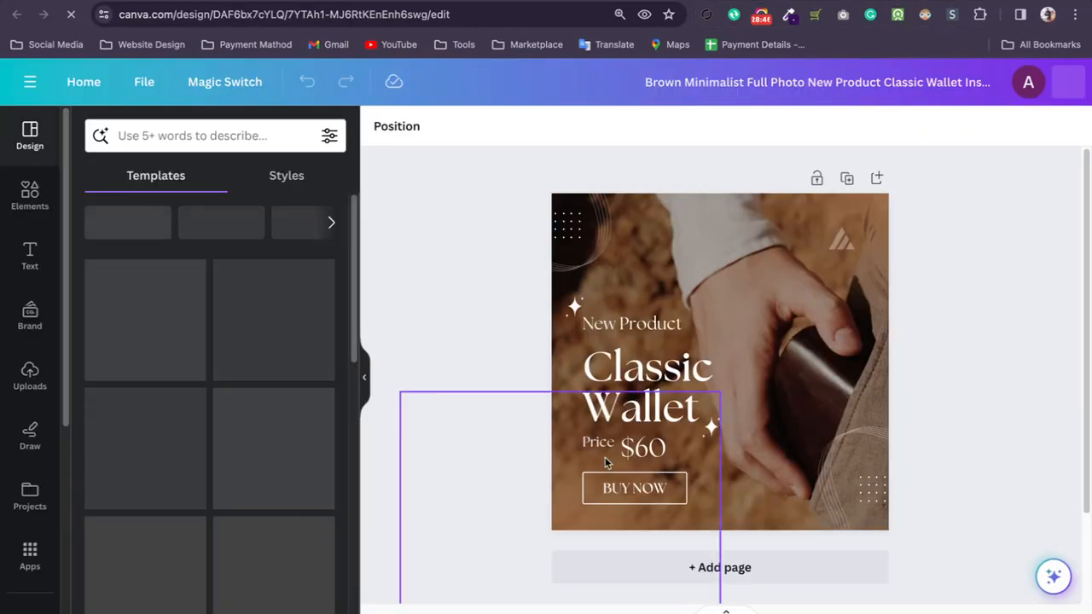
pyautogui.click(770, 570)
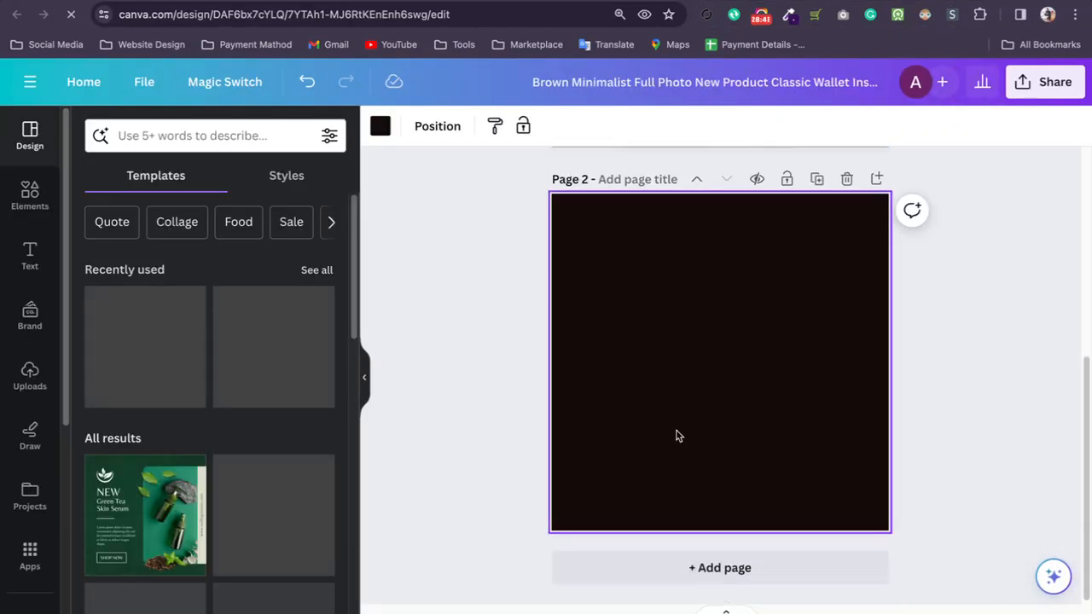
# - Search Canva's photo library for "leather wallet" and look through the wallet photos for slideshow banner images
pyautogui.scroll(-5, 34, 444)
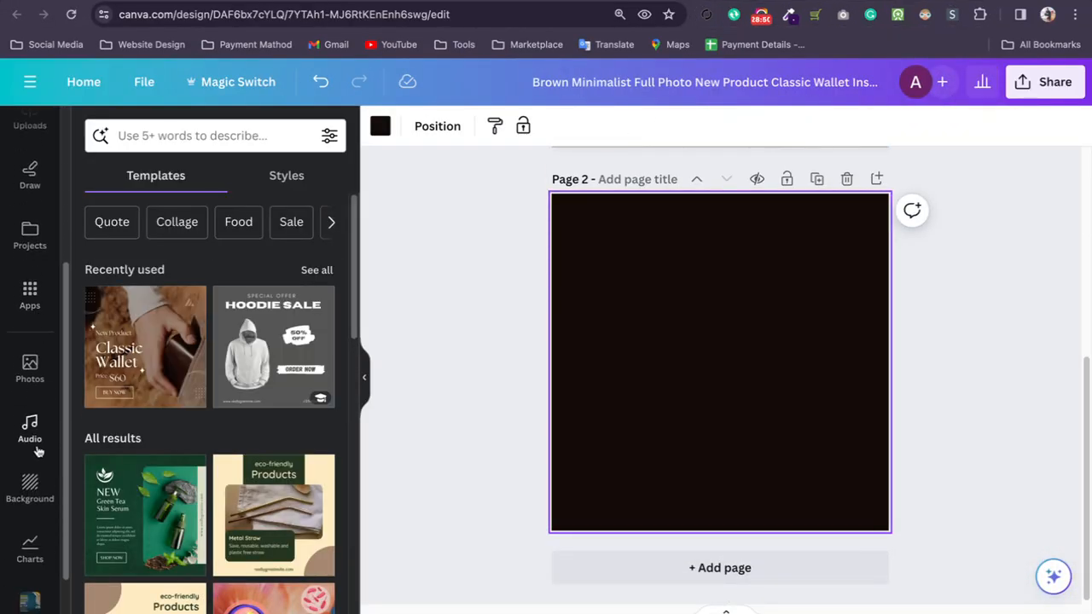
pyautogui.click(29, 373)
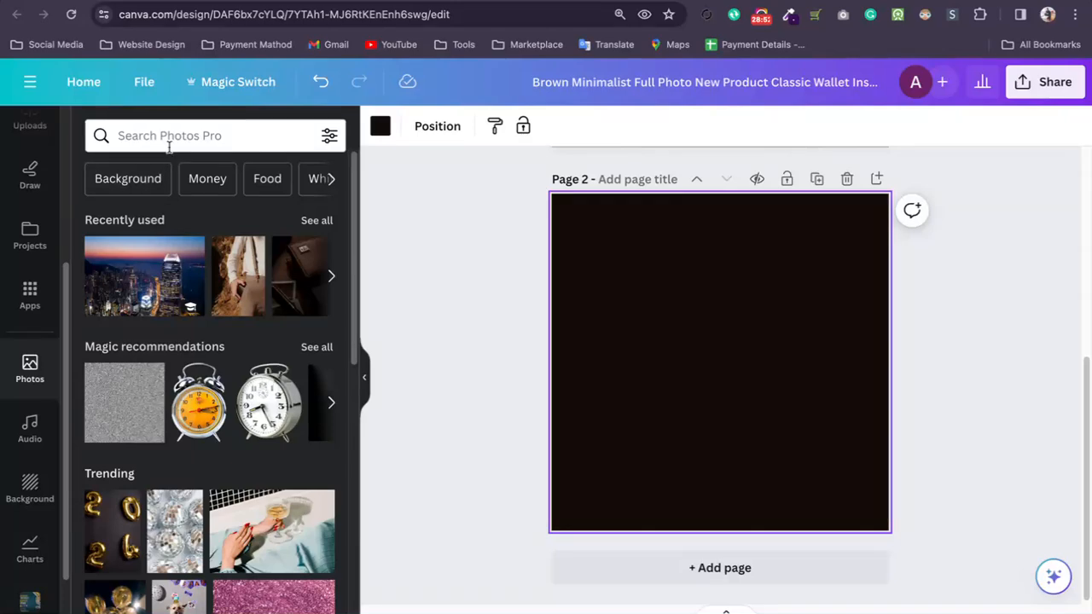
pyautogui.click(171, 137)
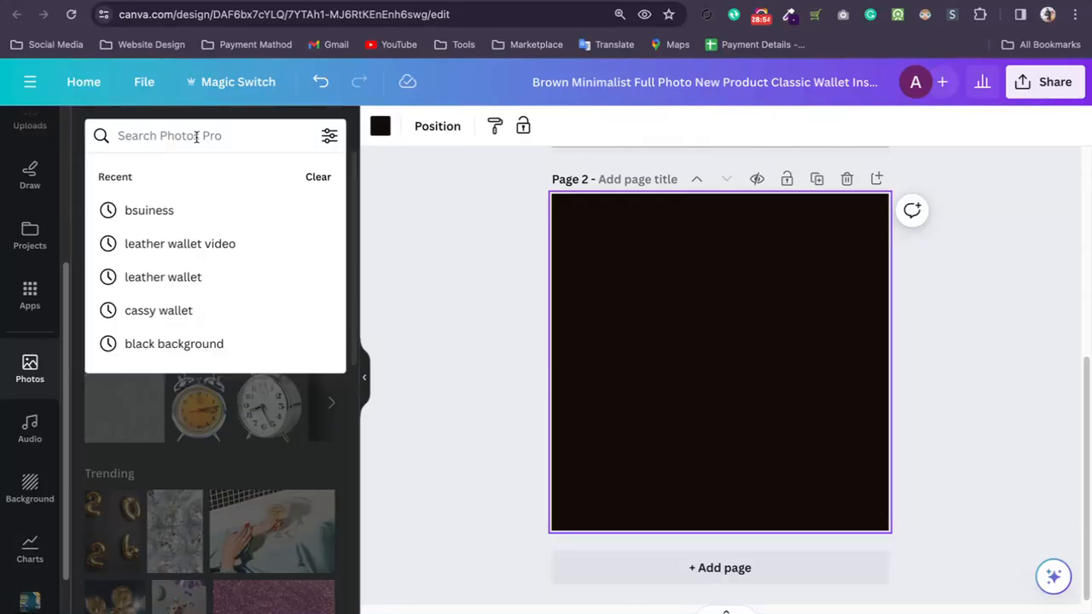
pyautogui.click(174, 281)
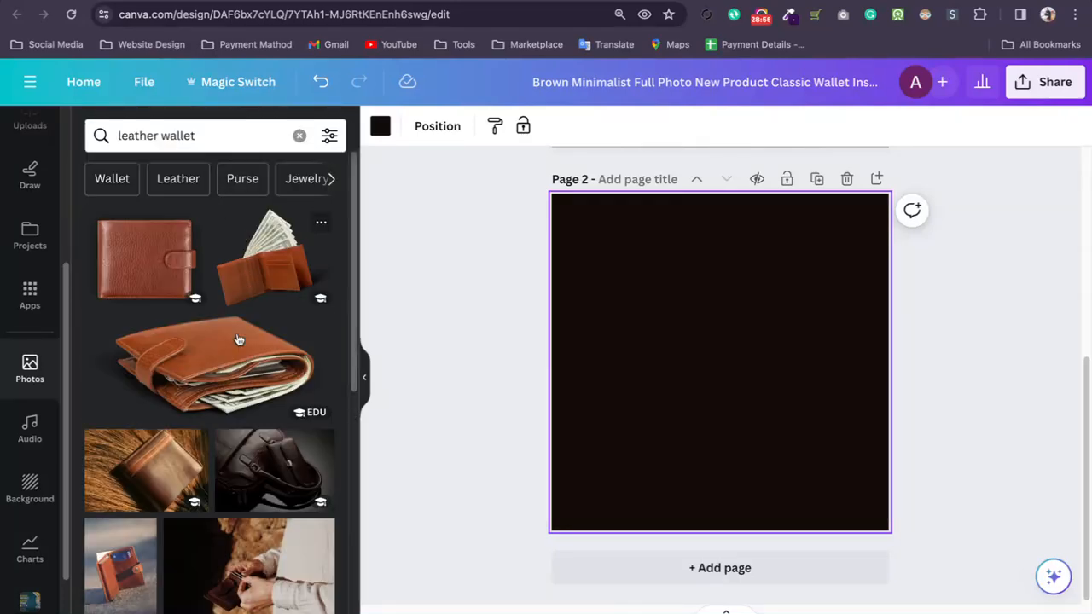
pyautogui.scroll(-5, 239, 340)
pyautogui.scroll(2, 241, 359)
pyautogui.scroll(-5, 230, 298)
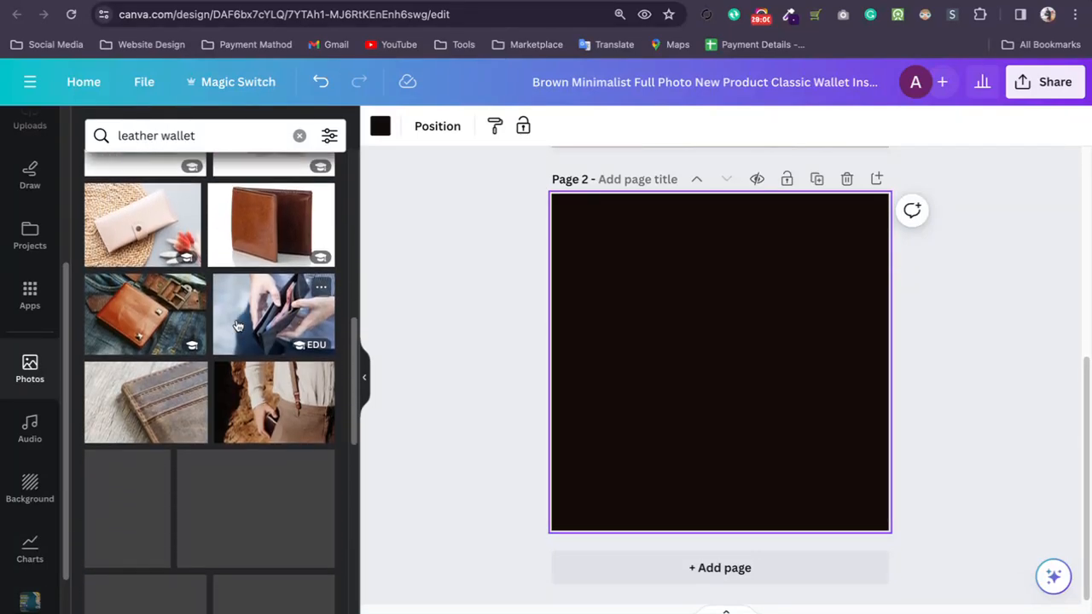
pyautogui.scroll(-1, 238, 325)
pyautogui.scroll(-3, 232, 363)
pyautogui.scroll(-3, 239, 365)
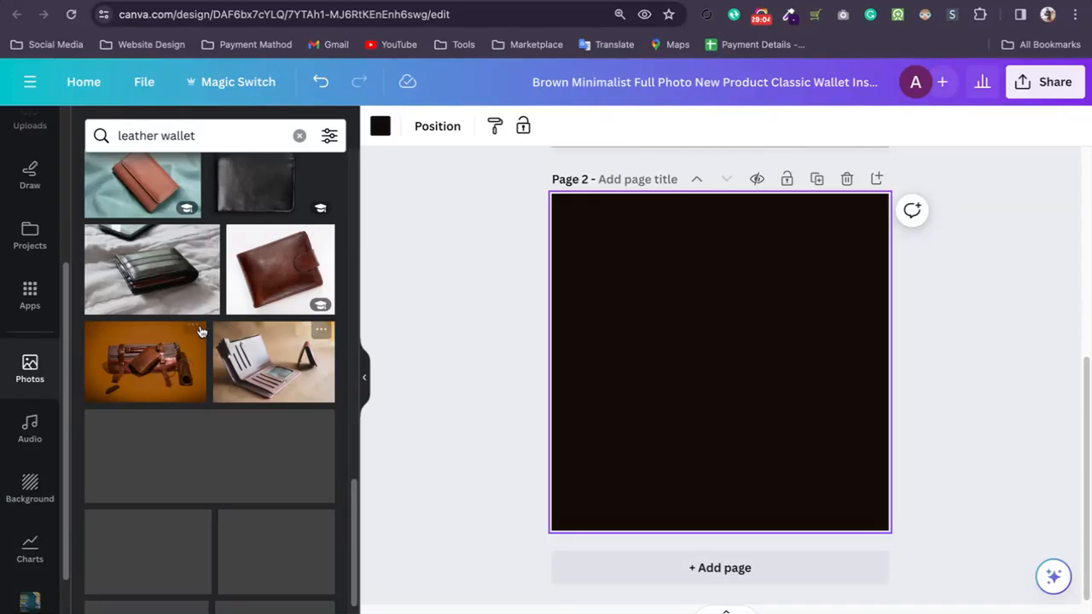
# - Delete the "New Product", "Classic Wallet" and price texts and the BUY NOW button from page 1
pyautogui.scroll(5, 644, 300)
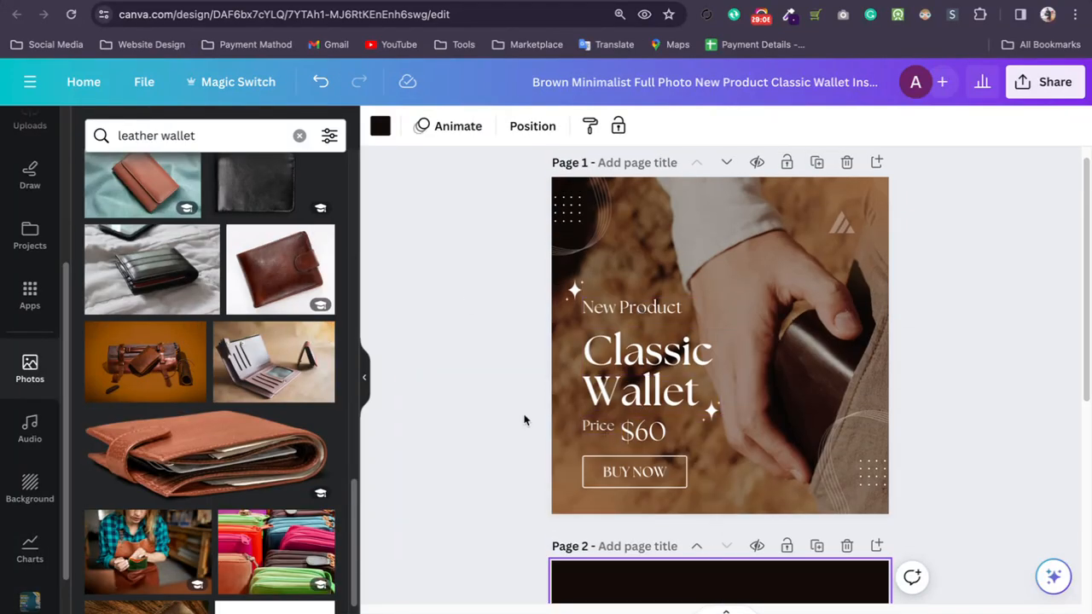
pyautogui.scroll(-2, 524, 420)
pyautogui.scroll(1, 509, 419)
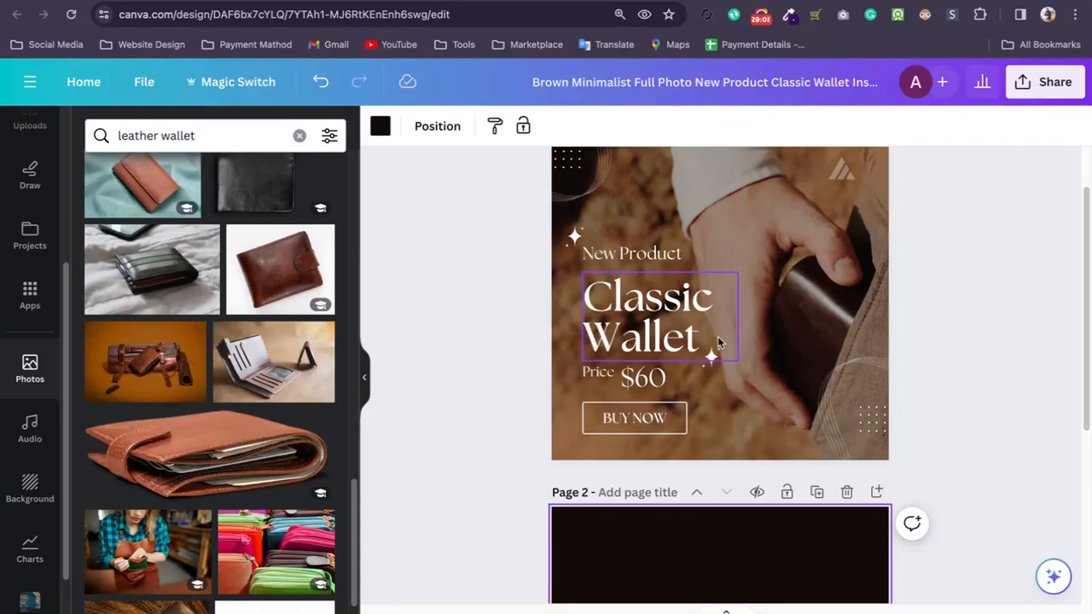
pyautogui.moveTo(528, 252); pyautogui.dragTo(697, 453)
pyautogui.press('Delete')
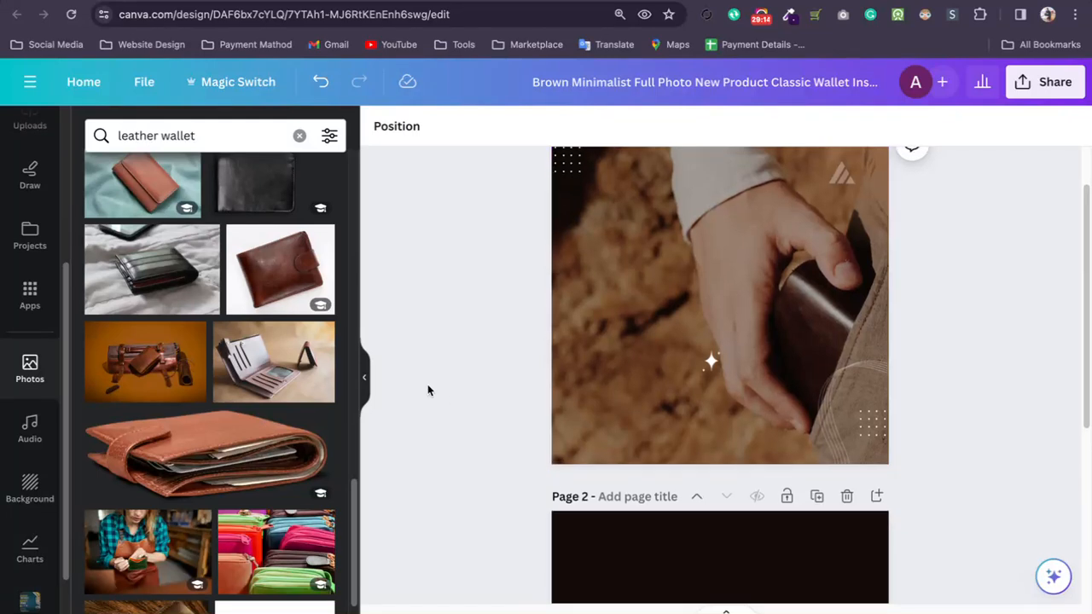
# - Delete the dot patterns, logo and remaining sparkle from page 1, leaving only the wallet photo
pyautogui.scroll(1, 427, 391)
pyautogui.click(565, 175)
pyautogui.press('Delete')
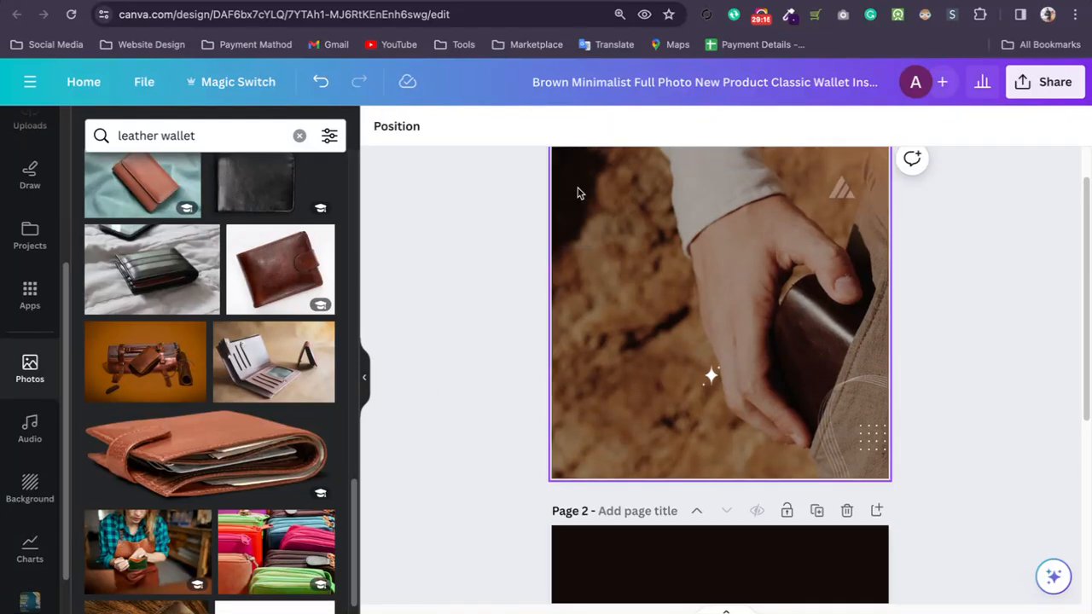
pyautogui.click(839, 423)
pyautogui.press('Delete')
pyautogui.scroll(2, 556, 396)
pyautogui.click(838, 239)
pyautogui.press('Delete')
pyautogui.click(712, 427)
pyautogui.press('Delete')
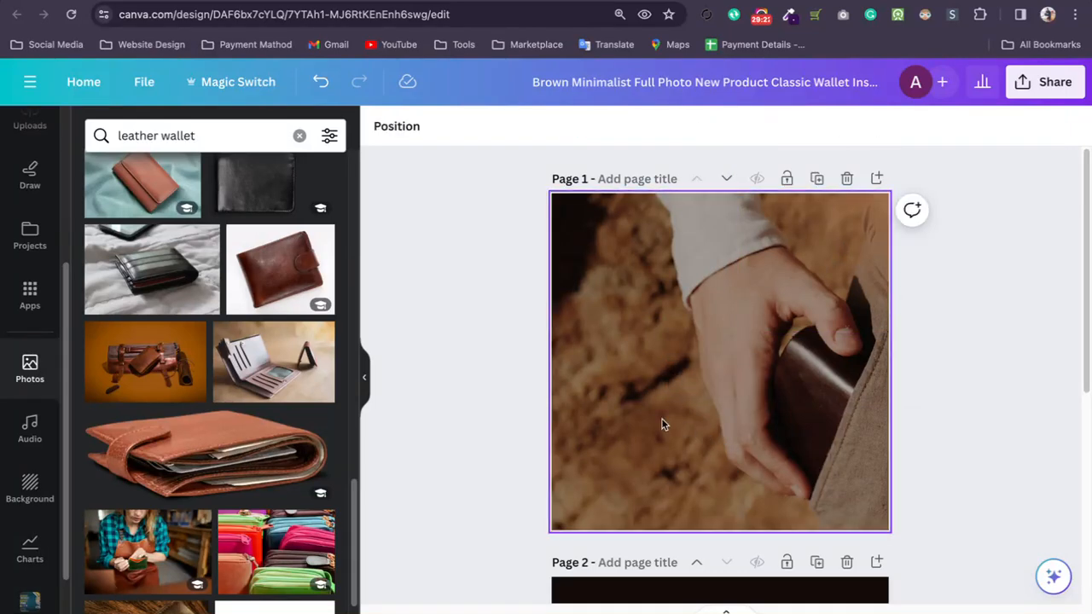
# - Open the Chestnut Brown Fashion Accessories For Men Twitter Post template from the leather wallet results for customising
pyautogui.scroll(-4, 604, 312)
pyautogui.scroll(4, 589, 312)
pyautogui.scroll(1, 590, 311)
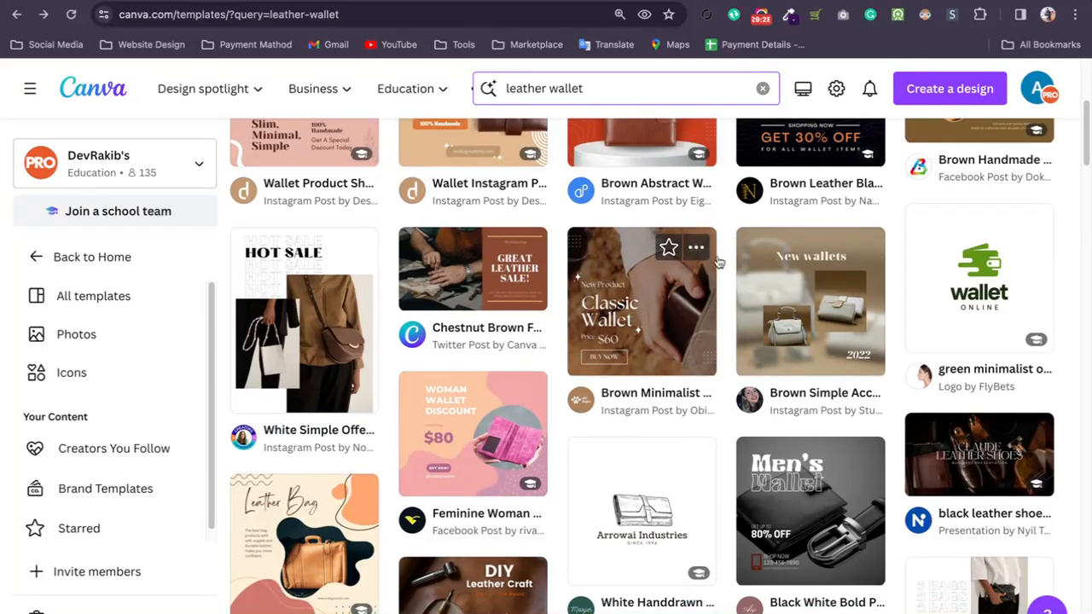
pyautogui.click(517, 318)
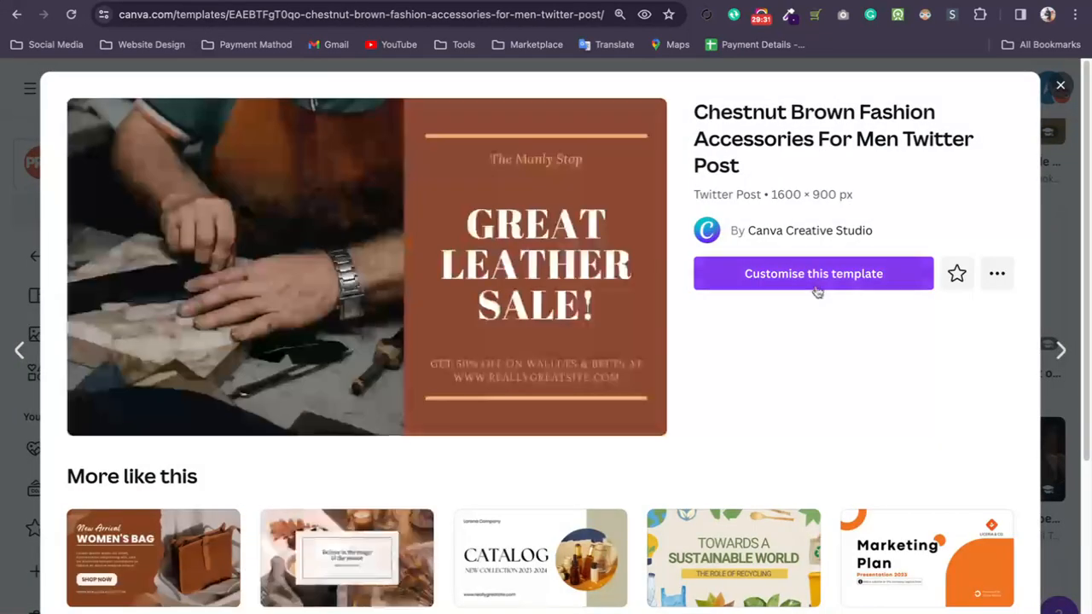
pyautogui.click(809, 281)
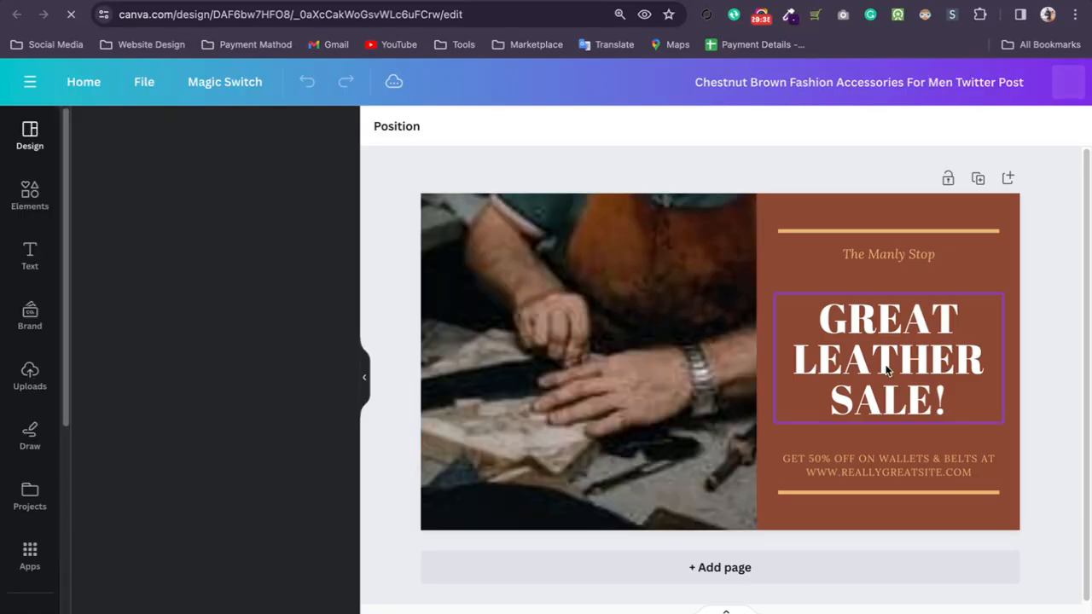
# - Copy the "GREAT LEATHER SALE!" heading into page 1 of the classic wallet design and place it beside the hand
pyautogui.click(889, 363)
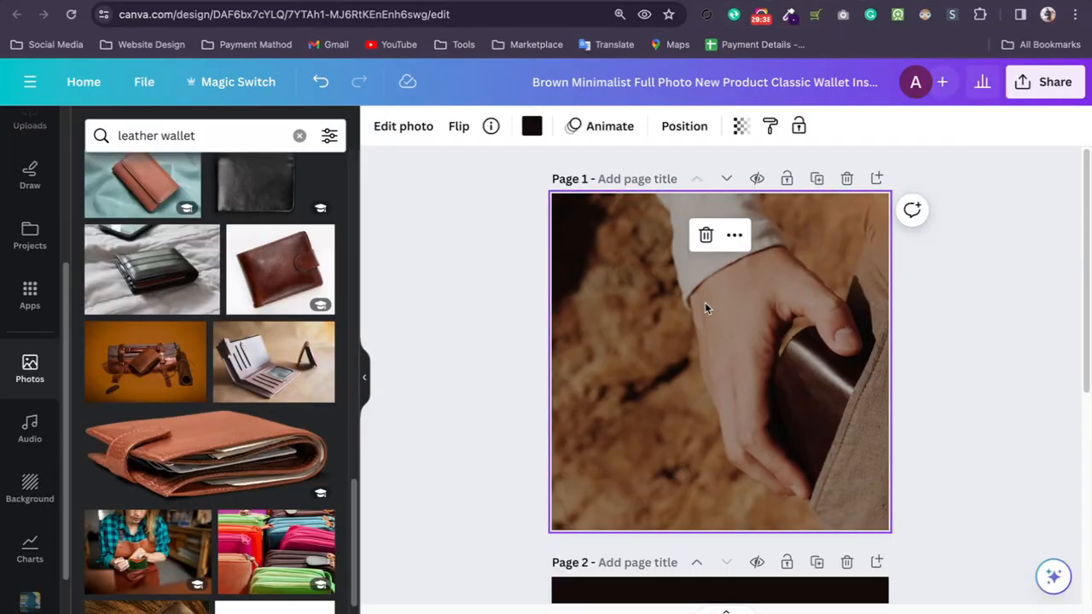
pyautogui.hotkey('ctrl', 'v')
pyautogui.moveTo(645, 269); pyautogui.dragTo(643, 381)
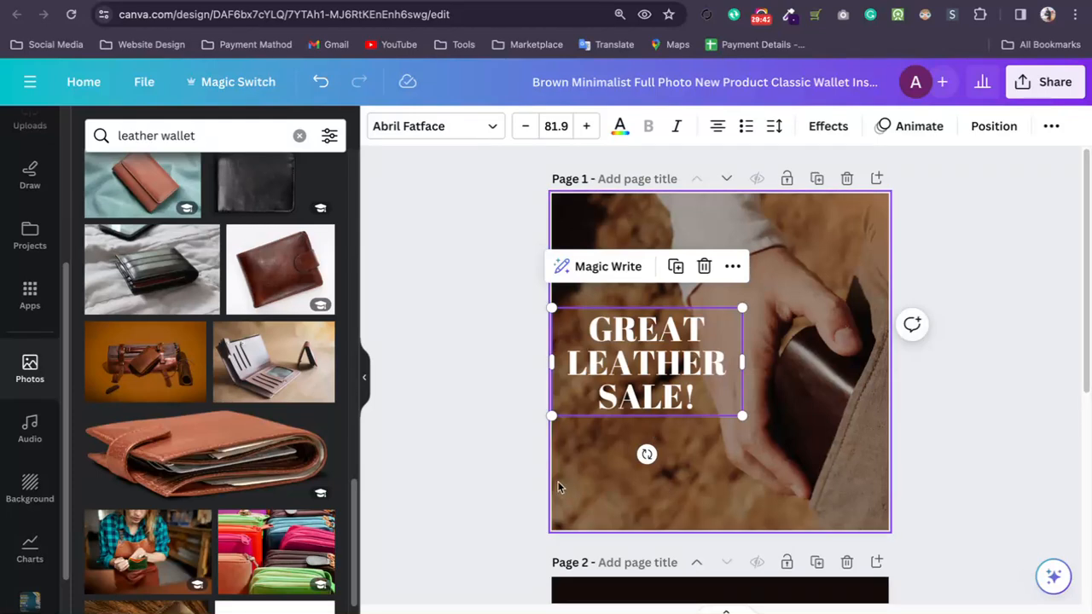
# - Delete the pasted "GREAT LEATHER SALE!" heading from page 1 of the wallet design
pyautogui.click(483, 450)
pyautogui.moveTo(465, 297); pyautogui.dragTo(687, 425)
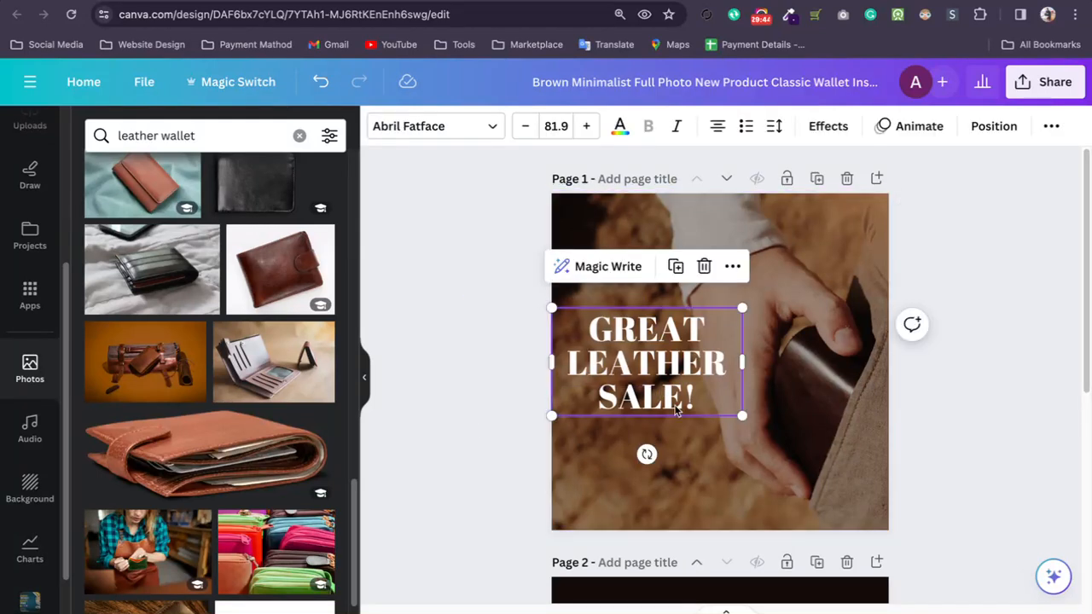
pyautogui.press('Delete')
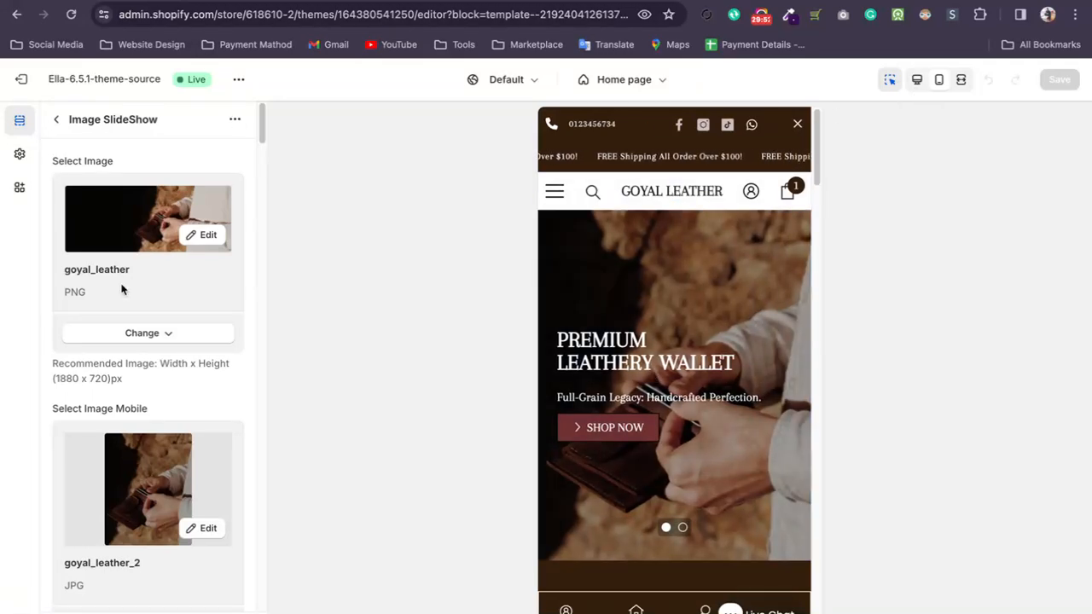
# - Switch to the Shopify theme editor, return to the home page sections and compare the slideshow in the desktop and mobile previews
pyautogui.click(55, 120)
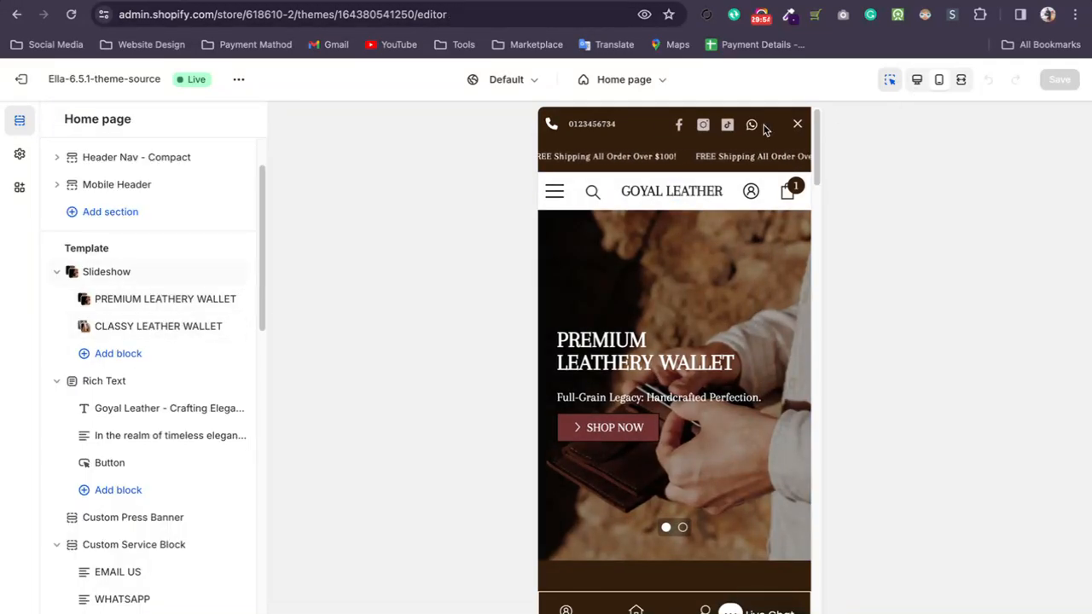
pyautogui.click(917, 81)
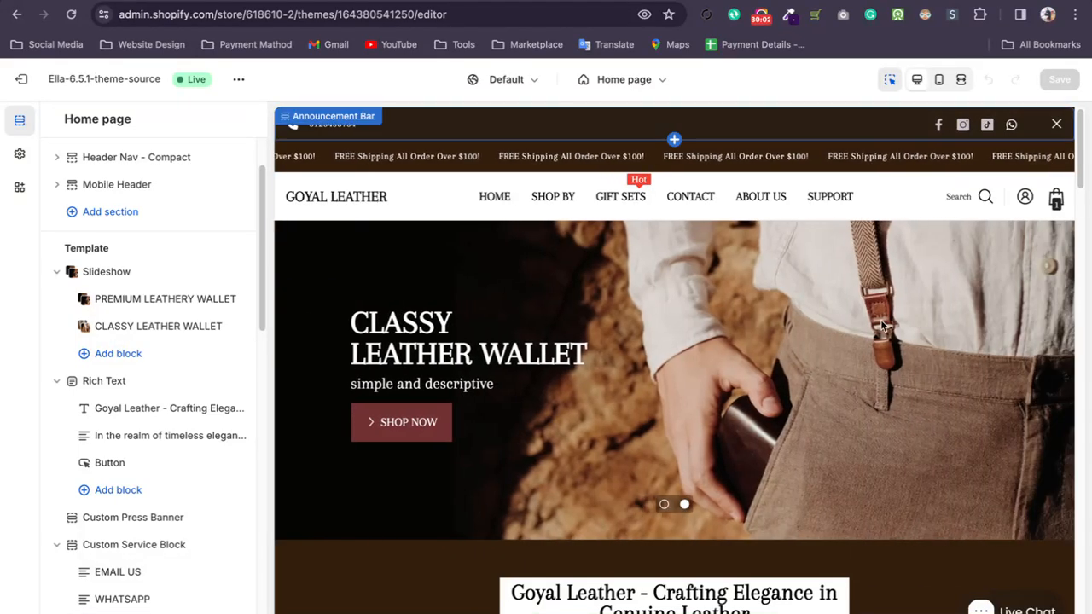
pyautogui.scroll(-1, 744, 325)
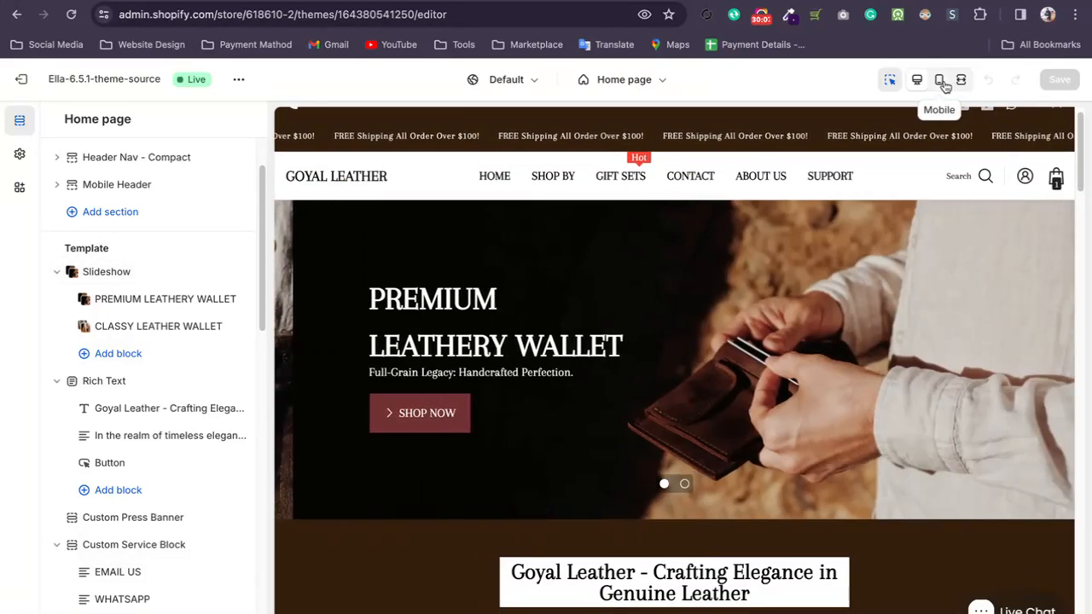
pyautogui.click(940, 80)
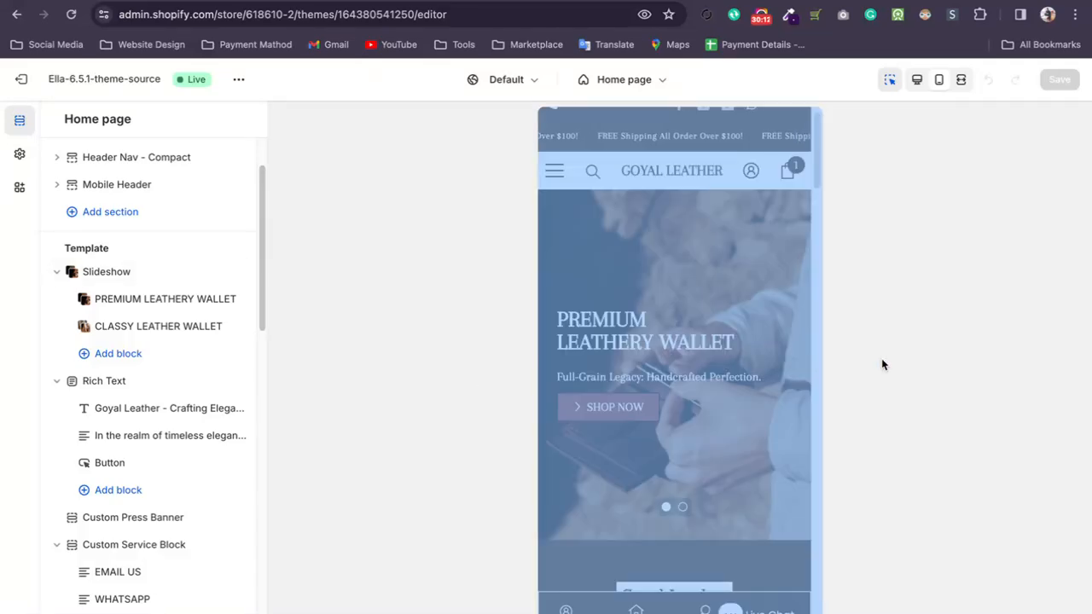
pyautogui.click(918, 79)
# - Examine the settings of the Rich Text section below the slideshow and of its heading block
pyautogui.scroll(-2, 632, 410)
pyautogui.scroll(-2, 597, 408)
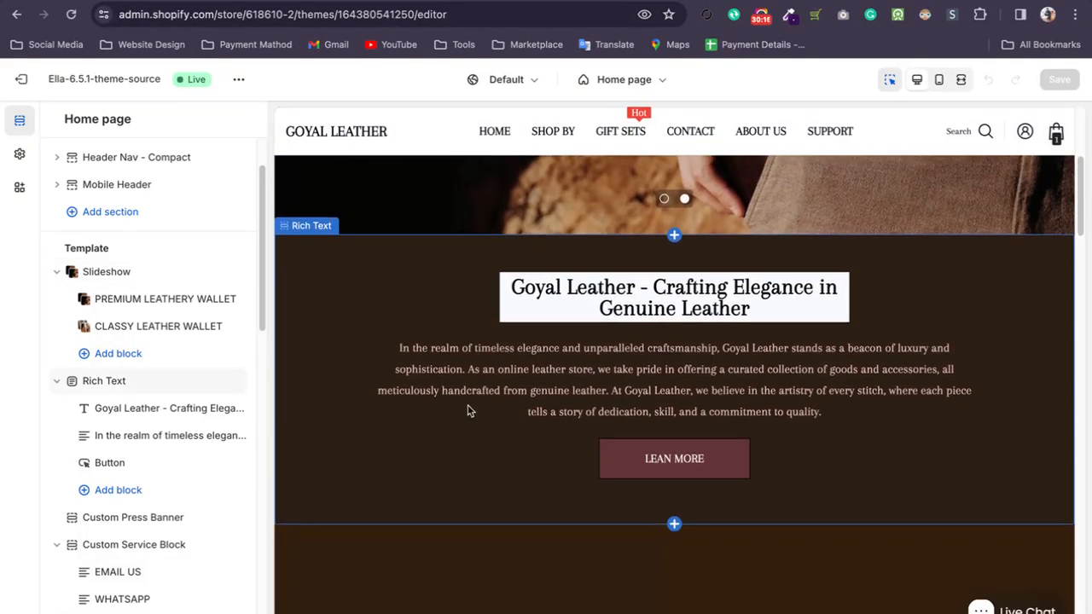
pyautogui.click(372, 326)
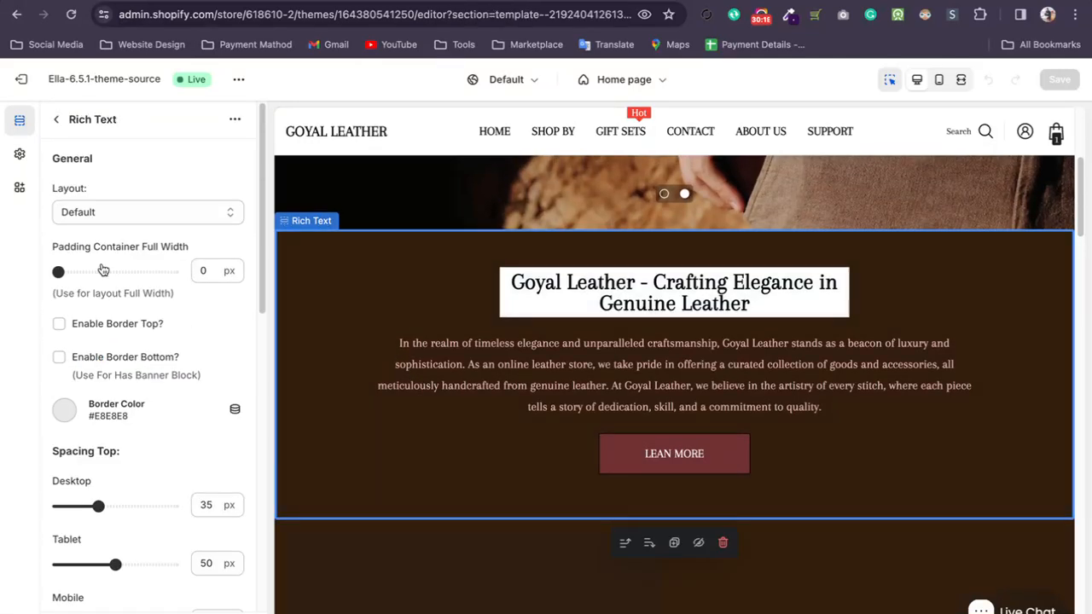
pyautogui.click(55, 118)
pyautogui.click(148, 365)
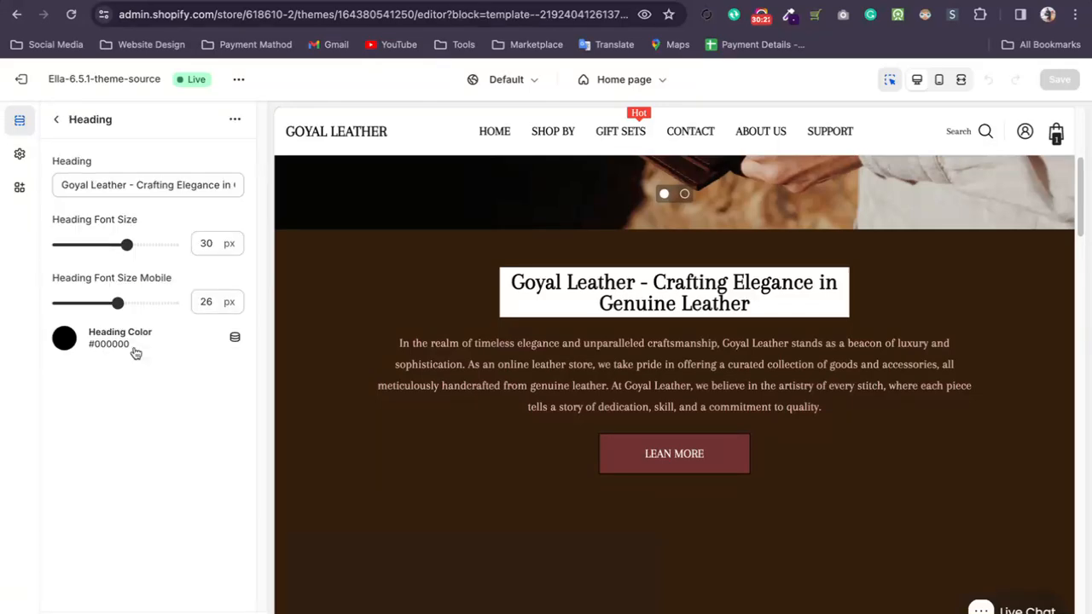
pyautogui.click(366, 307)
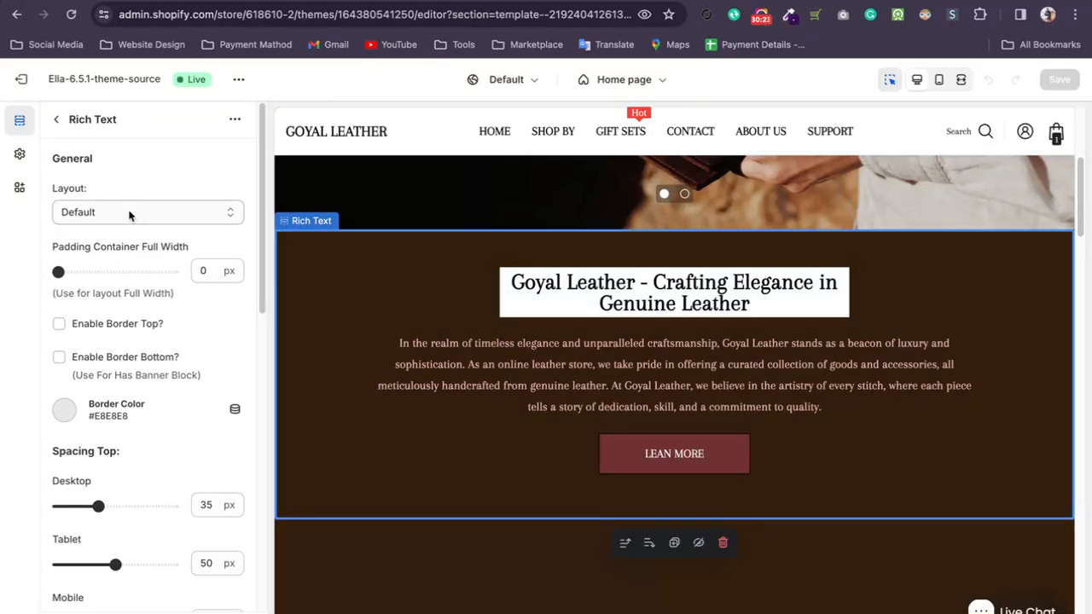
pyautogui.click(56, 118)
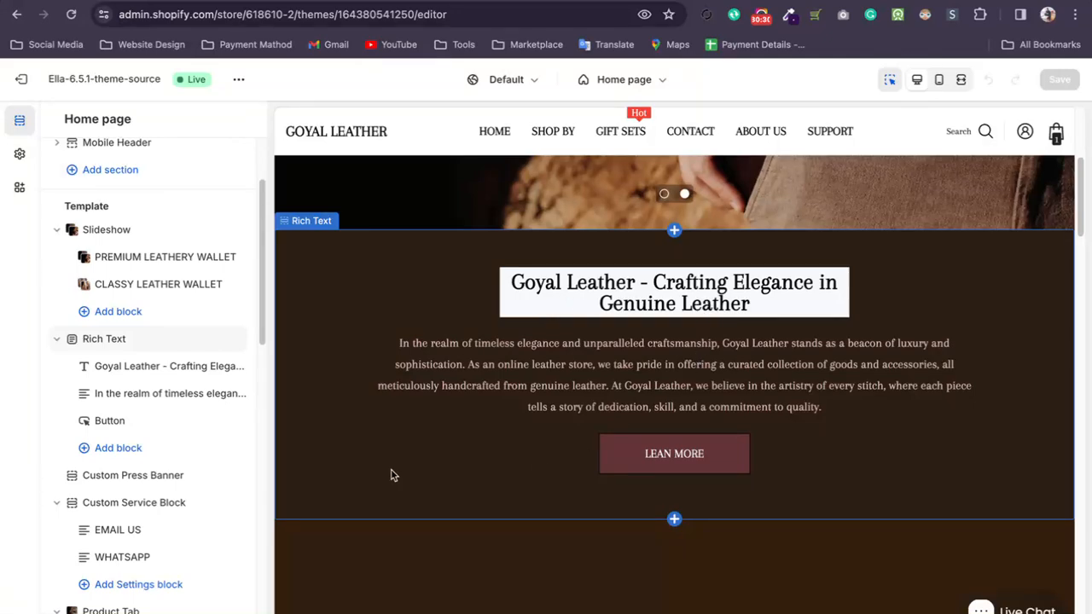
# - Review the Rich Text section's Custom CSS that styles the heading, and compare it with the section in the preview
pyautogui.click(117, 341)
pyautogui.scroll(-10, 153, 410)
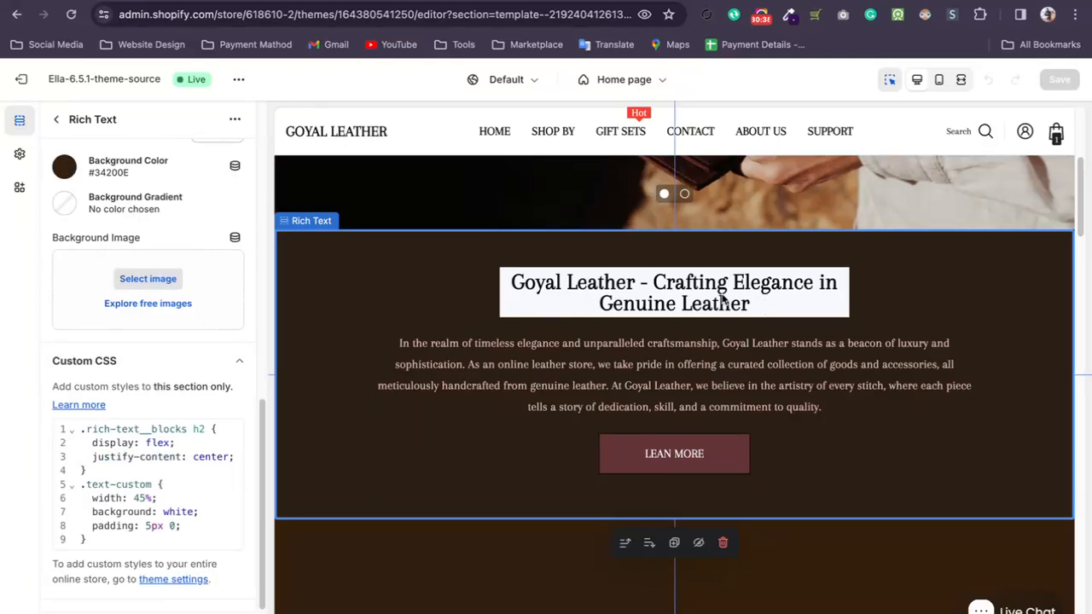
pyautogui.moveTo(101, 539); pyautogui.dragTo(61, 429)
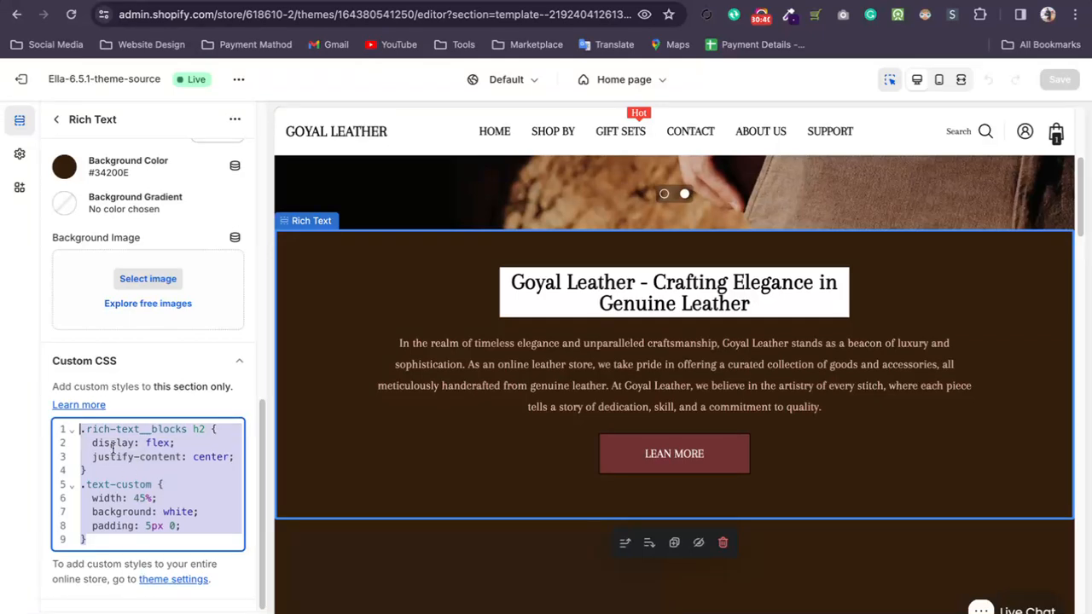
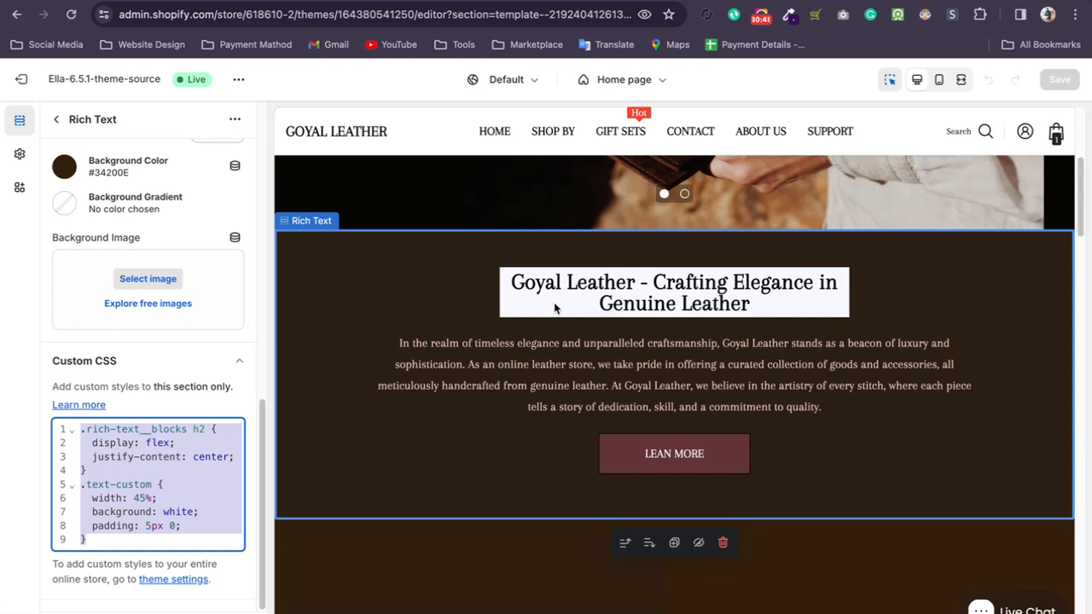
pyautogui.click(109, 372)
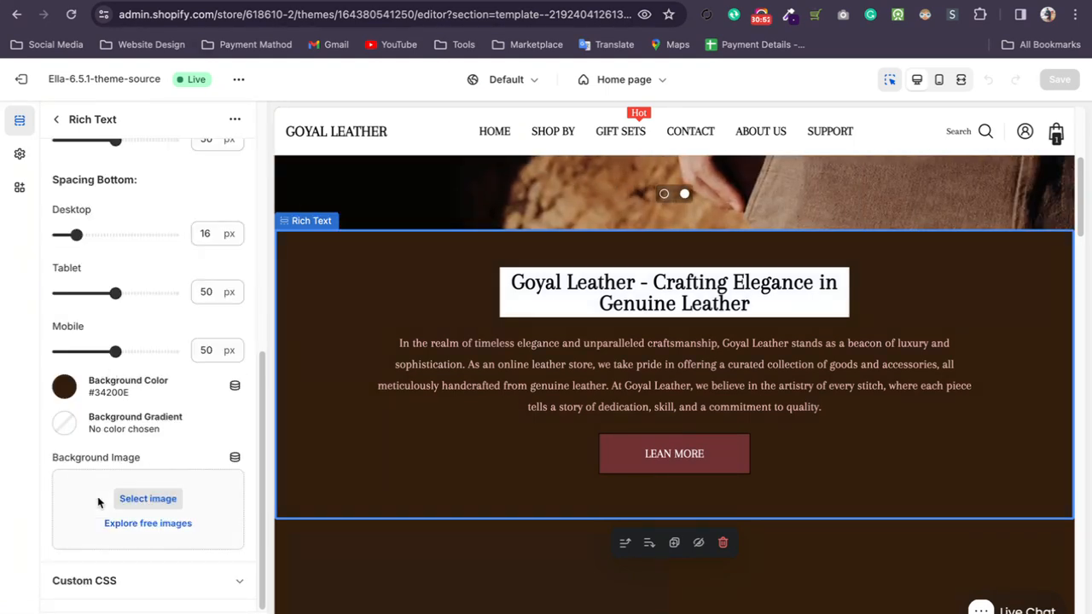
pyautogui.click(91, 581)
pyautogui.scroll(-5, 172, 382)
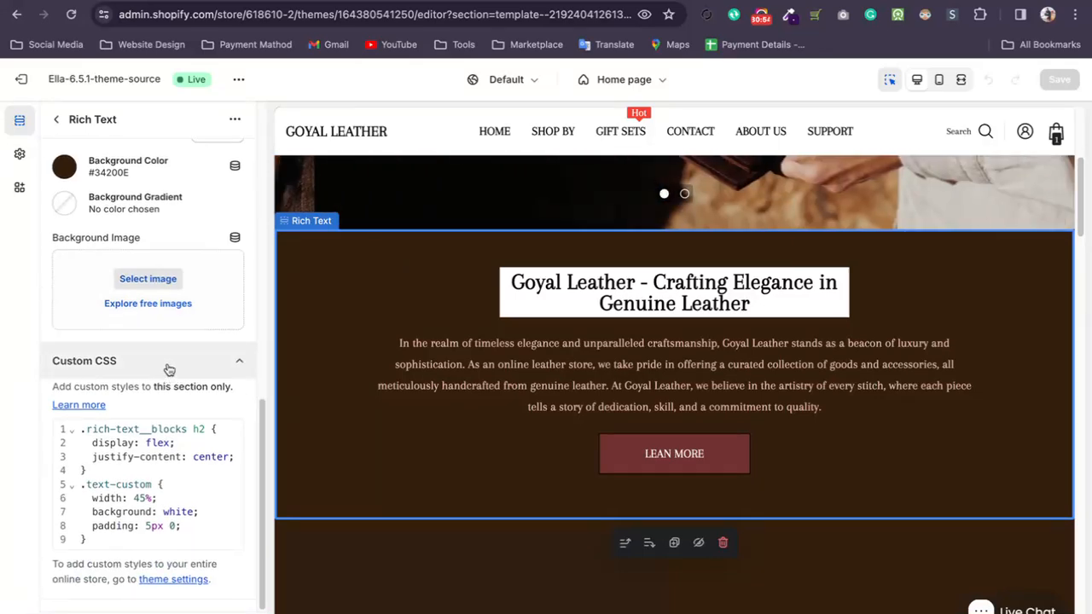
pyautogui.scroll(-1, 577, 348)
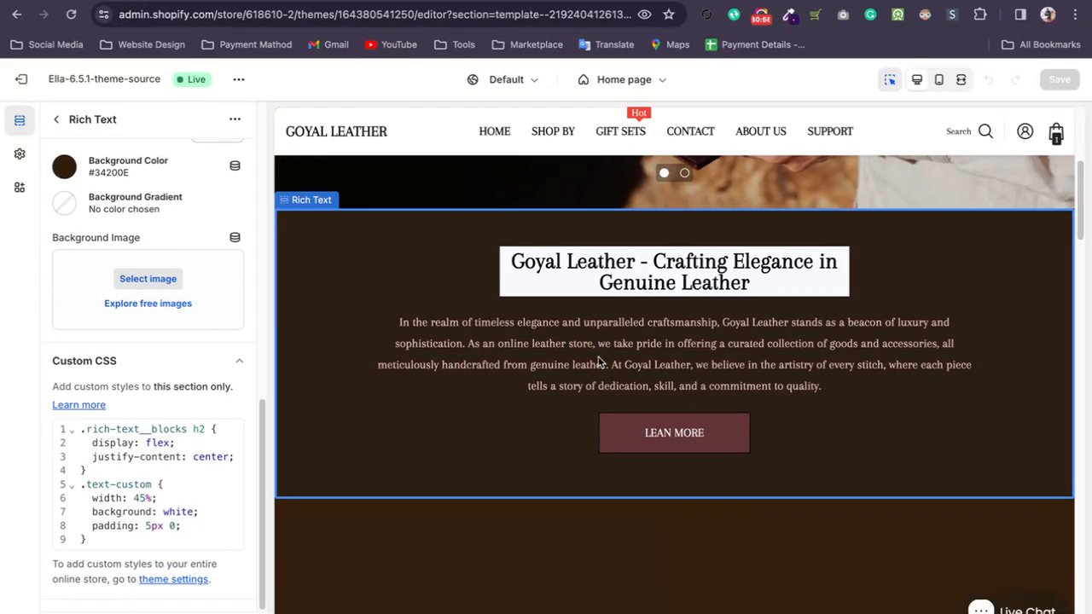
pyautogui.scroll(-1, 387, 316)
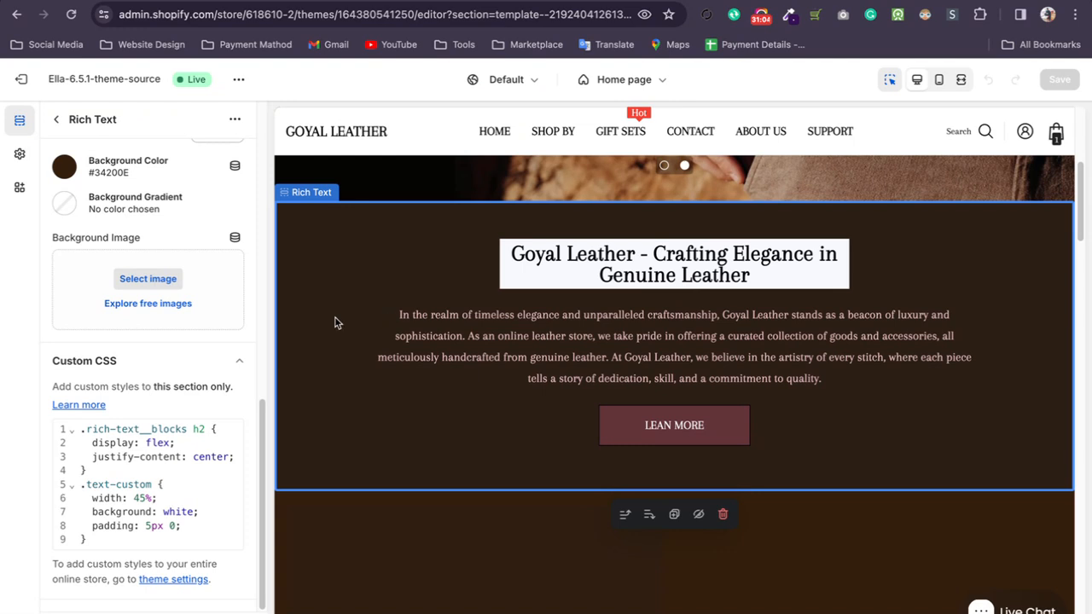
pyautogui.click(192, 358)
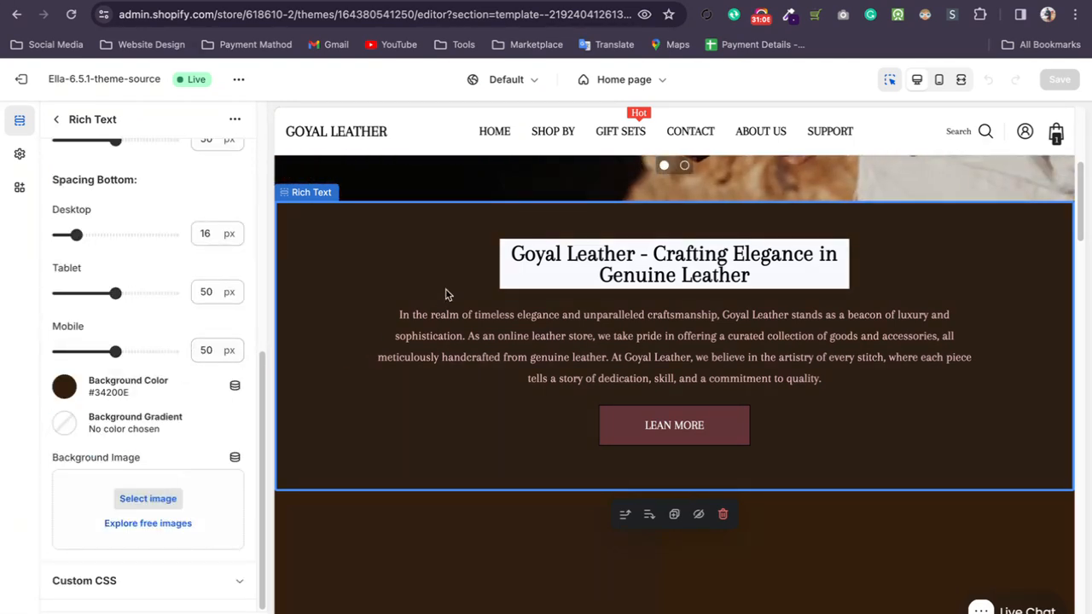
# - Examine the Rich Text section, its blocks and the Custom Press Banner below it in the home page preview
pyautogui.scroll(-2, 444, 324)
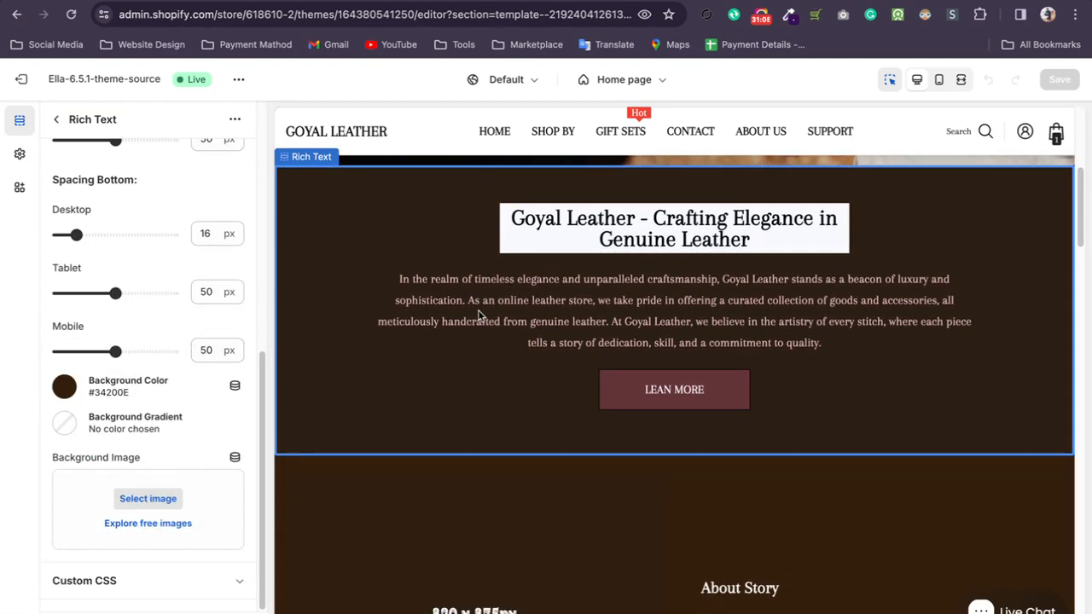
pyautogui.scroll(-1, 475, 312)
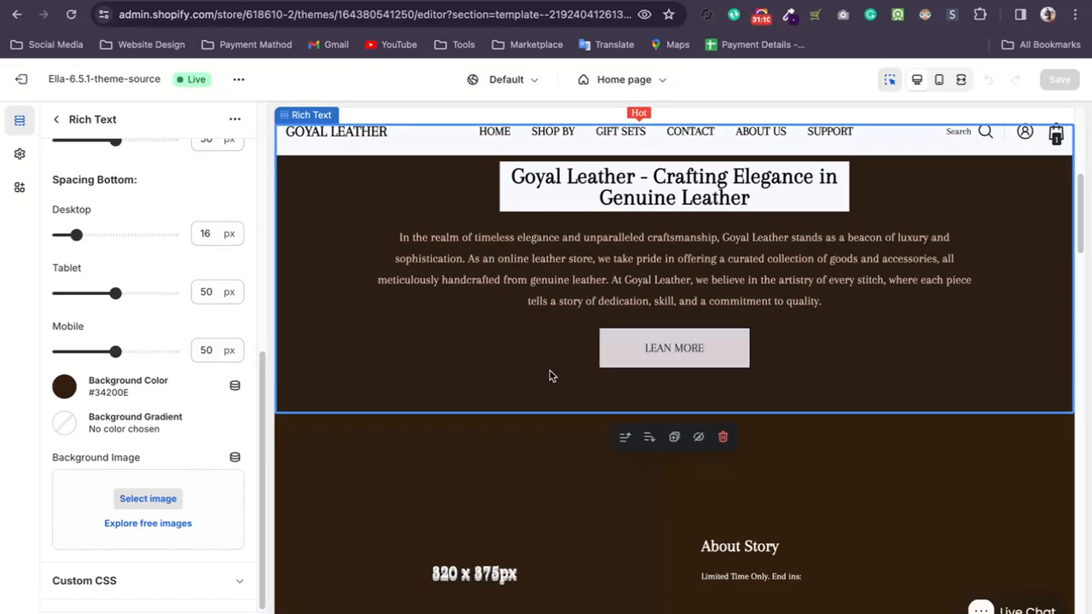
pyautogui.click(56, 121)
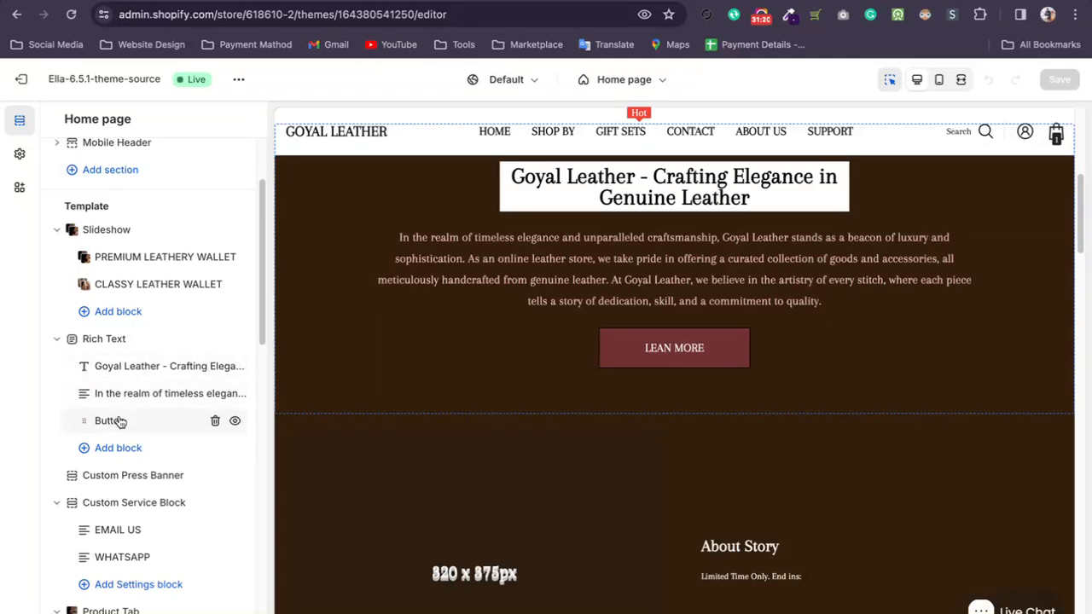
pyautogui.scroll(-3, 492, 336)
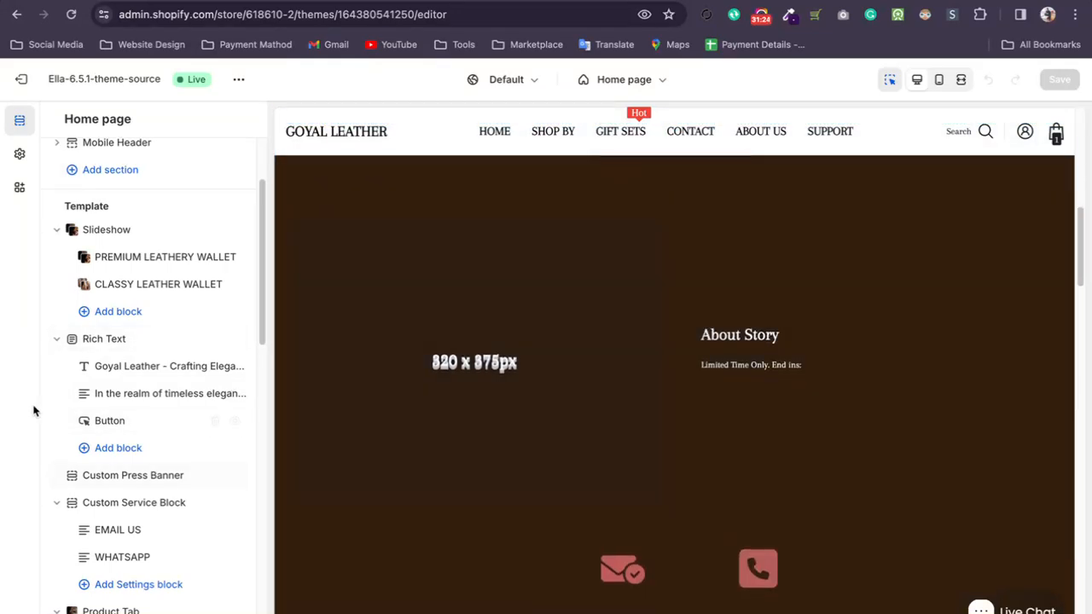
pyautogui.scroll(1, 655, 381)
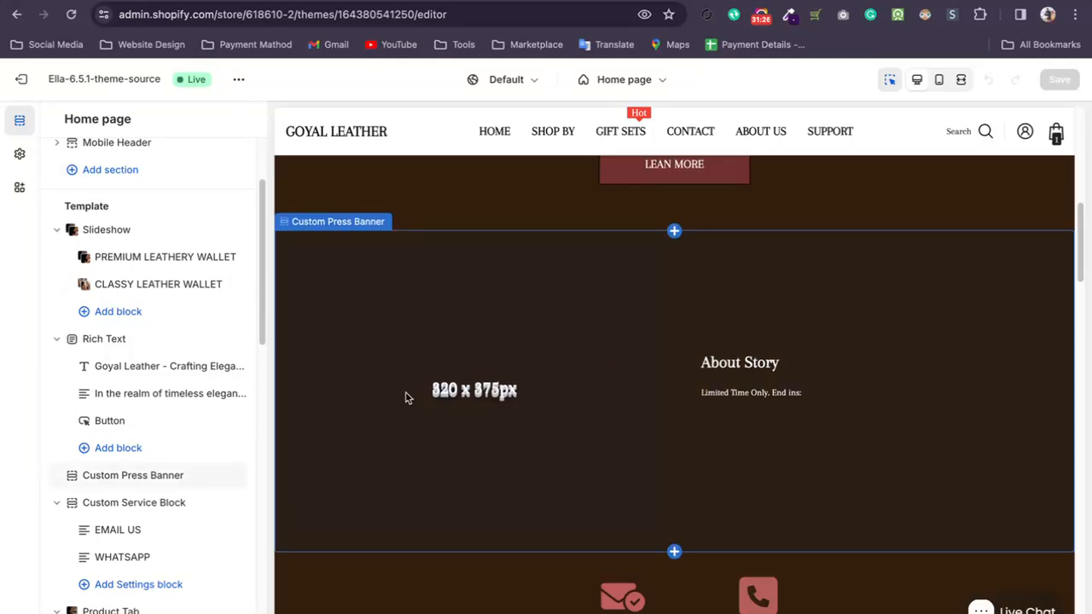
pyautogui.scroll(1, 400, 408)
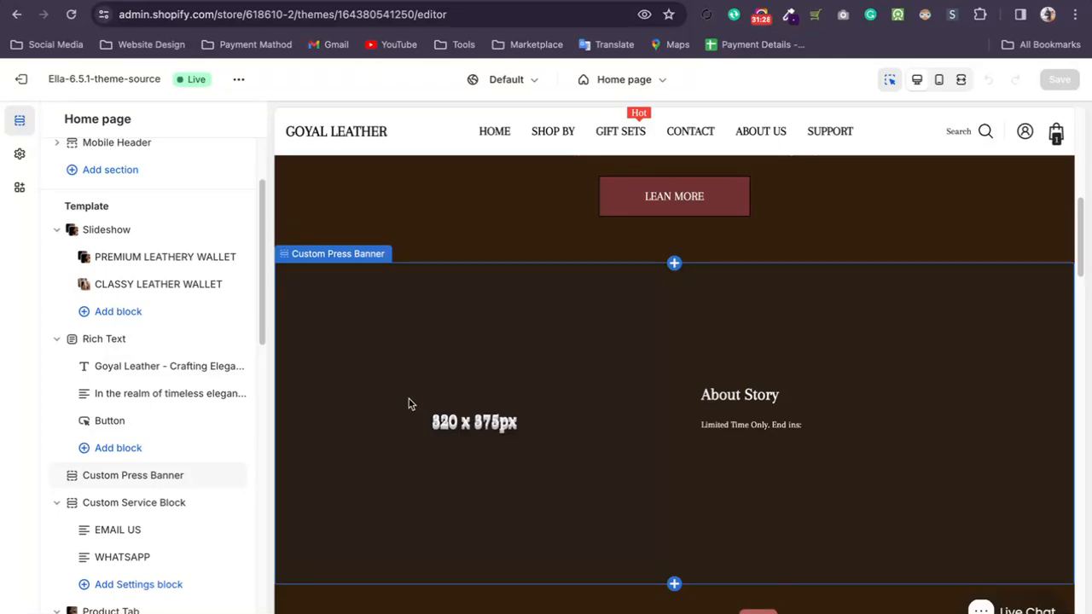
pyautogui.scroll(-1, 407, 402)
pyautogui.scroll(3, 470, 372)
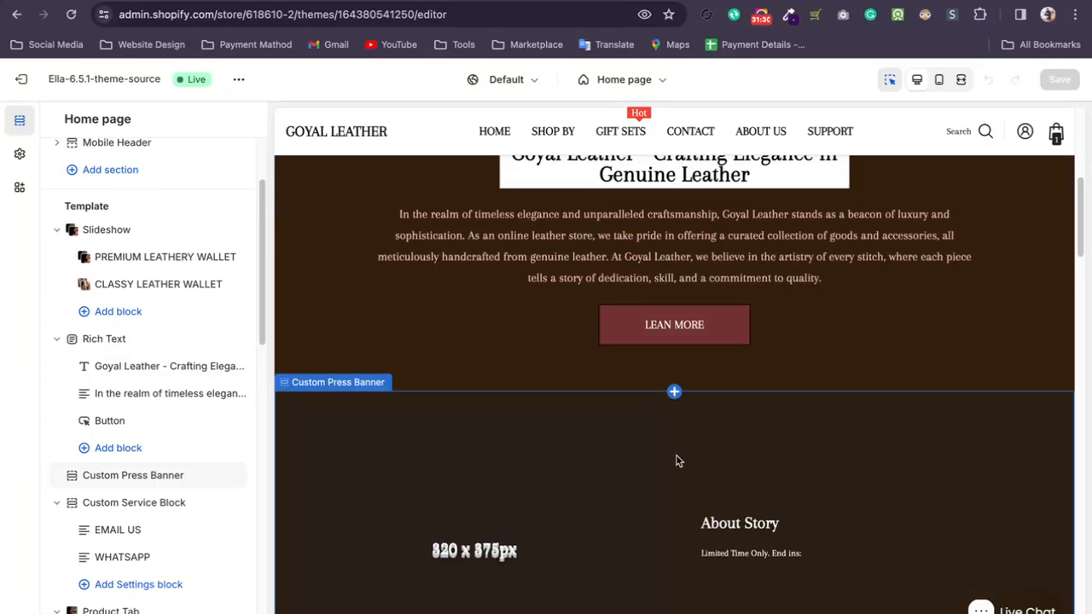
pyautogui.scroll(-1, 689, 433)
pyautogui.scroll(-2, 691, 499)
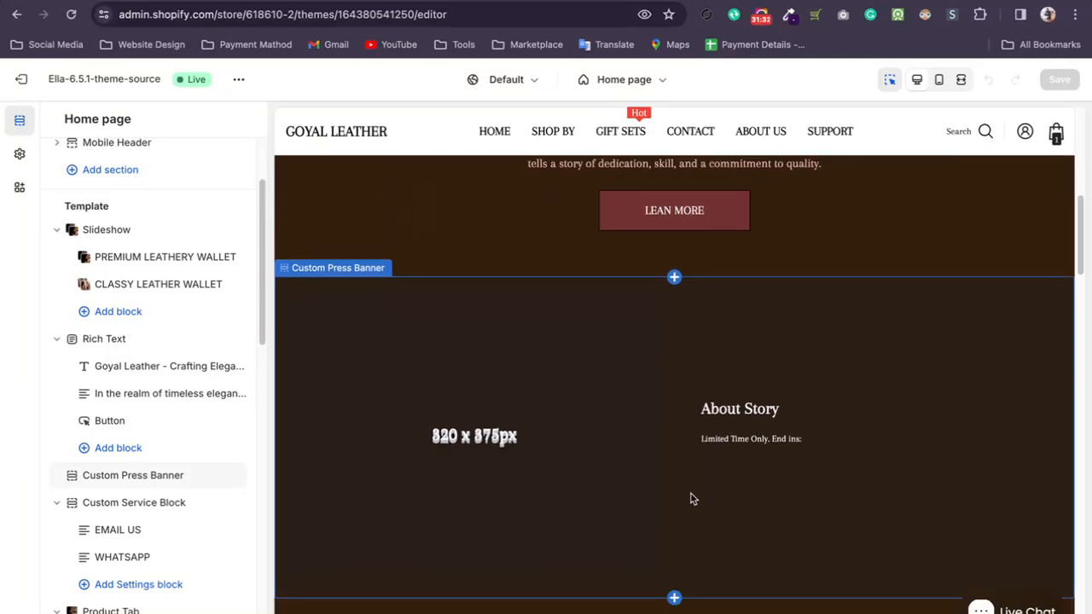
pyautogui.scroll(-1, 224, 467)
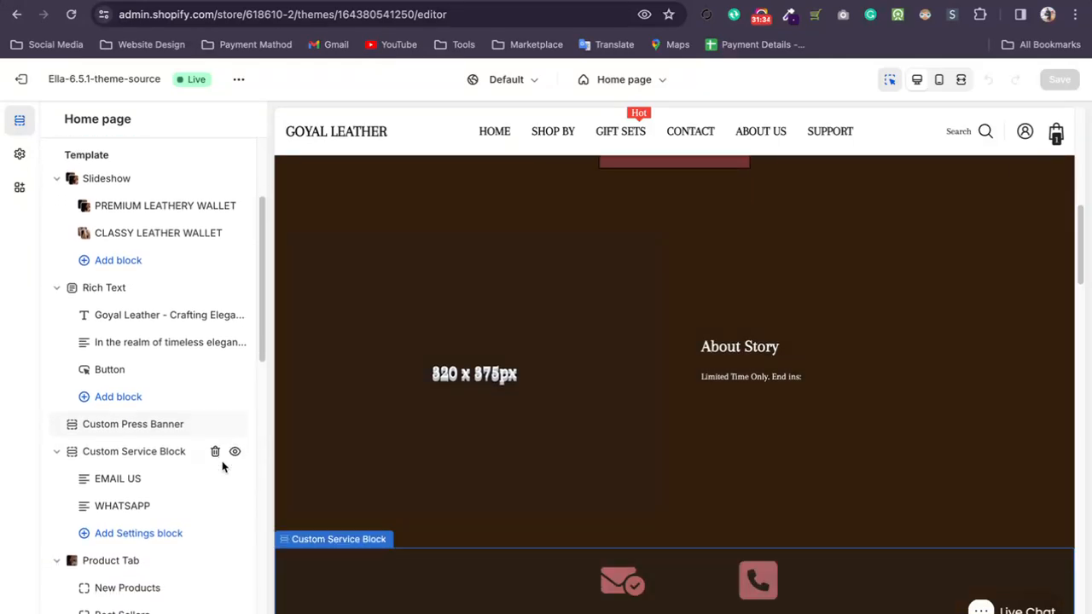
pyautogui.scroll(2, 393, 323)
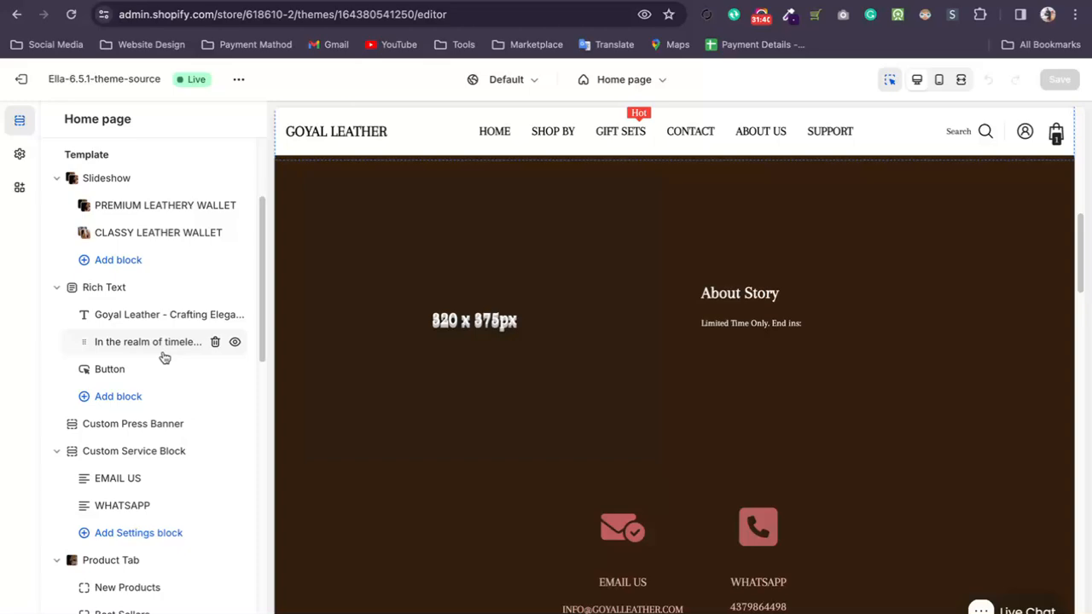
# - Browse the sections that can be added to the home page template, including the Custom Press Banner preview
pyautogui.scroll(-1, 175, 384)
pyautogui.scroll(-2, 353, 444)
pyautogui.scroll(-9, 106, 459)
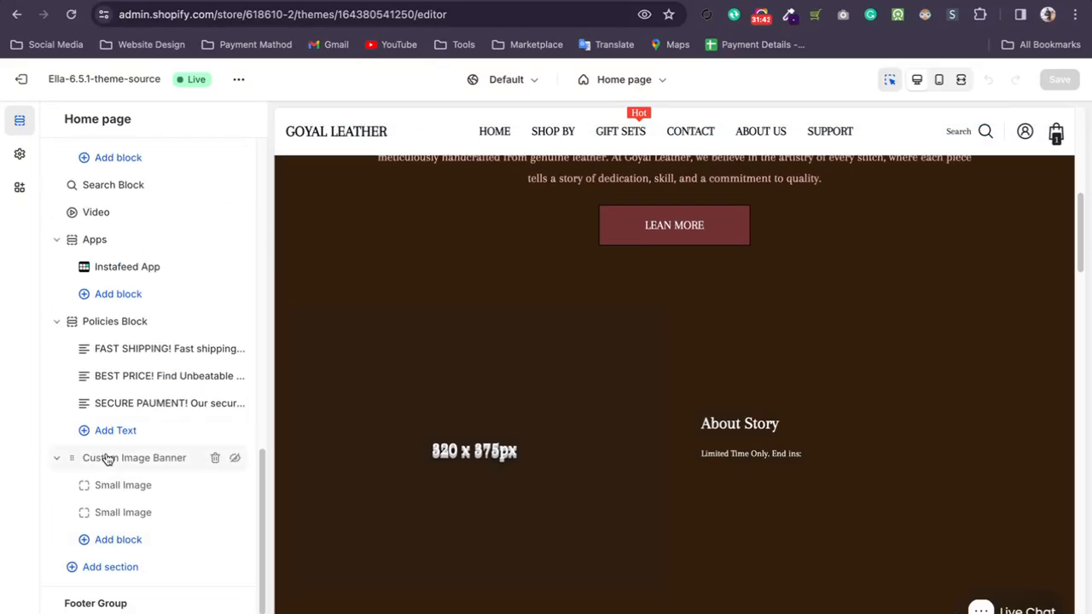
pyautogui.click(109, 570)
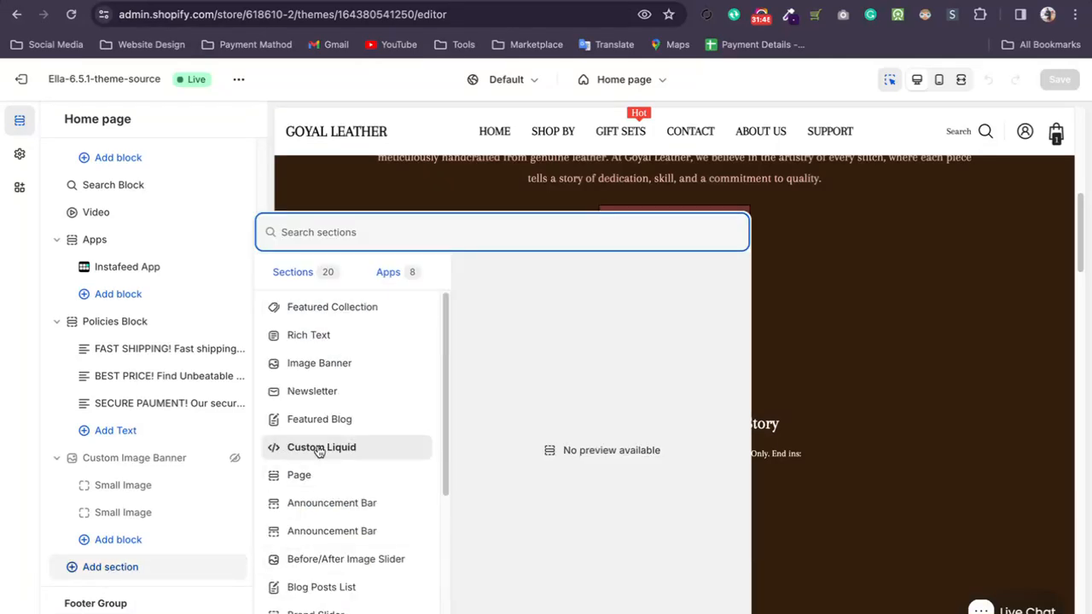
pyautogui.scroll(-3, 320, 418)
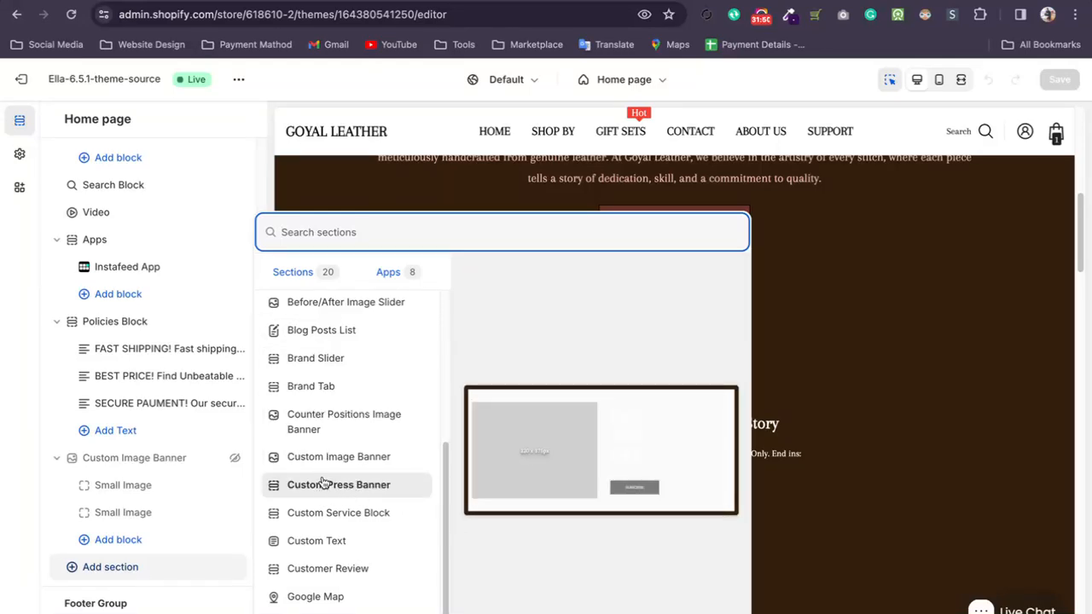
# - Open the Custom Press Banner section's settings and review them against the banner in the preview
pyautogui.scroll(5, 111, 384)
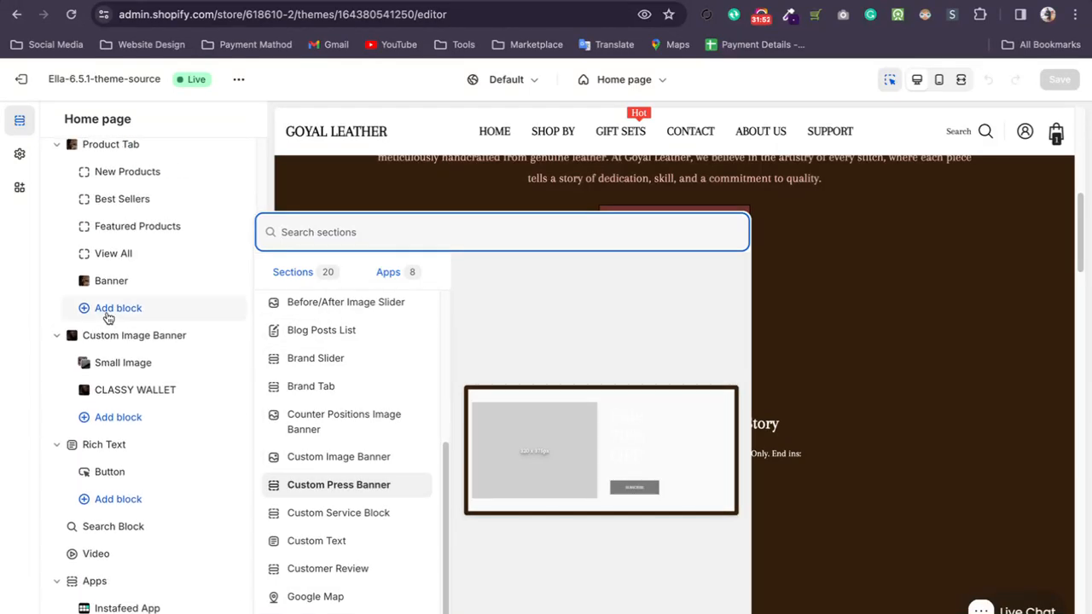
pyautogui.scroll(3, 120, 350)
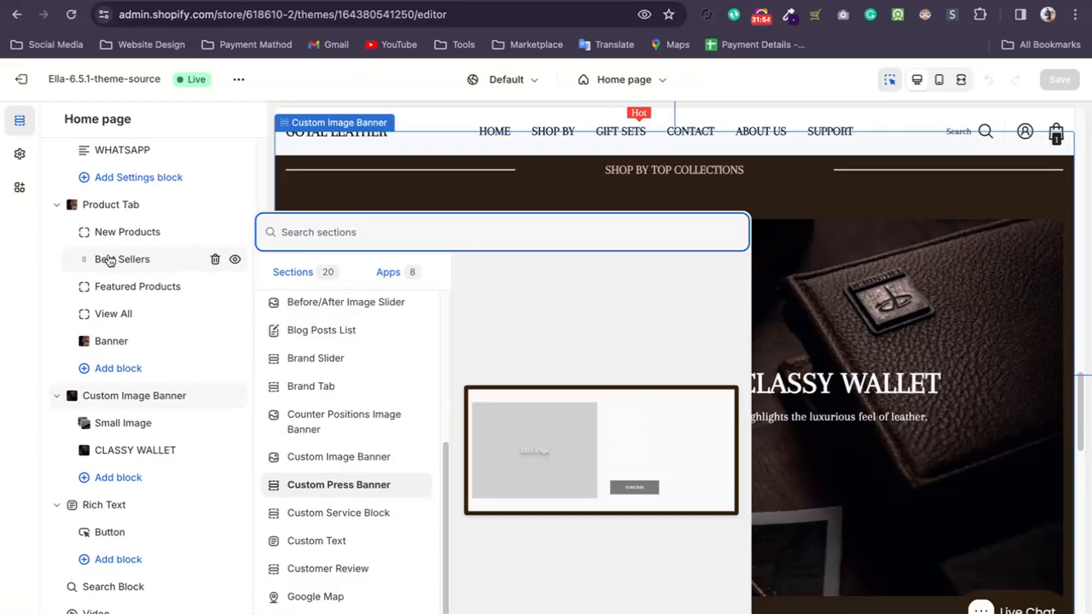
pyautogui.scroll(2, 127, 264)
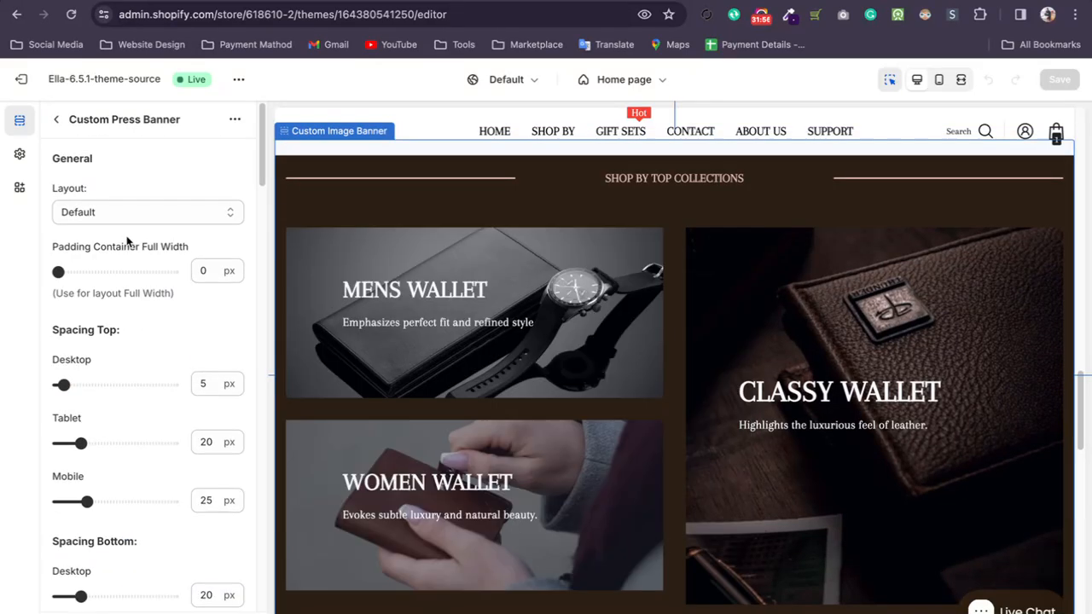
pyautogui.click(128, 239)
pyautogui.scroll(-4, 431, 351)
pyautogui.scroll(5, 437, 354)
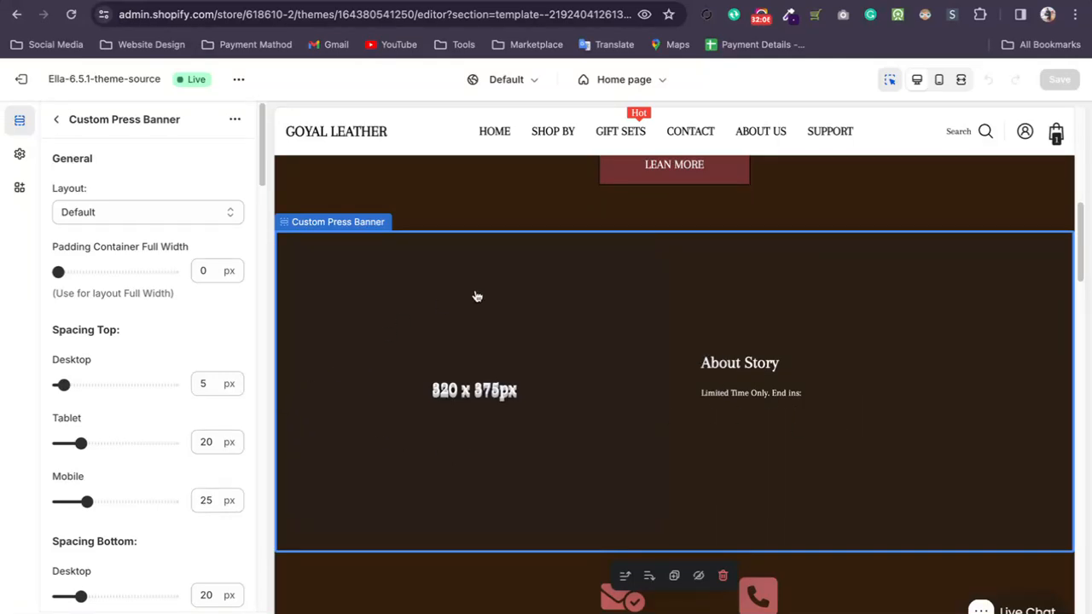
pyautogui.scroll(-3, 768, 324)
pyautogui.scroll(-1, 819, 380)
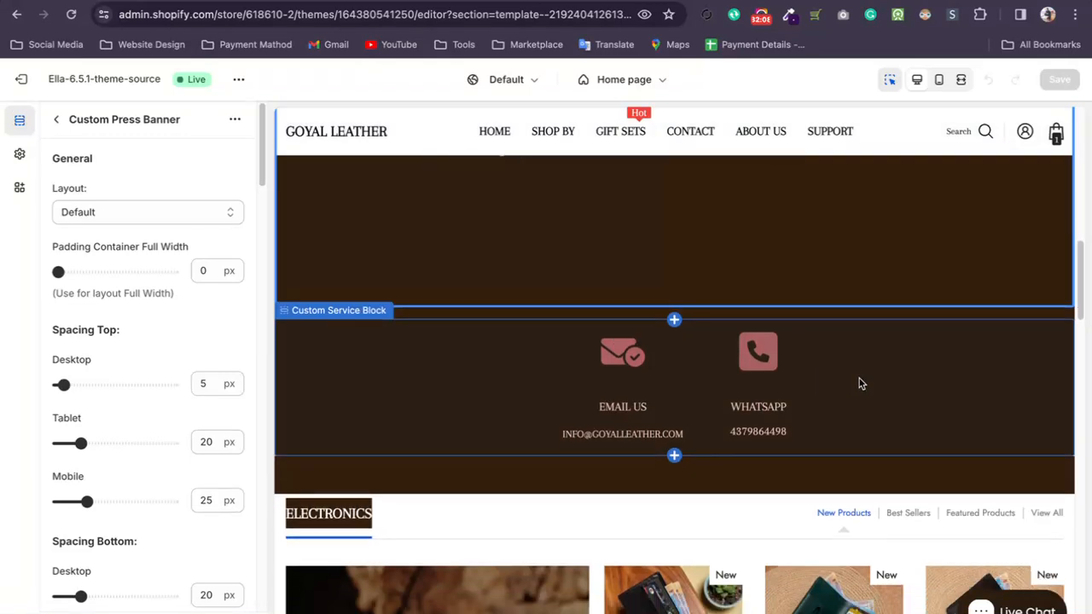
# - Return to the home page sections and review the settings of the Custom Service Block
pyautogui.click(56, 118)
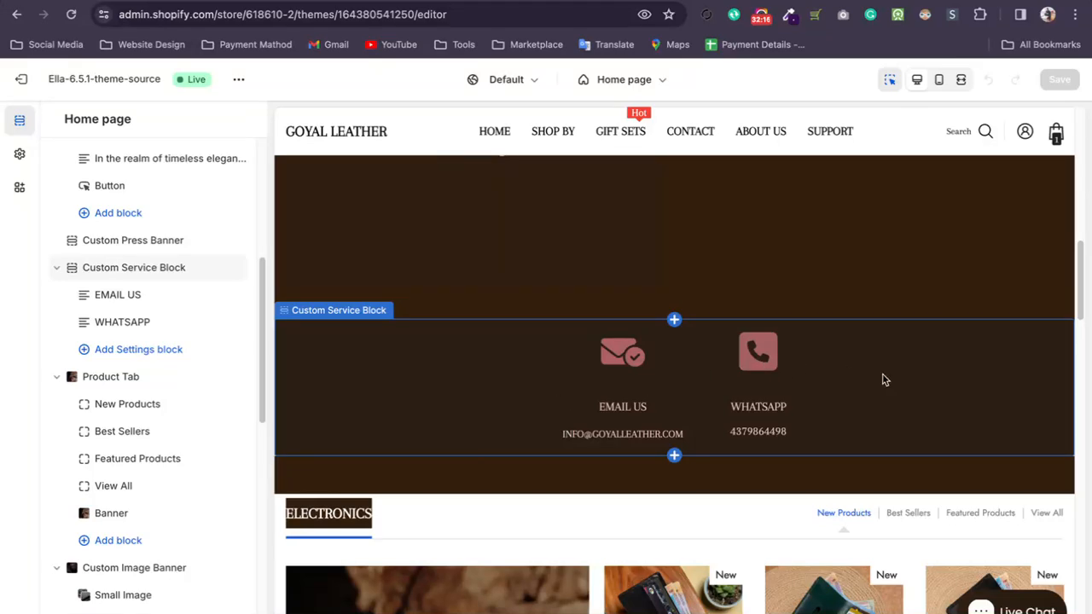
pyautogui.scroll(1, 875, 395)
pyautogui.scroll(-2, 875, 395)
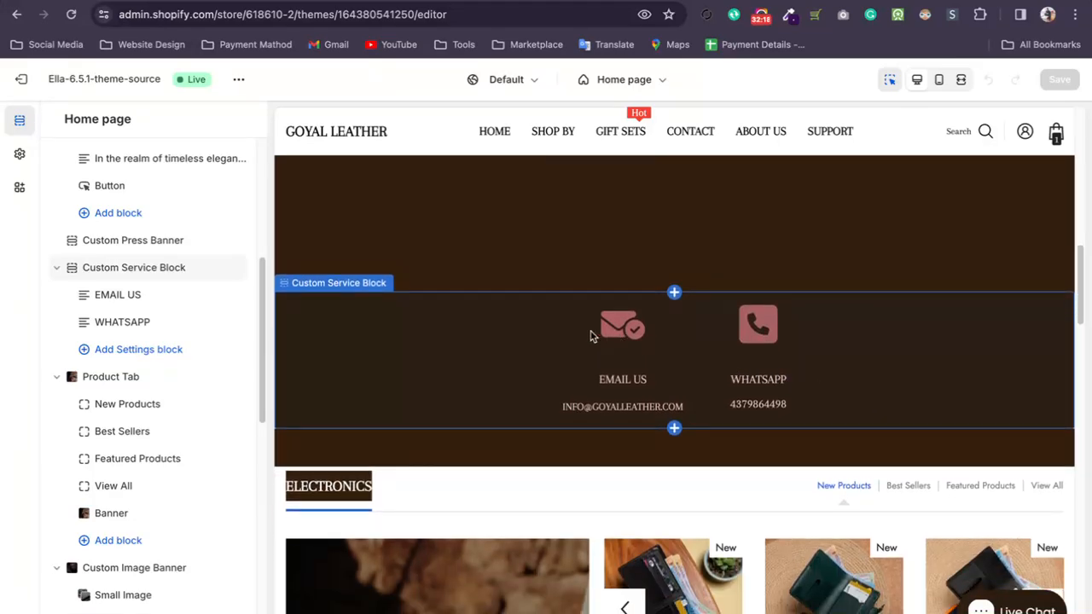
pyautogui.click(116, 273)
pyautogui.scroll(-15, 122, 292)
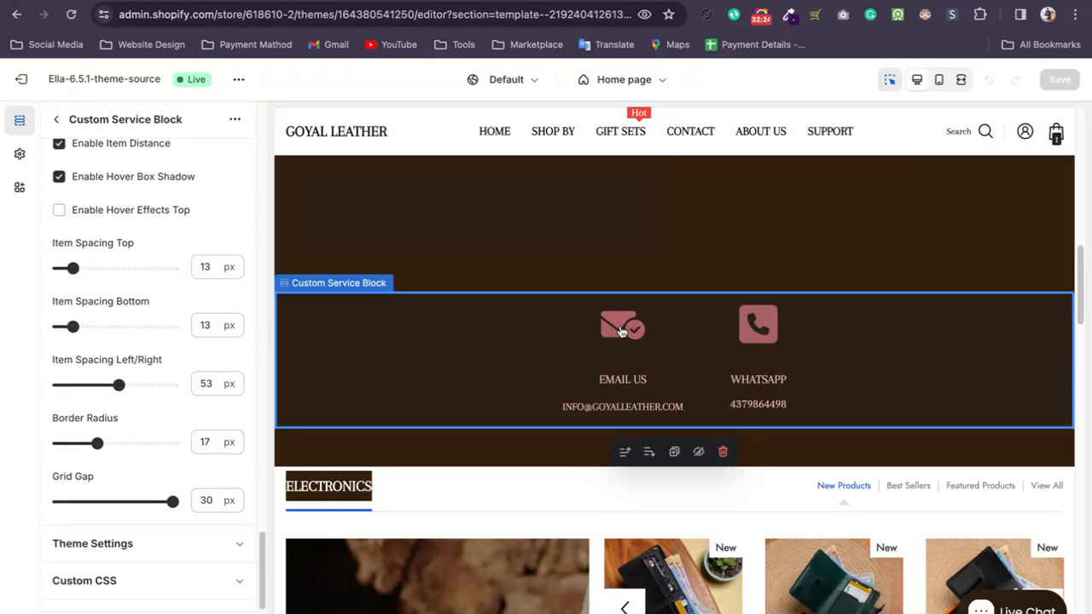
pyautogui.click(56, 120)
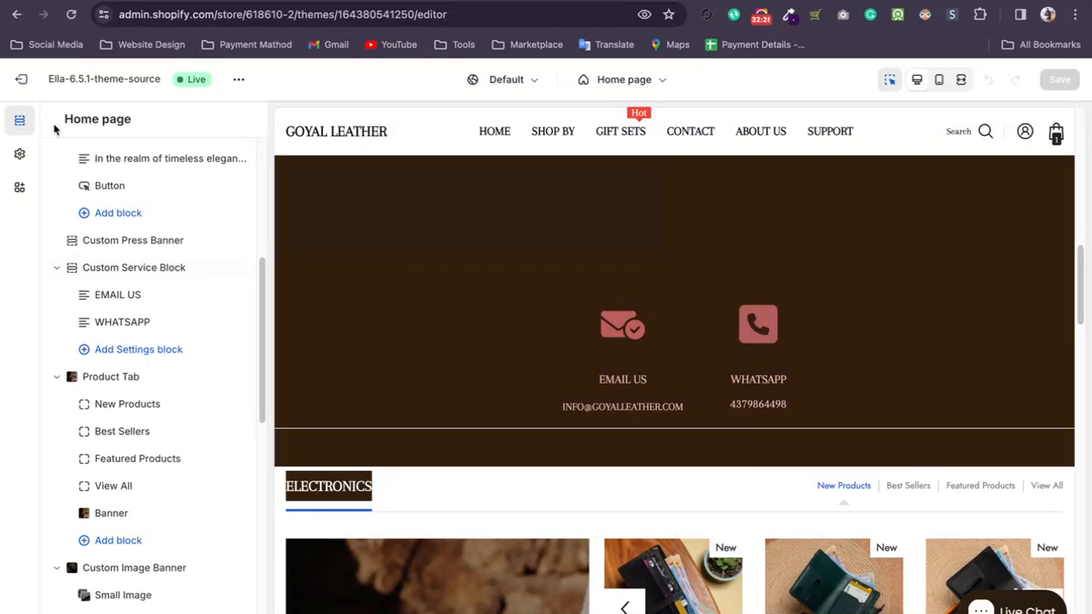
# - Try Image as the icon source of the EMAIL US block and switch it back to Text
pyautogui.click(104, 294)
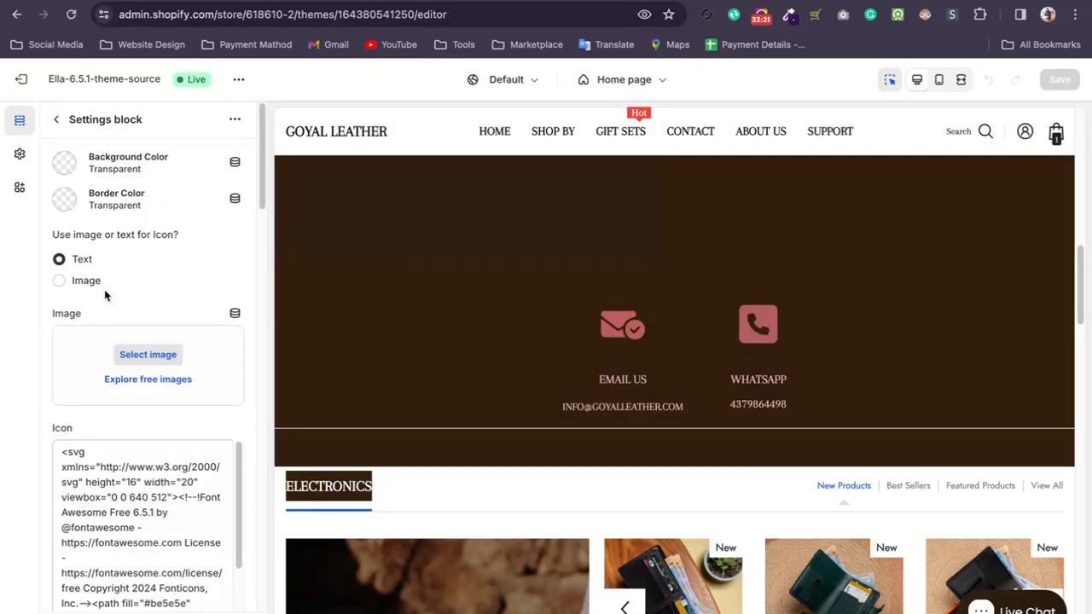
pyautogui.click(68, 283)
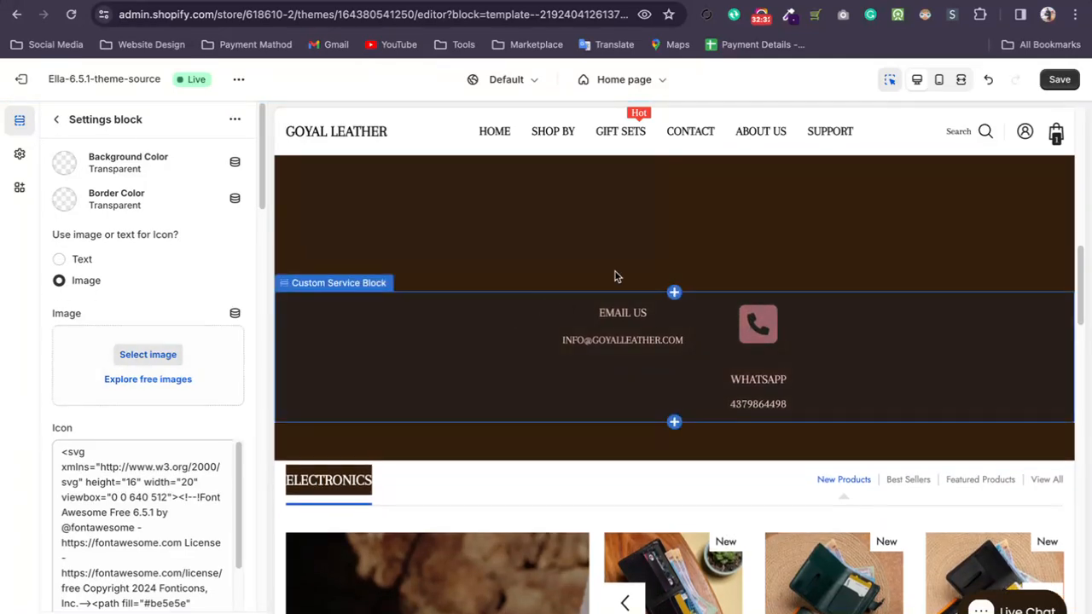
pyautogui.click(56, 260)
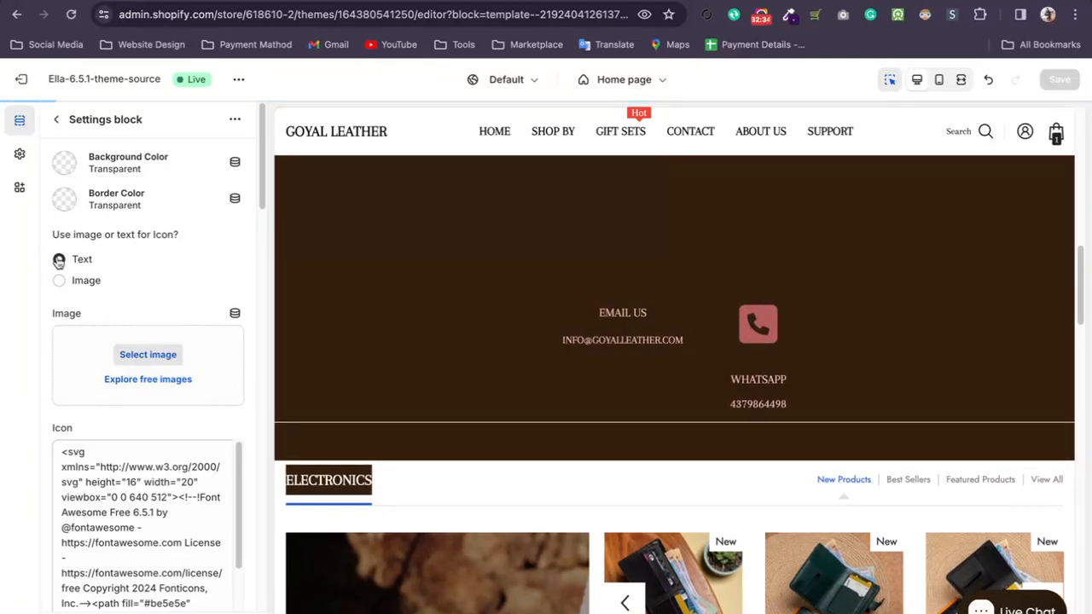
# - Follow the Find your Icon link below the EMAIL US block's icon code to Font Awesome and open its Icons page
pyautogui.scroll(-10, 224, 453)
pyautogui.scroll(-4, 247, 404)
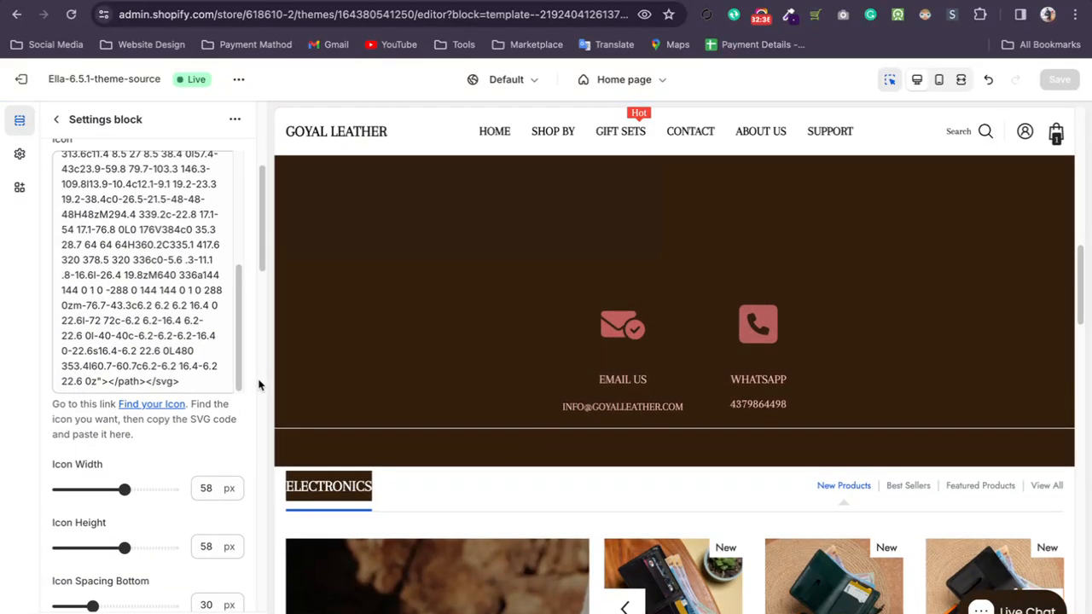
pyautogui.click(138, 406)
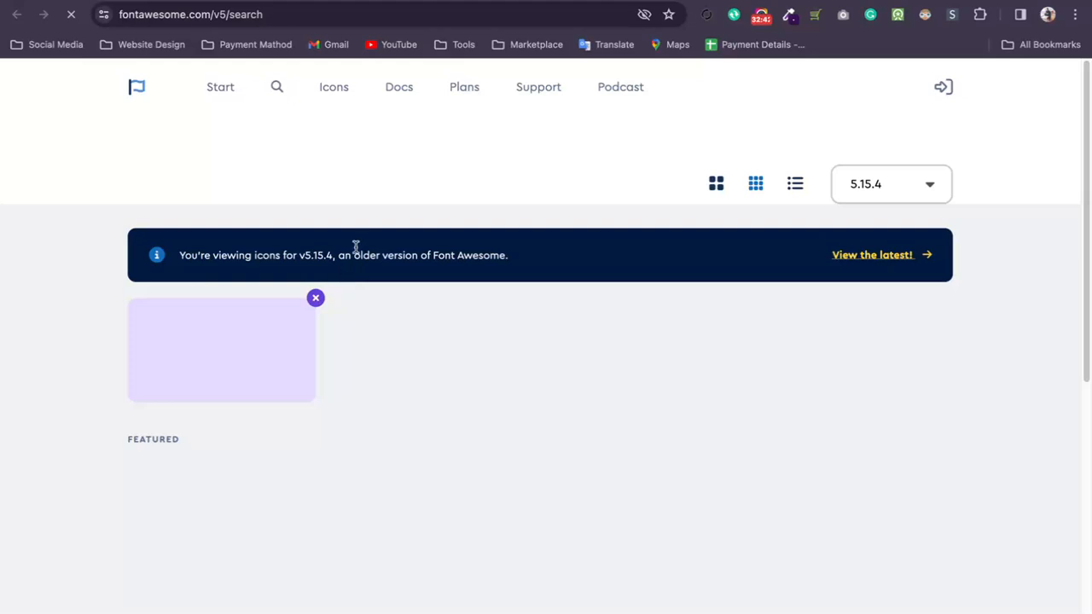
pyautogui.click(346, 93)
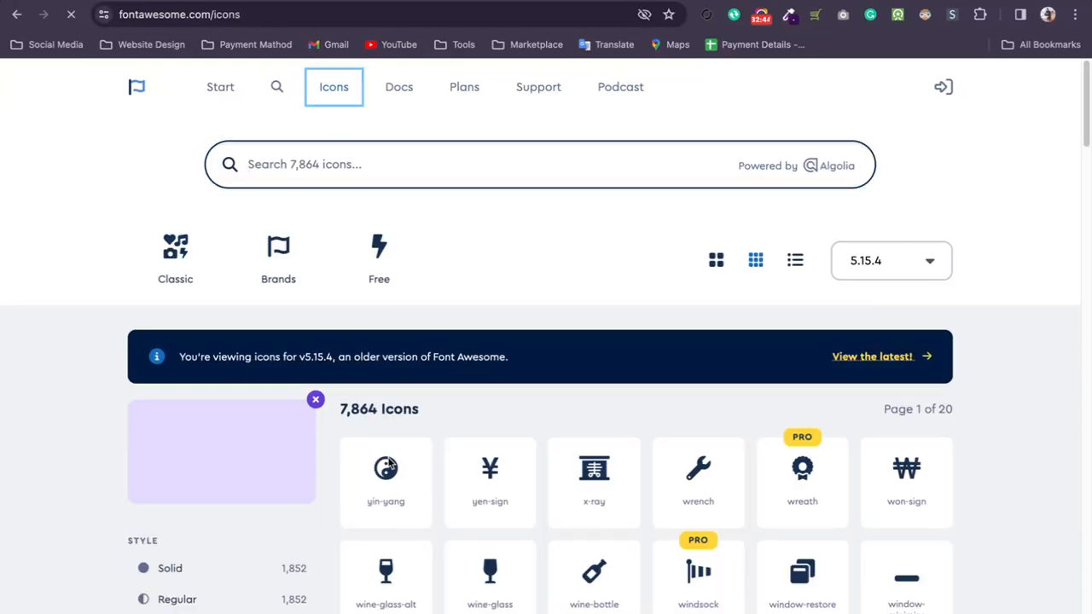
pyautogui.scroll(-9, 370, 307)
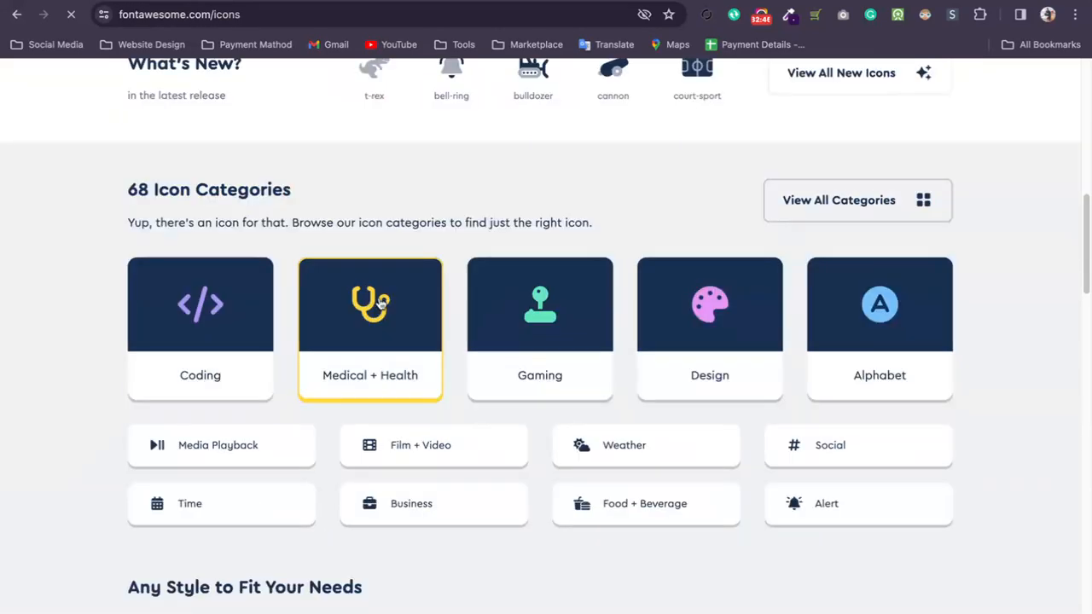
pyautogui.scroll(10, 463, 395)
pyautogui.click(340, 92)
# - Search the icons for "shipping" and open the free solid truck-fast icon
pyautogui.click(333, 169)
pyautogui.write('sh')
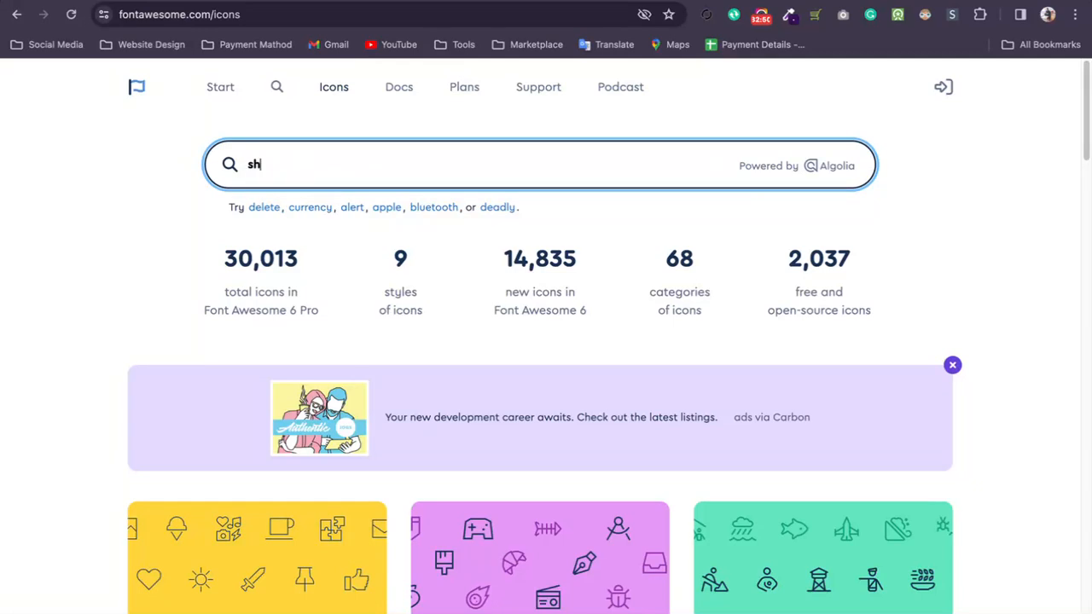
pyautogui.write('ipping')
pyautogui.press('Return')
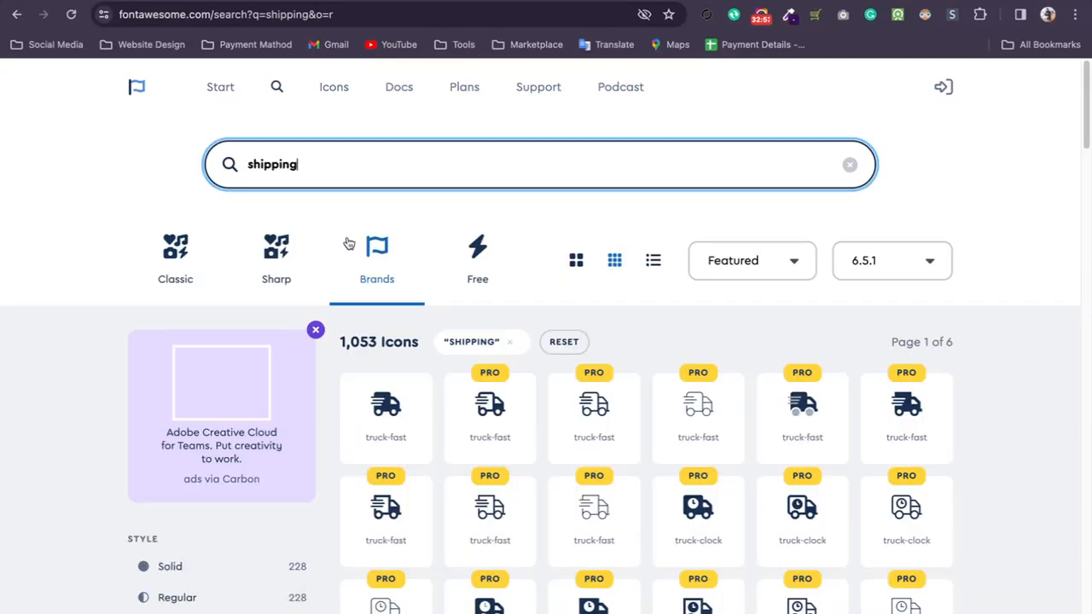
pyautogui.scroll(-1, 384, 394)
pyautogui.click(385, 394)
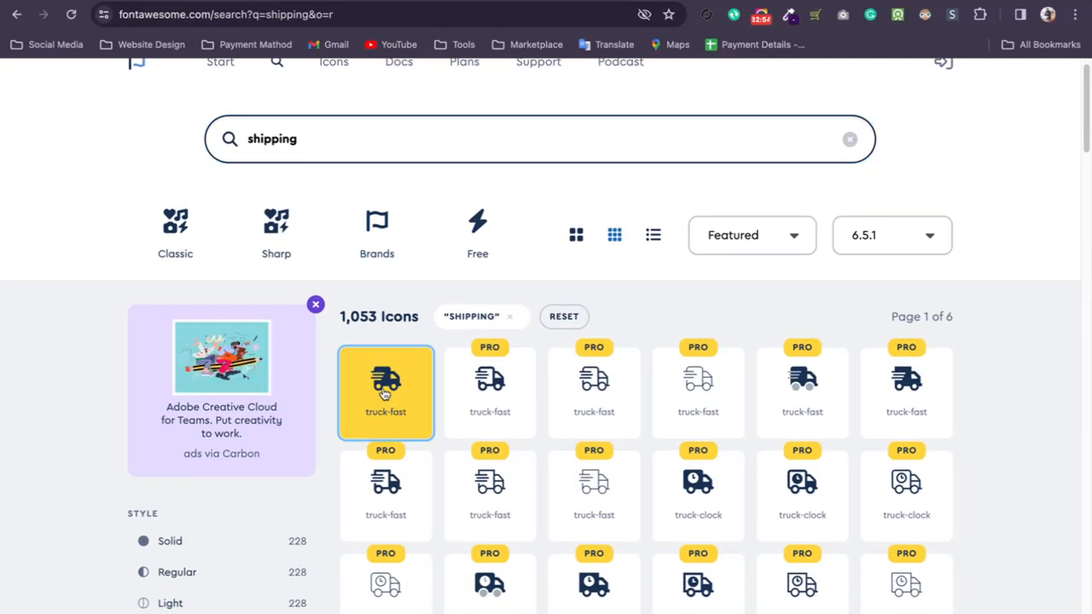
pyautogui.scroll(-3, 383, 383)
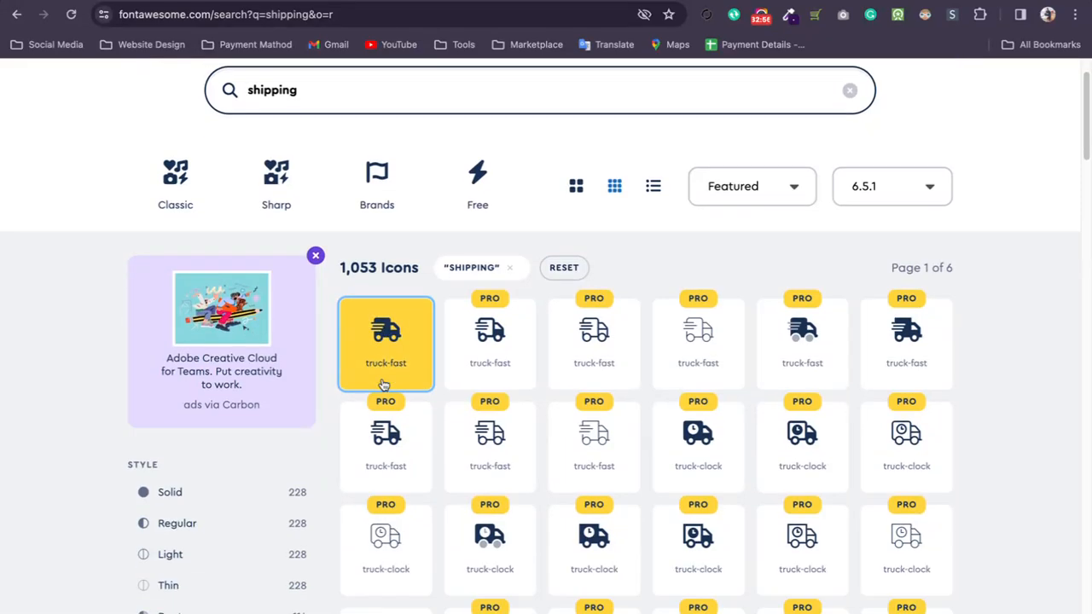
pyautogui.click(376, 239)
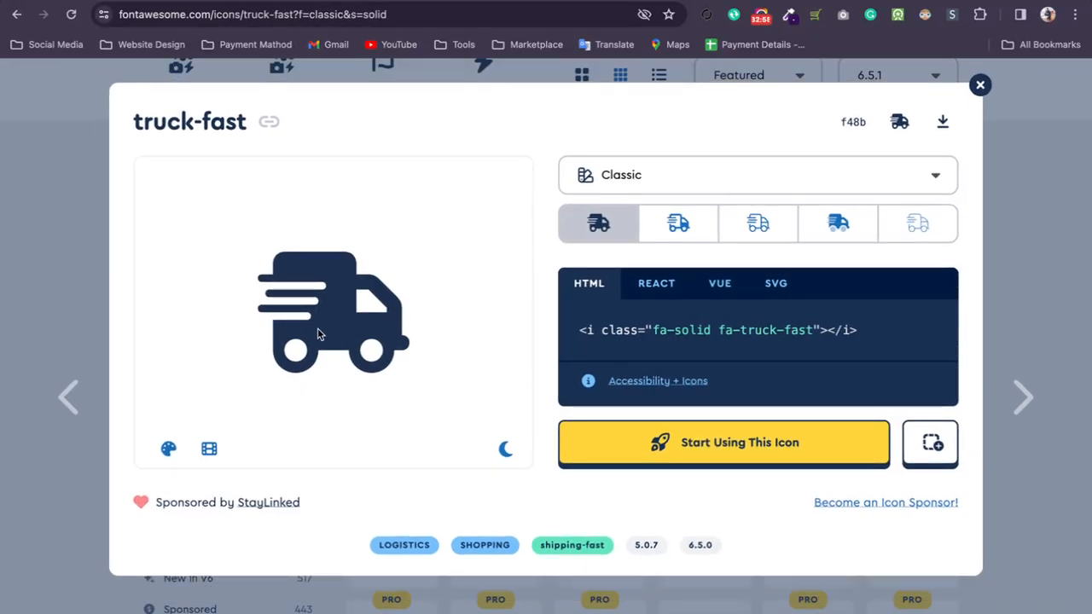
# - Try the yellow, green and blue preset colours on the truck-fast icon, and set its colour to custom near-black #0a0911
pyautogui.click(168, 450)
pyautogui.click(207, 530)
pyautogui.click(286, 542)
pyautogui.click(345, 546)
pyautogui.scroll(-1, 346, 520)
pyautogui.click(487, 513)
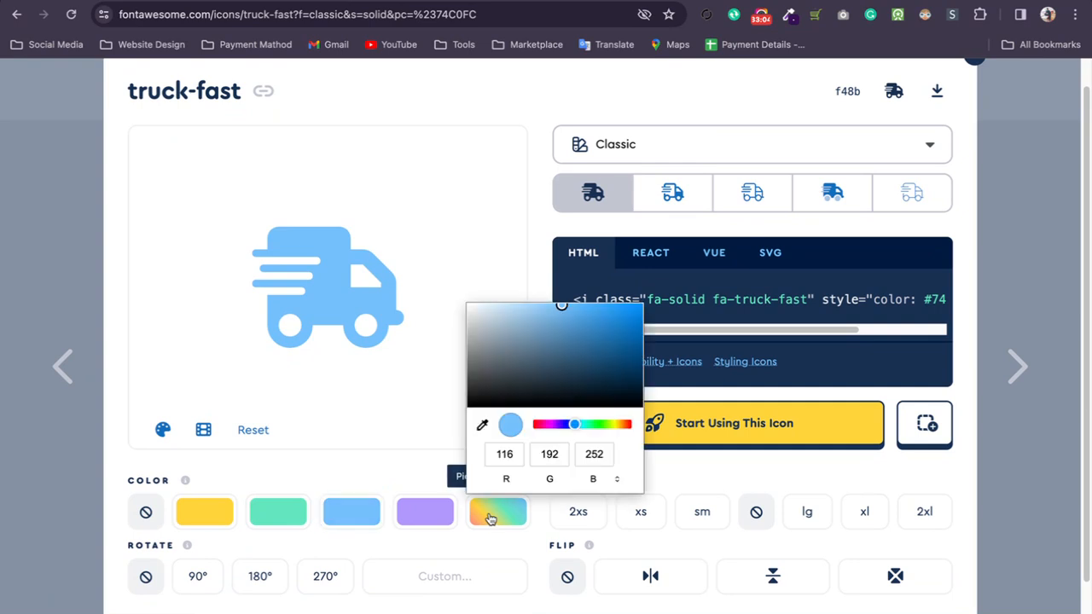
pyautogui.moveTo(553, 375); pyautogui.dragTo(563, 425)
pyautogui.click(149, 340)
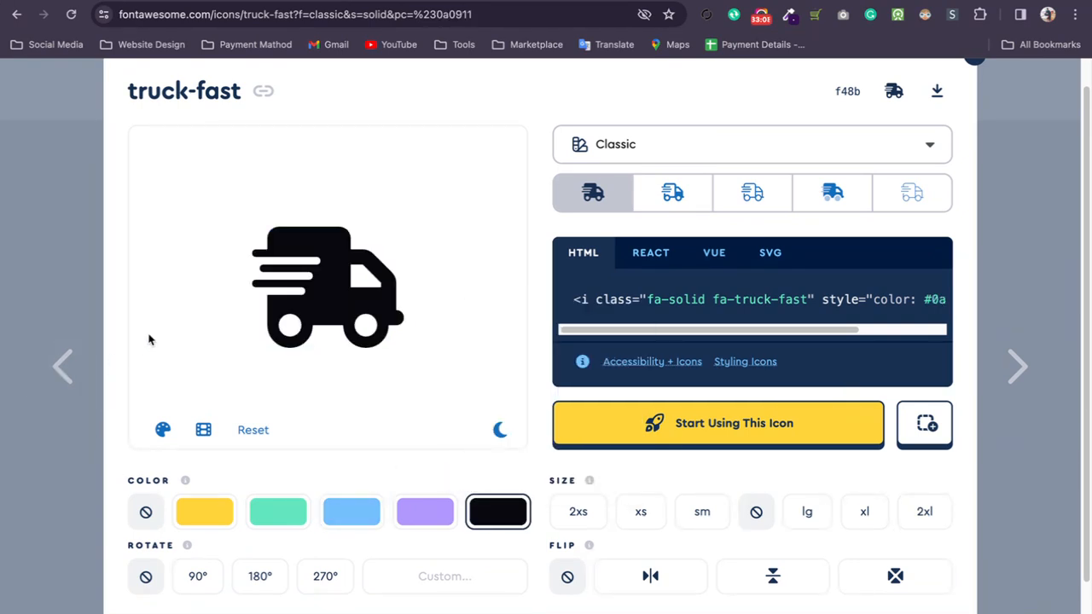
# - Copy the SVG code of the truck-fast icon and close the icon's details
pyautogui.click(770, 253)
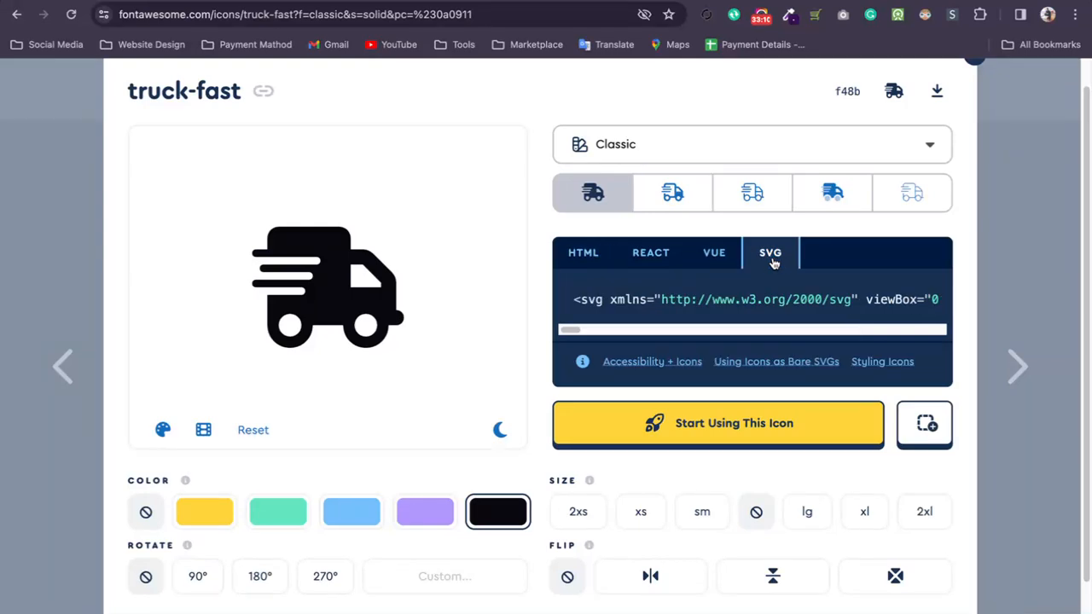
pyautogui.click(604, 319)
pyautogui.scroll(1, 597, 308)
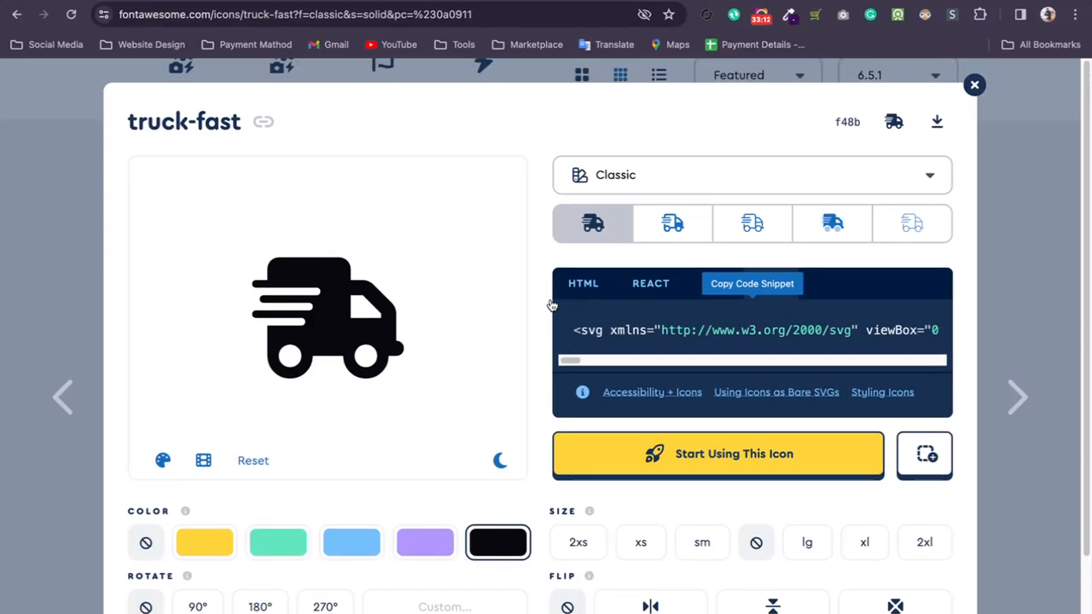
pyautogui.click(974, 84)
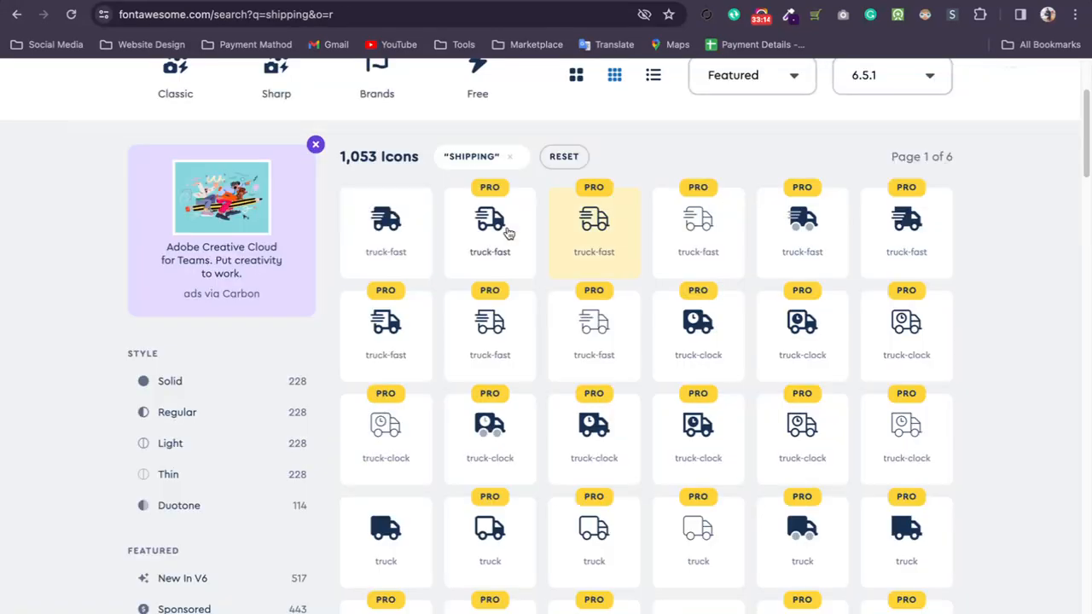
# - Switch back to the Shopify theme editor and leave the EMAIL US block settings for the home page section list
pyautogui.click(171, 1)
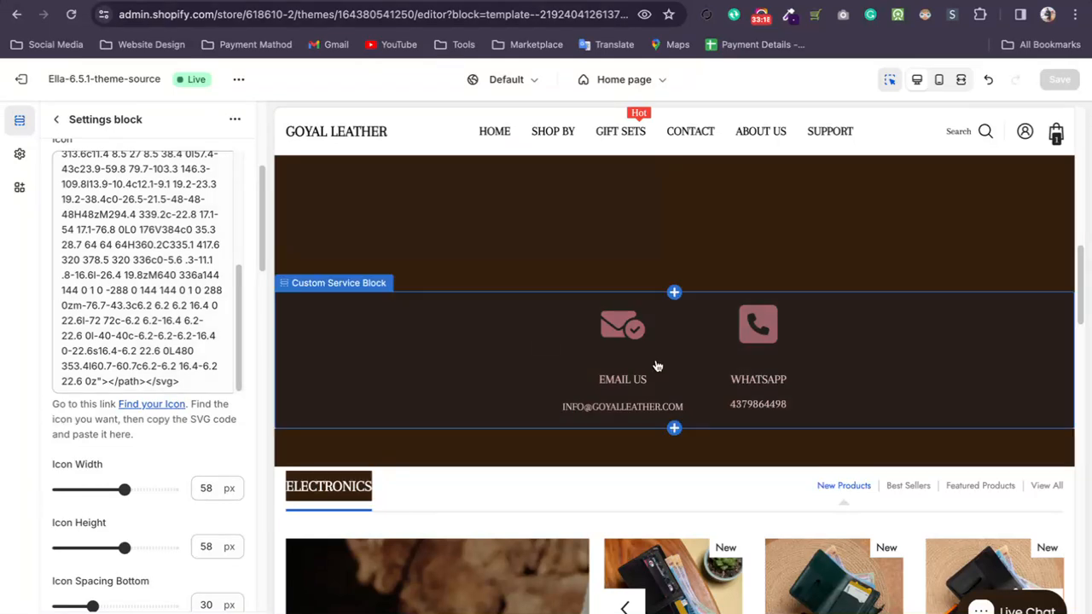
pyautogui.scroll(-1, 422, 346)
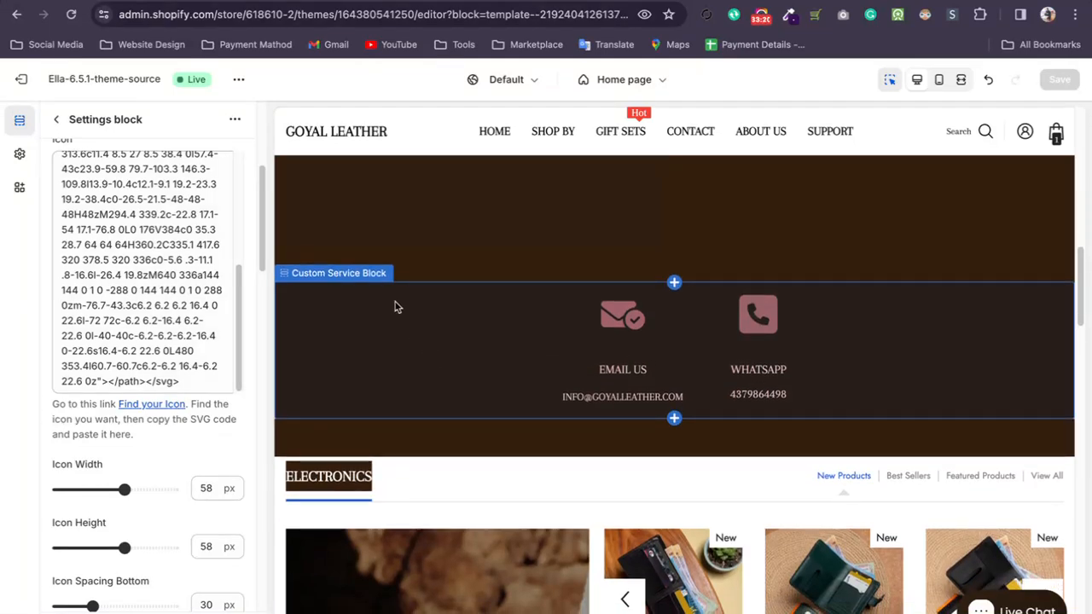
pyautogui.click(56, 119)
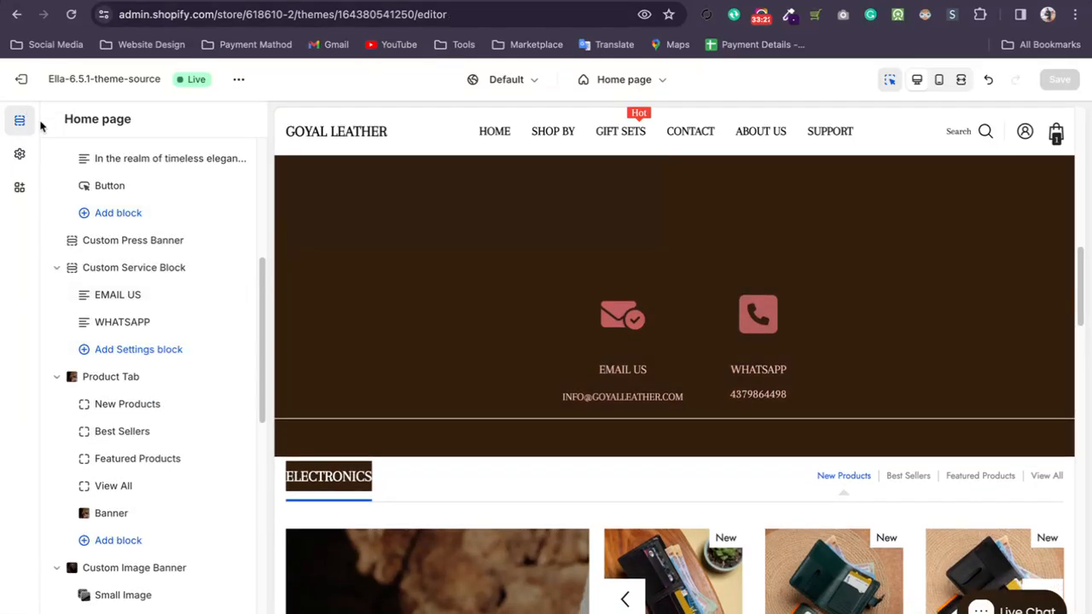
# - Examine the ELECTRONICS Product Tab section in the preview, open its settings and return to the home page section list
pyautogui.scroll(-3, 452, 255)
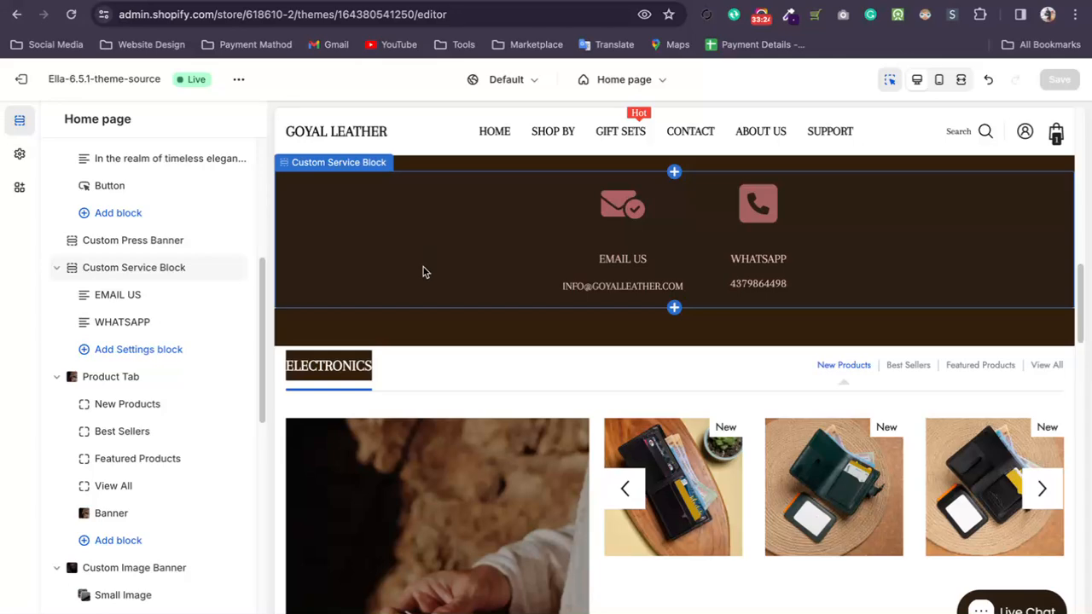
pyautogui.scroll(-3, 420, 294)
pyautogui.scroll(-1, 128, 393)
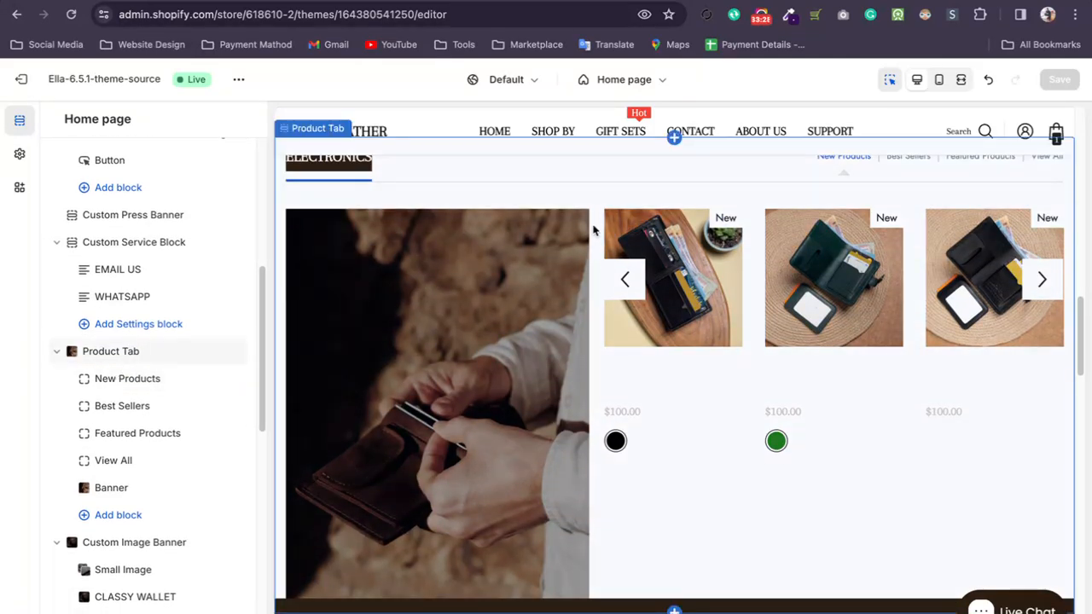
pyautogui.scroll(5, 609, 380)
pyautogui.scroll(-7, 605, 303)
pyautogui.scroll(4, 603, 299)
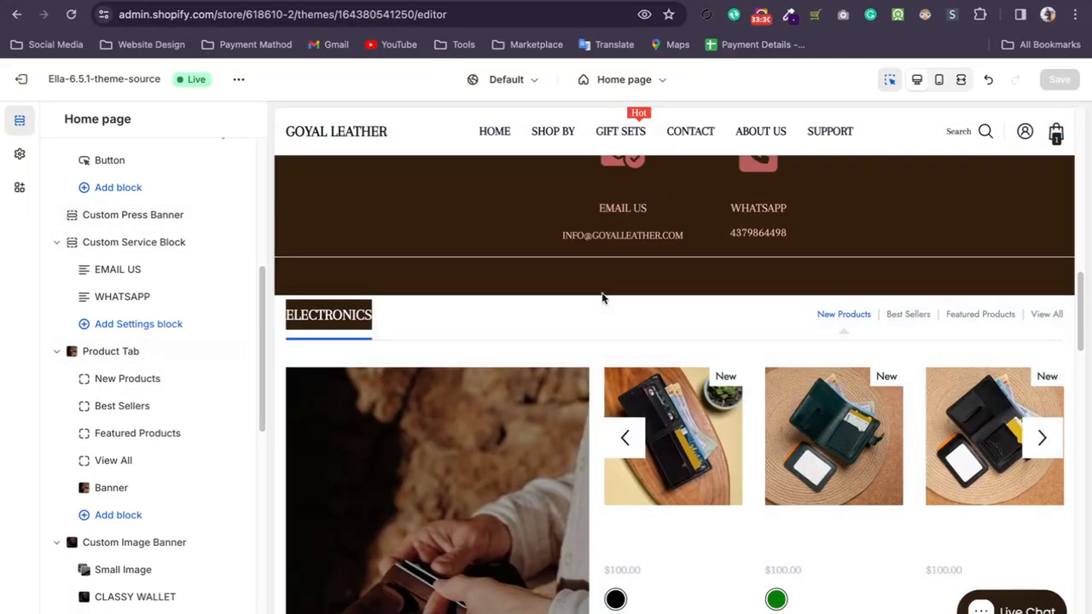
pyautogui.click(608, 324)
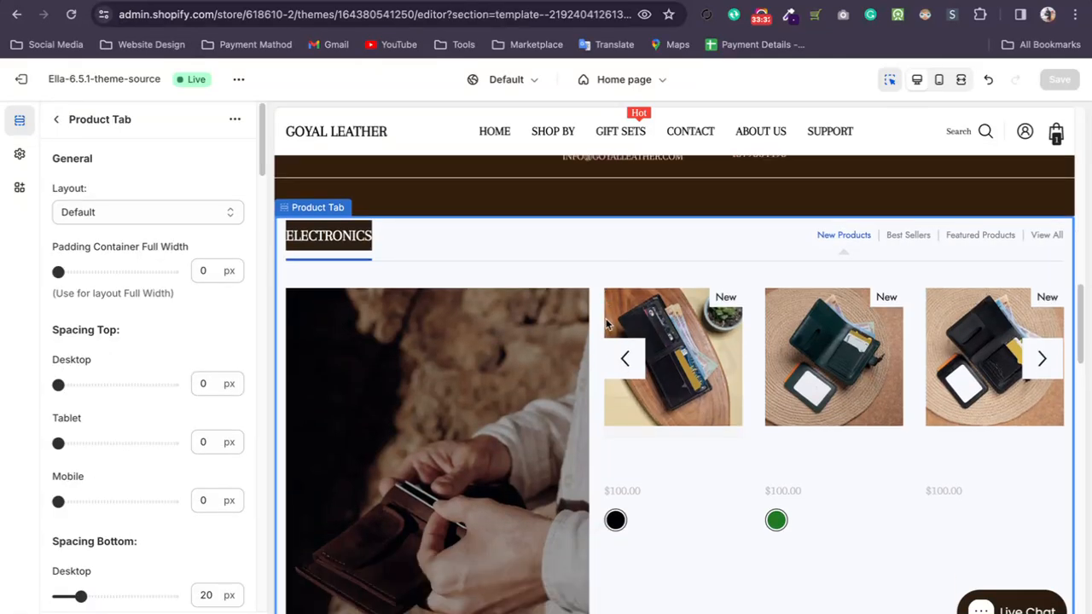
pyautogui.click(53, 120)
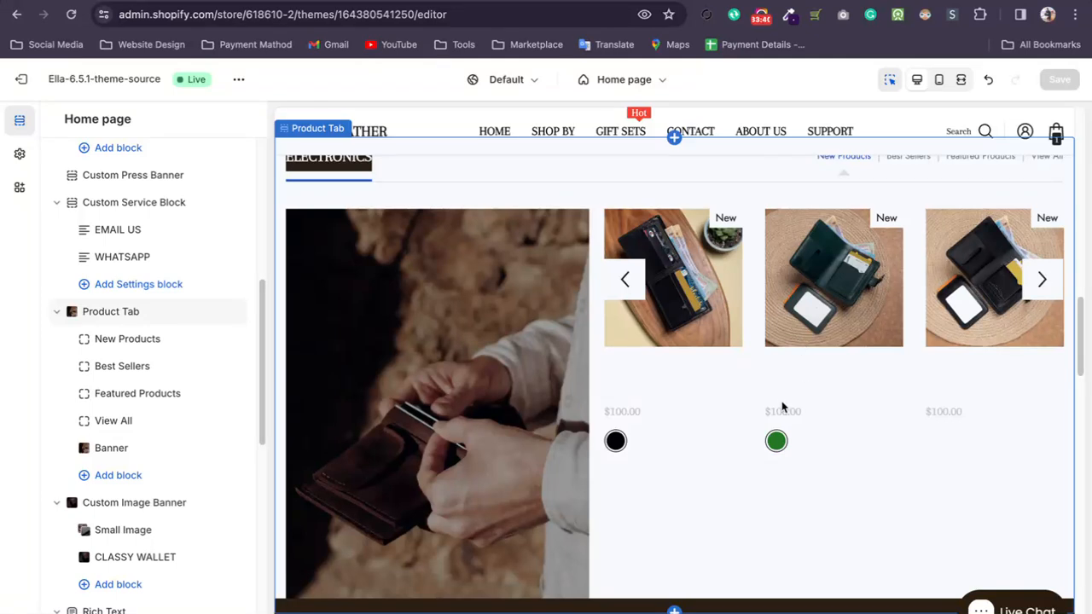
# - Review the Product Tab's banner and products, advance its product carousel and open the No.150 Tiny Chocolate Short Wallet page
pyautogui.scroll(-2, 782, 408)
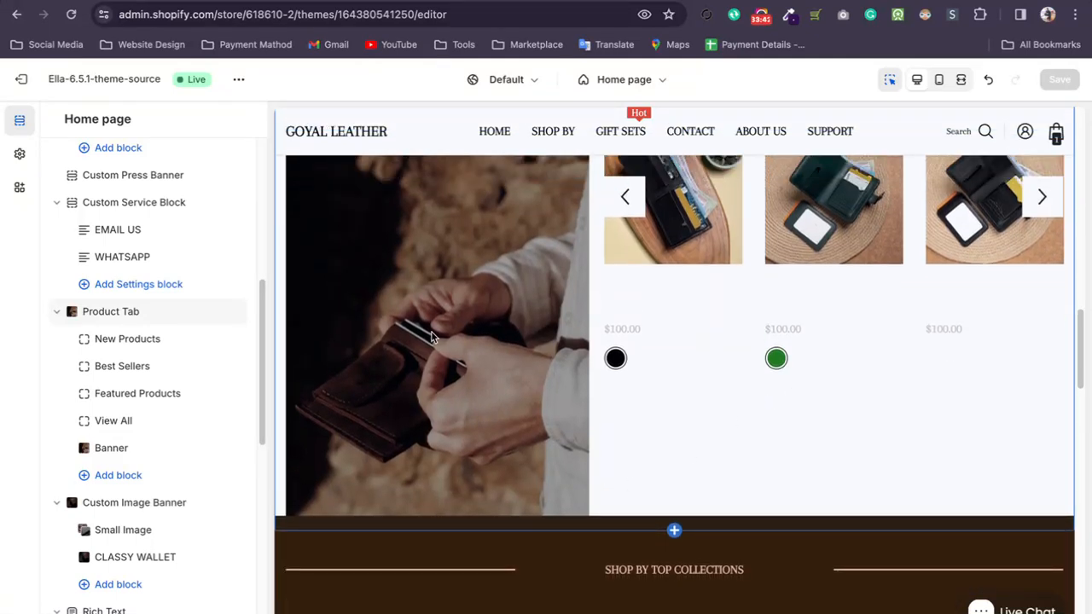
pyautogui.scroll(2, 739, 373)
pyautogui.scroll(-3, 682, 379)
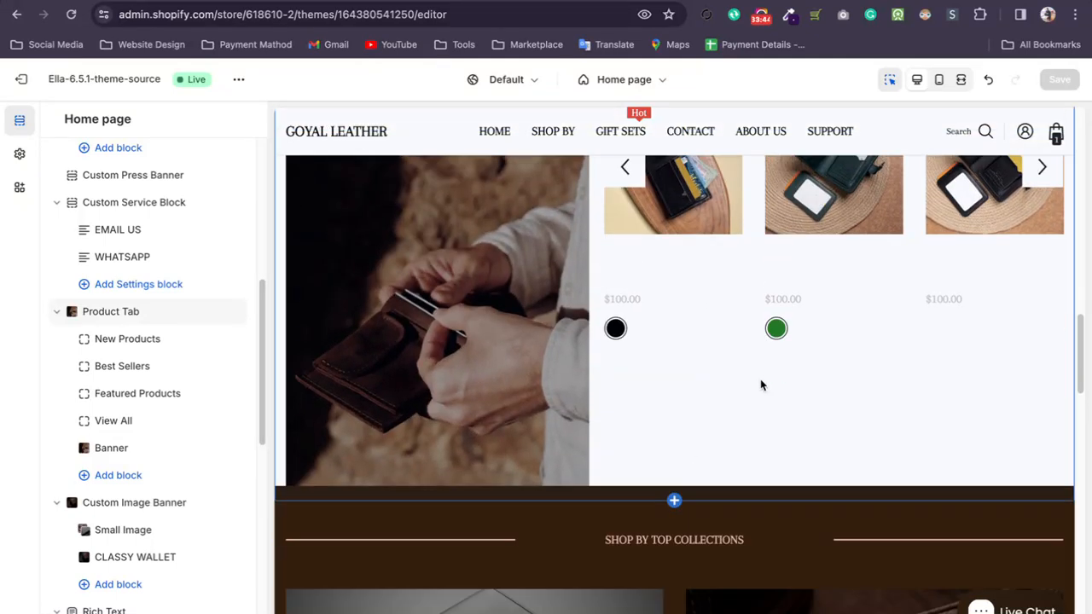
pyautogui.scroll(3, 724, 368)
pyautogui.scroll(1, 631, 376)
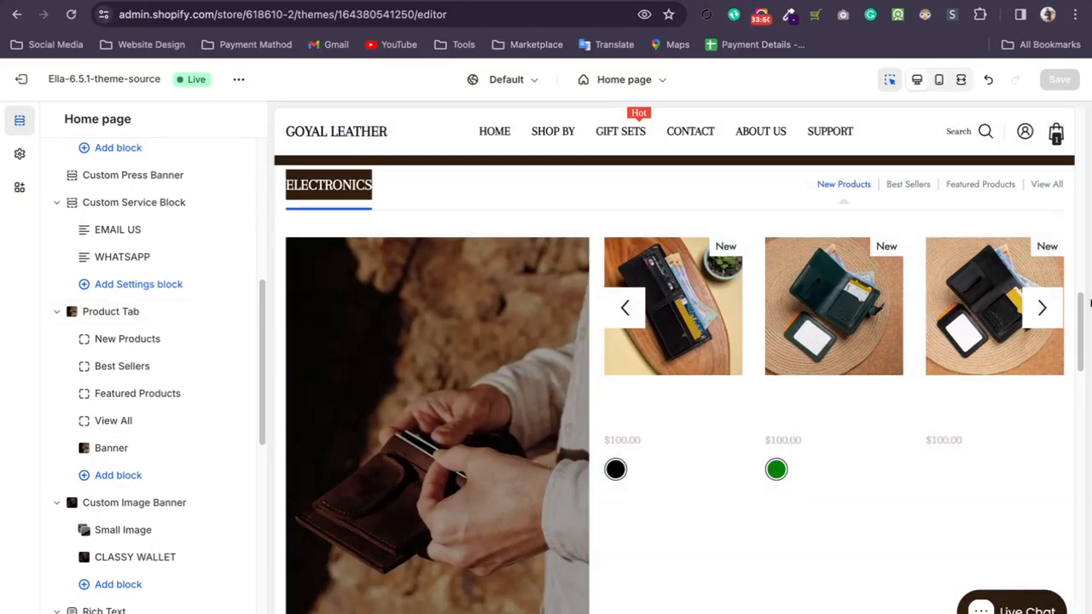
pyautogui.click(1041, 307)
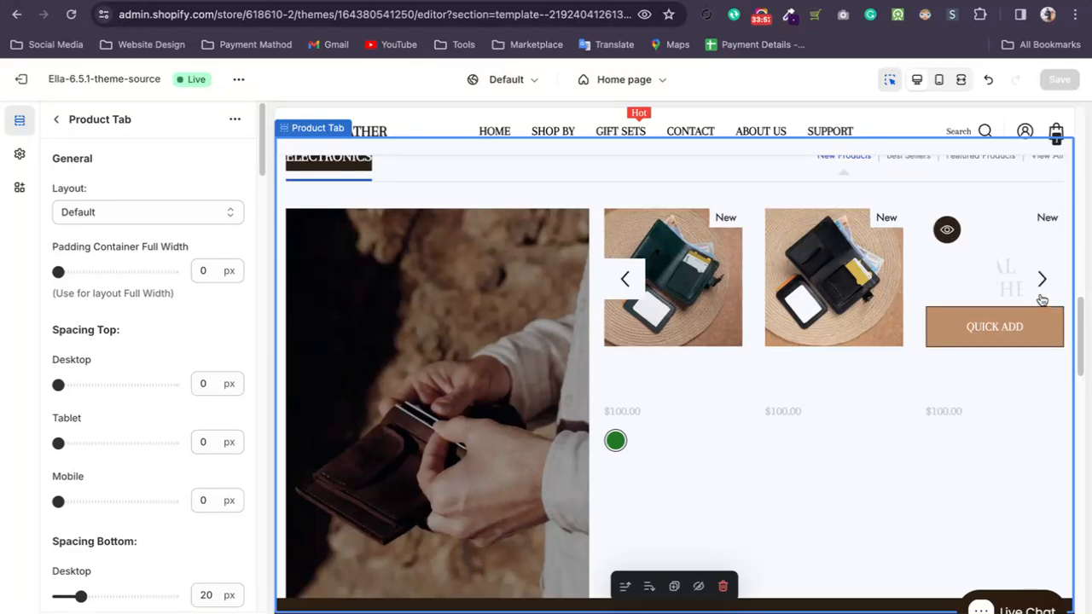
pyautogui.click(1043, 289)
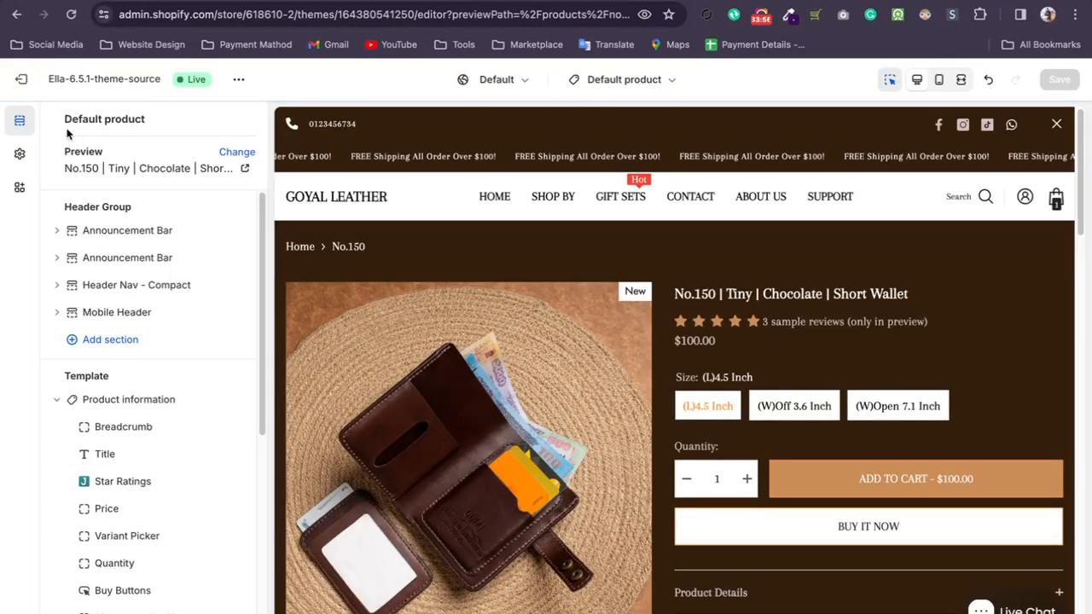
# - Return the editor to the home page template and review the Custom Service Block and Product Tab sections in the preview
pyautogui.click(621, 80)
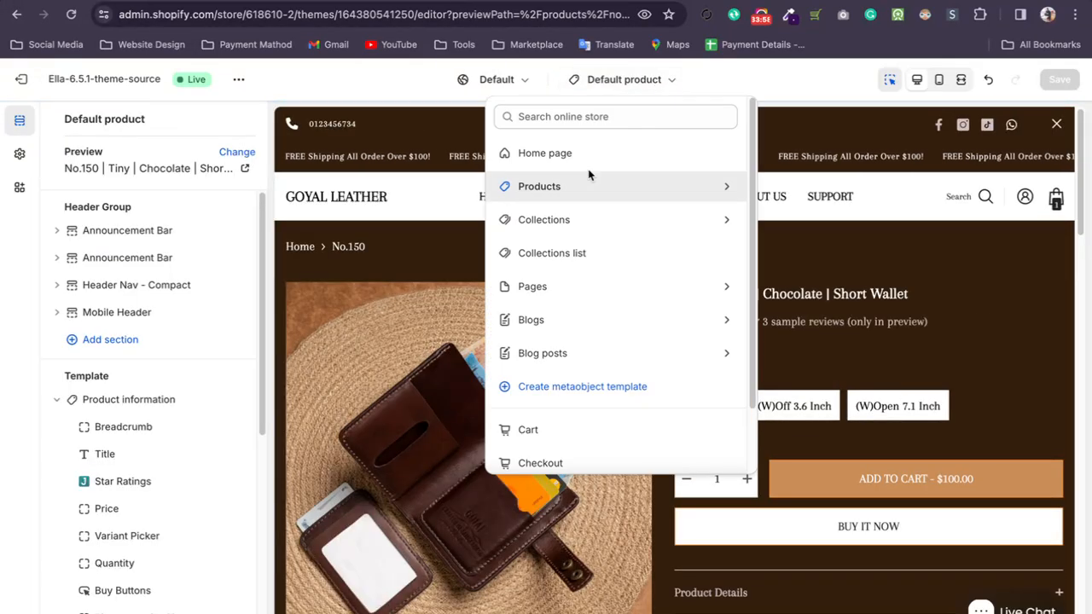
pyautogui.click(580, 152)
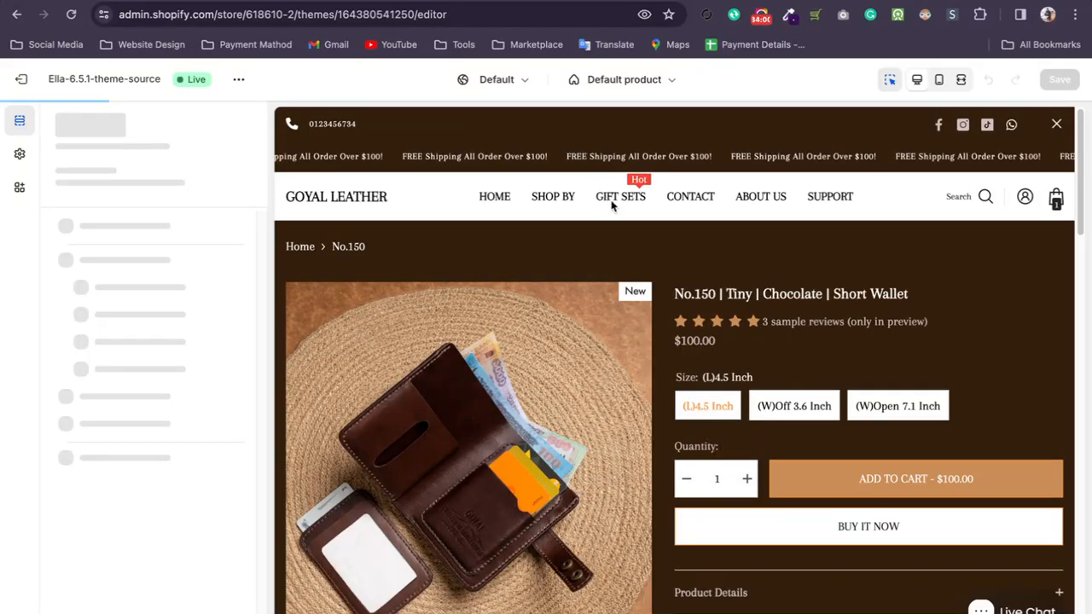
pyautogui.scroll(-10, 770, 390)
pyautogui.scroll(2, 602, 368)
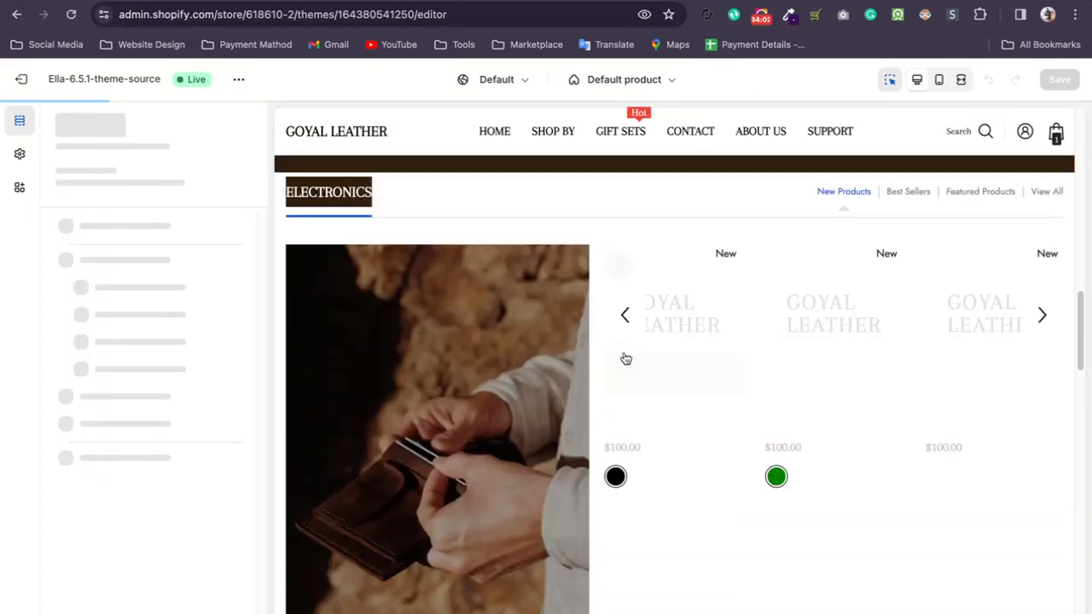
pyautogui.scroll(-1, 715, 280)
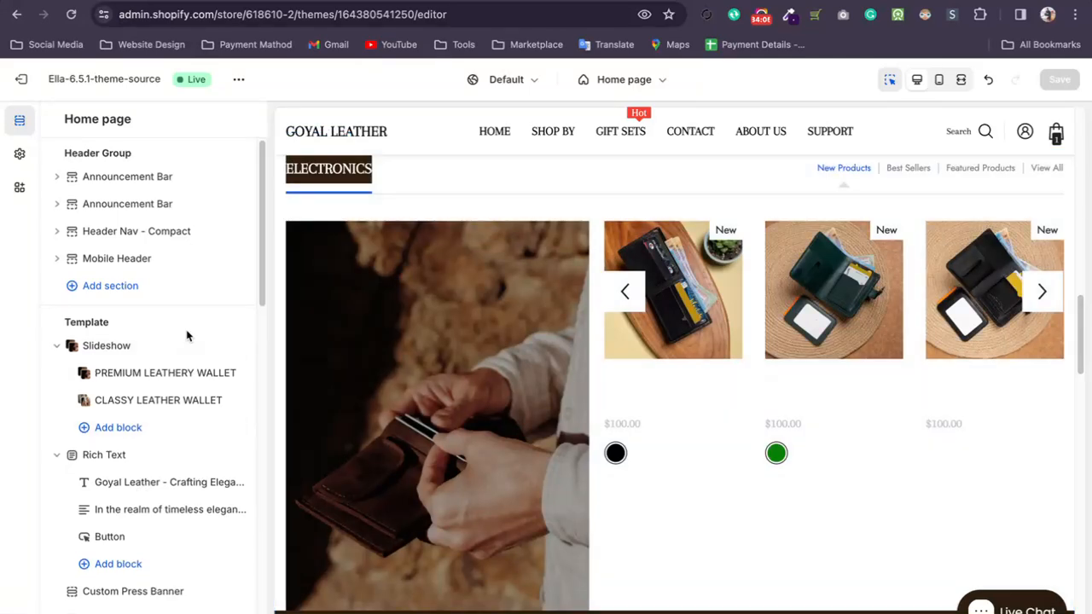
pyautogui.scroll(-5, 186, 333)
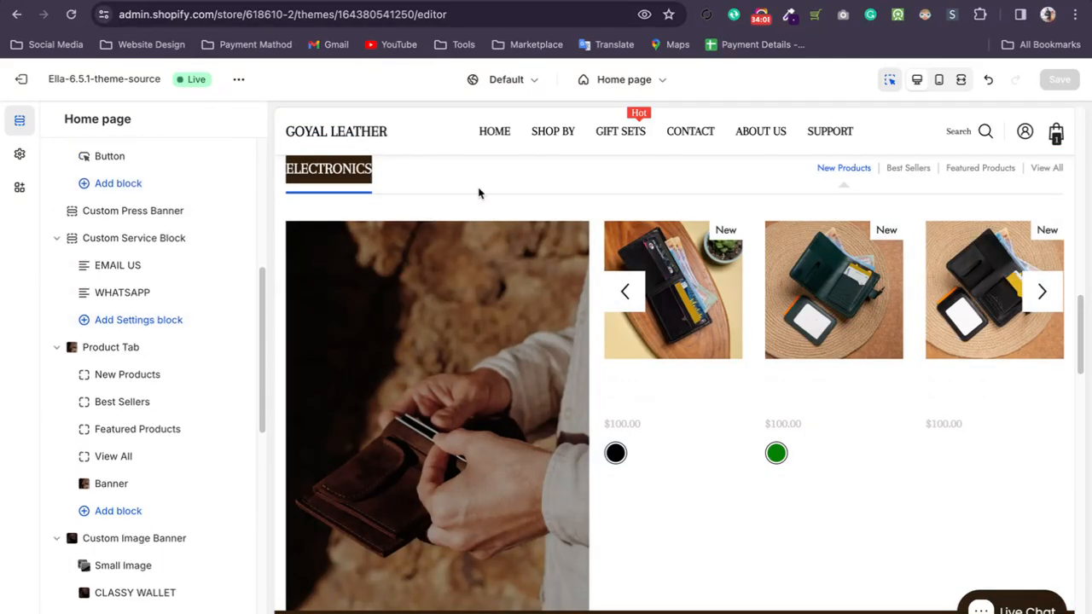
pyautogui.scroll(4, 614, 204)
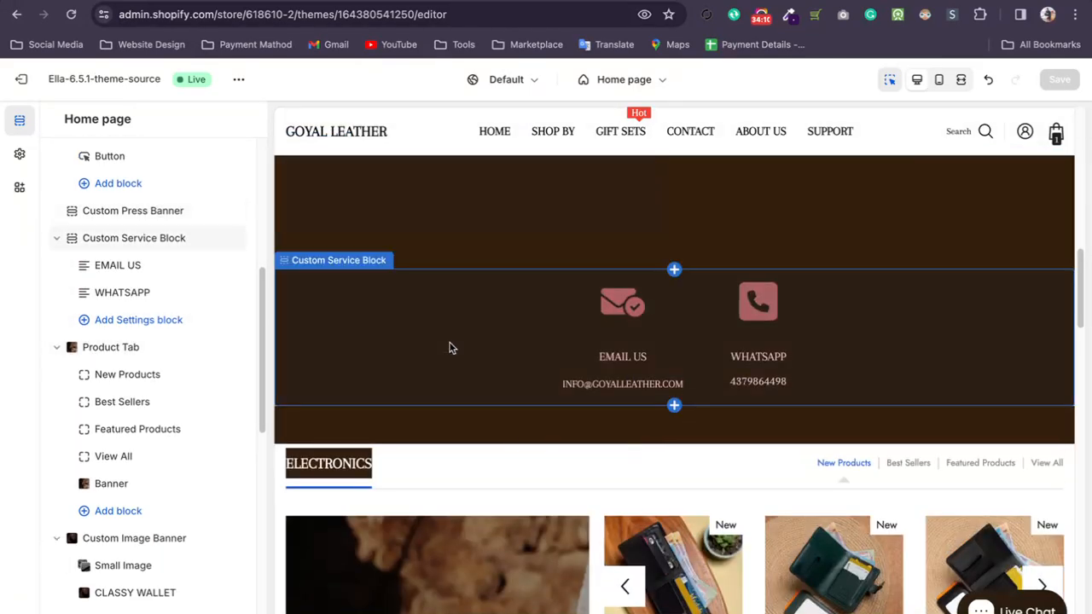
pyautogui.scroll(-5, 450, 348)
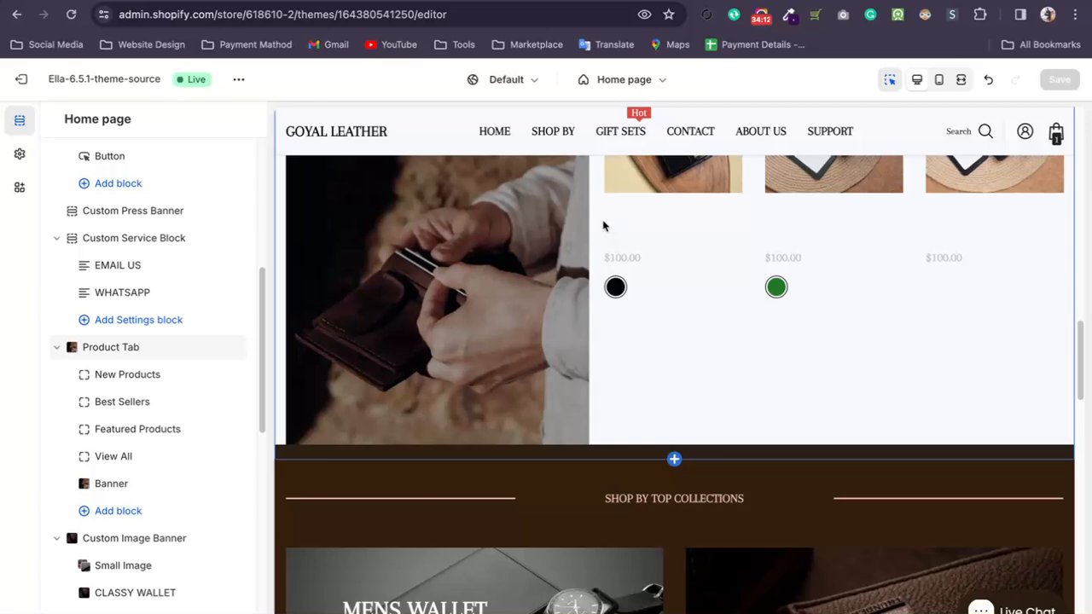
# - Open the No.153 Multipurpose Bifold wallet from the Product Tab section and return the editor to the home page
pyautogui.click(672, 246)
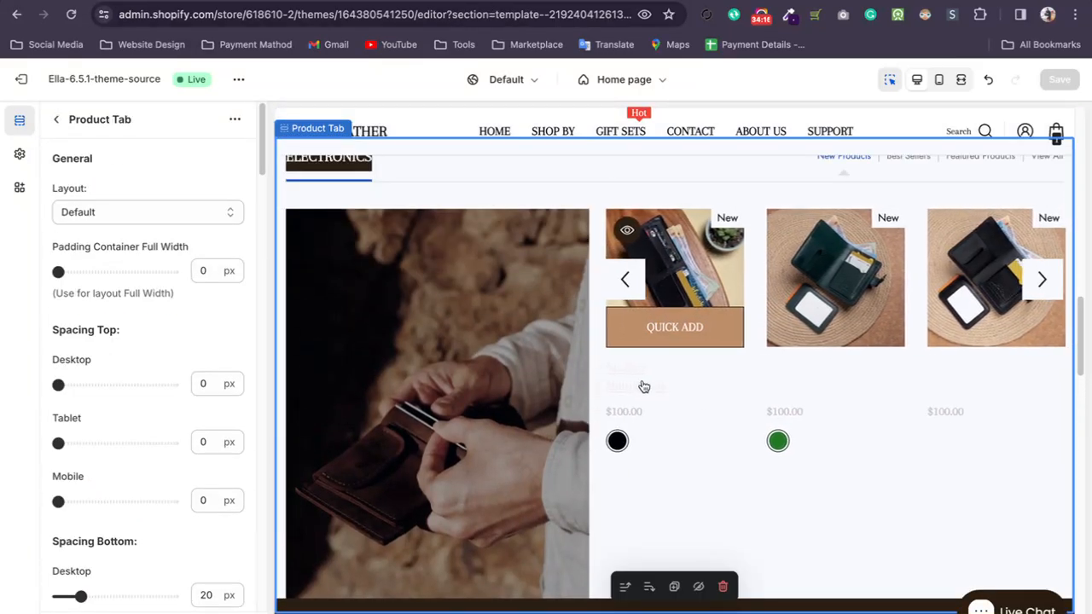
pyautogui.click(620, 386)
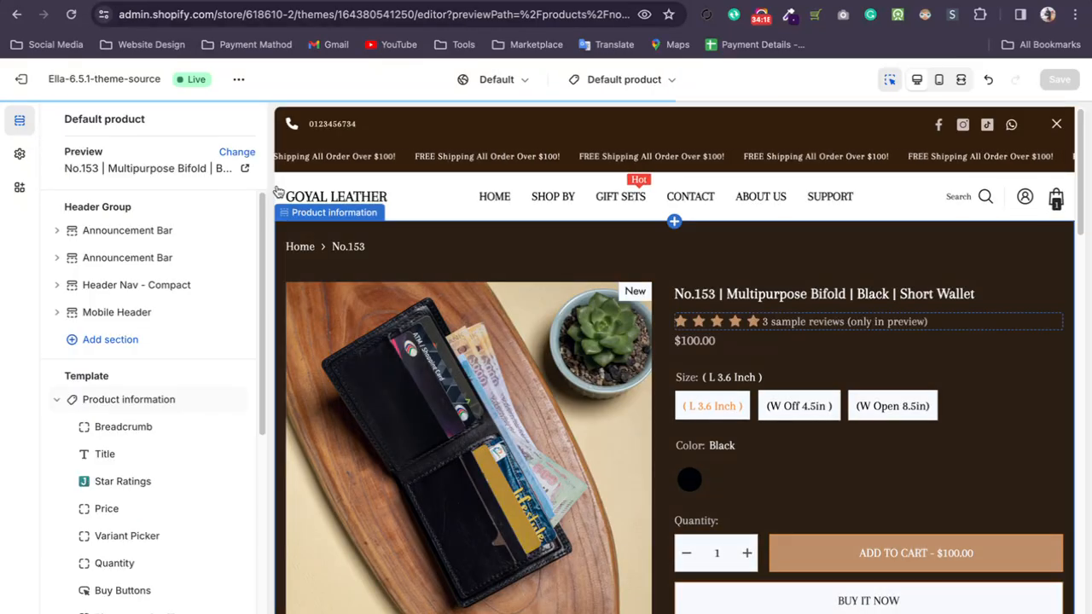
pyautogui.click(606, 82)
pyautogui.click(617, 151)
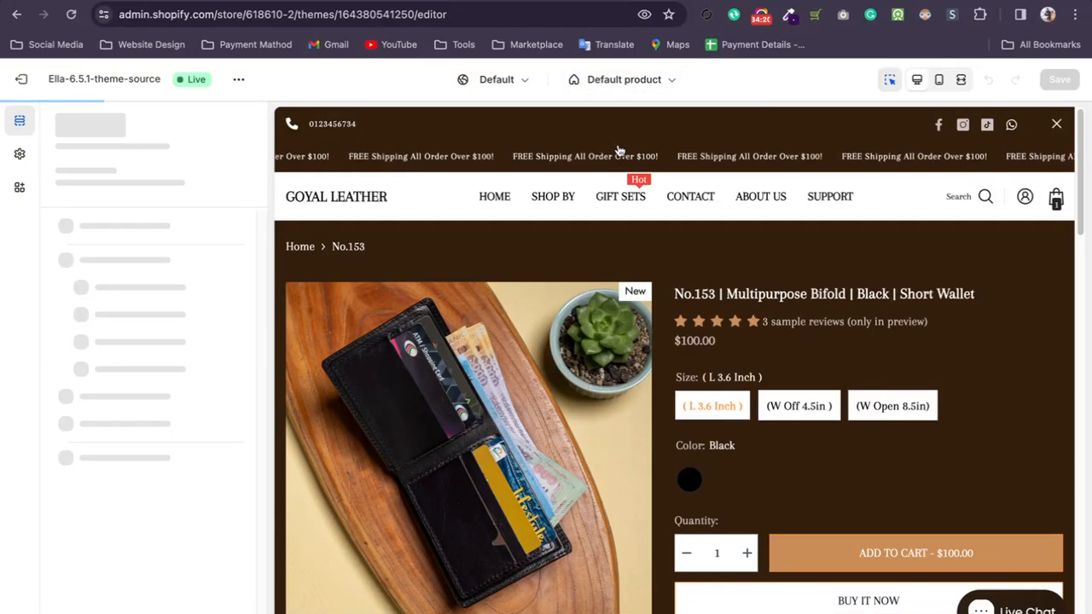
# - Review the SHOP BY TOP COLLECTIONS section with its Mens Wallet, Women Wallet and Classy Wallet banners in the preview
pyautogui.scroll(-10, 687, 270)
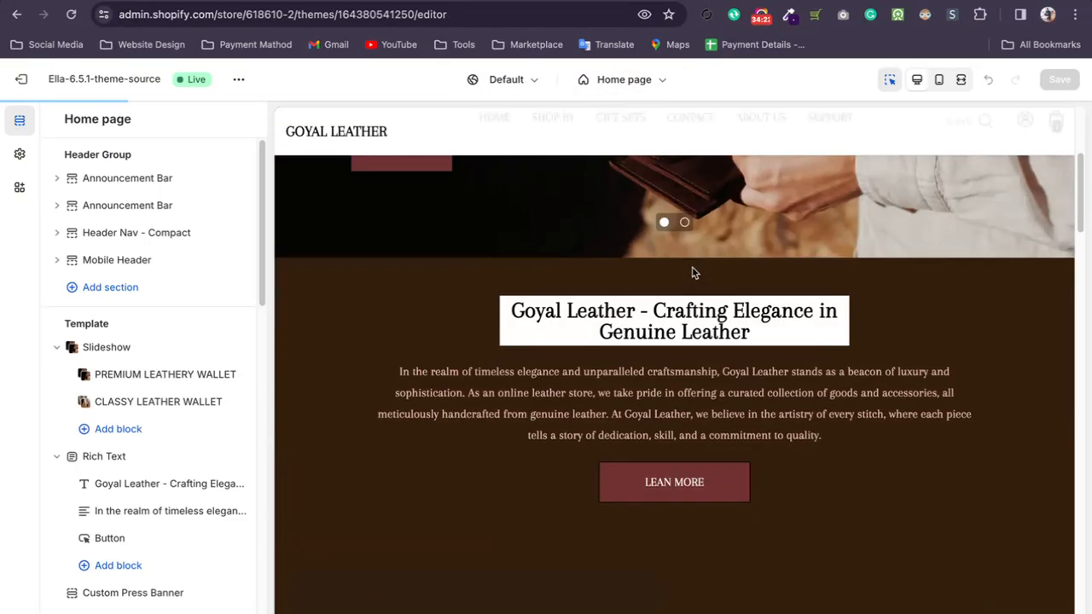
pyautogui.scroll(-10, 692, 271)
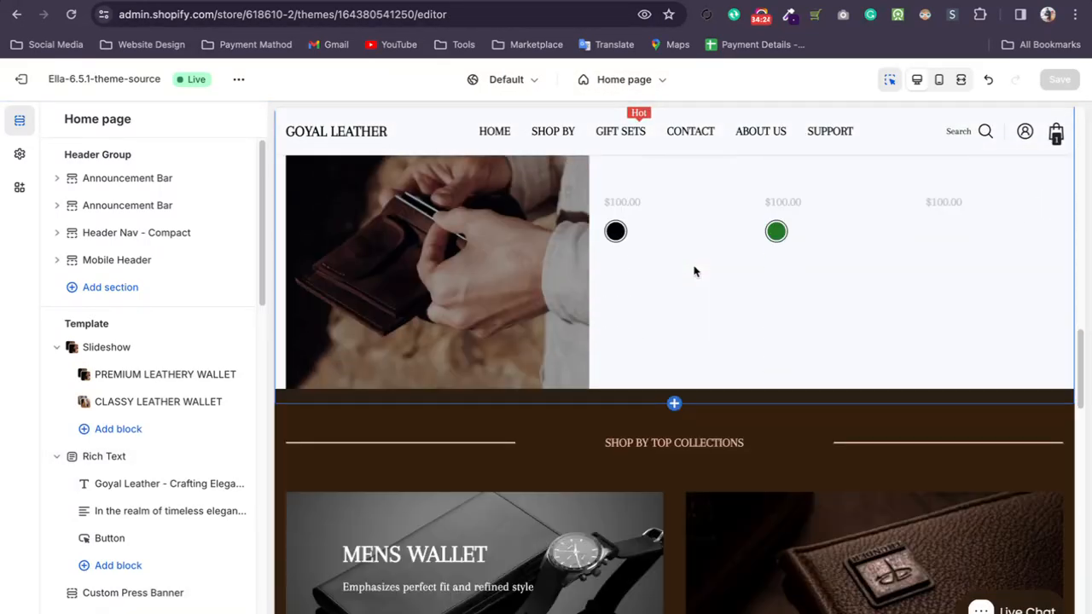
pyautogui.scroll(-5, 693, 271)
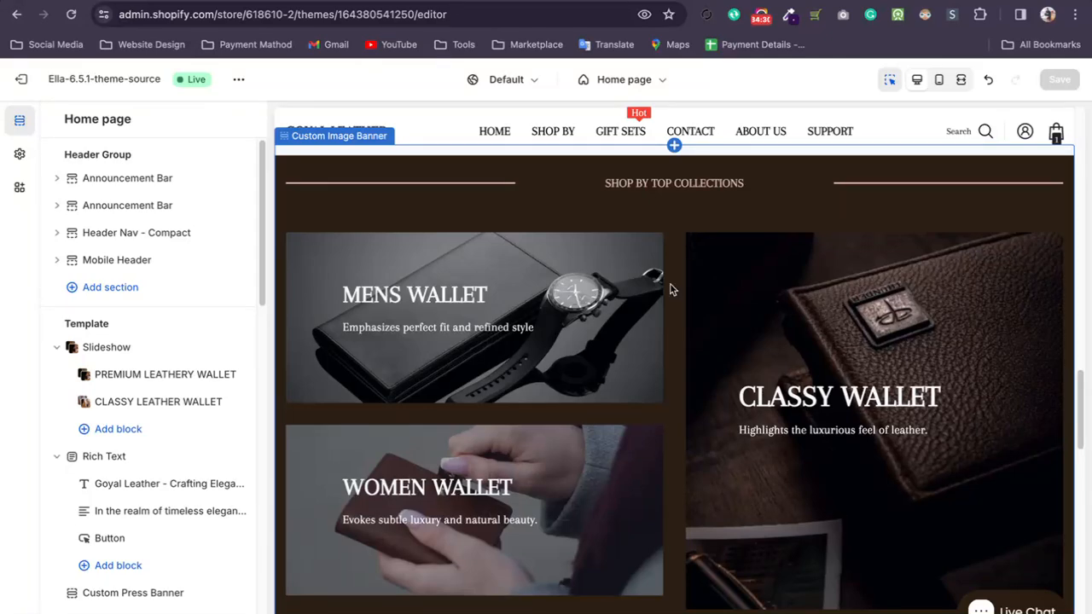
pyautogui.scroll(-5, 179, 383)
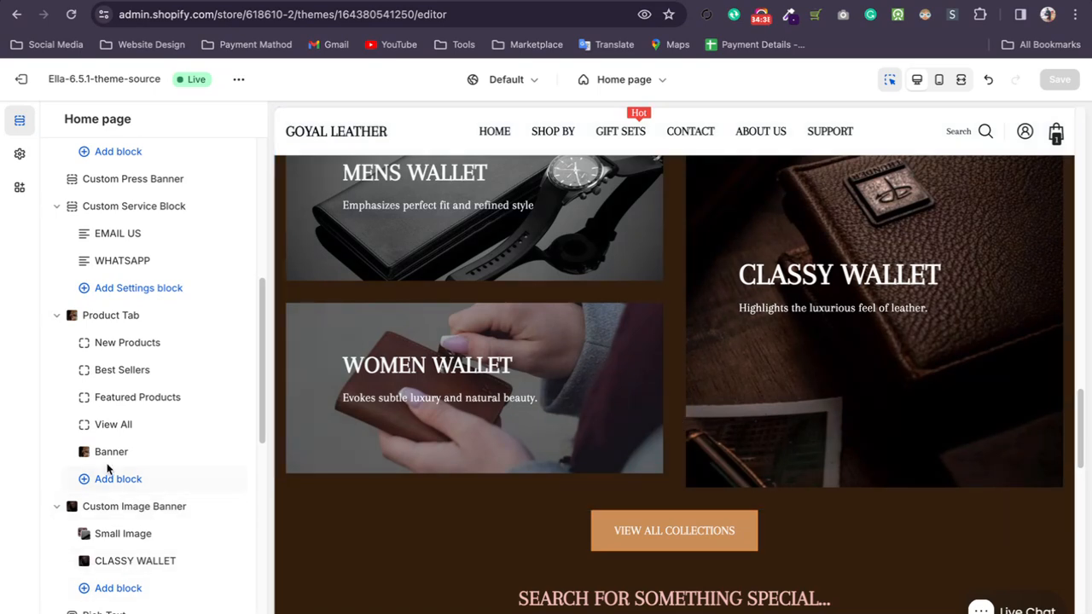
# - Add a Small Image block to the Custom Image Banner section
pyautogui.scroll(-3, 102, 470)
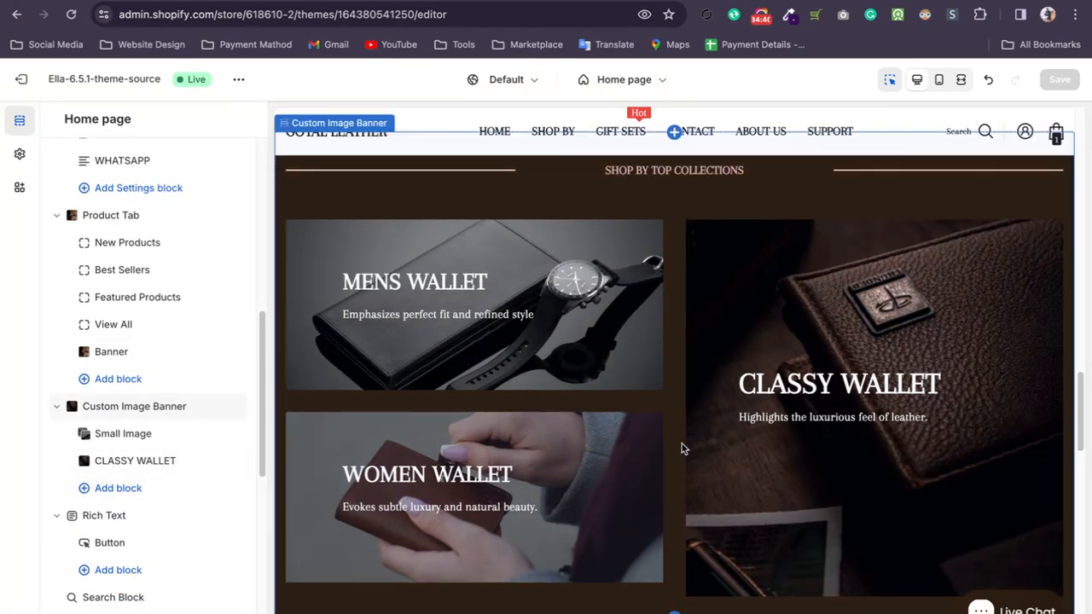
pyautogui.scroll(-2, 685, 446)
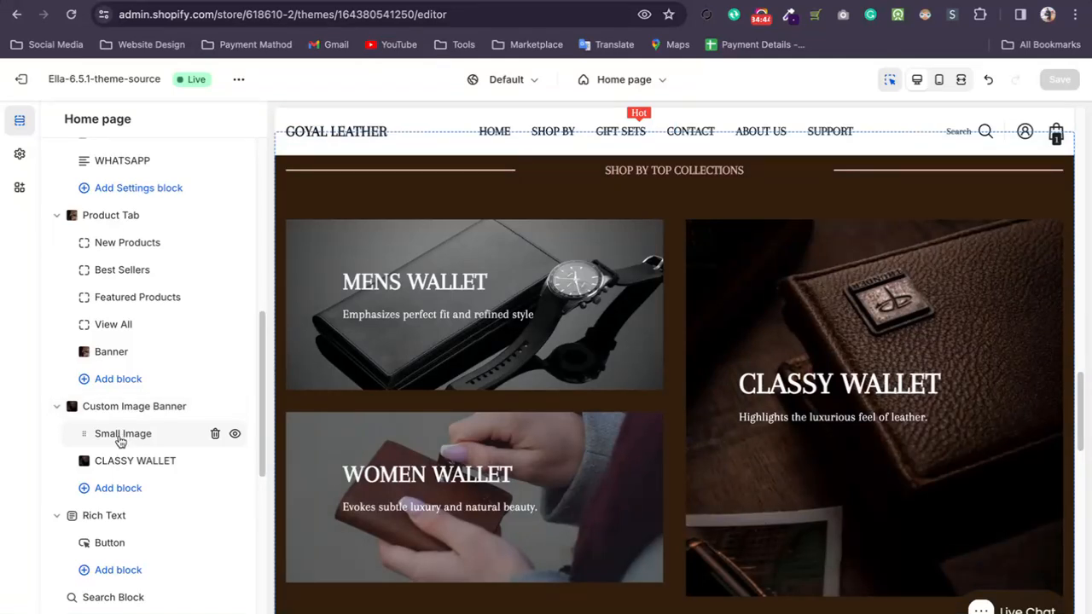
pyautogui.click(138, 490)
pyautogui.click(331, 519)
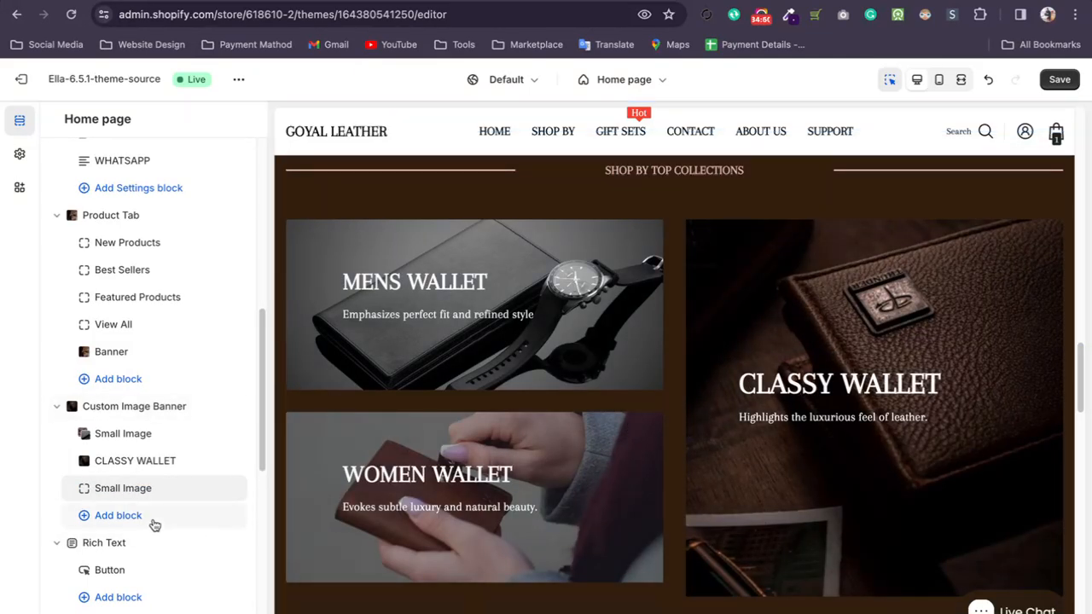
# - Move the new Small Image block above the CLASSY WALLET block in the Custom Image Banner section and check its placement in the preview
pyautogui.moveTo(79, 485); pyautogui.dragTo(94, 457)
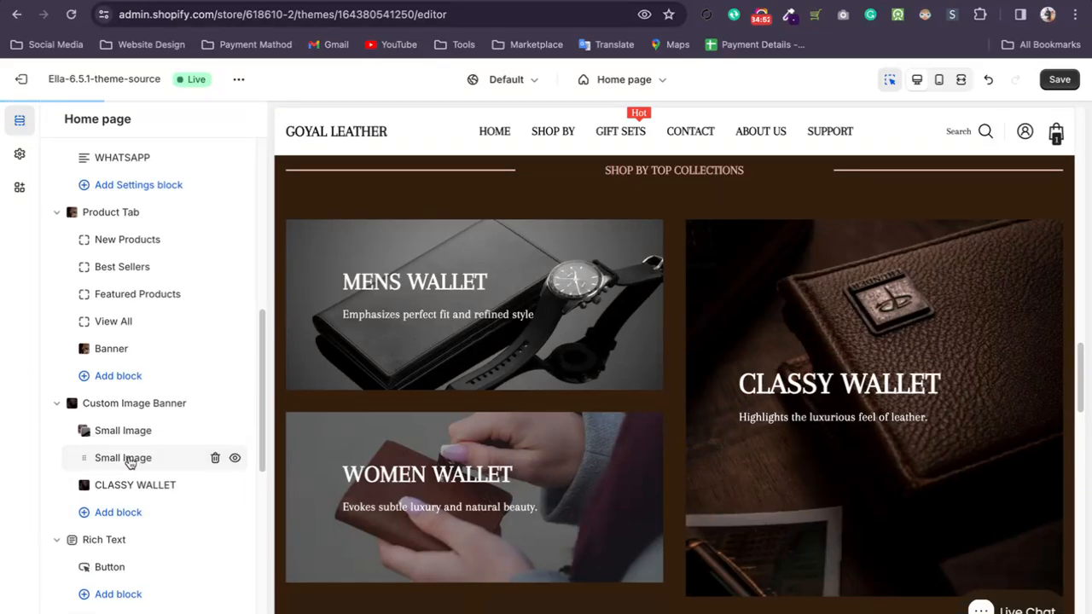
pyautogui.scroll(-2, 719, 404)
pyautogui.scroll(1, 721, 402)
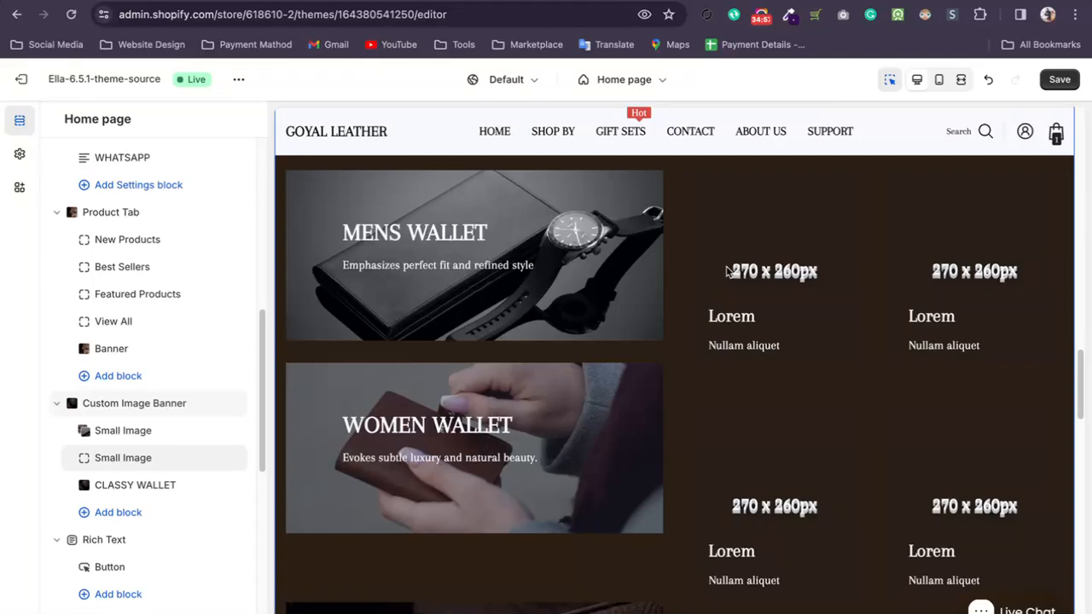
# - Examine the settings of the Custom Image Banner section and the item options of its first Small Image block
pyautogui.click(833, 281)
pyautogui.scroll(-10, 241, 487)
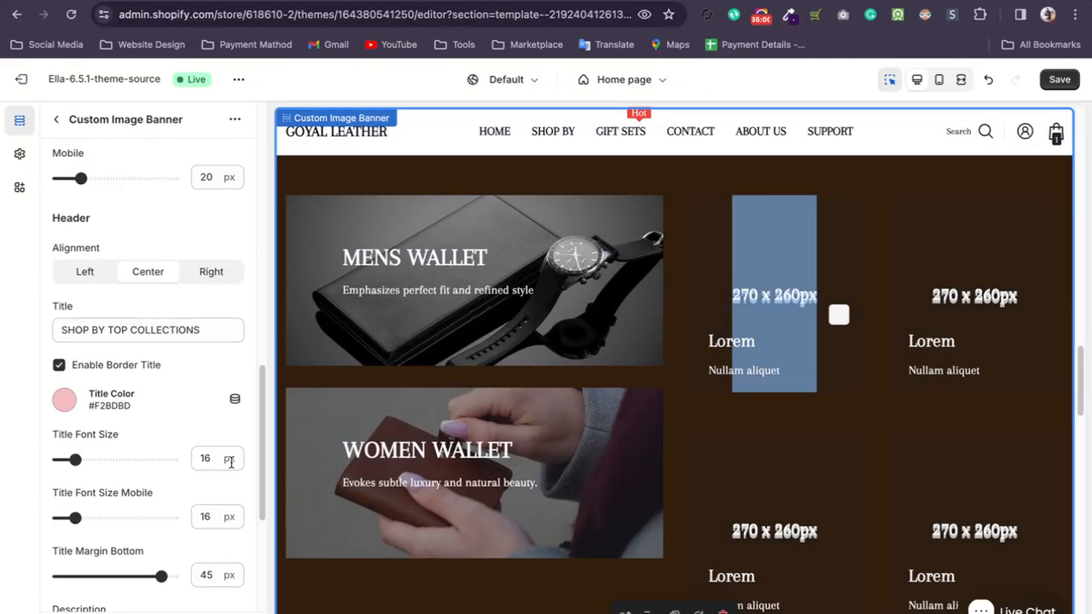
pyautogui.click(51, 119)
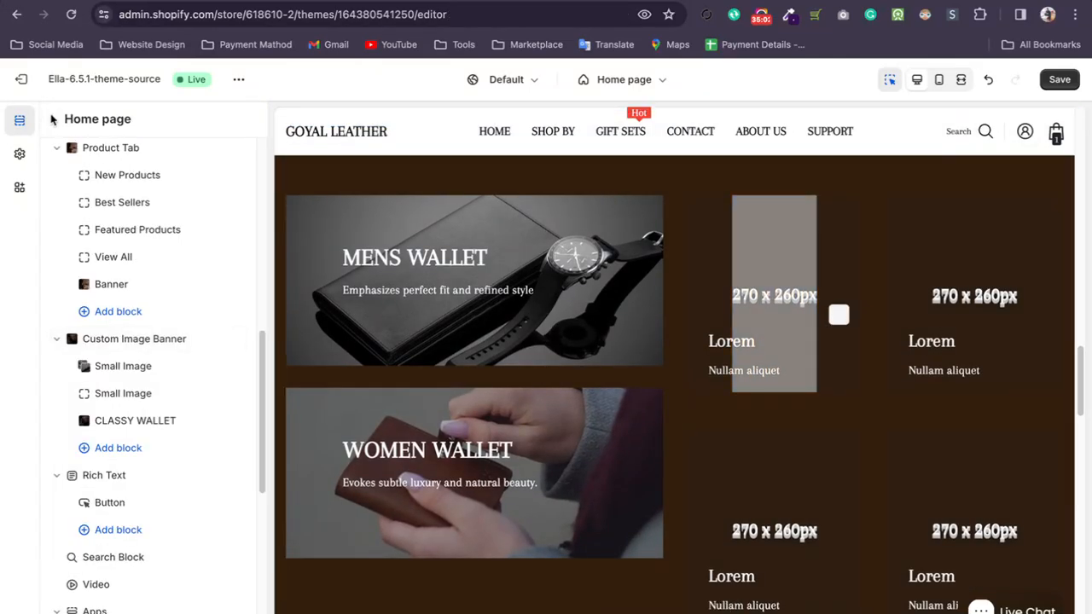
pyautogui.click(126, 368)
pyautogui.scroll(-10, 107, 385)
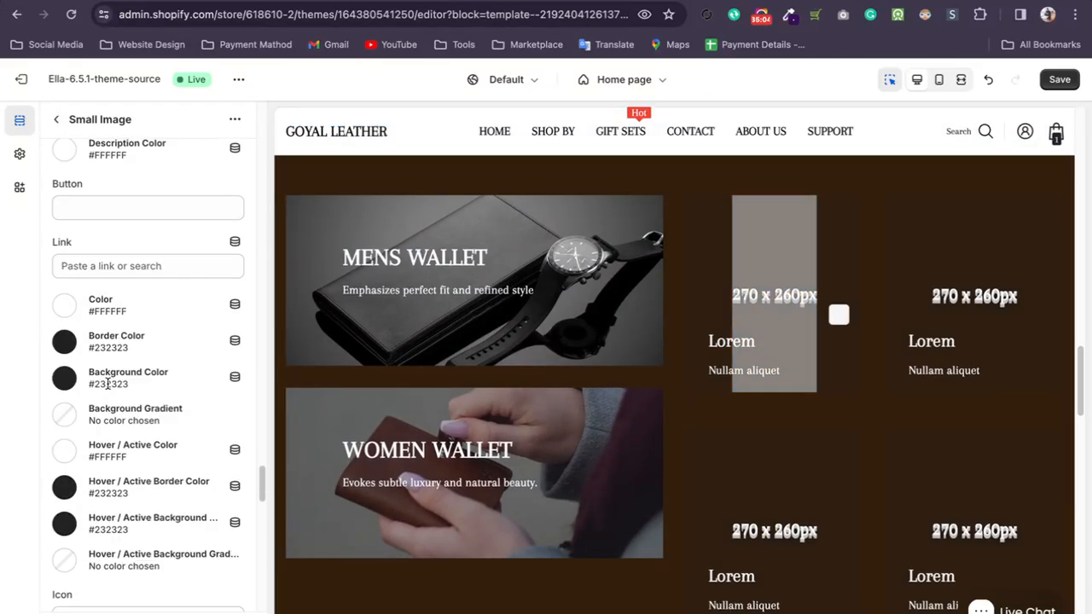
pyautogui.scroll(-2, 95, 358)
pyautogui.scroll(7, 95, 350)
pyautogui.scroll(-5, 97, 341)
pyautogui.scroll(2, 98, 336)
pyautogui.scroll(-7, 98, 338)
pyautogui.scroll(8, 99, 341)
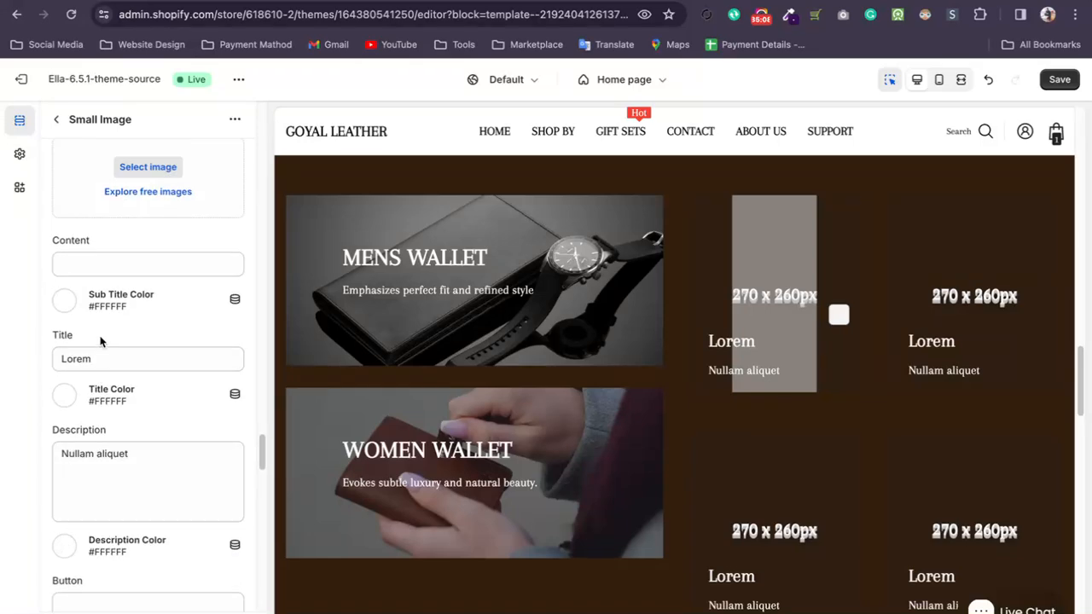
pyautogui.scroll(3, 100, 341)
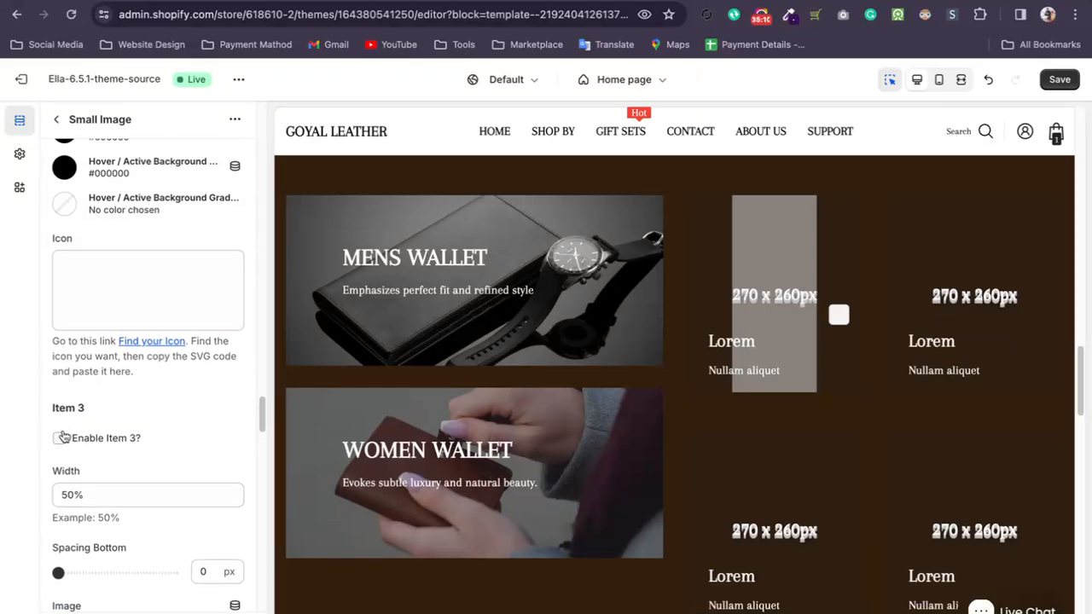
pyautogui.scroll(20, 79, 411)
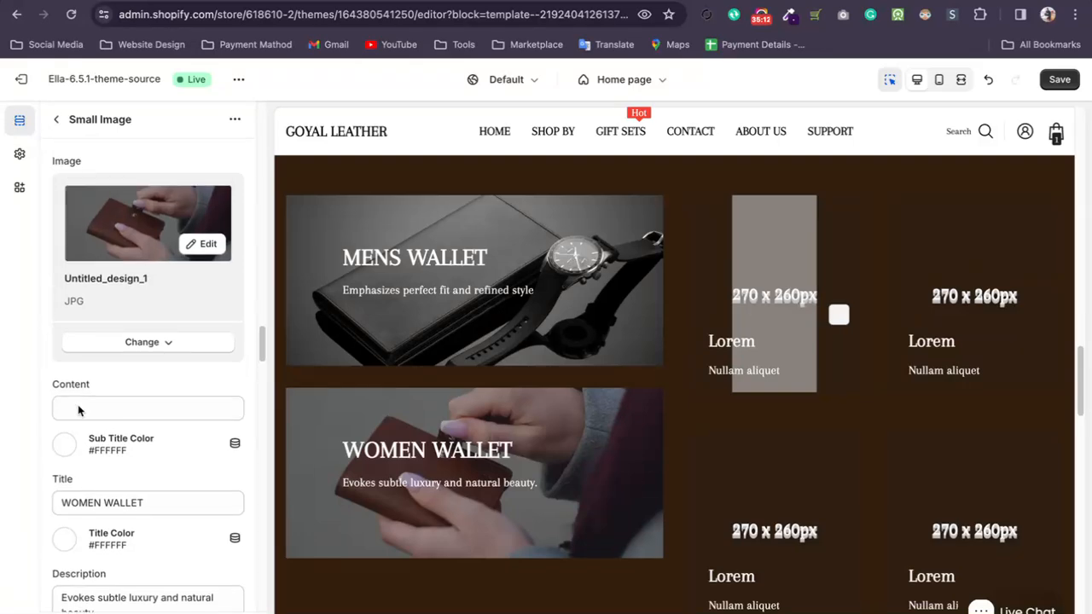
# - Disable the MENS WALLET and WOMEN WALLET items in the first Small Image block and check the banner section in the preview
pyautogui.click(58, 262)
pyautogui.scroll(10, 85, 281)
pyautogui.scroll(6, 83, 295)
pyautogui.scroll(5, 82, 310)
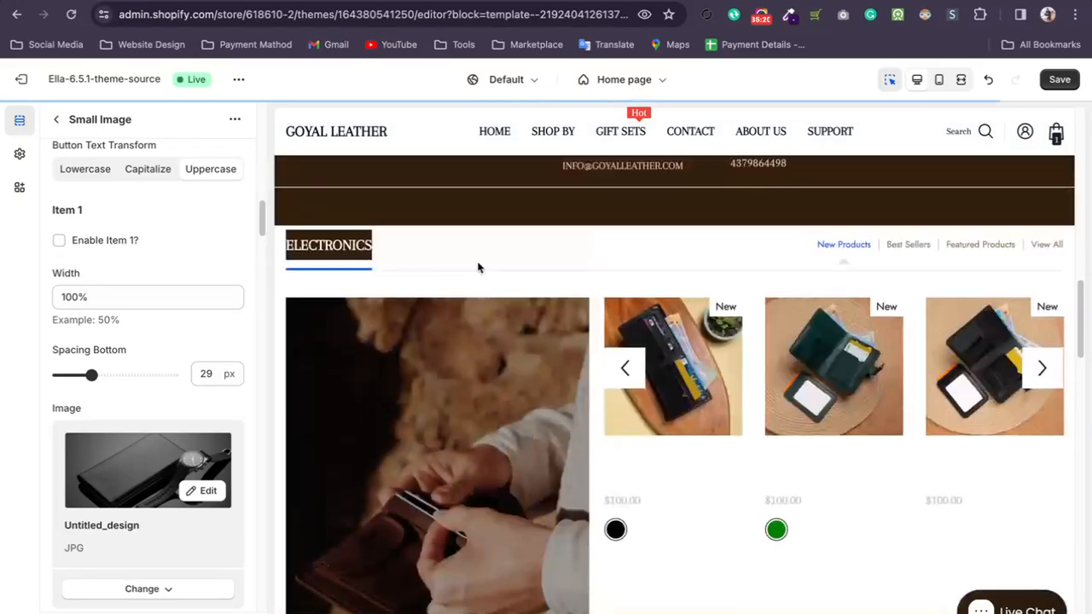
pyautogui.scroll(-3, 479, 339)
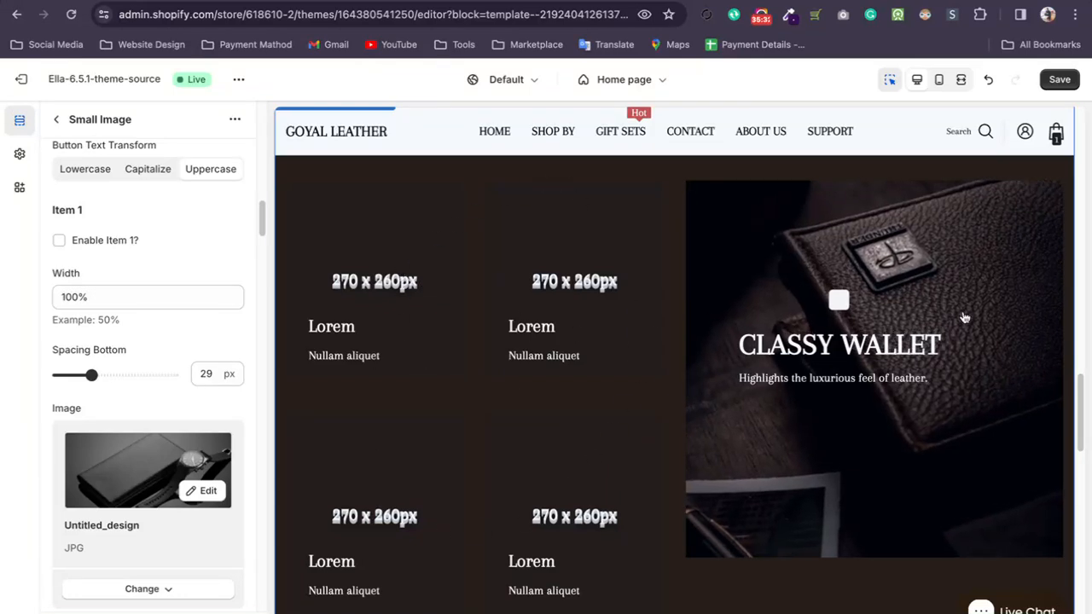
# - Hide the first Small Image block and the CLASSY WALLET block in the Custom Image Banner section
pyautogui.click(56, 122)
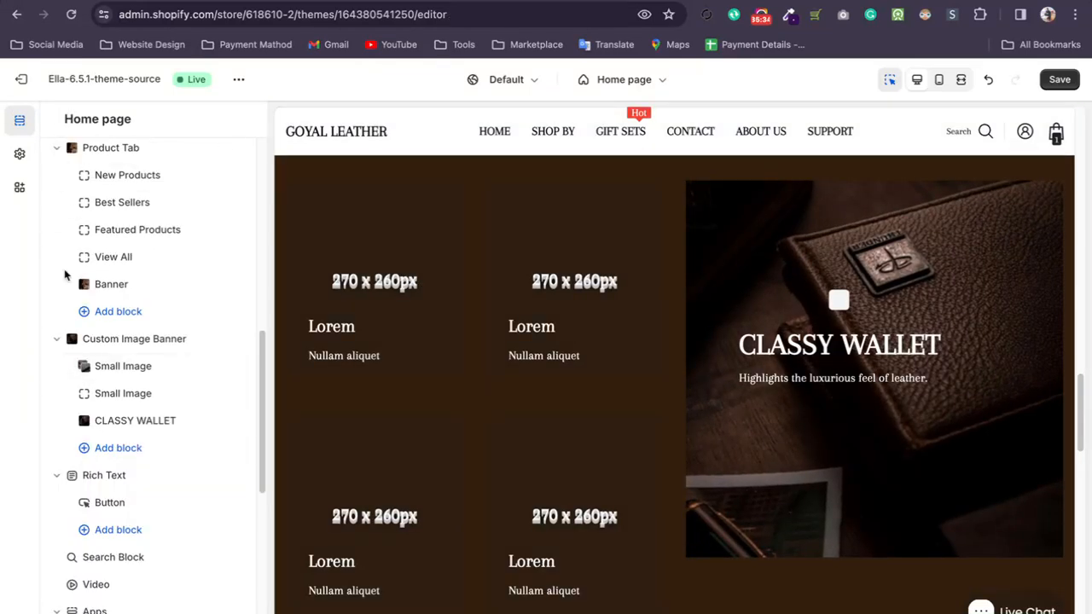
pyautogui.click(237, 368)
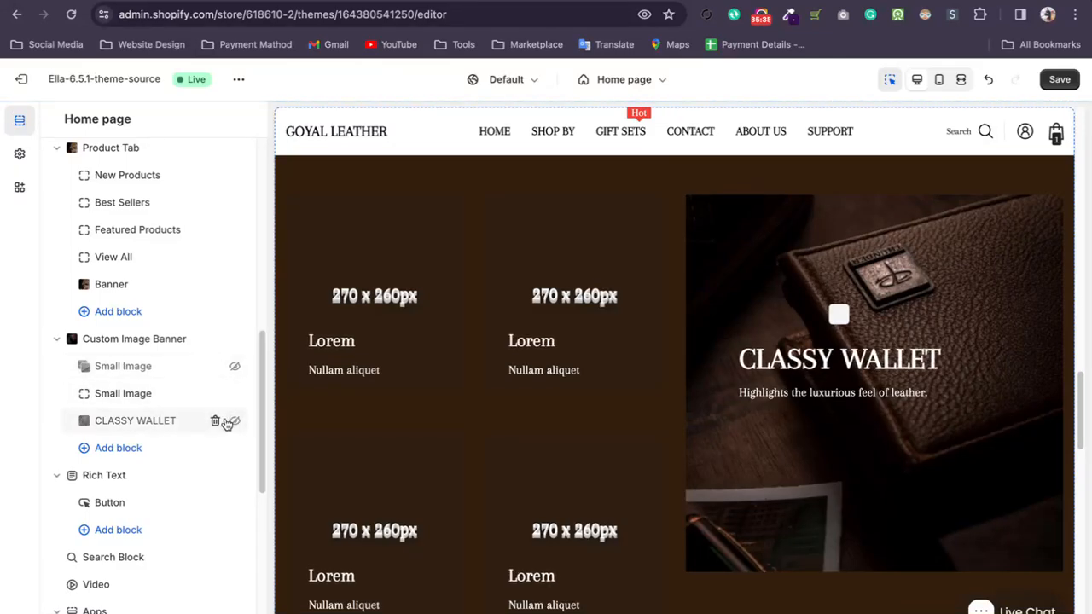
# - Duplicate the second Small Image block, the one holding the 270 x 260px placeholder items
pyautogui.click(139, 394)
pyautogui.click(237, 121)
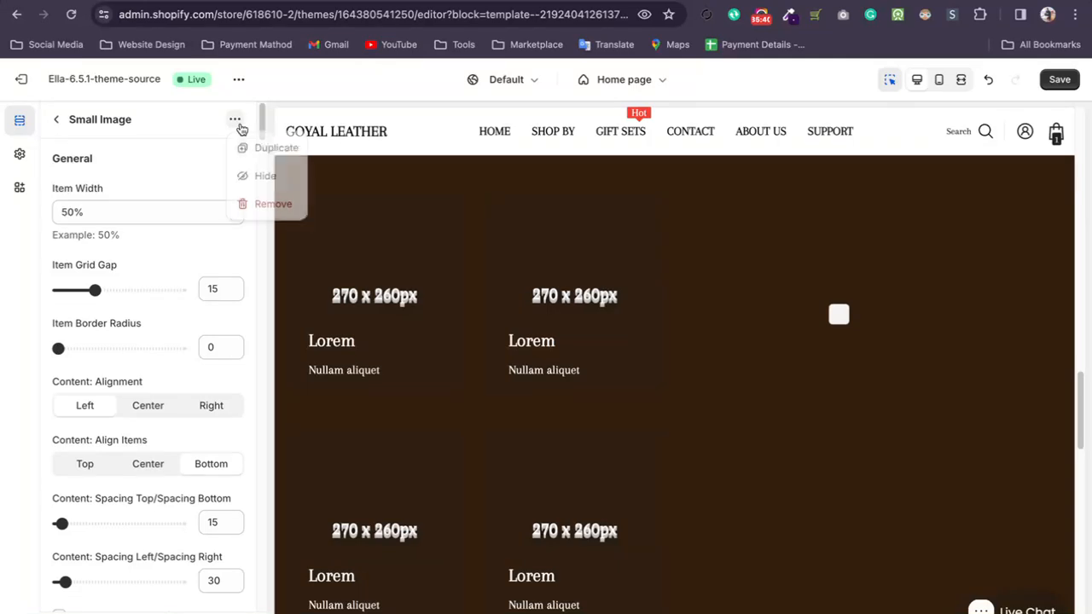
pyautogui.click(247, 147)
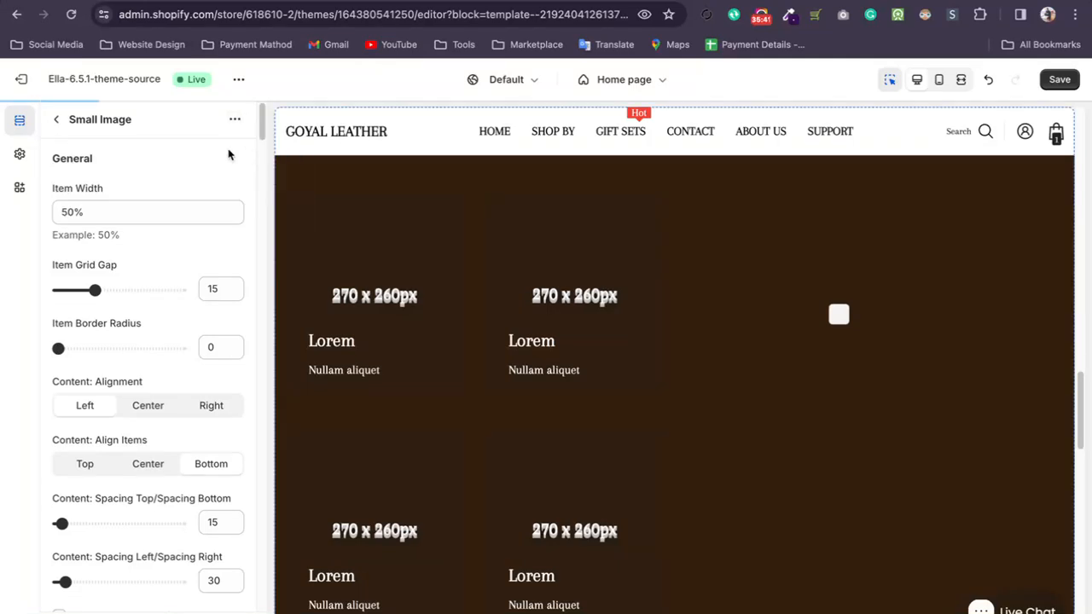
# - Return to the home page section list and review the Custom Image Banner's collection tiles in the preview
pyautogui.click(57, 119)
pyautogui.scroll(1, 642, 323)
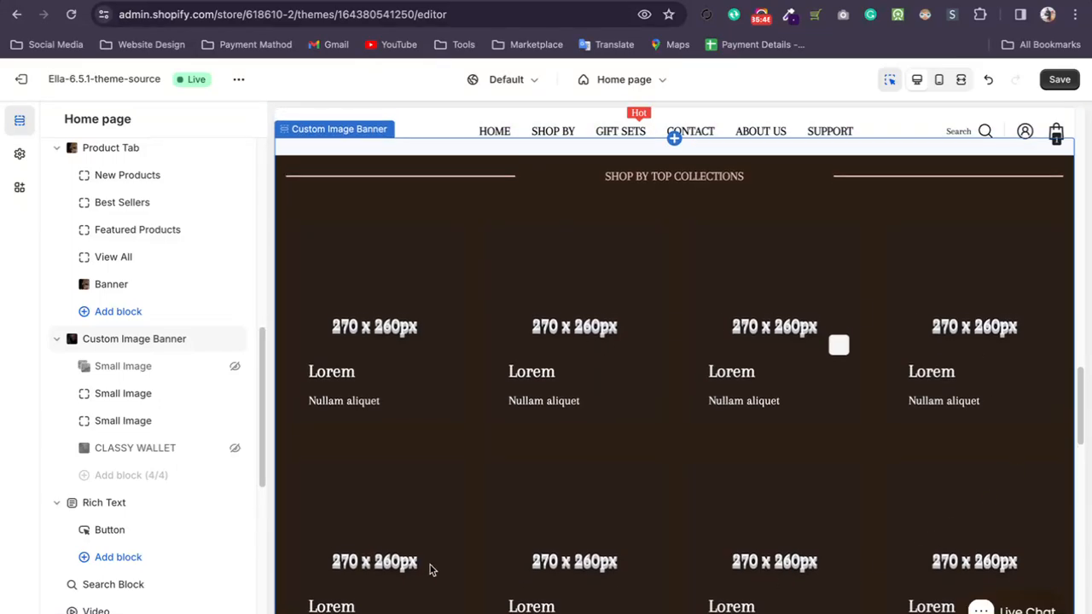
pyautogui.scroll(-1, 359, 427)
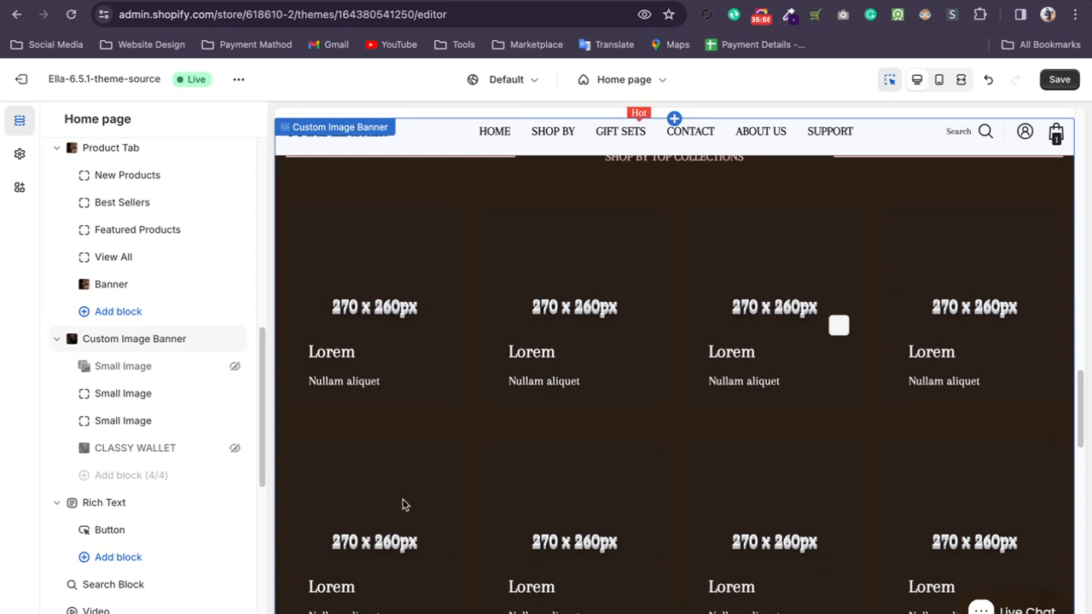
pyautogui.scroll(-3, 665, 342)
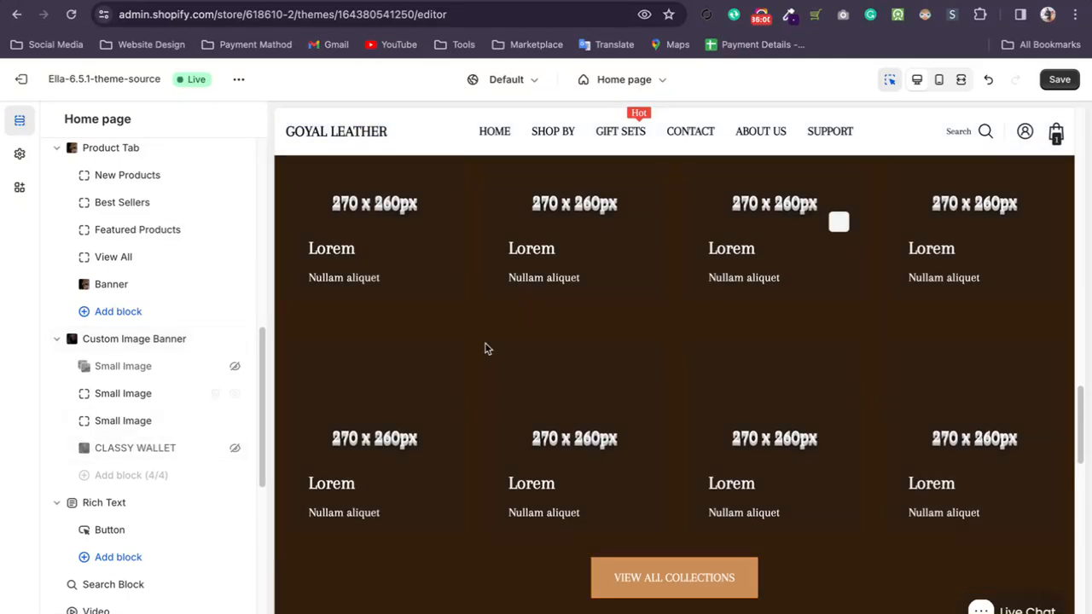
pyautogui.scroll(3, 348, 324)
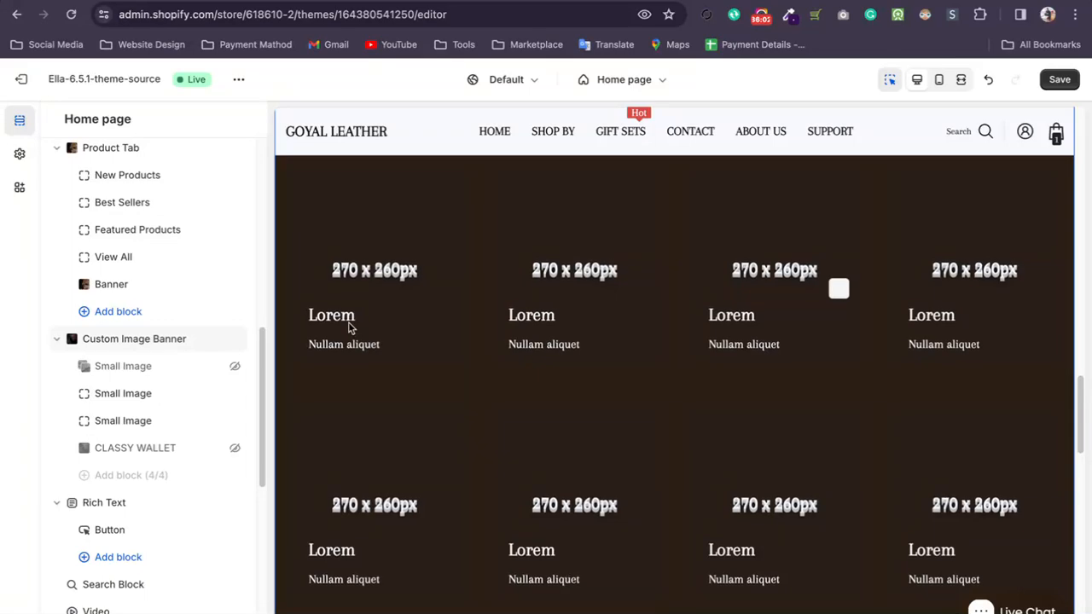
pyautogui.scroll(-1, 597, 349)
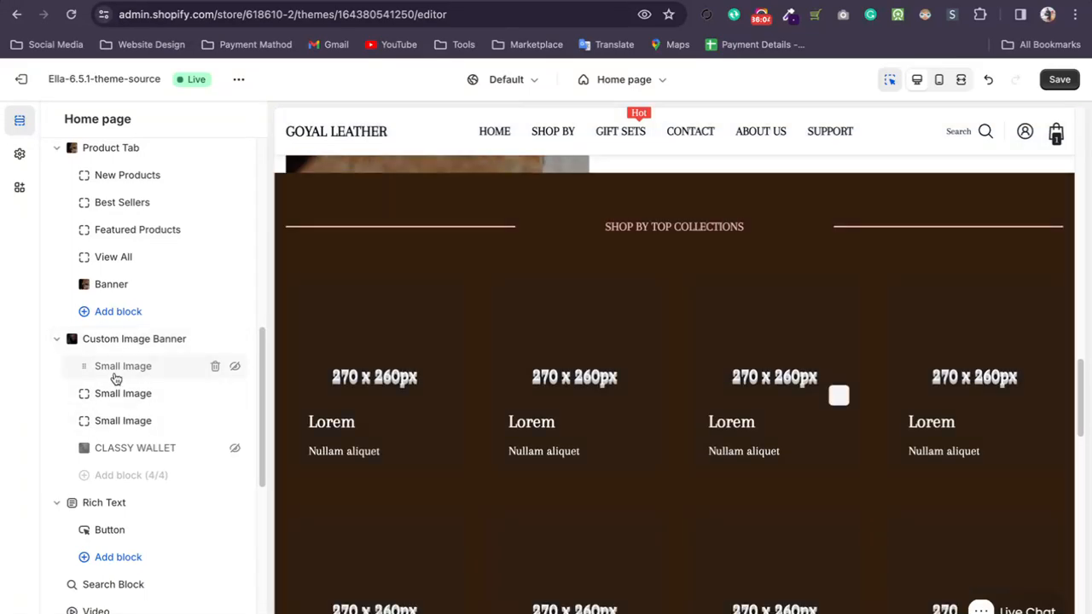
# - In the first visible Small Image block of the Custom Image Banner, clear the description text of Item 1
pyautogui.click(128, 394)
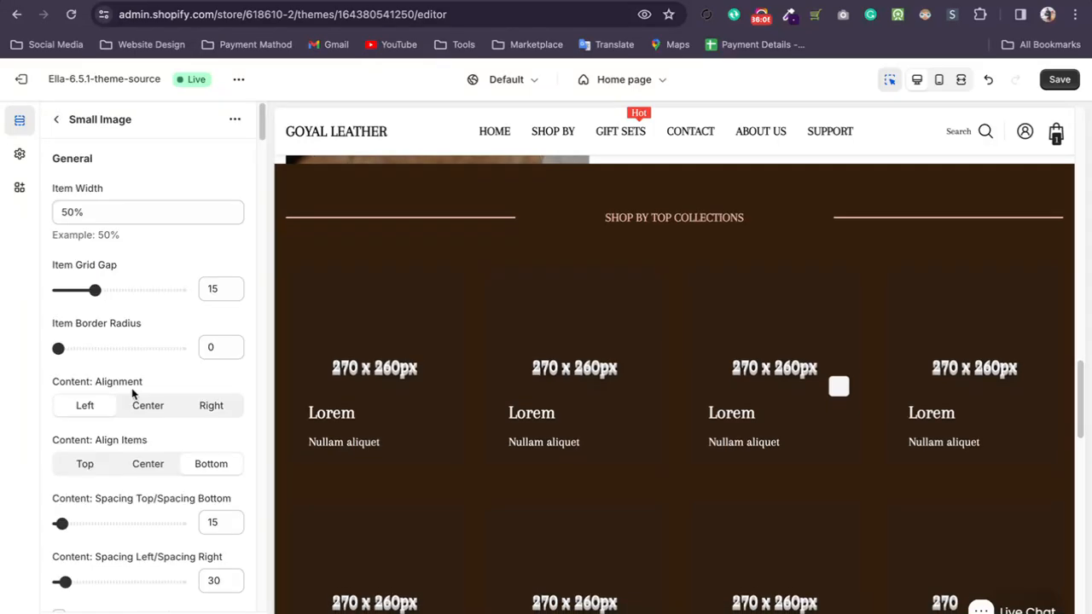
pyautogui.scroll(-8, 91, 324)
pyautogui.scroll(-10, 94, 326)
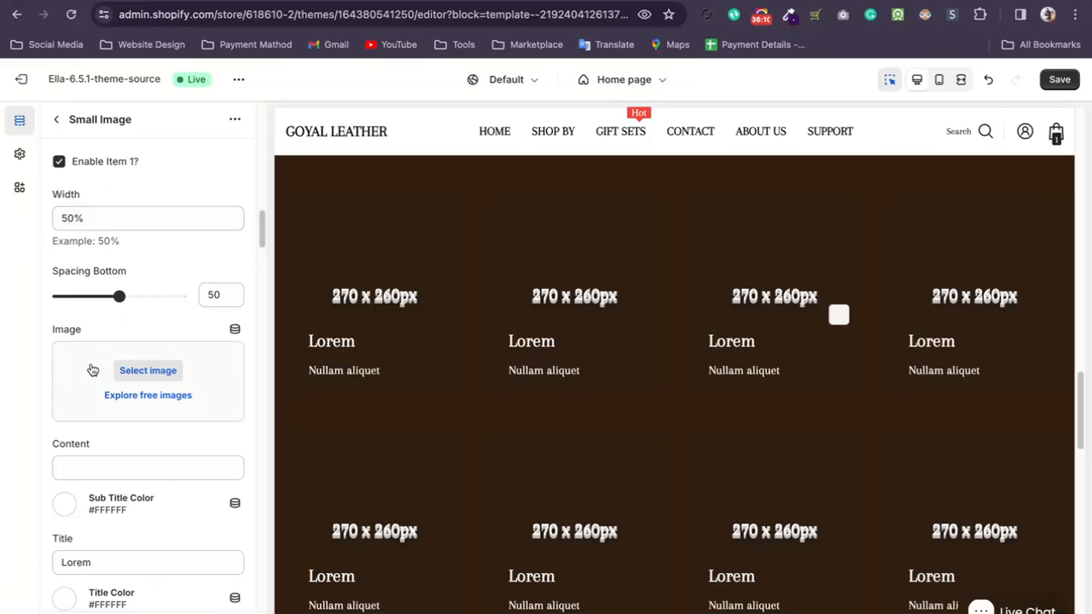
pyautogui.click(93, 369)
pyautogui.click(41, 369)
pyautogui.scroll(-5, 42, 363)
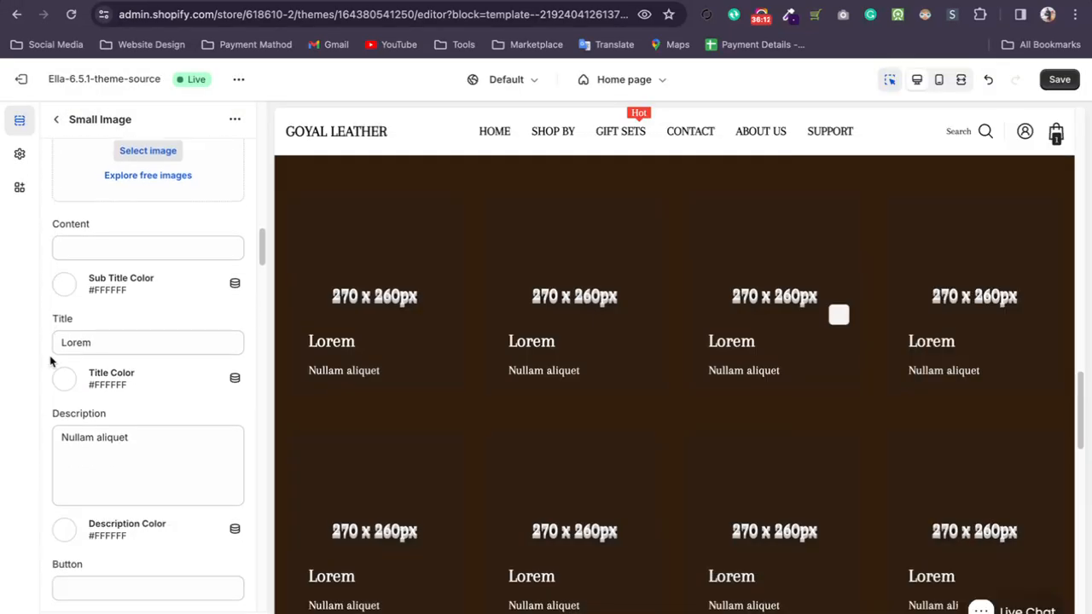
pyautogui.click(98, 323)
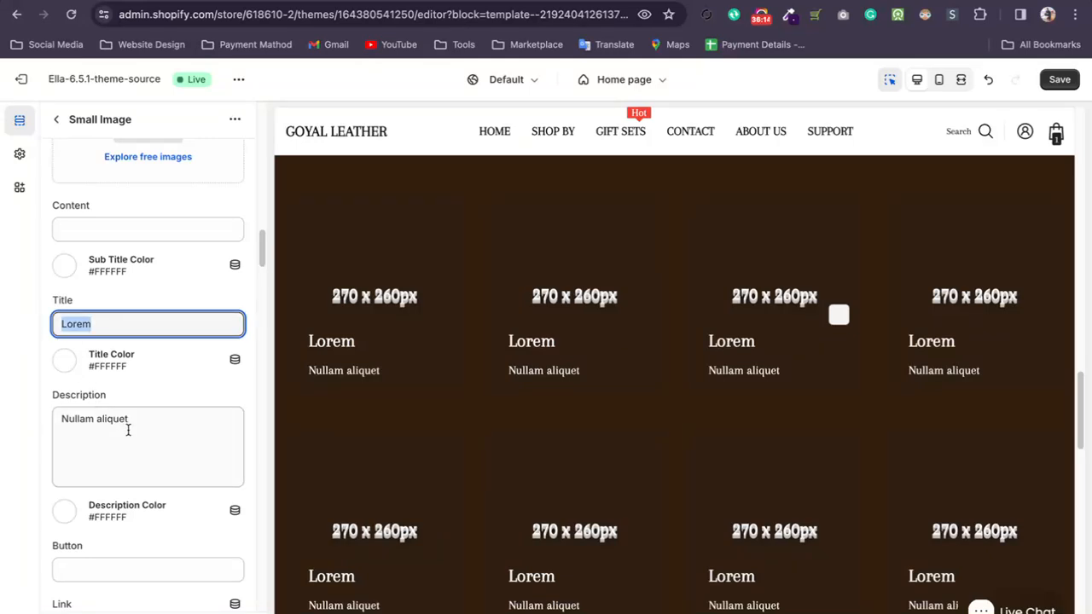
pyautogui.scroll(-1, 128, 430)
pyautogui.click(140, 369)
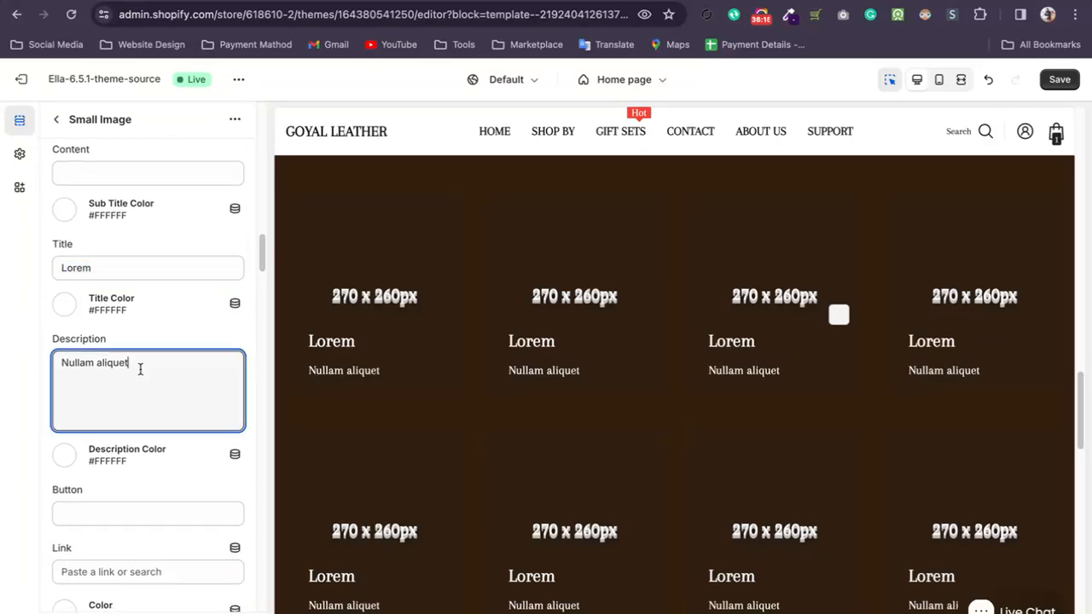
pyautogui.press('BackSpace')
pyautogui.click(44, 398)
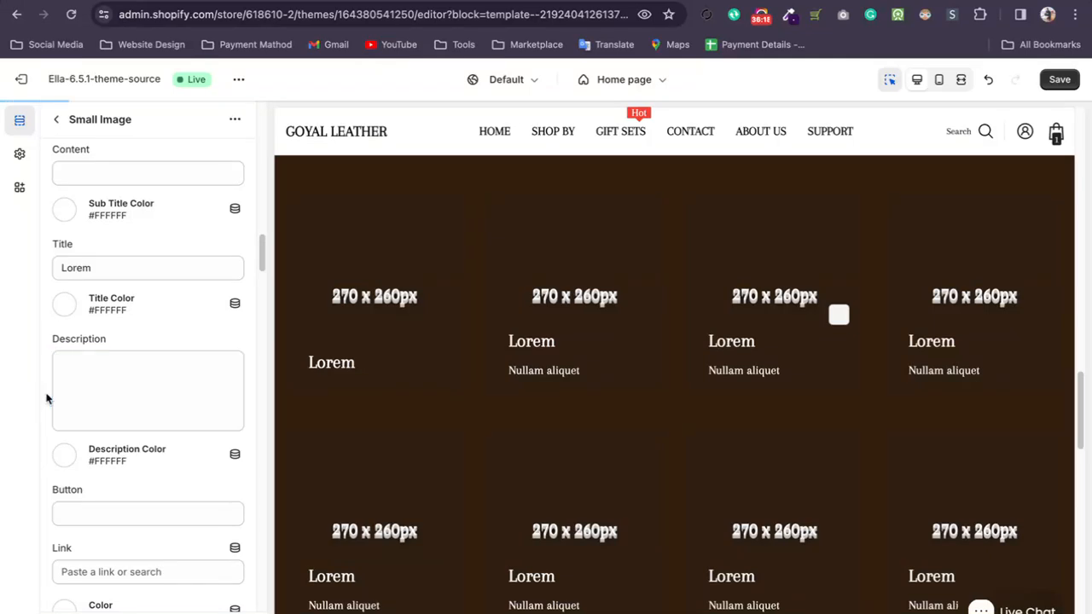
# - Link Item 1 of the Small Image block to the CARD HOLDER collection
pyautogui.scroll(-2, 69, 422)
pyautogui.click(96, 434)
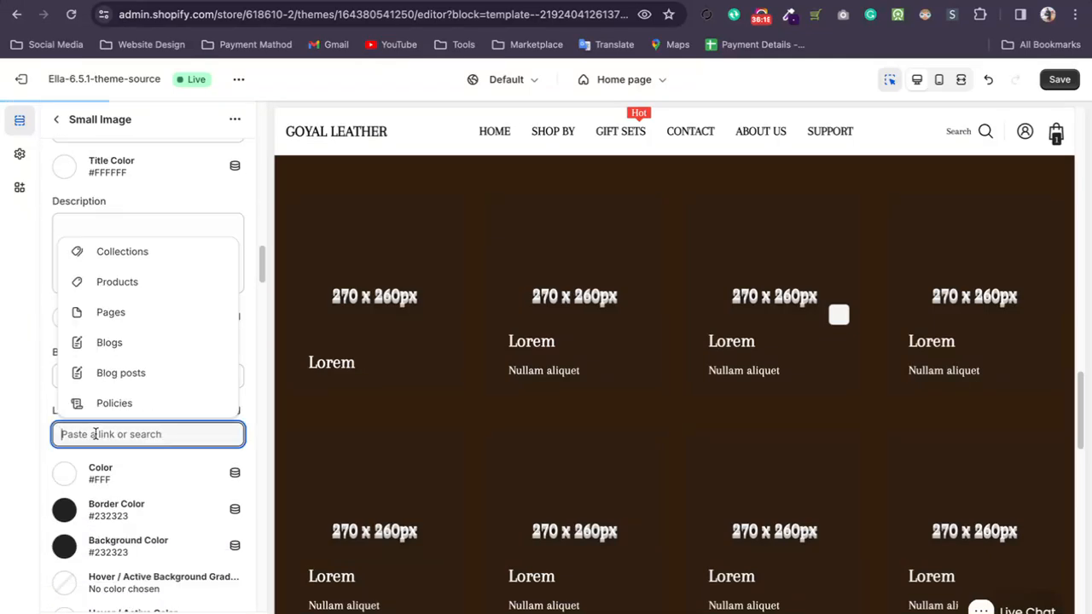
pyautogui.click(109, 254)
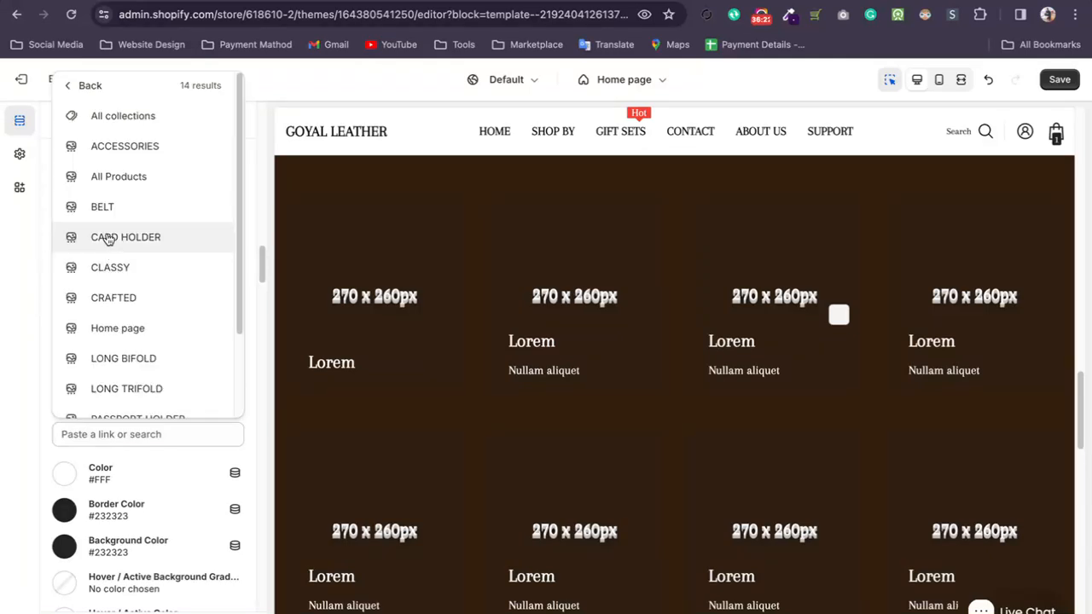
pyautogui.click(112, 236)
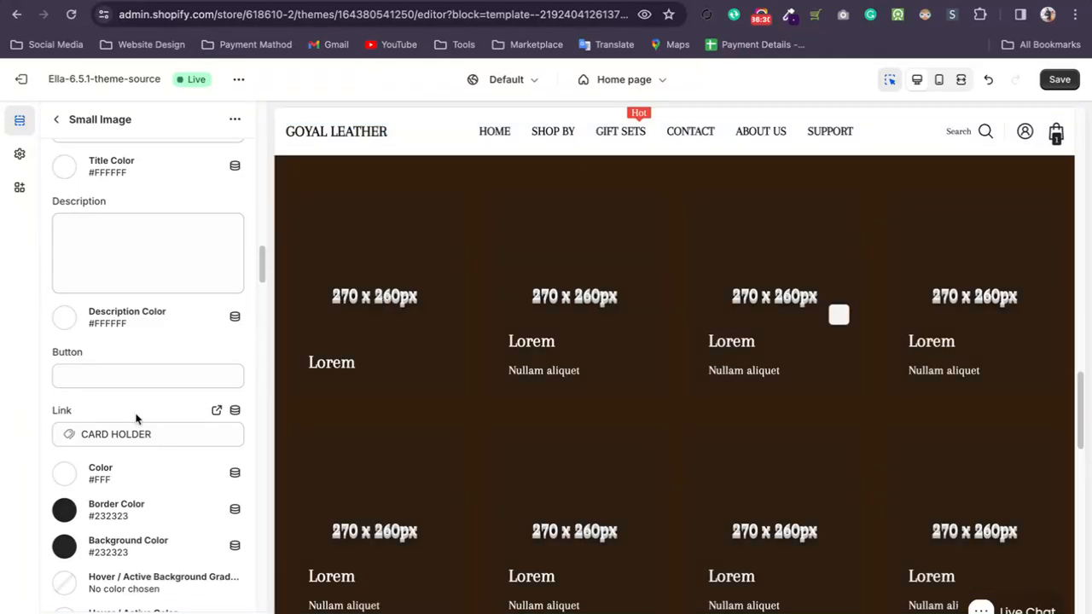
# - Examine the collection tiles and the VIEW ALL COLLECTIONS button below them in the home page preview
pyautogui.scroll(2, 509, 492)
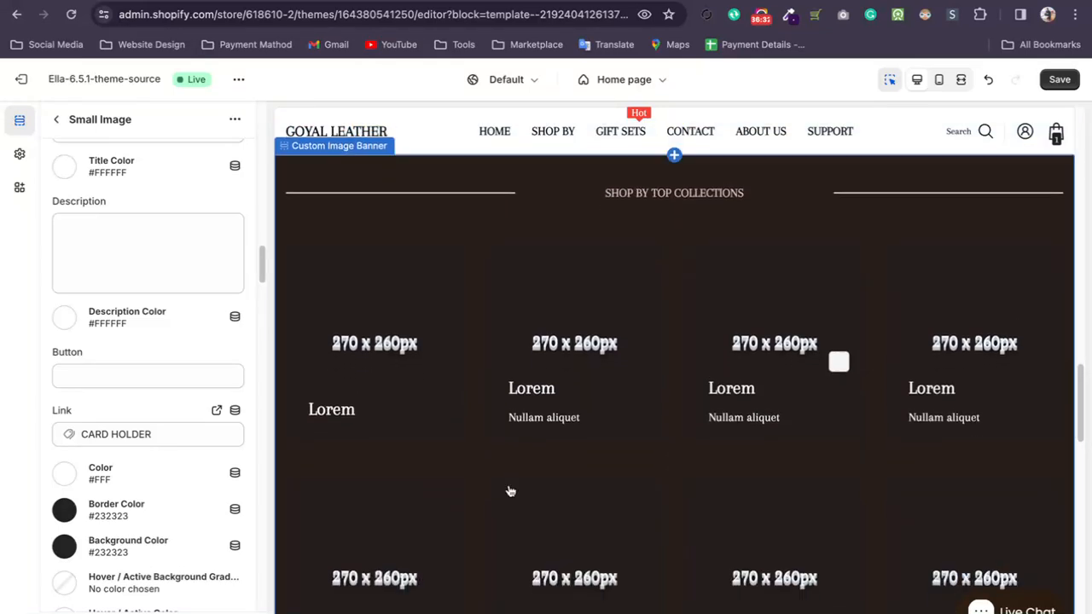
pyautogui.scroll(-1, 509, 490)
pyautogui.scroll(-1, 508, 477)
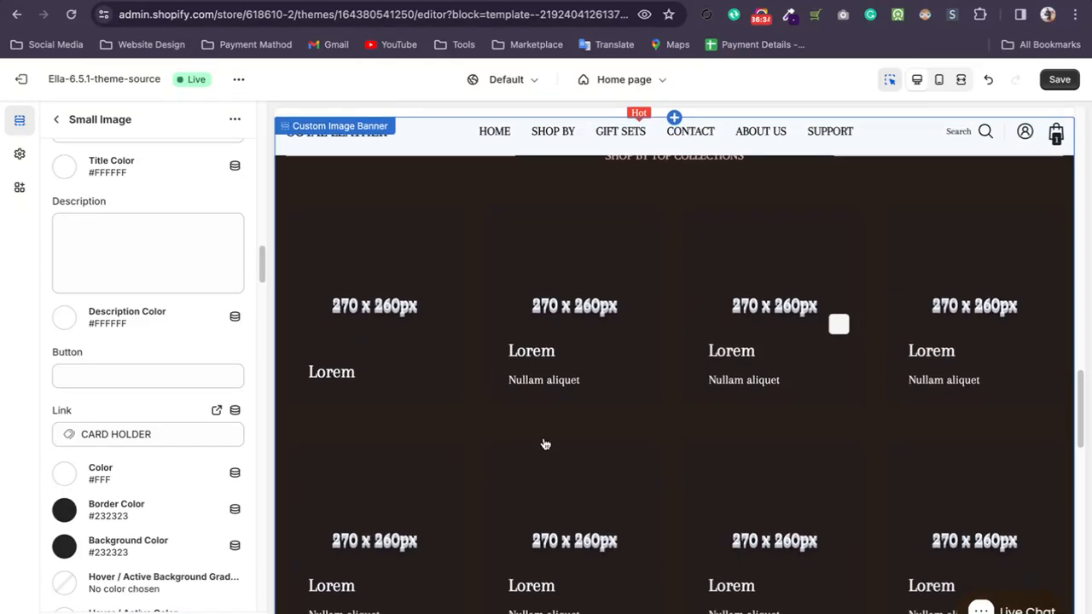
pyautogui.scroll(-2, 598, 401)
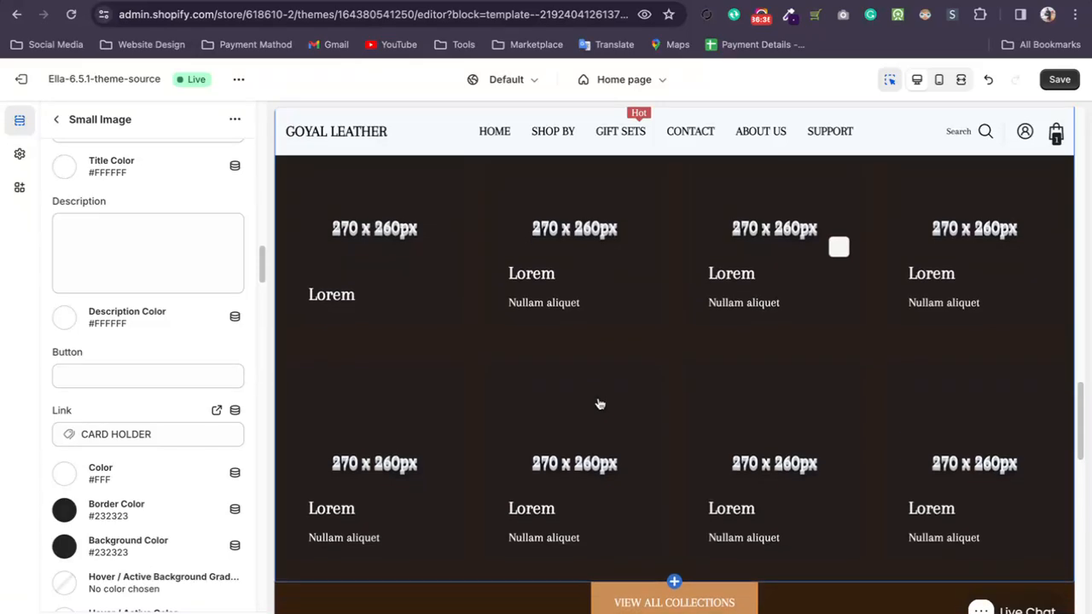
pyautogui.scroll(-3, 600, 403)
pyautogui.scroll(6, 602, 397)
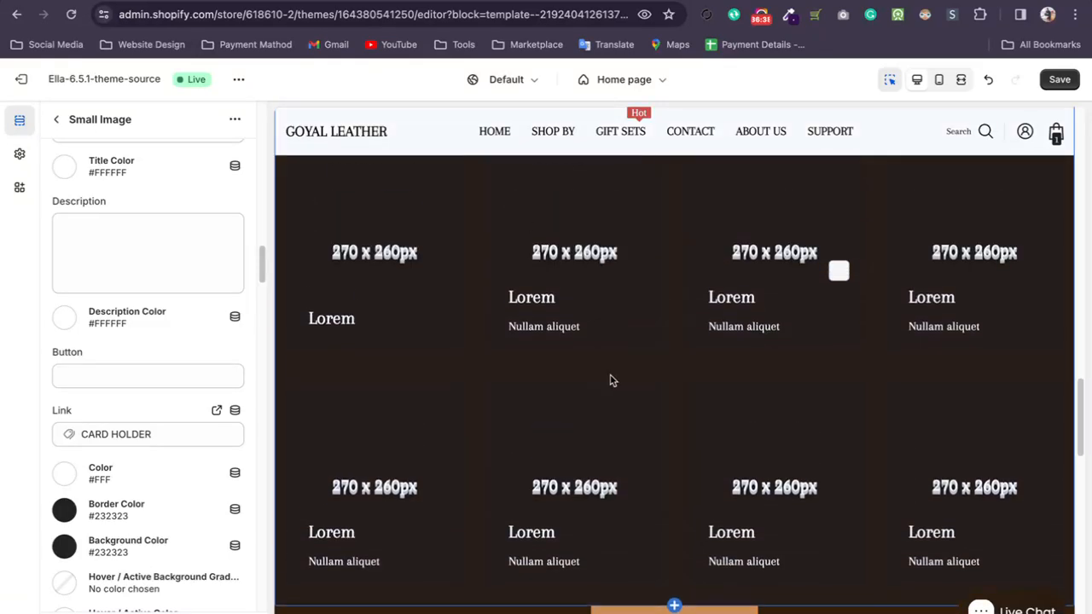
pyautogui.scroll(3, 497, 378)
pyautogui.scroll(-4, 898, 352)
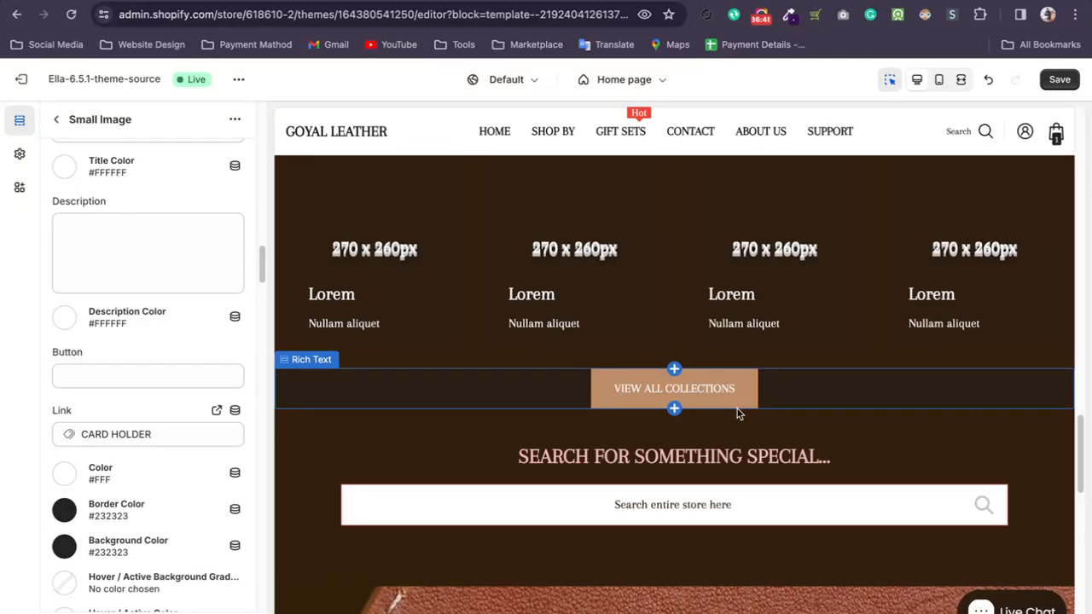
# - Switch to the Collections list template and add a Custom Collection block to the Collections List Page section
pyautogui.click(607, 79)
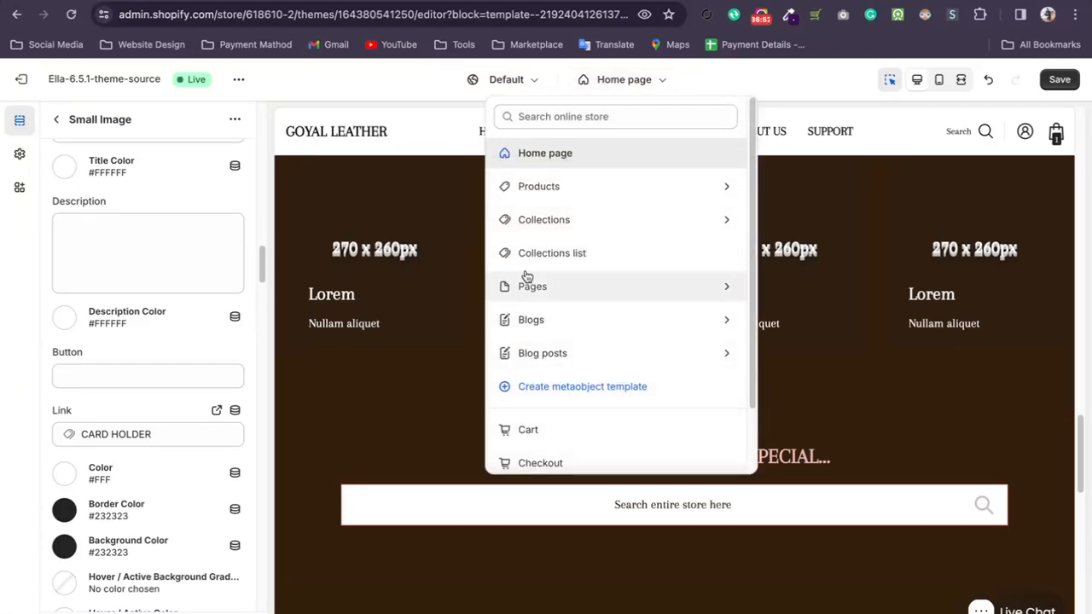
pyautogui.click(546, 252)
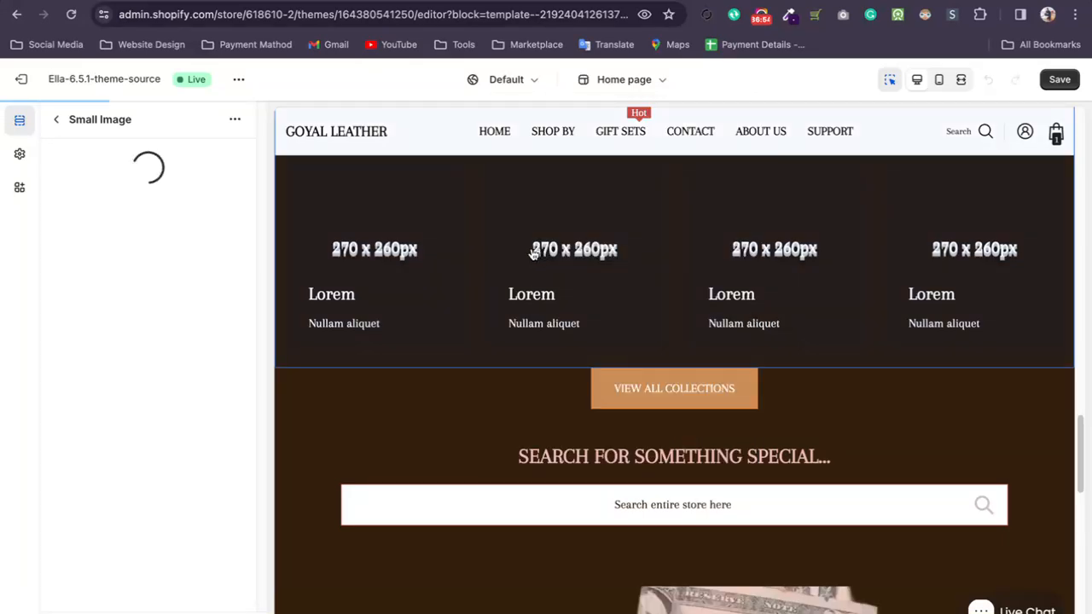
pyautogui.scroll(-2, 375, 354)
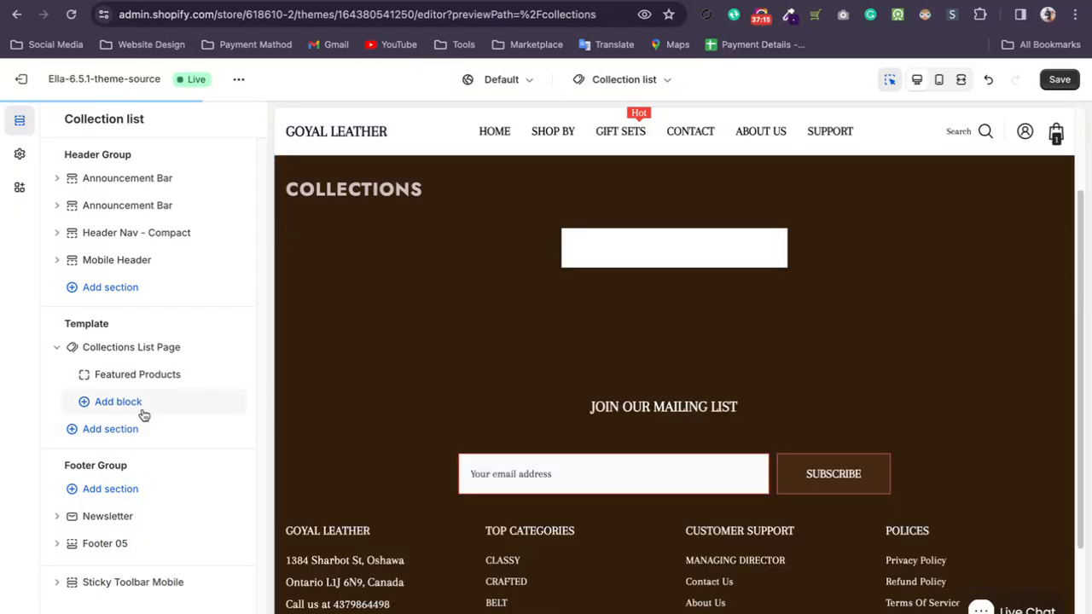
pyautogui.click(142, 412)
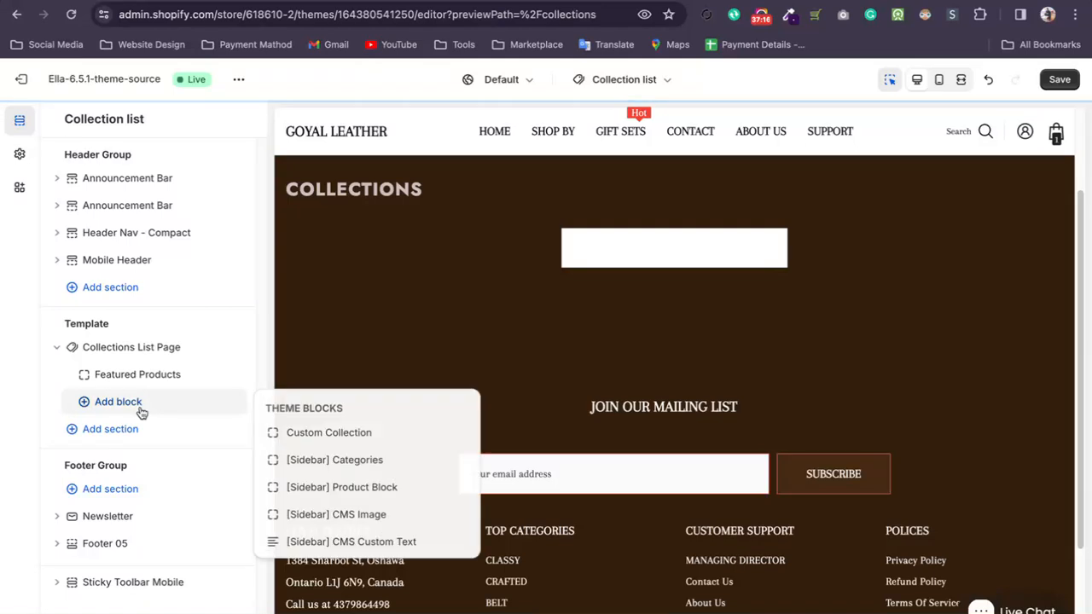
pyautogui.click(302, 435)
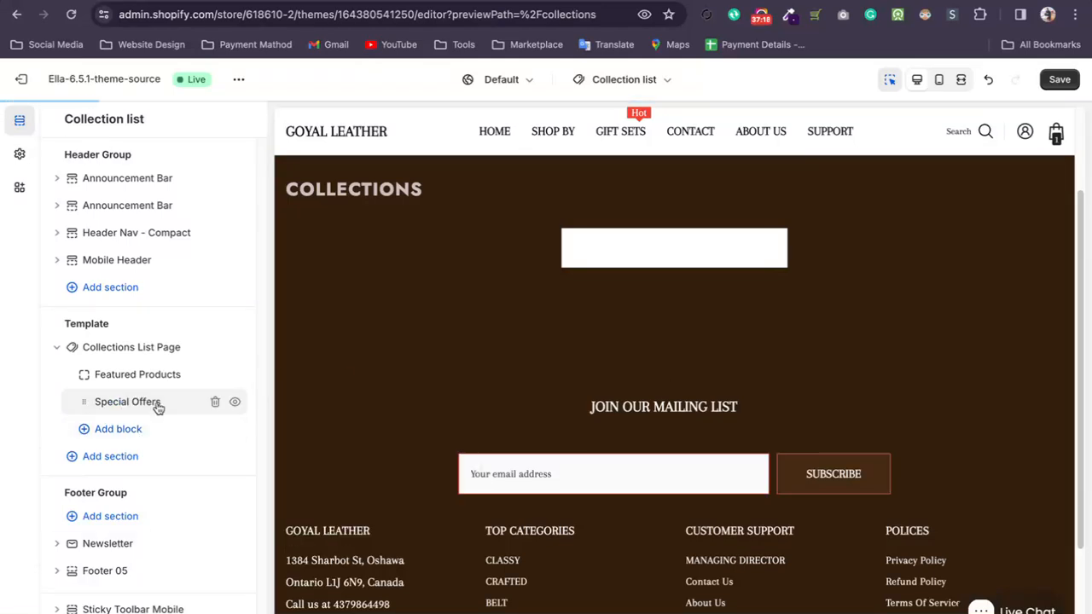
# - Assign the ACCESSORIES collection to the new Special Offers block and look through its remaining settings
pyautogui.click(114, 404)
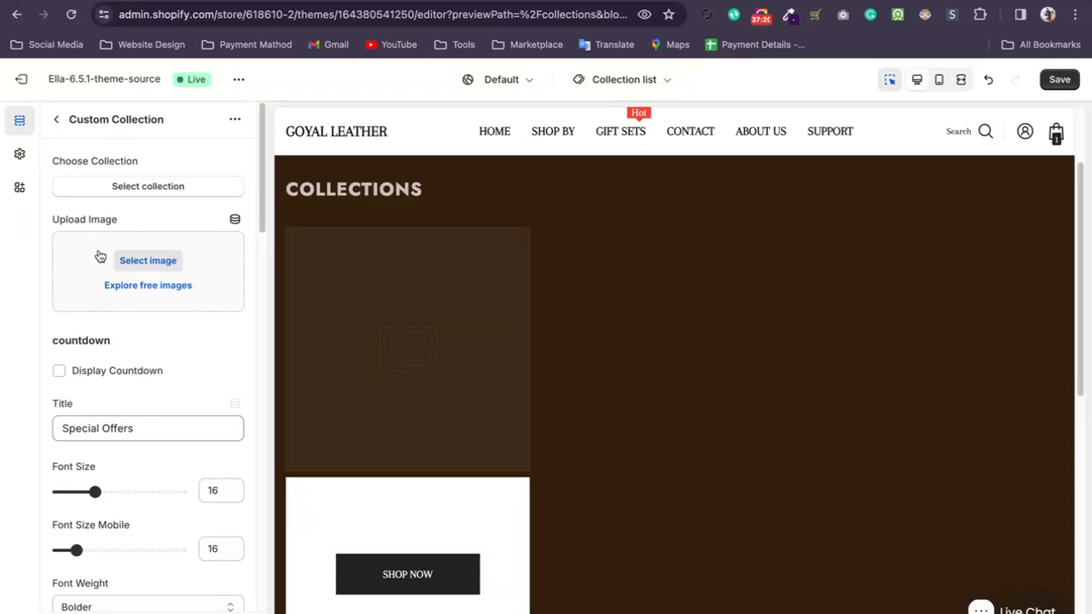
pyautogui.click(148, 186)
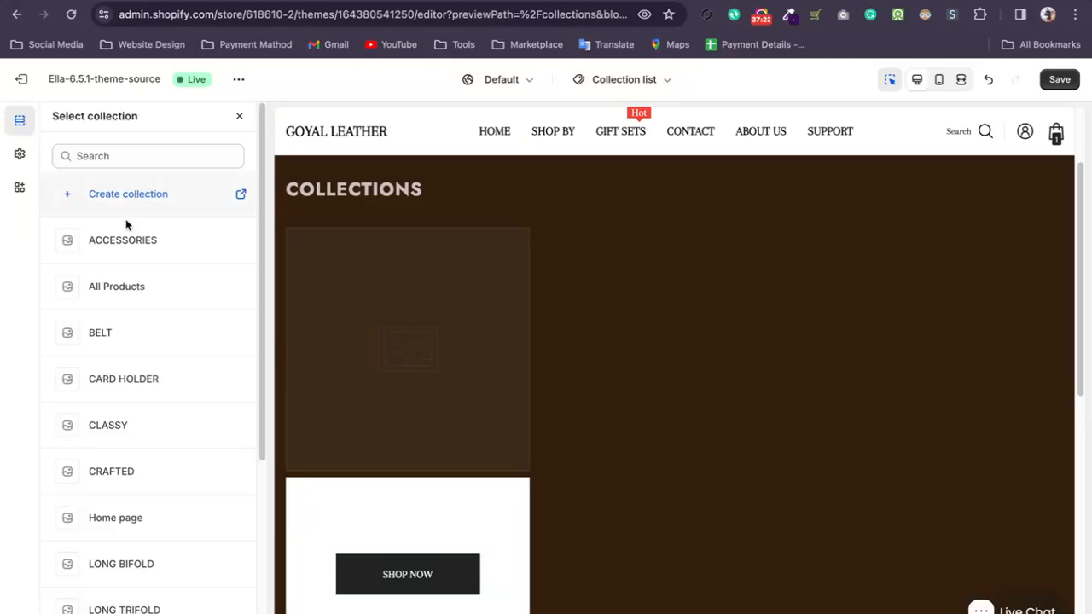
pyautogui.click(153, 239)
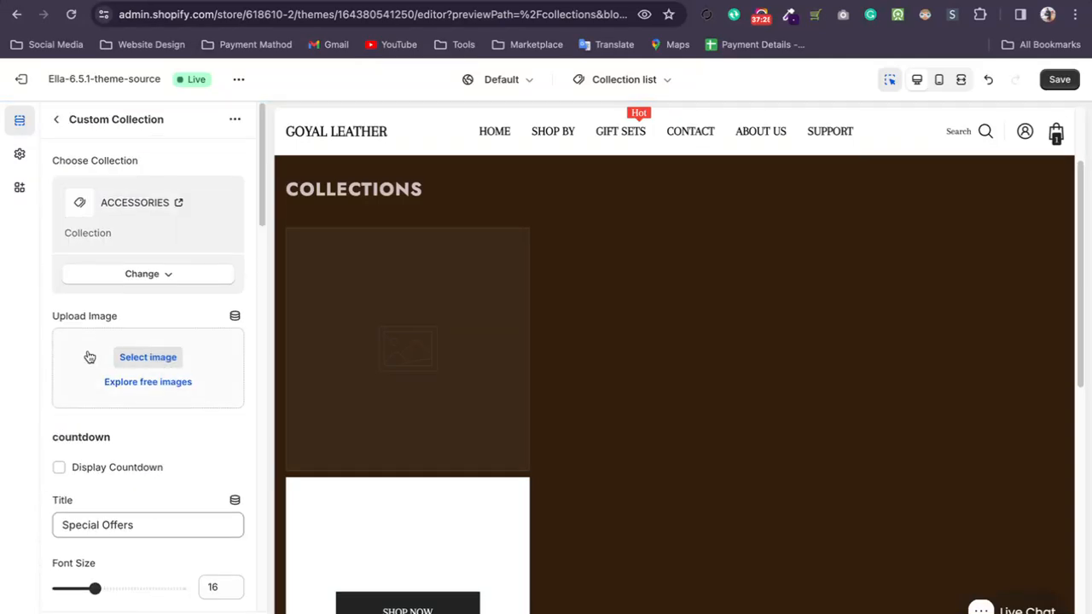
pyautogui.scroll(-10, 89, 356)
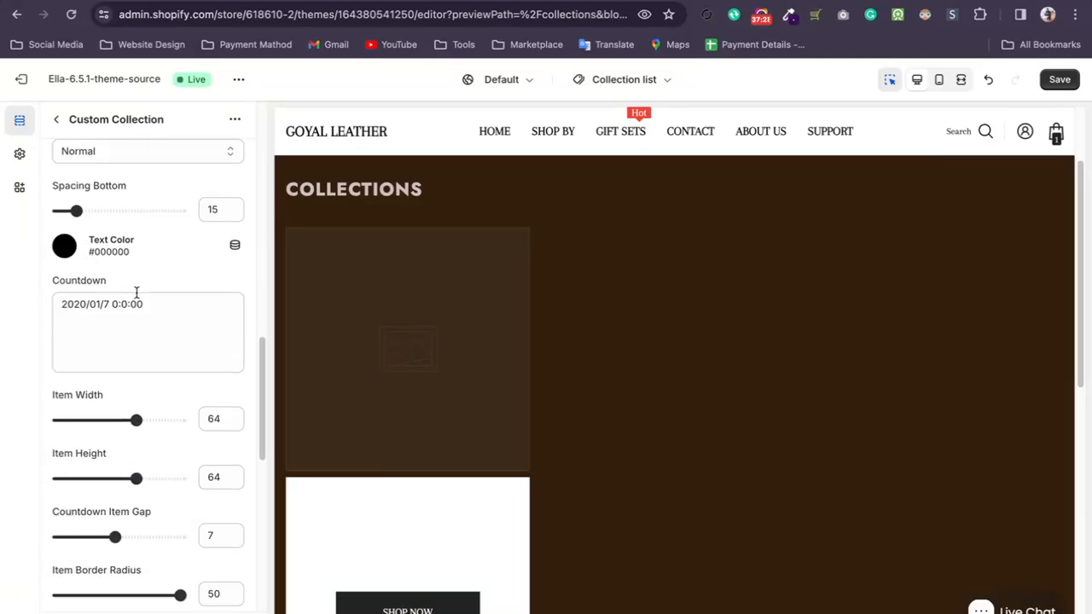
# - Switch back to the Home page template and examine the Search Block and Video sections in the preview
pyautogui.click(657, 84)
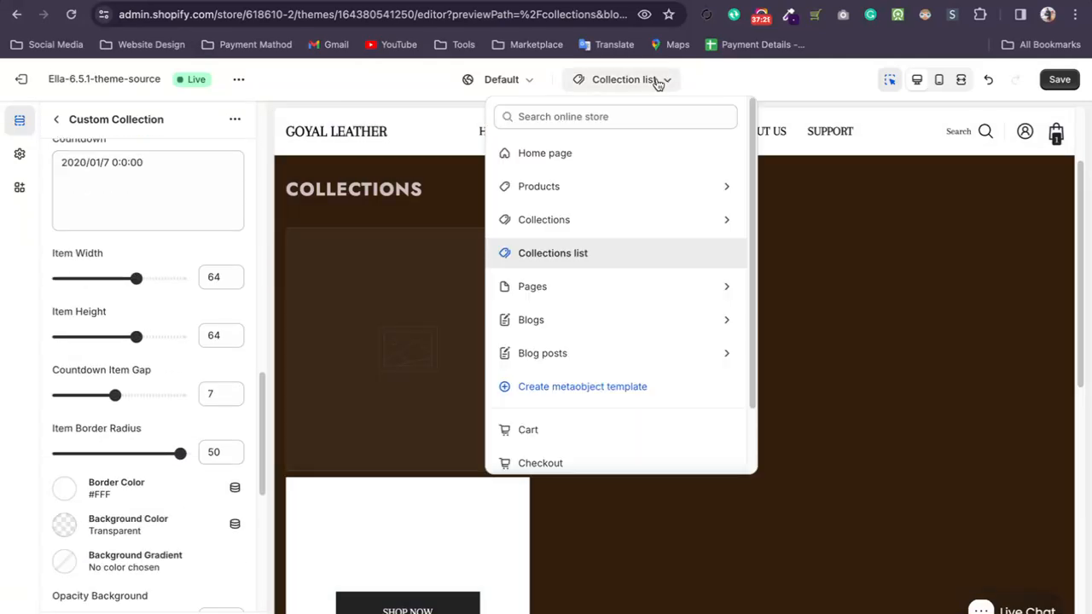
pyautogui.click(570, 162)
pyautogui.scroll(-15, 670, 308)
pyautogui.scroll(-8, 668, 307)
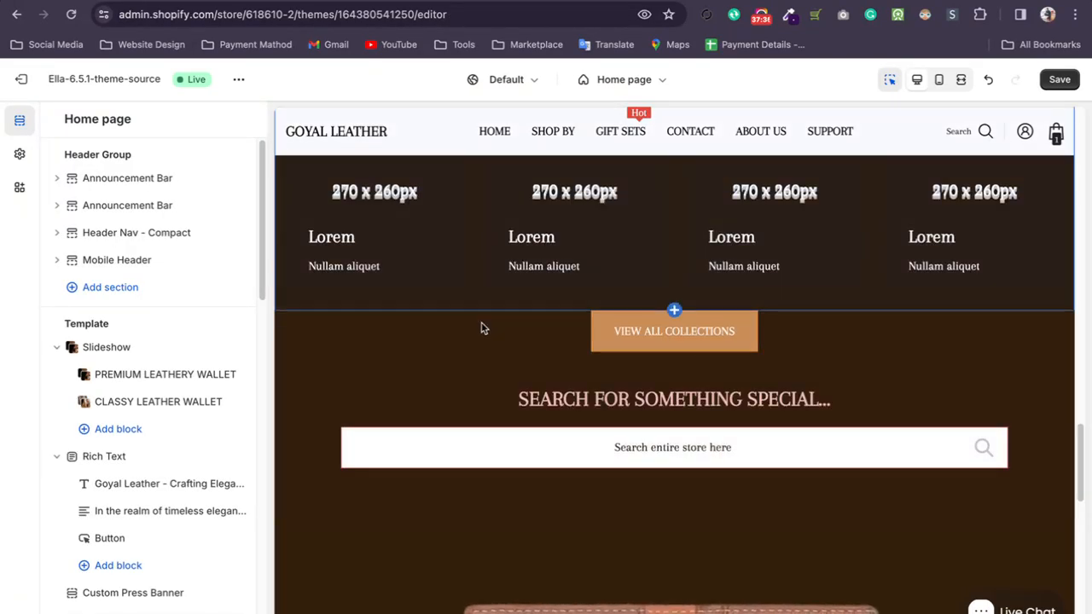
pyautogui.scroll(-3, 480, 320)
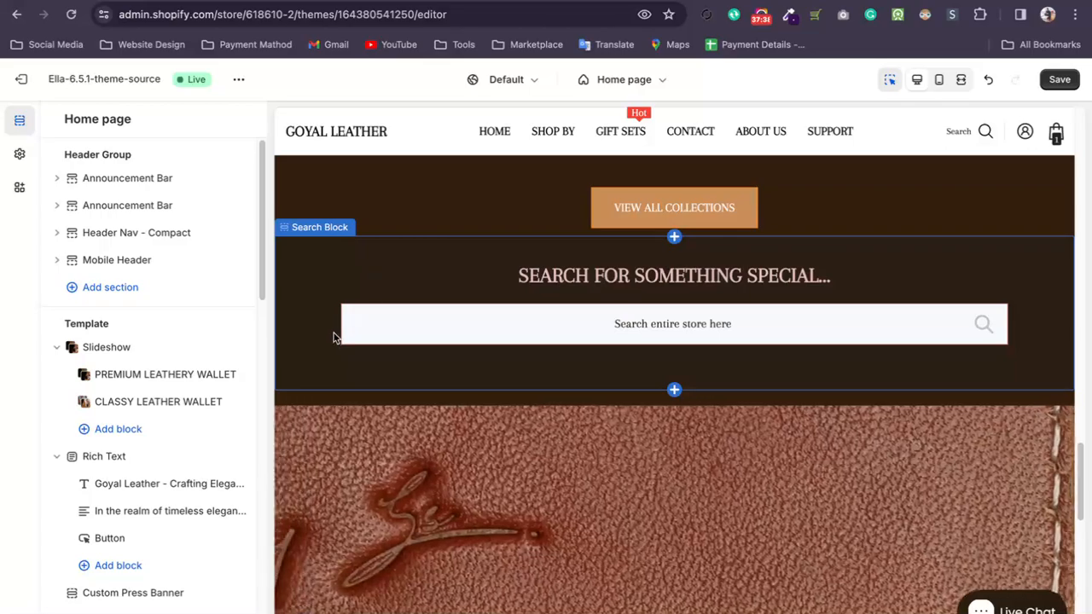
pyautogui.scroll(-4, 424, 287)
pyautogui.scroll(-4, 536, 294)
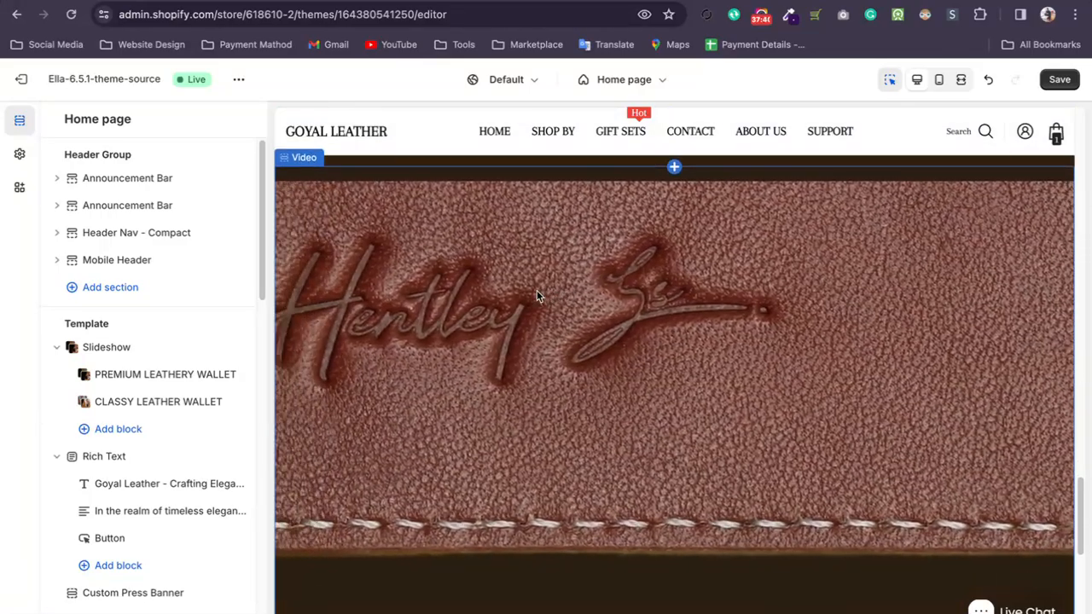
pyautogui.scroll(3, 643, 332)
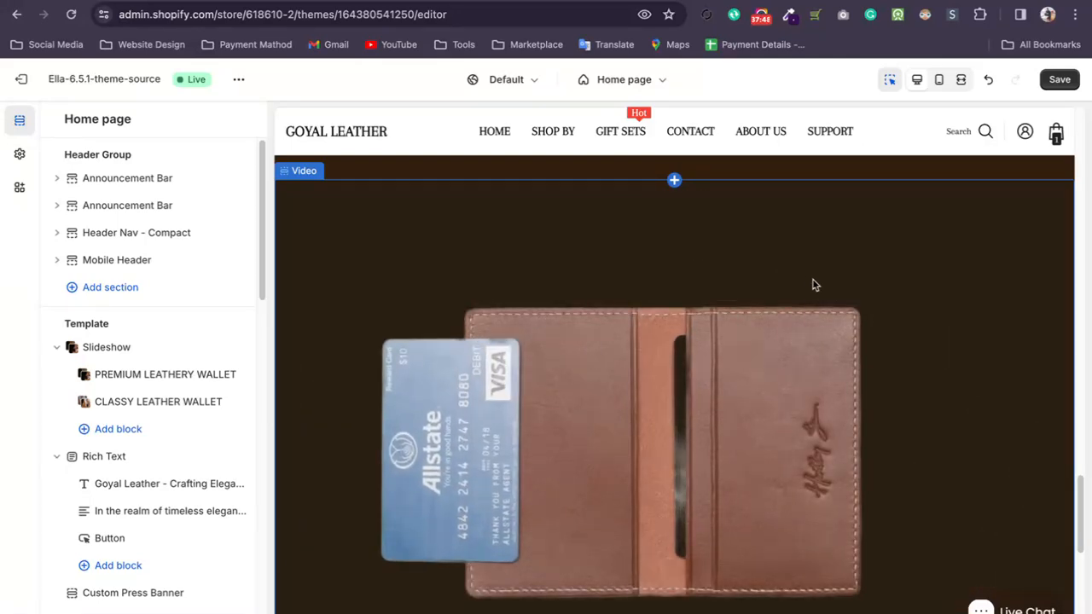
pyautogui.scroll(-2, 814, 285)
pyautogui.scroll(3, 728, 316)
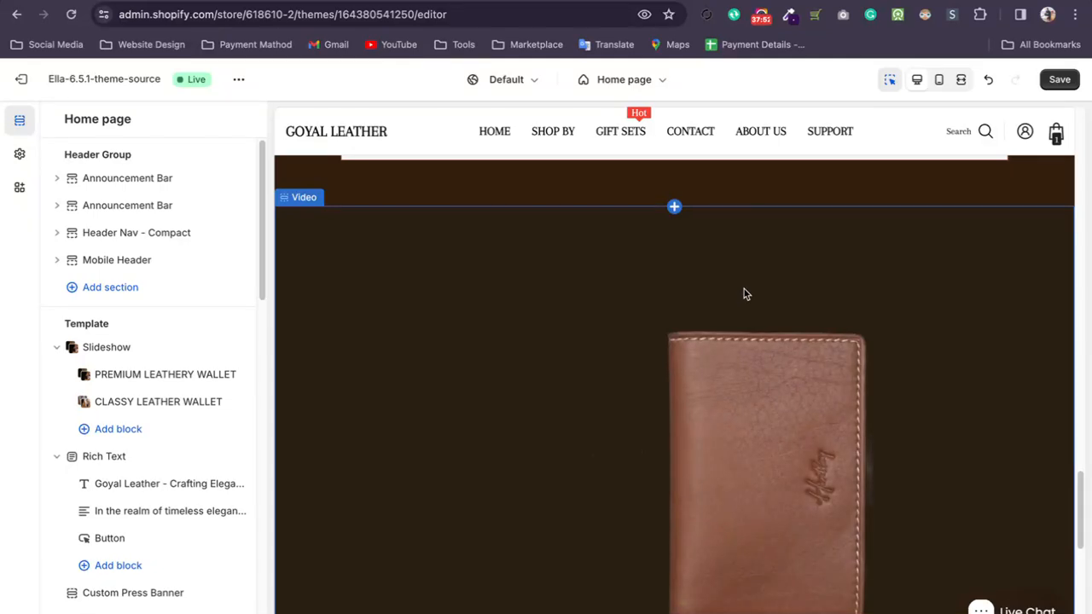
pyautogui.scroll(-1, 539, 304)
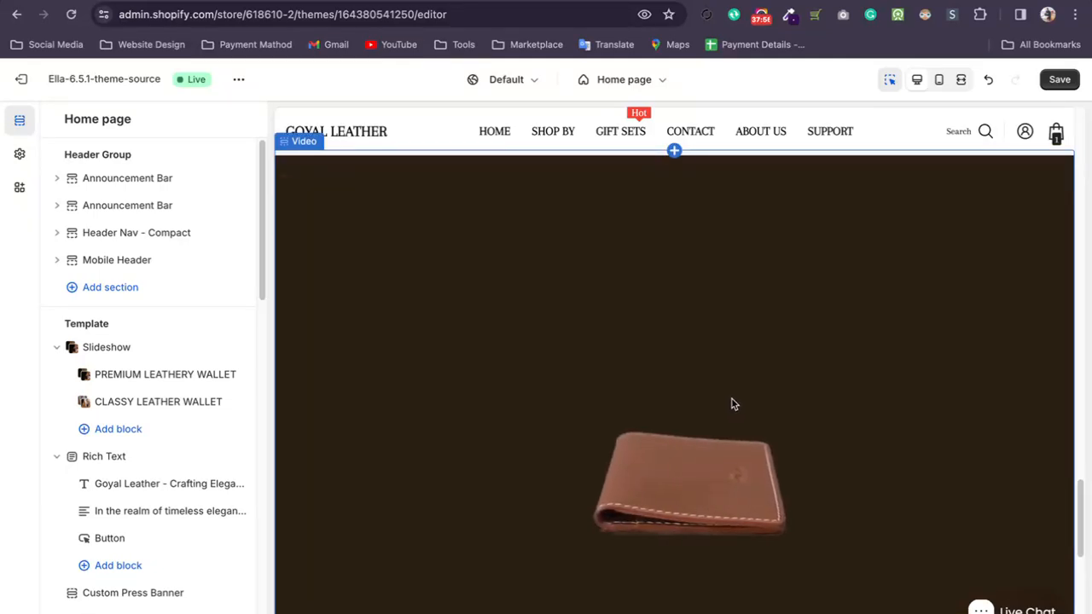
# - Switch to Canva and open the goyal leather video design from the recent designs
pyautogui.click(588, 1)
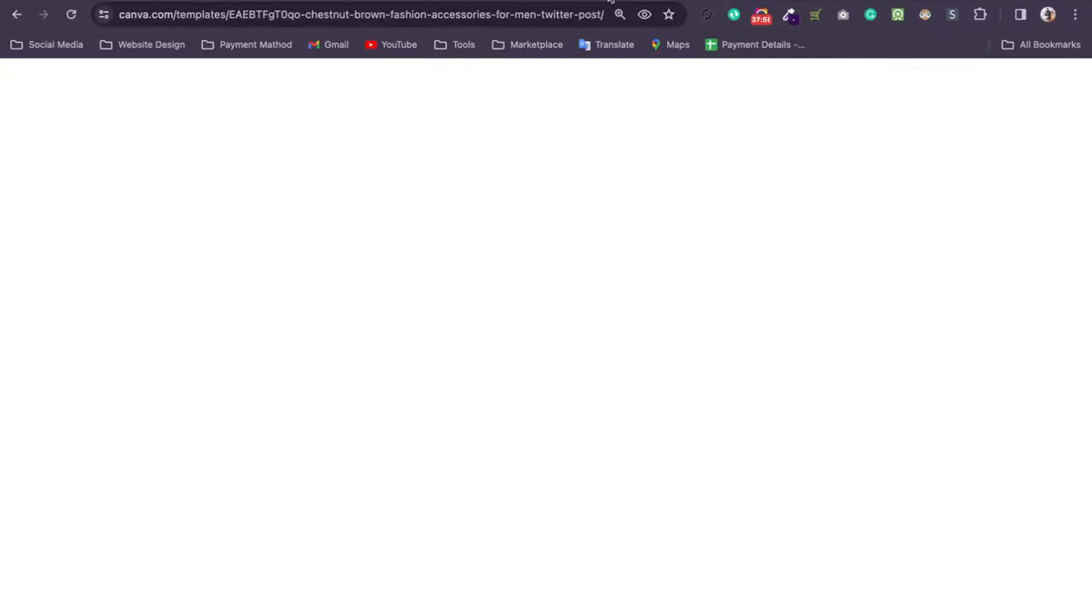
pyautogui.click(1049, 85)
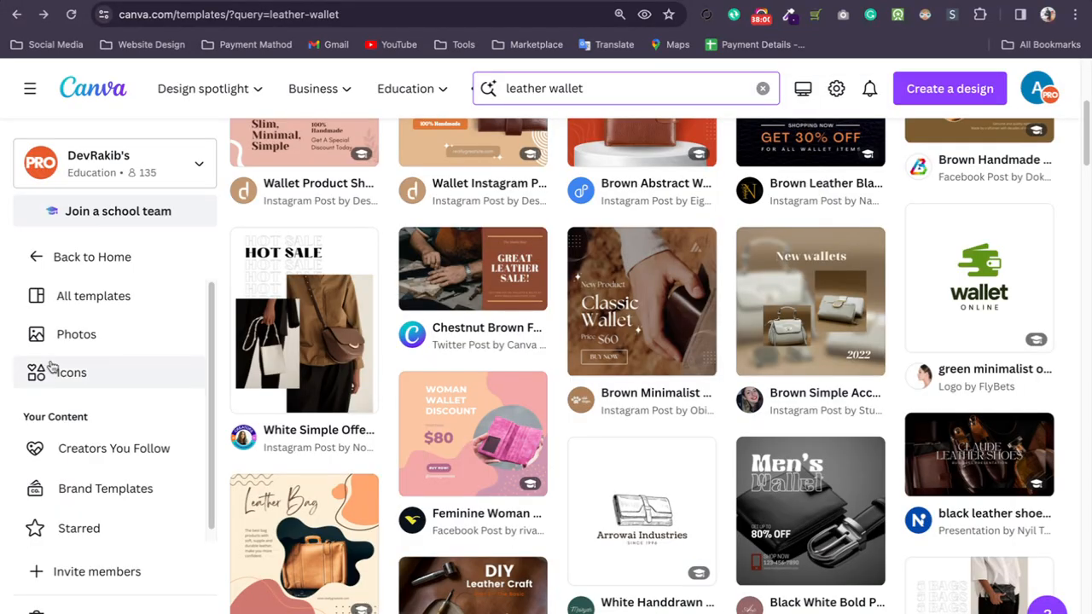
pyautogui.click(51, 252)
pyautogui.scroll(-12, 409, 361)
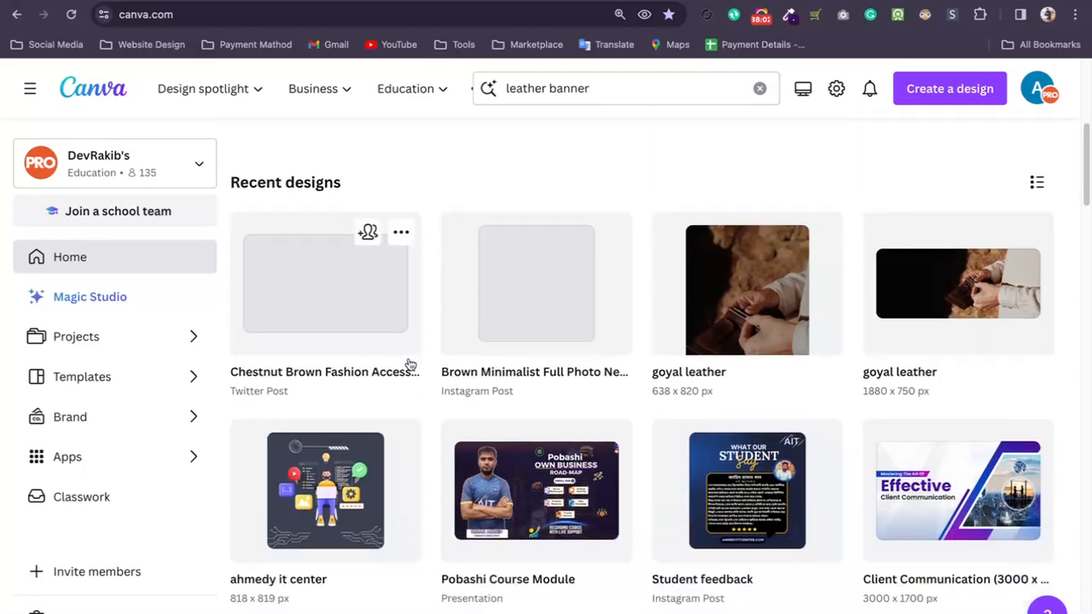
pyautogui.scroll(-10, 422, 386)
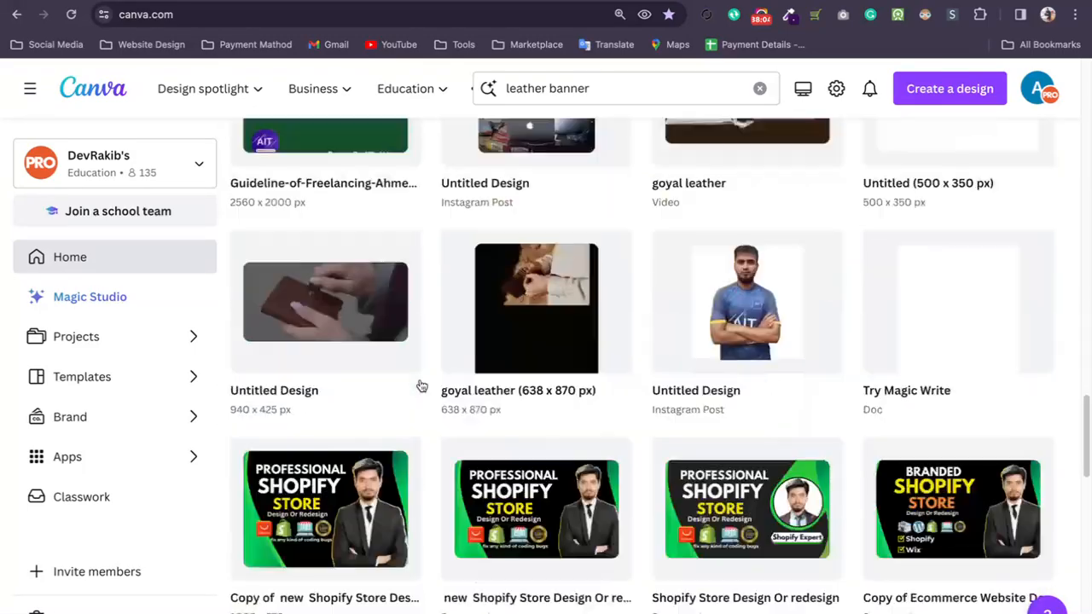
pyautogui.scroll(2, 427, 383)
pyautogui.click(747, 296)
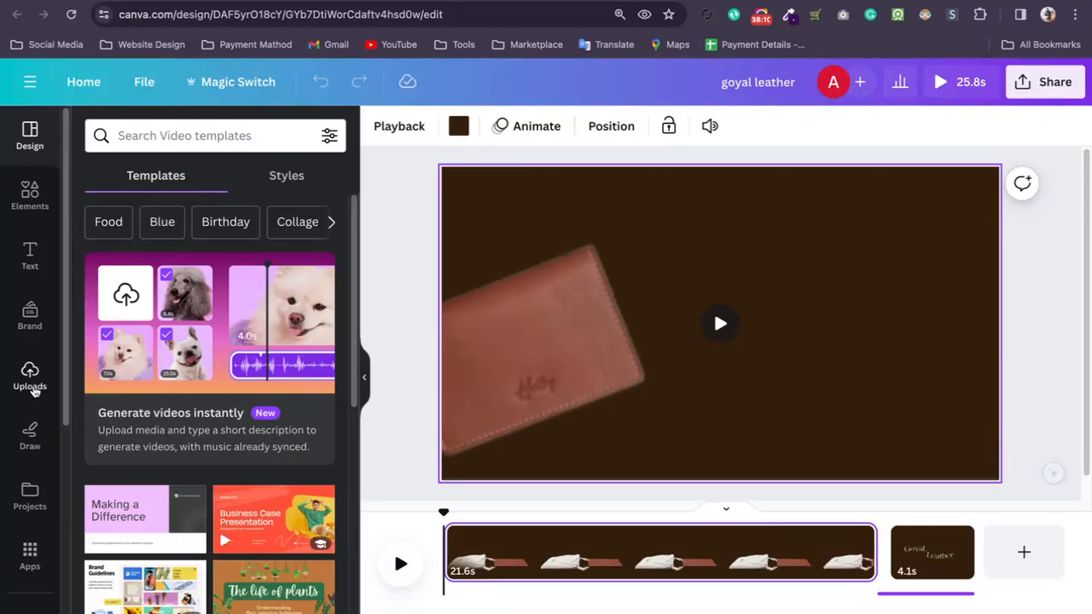
# - Look through the uploaded videos for the source wallet clip
pyautogui.click(31, 376)
pyautogui.click(226, 255)
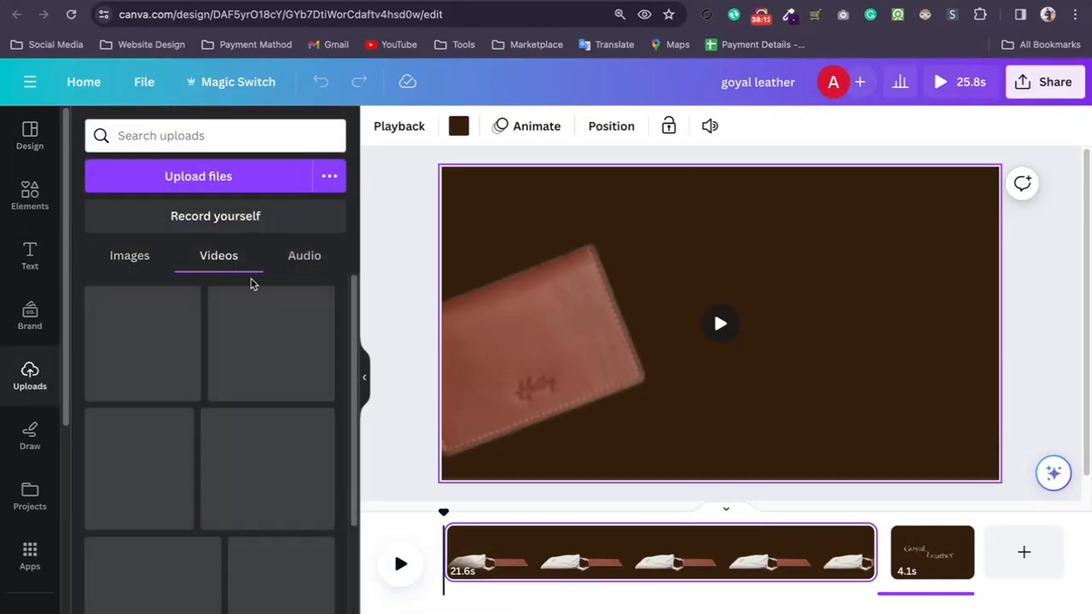
pyautogui.scroll(-1, 293, 396)
pyautogui.scroll(-1, 293, 397)
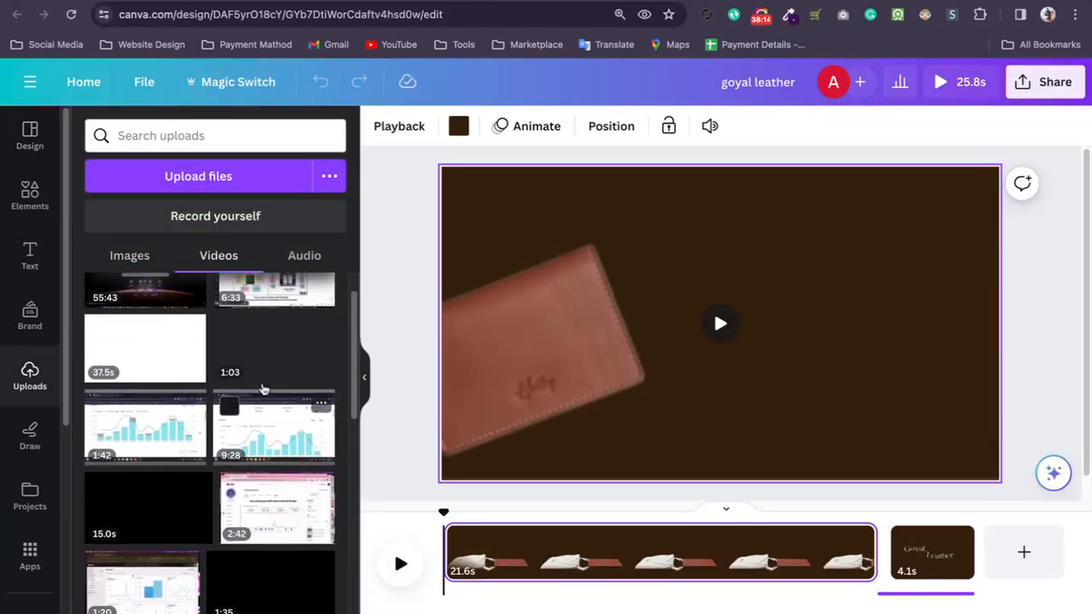
pyautogui.scroll(-4, 253, 368)
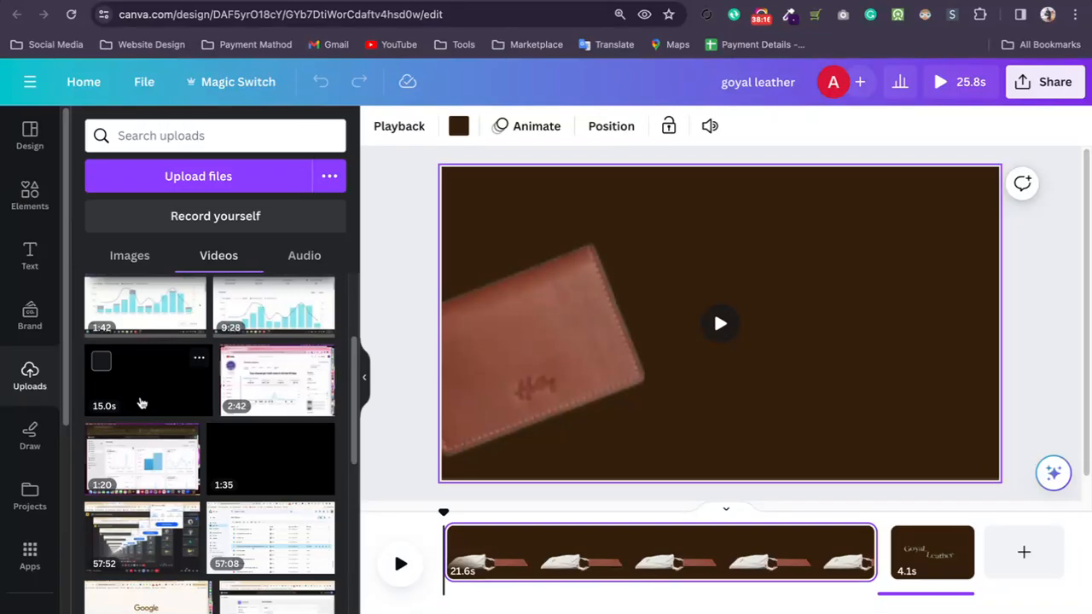
pyautogui.scroll(-10, 205, 386)
pyautogui.scroll(15, 198, 385)
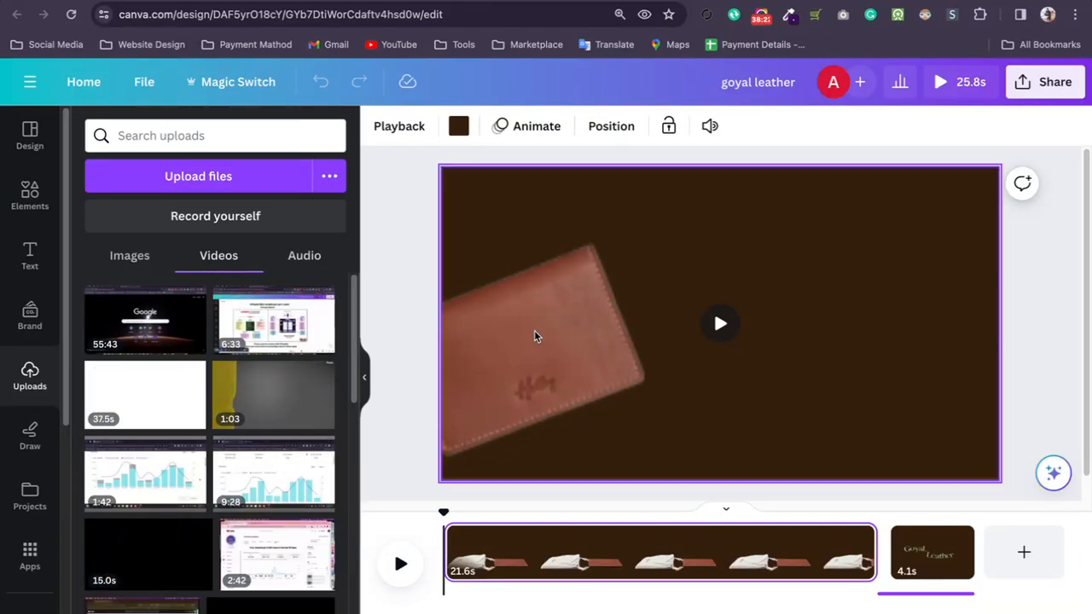
# - Select the wallet clip on the first page and examine its video effects, including Background Remover
pyautogui.click(806, 293)
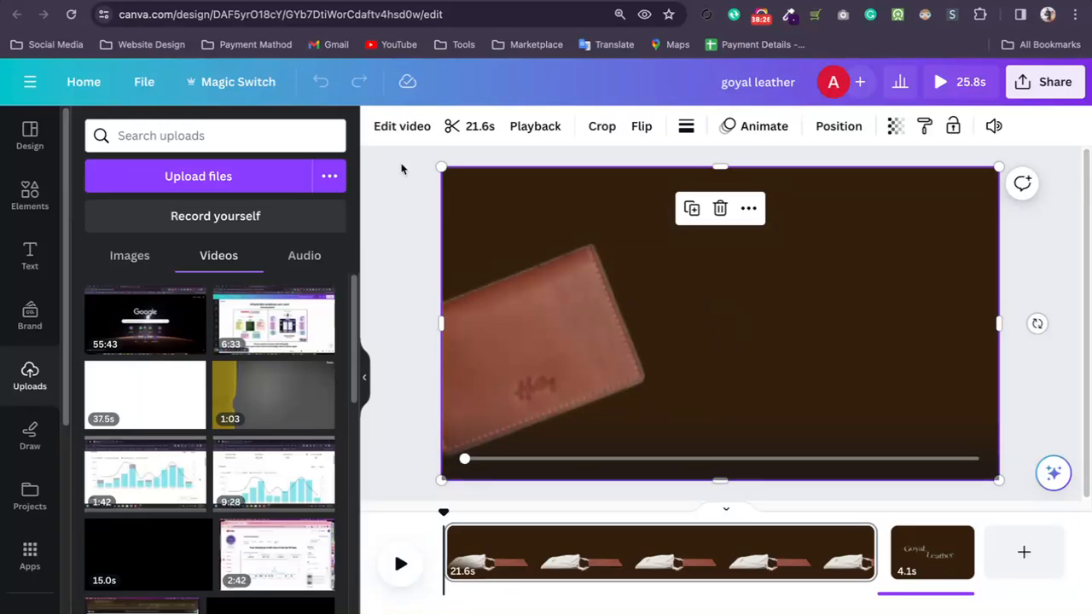
pyautogui.click(383, 126)
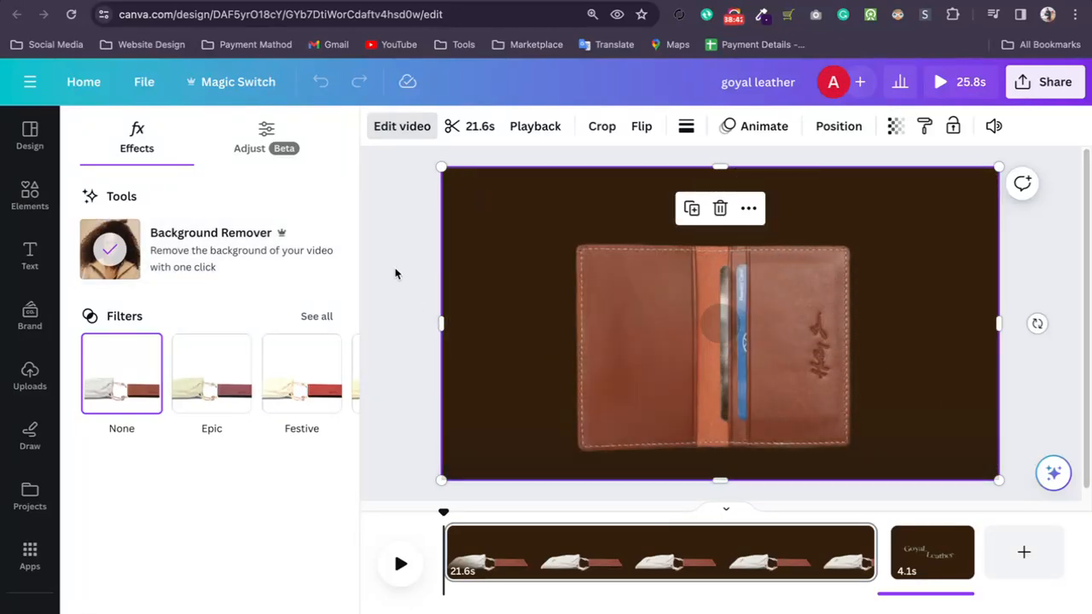
pyautogui.click(396, 271)
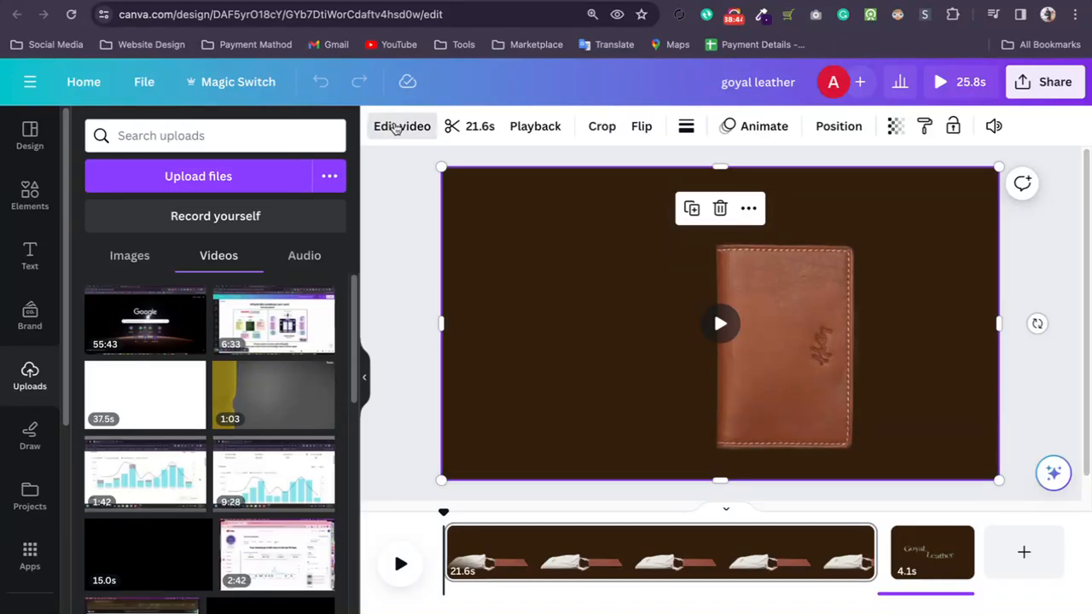
pyautogui.click(396, 128)
pyautogui.click(405, 339)
# - Search the backgrounds for home interior, apply the white wall photo with hanging towels behind the wallet clip, and preview it
pyautogui.scroll(-5, 30, 384)
pyautogui.click(17, 379)
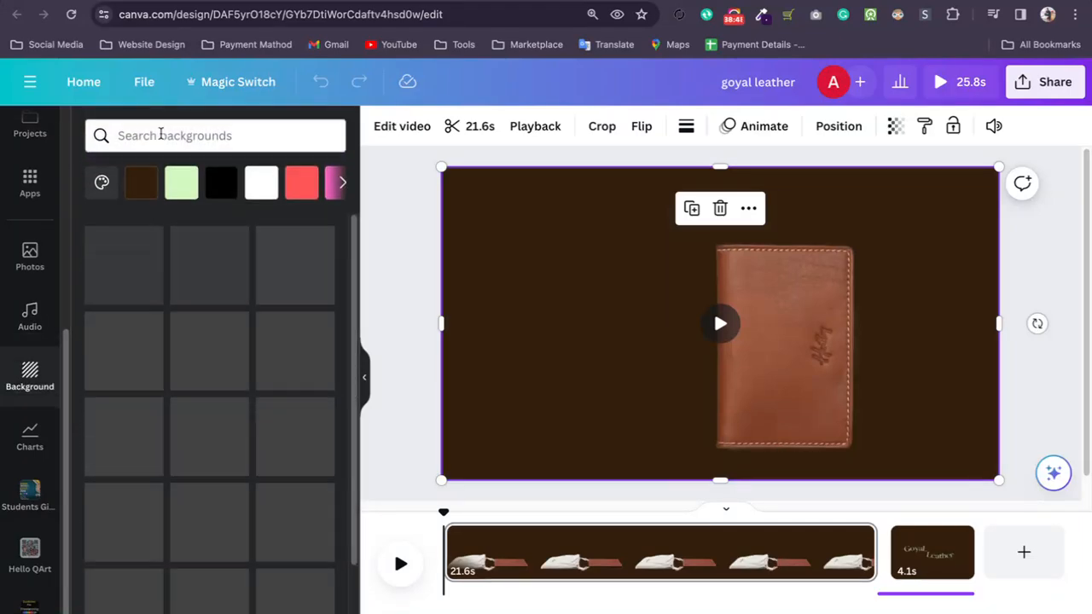
pyautogui.click(161, 134)
pyautogui.write('home')
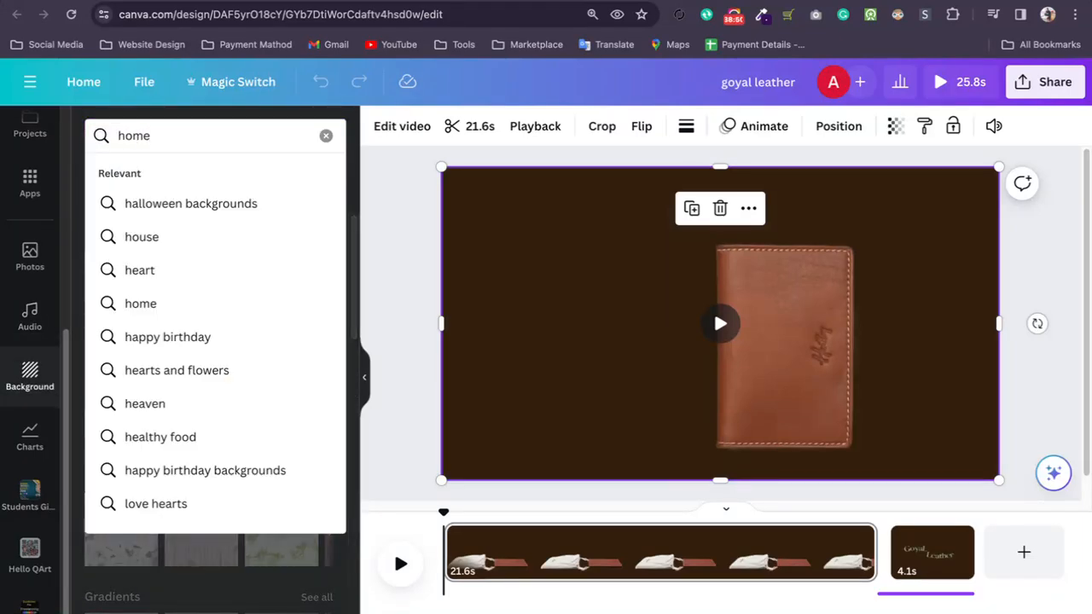
pyautogui.click(167, 239)
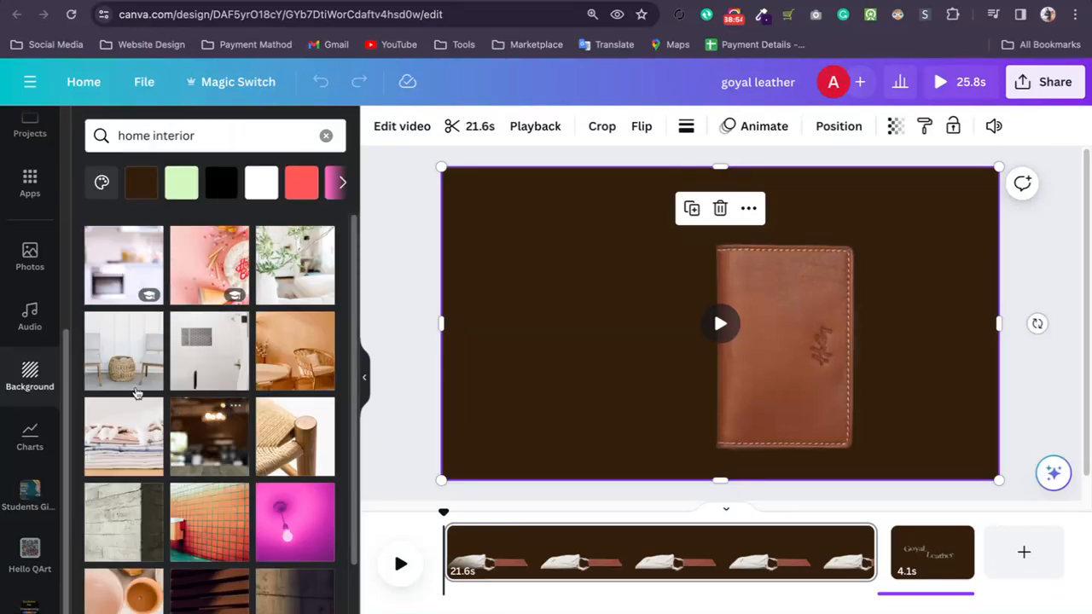
pyautogui.click(223, 364)
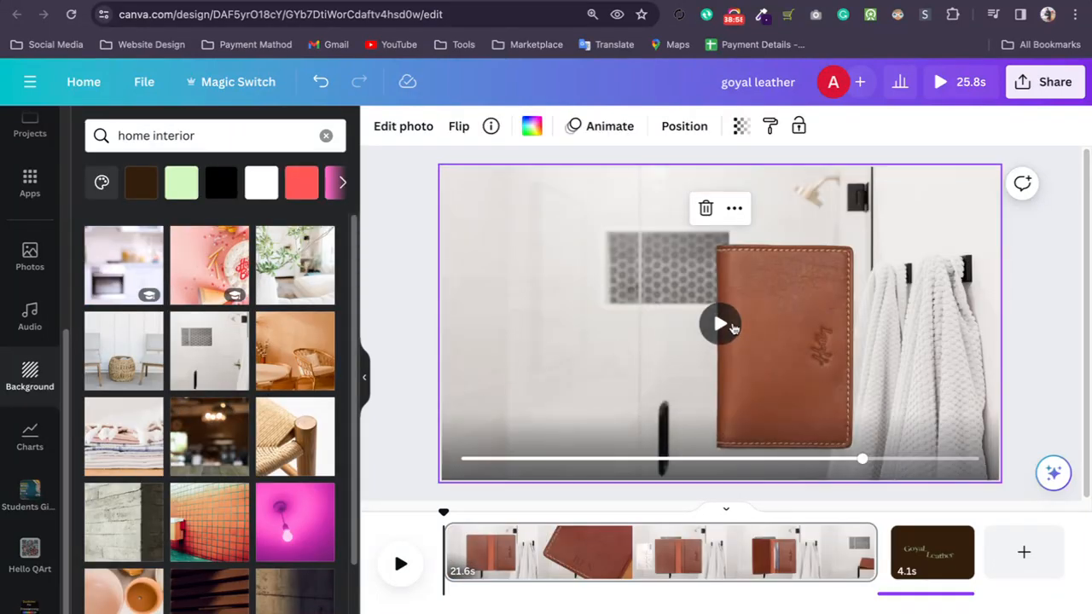
pyautogui.click(479, 465)
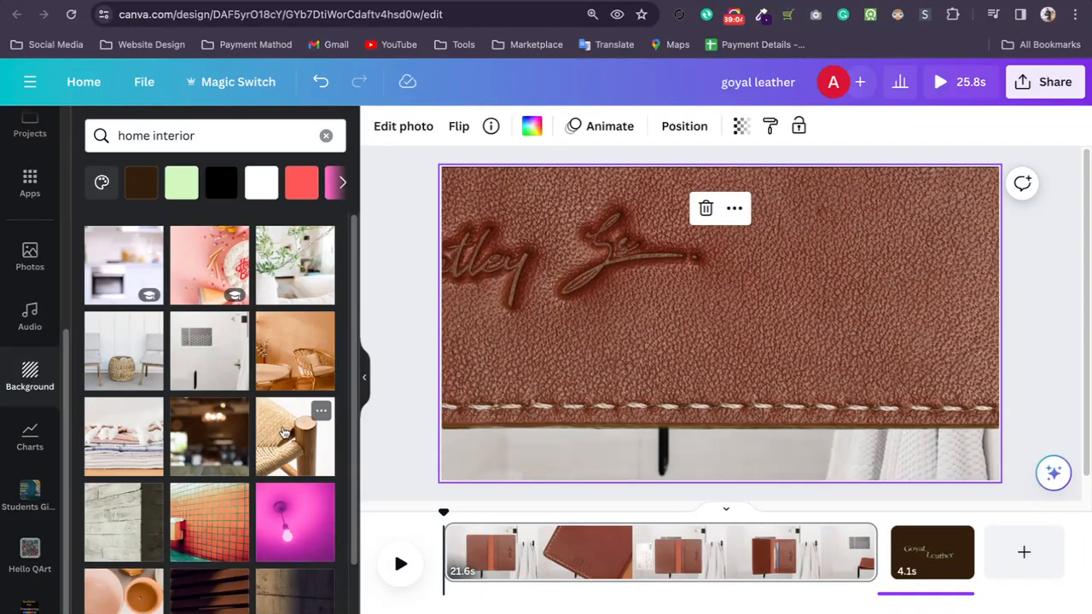
# - Replace the first page's background with the pink brick corner photo and play the video
pyautogui.scroll(-1, 275, 431)
pyautogui.scroll(-3, 275, 431)
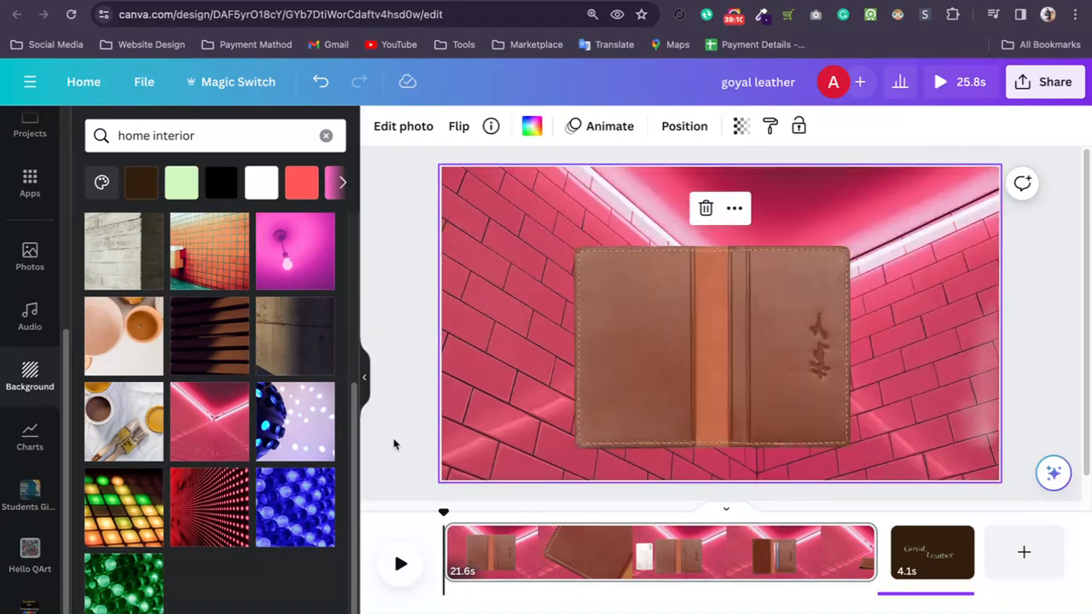
pyautogui.moveTo(715, 316)
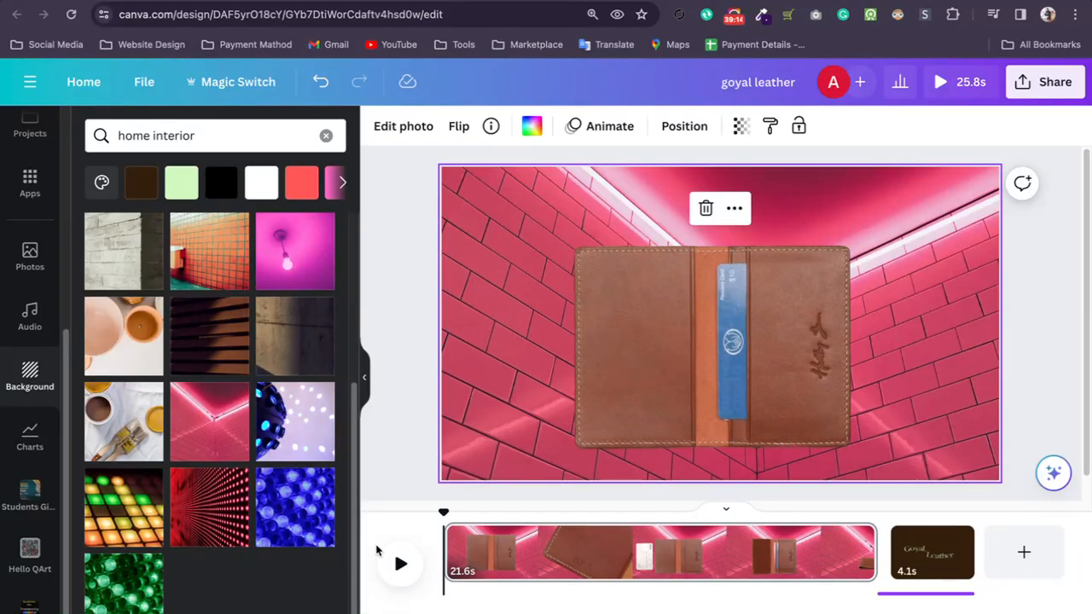
pyautogui.click(403, 566)
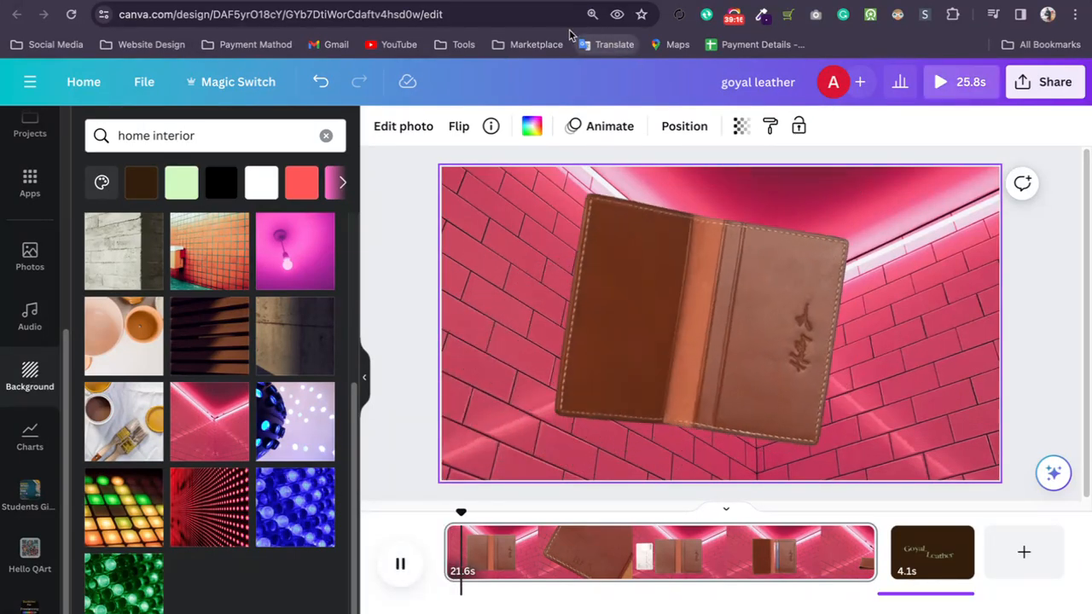
# - Switch back to the Shopify theme editor and examine the Video, Policies Block and Newsletter sections in the home page preview
pyautogui.hotkey('ctrl', 'Tab')
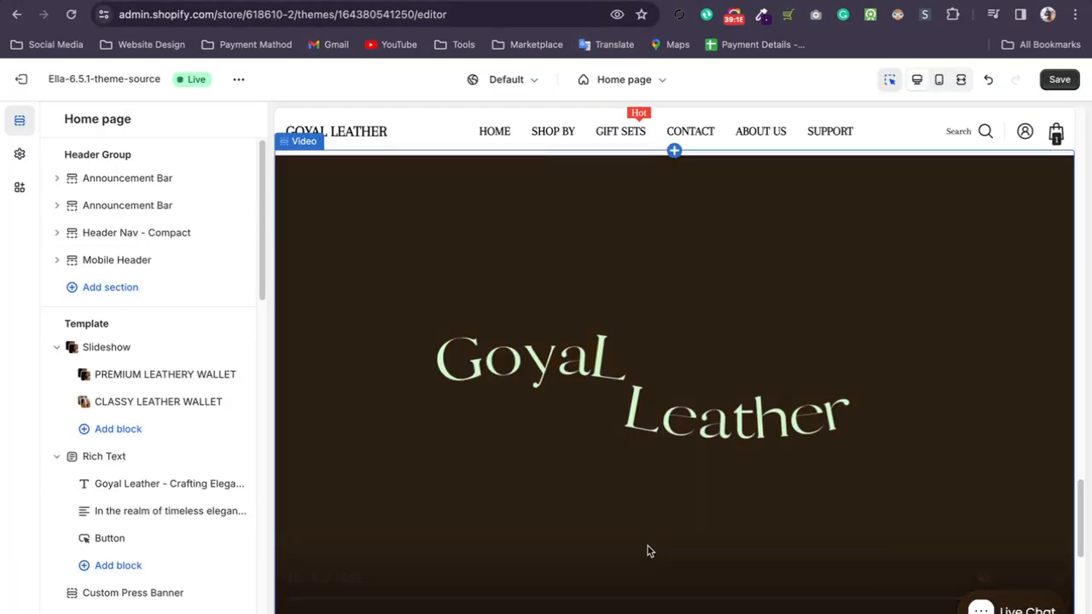
pyautogui.scroll(-4, 640, 529)
pyautogui.scroll(4, 616, 426)
pyautogui.scroll(-6, 616, 419)
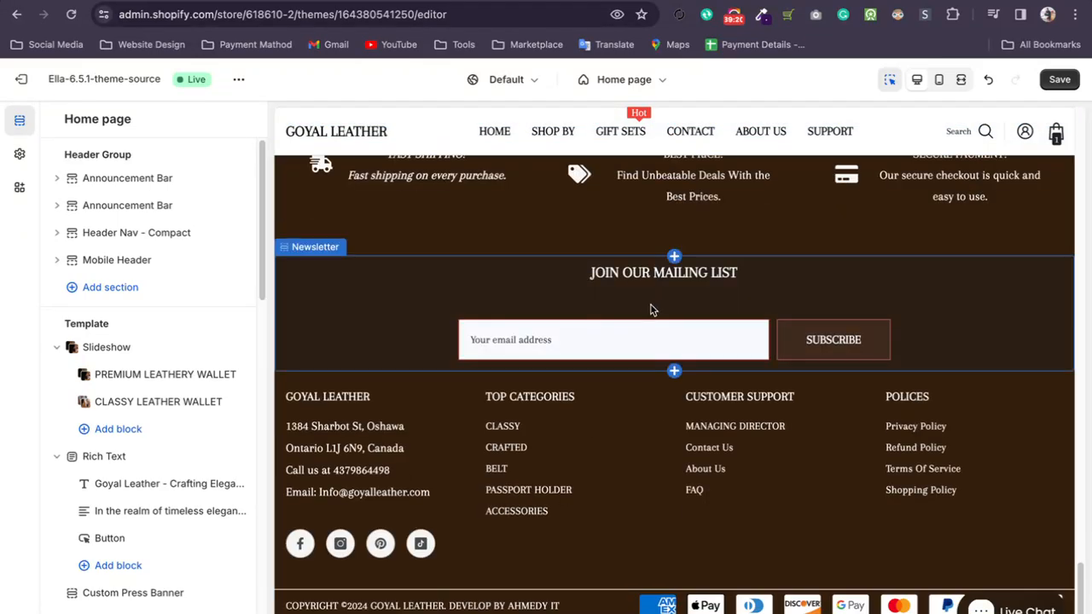
pyautogui.scroll(2, 646, 313)
pyautogui.click(498, 283)
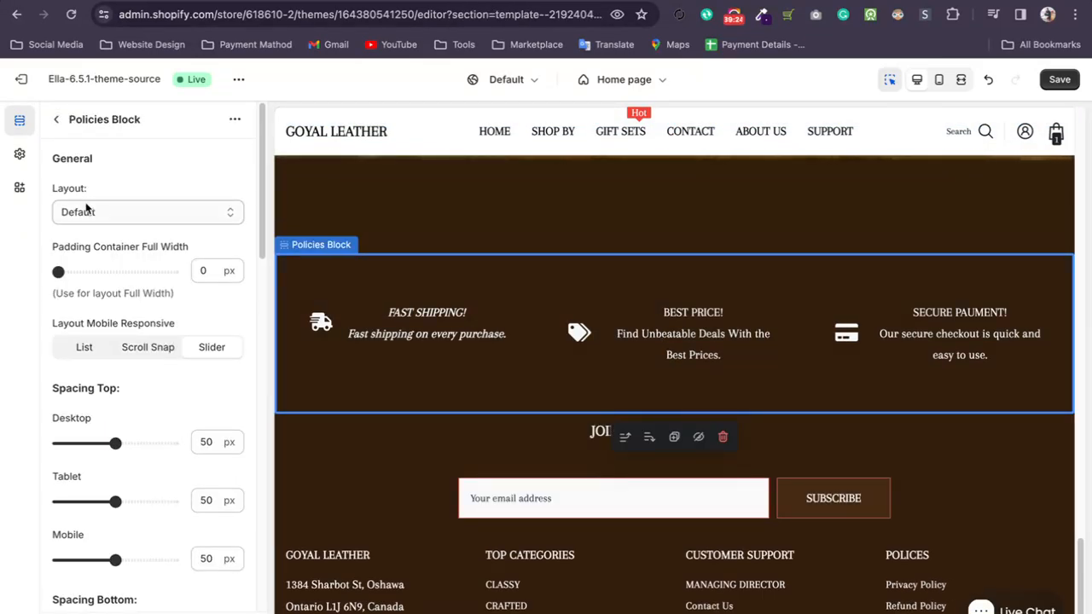
pyautogui.click(56, 120)
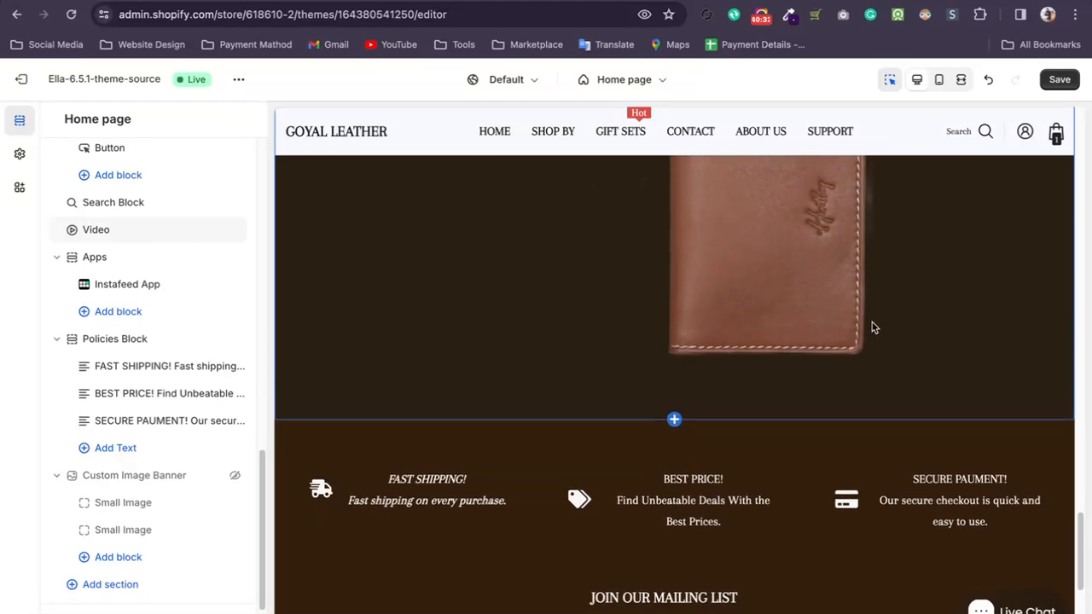
# - Review the Policies Block and its FAST SHIPPING! text item, including the icon SVG code, icon size, title font and link settings
pyautogui.scroll(-3, 478, 420)
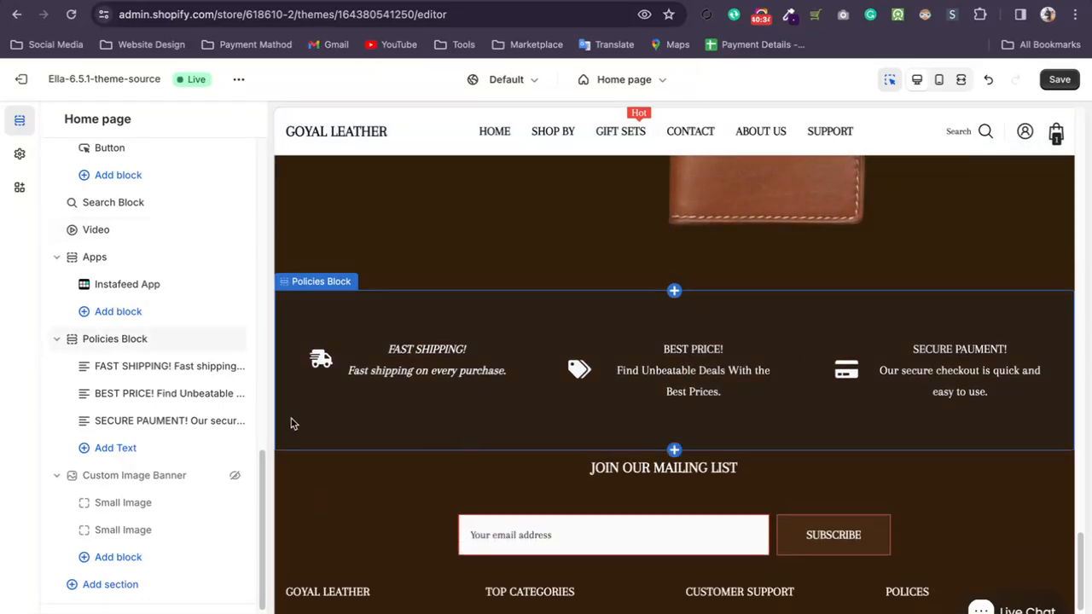
pyautogui.click(116, 340)
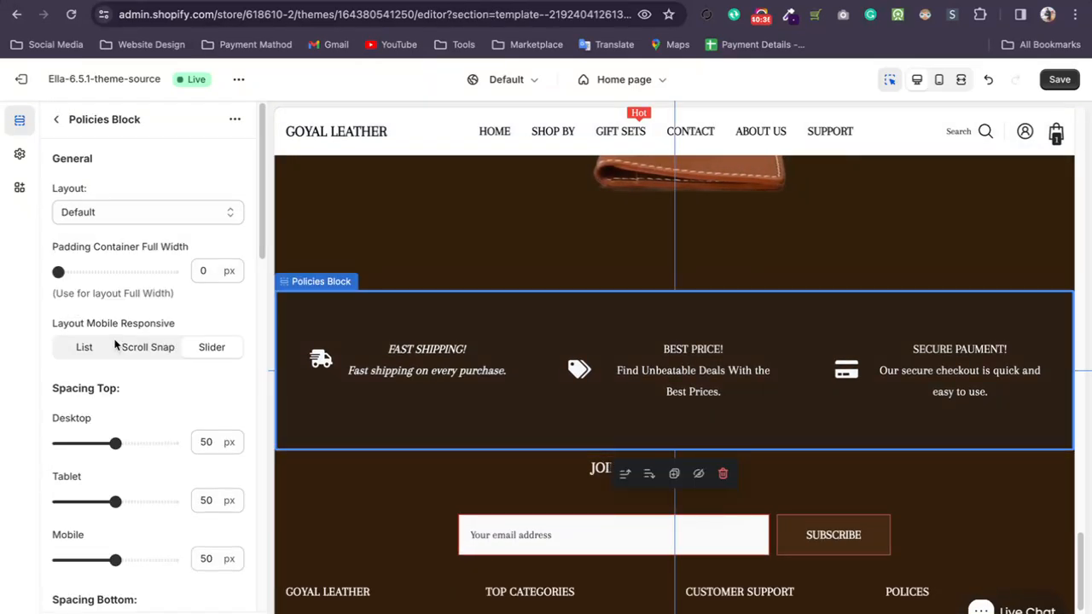
pyautogui.click(56, 120)
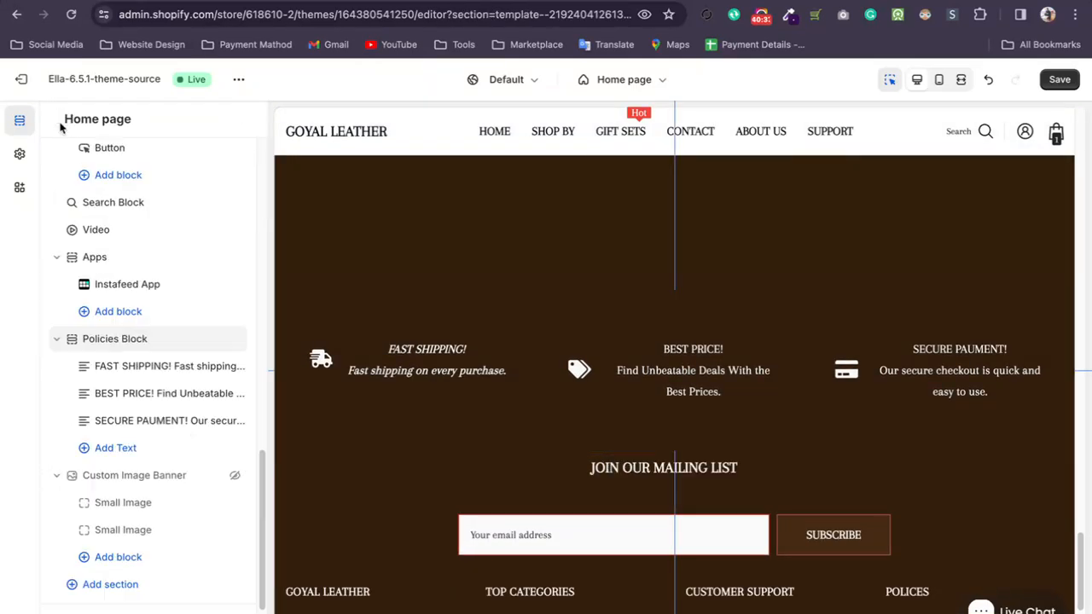
pyautogui.click(145, 371)
pyautogui.scroll(-2, 132, 416)
pyautogui.scroll(-2, 48, 363)
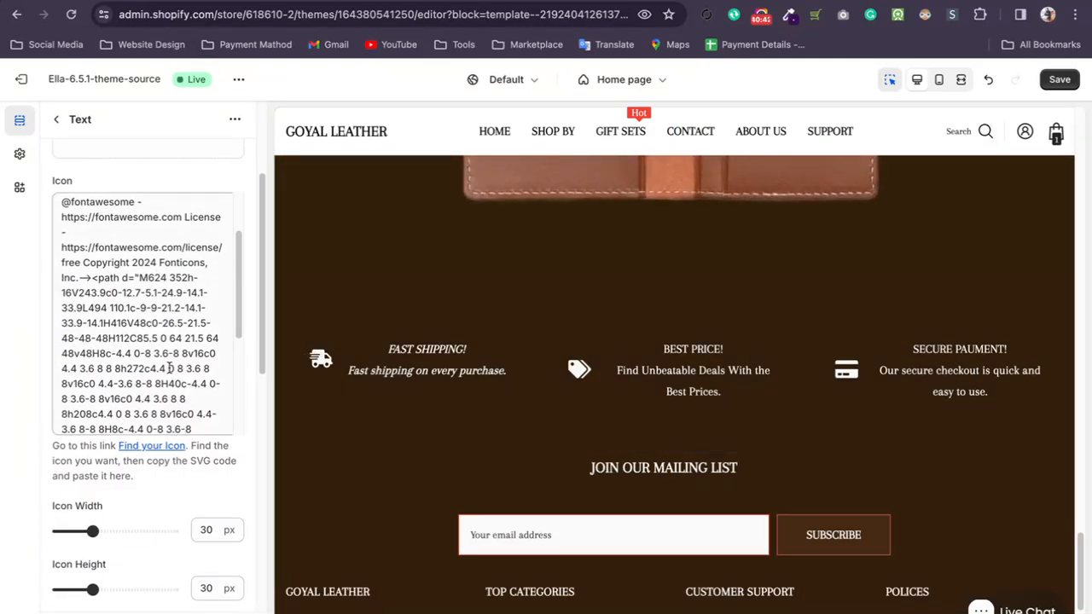
pyautogui.scroll(2, 132, 286)
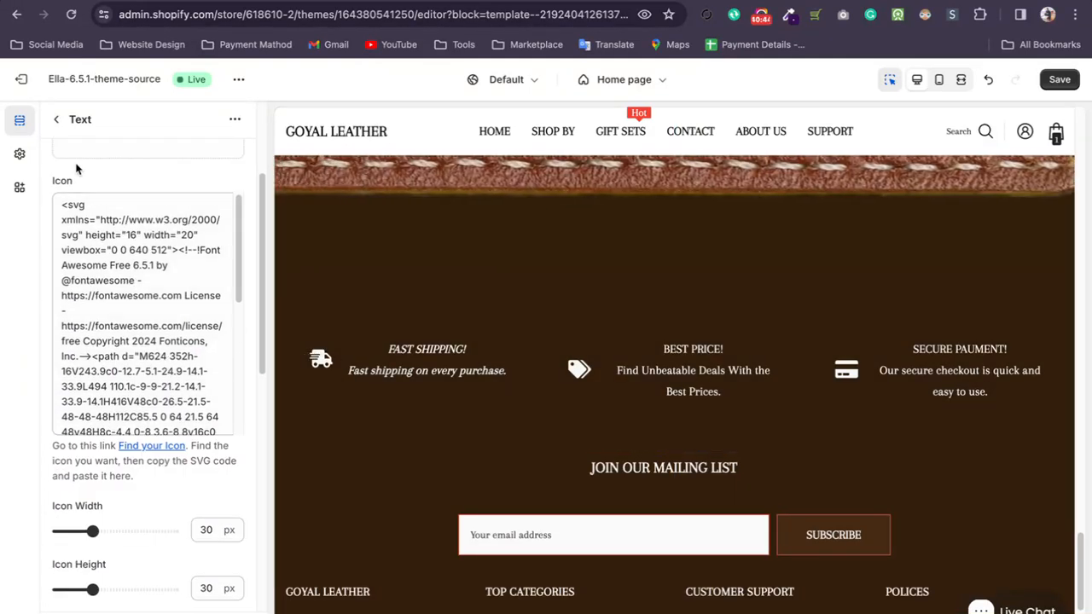
pyautogui.scroll(-5, 46, 435)
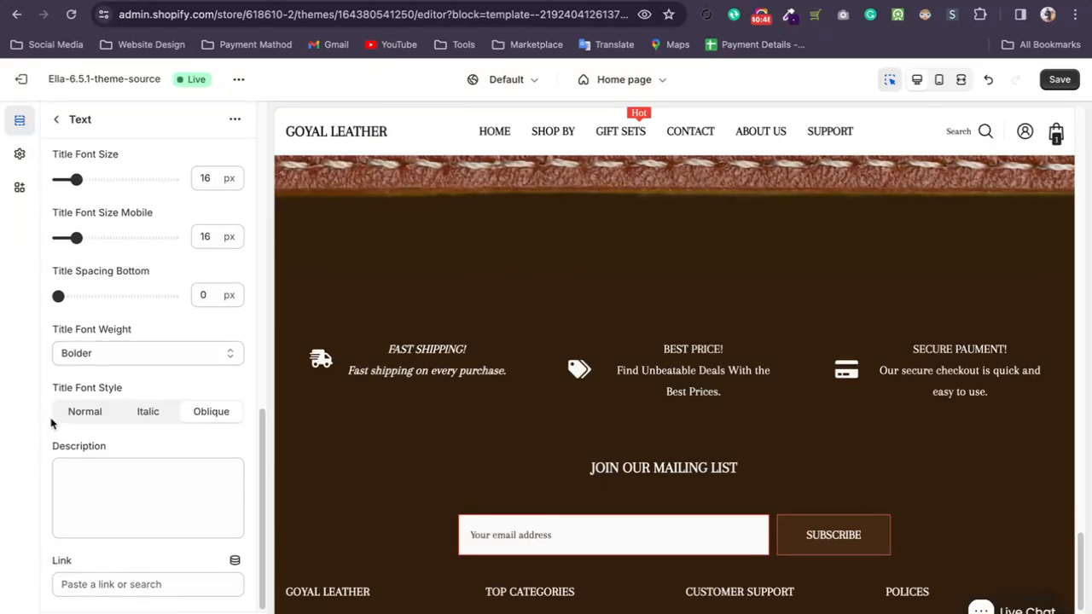
pyautogui.click(56, 119)
# - Look through the Policies Block's section settings down to its item spacing, border radius and colors
pyautogui.click(103, 339)
pyautogui.scroll(-10, 102, 383)
pyautogui.scroll(-5, 88, 341)
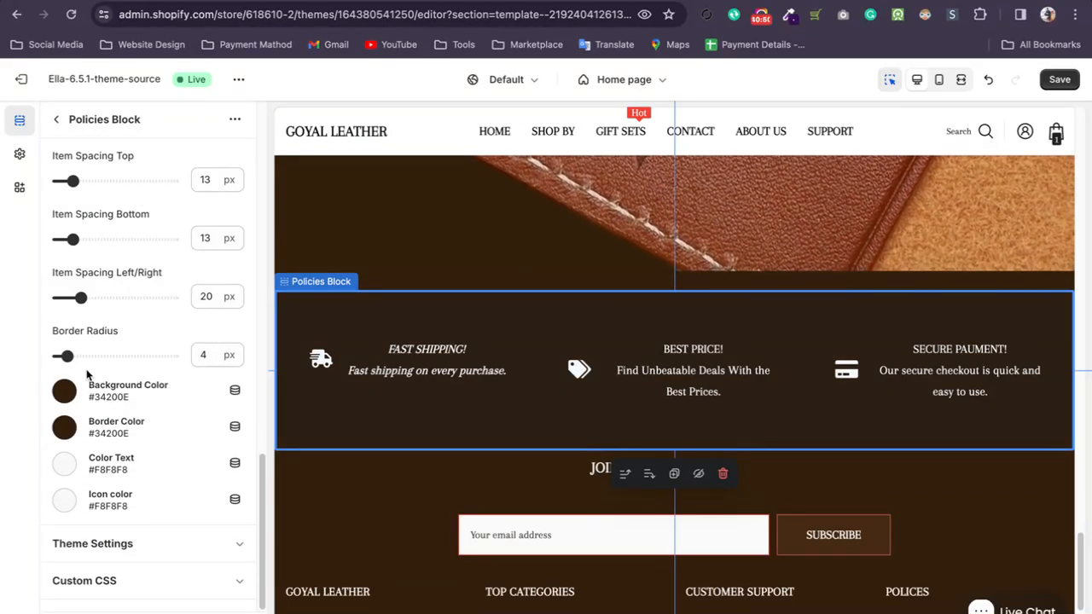
pyautogui.scroll(15, 80, 396)
pyautogui.click(56, 118)
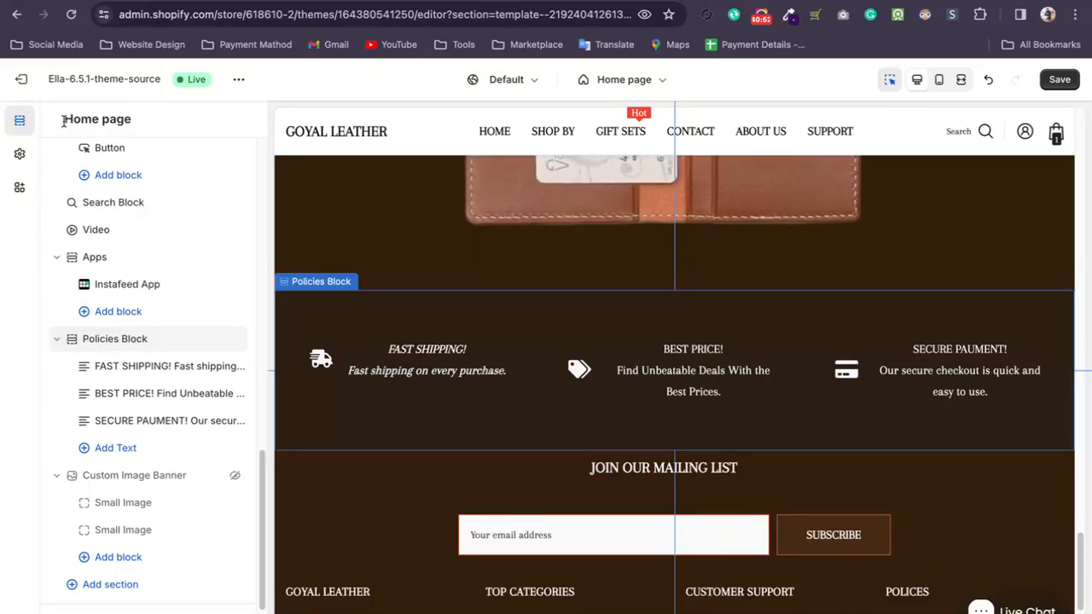
# - Recheck the FAST SHIPPING! item's text-or-image icon choice and its title settings, and return to the section list
pyautogui.click(126, 369)
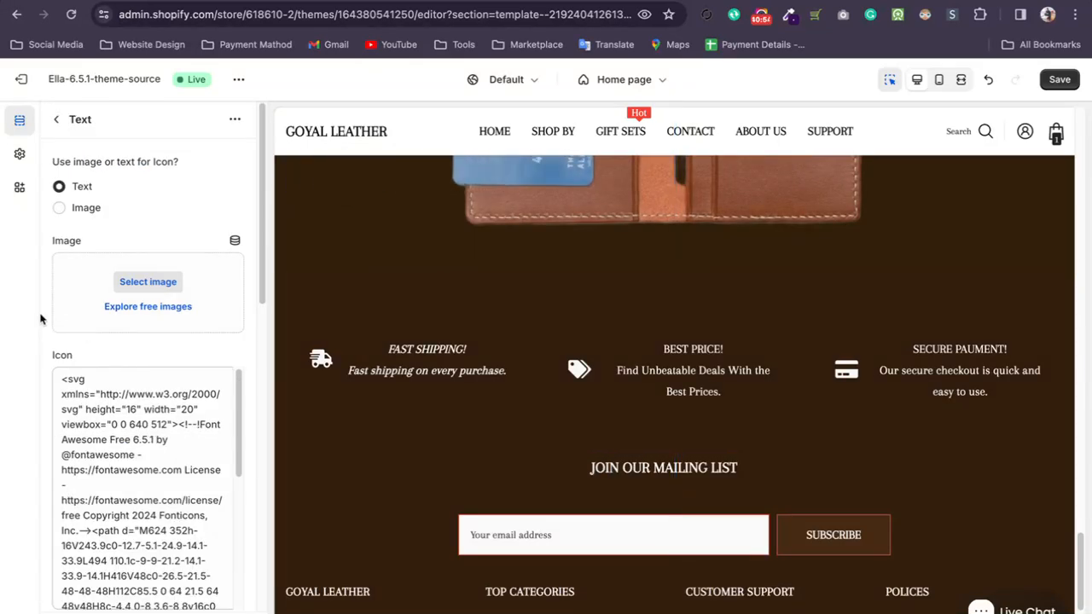
pyautogui.scroll(-10, 43, 322)
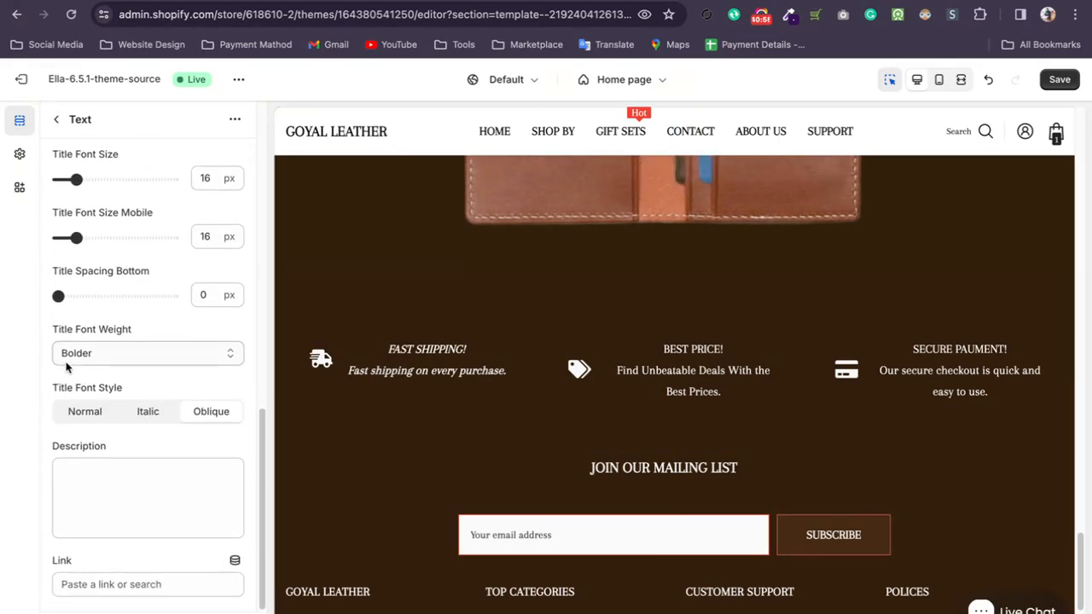
pyautogui.scroll(15, 66, 361)
pyautogui.click(62, 120)
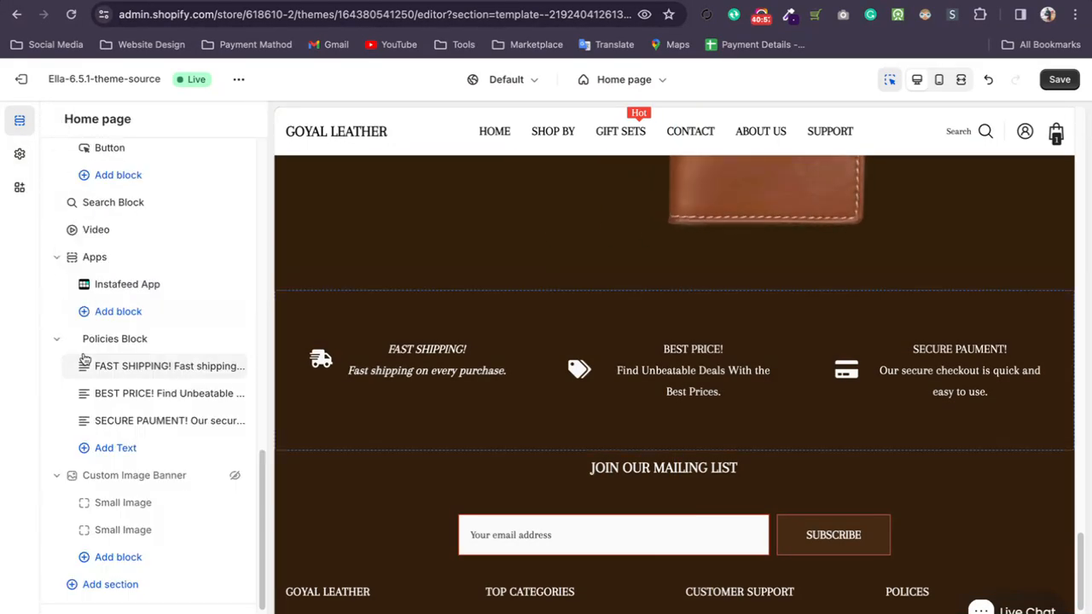
# - Try black (#000000) as the icon color of the Policies Block section
pyautogui.click(128, 339)
pyautogui.scroll(-8, 158, 320)
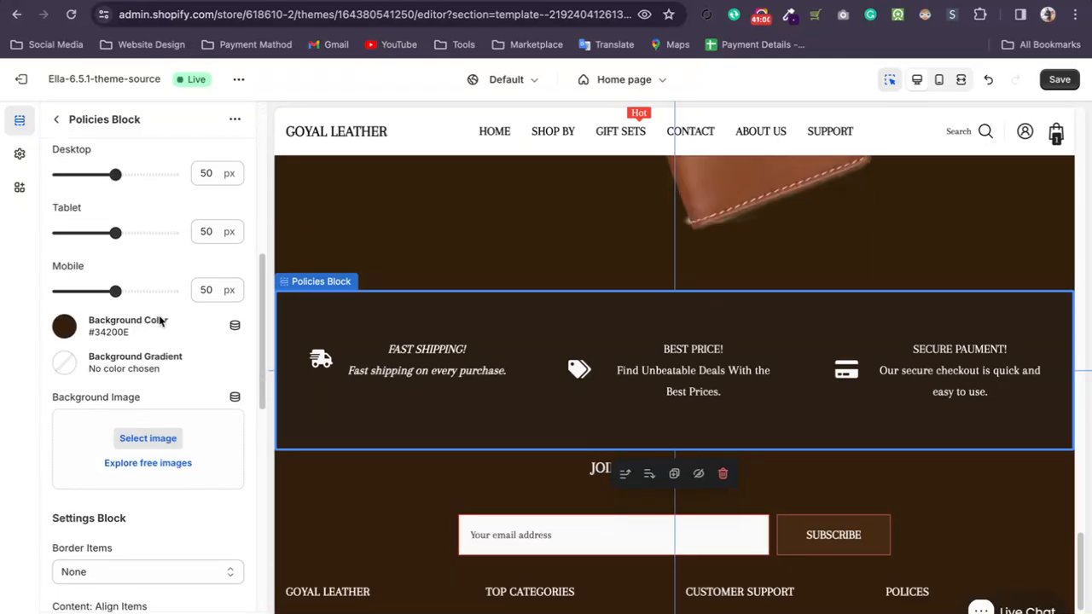
pyautogui.scroll(-5, 146, 370)
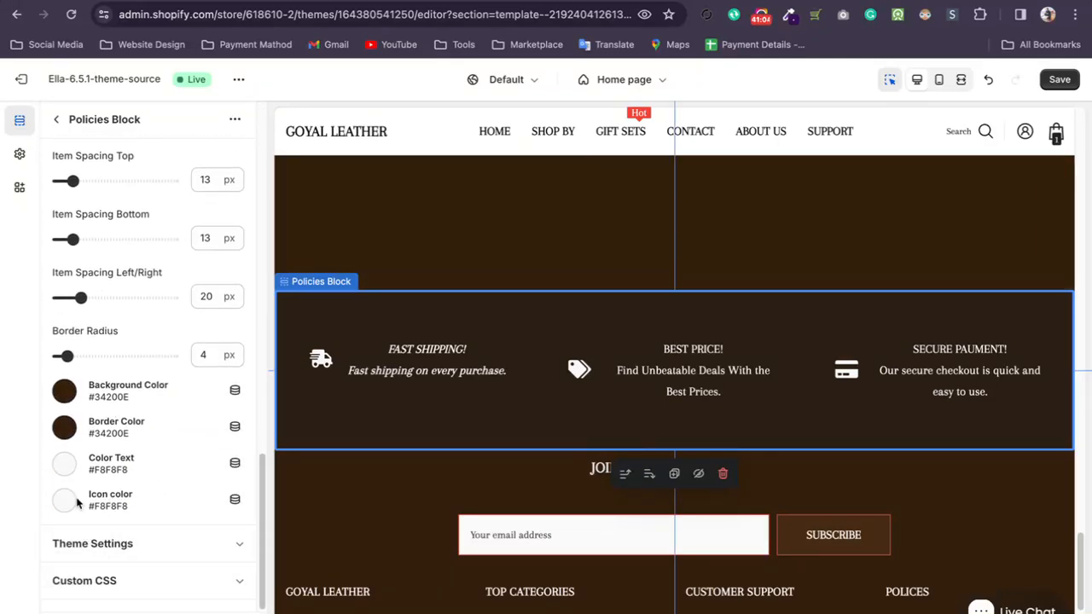
pyautogui.click(70, 501)
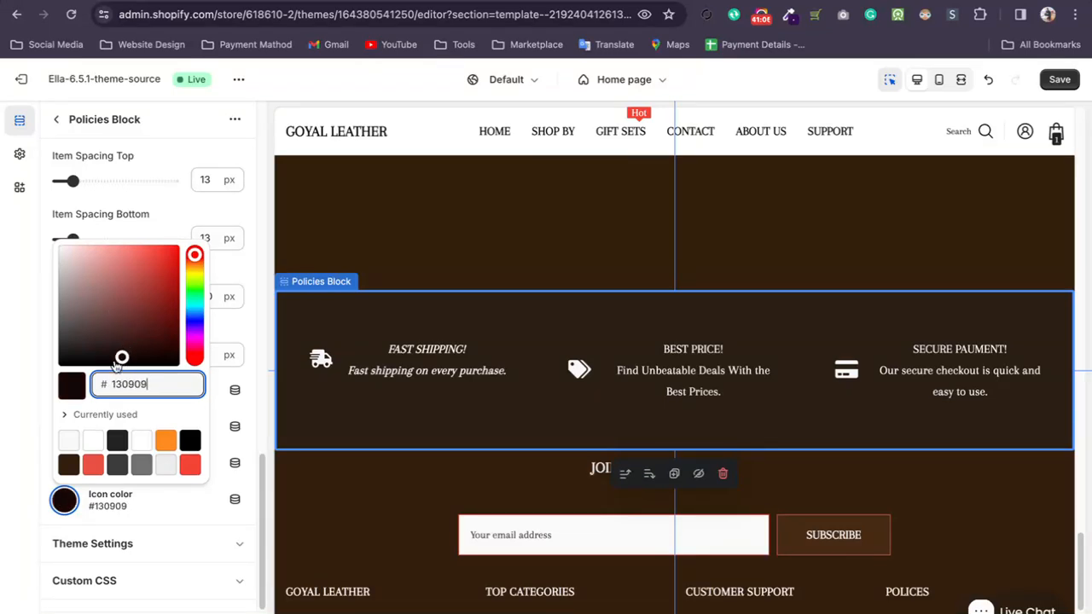
pyautogui.moveTo(116, 366); pyautogui.dragTo(49, 390)
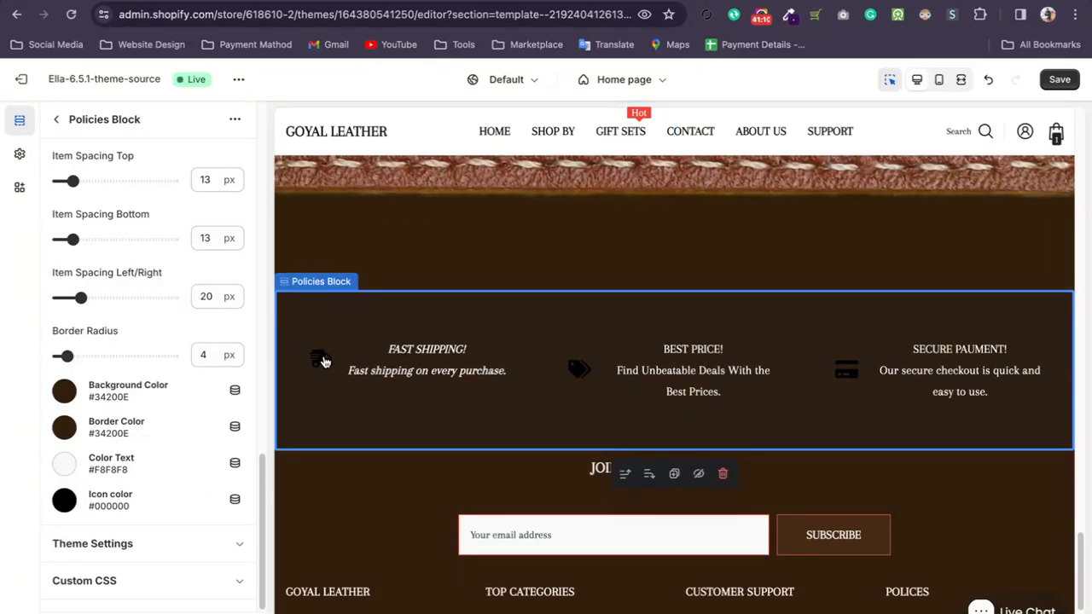
# - Try white (#FFFFFF) as the icon color of the Policies Block section
pyautogui.click(64, 500)
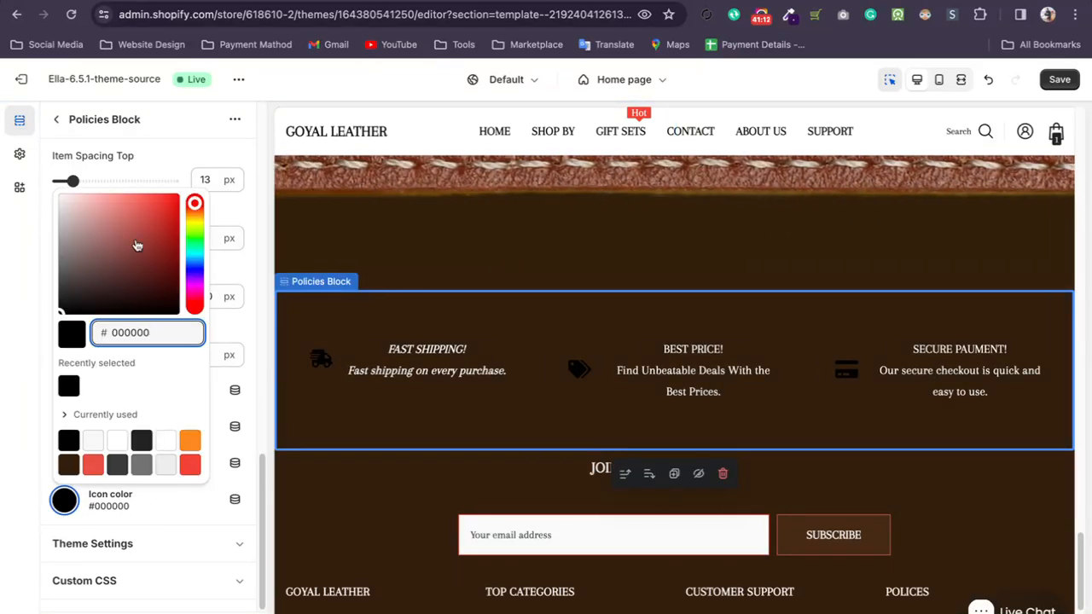
pyautogui.write('FAFAFA')
pyautogui.click(44, 193)
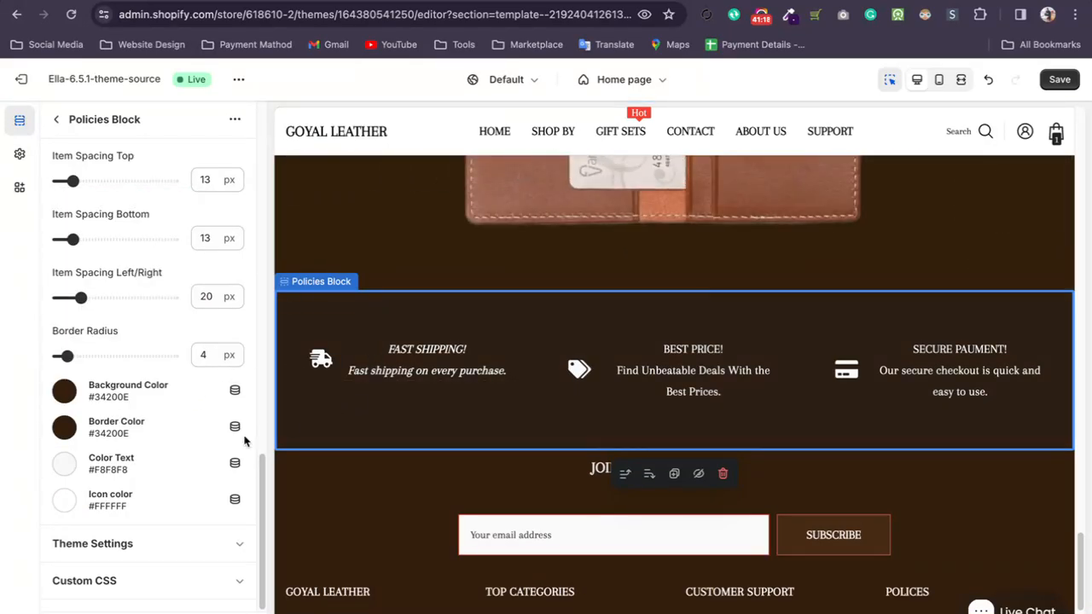
# - Set the Policies Block's icon color to #FFEFEF and return to the section list
pyautogui.click(64, 503)
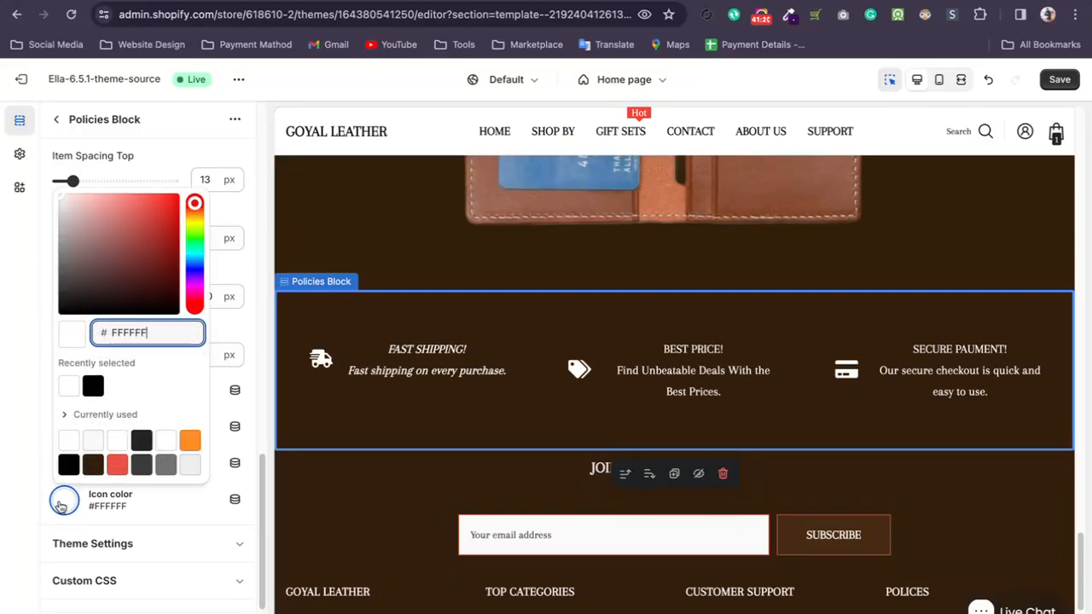
pyautogui.click(69, 256)
pyautogui.moveTo(63, 287); pyautogui.dragTo(66, 176)
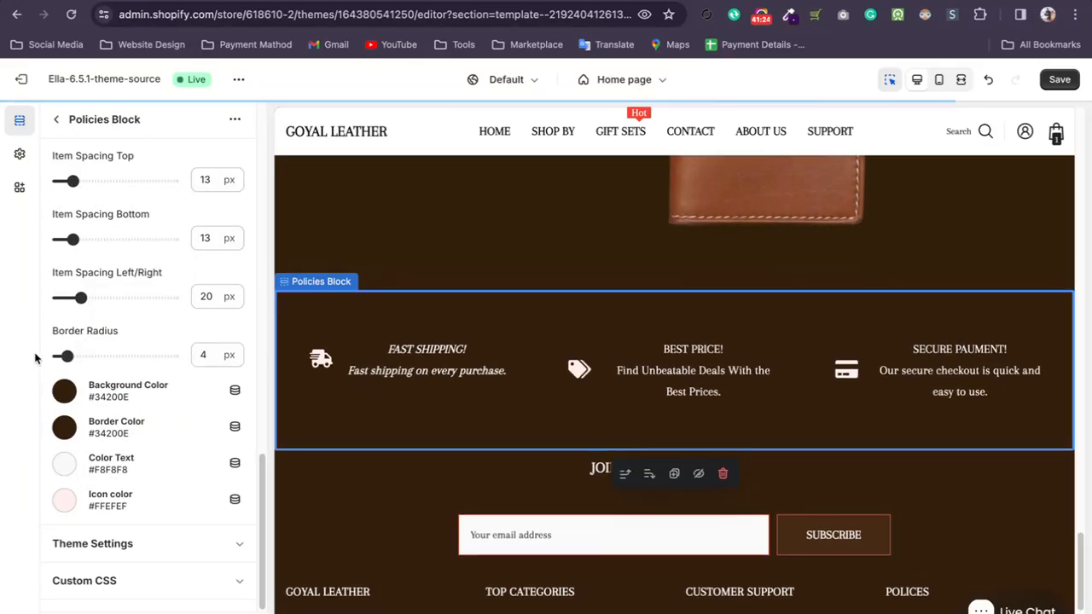
pyautogui.scroll(5, 163, 362)
pyautogui.scroll(5, 162, 362)
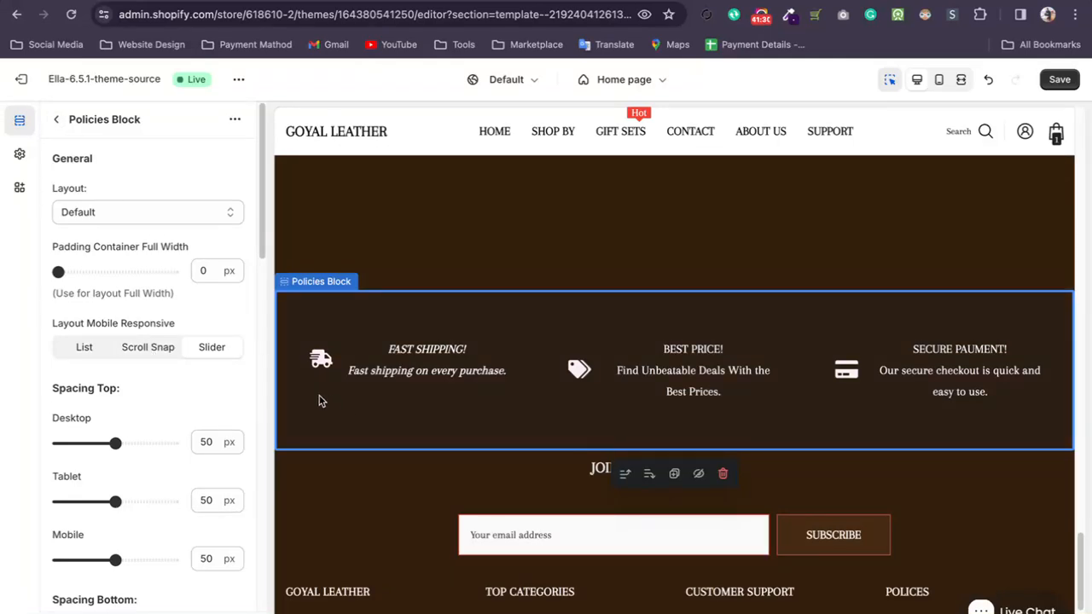
pyautogui.click(56, 122)
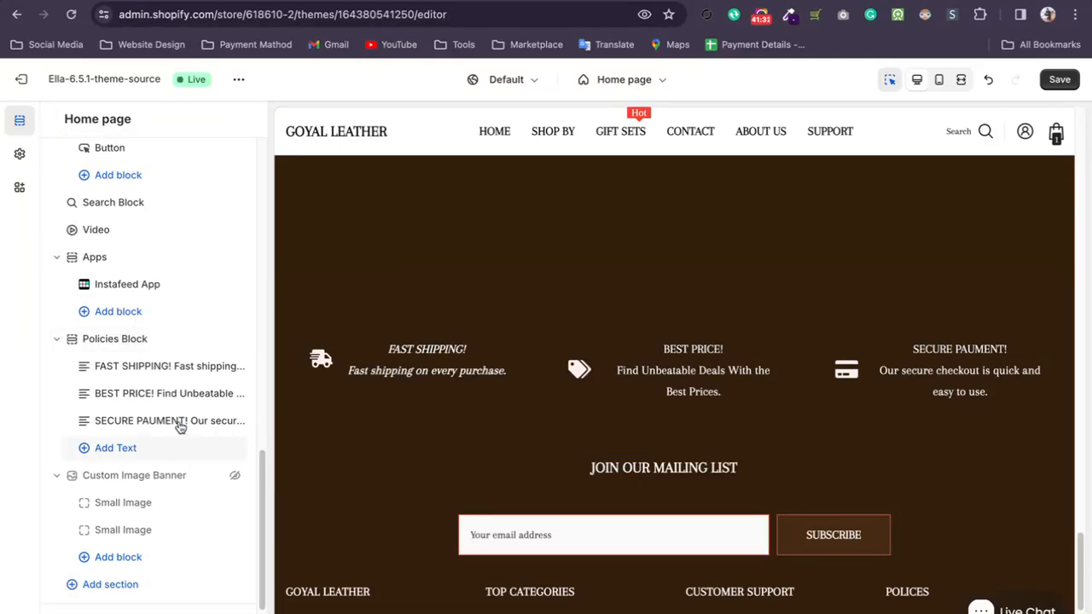
# - Review the FAST SHIPPING! item's icon code and size settings, and try Image instead of Text as its icon type
pyautogui.click(162, 369)
pyautogui.scroll(-10, 158, 392)
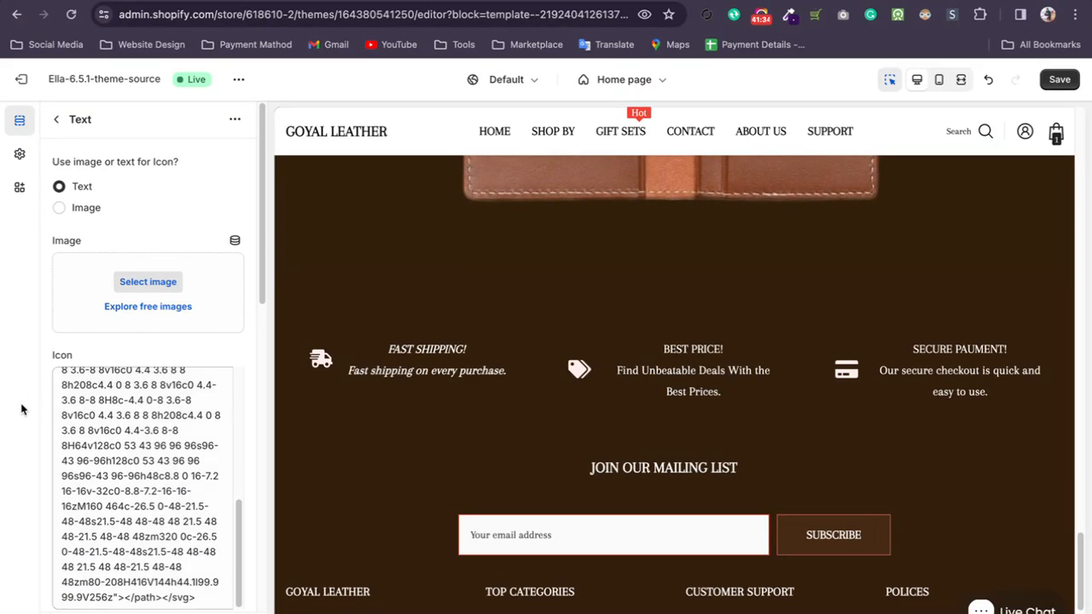
pyautogui.scroll(-5, 36, 406)
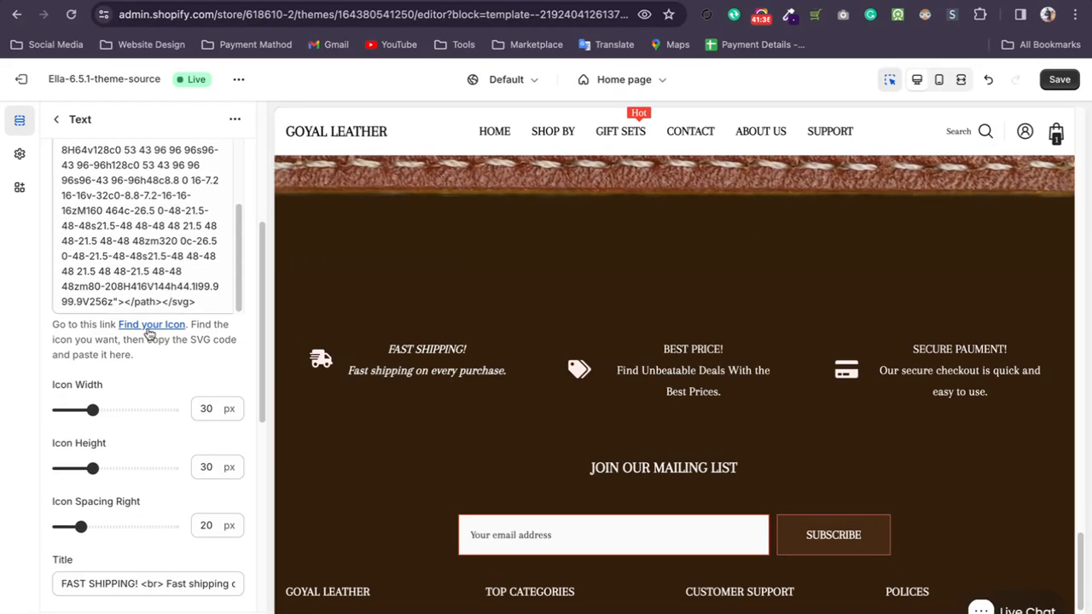
pyautogui.scroll(10, 145, 230)
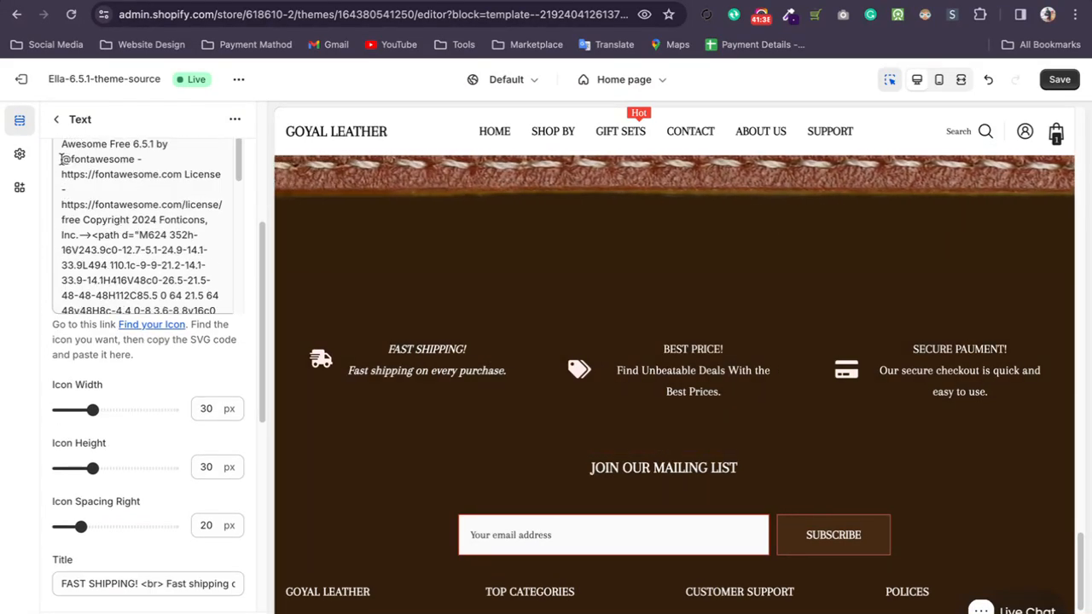
pyautogui.scroll(5, 73, 245)
pyautogui.click(60, 208)
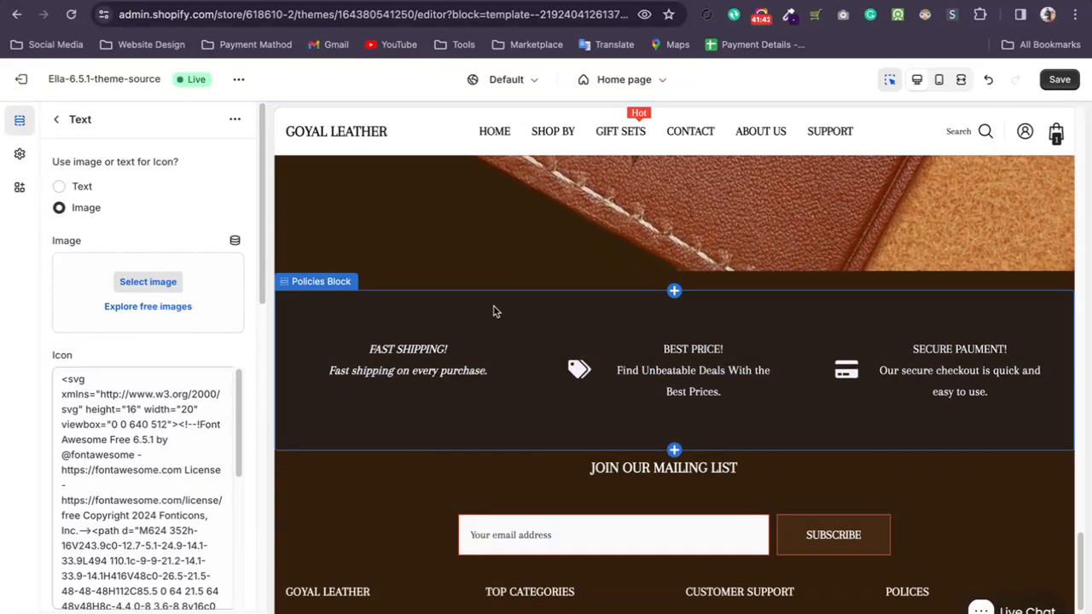
# - Switch to Canva, open the 940 x 425 px wallet design and search its elements for "shipping"
pyautogui.hotkey('ctrl', 'Tab')
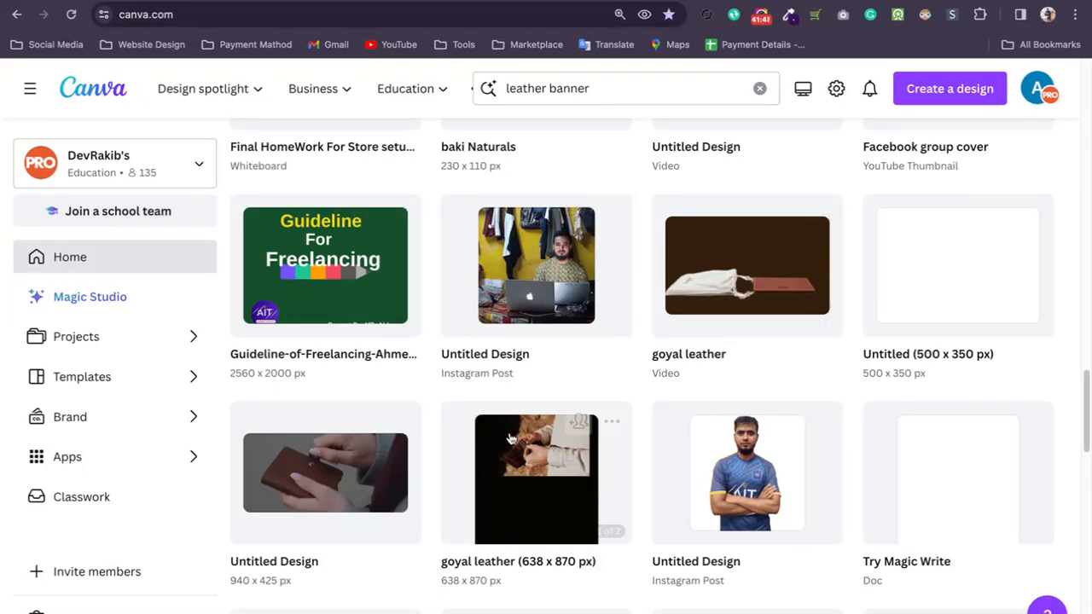
pyautogui.click(336, 475)
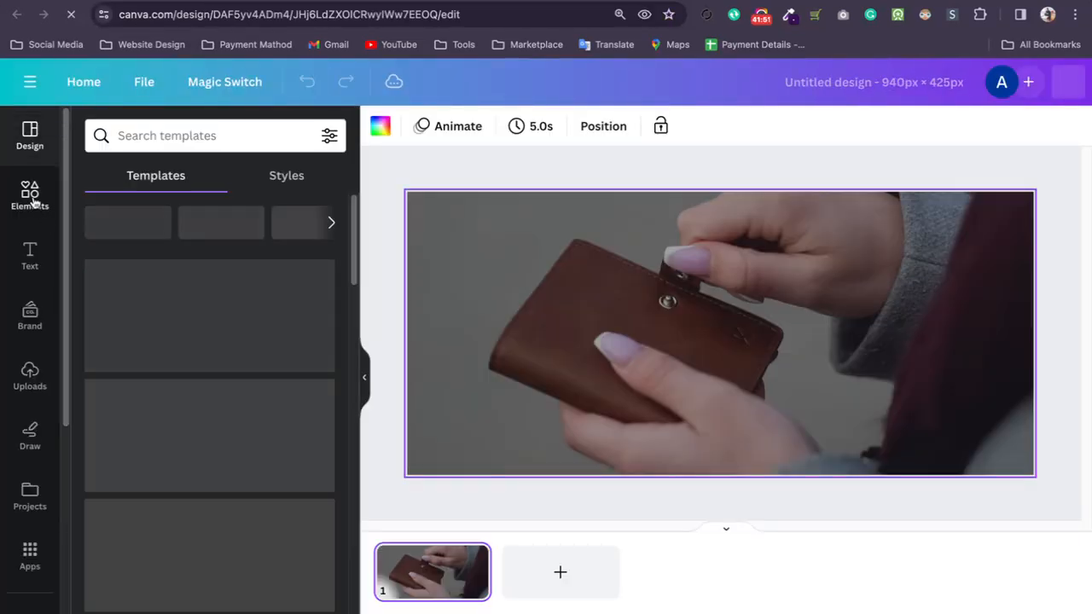
pyautogui.click(33, 200)
pyautogui.click(153, 135)
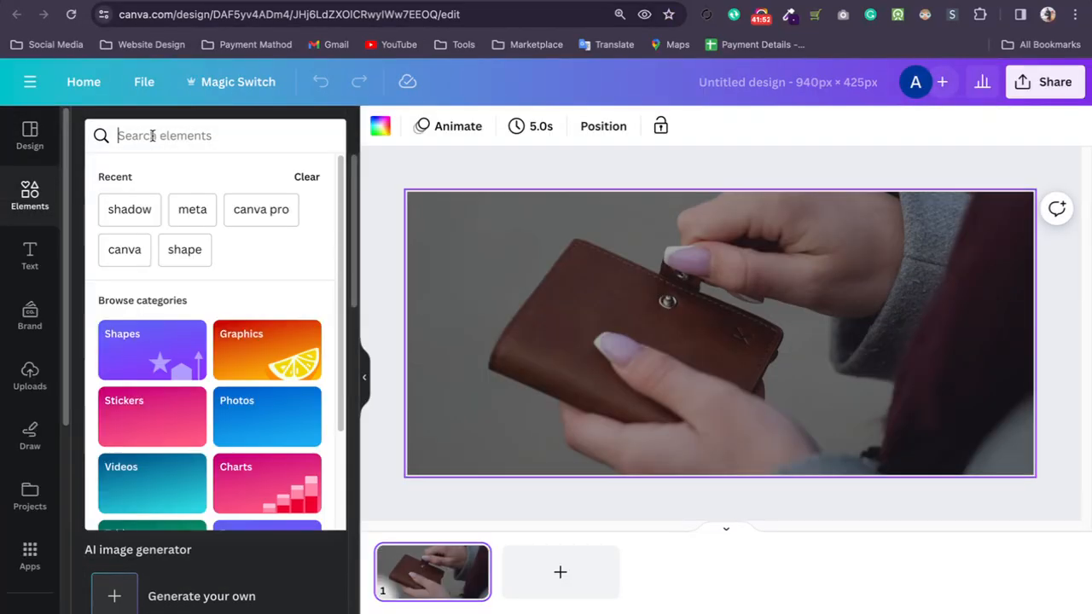
pyautogui.write('shopifu')
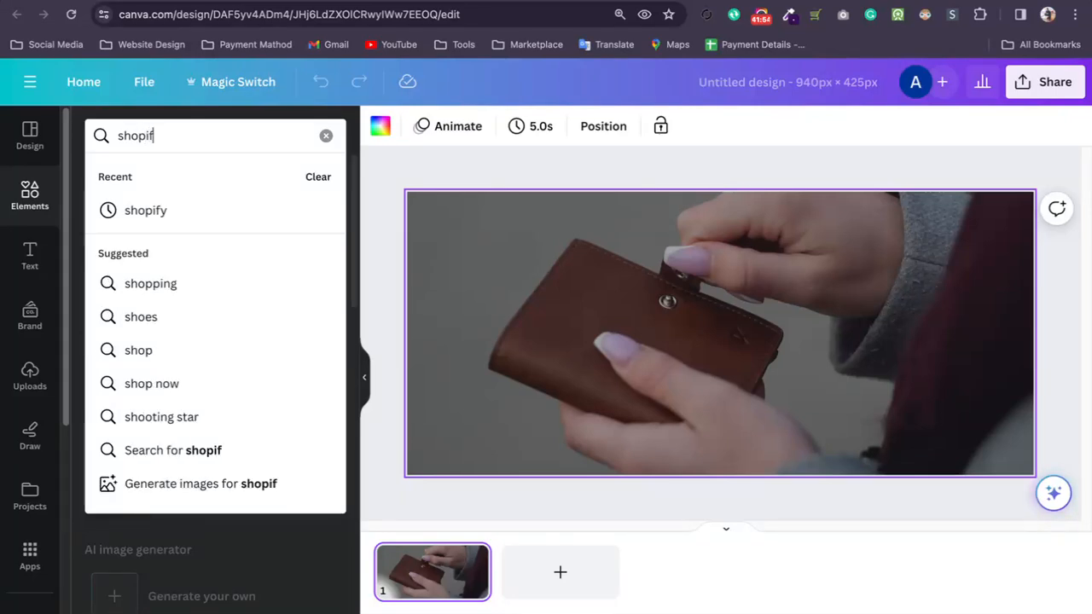
pyautogui.press('BackSpace')
pyautogui.press('BackSpace')
pyautogui.press('BackSpace')
pyautogui.press('BackSpace')
pyautogui.press('BackSpace')
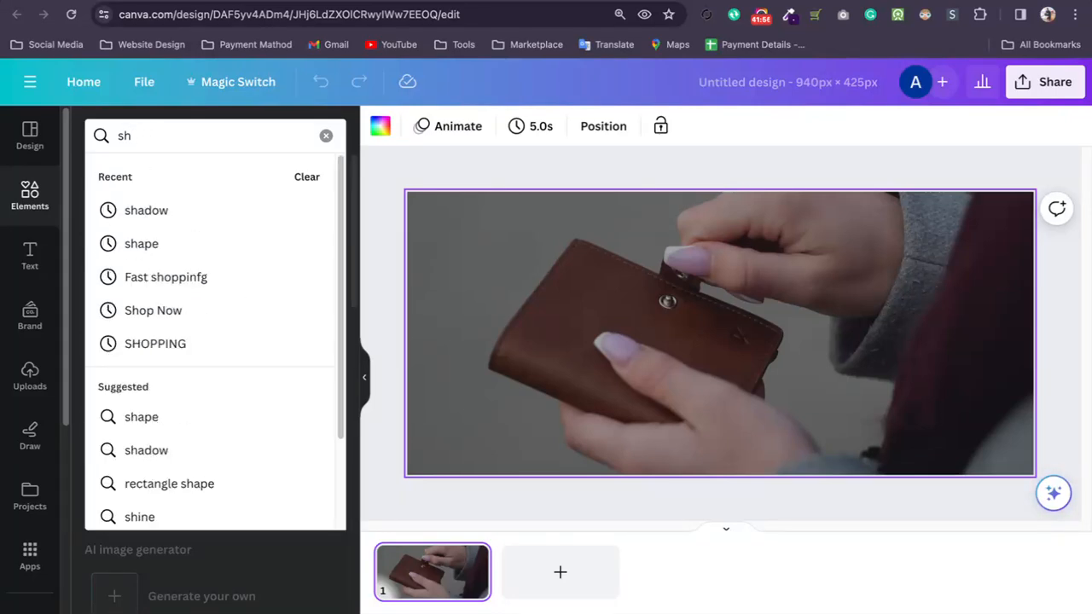
pyautogui.write('ipping')
pyautogui.click(149, 198)
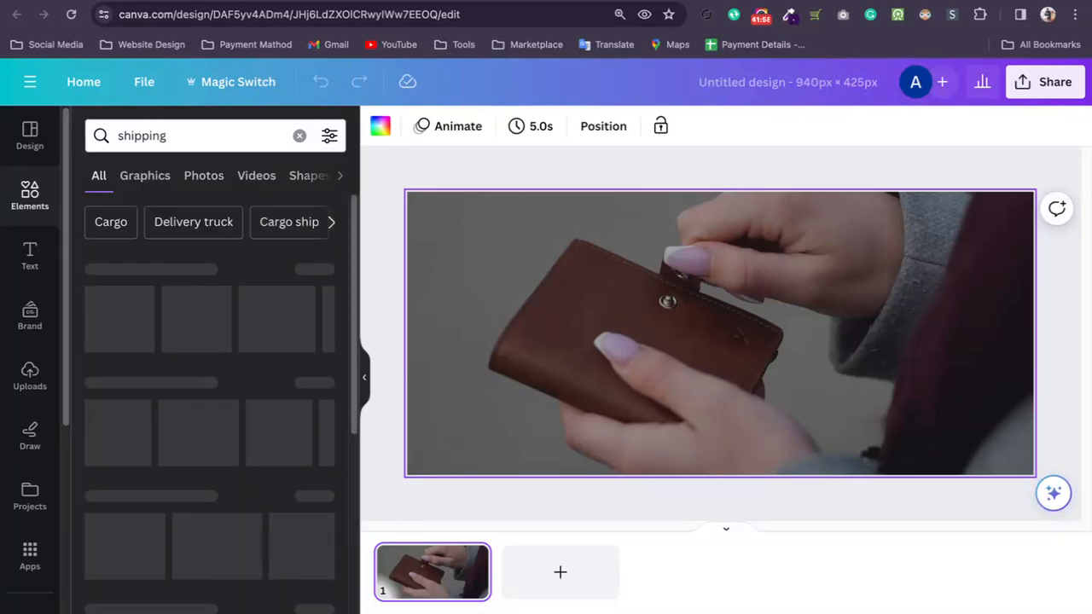
# - Add a second page to the design and place the FREE delivery truck graphic near its center
pyautogui.click(322, 270)
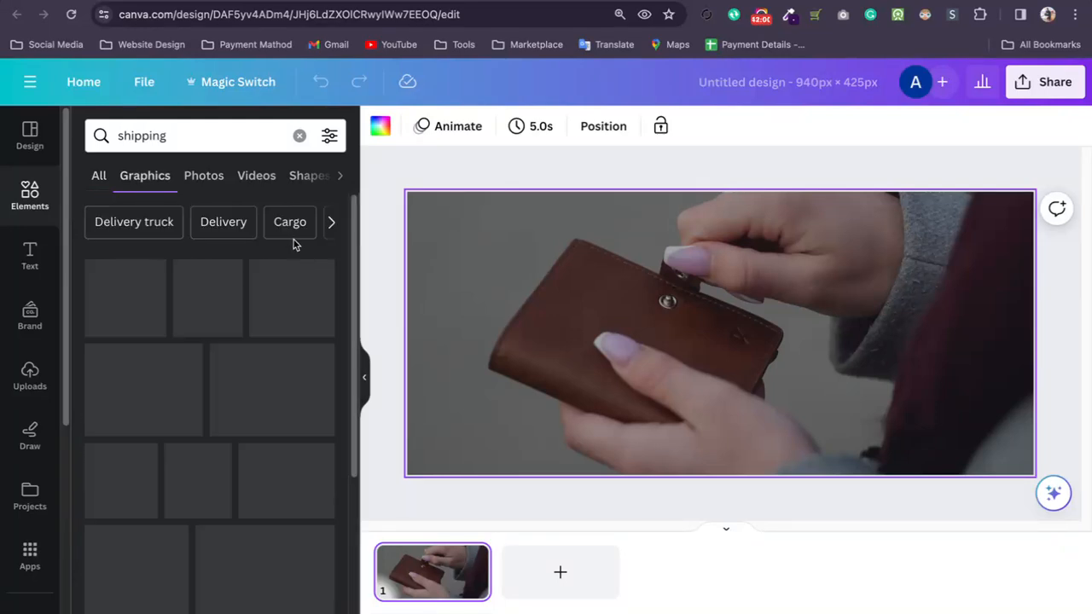
pyautogui.click(529, 580)
pyautogui.click(205, 367)
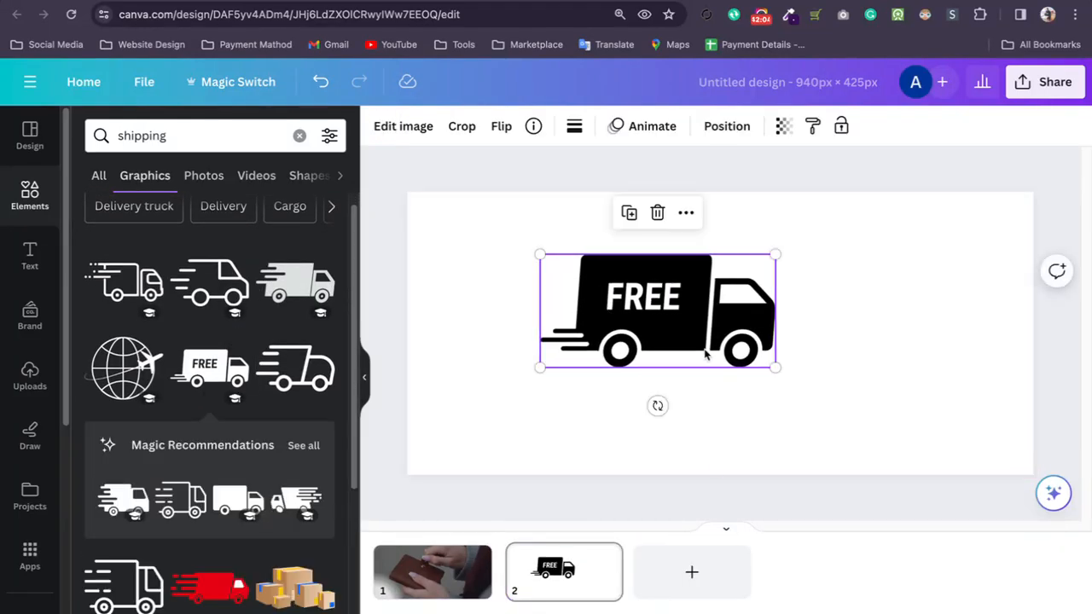
pyautogui.moveTo(683, 329); pyautogui.dragTo(691, 338)
# - Try a brown photo colour on the FREE truck graphic and set it back to black
pyautogui.click(575, 127)
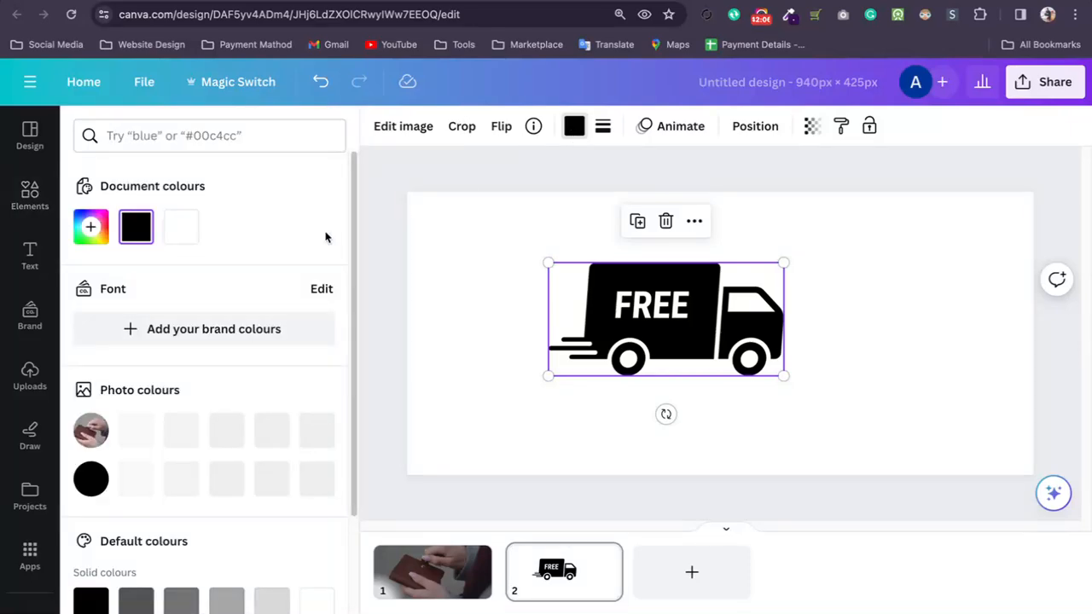
pyautogui.click(225, 430)
pyautogui.click(259, 432)
pyautogui.scroll(-3, 259, 432)
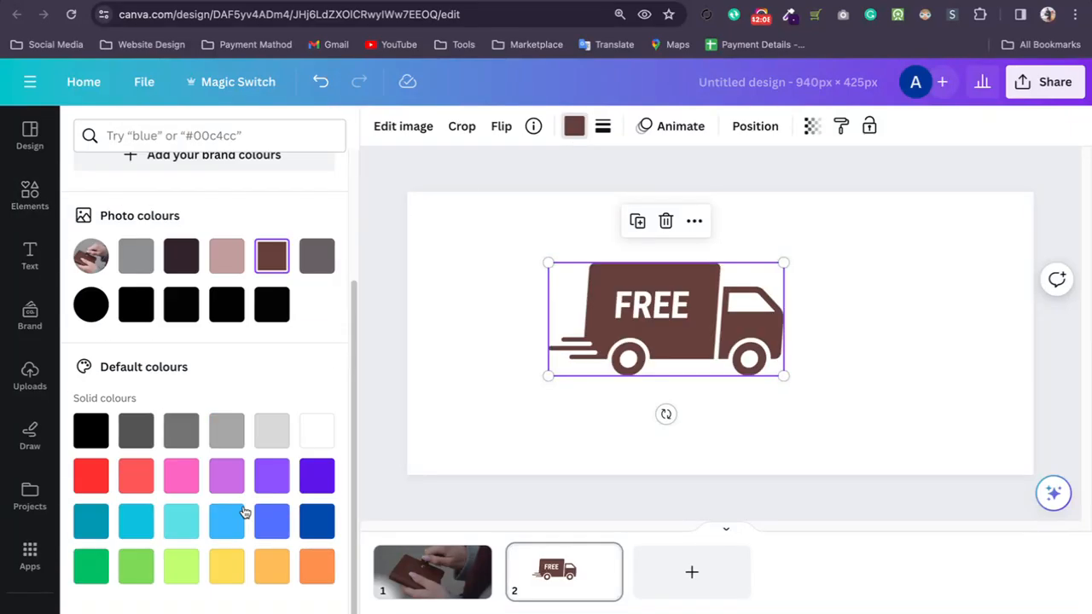
pyautogui.click(82, 436)
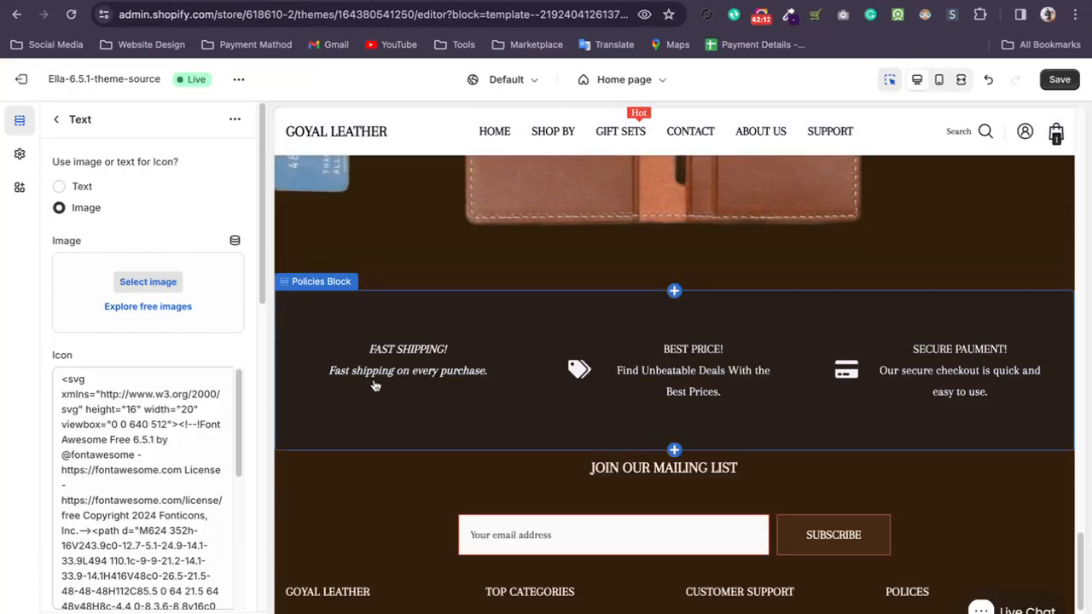
# - Switch back to the Shopify theme editor, try the goyal_leather_1 PNG as the FAST SHIPPING! icon, and restore the text icon without an image
pyautogui.click(136, 282)
pyautogui.click(526, 358)
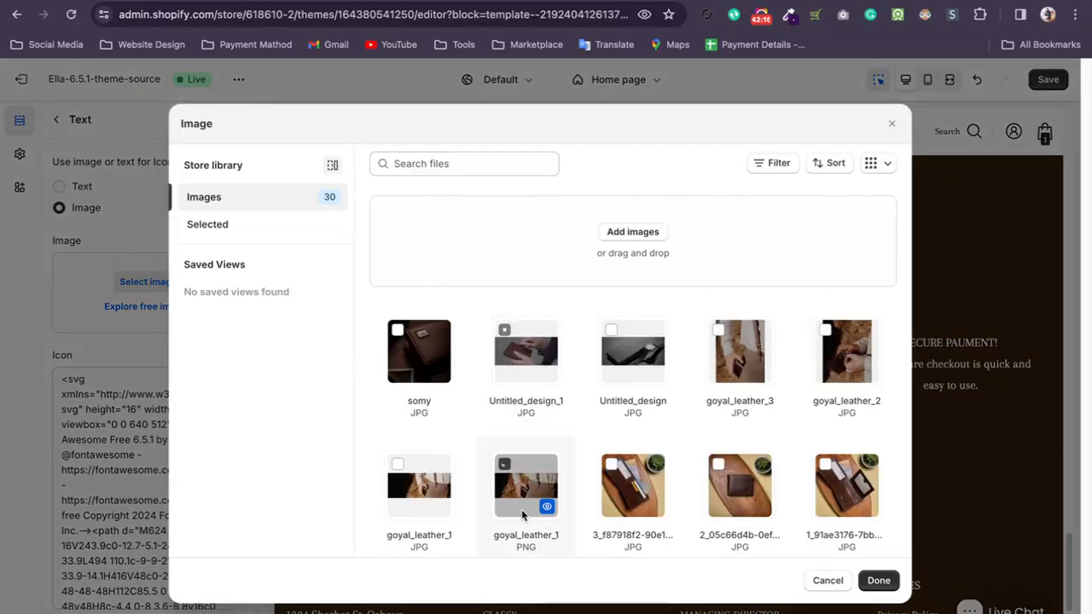
pyautogui.click(878, 581)
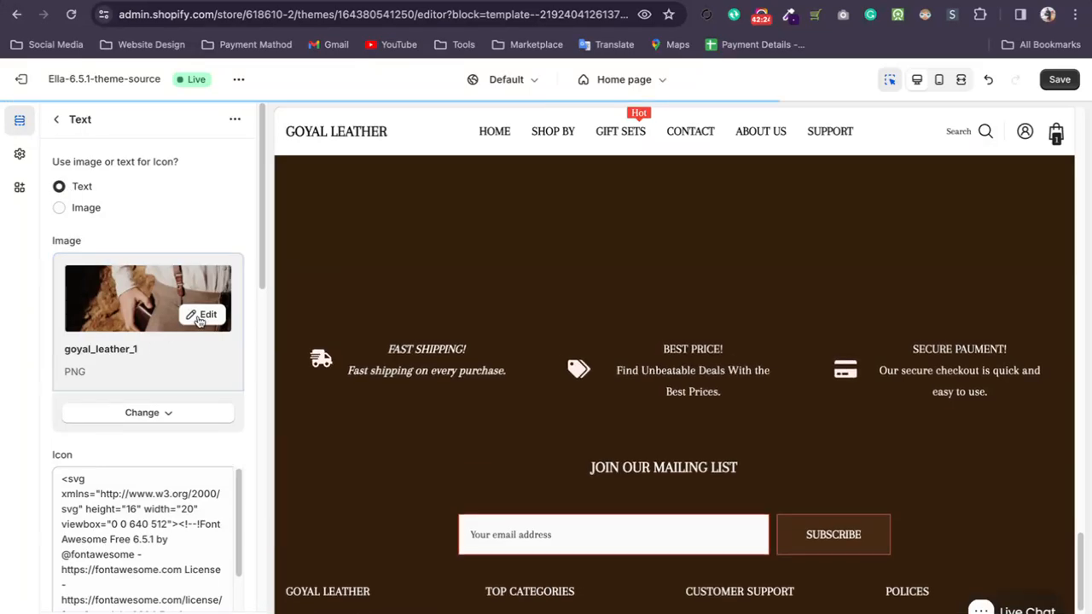
pyautogui.click(159, 412)
pyautogui.click(139, 503)
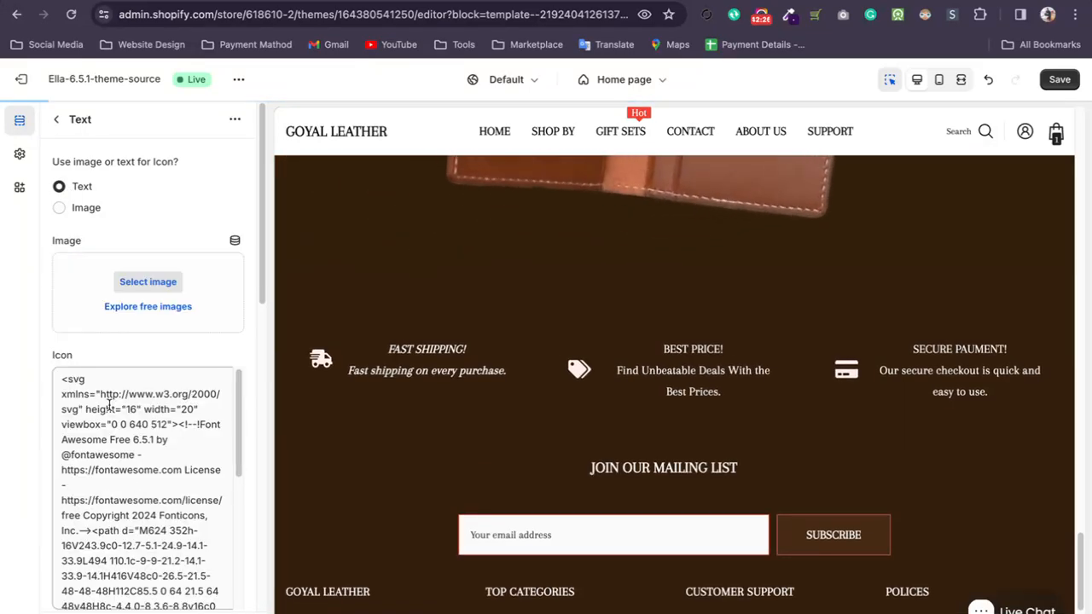
# - Return to the section list and browse the sections available for the Footer Group, including the Footer 01 to Footer 07 variants
pyautogui.scroll(-2, 443, 341)
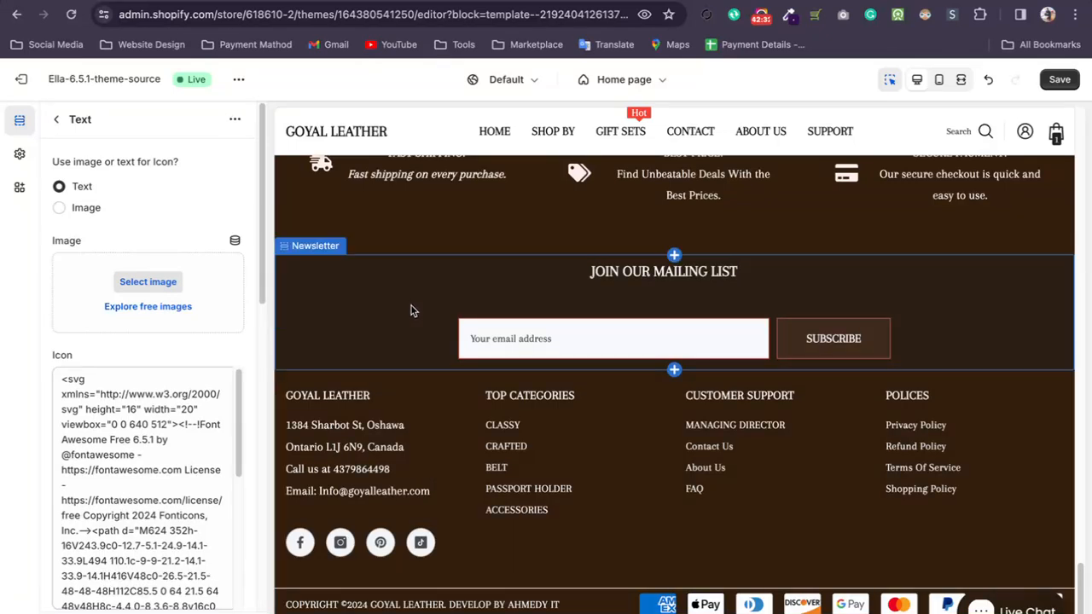
pyautogui.click(56, 118)
pyautogui.scroll(-3, 220, 512)
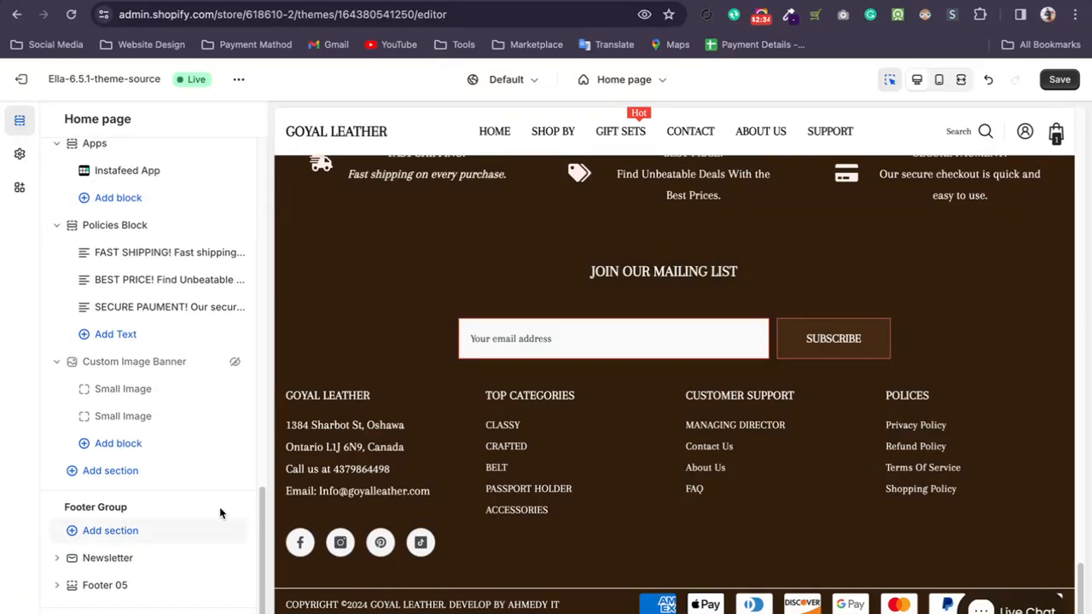
pyautogui.click(71, 538)
pyautogui.scroll(-3, 368, 497)
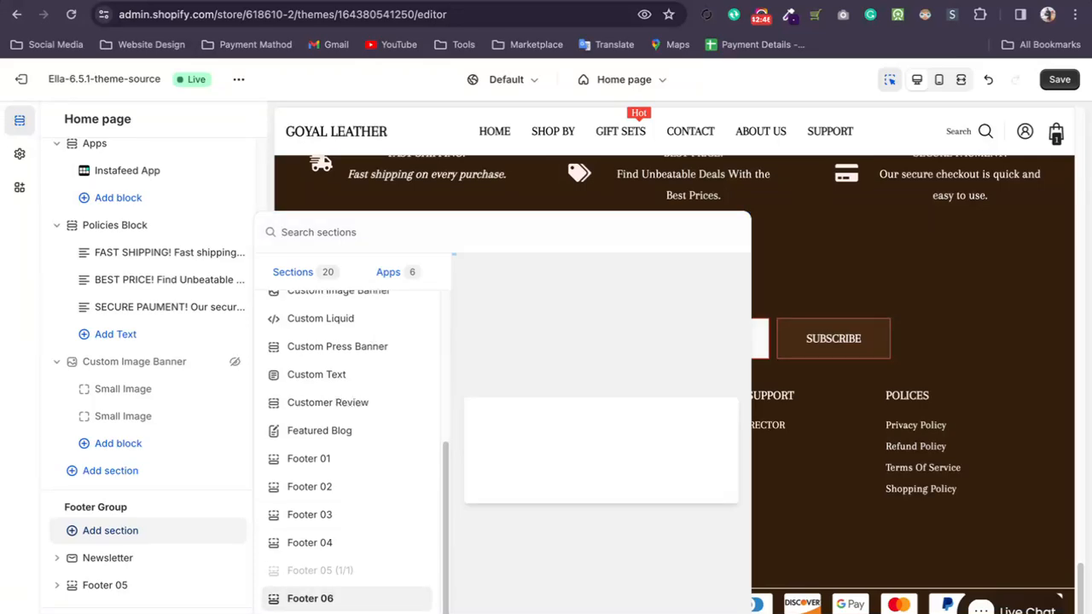
pyautogui.scroll(-4, 337, 554)
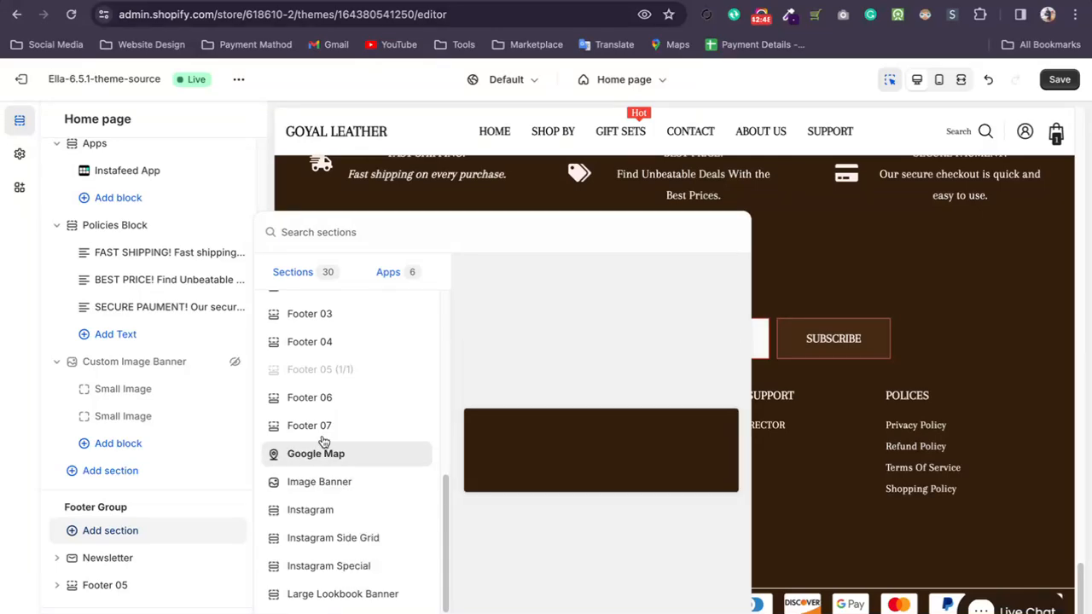
pyautogui.scroll(10, 317, 425)
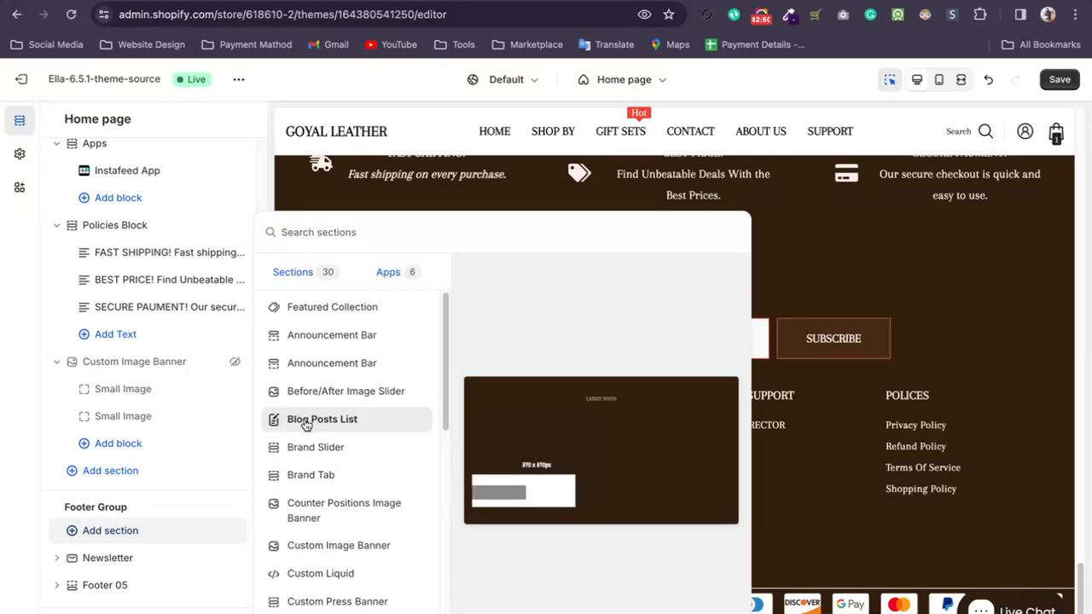
pyautogui.click(52, 303)
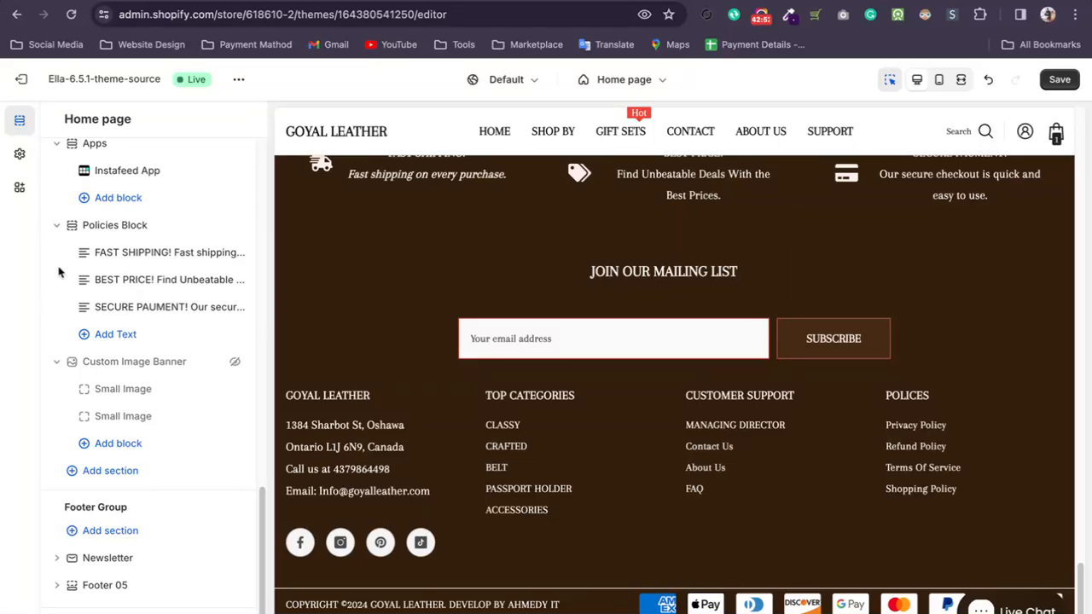
pyautogui.scroll(10, 130, 316)
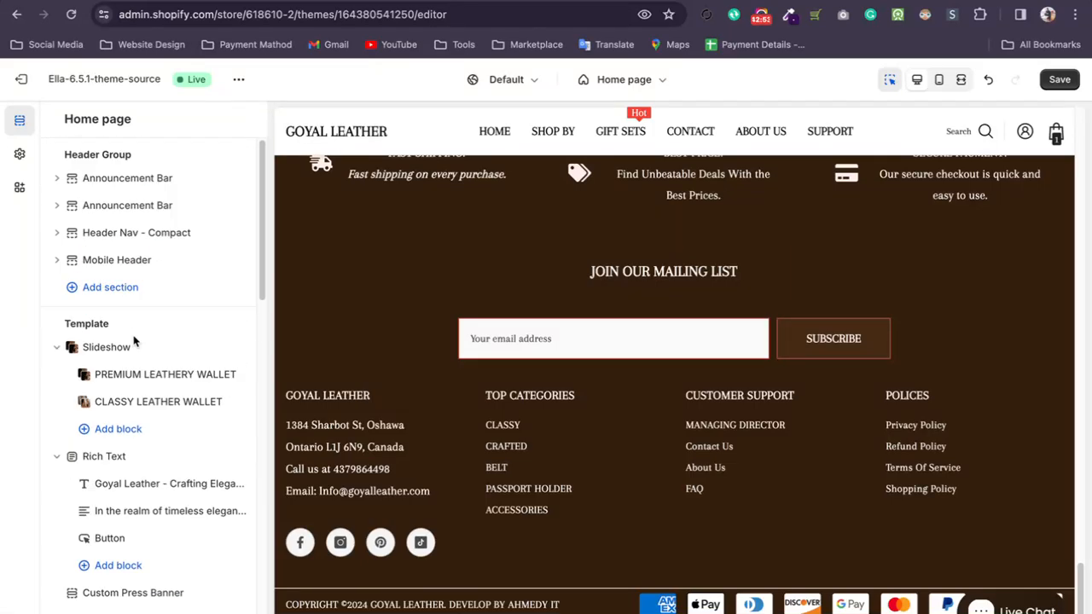
# - Browse the sections available for the Header Group, including the Header and Header Nav variants, and close the list without adding any
pyautogui.click(95, 289)
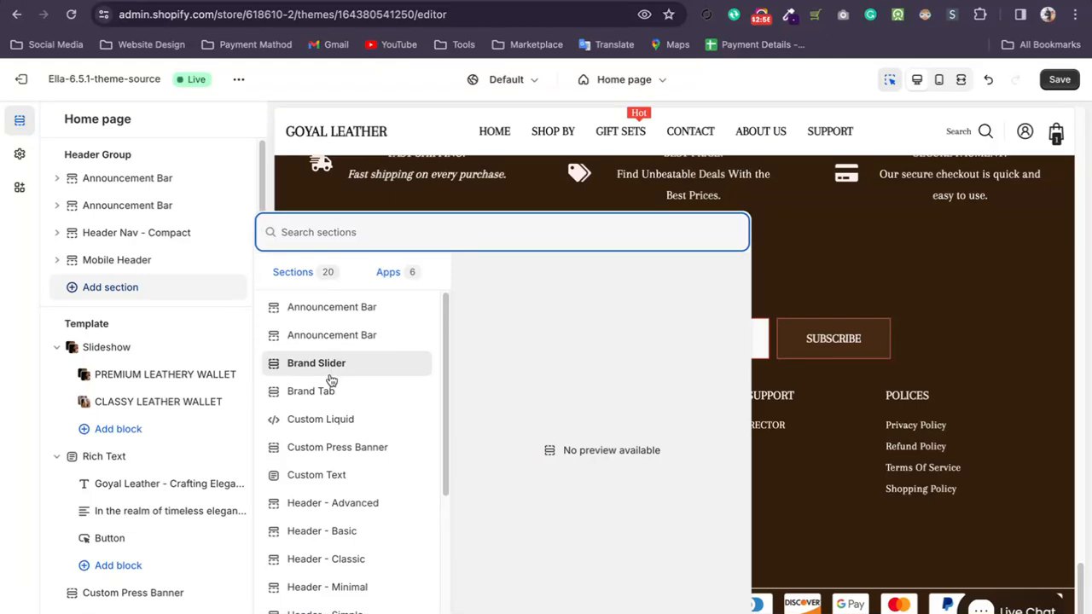
pyautogui.scroll(-3, 329, 375)
pyautogui.scroll(1, 320, 350)
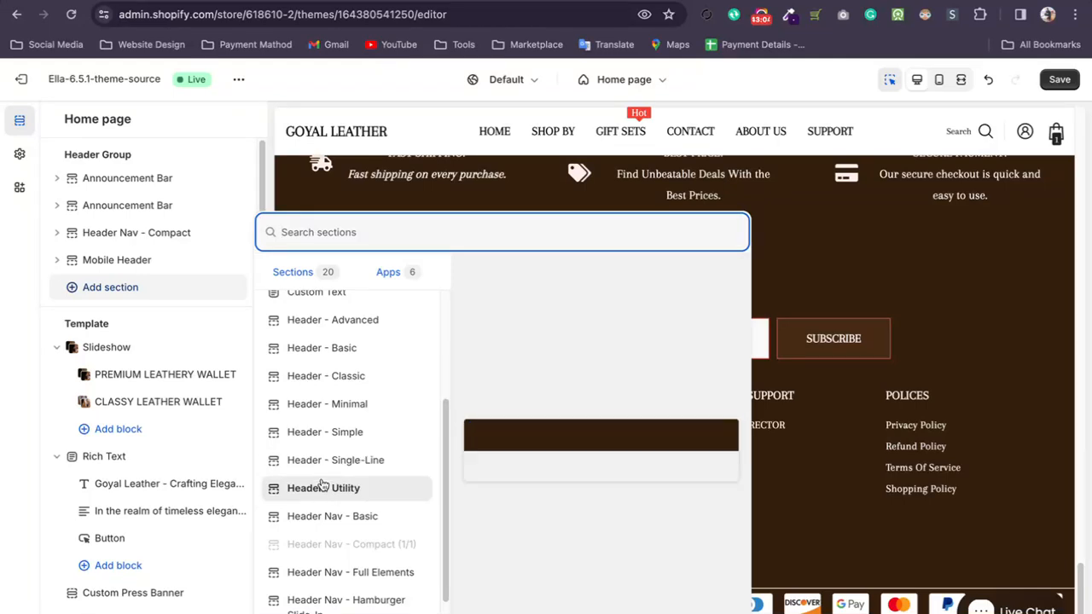
pyautogui.scroll(-2, 328, 518)
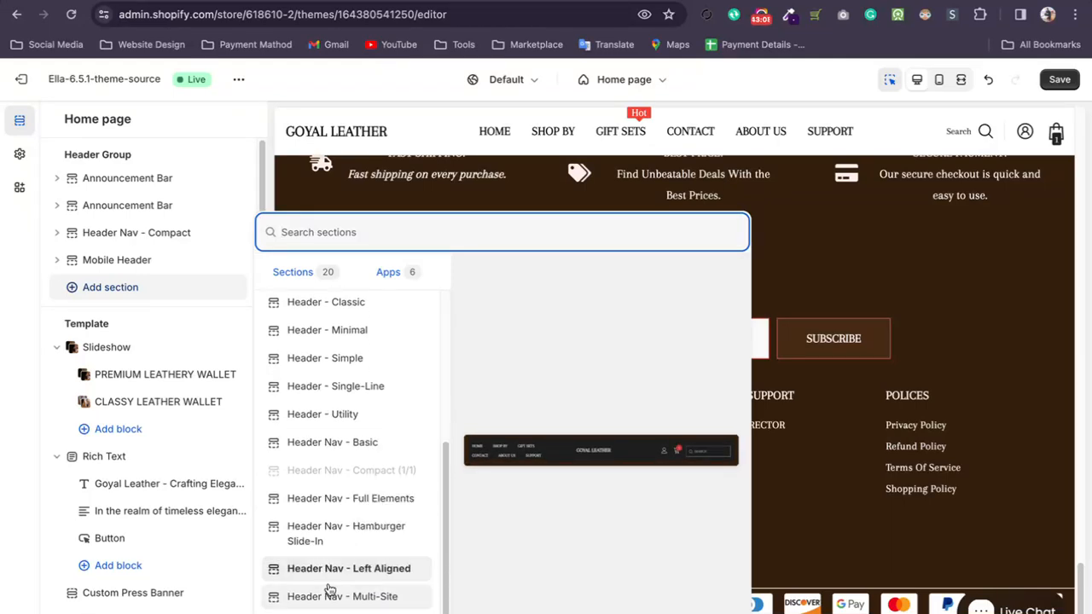
pyautogui.scroll(6, 294, 358)
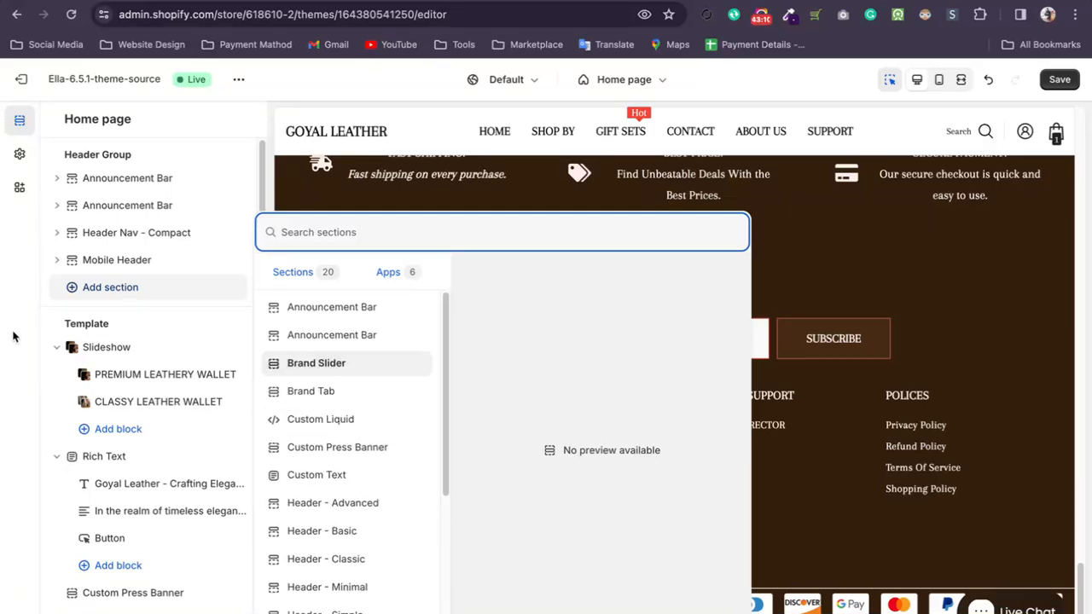
pyautogui.click(10, 341)
# - Examine the SHOP BY dropdown of Header Nav - Compact in the preview, including its item labels, and return to the section list
pyautogui.scroll(10, 621, 275)
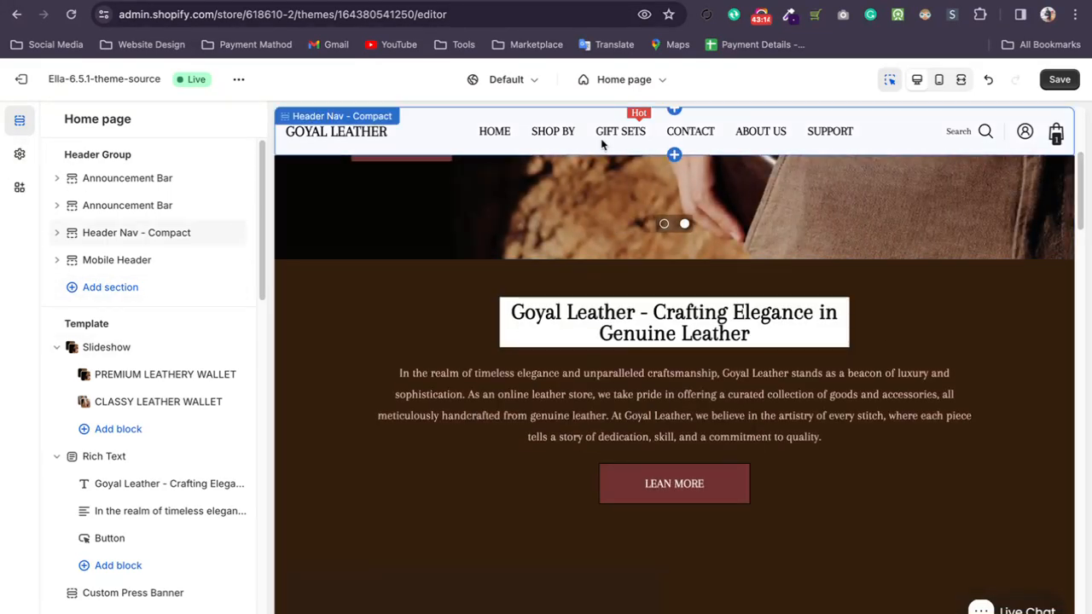
pyautogui.click(551, 136)
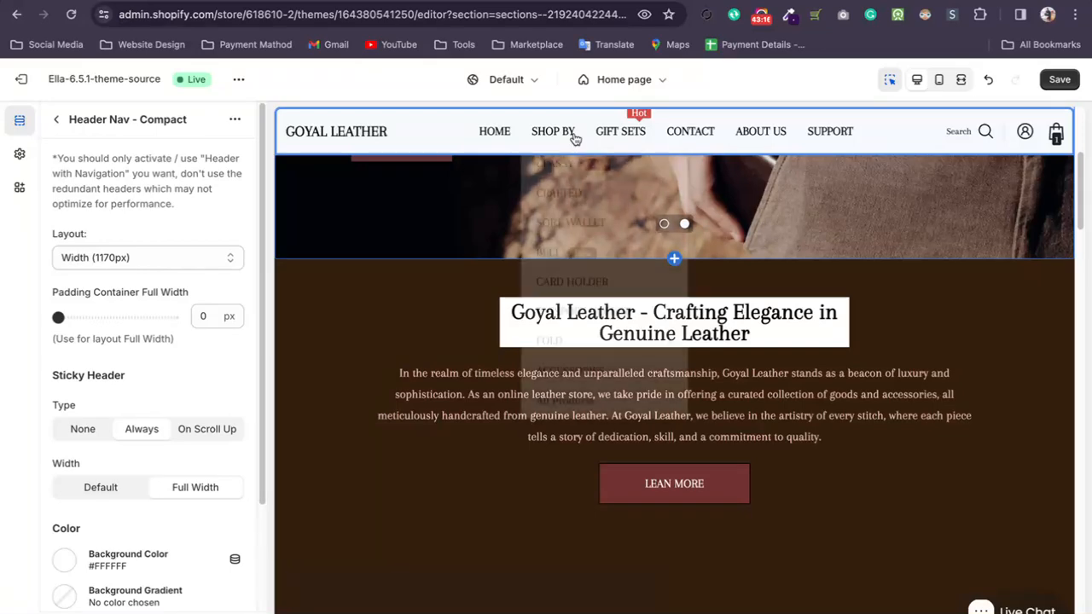
pyautogui.moveTo(553, 140)
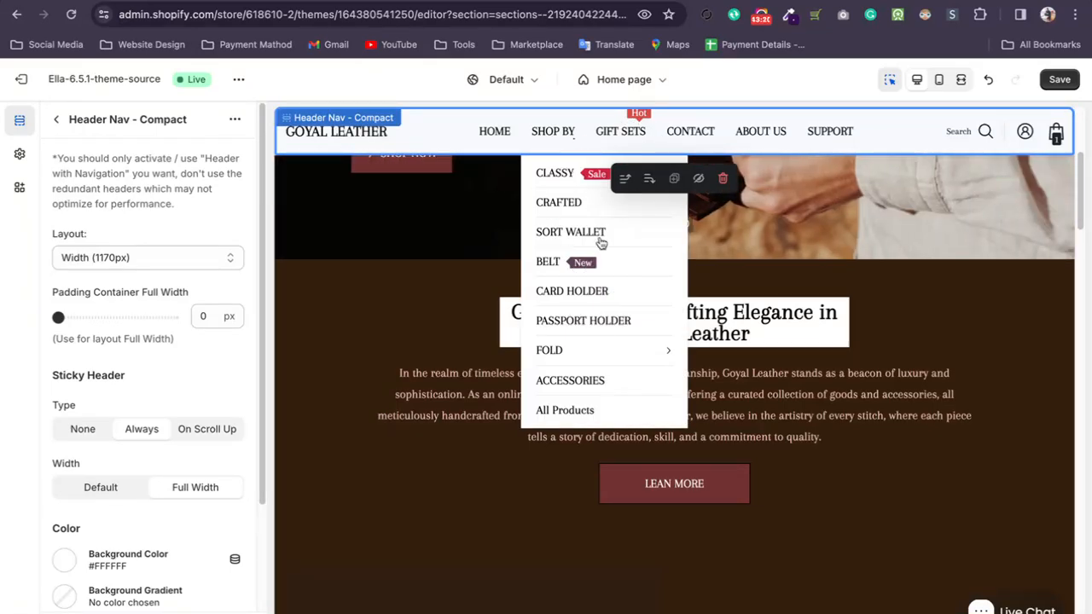
pyautogui.click(55, 120)
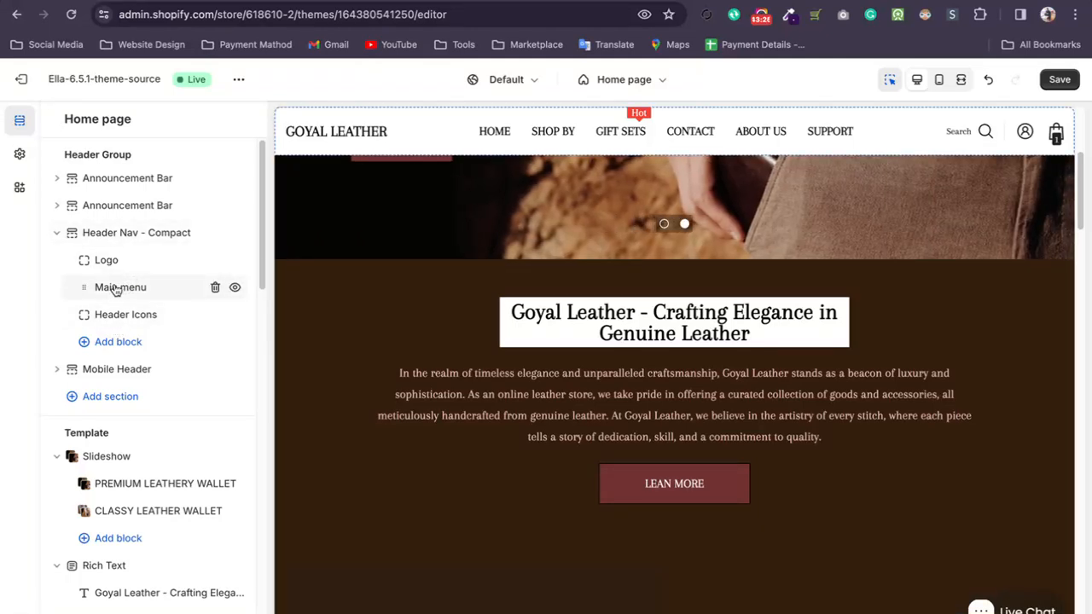
# - Open the Main menu block of Header Nav - Compact and review its settings from the menu source through Sale Item to the Hot Label fields
pyautogui.click(116, 290)
pyautogui.scroll(-10, 98, 287)
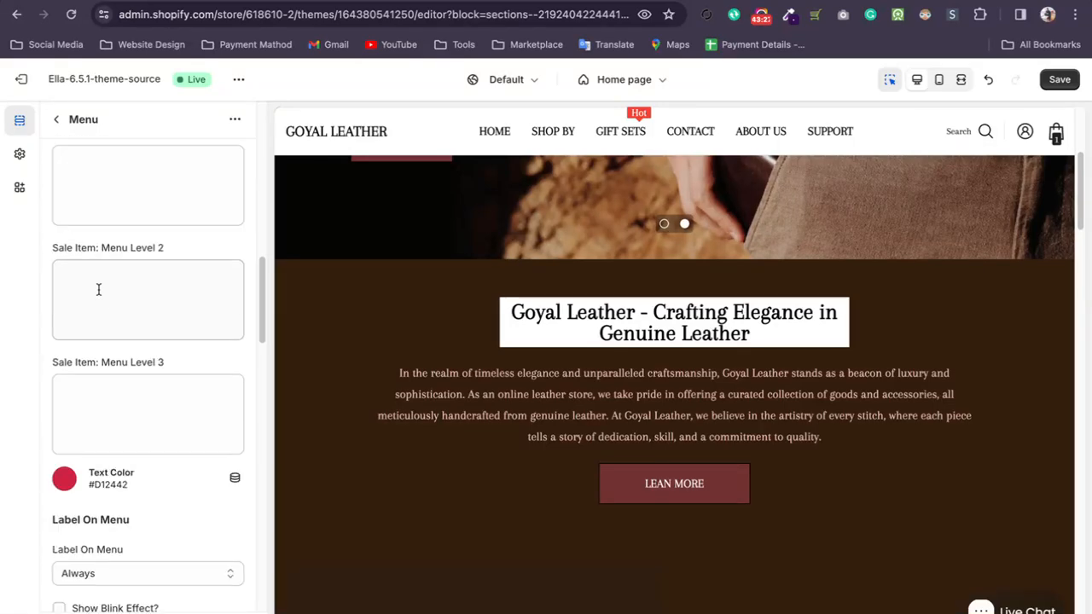
pyautogui.scroll(12, 58, 153)
pyautogui.scroll(3, 60, 164)
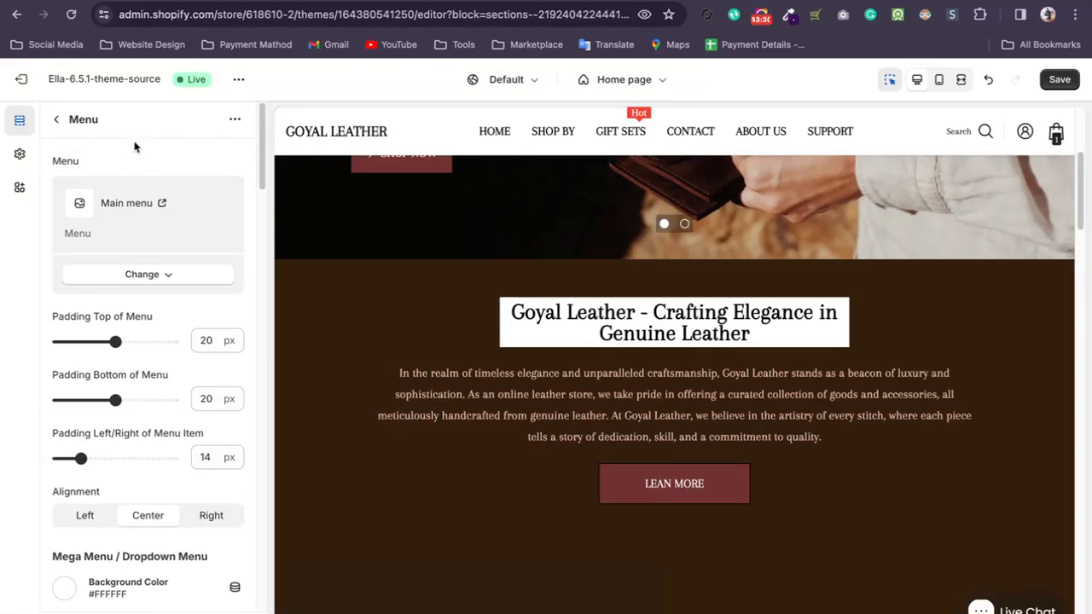
pyautogui.moveTo(261, 143); pyautogui.dragTo(263, 181)
pyautogui.moveTo(268, 237); pyautogui.dragTo(265, 274)
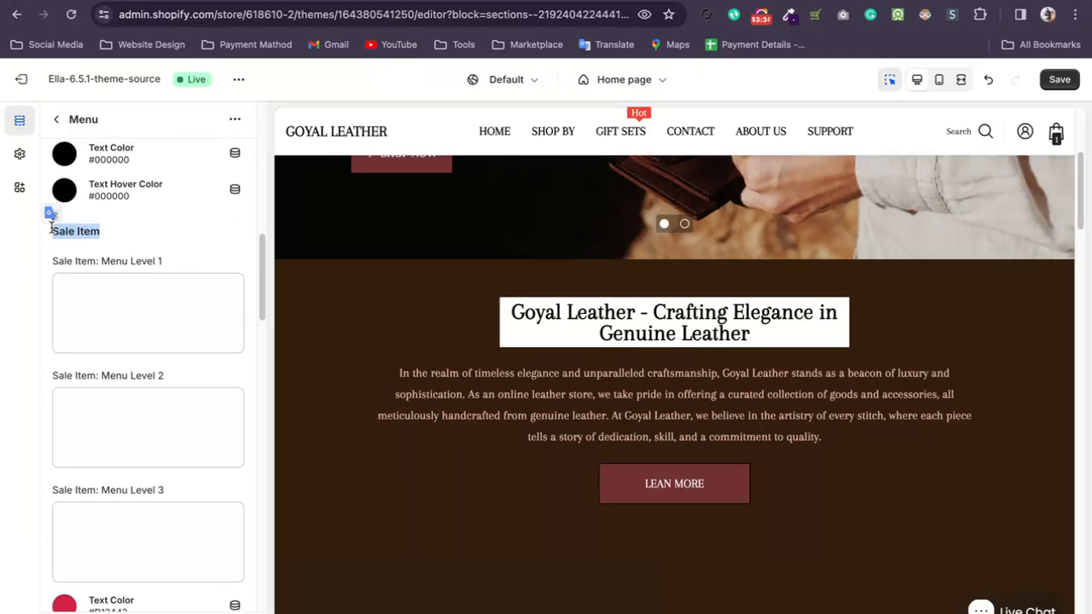
pyautogui.moveTo(261, 252); pyautogui.dragTo(263, 334)
pyautogui.moveTo(128, 376); pyautogui.dragTo(261, 531)
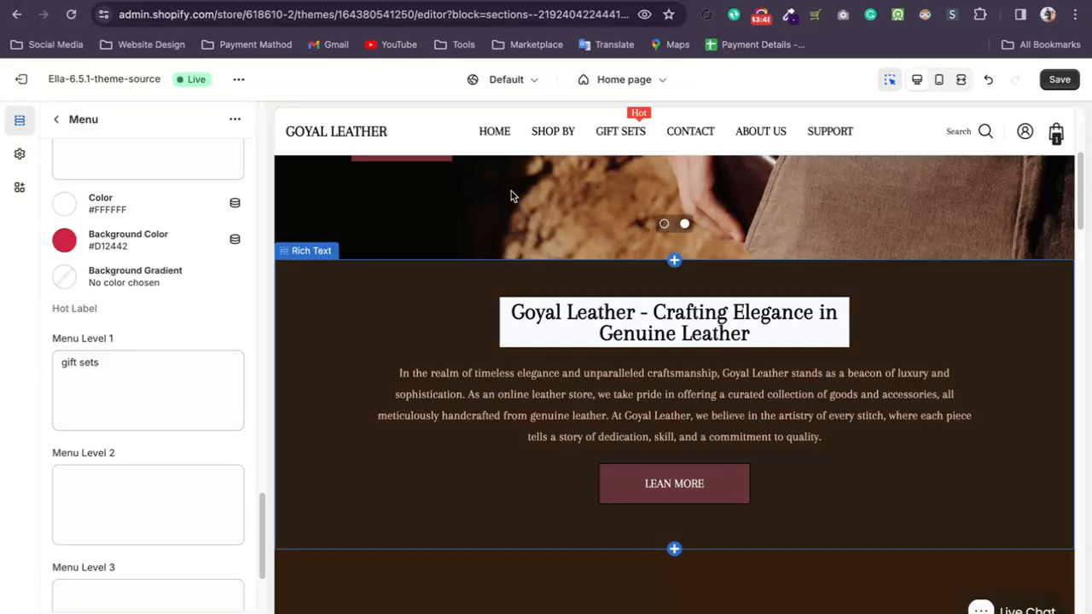
# - Try "Shop by" as the Hot Label's Menu Level 2 item, then clear that field
pyautogui.moveTo(549, 137)
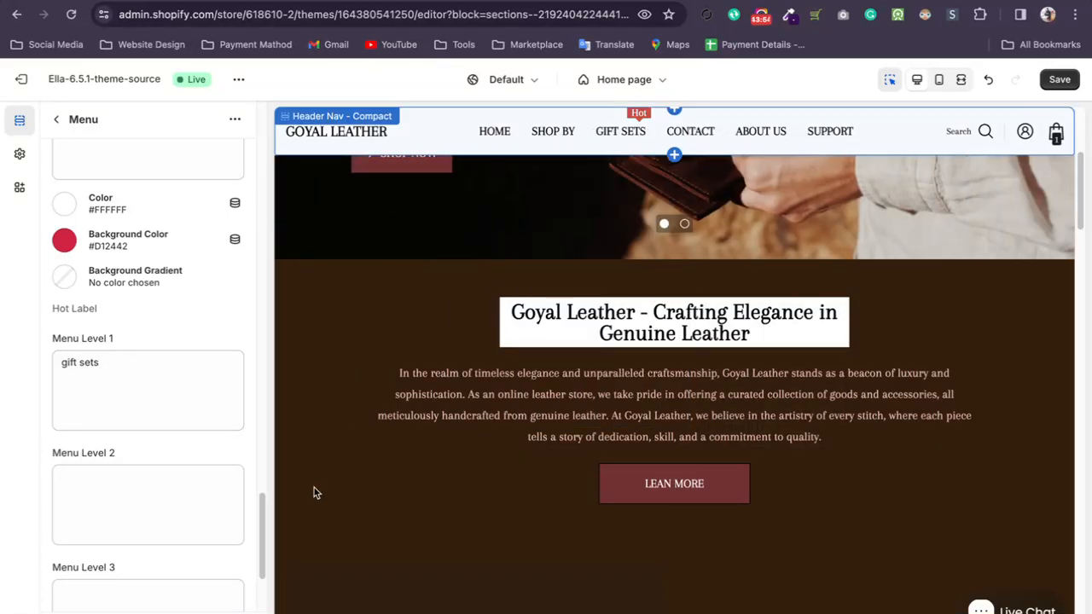
pyautogui.click(105, 487)
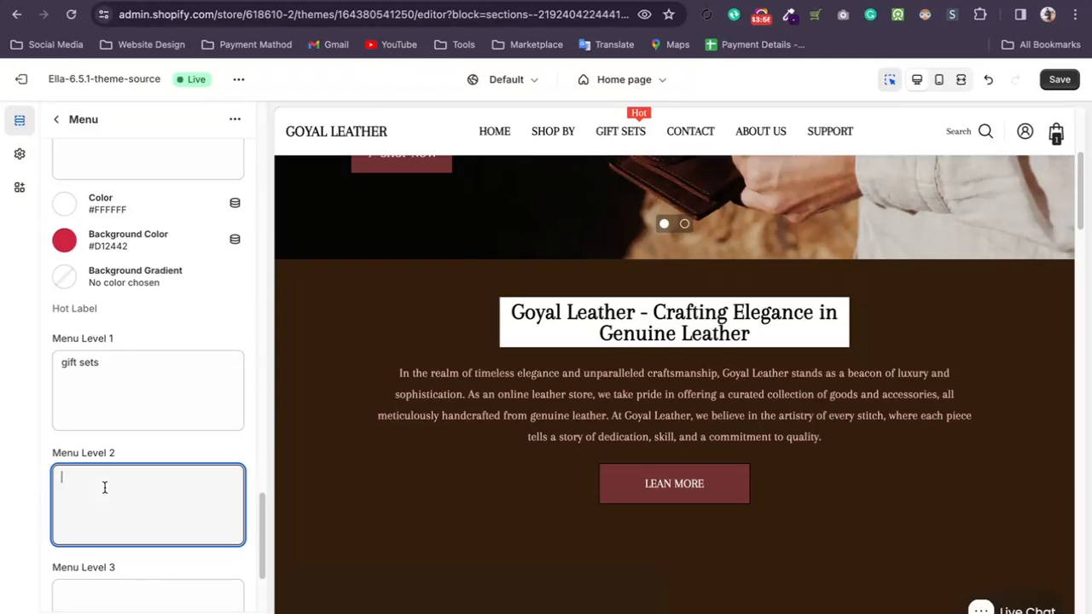
pyautogui.write('Sho')
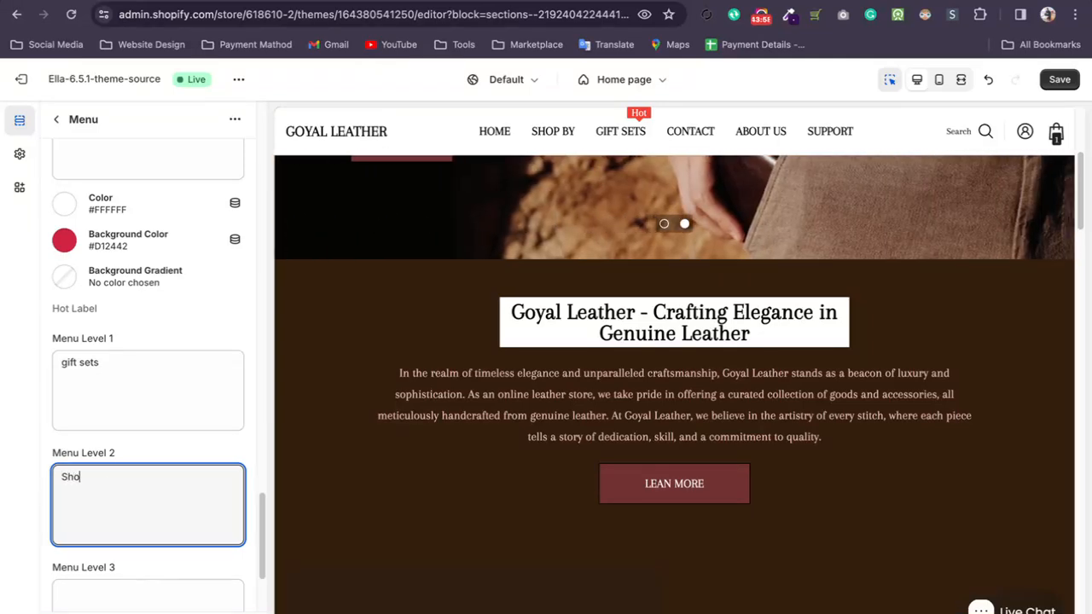
pyautogui.write('p by')
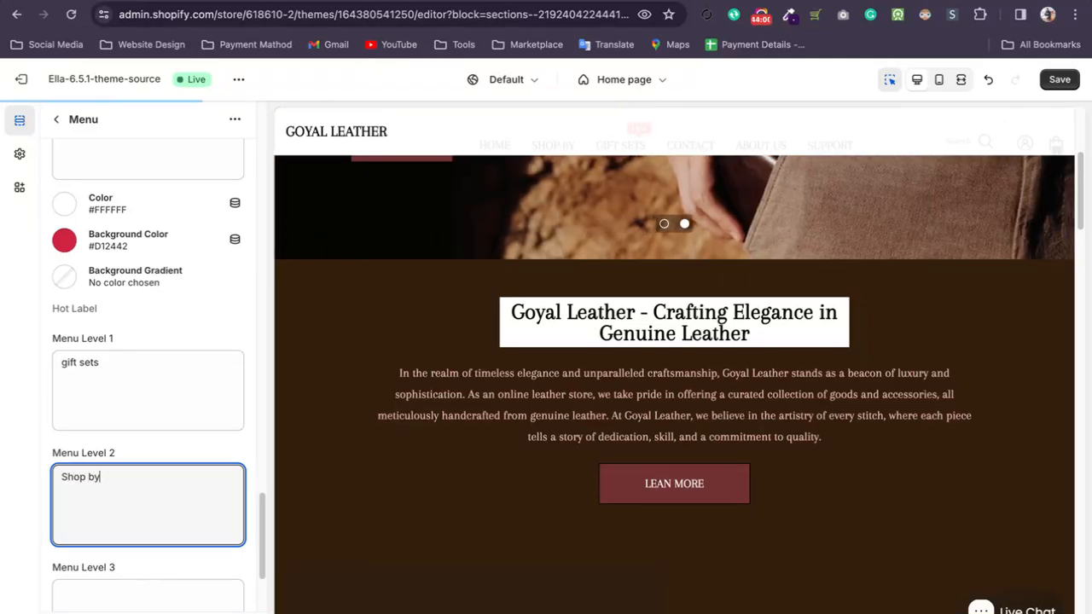
pyautogui.click(35, 464)
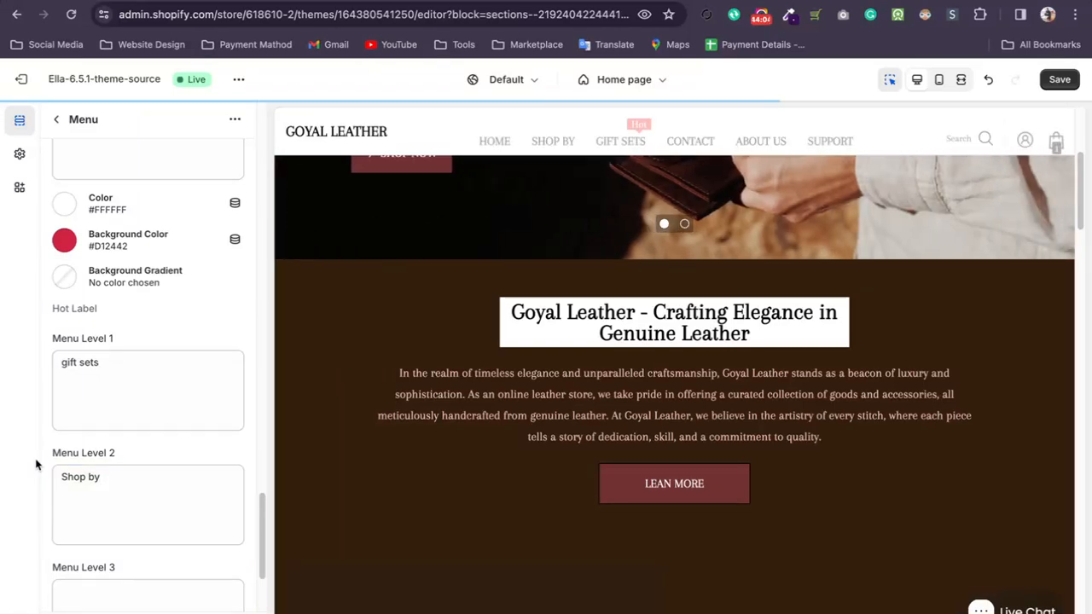
pyautogui.tripleClick(119, 476)
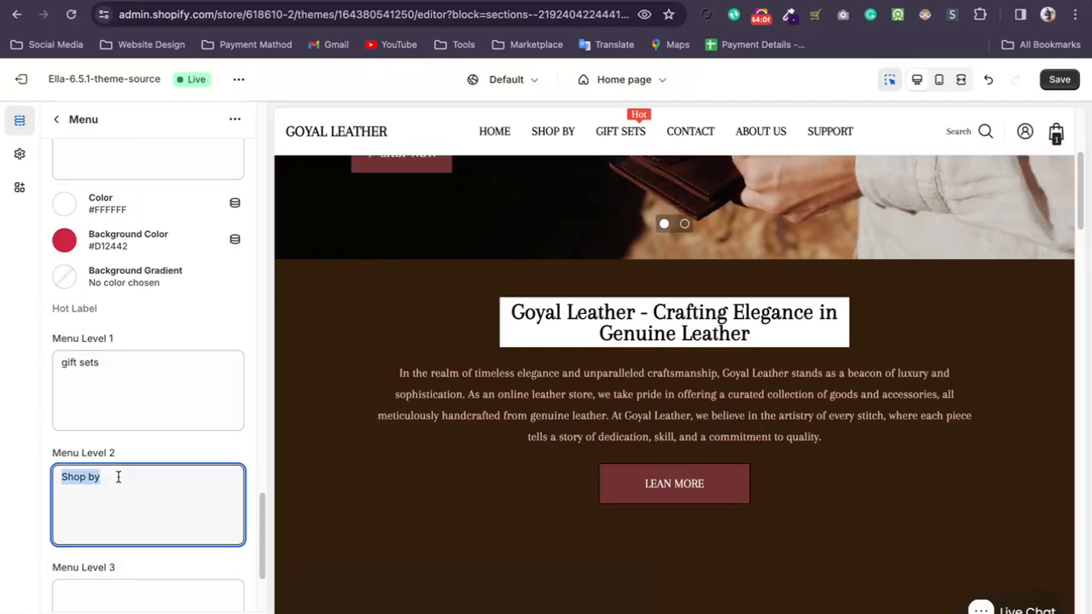
pyautogui.moveTo(564, 142)
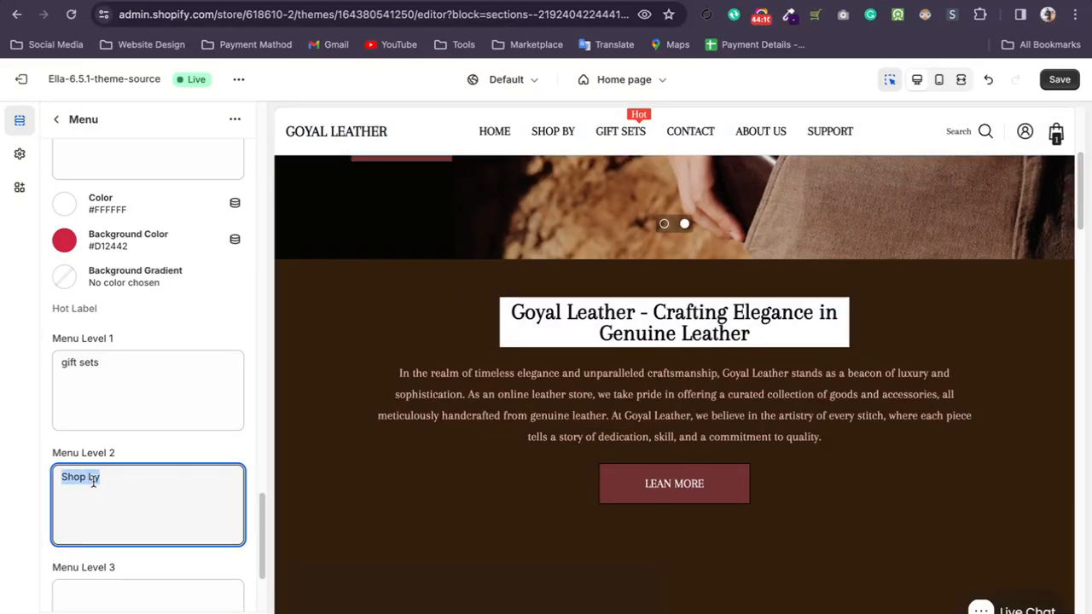
pyautogui.moveTo(261, 507); pyautogui.dragTo(262, 529)
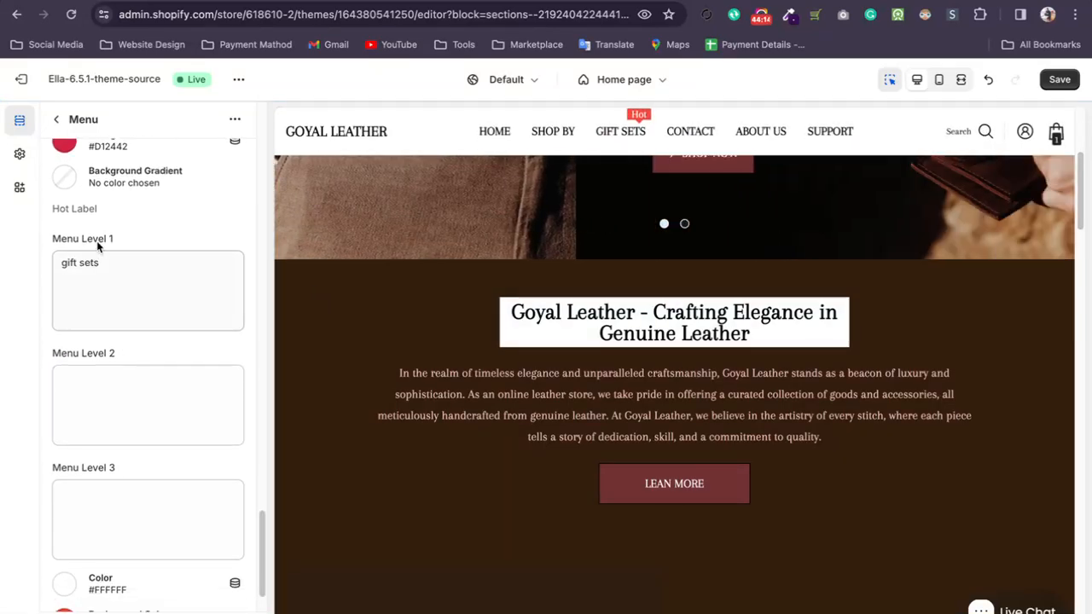
# - Copy LONG TRIFOLD from the preview's FOLD submenu and enter it as the Hot Label's Menu Level 3 item in the Main menu block
pyautogui.moveTo(556, 136)
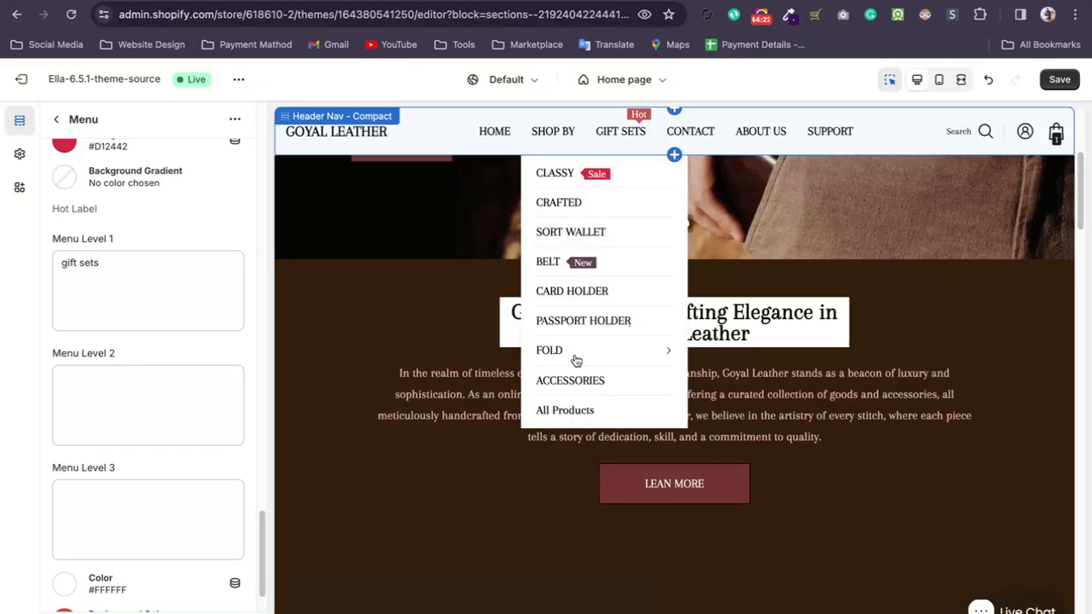
pyautogui.moveTo(588, 356)
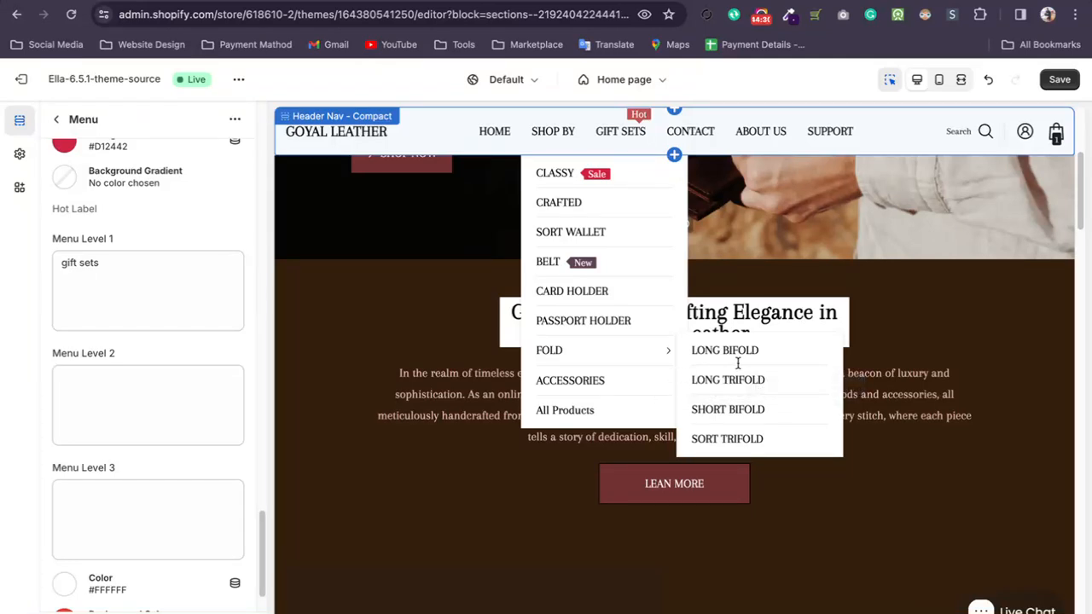
pyautogui.tripleClick(767, 379)
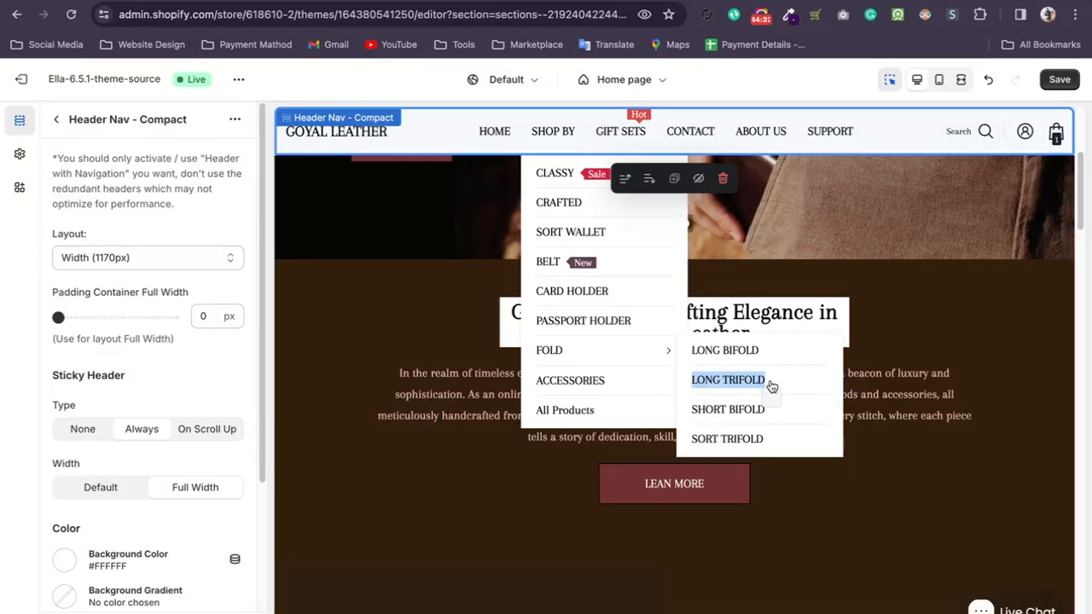
pyautogui.click(56, 124)
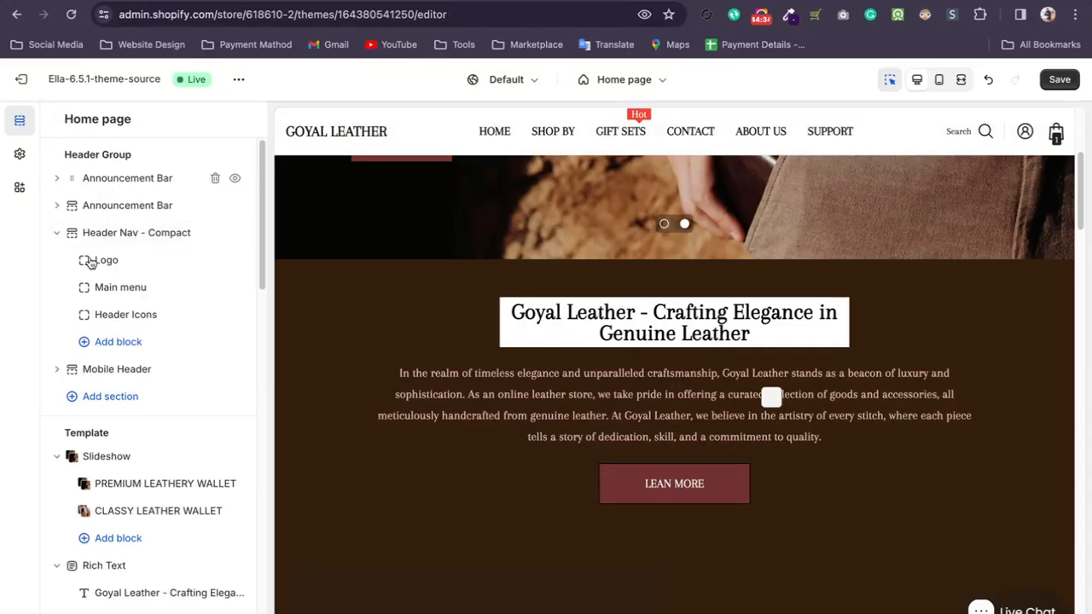
pyautogui.click(134, 287)
pyautogui.scroll(-15, 137, 440)
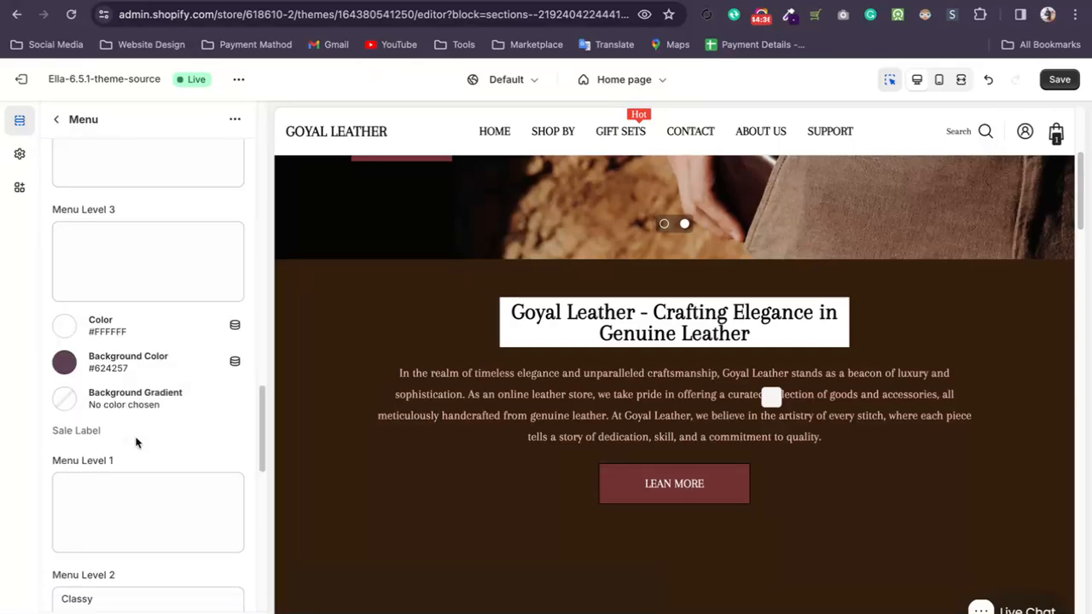
pyautogui.click(92, 430)
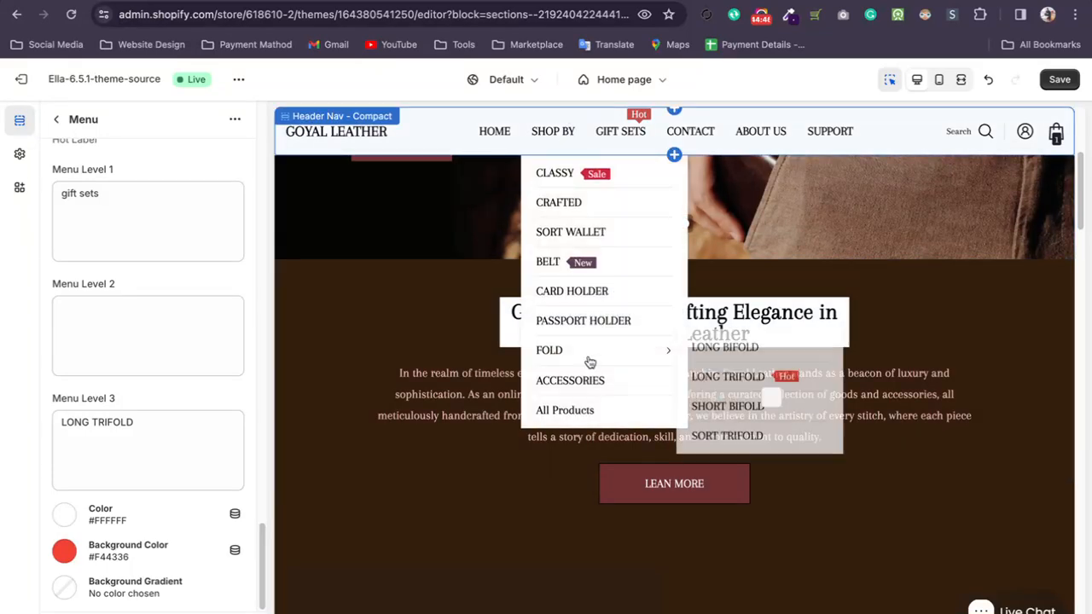
# - Enter FOLD as the Hot Label's Menu Level 2 item and check the SHOP BY dropdown in the preview
pyautogui.tripleClick(157, 421)
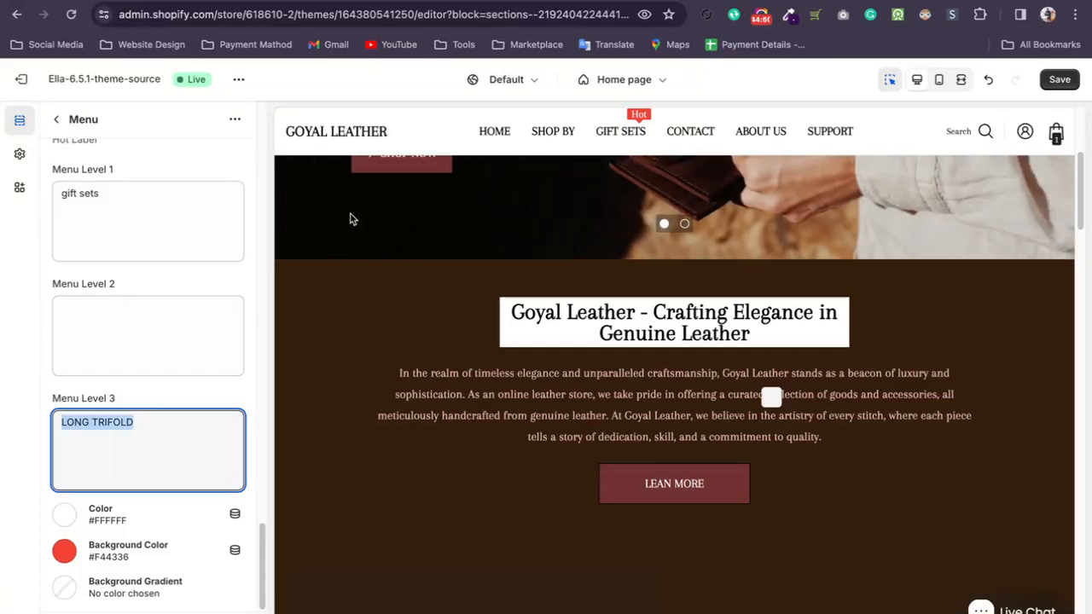
pyautogui.moveTo(557, 136)
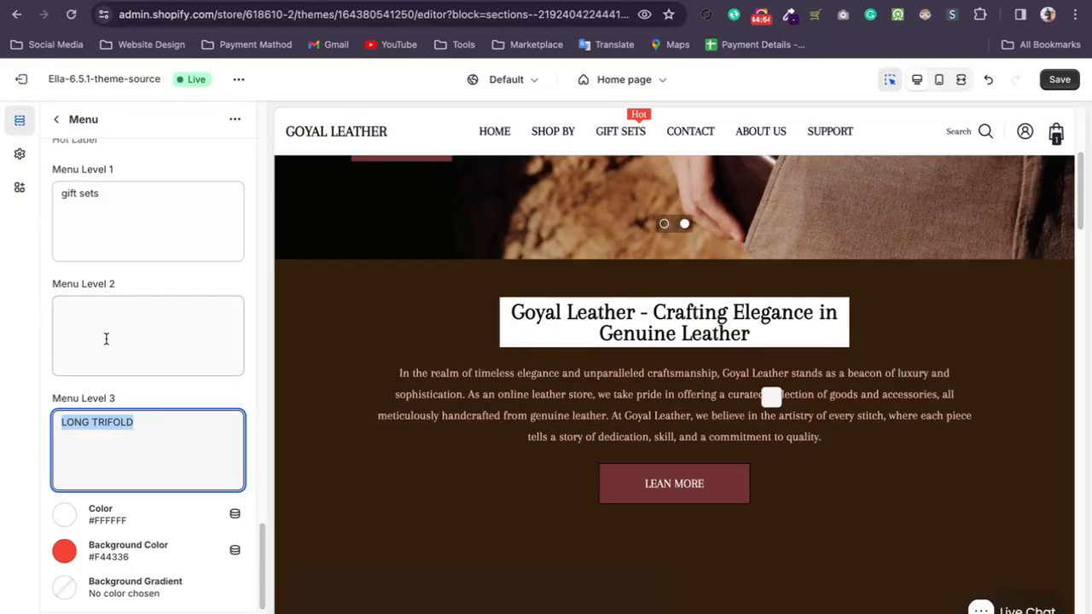
pyautogui.click(102, 333)
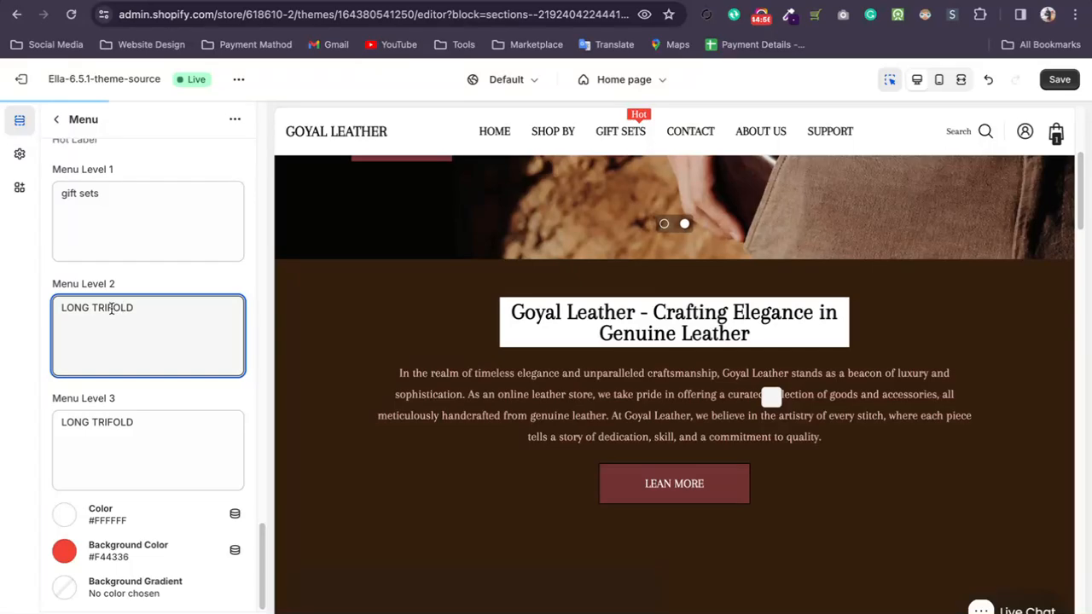
pyautogui.moveTo(114, 309); pyautogui.dragTo(35, 307)
pyautogui.press('BackSpace')
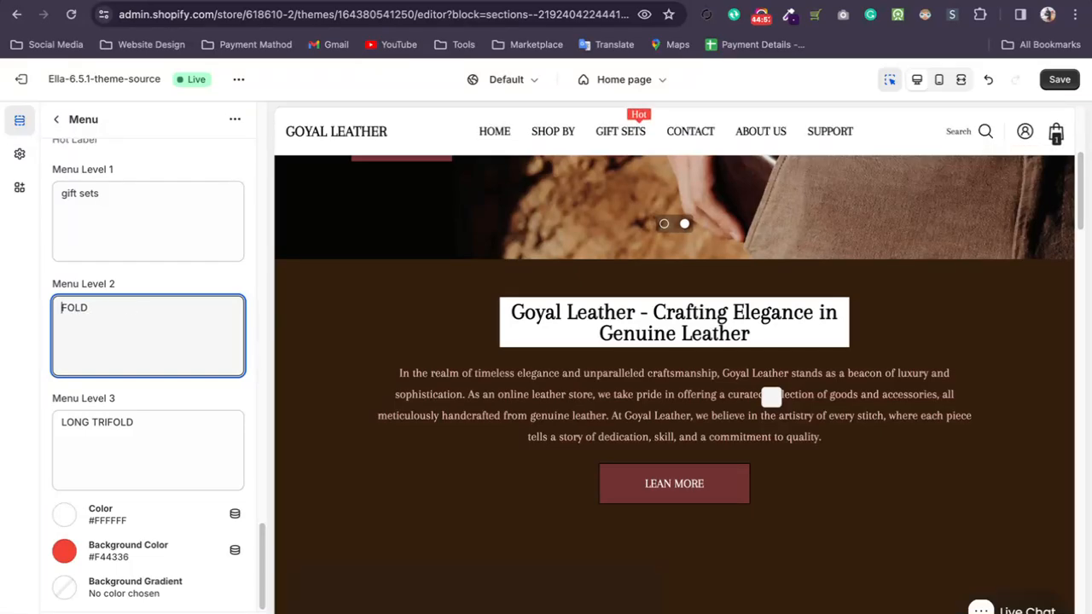
pyautogui.click(41, 314)
pyautogui.moveTo(572, 352)
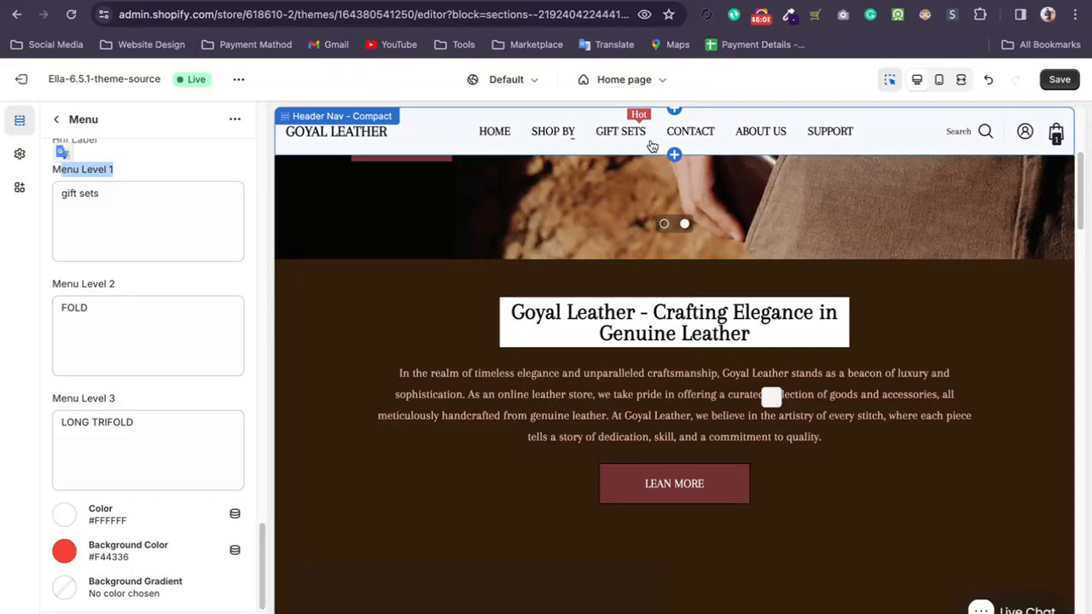
pyautogui.moveTo(553, 134)
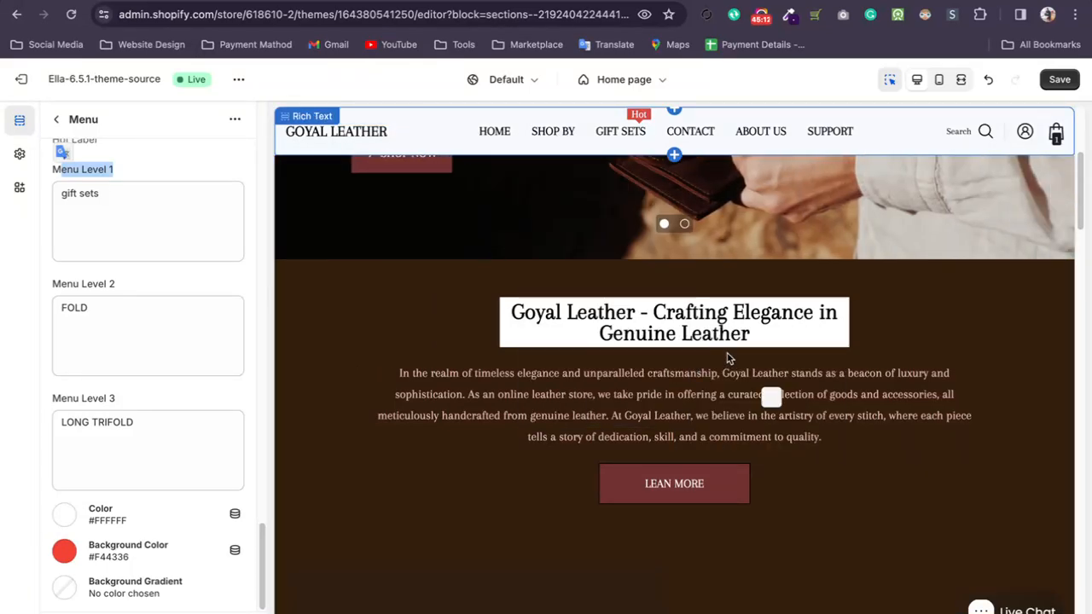
# - Clear the Hot Label's Menu Level 3 and Menu Level 2 fields and look over the home page preview
pyautogui.click(152, 431)
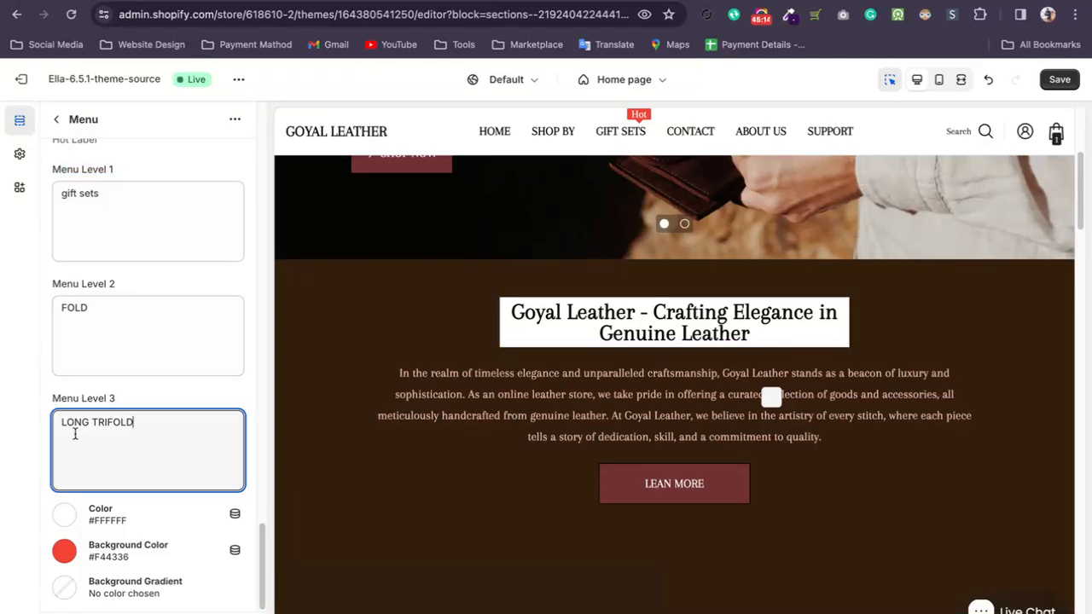
pyautogui.press('super+a')
pyautogui.press('BackSpace')
pyautogui.click(160, 307)
pyautogui.press('super+a')
pyautogui.press('BackSpace')
pyautogui.scroll(-15, 771, 470)
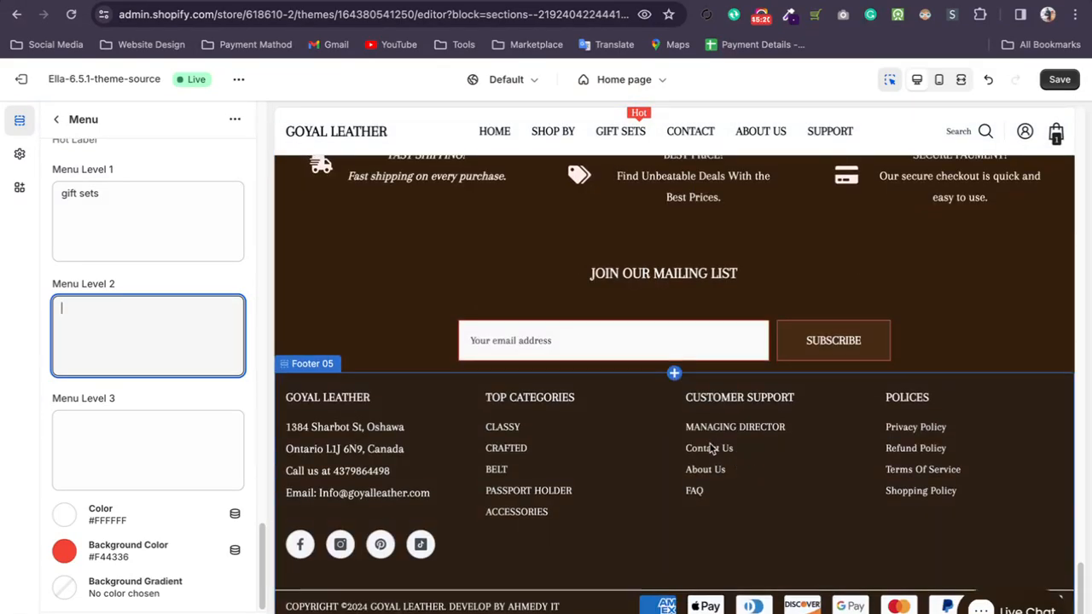
pyautogui.scroll(15, 682, 409)
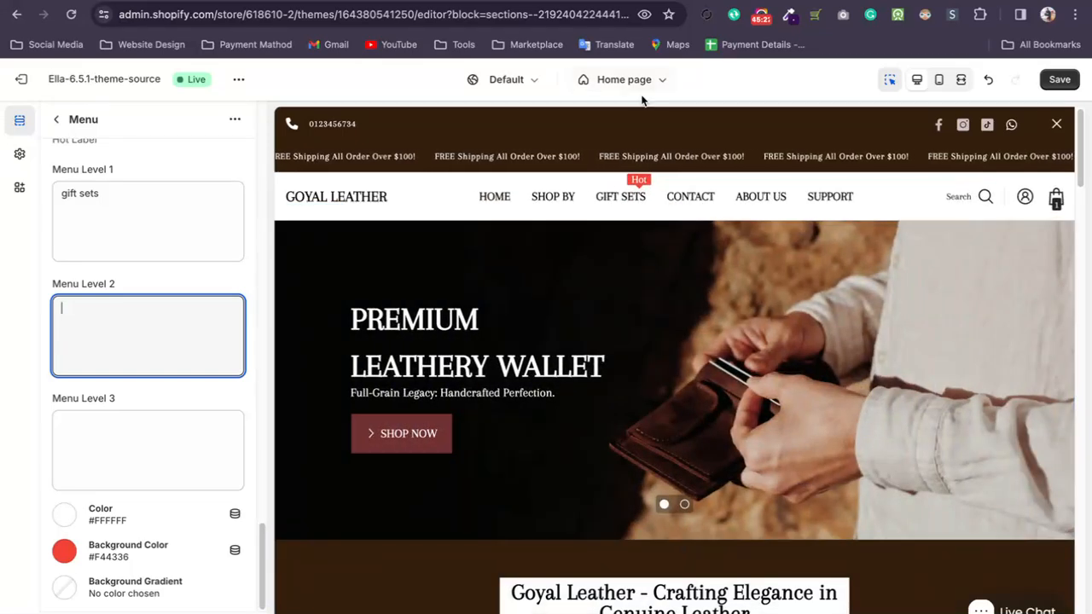
# - Leave the theme editor and switch the admin to the Only Good Brands store
pyautogui.click(632, 82)
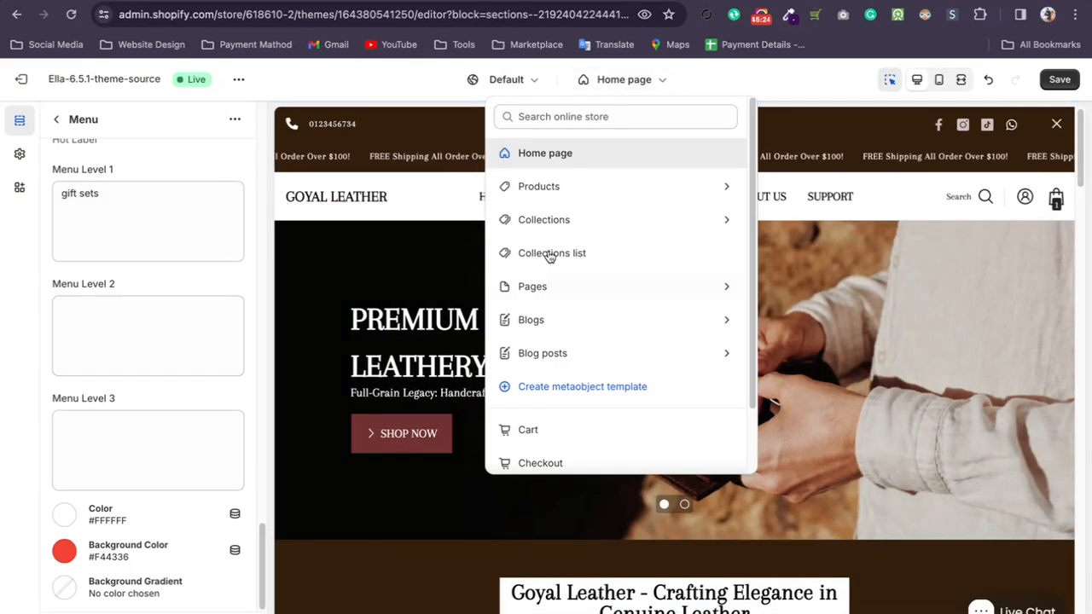
pyautogui.click(16, 81)
pyautogui.click(741, 397)
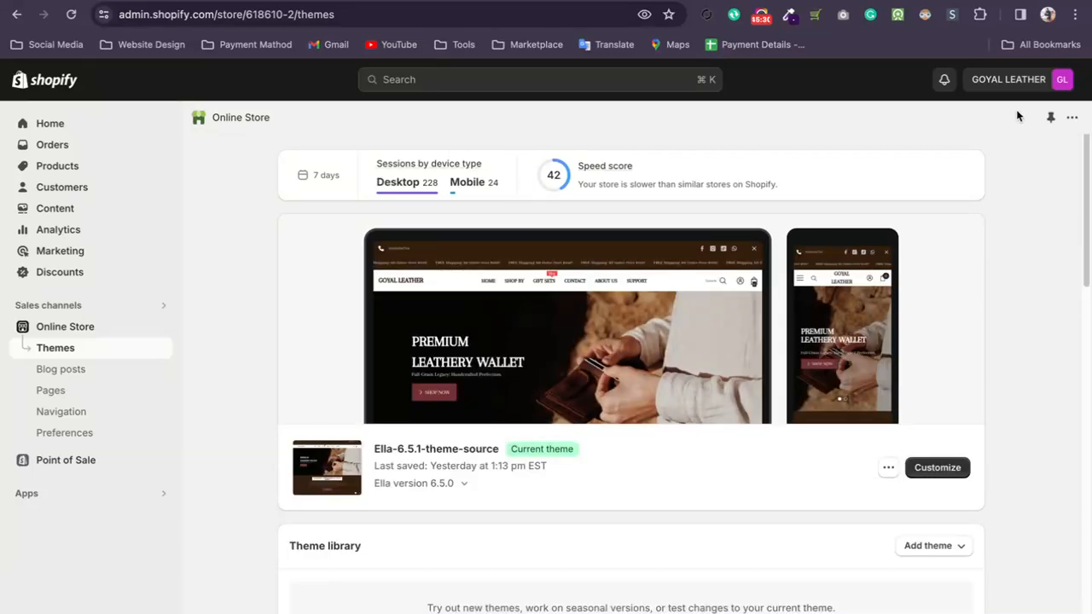
pyautogui.click(1005, 79)
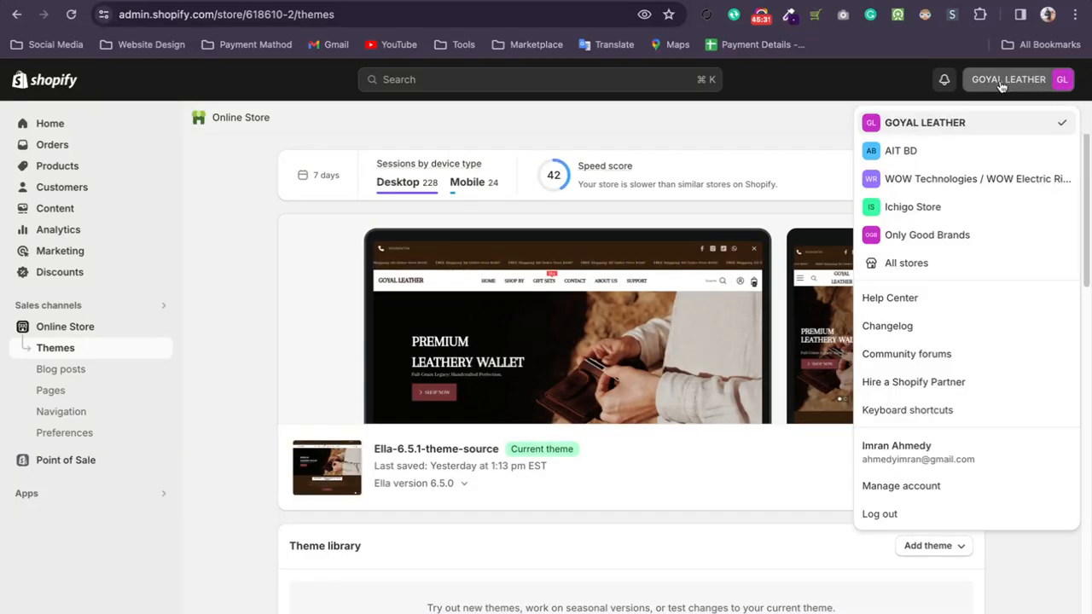
pyautogui.click(963, 246)
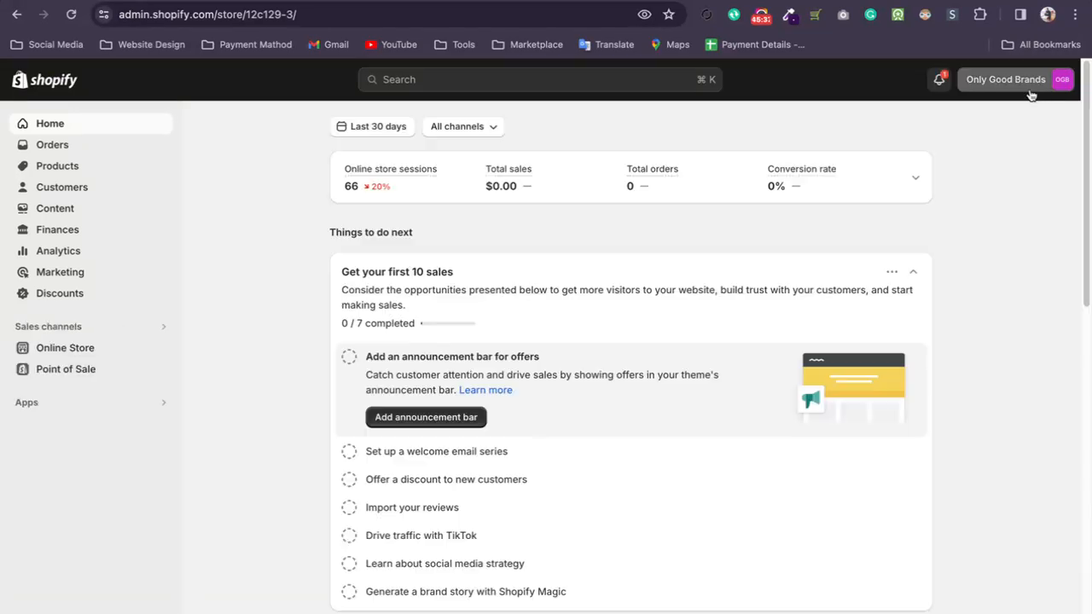
# - Find the Glory Cosmetics & Fragrances limited store in the full store list and open its settings
pyautogui.click(1010, 80)
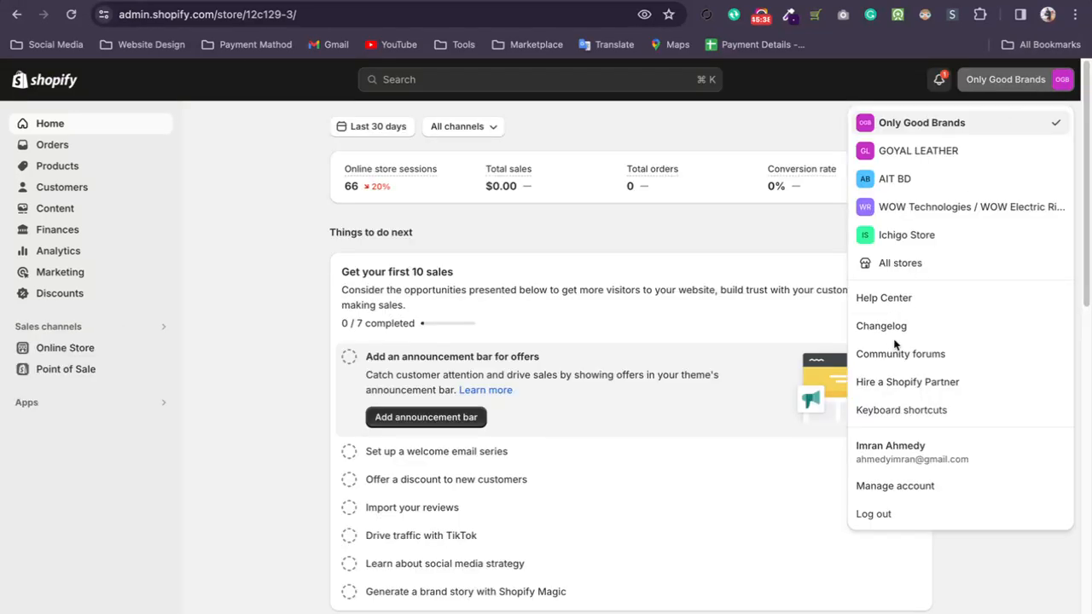
pyautogui.click(908, 261)
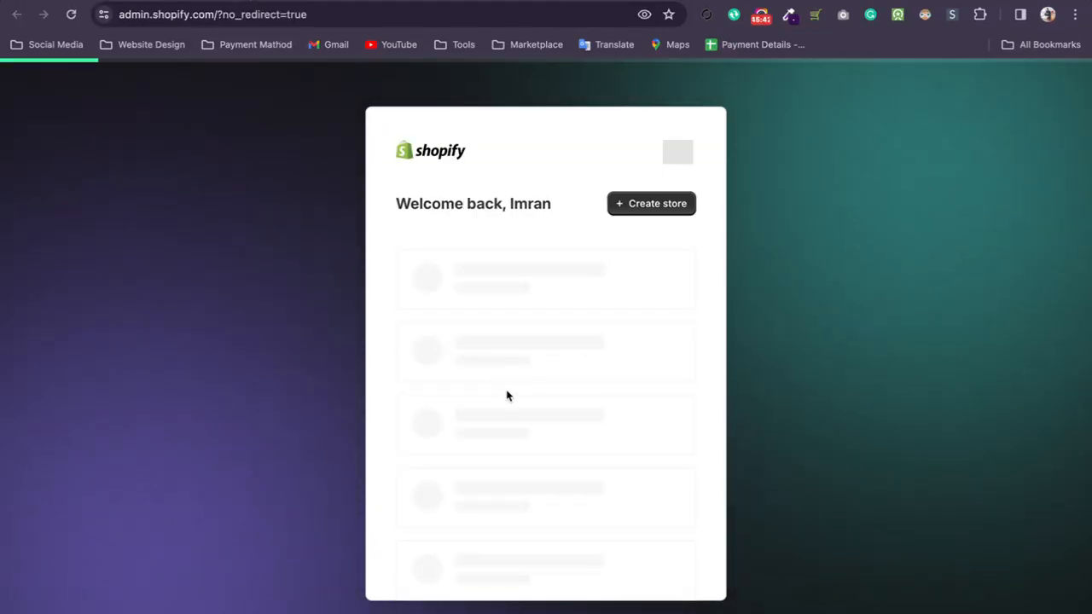
pyautogui.scroll(-5, 491, 426)
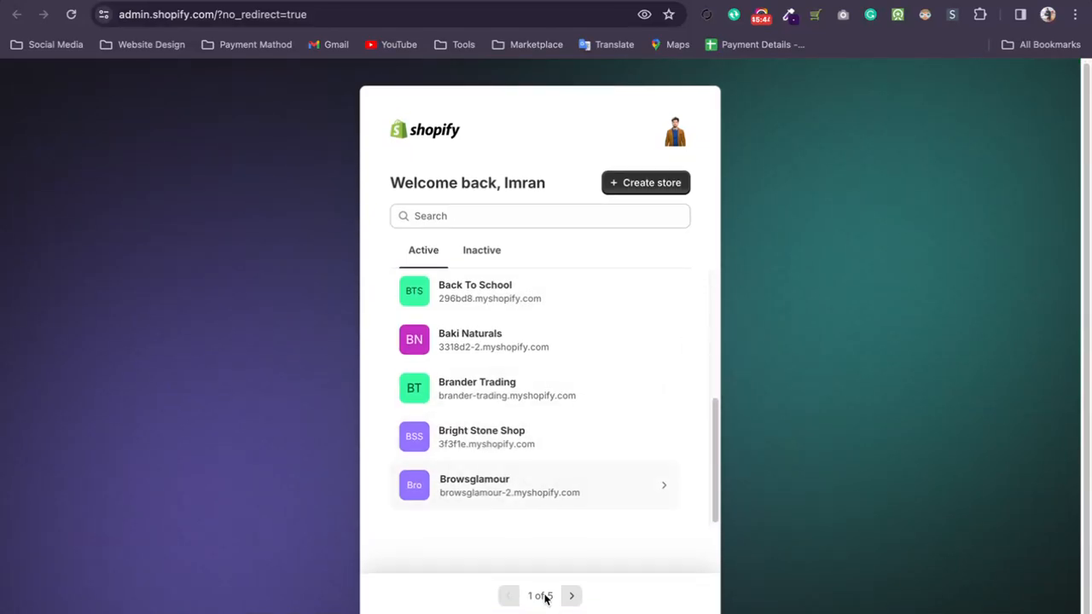
pyautogui.click(572, 596)
pyautogui.scroll(-5, 528, 446)
pyautogui.scroll(5, 529, 446)
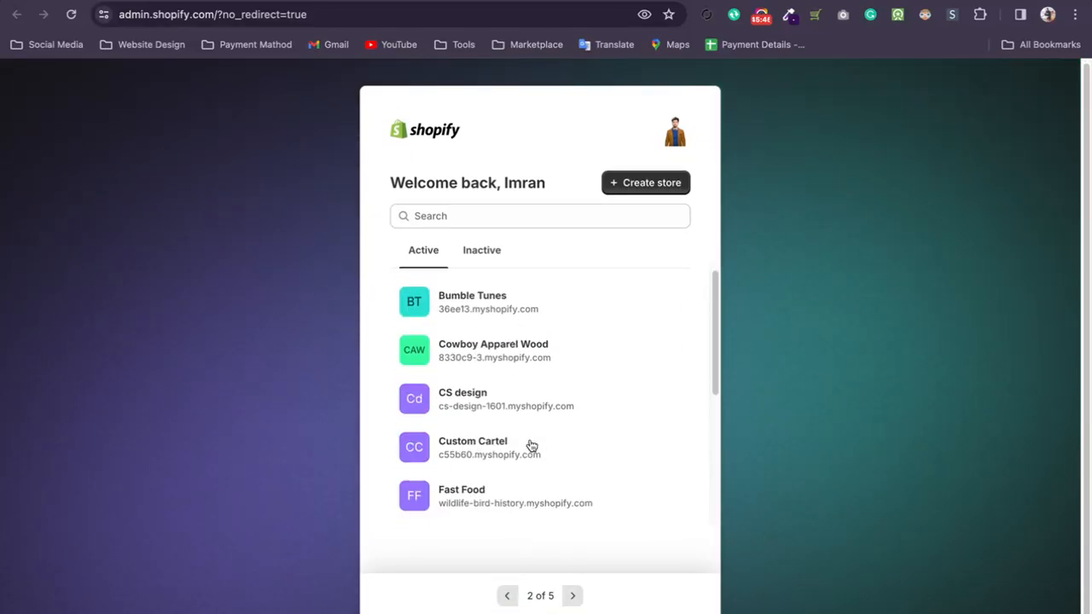
pyautogui.scroll(-5, 546, 439)
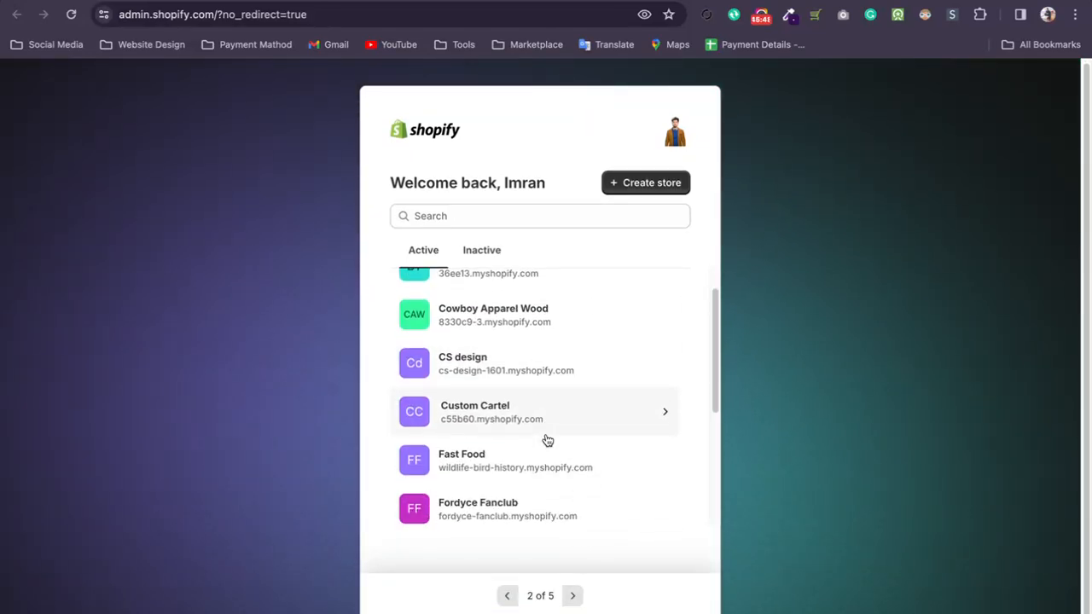
pyautogui.click(503, 389)
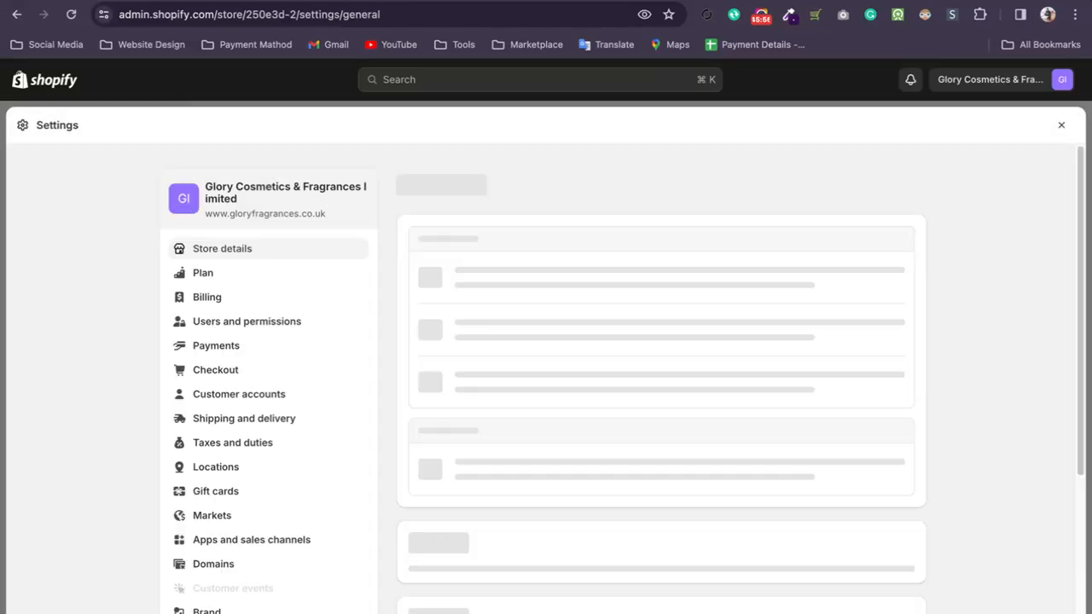
# - Open the Shipping Price profile under custom shipping rates in the store's Shipping and delivery settings
pyautogui.scroll(-3, 281, 327)
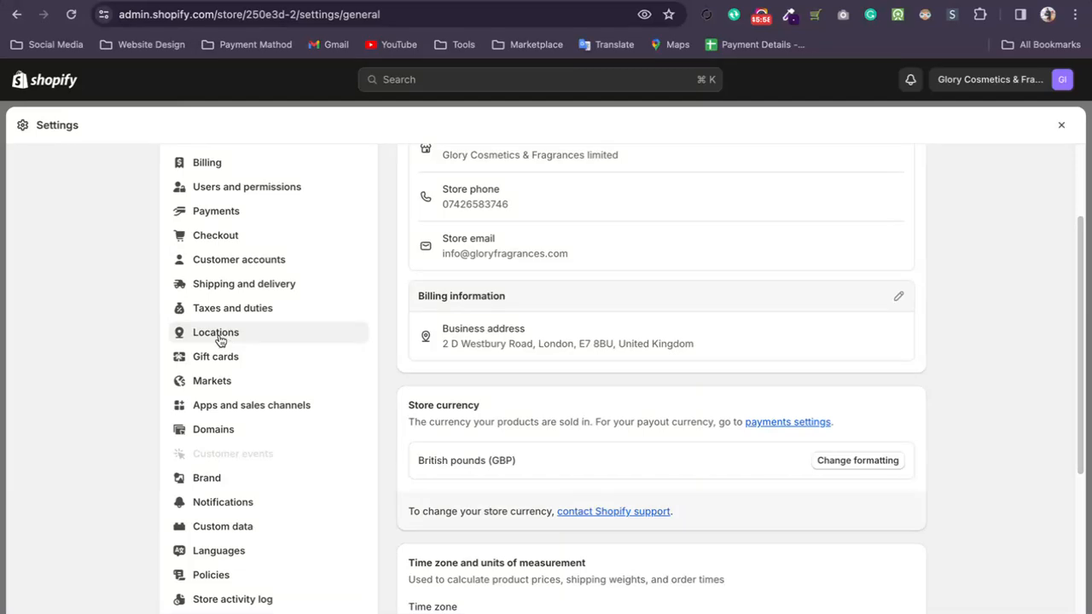
pyautogui.click(227, 285)
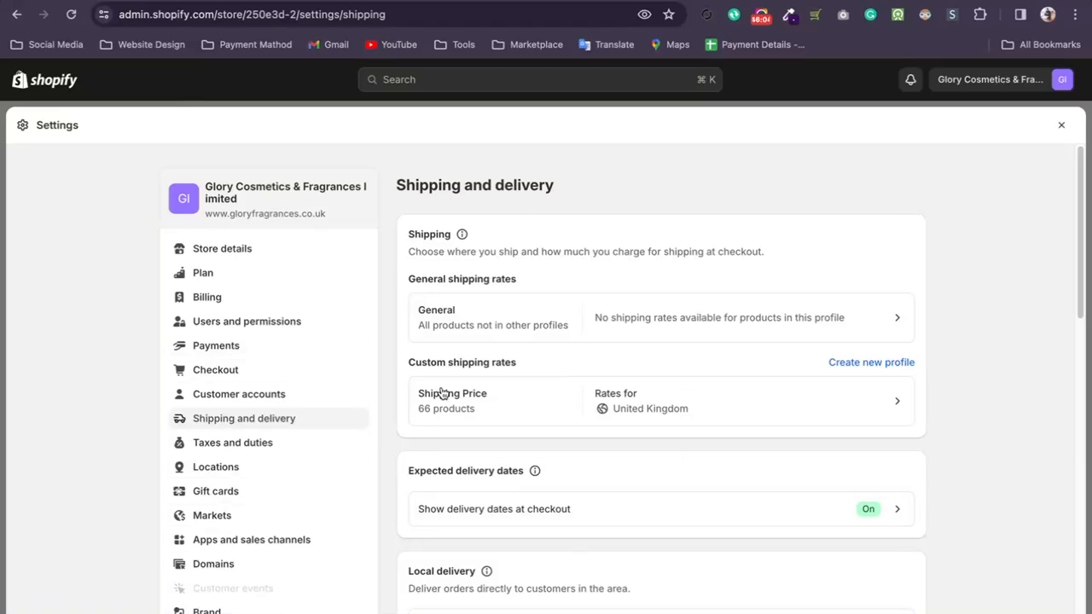
pyautogui.scroll(-1, 572, 372)
pyautogui.scroll(-2, 571, 372)
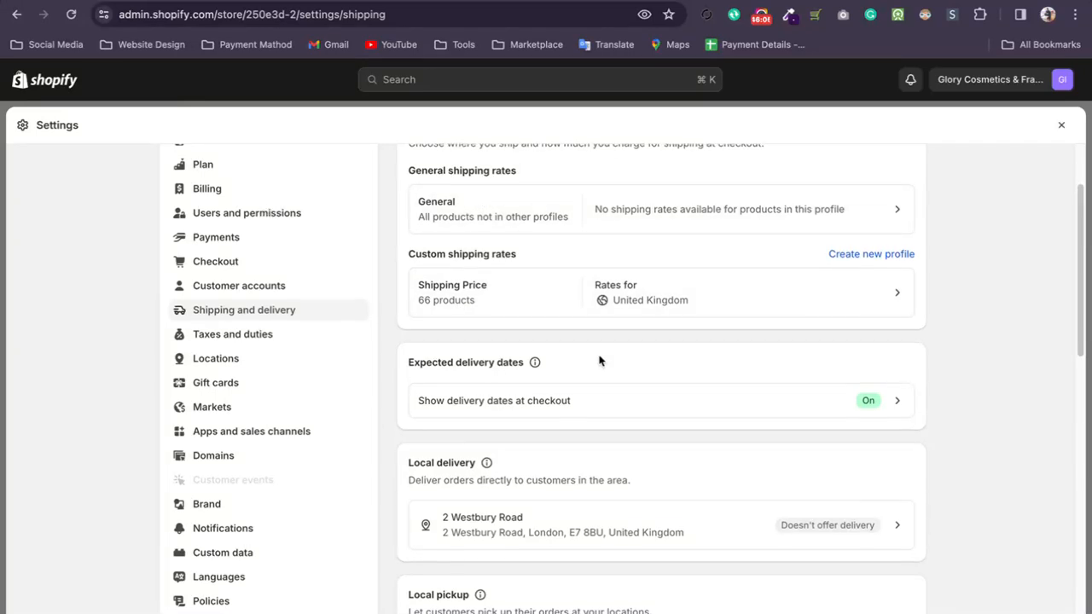
pyautogui.click(643, 289)
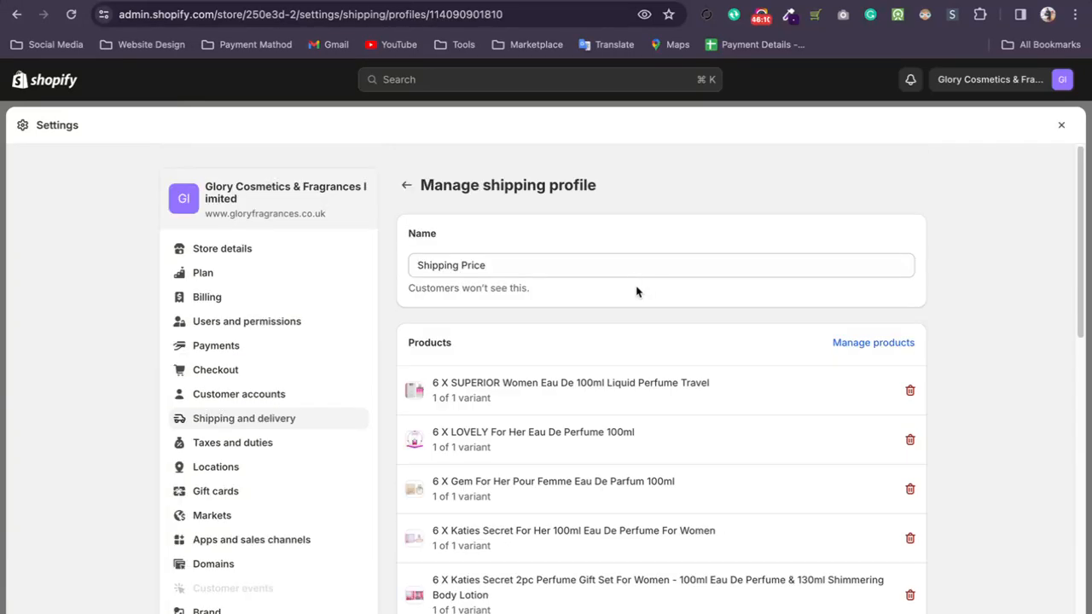
# - Review the Shipping Price profile's products, shipping origins and zone rates, and return to the Shipping and delivery overview
pyautogui.scroll(-5, 581, 333)
pyautogui.scroll(5, 585, 383)
pyautogui.scroll(-3, 1050, 345)
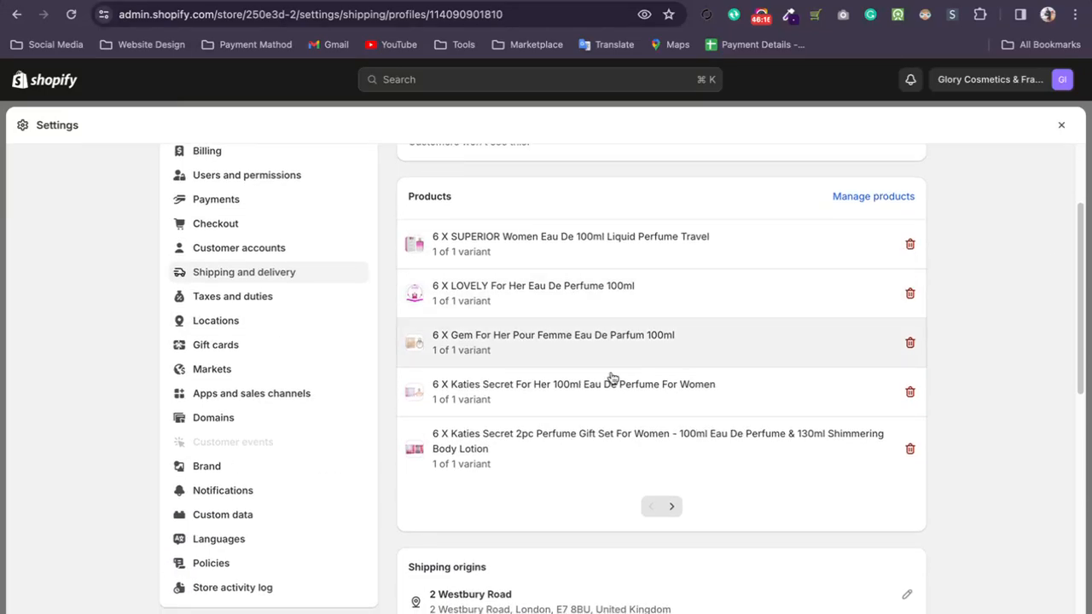
pyautogui.scroll(-4, 418, 388)
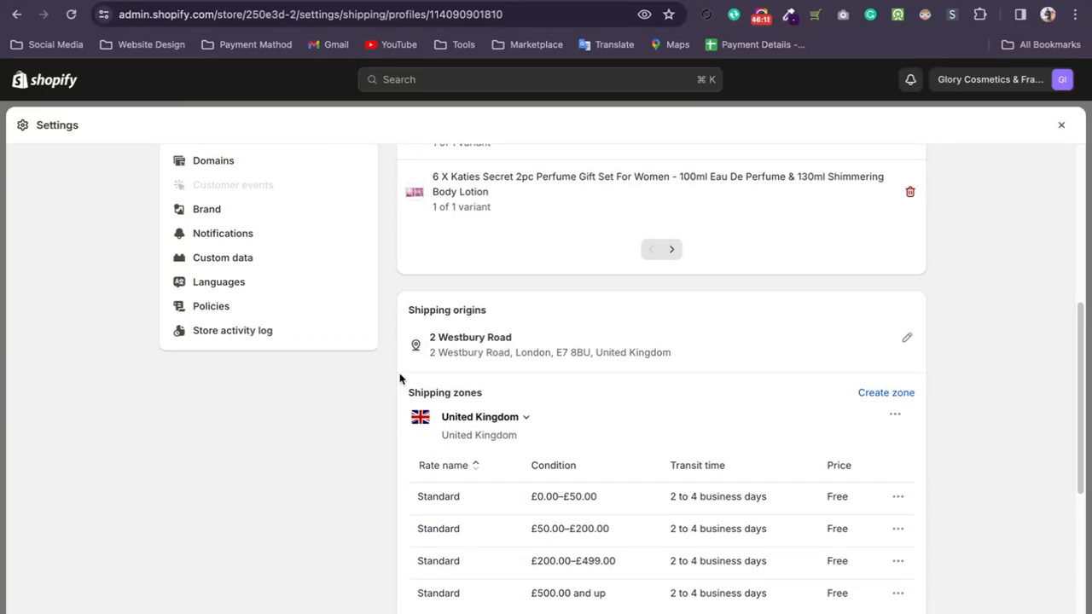
pyautogui.scroll(4, 681, 213)
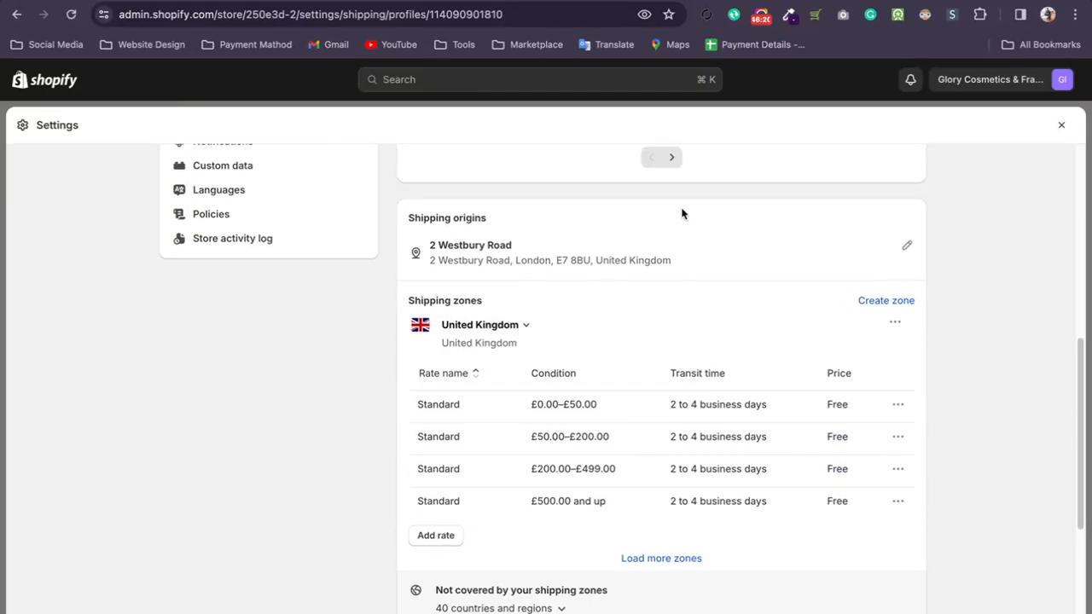
pyautogui.scroll(2, 677, 223)
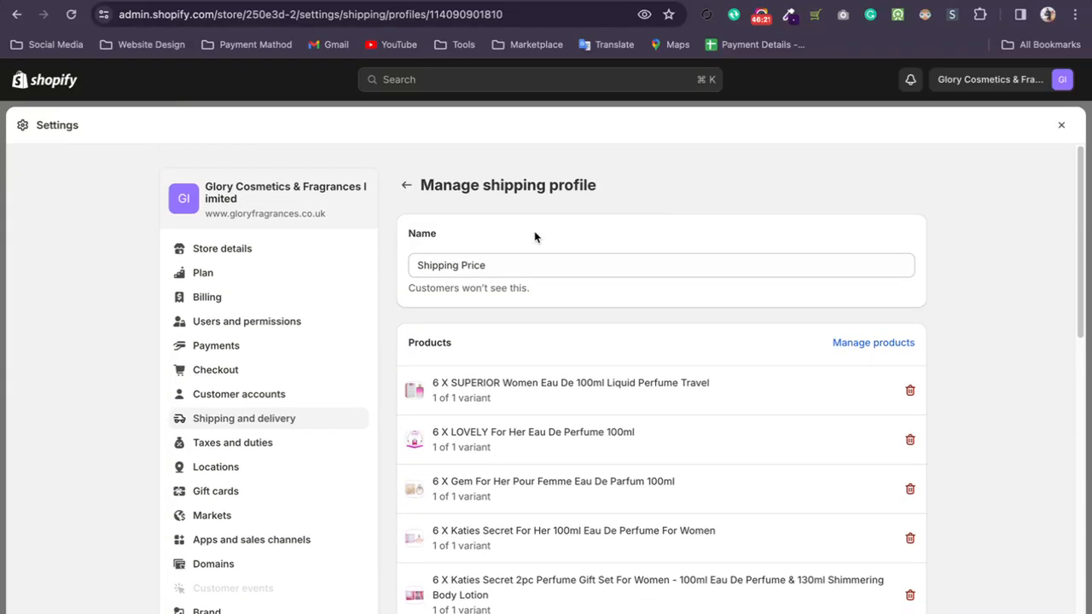
pyautogui.click(408, 184)
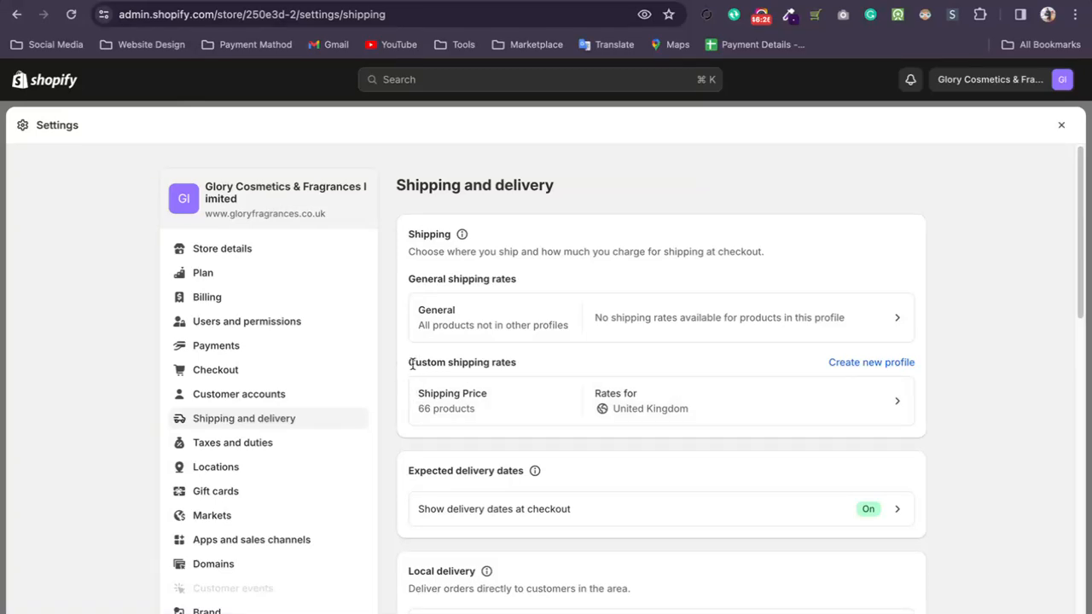
# - Reopen the Shipping Price profile under custom shipping rates and go to its shipping zones
pyautogui.tripleClick(536, 356)
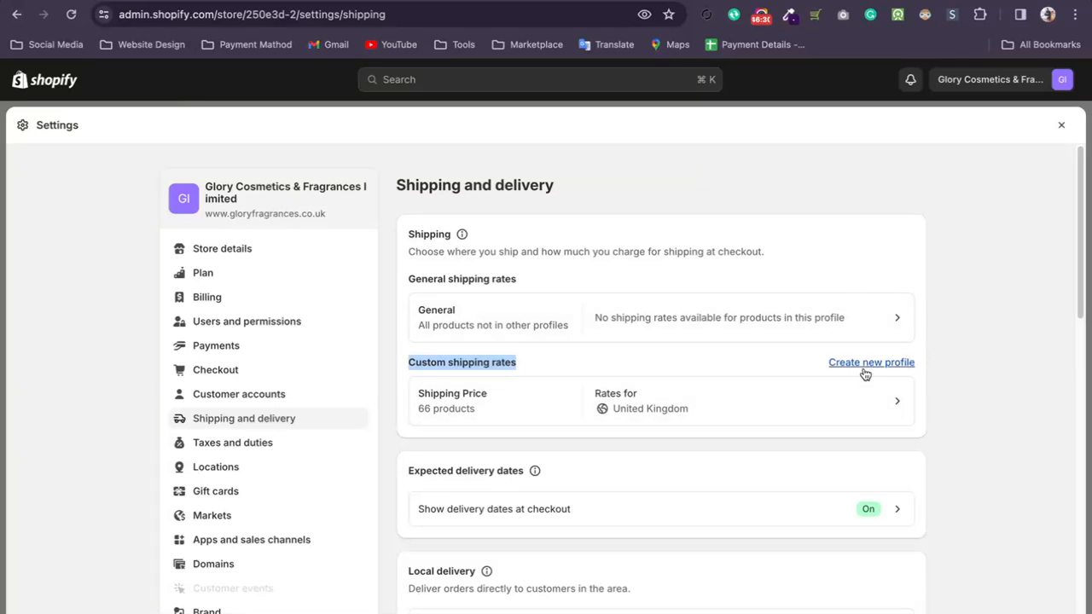
pyautogui.click(608, 413)
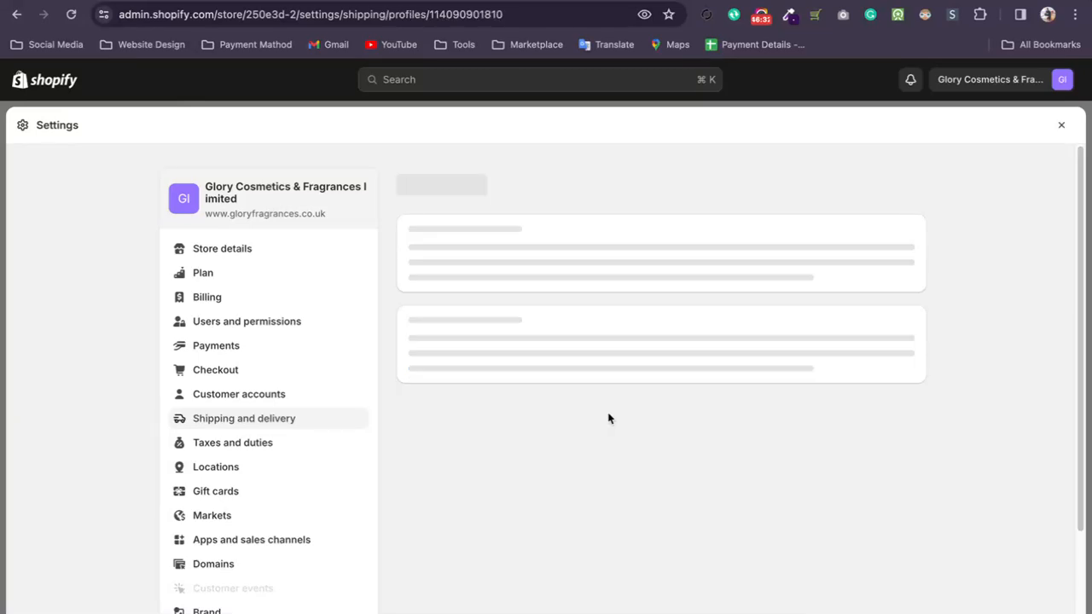
pyautogui.scroll(-5, 397, 299)
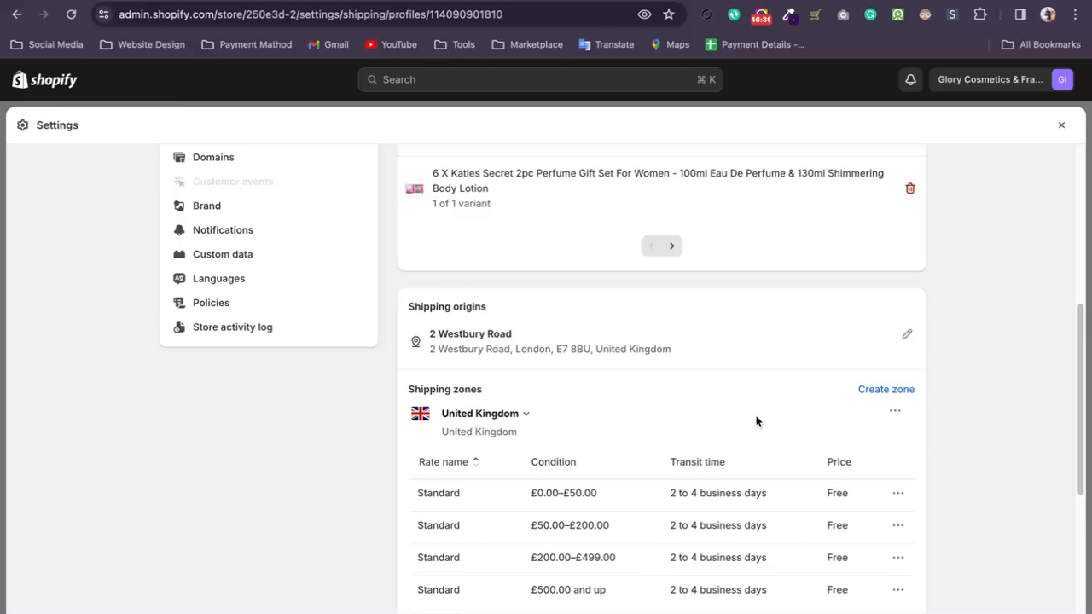
# - Try the International selection and browse the country list for a new shipping zone, and cancel without creating it
pyautogui.click(896, 394)
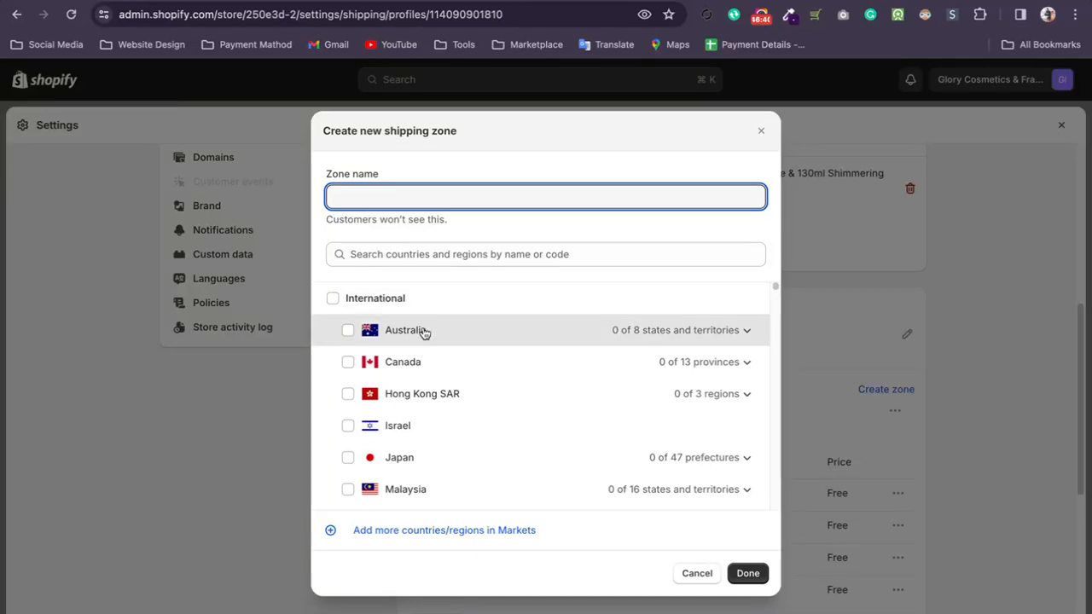
pyautogui.scroll(-10, 444, 401)
pyautogui.scroll(-5, 451, 415)
pyautogui.scroll(15, 441, 401)
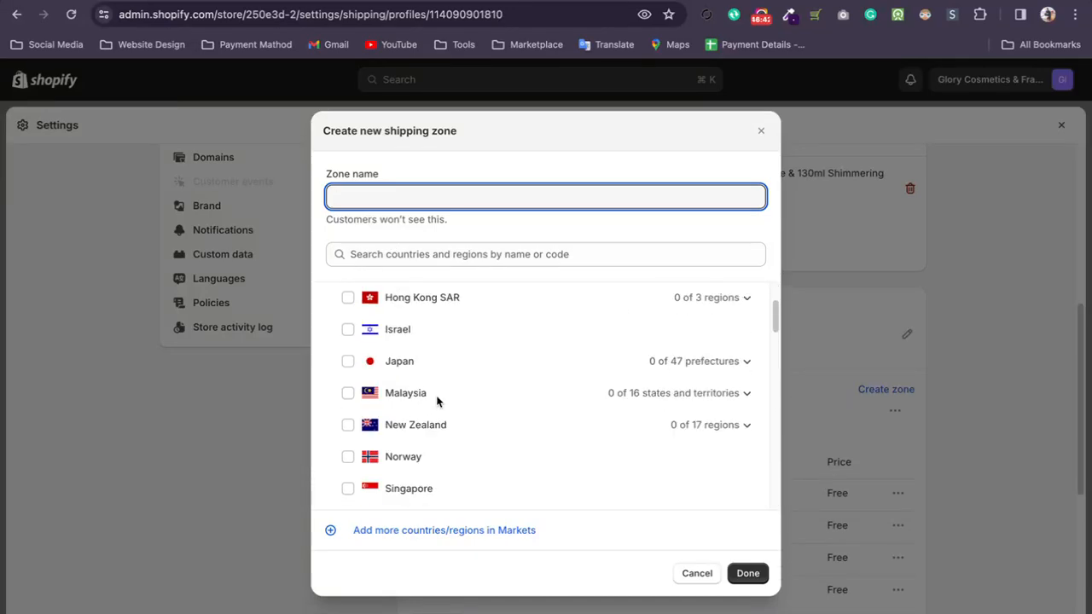
pyautogui.click(334, 303)
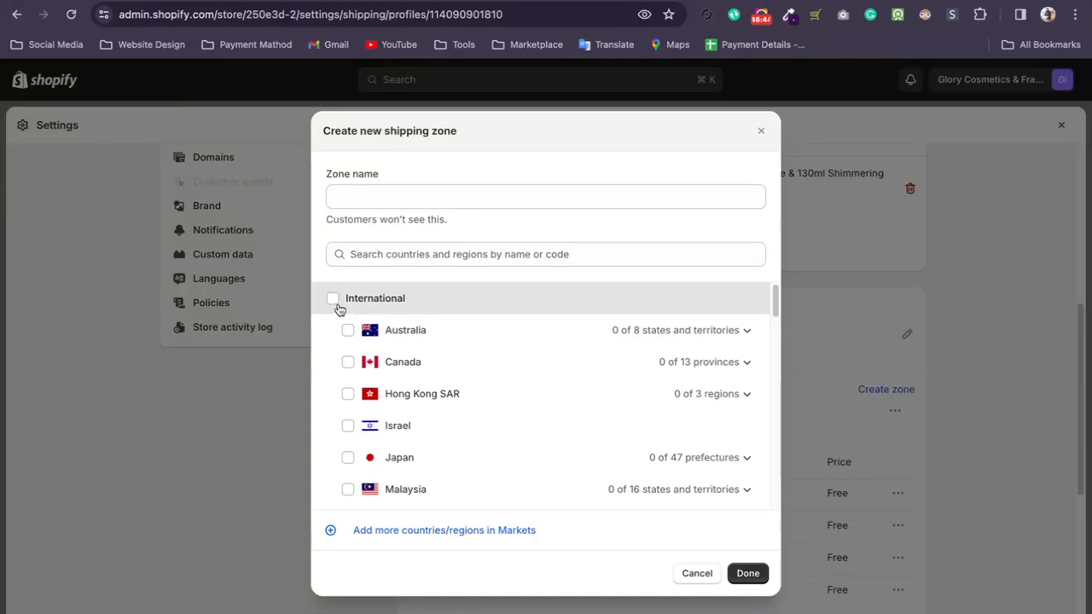
pyautogui.click(335, 303)
pyautogui.scroll(-10, 418, 401)
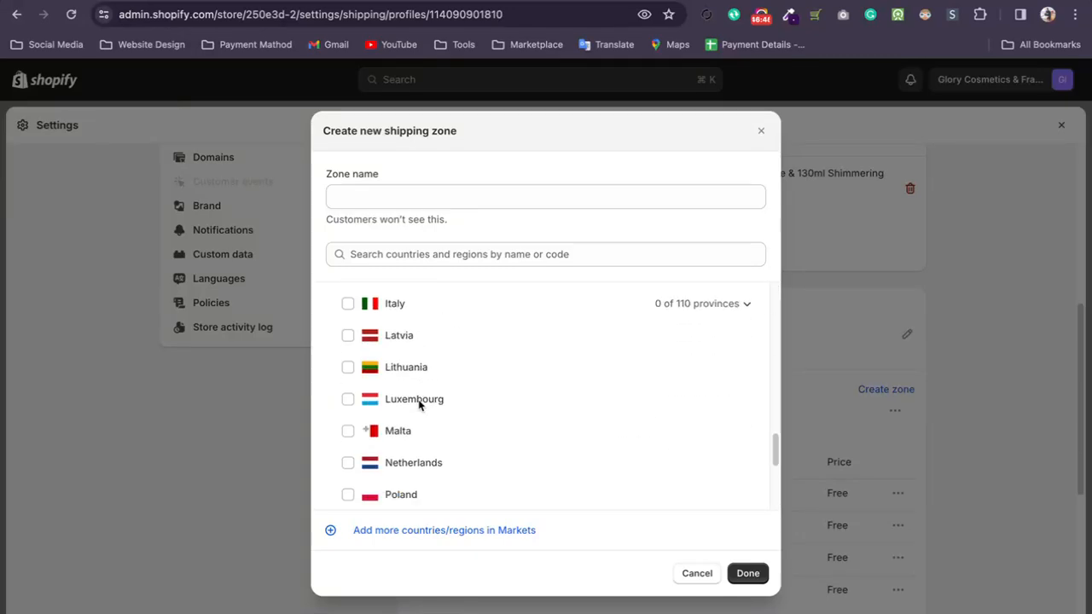
pyautogui.click(707, 571)
# - Start a new rate for the United Kingdom zone with conditional pricing based on item weight and a minimum weight of 50 lb
pyautogui.scroll(-3, 563, 375)
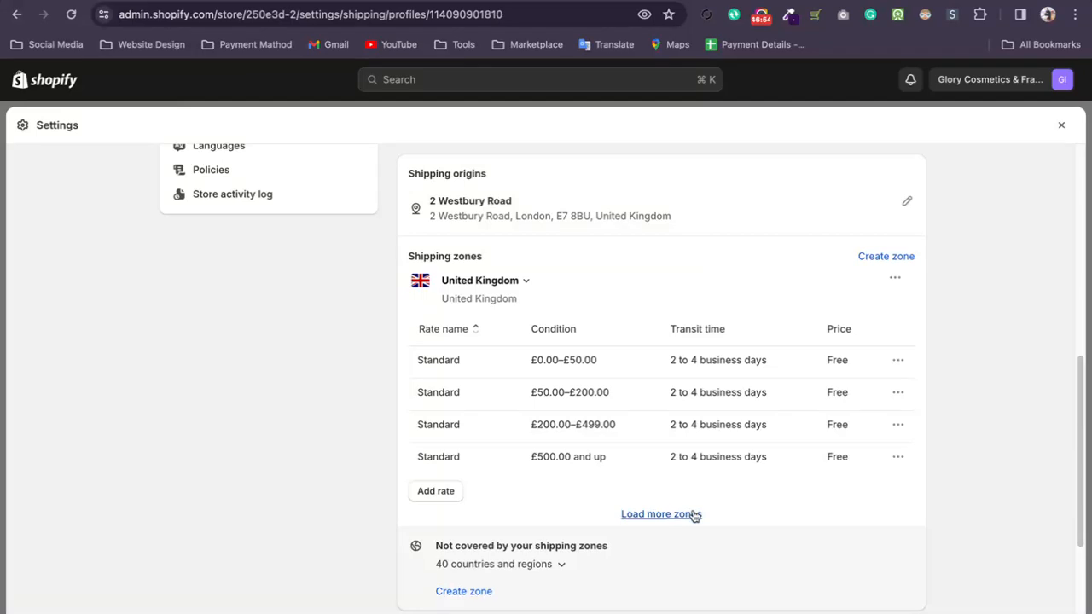
pyautogui.click(432, 493)
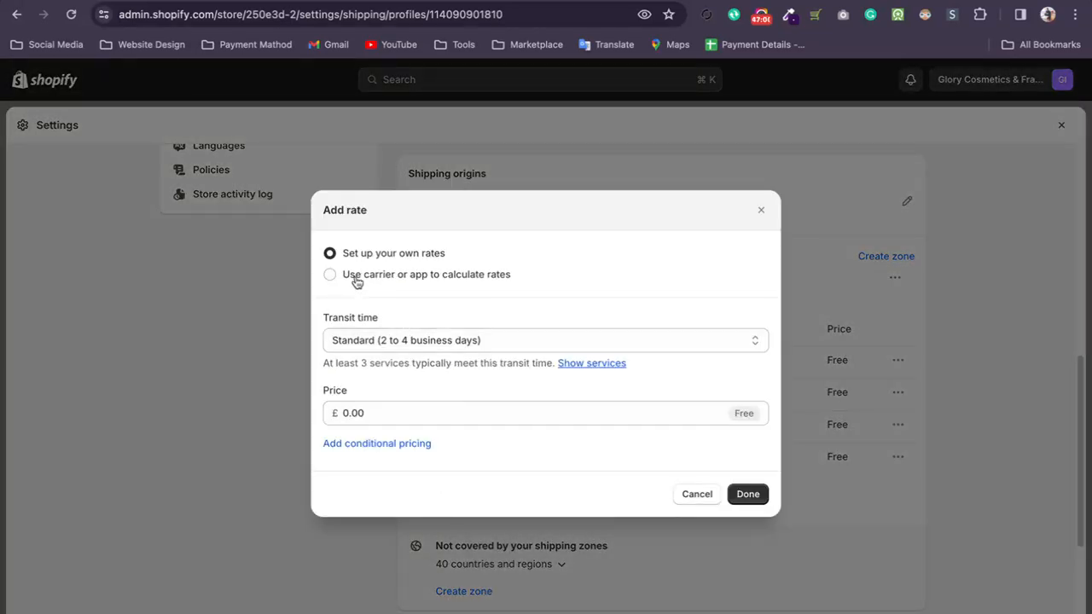
pyautogui.click(420, 412)
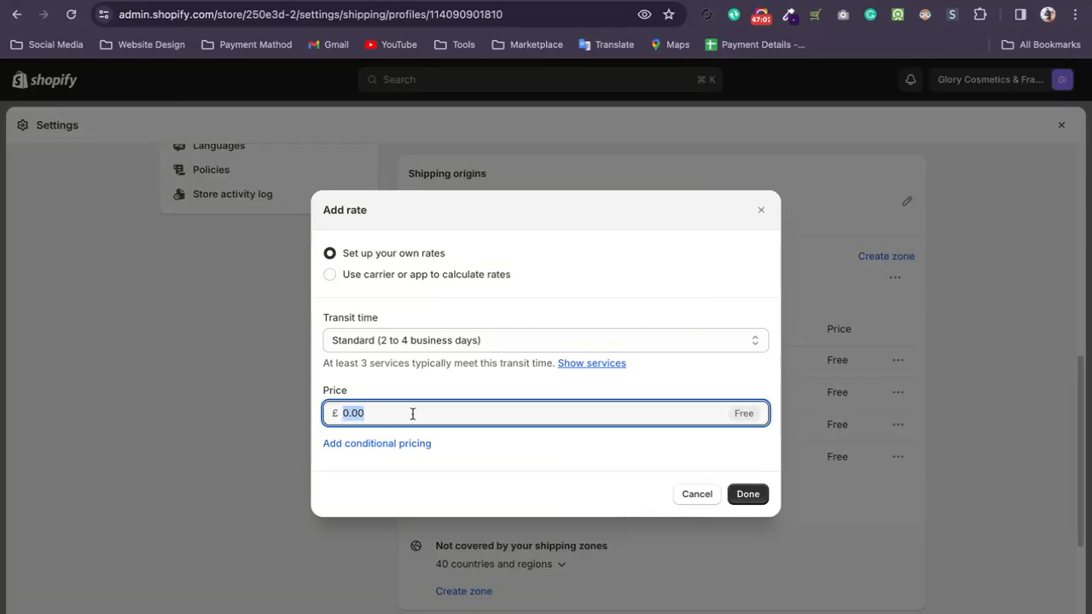
pyautogui.click(401, 443)
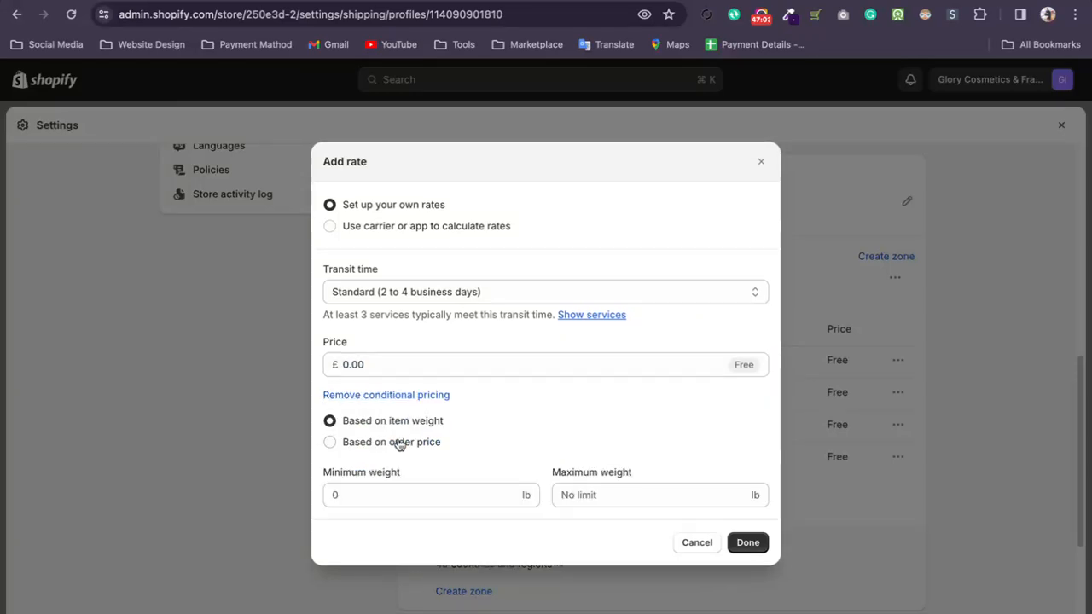
pyautogui.click(331, 442)
pyautogui.click(333, 423)
pyautogui.click(349, 499)
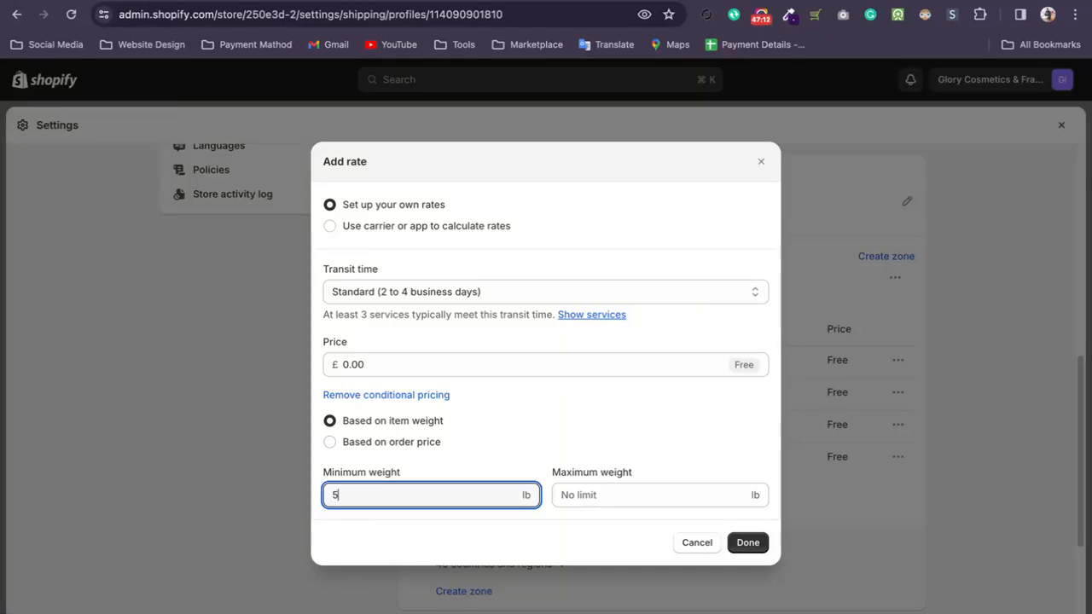
pyautogui.click(580, 490)
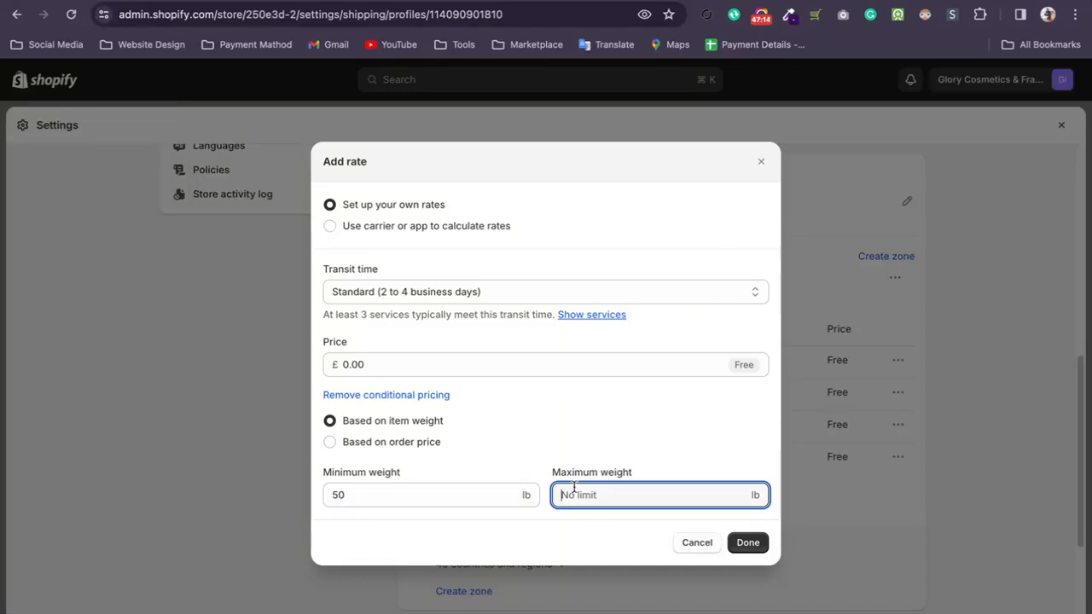
# - Set the new rate's price to £7 and base its conditional pricing on order price
pyautogui.click(374, 364)
pyautogui.moveTo(374, 364); pyautogui.dragTo(335, 364)
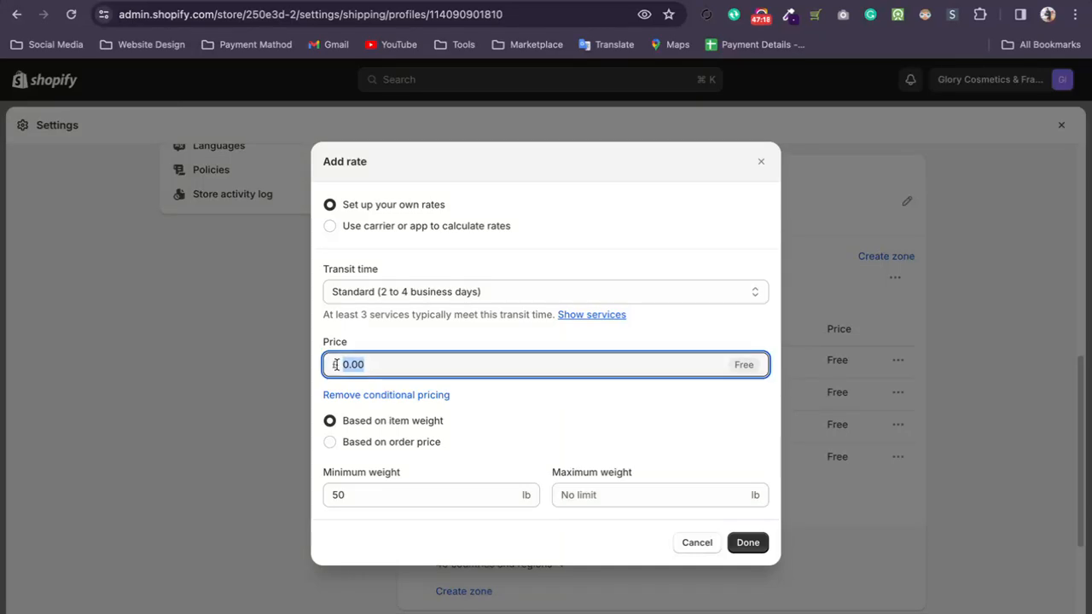
pyautogui.write('7')
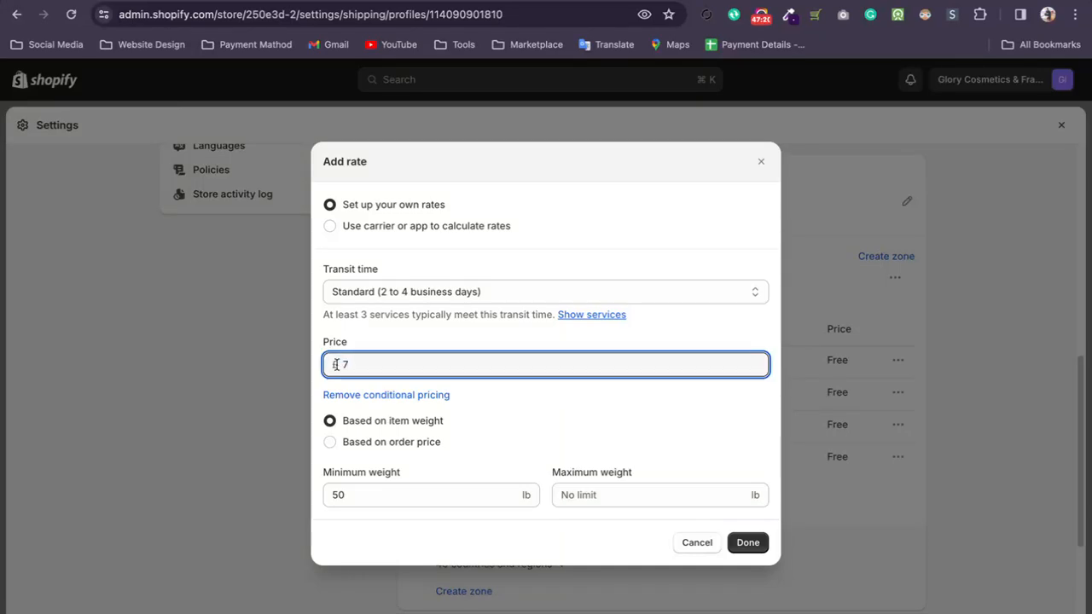
pyautogui.click(528, 448)
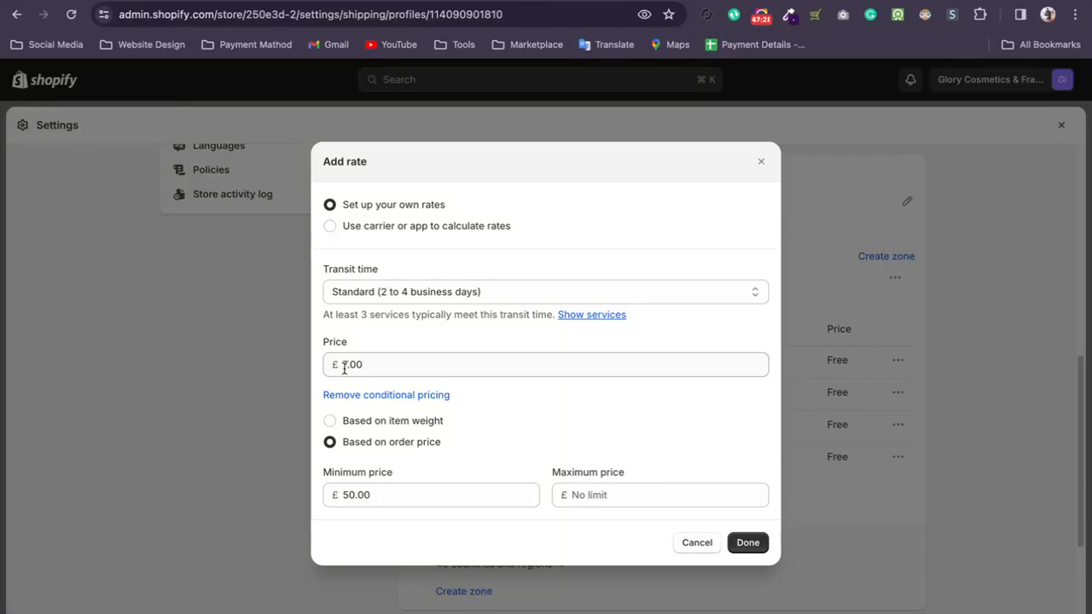
# - Limit the new United Kingdom rate to order prices from £0 to £49
pyautogui.doubleClick(373, 495)
pyautogui.click(350, 495)
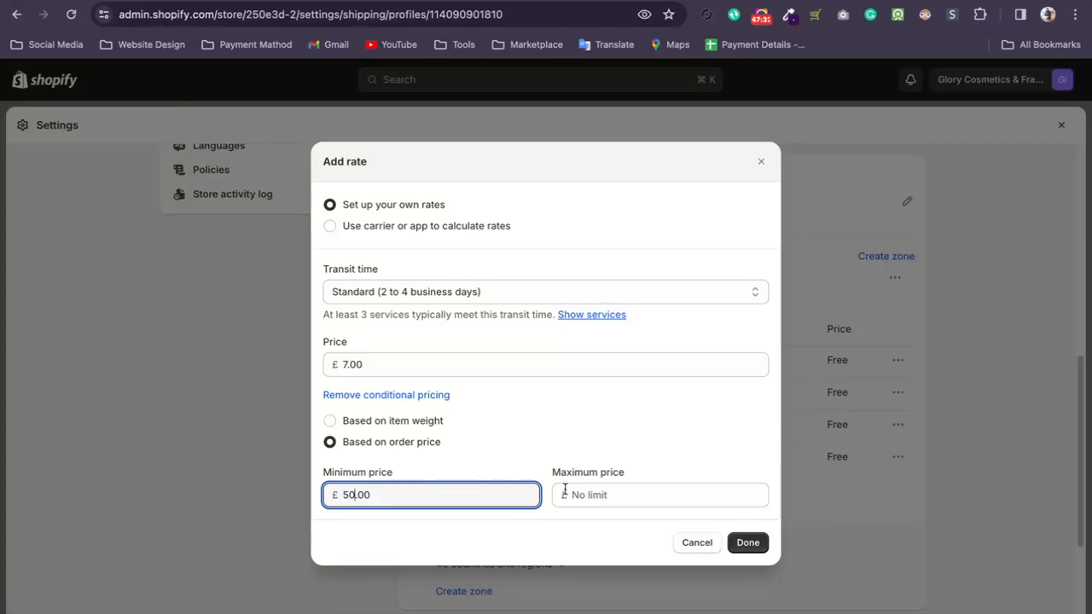
pyautogui.doubleClick(419, 497)
pyautogui.write('0')
pyautogui.click(601, 496)
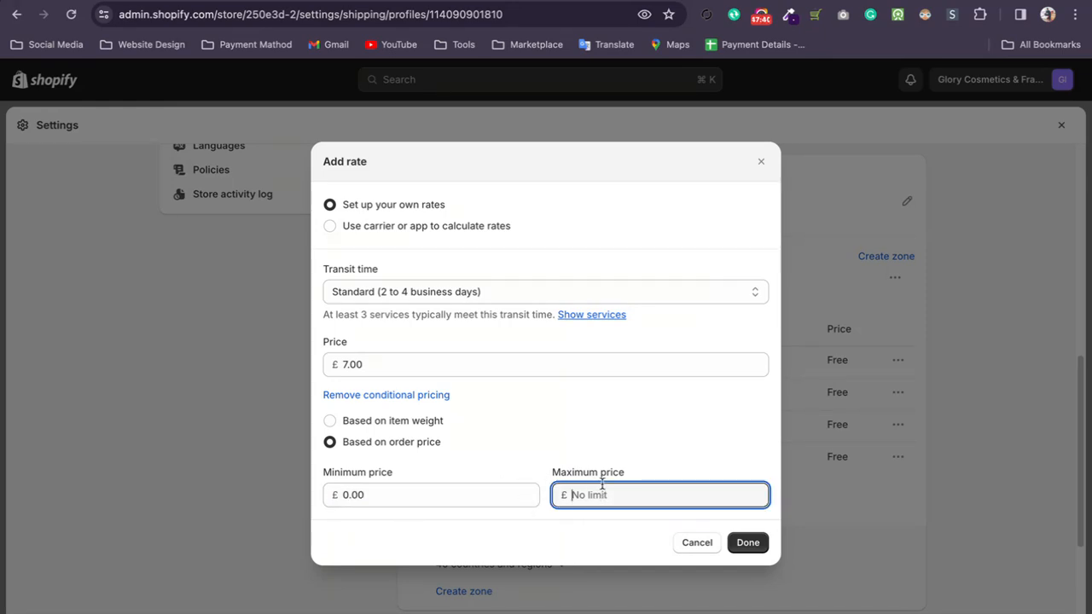
pyautogui.write('49')
pyautogui.click(593, 462)
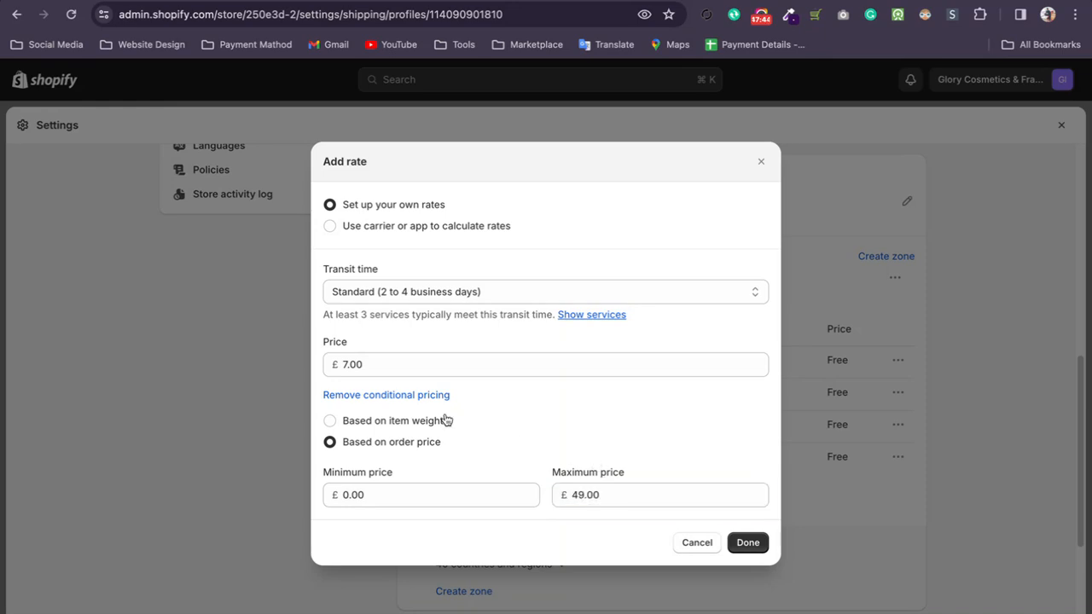
# - Try a price of £10 for the new rate, and cancel the rate without adding it
pyautogui.click(365, 363)
pyautogui.doubleClick(361, 363)
pyautogui.write('10')
pyautogui.click(577, 400)
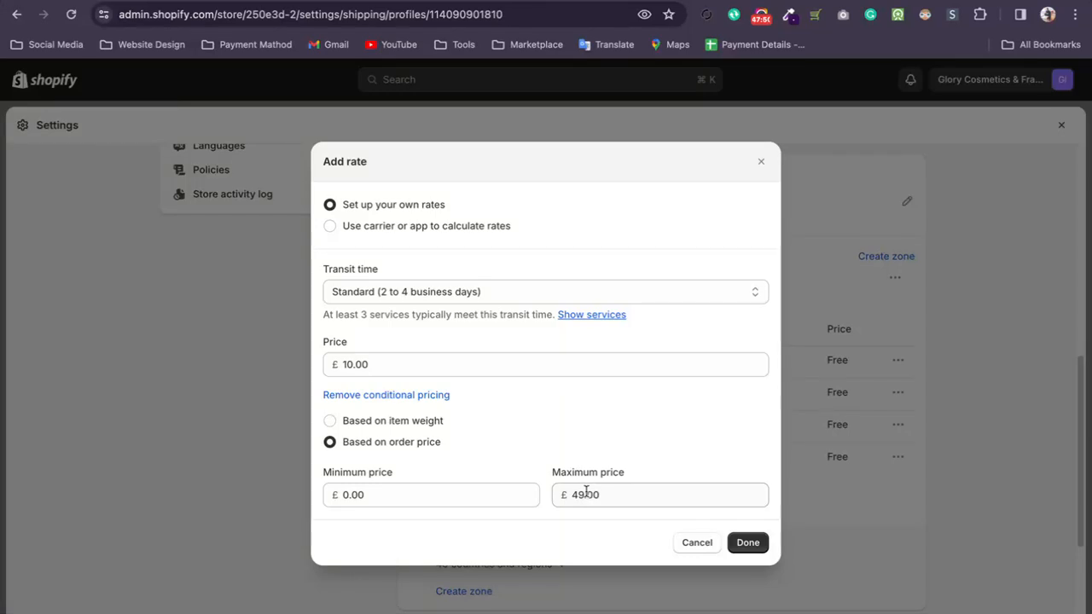
pyautogui.moveTo(572, 494); pyautogui.dragTo(578, 494)
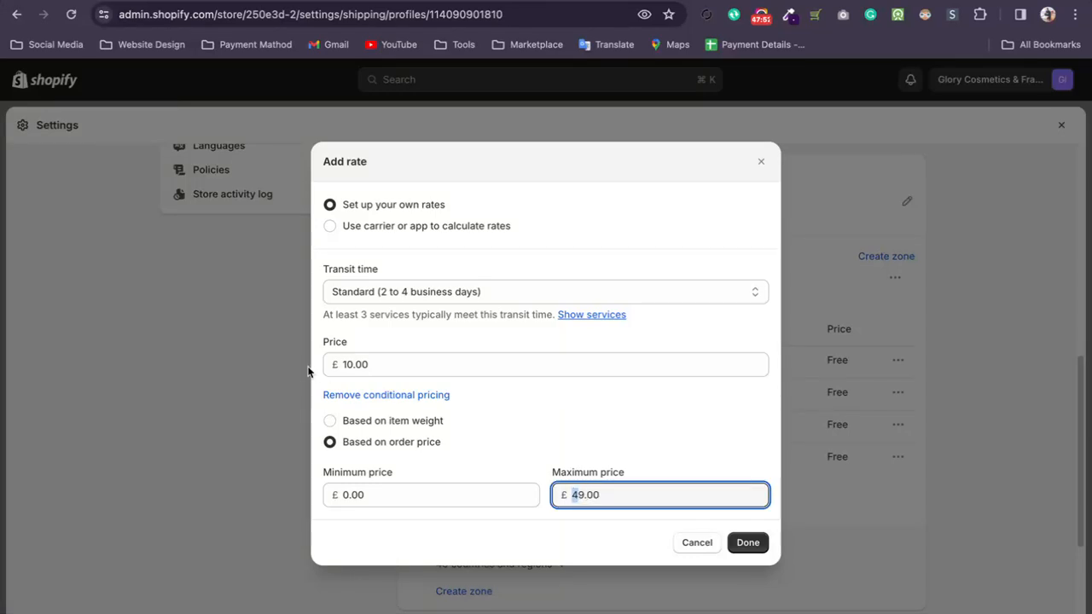
pyautogui.moveTo(343, 364); pyautogui.dragTo(368, 364)
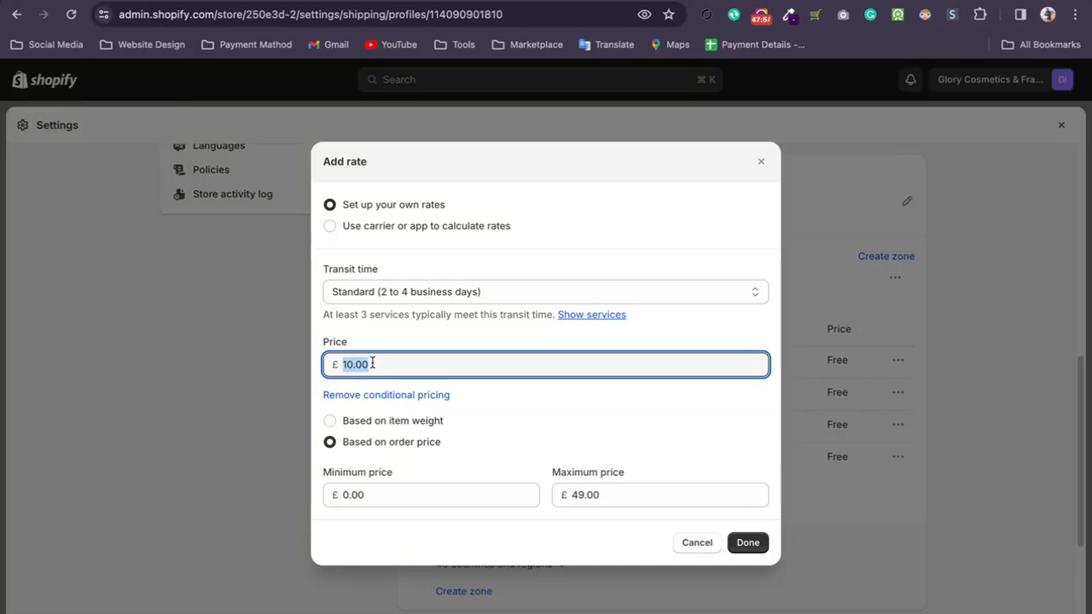
pyautogui.click(373, 348)
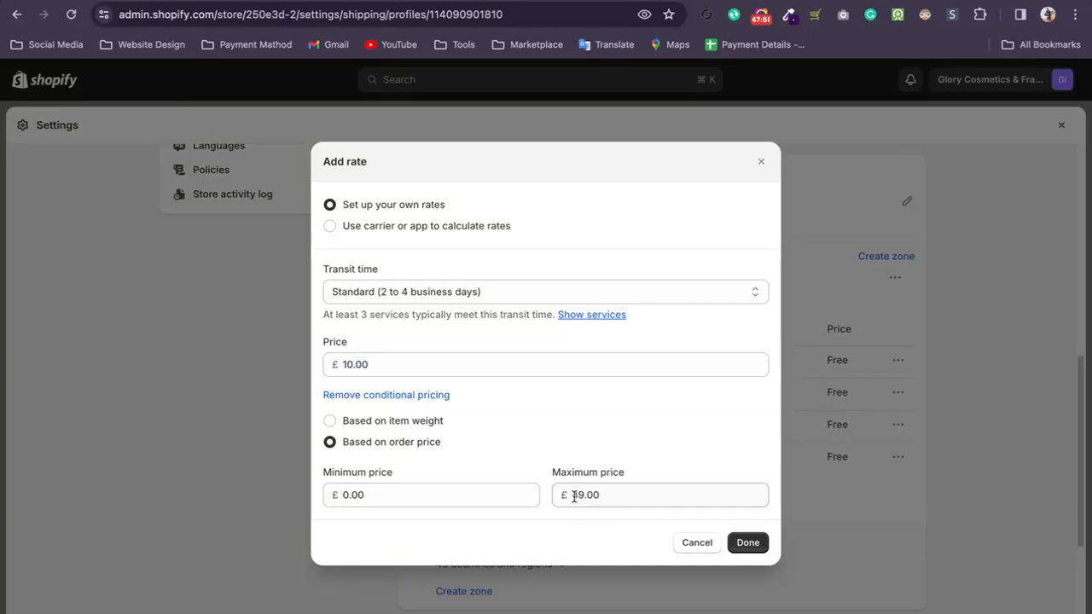
pyautogui.moveTo(574, 496); pyautogui.dragTo(595, 497)
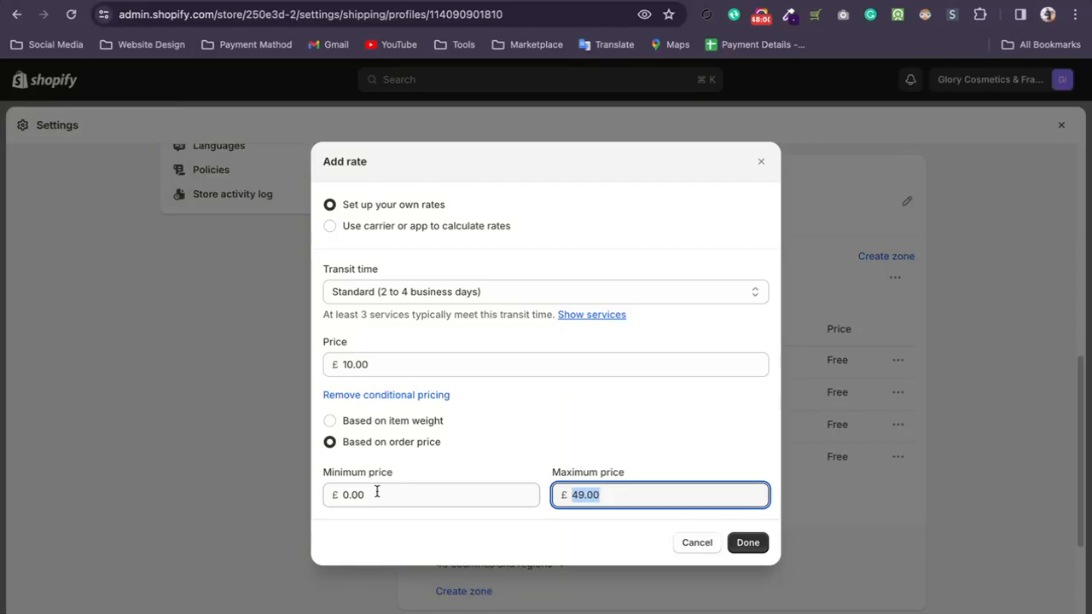
pyautogui.doubleClick(380, 365)
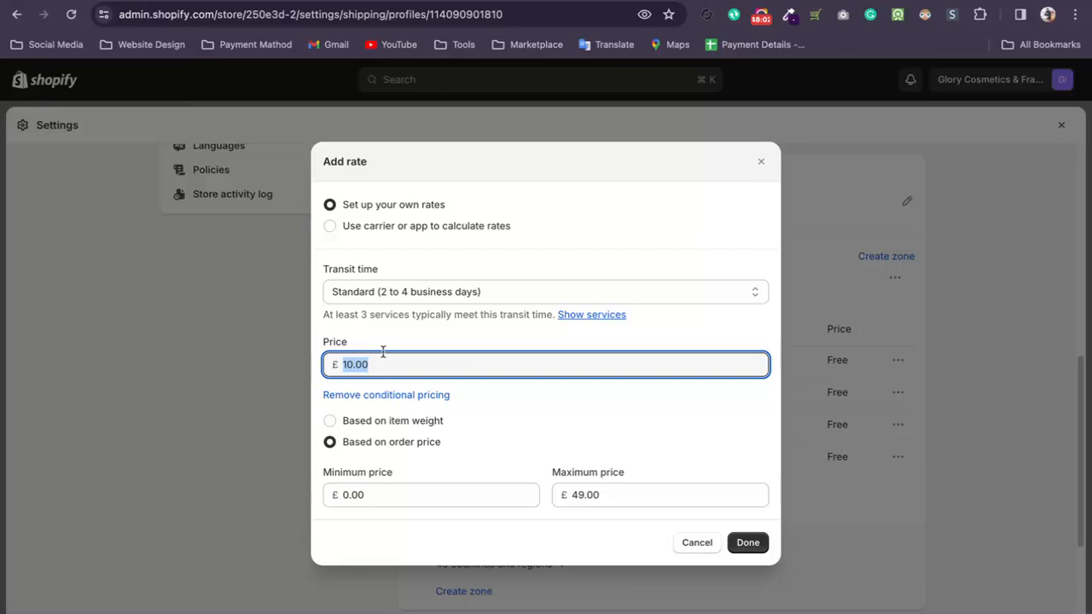
pyautogui.click(693, 543)
# - Set the price of the United Kingdom rate for £50–£200 orders to £9
pyautogui.scroll(-2, 478, 392)
pyautogui.scroll(2, 451, 364)
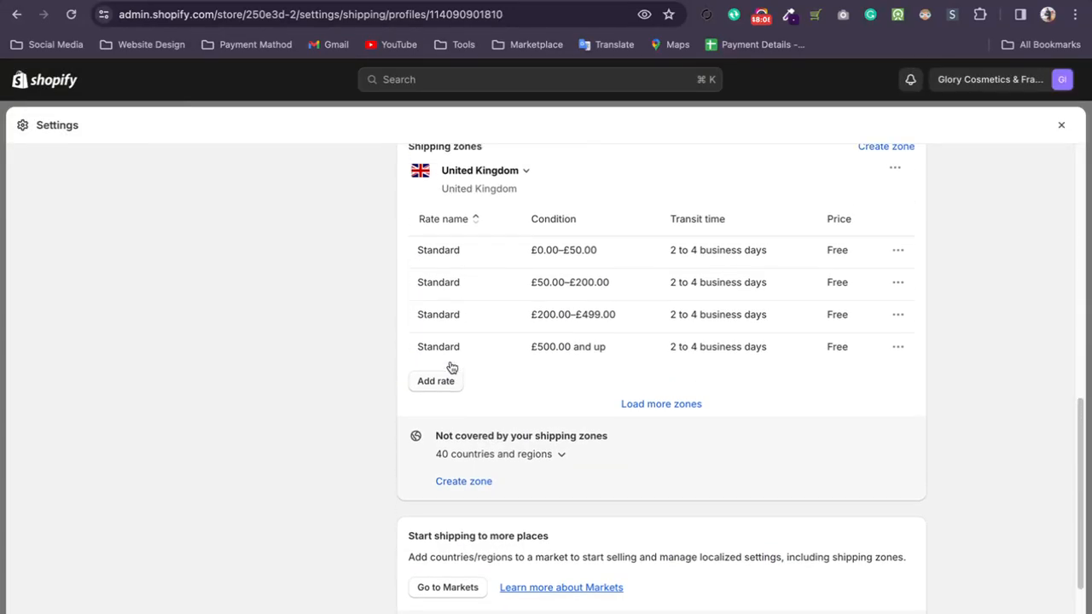
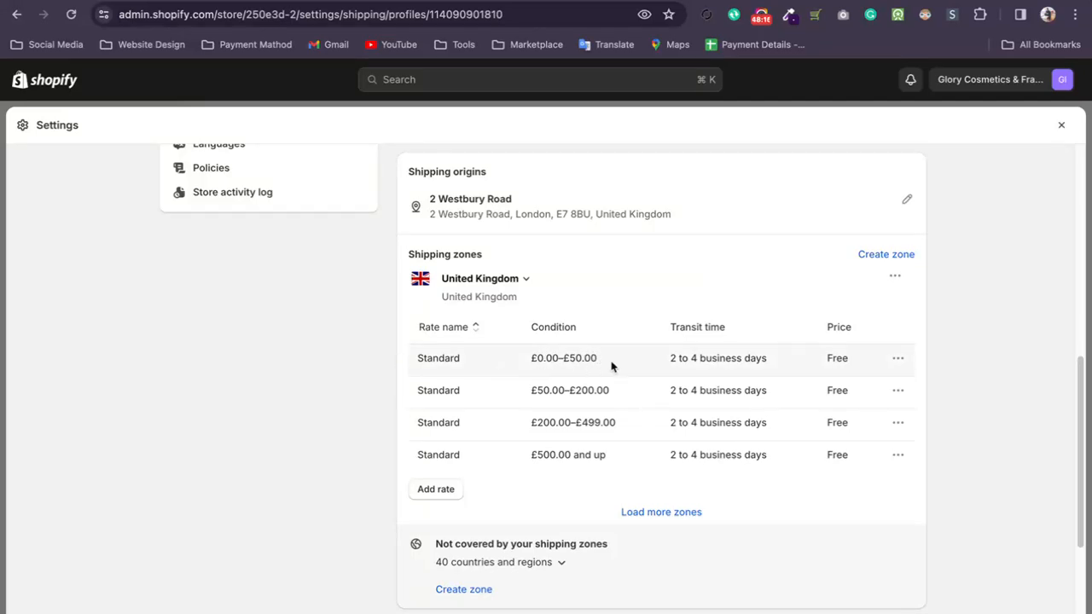
pyautogui.scroll(-1, 751, 384)
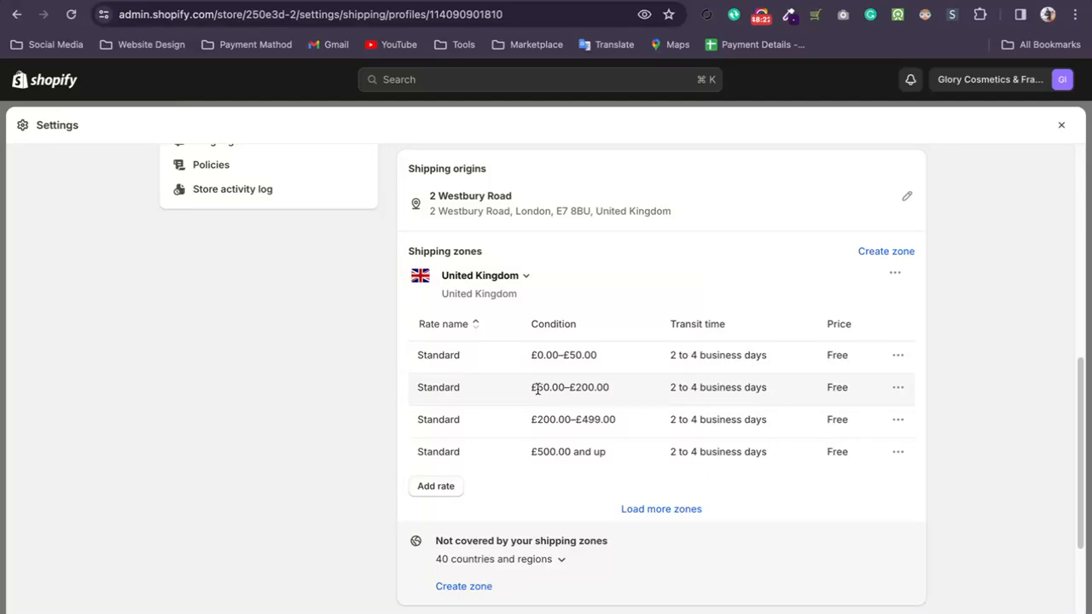
pyautogui.click(900, 389)
pyautogui.click(877, 418)
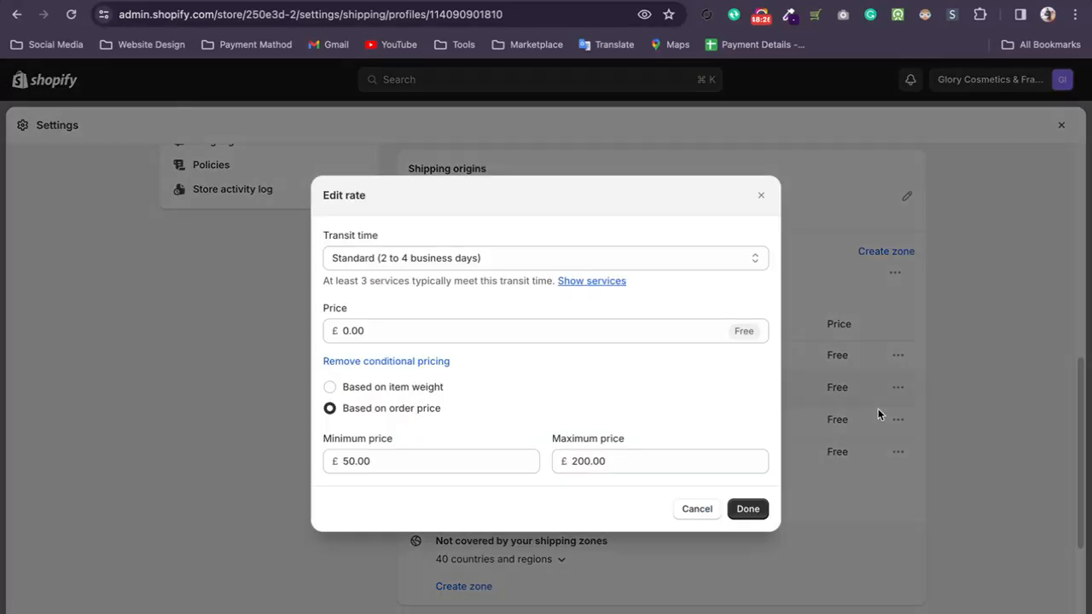
pyautogui.click(376, 329)
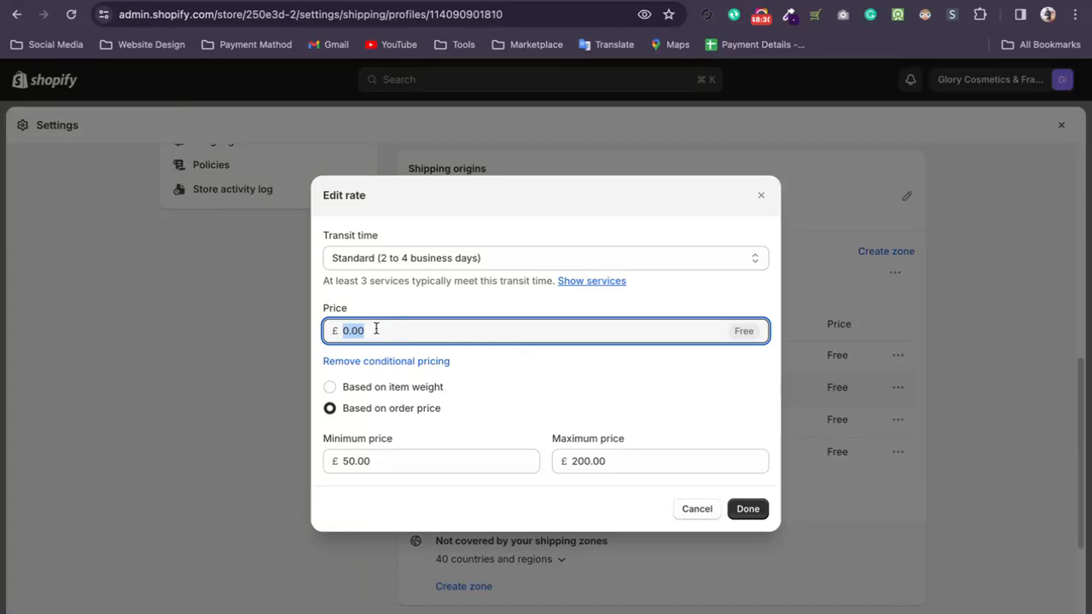
pyautogui.write('9')
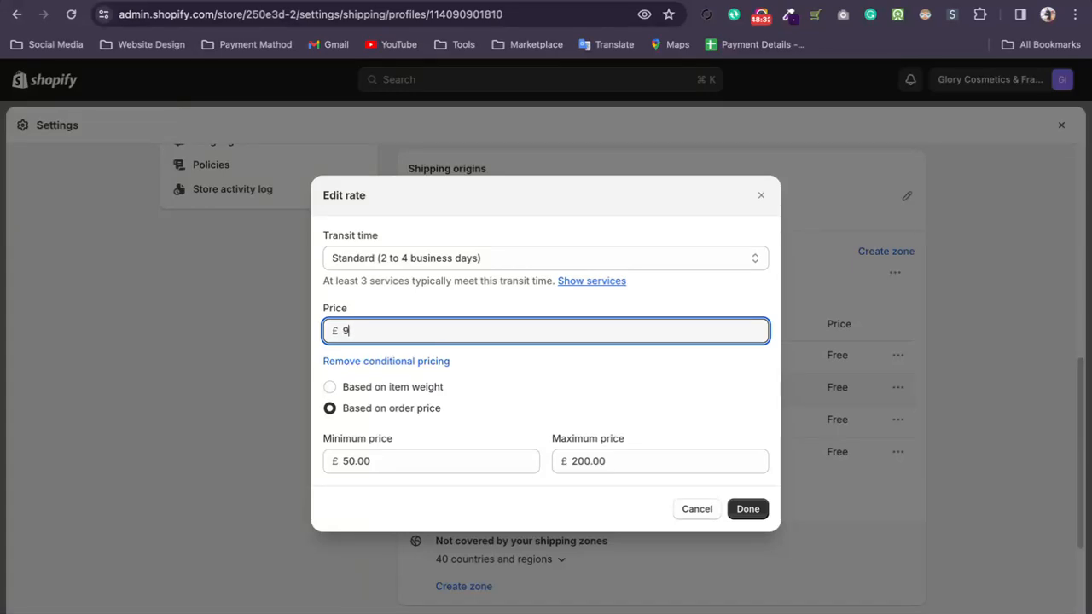
pyautogui.click(748, 508)
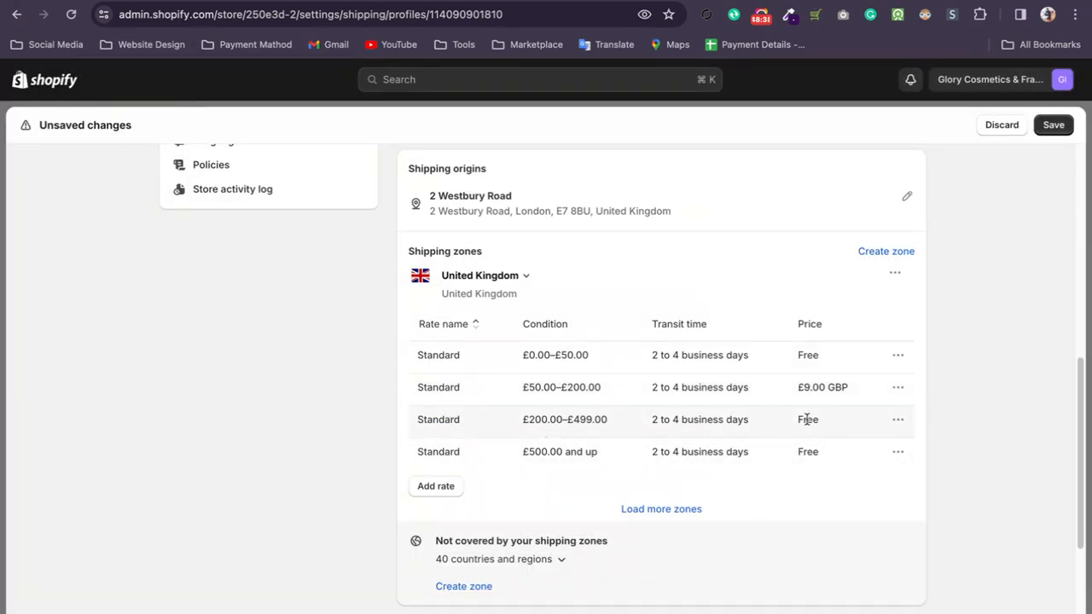
# - Set the price of the £200–£499 order rate to £12 and save the shipping profile
pyautogui.click(898, 419)
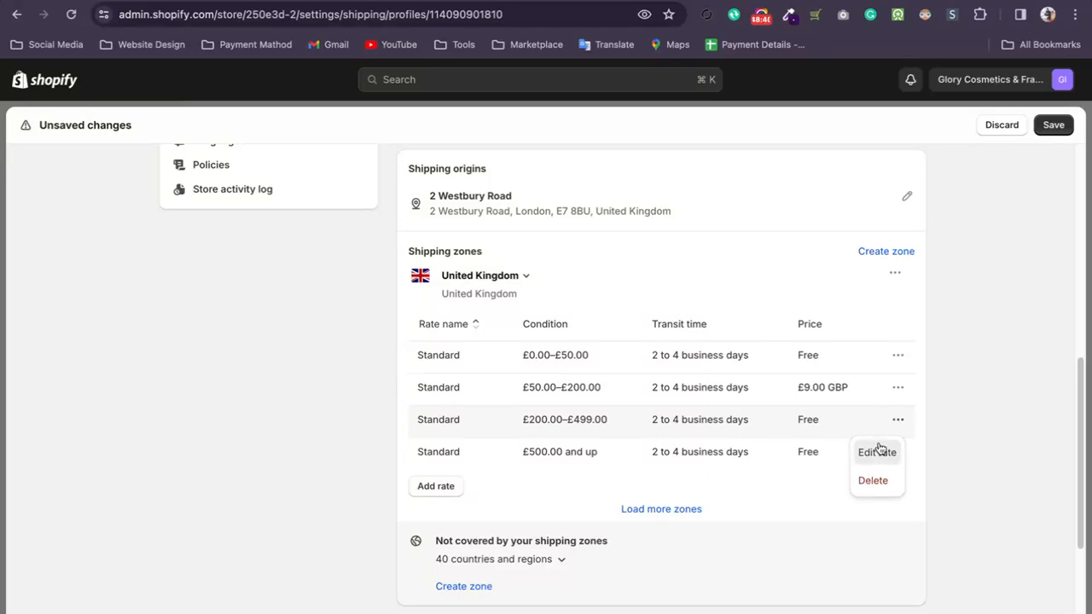
pyautogui.click(877, 451)
pyautogui.doubleClick(373, 331)
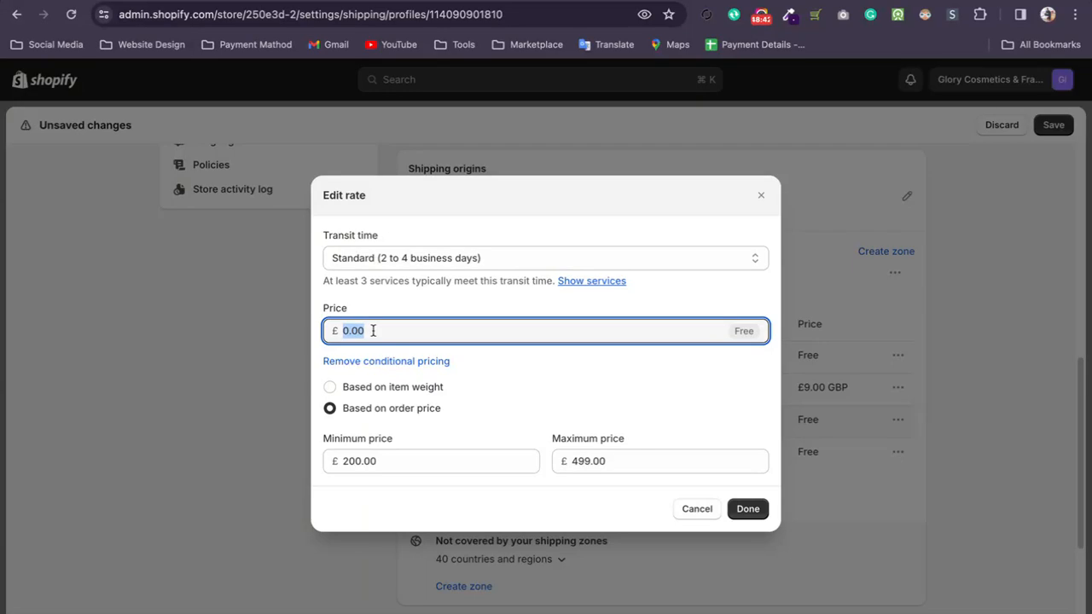
pyautogui.write('12')
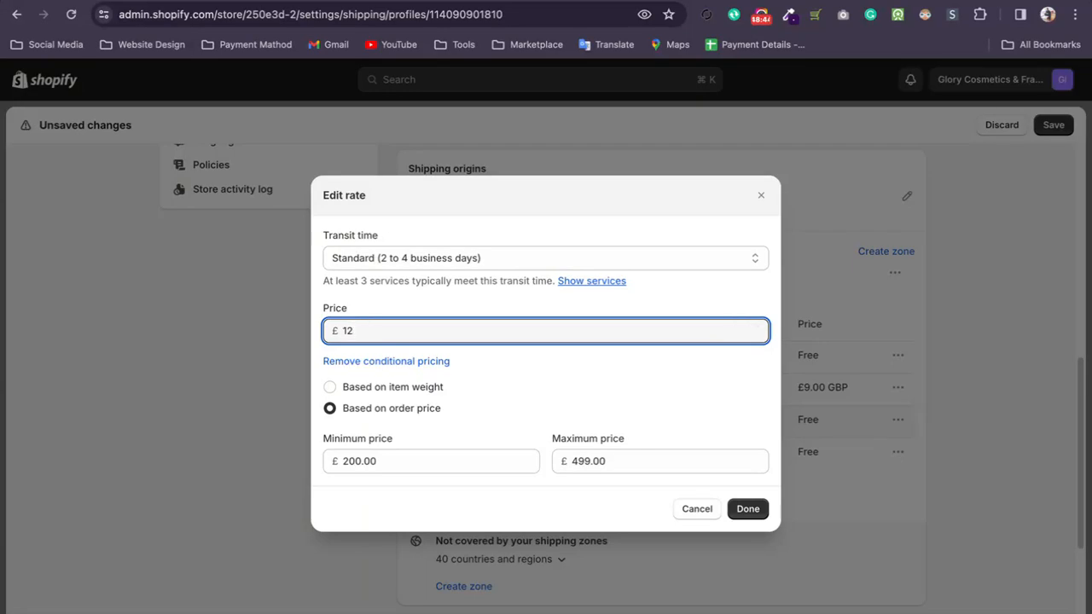
pyautogui.click(761, 515)
pyautogui.scroll(-1, 627, 439)
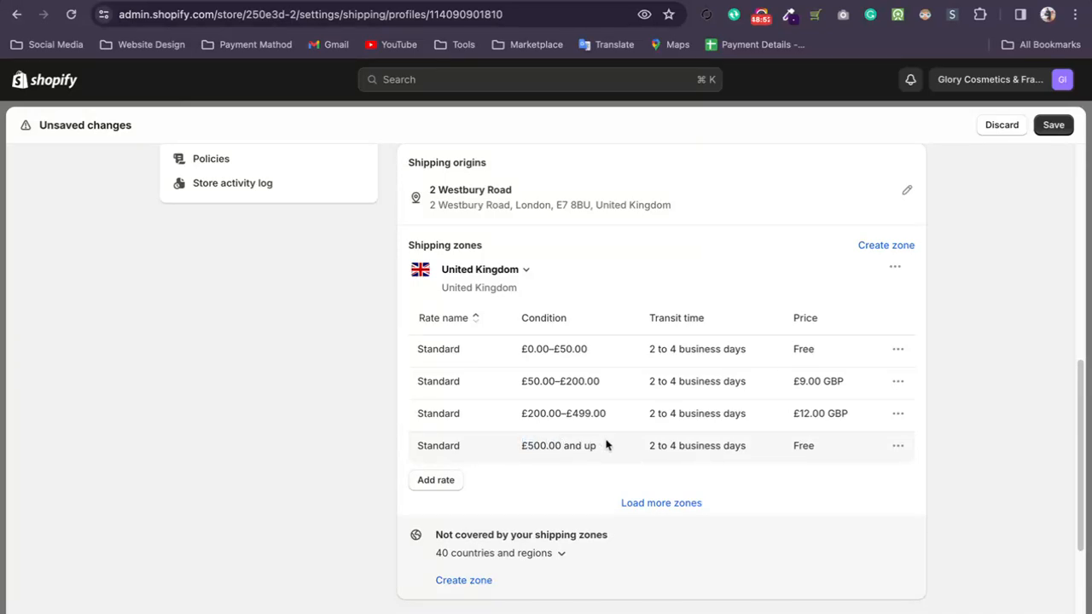
pyautogui.click(1049, 126)
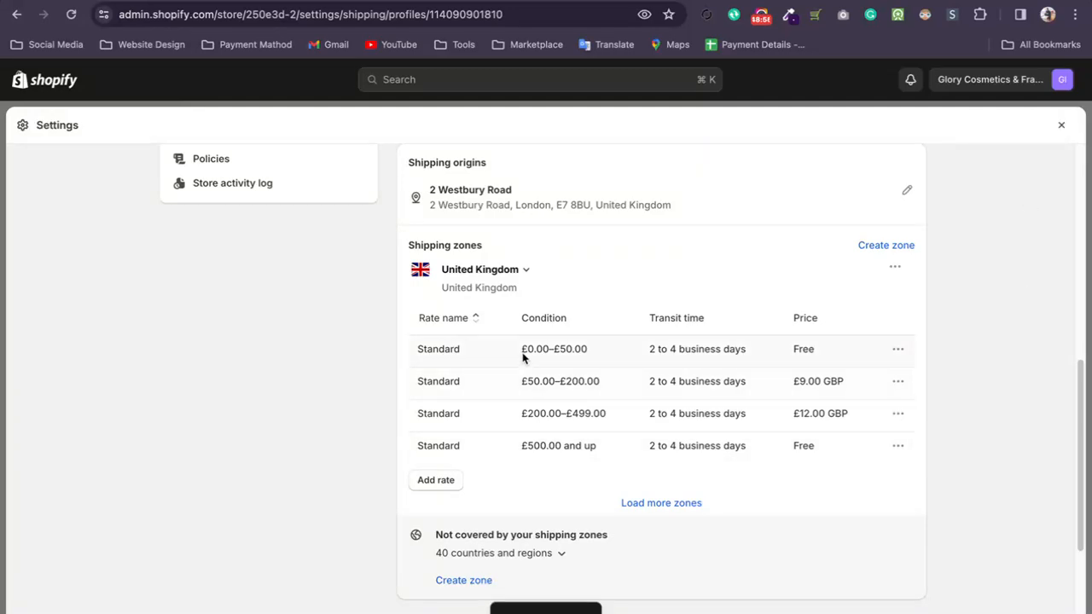
# - Set the price of the £0–£50 order rate to £6.99 and save the shipping profile
pyautogui.click(898, 349)
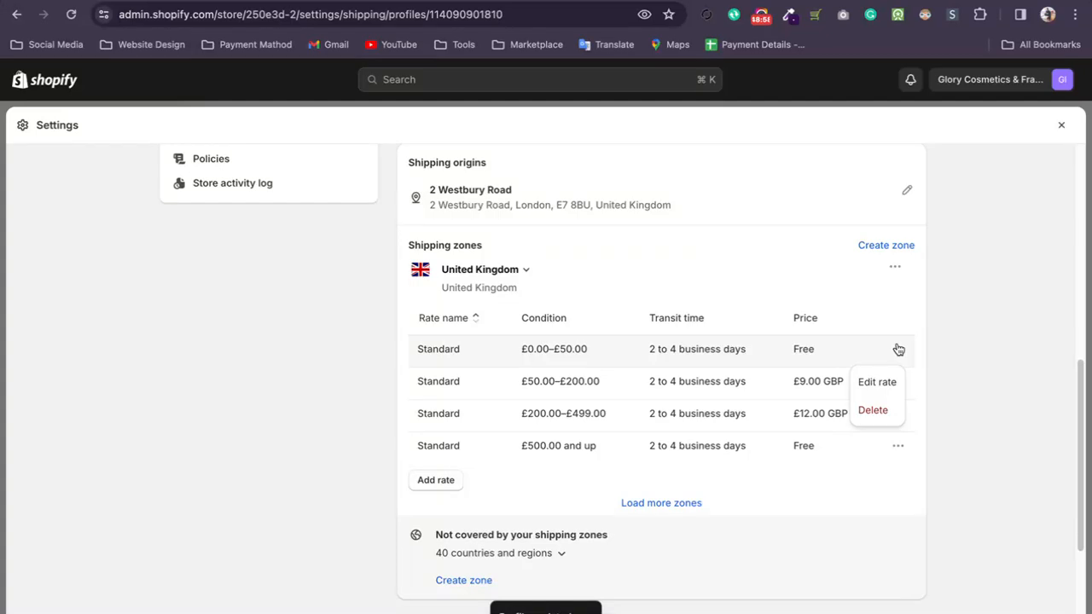
pyautogui.click(877, 382)
pyautogui.click(378, 329)
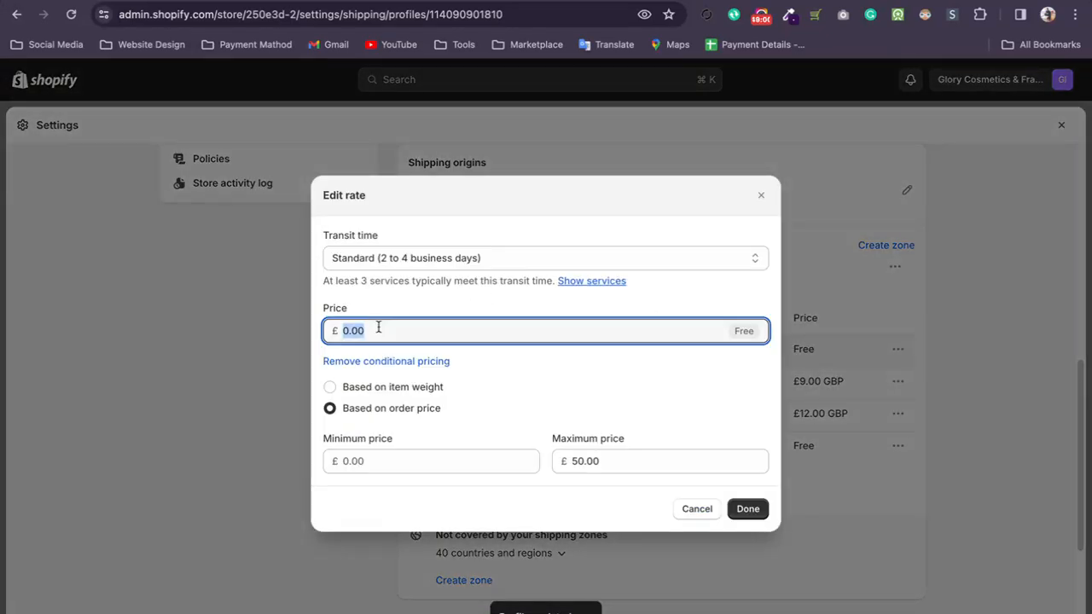
pyautogui.write('6.99')
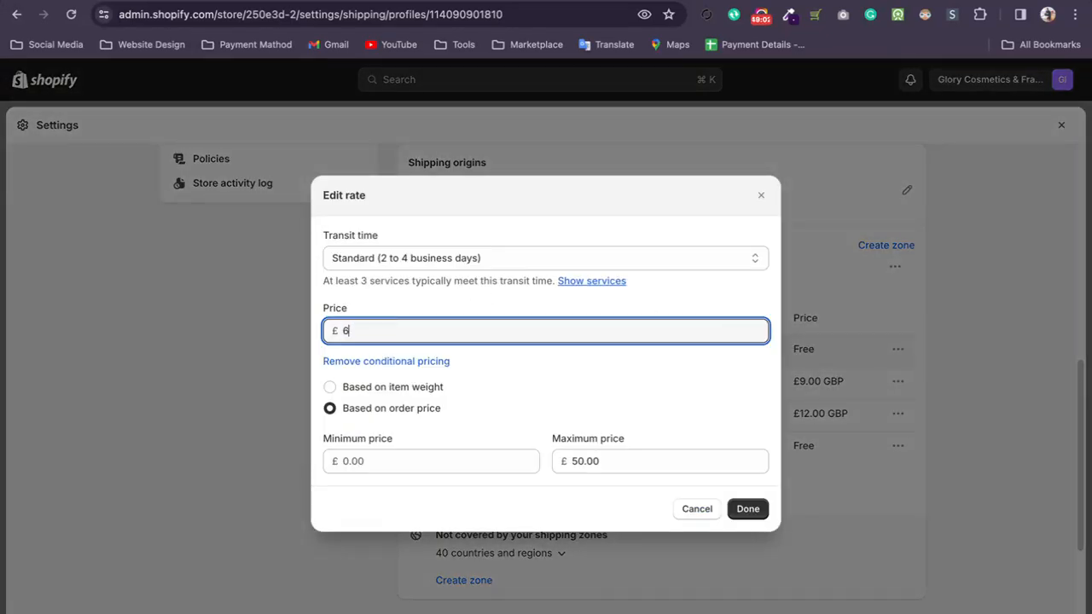
pyautogui.click(747, 509)
pyautogui.click(1049, 127)
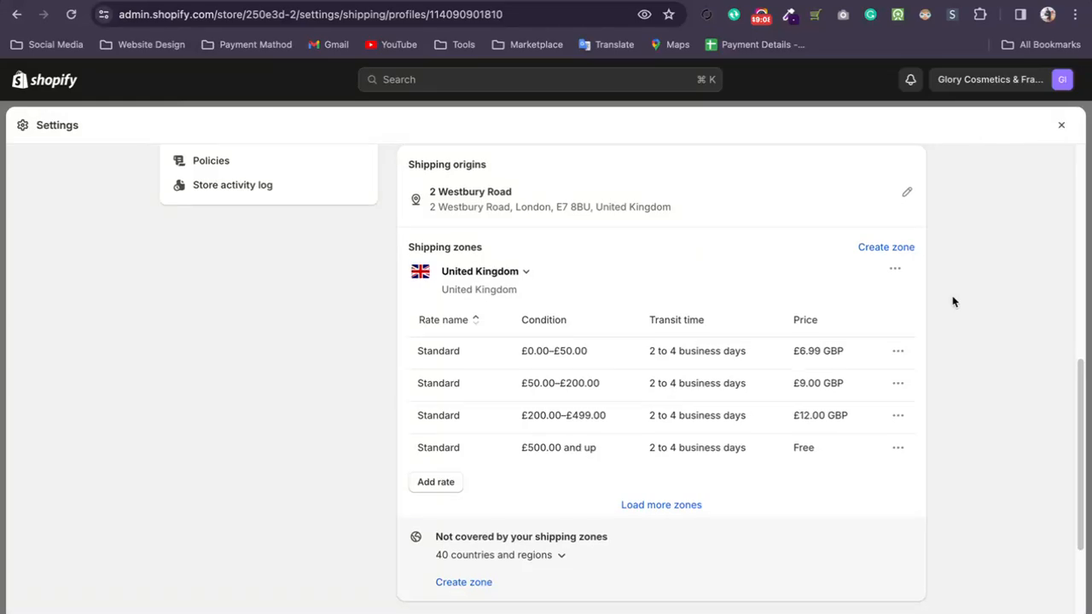
# - Close the store settings and open the live online store from the admin
pyautogui.scroll(10, 921, 281)
pyautogui.click(1061, 125)
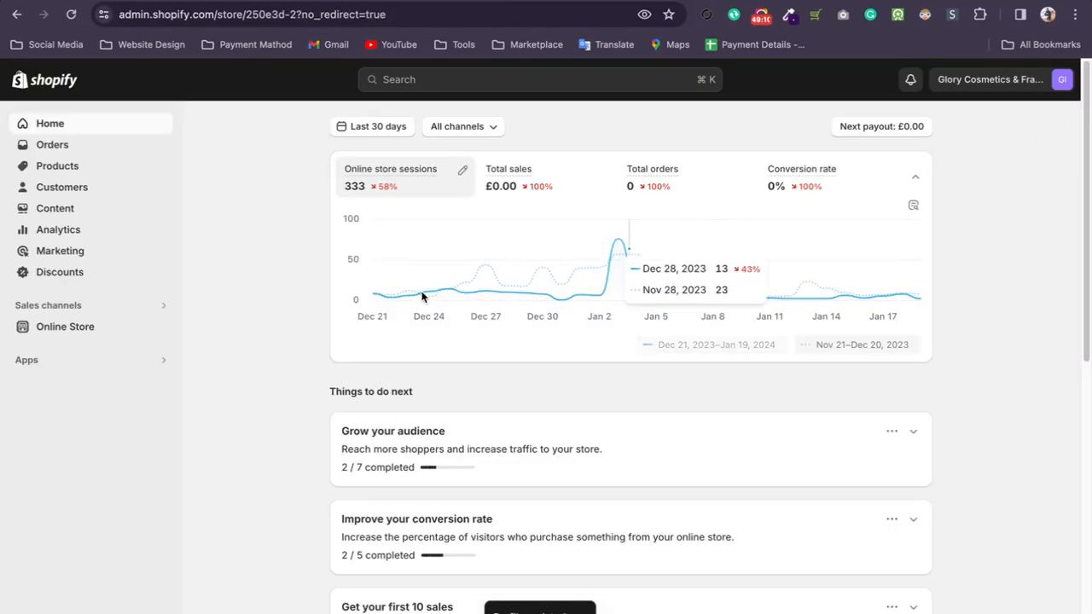
pyautogui.click(163, 329)
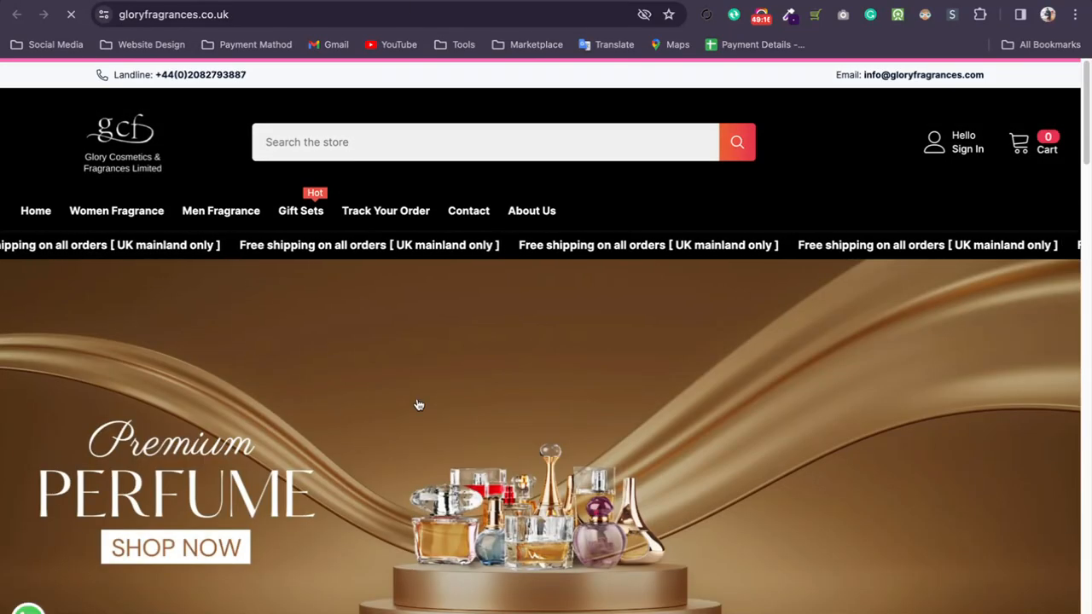
# - Open the Bling EDP 100ml Perfume for women product and add it to the cart
pyautogui.scroll(-10, 451, 419)
pyautogui.click(383, 352)
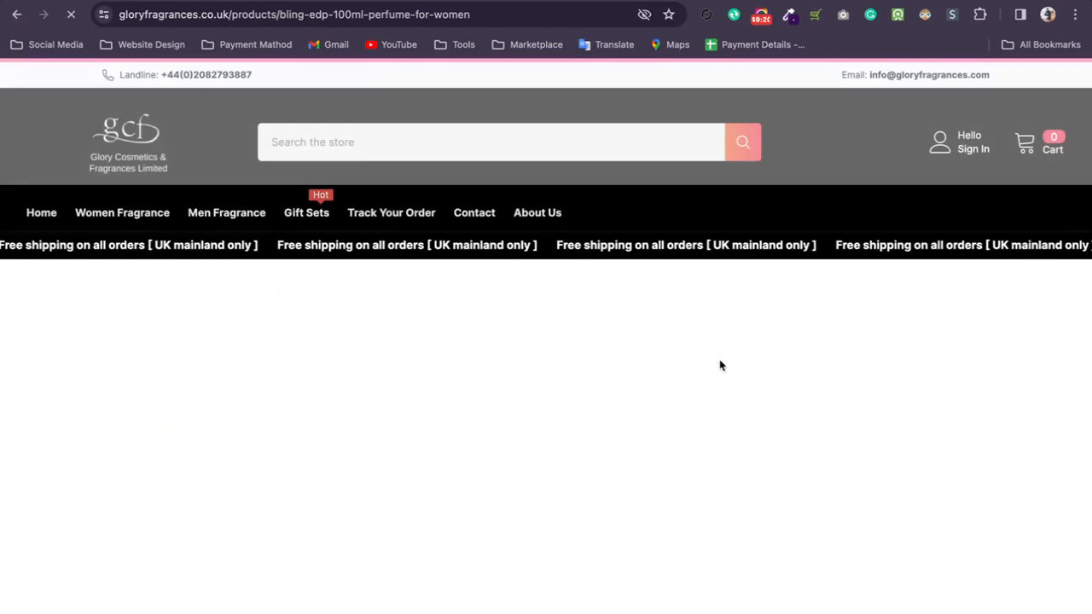
pyautogui.scroll(-2, 746, 339)
pyautogui.click(774, 332)
pyautogui.scroll(-2, 704, 400)
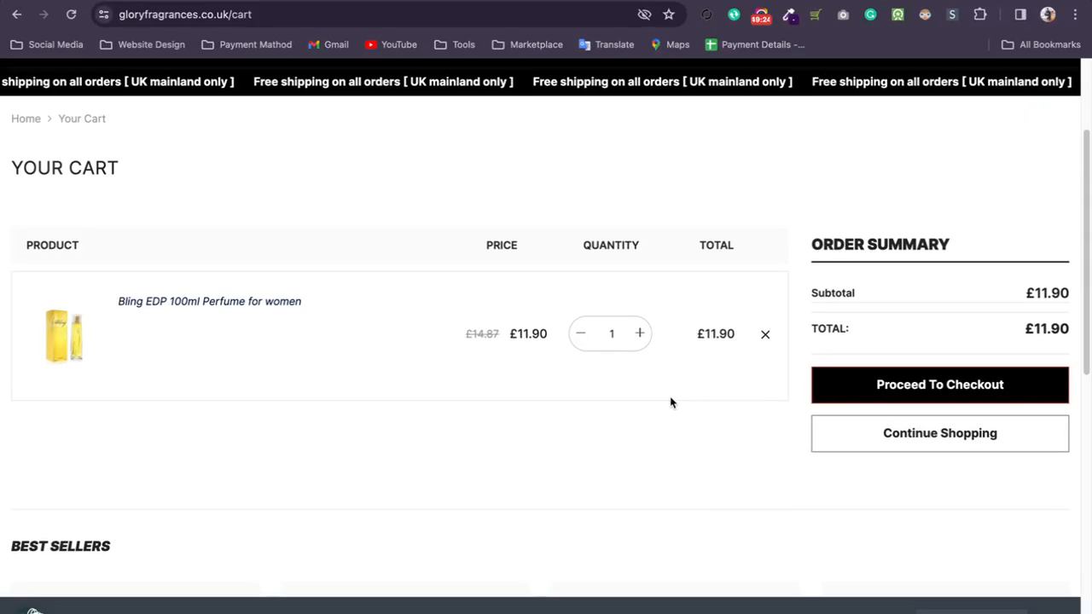
# - Increase the perfume's cart quantity to 4 and proceed to checkout
pyautogui.scroll(1, 680, 402)
pyautogui.click(918, 439)
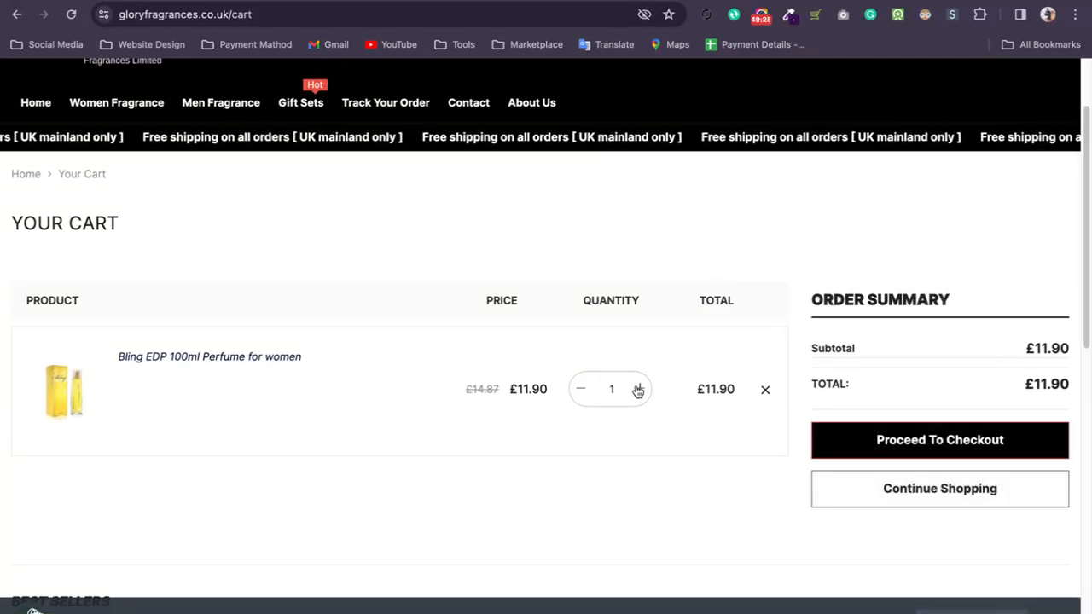
pyautogui.scroll(-8, 848, 449)
pyautogui.scroll(9, 667, 402)
pyautogui.scroll(-2, 670, 392)
pyautogui.scroll(2, 674, 373)
pyautogui.scroll(-2, 677, 370)
pyautogui.click(641, 348)
pyautogui.click(642, 350)
pyautogui.click(643, 349)
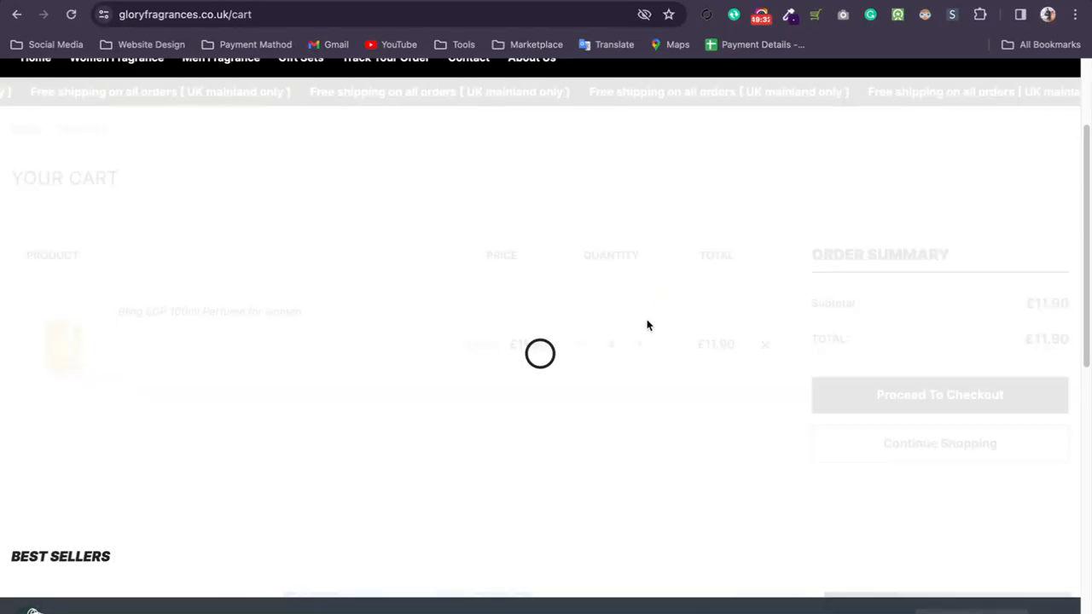
pyautogui.scroll(2, 657, 302)
pyautogui.scroll(-1, 683, 324)
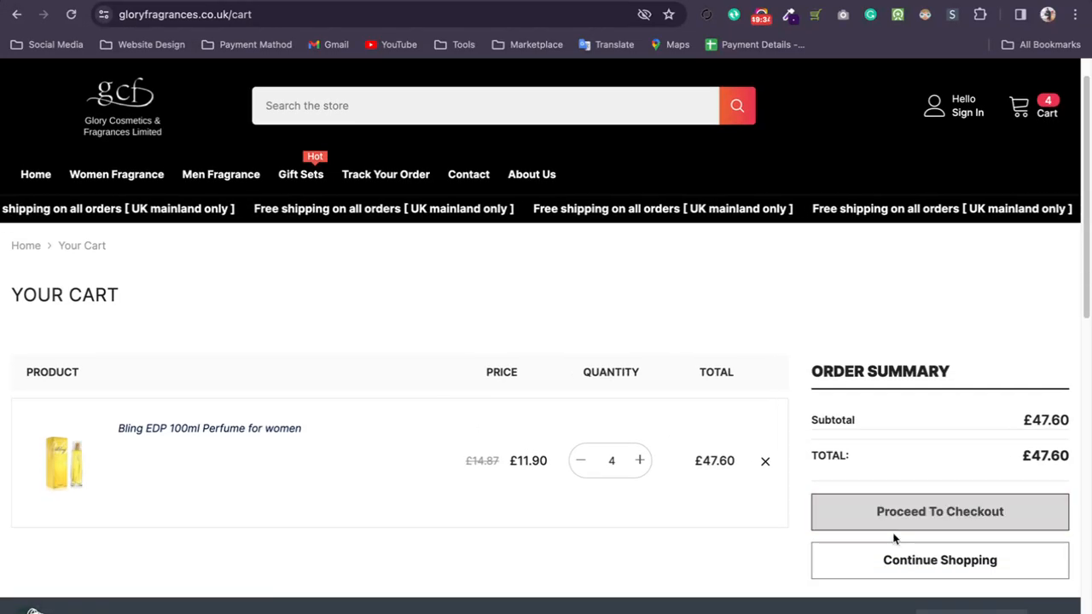
pyautogui.click(928, 520)
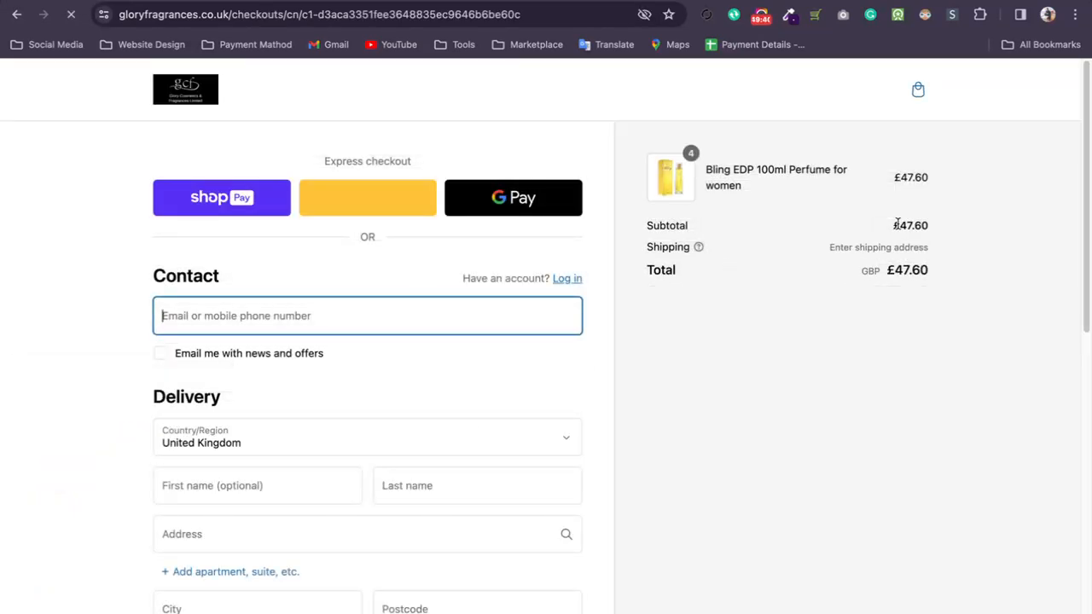
# - View the shipping policy from the checkout's order summary and close it
pyautogui.scroll(-1, 818, 349)
pyautogui.scroll(-2, 817, 349)
pyautogui.click(845, 204)
pyautogui.click(698, 204)
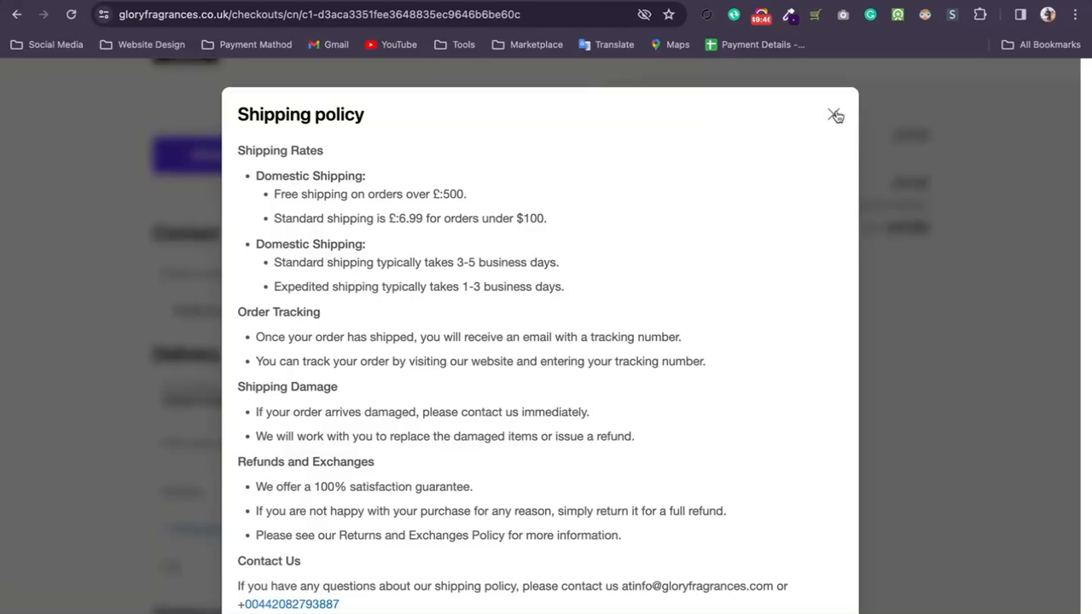
pyautogui.click(835, 115)
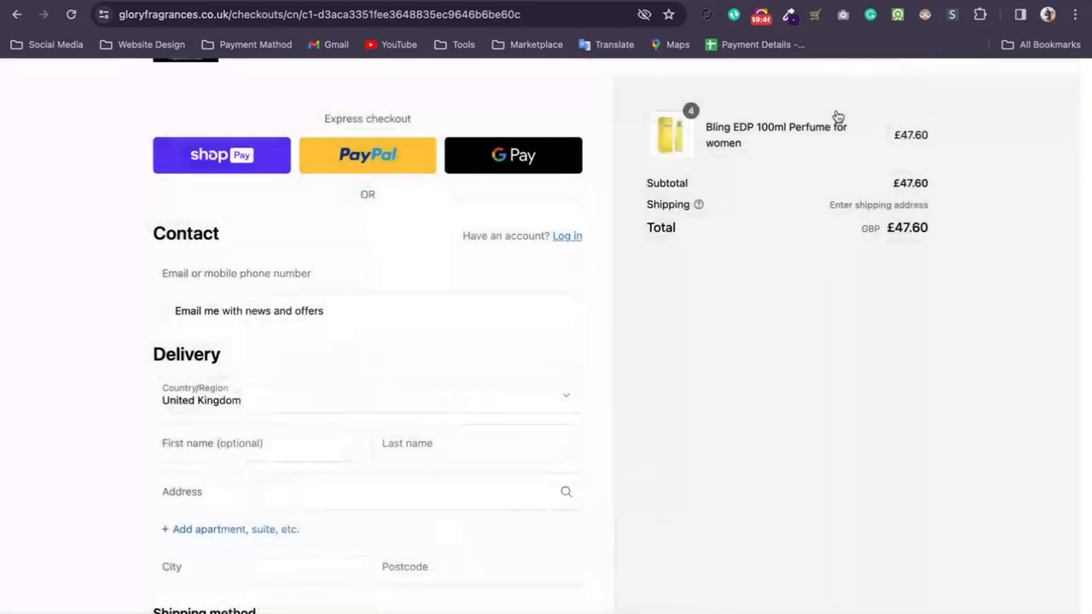
# - Recheck the shipping policy, and examine the checkout form's delivery, shipping method and payment sections
pyautogui.click(698, 207)
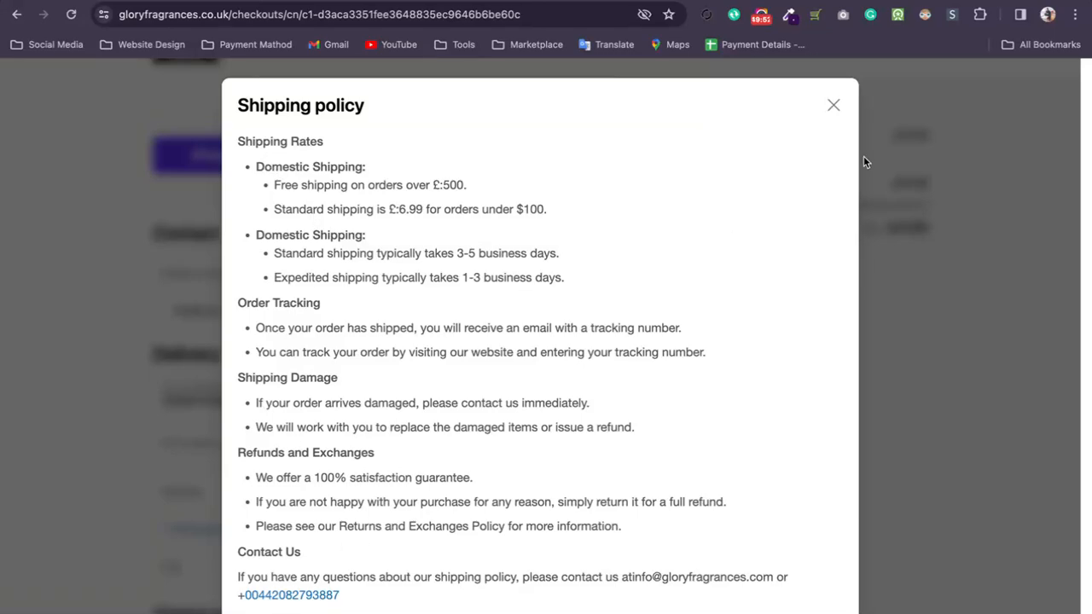
pyautogui.click(834, 106)
pyautogui.scroll(-7, 513, 471)
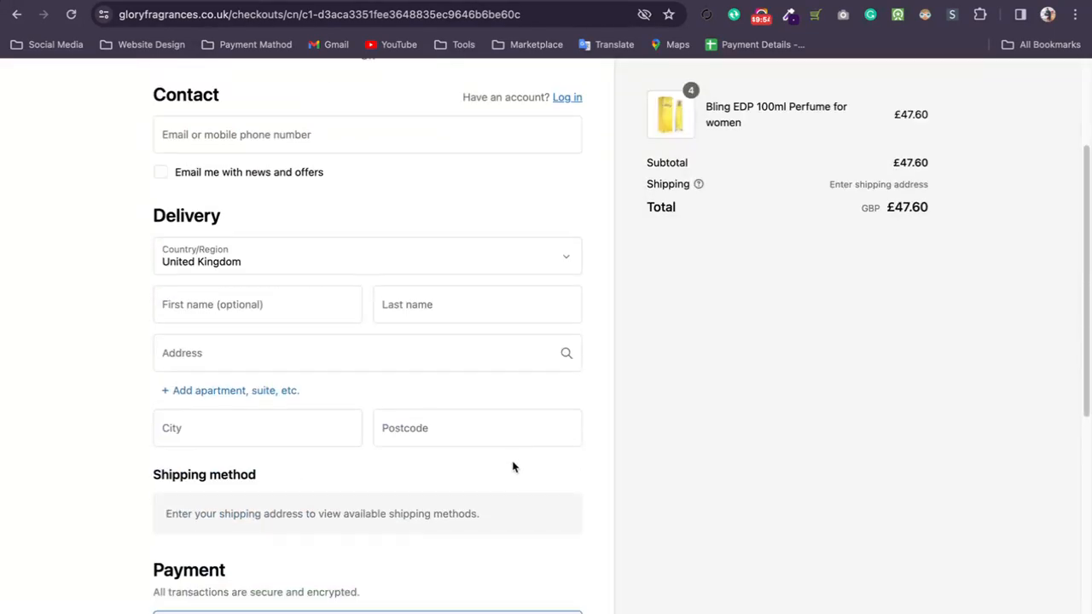
pyautogui.scroll(-2, 250, 406)
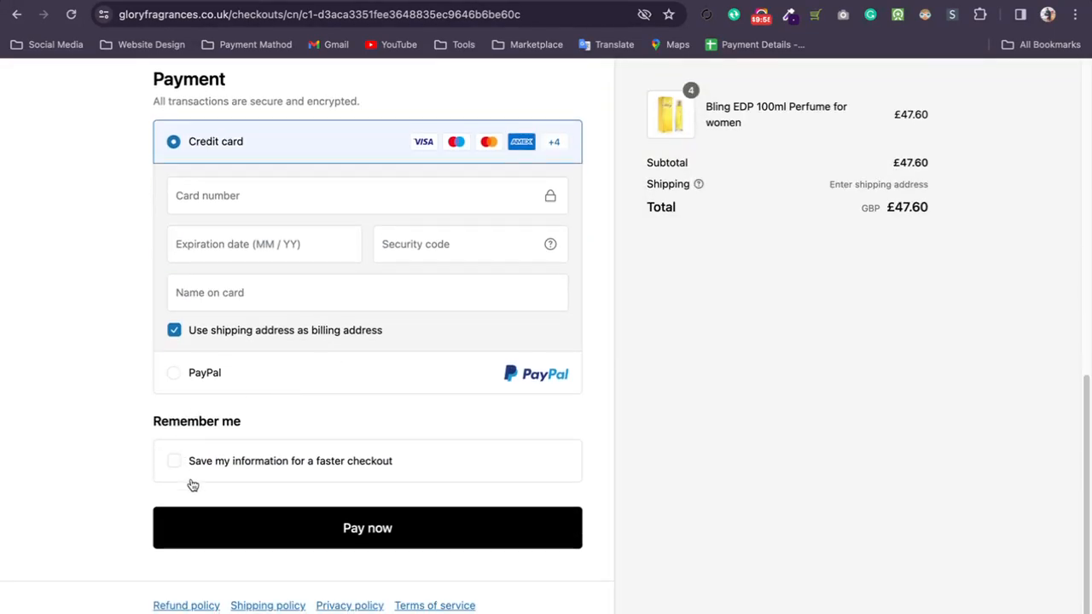
pyautogui.scroll(10, 190, 480)
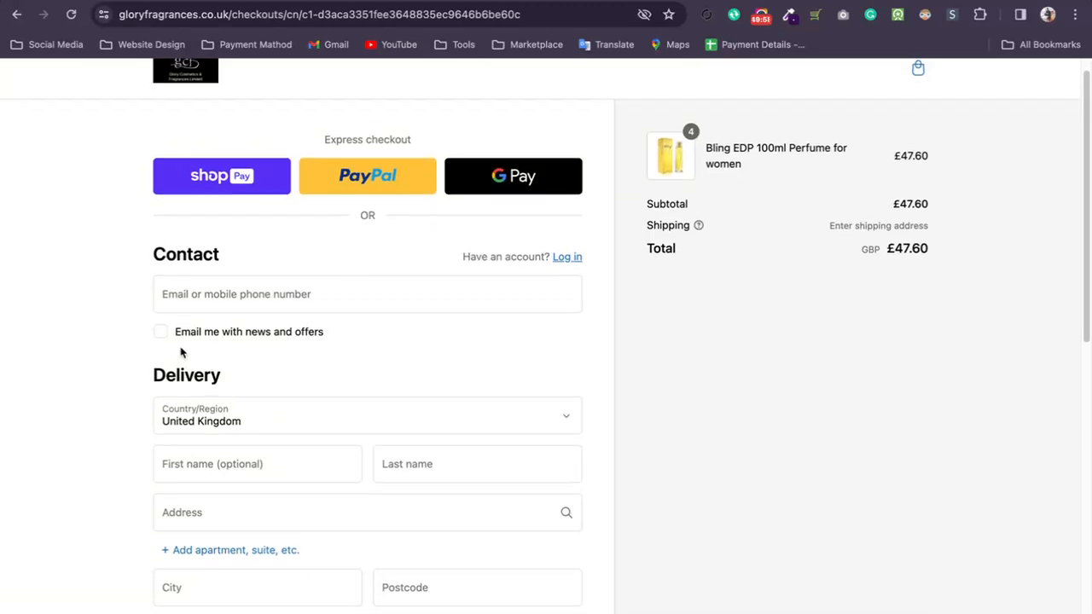
pyautogui.click(219, 424)
pyautogui.click(222, 426)
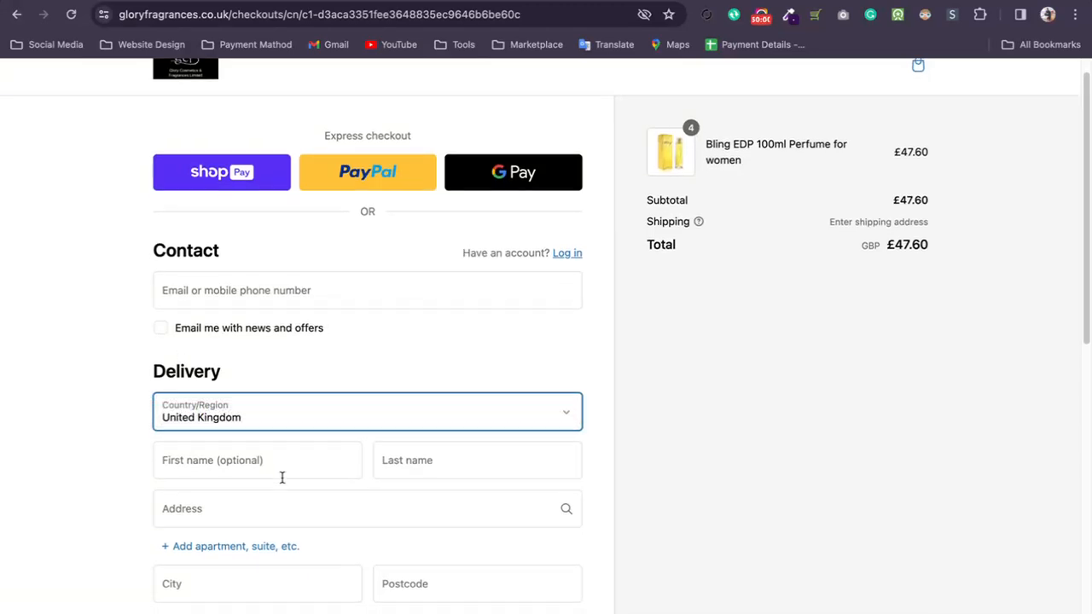
pyautogui.scroll(-1, 759, 261)
pyautogui.scroll(-3, 597, 341)
pyautogui.scroll(-2, 409, 444)
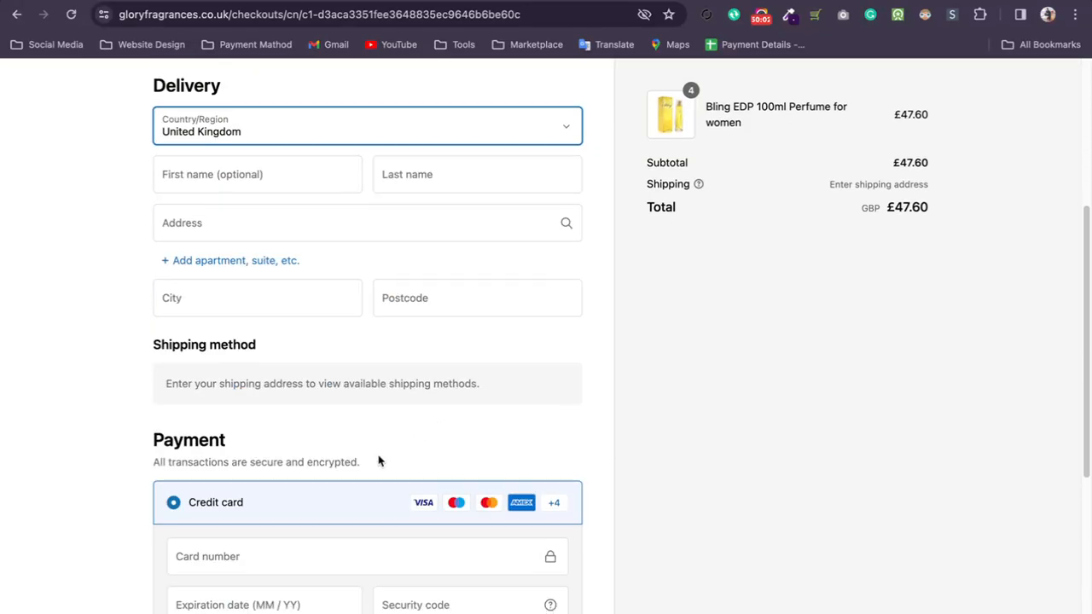
pyautogui.scroll(3, 341, 388)
pyautogui.scroll(-4, 444, 410)
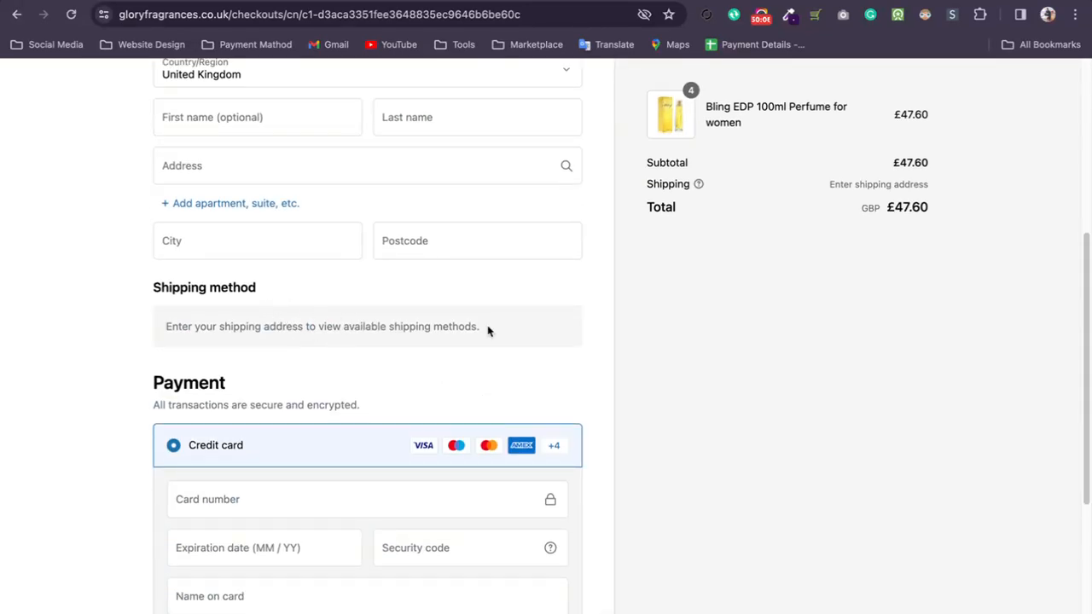
pyautogui.scroll(5, 490, 330)
pyautogui.hotkey('ctrl', 't')
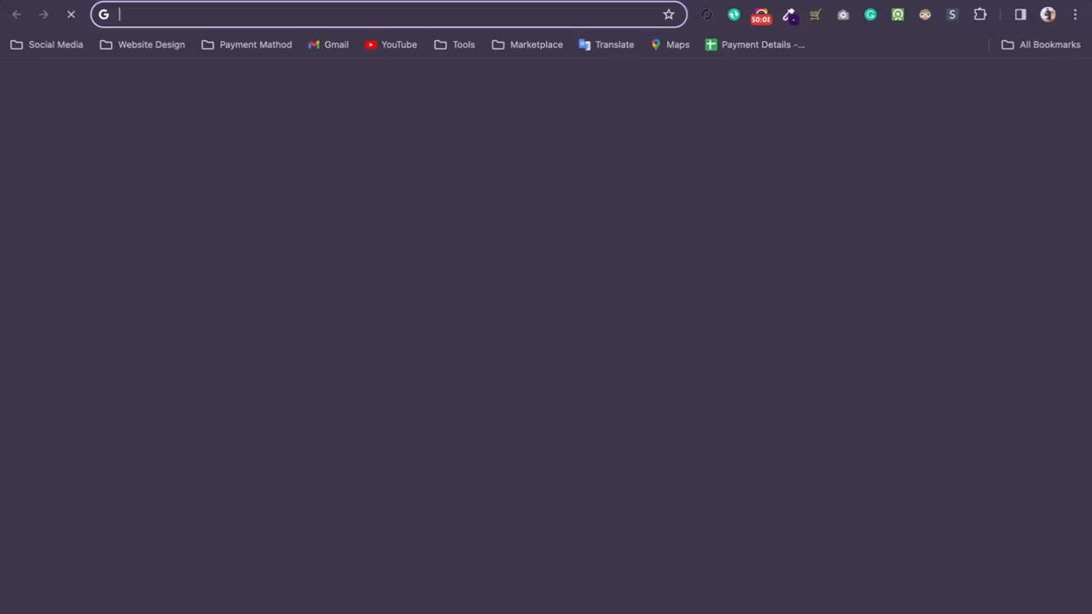
pyautogui.click(1075, 15)
pyautogui.click(424, 5)
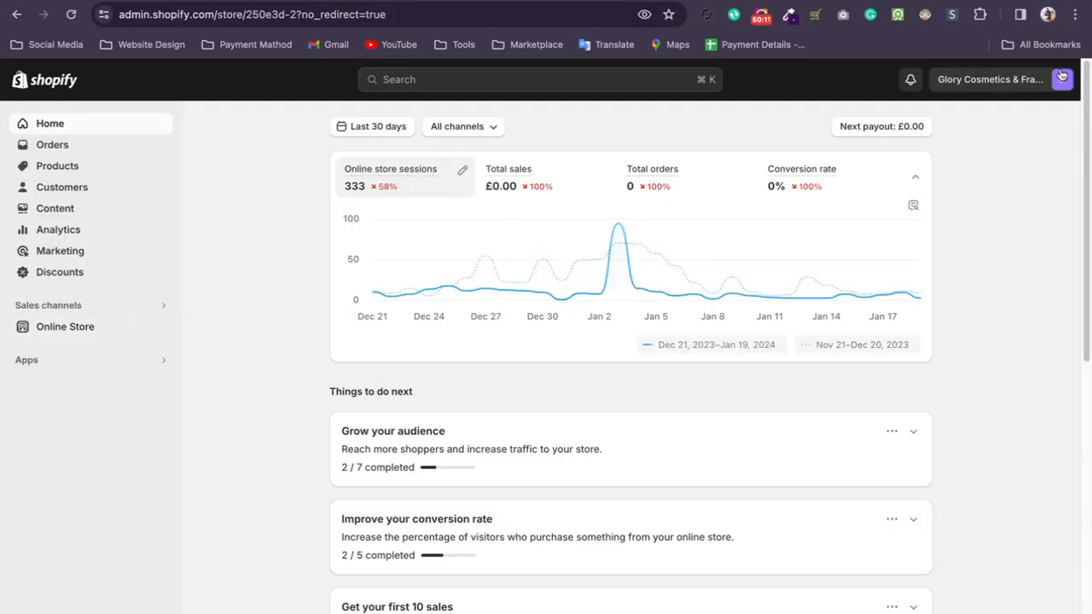
pyautogui.click(1076, 14)
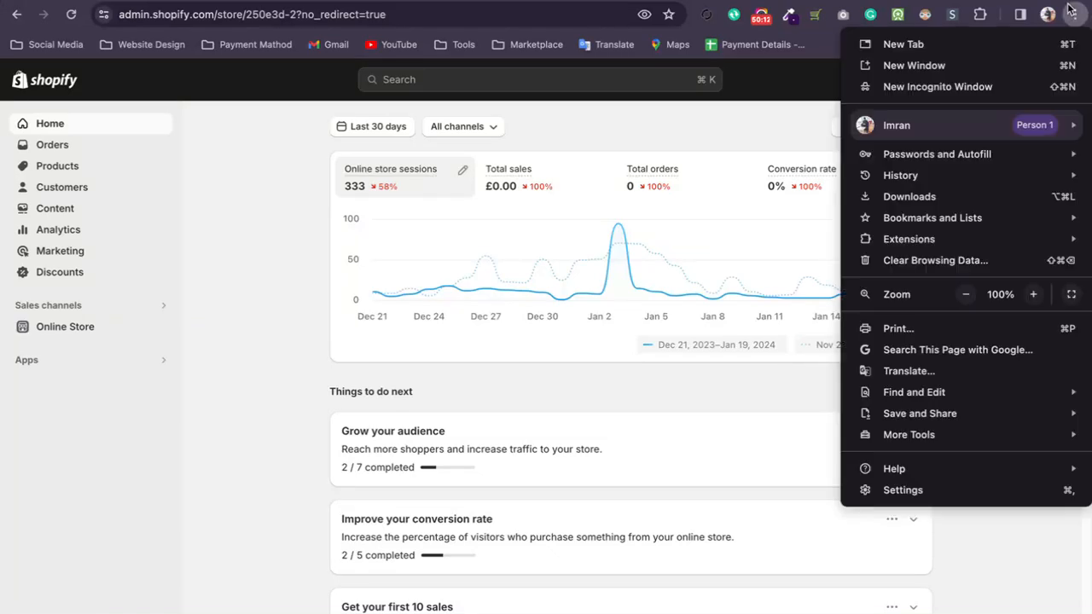
pyautogui.moveTo(908, 131)
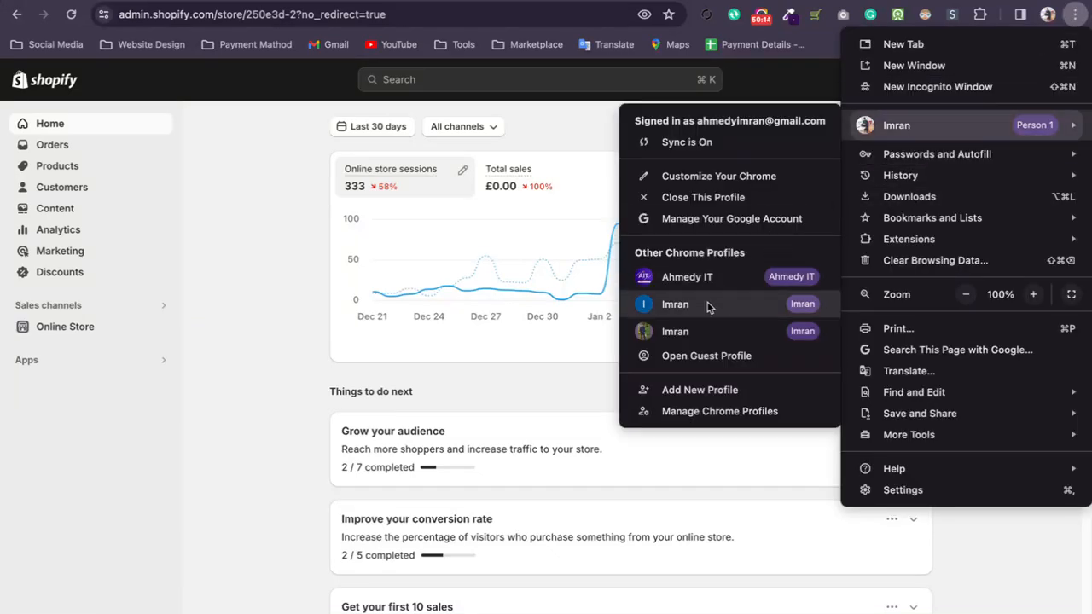
pyautogui.click(695, 331)
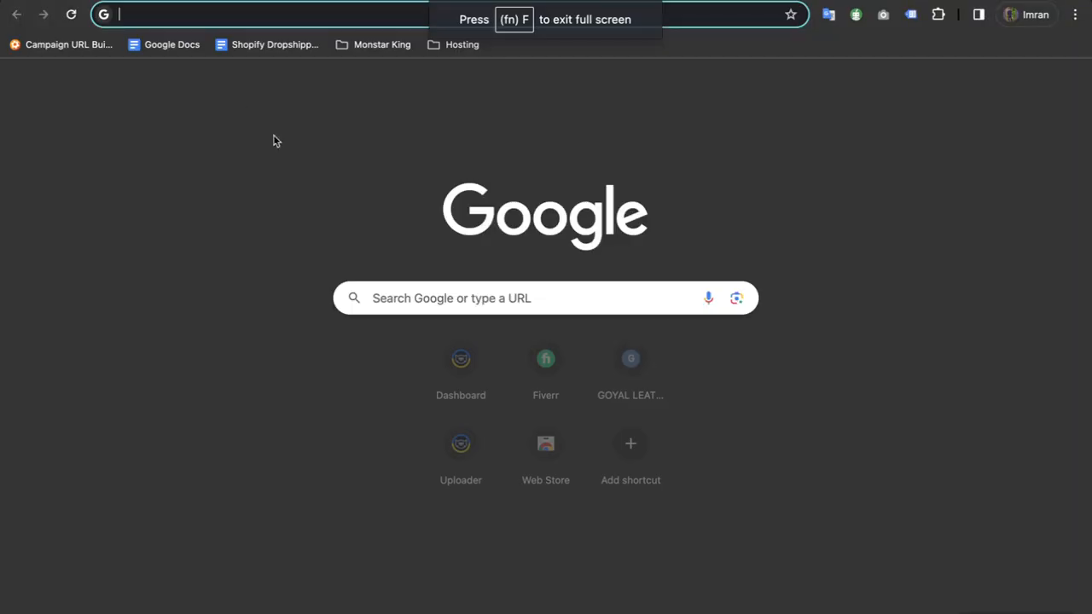
pyautogui.write('gl')
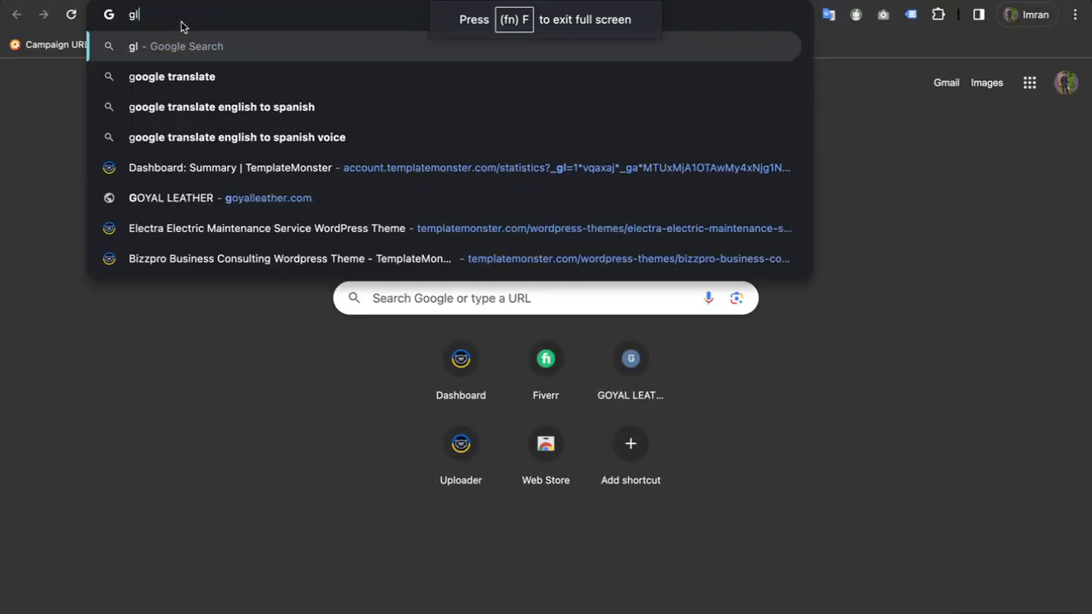
pyautogui.press('BackSpace')
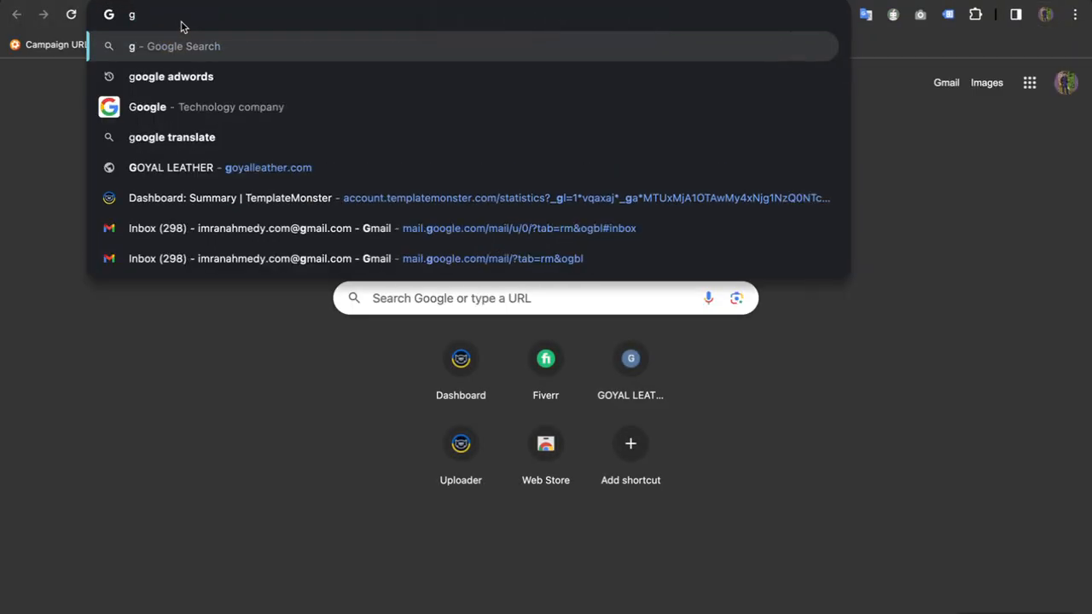
pyautogui.write('loryfragrances')
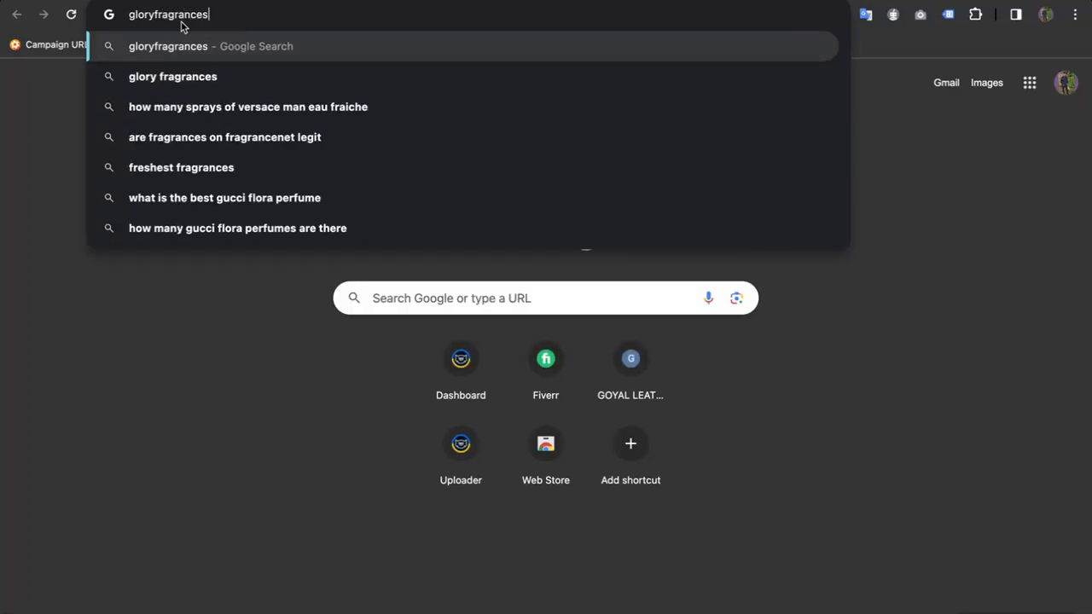
pyautogui.write('.uk')
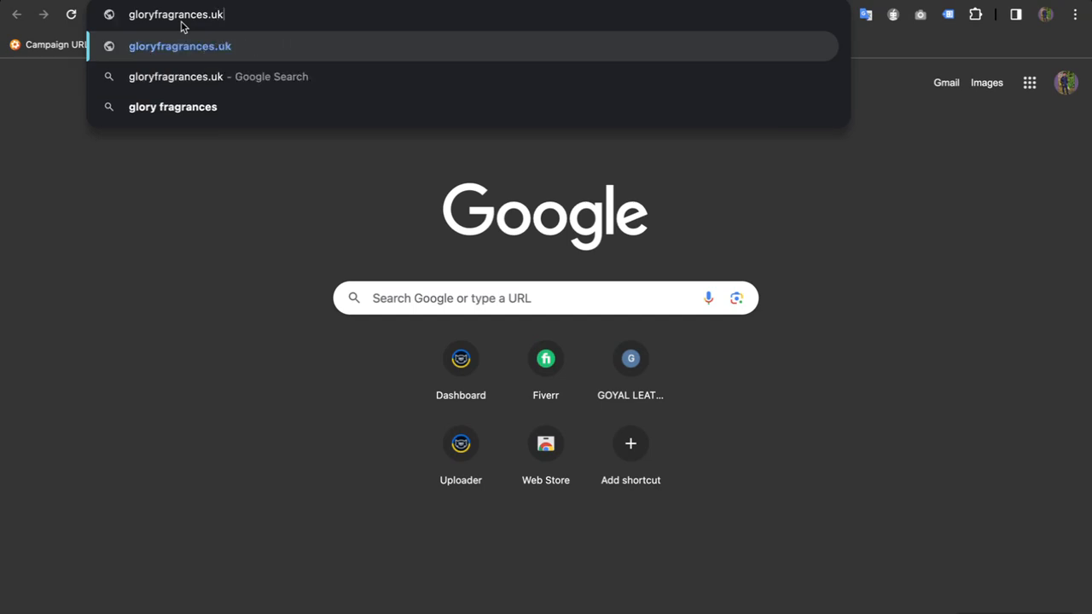
pyautogui.hotkey('ctrl', 'Up')
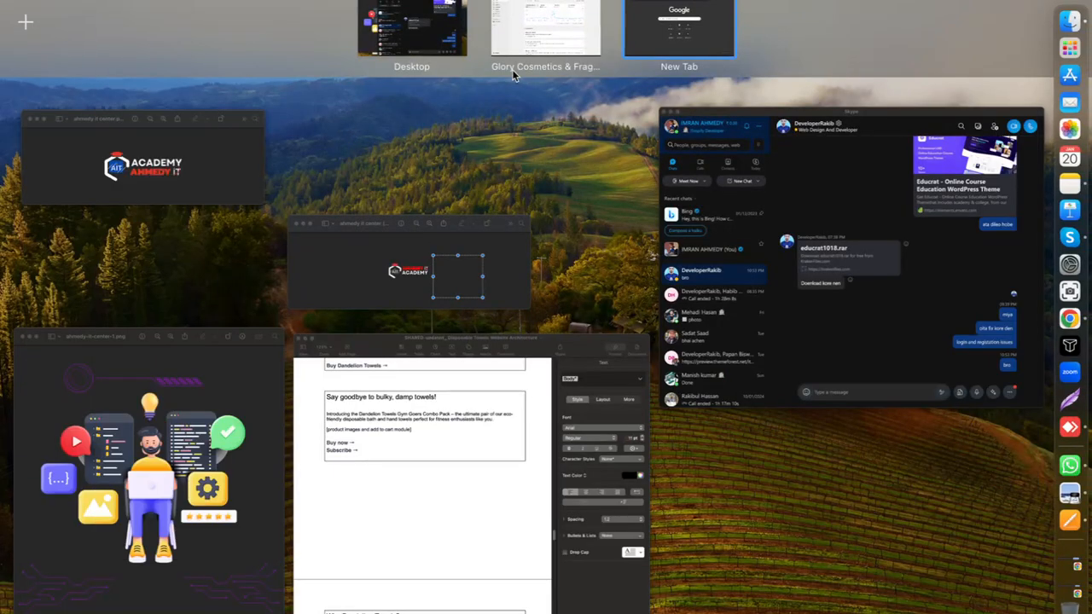
pyautogui.click(512, 75)
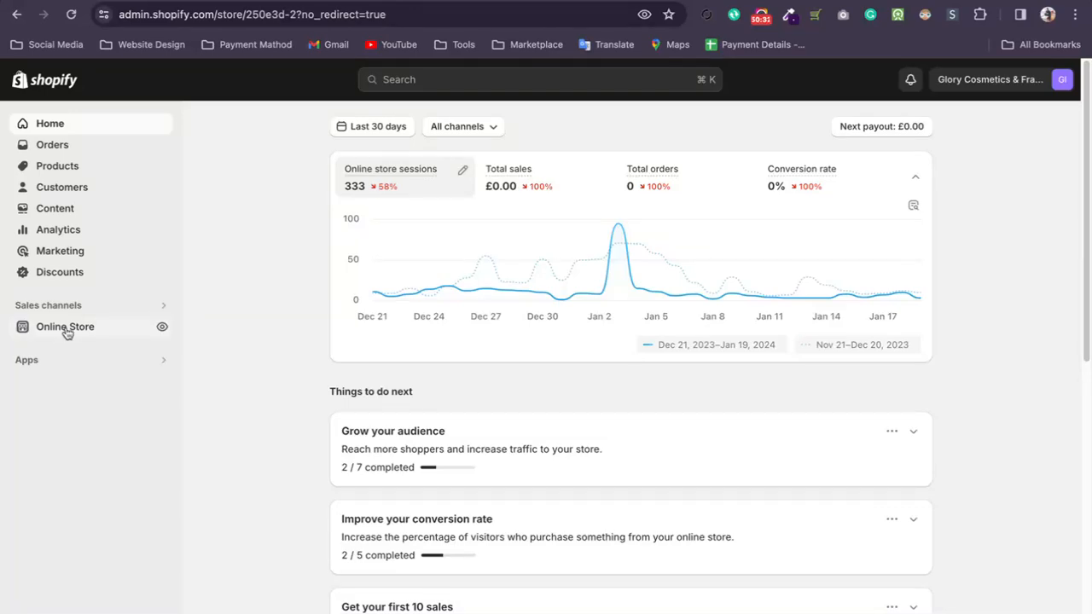
# - Open the Shipping Price profile in the store's shipping and delivery settings and show its United Kingdom zone rates
pyautogui.click(55, 600)
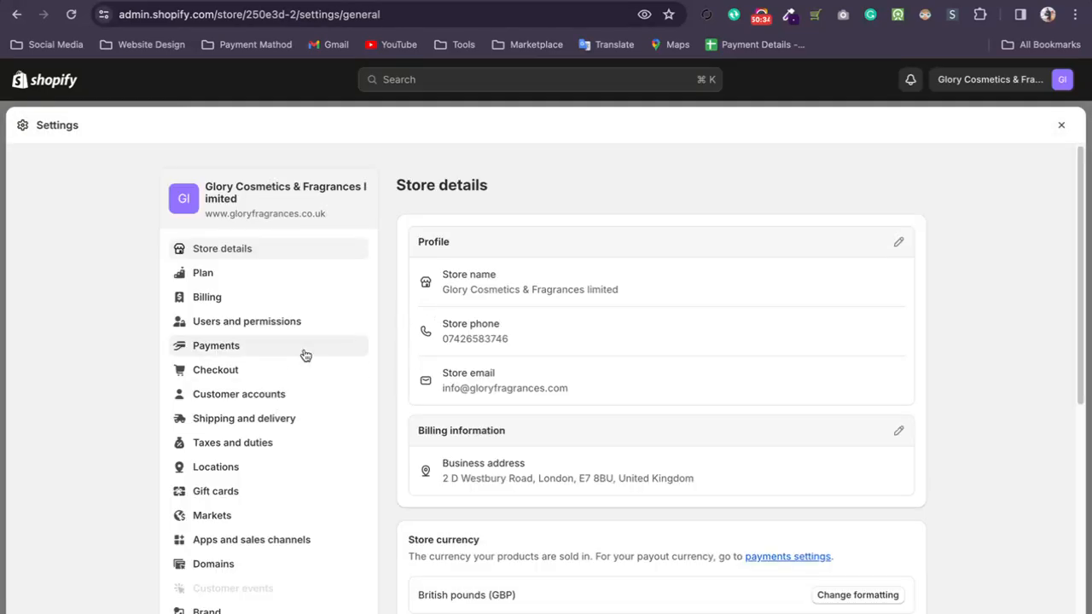
pyautogui.scroll(-3, 282, 362)
pyautogui.click(232, 297)
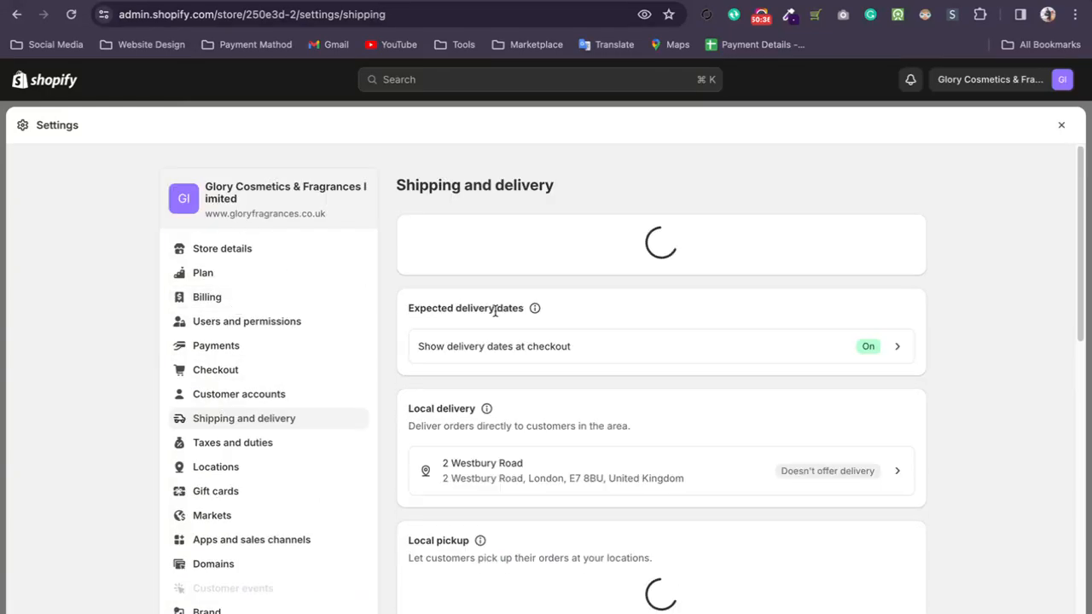
pyautogui.click(682, 416)
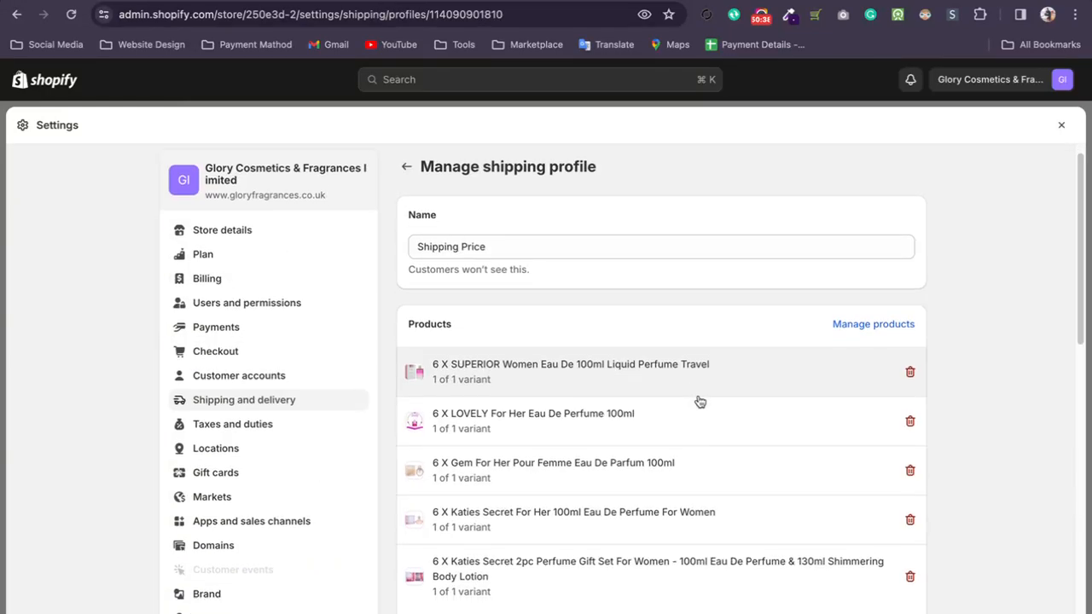
pyautogui.scroll(-7, 697, 402)
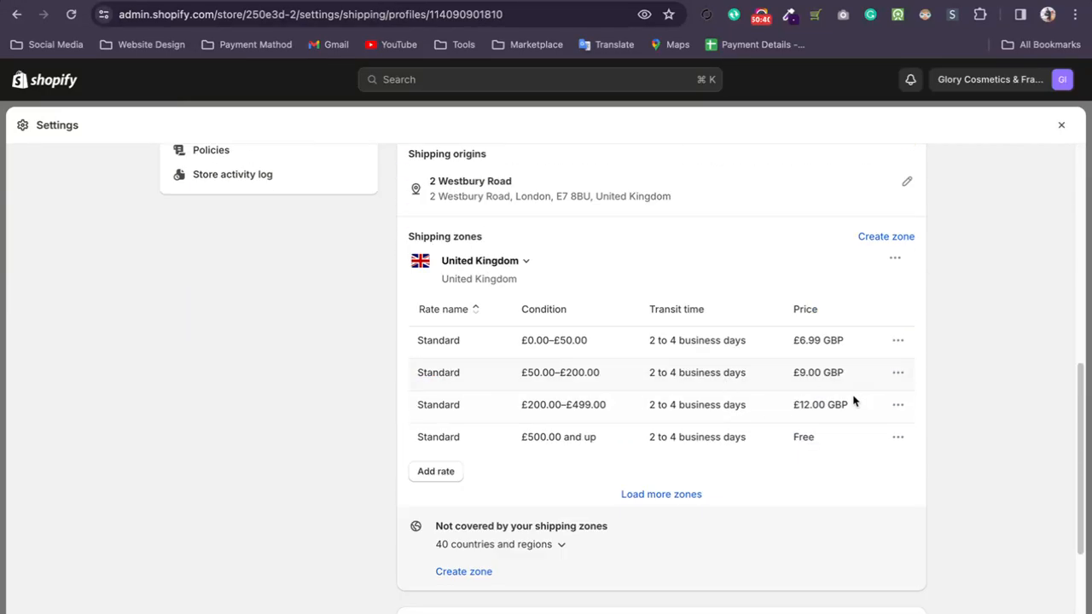
# - Review the £0.00–£50.00 Standard rate of the United Kingdom zone and return to the storefront checkout
pyautogui.moveTo(527, 339); pyautogui.dragTo(845, 341)
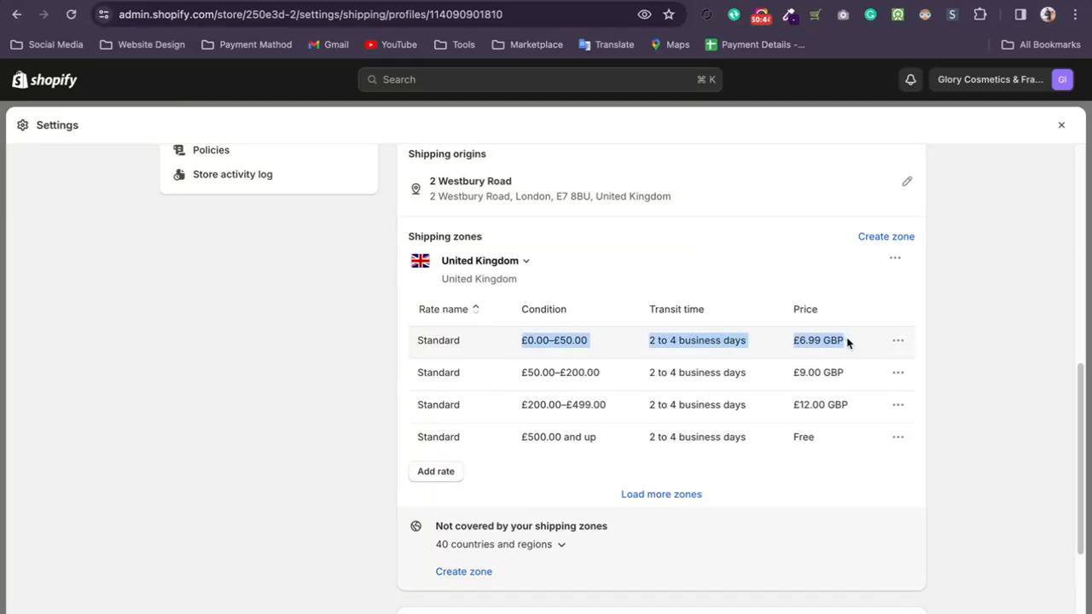
pyautogui.click(342, 371)
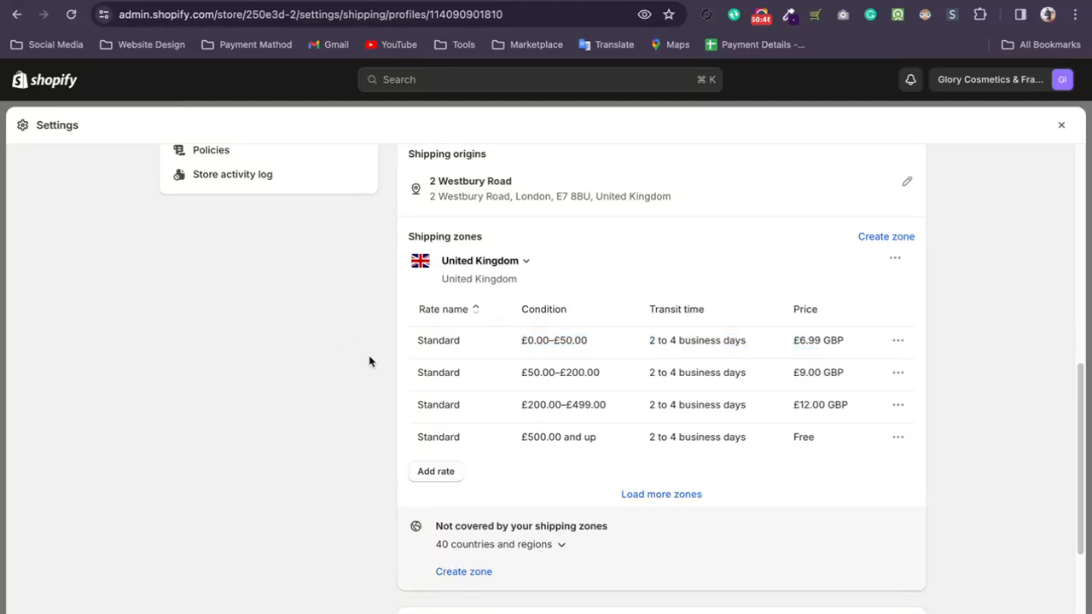
pyautogui.moveTo(386, 350); pyautogui.dragTo(863, 368)
pyautogui.click(837, 340)
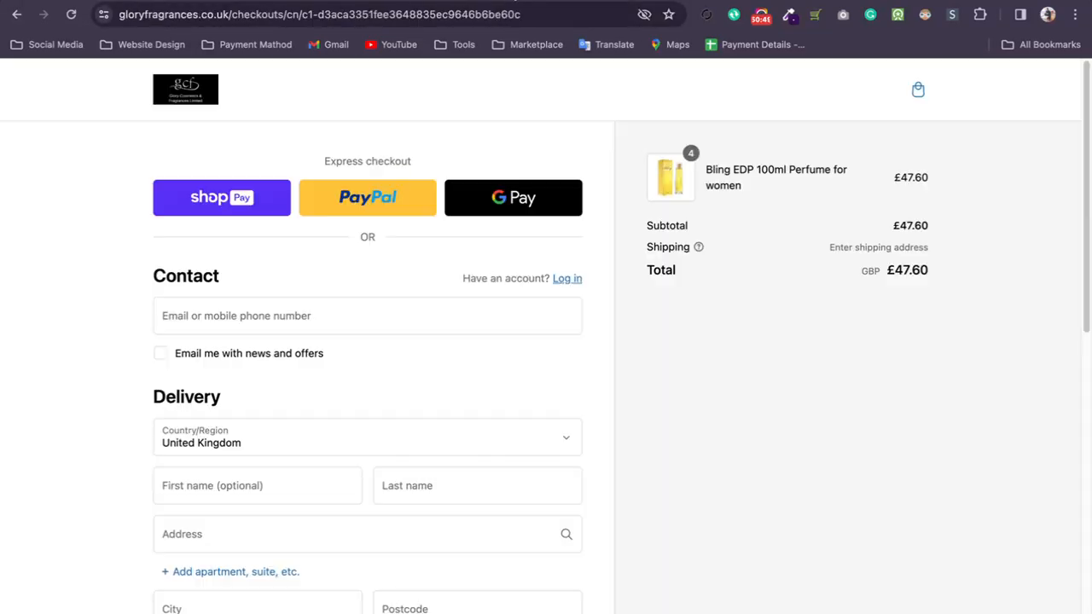
# - Fill in the checkout's delivery address from the last saved address suggestion and check the shipping charge in the order summary
pyautogui.scroll(-3, 341, 438)
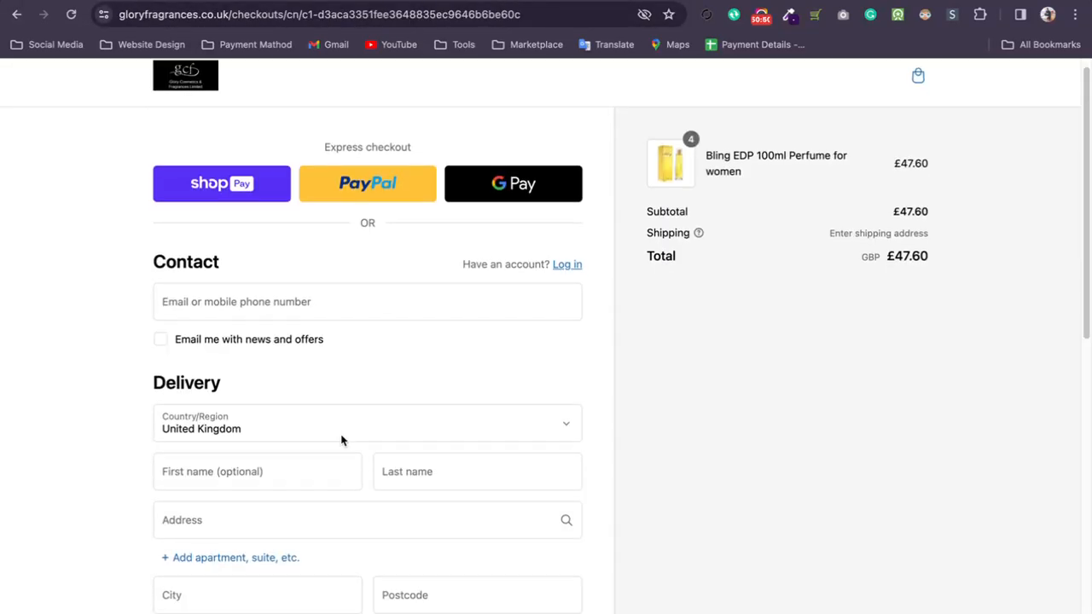
pyautogui.click(232, 499)
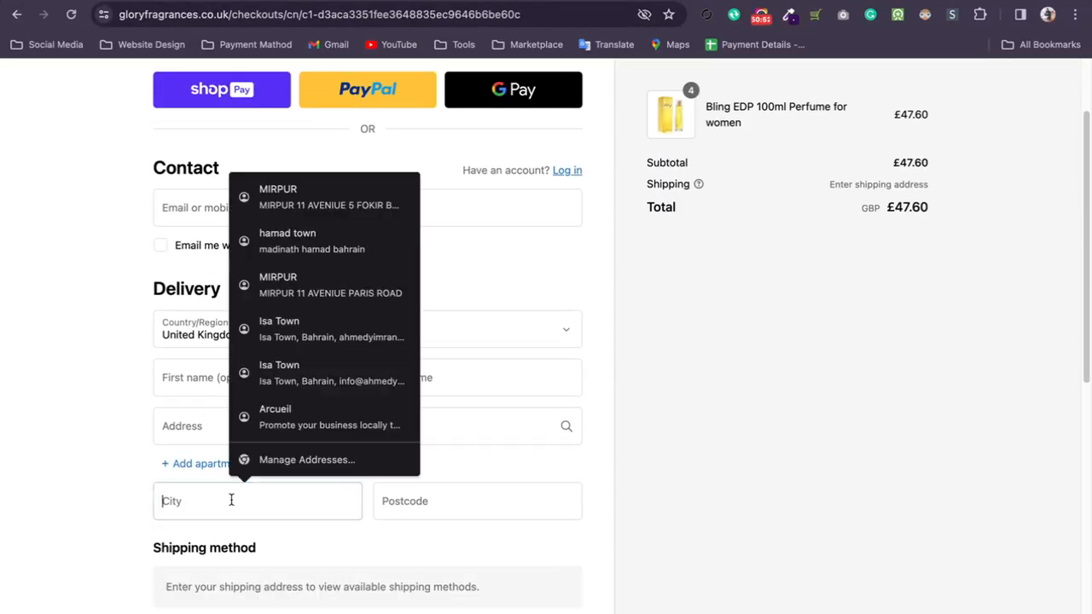
pyautogui.click(167, 427)
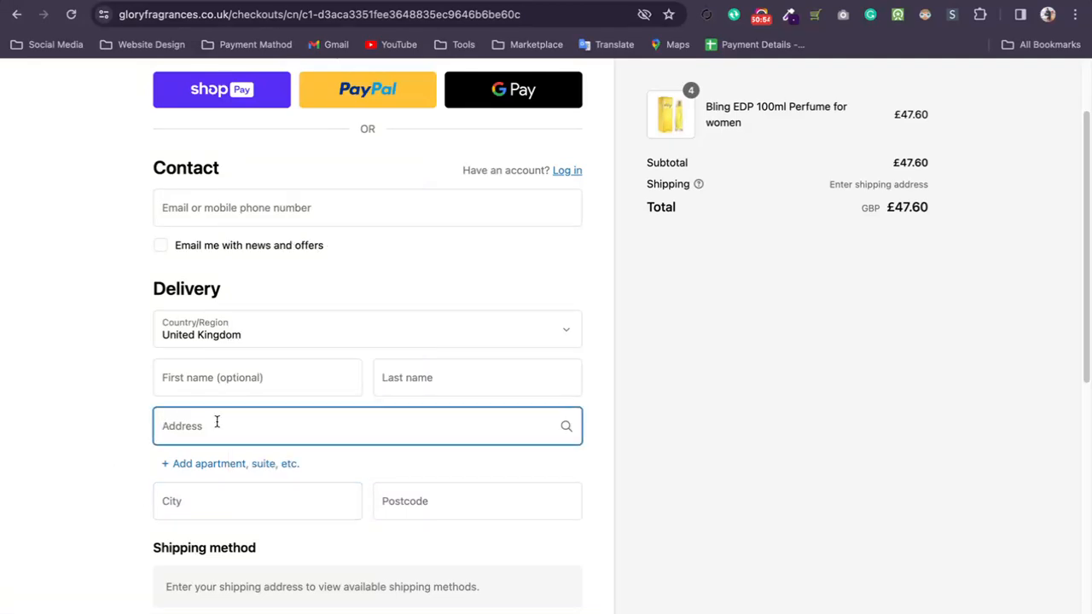
pyautogui.click(445, 510)
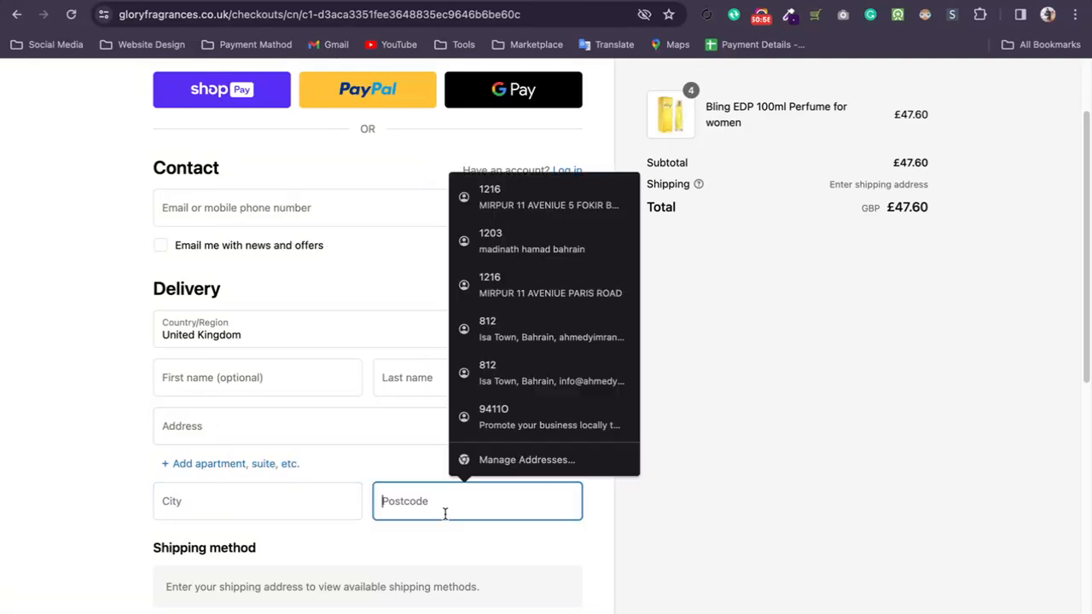
pyautogui.click(554, 430)
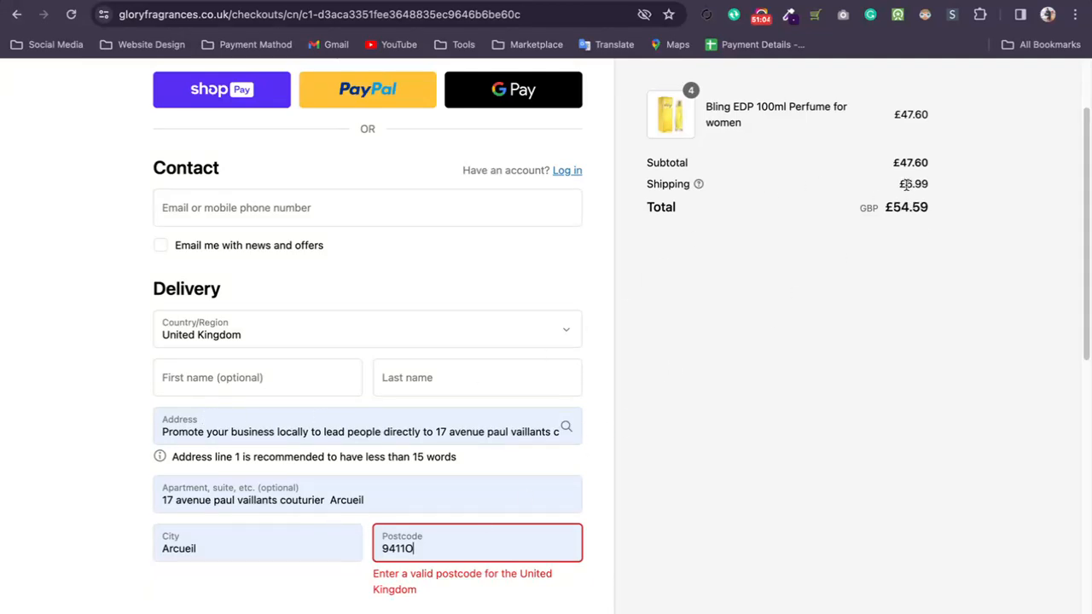
pyautogui.scroll(3, 836, 367)
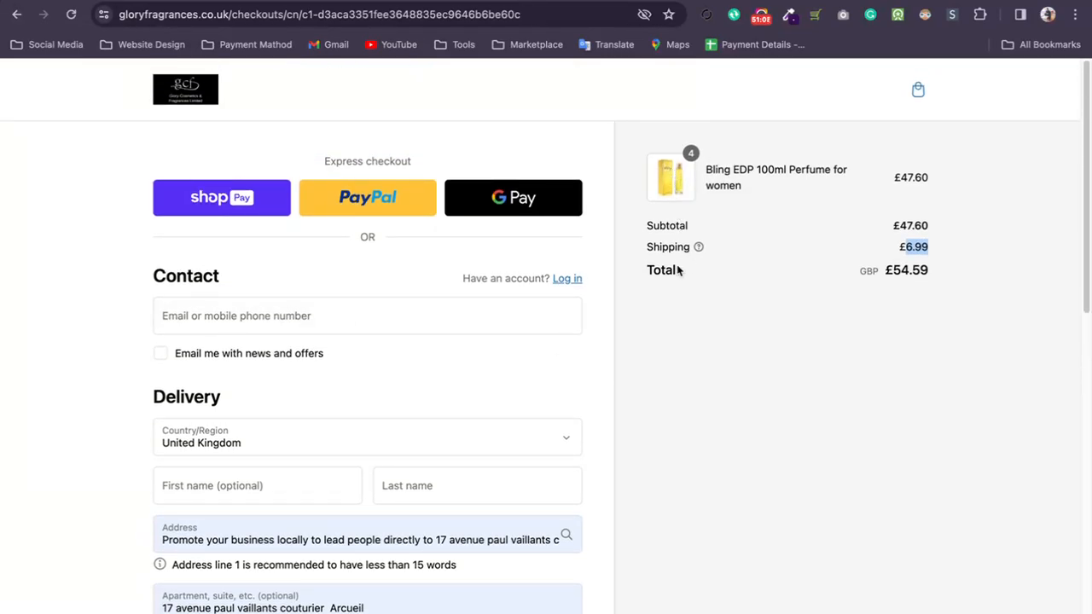
# - Return to the cart, raise the Bling EDP 100ml Perfume quantity to 8 and proceed to checkout
pyautogui.click(16, 14)
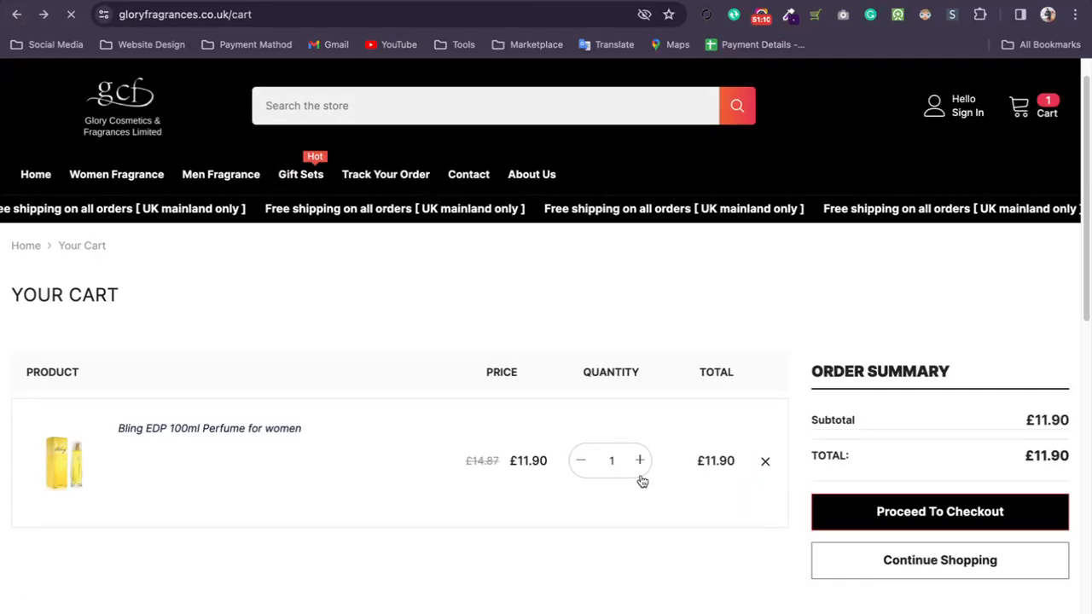
pyautogui.click(640, 461)
pyautogui.click(639, 462)
pyautogui.click(640, 462)
pyautogui.click(640, 462)
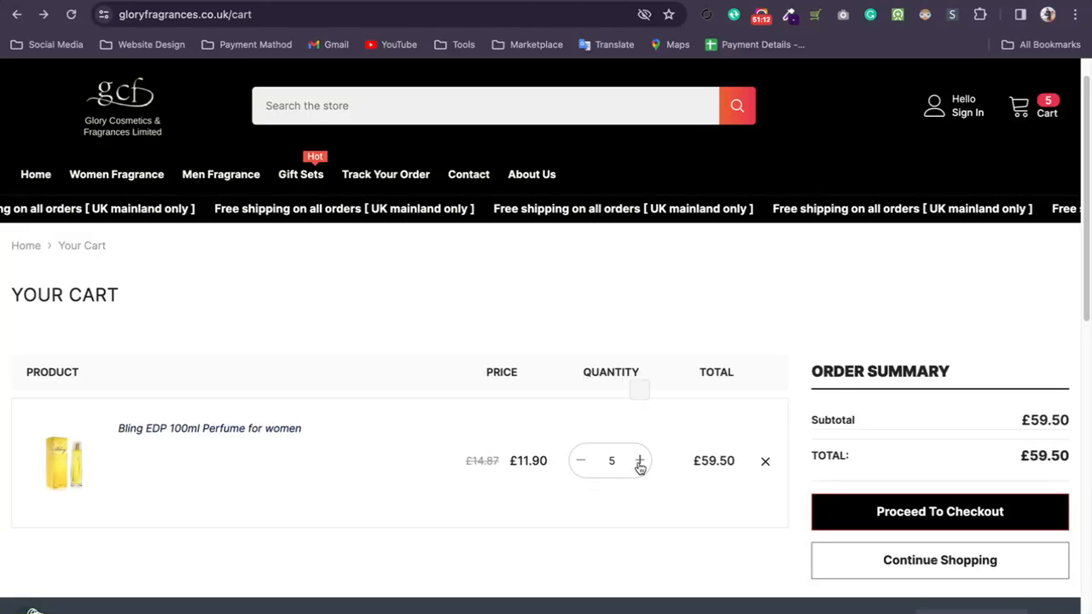
pyautogui.click(639, 461)
pyautogui.click(638, 461)
pyautogui.click(639, 461)
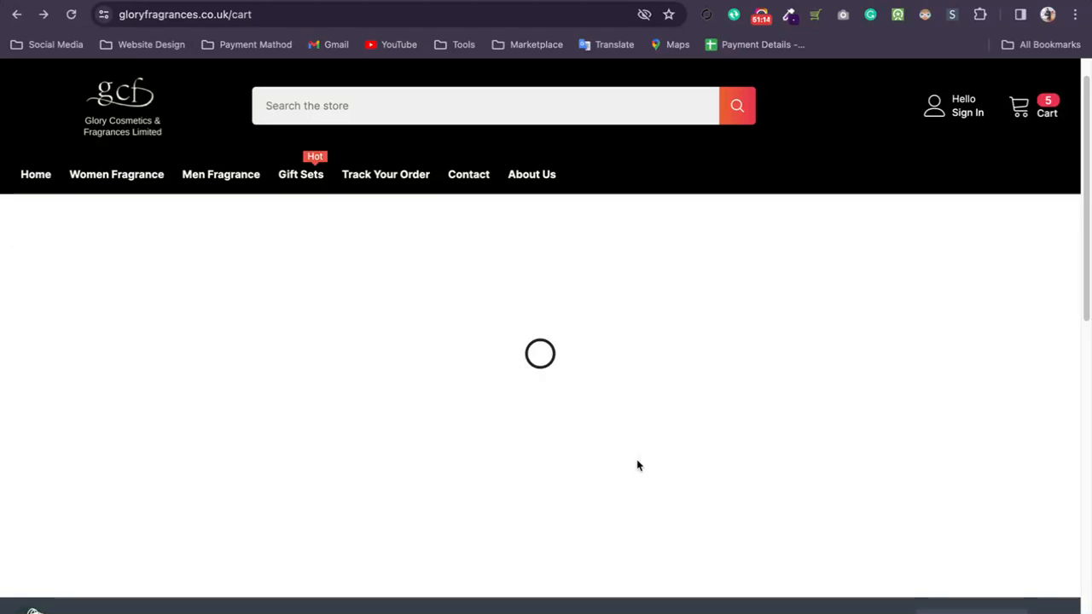
pyautogui.click(911, 514)
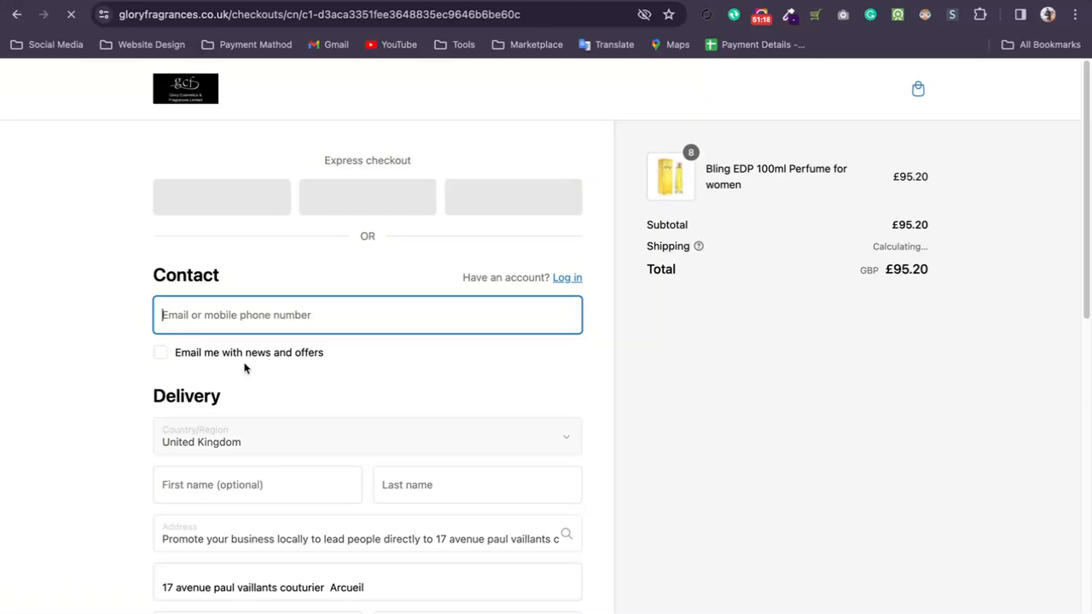
# - Check the shipping charge in the order summary and the Standard shipping method for the cart of eight perfumes
pyautogui.scroll(-2, 241, 372)
pyautogui.click(239, 384)
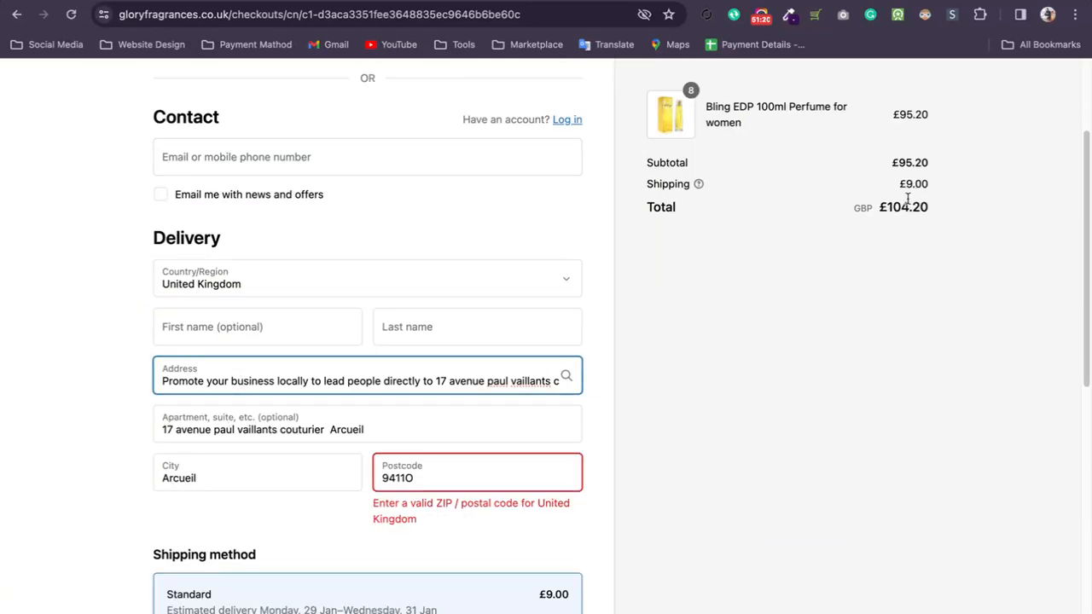
pyautogui.moveTo(896, 185); pyautogui.dragTo(932, 189)
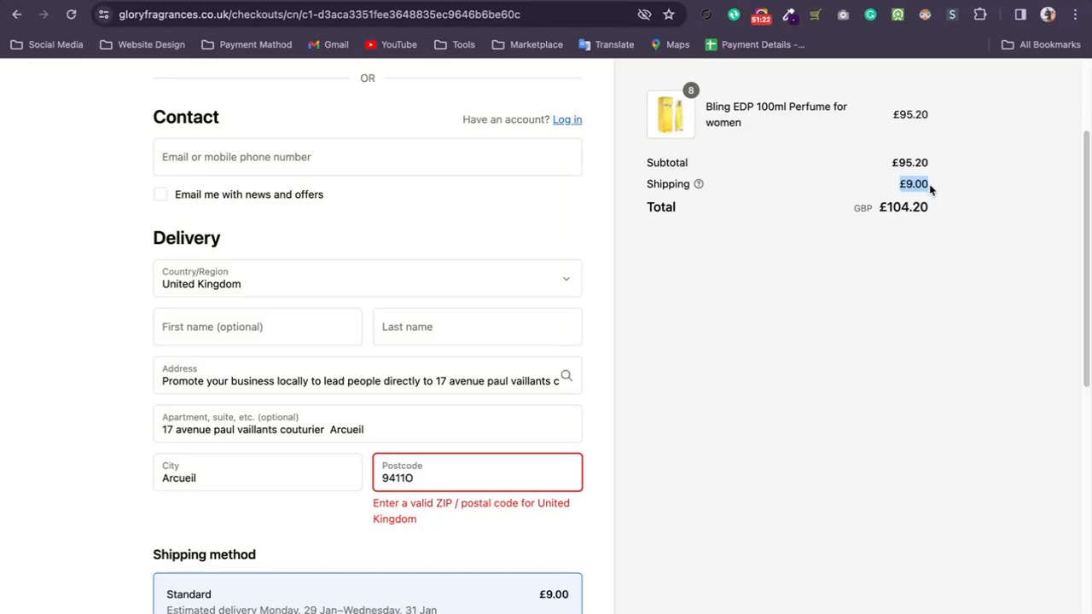
pyautogui.click(849, 237)
pyautogui.scroll(-3, 831, 221)
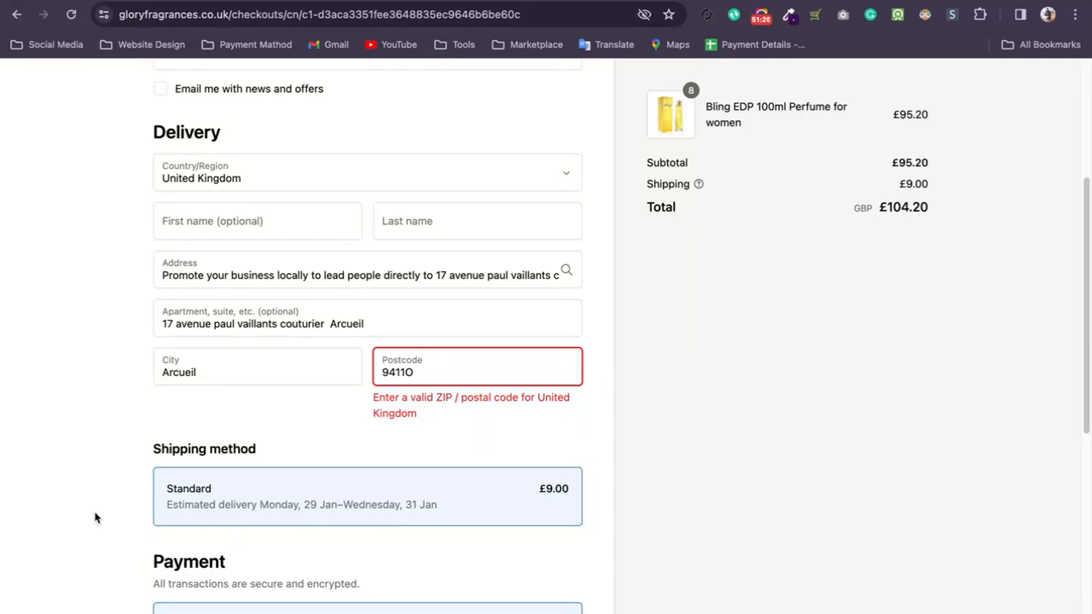
pyautogui.moveTo(382, 483); pyautogui.dragTo(599, 504)
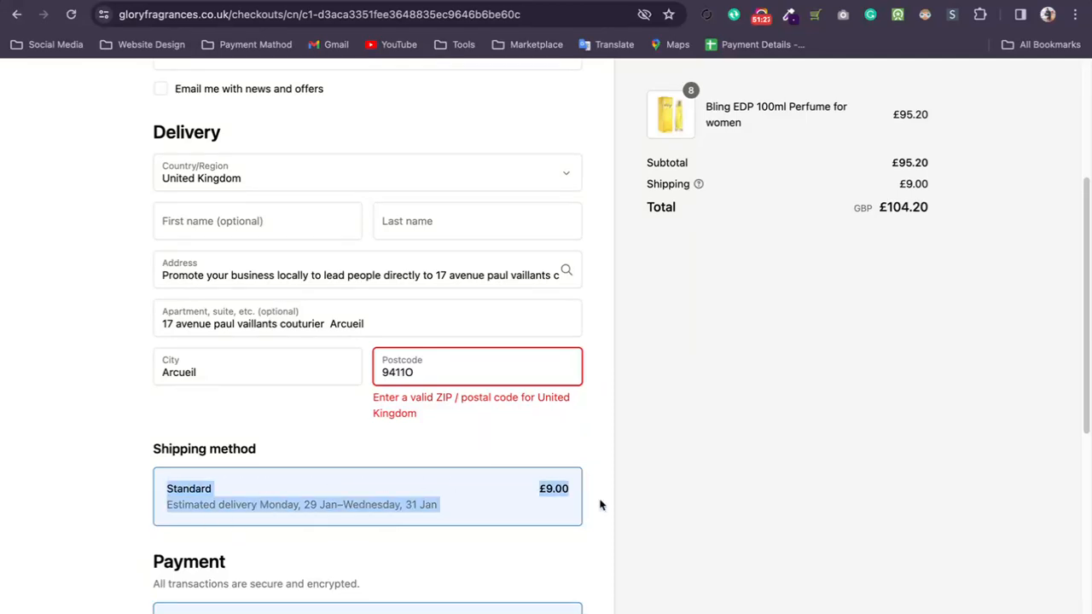
pyautogui.click(801, 483)
pyautogui.scroll(3, 268, 421)
pyautogui.scroll(-7, 280, 418)
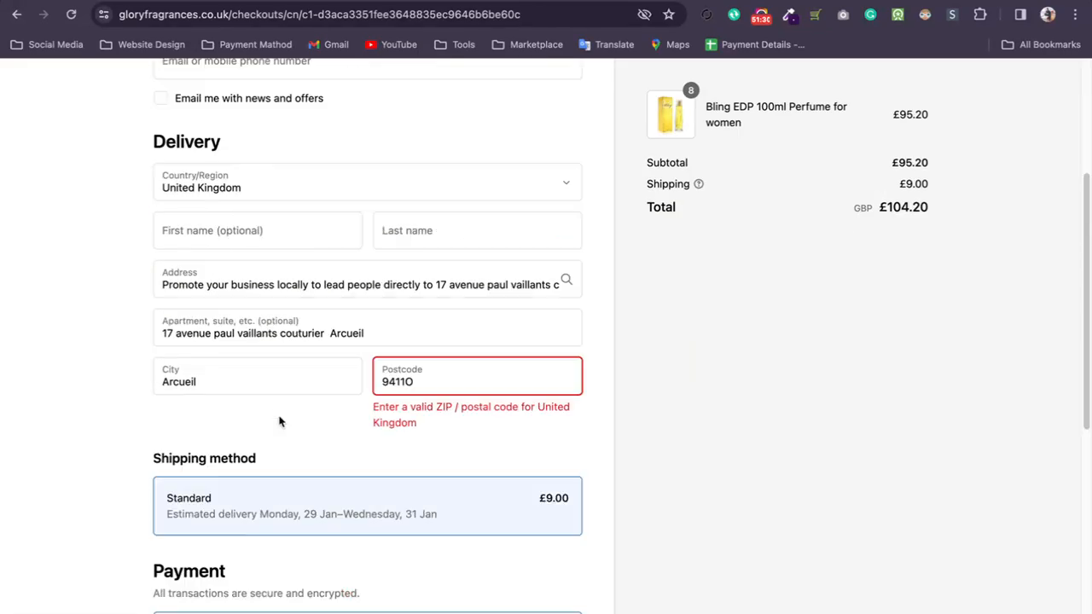
pyautogui.scroll(3, 51, 380)
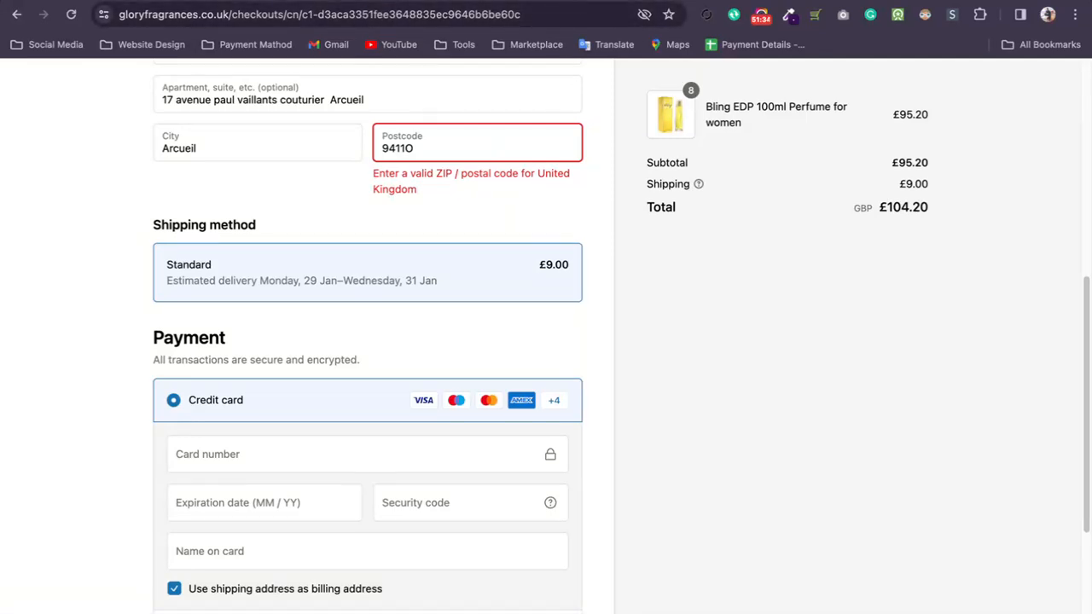
# - Switch to the Shopify admin, close the shipping profile settings and view the Orders and Online Store pages
pyautogui.click(495, 1)
pyautogui.click(494, 2)
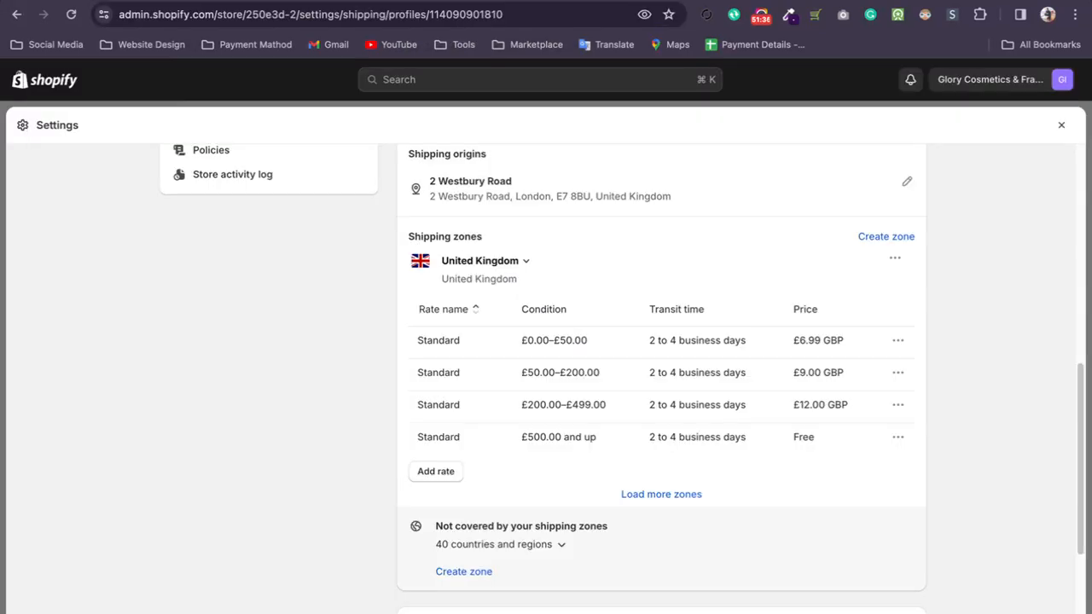
pyautogui.scroll(6, 826, 283)
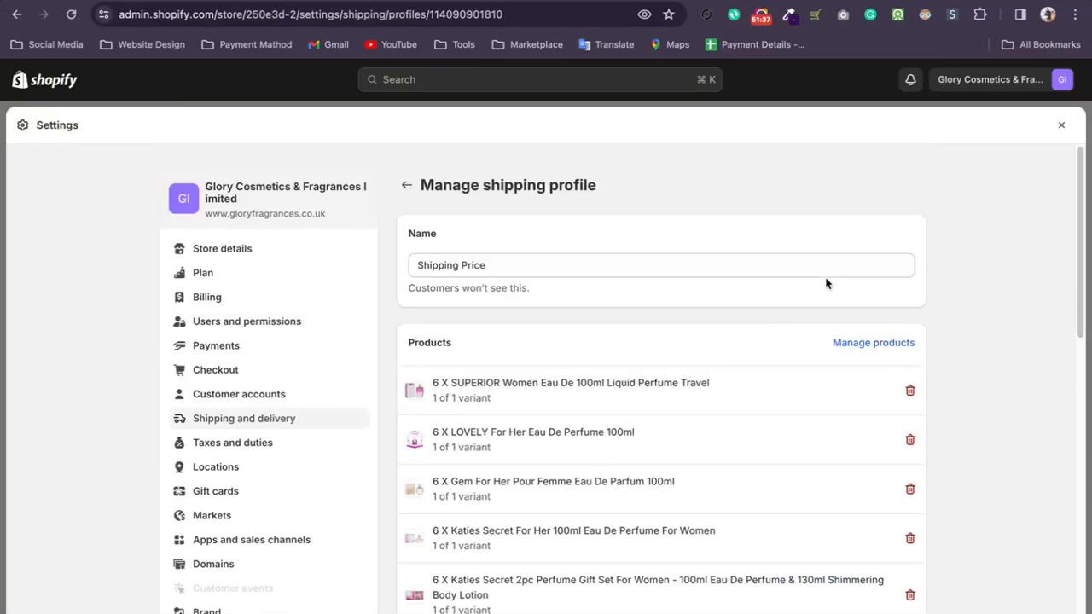
pyautogui.click(1061, 126)
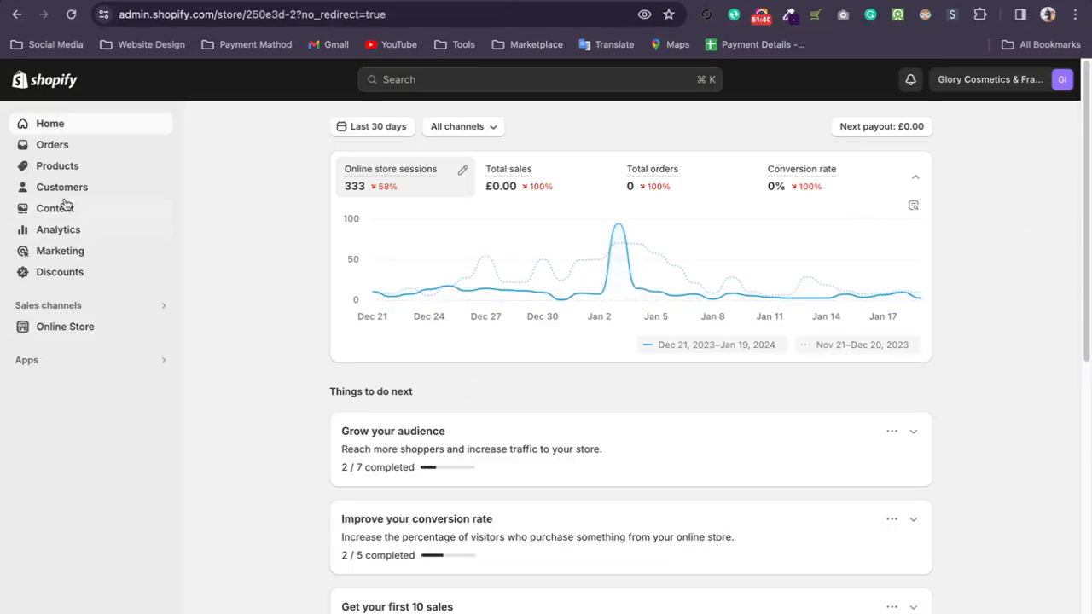
pyautogui.click(52, 147)
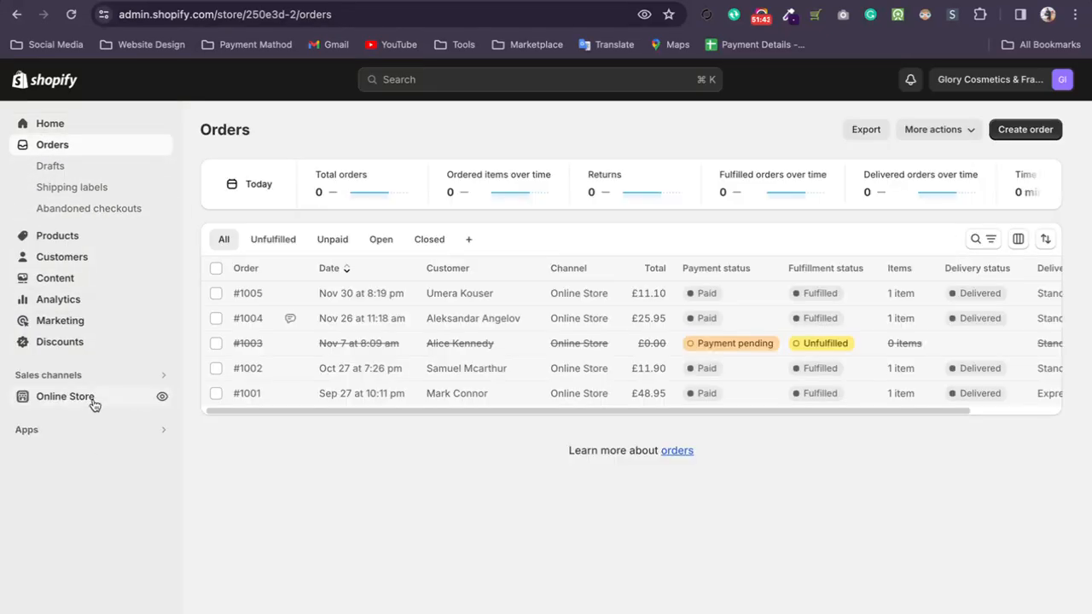
pyautogui.click(65, 397)
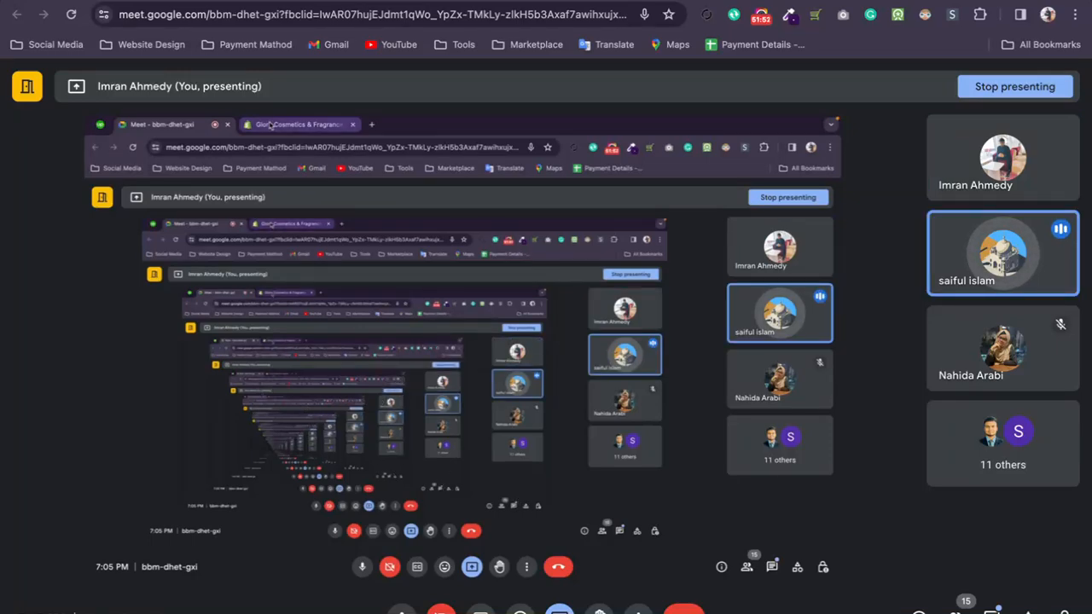
# - Return to the Shopify admin and reopen the Shipping Price profile in the shipping and delivery settings at its United Kingdom rates
pyautogui.click(269, 0)
pyautogui.click(51, 612)
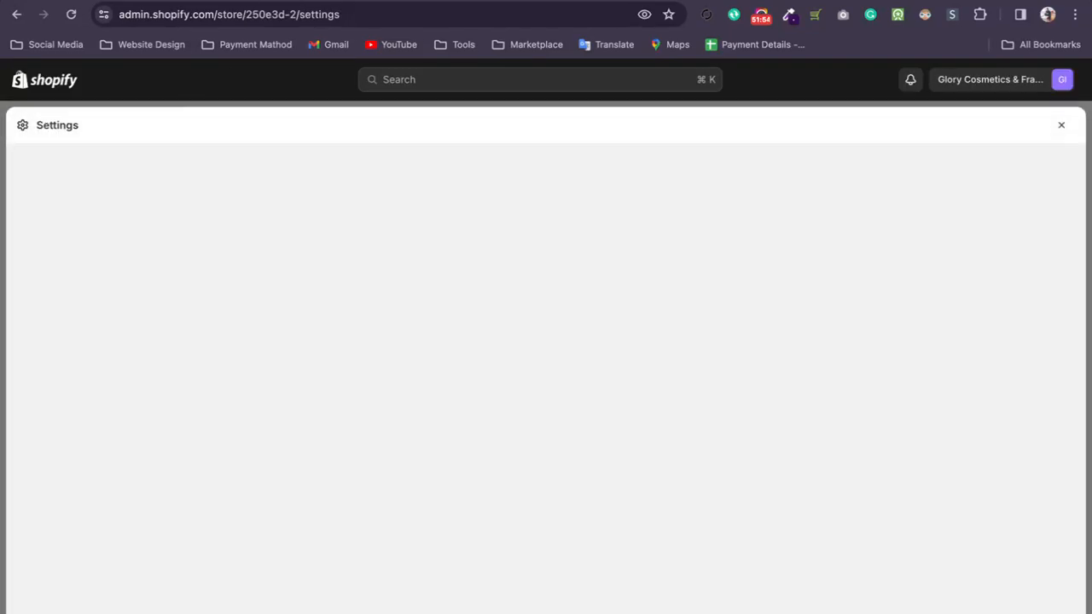
pyautogui.scroll(-1, 201, 437)
pyautogui.click(239, 326)
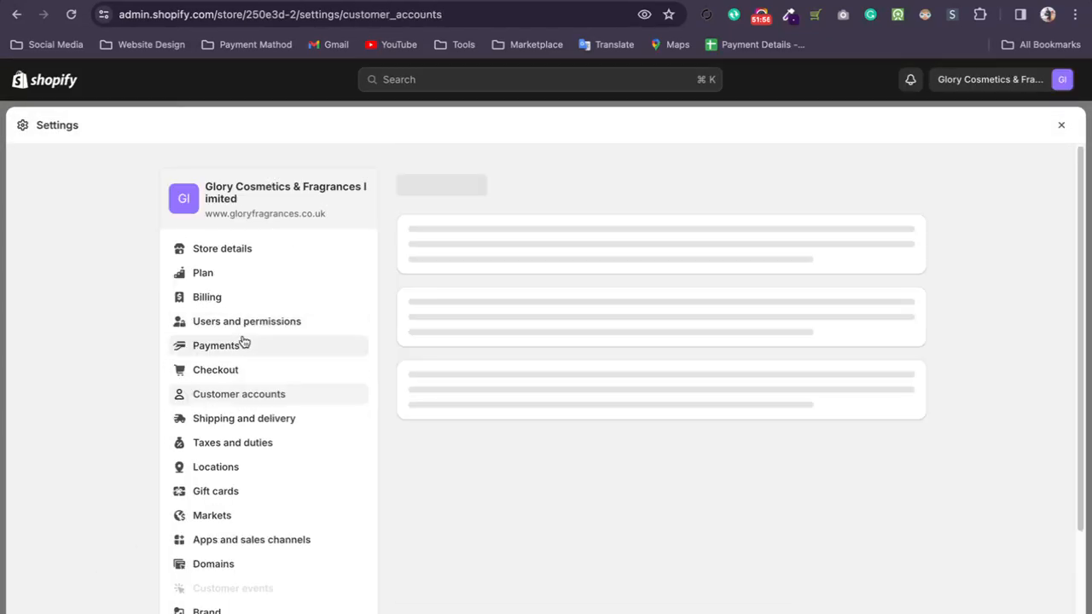
pyautogui.click(232, 420)
pyautogui.scroll(-5, 622, 356)
pyautogui.scroll(5, 619, 344)
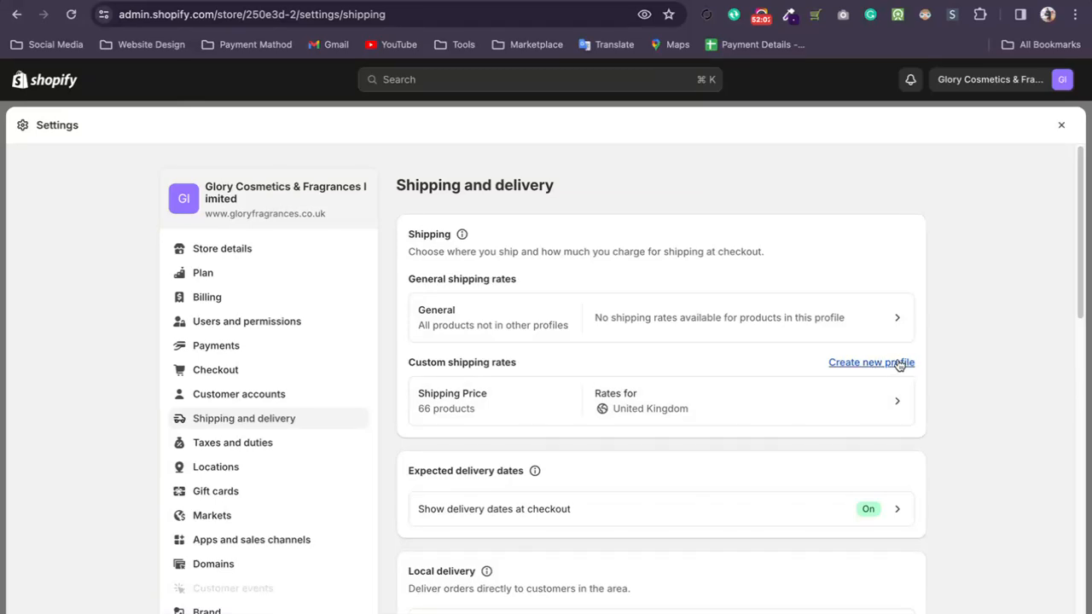
pyautogui.click(800, 408)
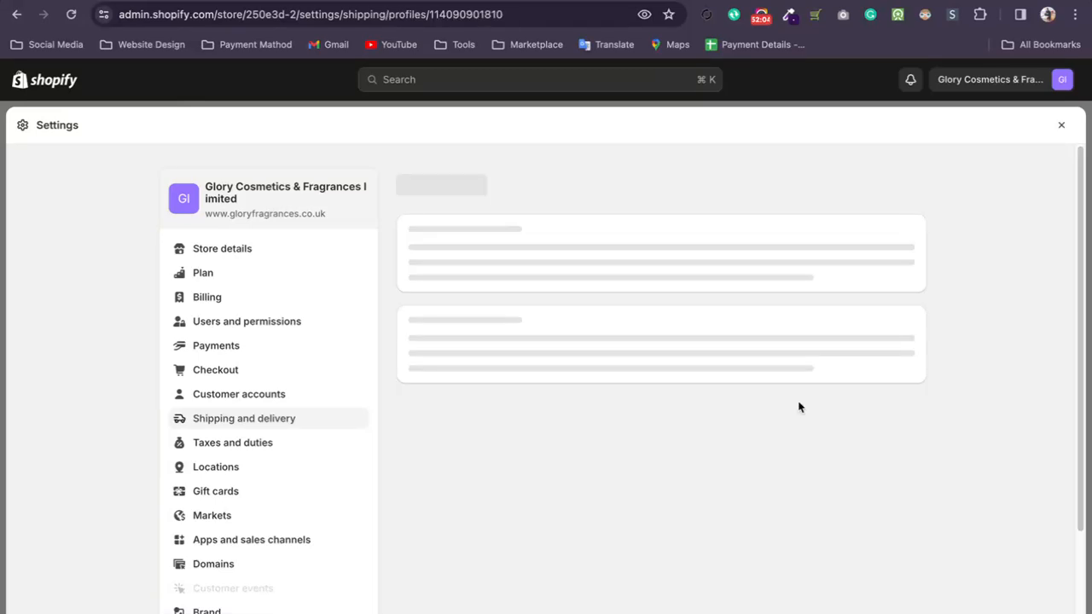
pyautogui.scroll(-10, 498, 456)
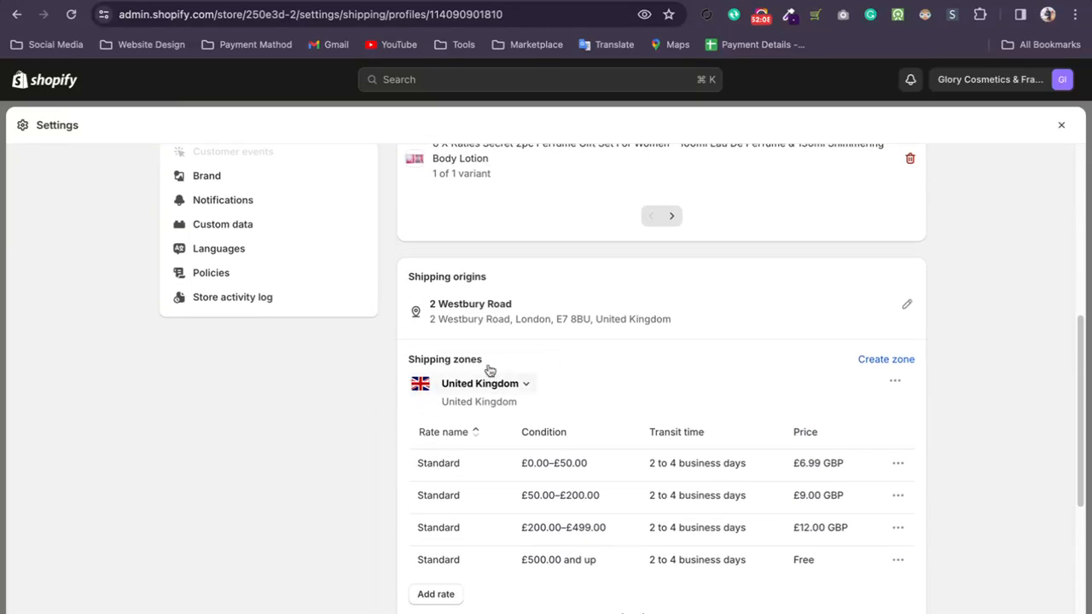
pyautogui.click(885, 361)
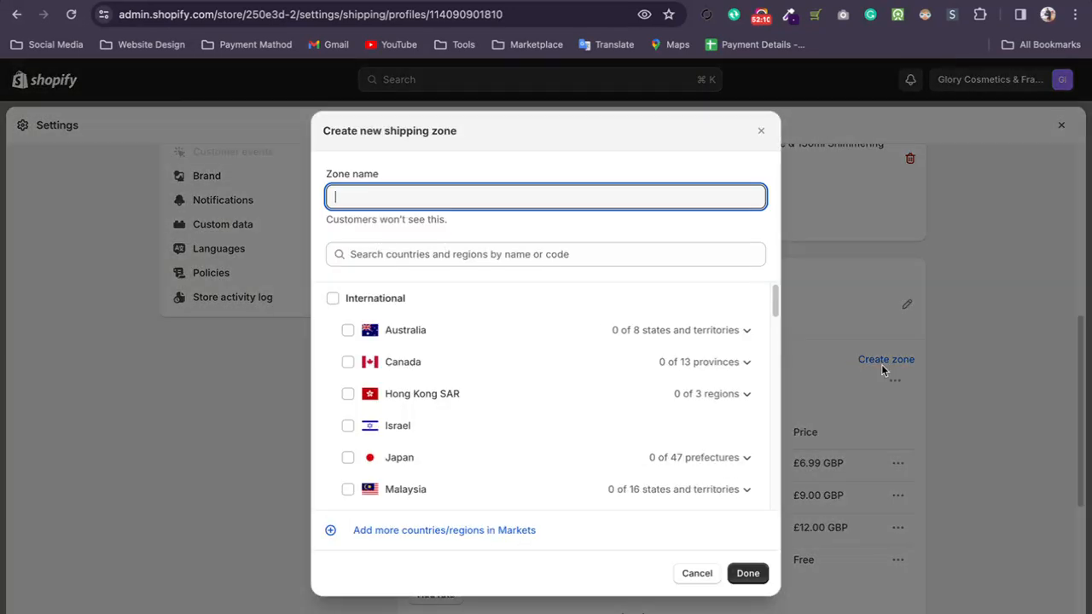
pyautogui.click(333, 299)
pyautogui.click(964, 276)
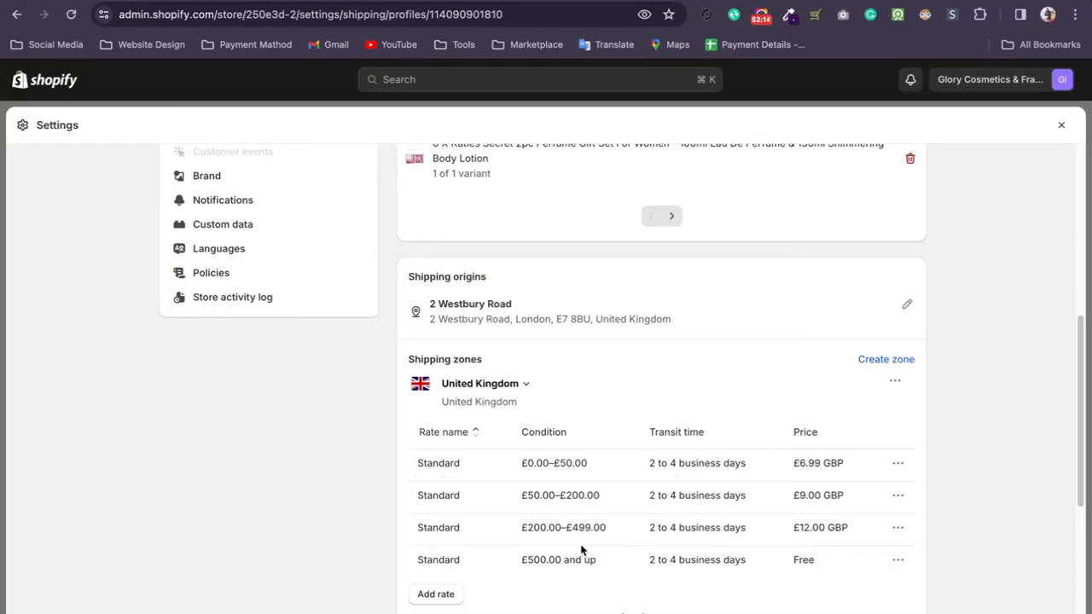
# - Start a new United Kingdom rate with conditional pricing based on order price, and discard it
pyautogui.click(436, 595)
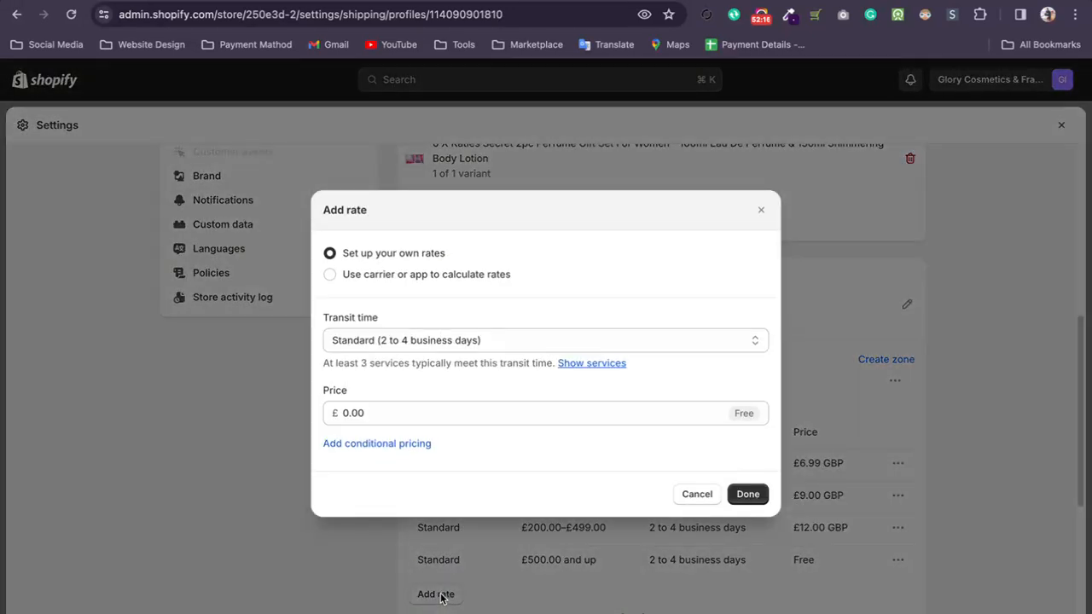
pyautogui.click(380, 445)
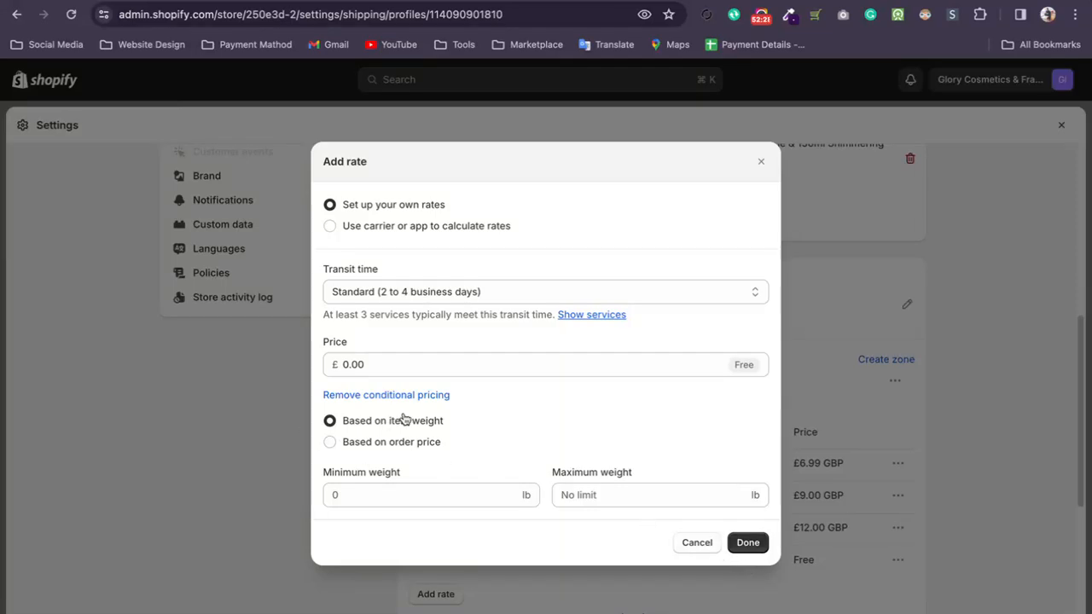
pyautogui.click(331, 443)
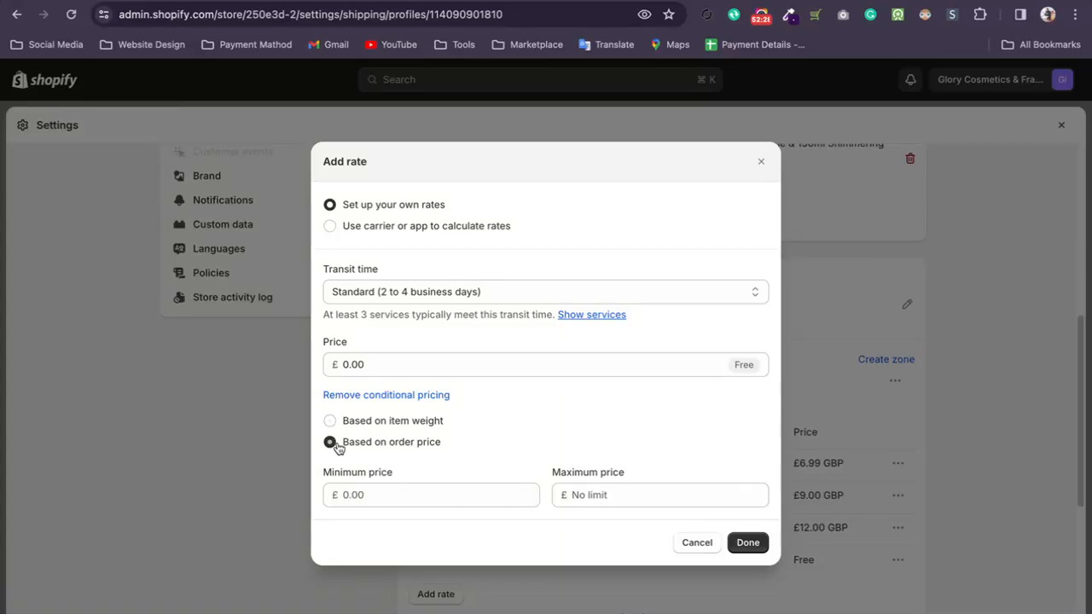
pyautogui.click(697, 546)
# - Review the order-price conditions of the first two Standard rates in the United Kingdom zone
pyautogui.scroll(-1, 426, 511)
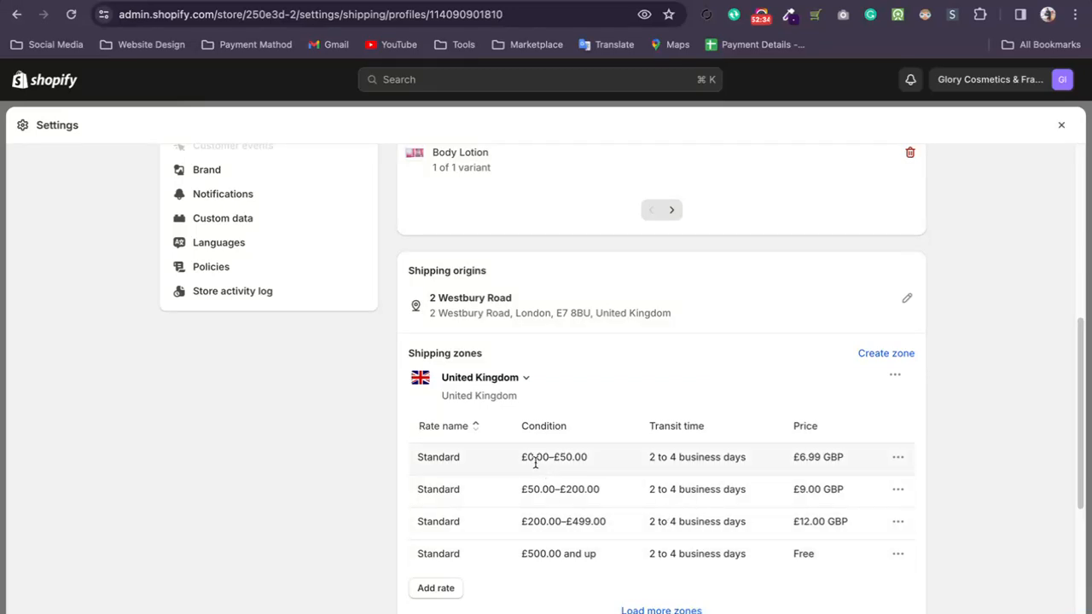
pyautogui.moveTo(528, 458); pyautogui.dragTo(597, 461)
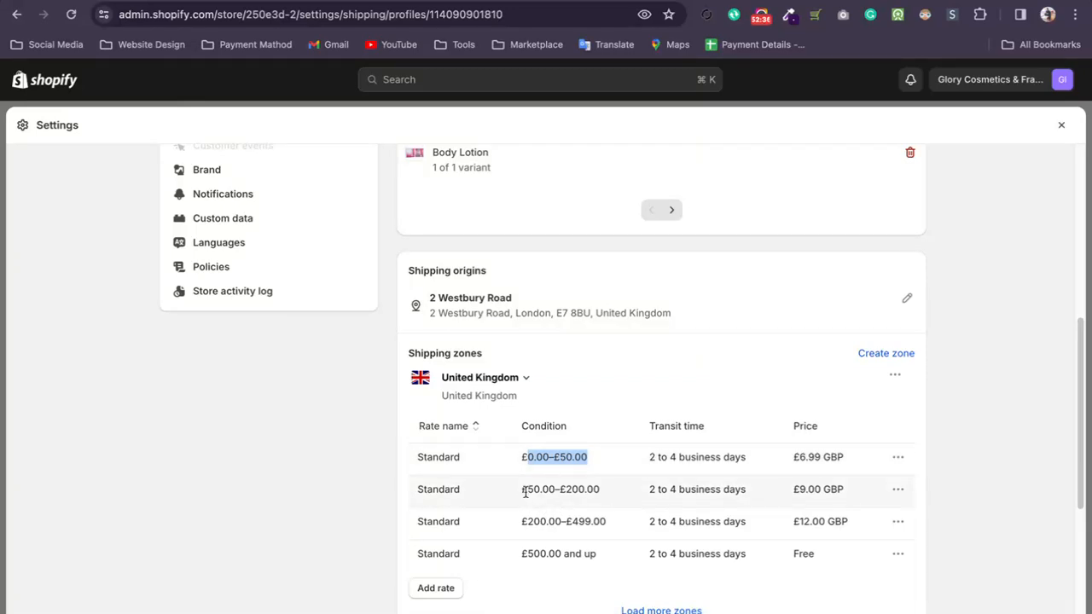
pyautogui.moveTo(526, 491); pyautogui.dragTo(632, 501)
# - Compare the item-weight and order-price conditional pricing options in a new United Kingdom rate, and discard the rate
pyautogui.click(436, 591)
pyautogui.click(389, 445)
pyautogui.moveTo(489, 427); pyautogui.dragTo(335, 448)
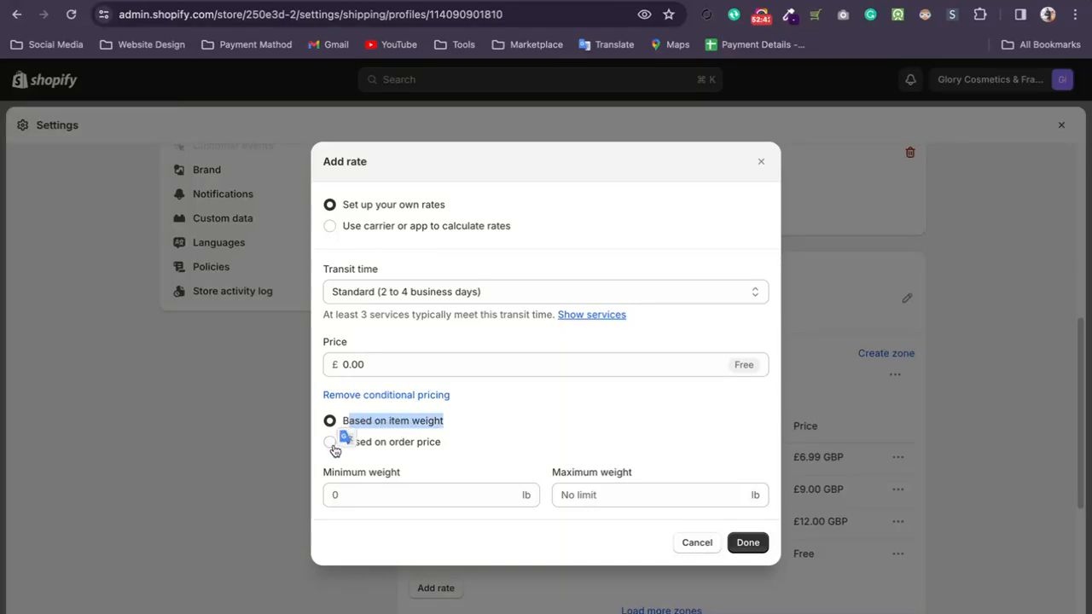
pyautogui.moveTo(452, 450); pyautogui.dragTo(463, 419)
pyautogui.click(463, 421)
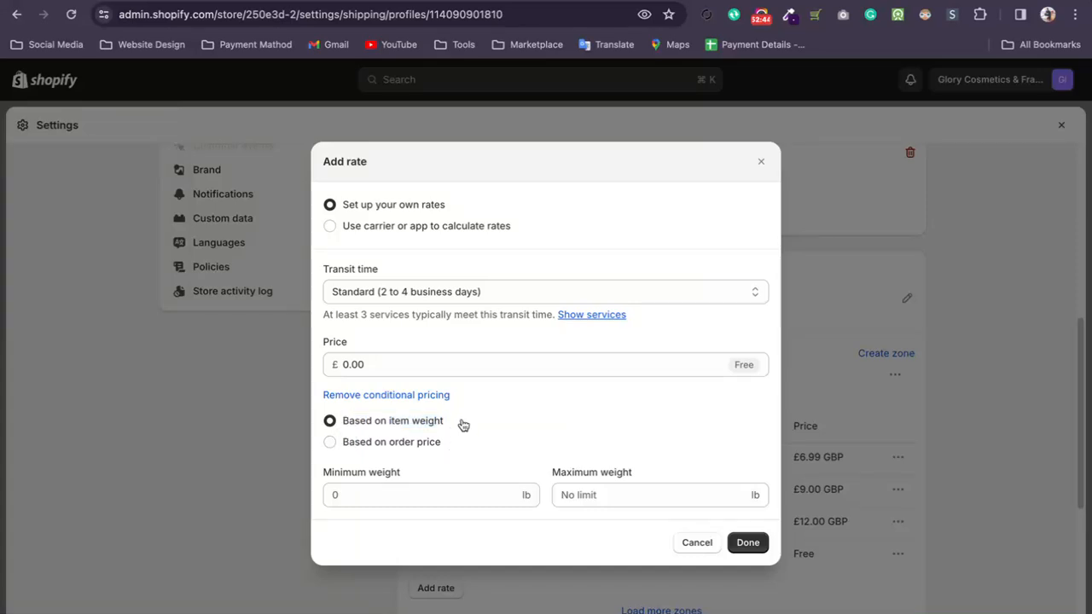
pyautogui.click(331, 442)
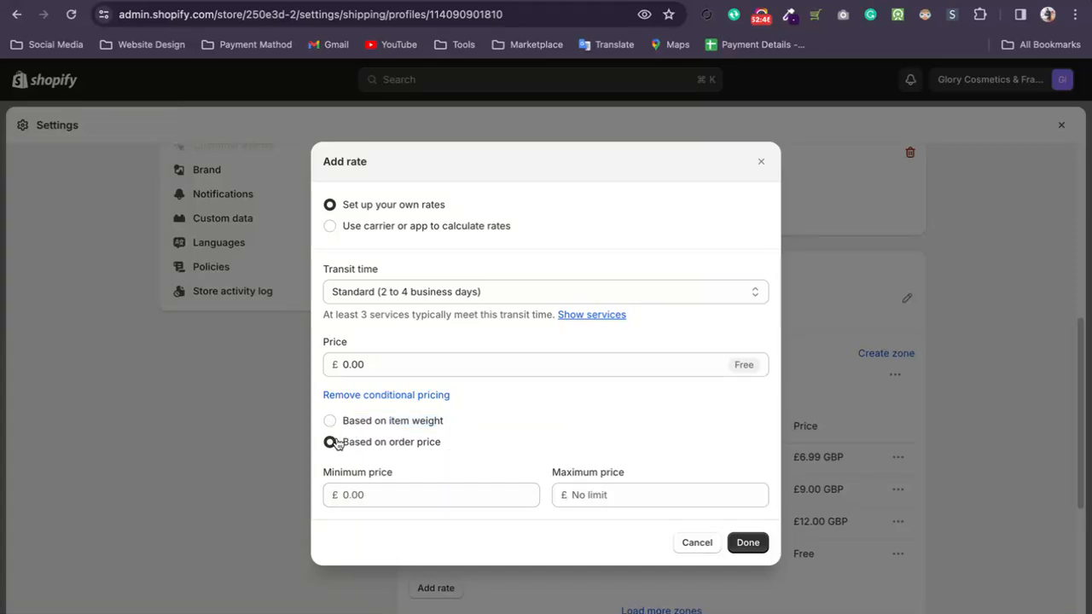
pyautogui.click(331, 421)
pyautogui.click(234, 432)
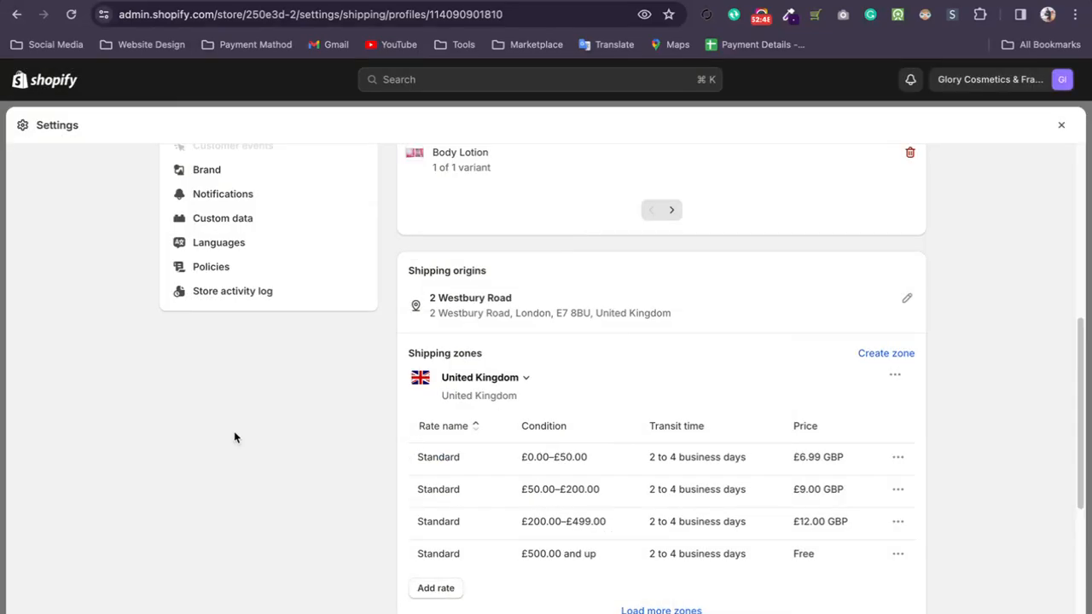
# - Leave the settings and open the 6 X All Me EDP 100ml Perfume for Women product from the product list
pyautogui.scroll(10, 247, 432)
pyautogui.click(1064, 124)
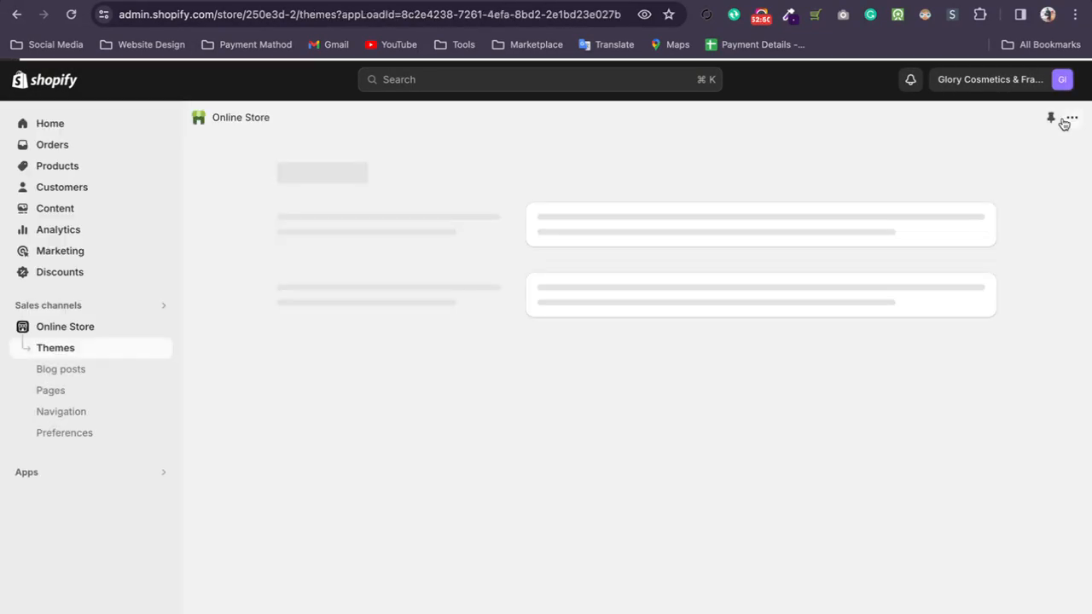
pyautogui.click(57, 168)
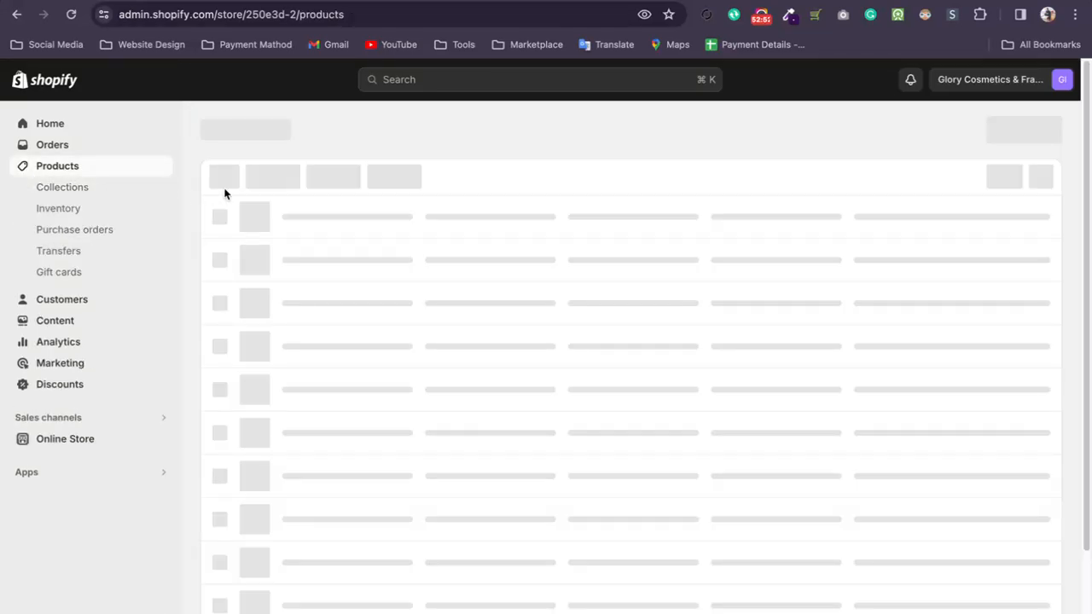
pyautogui.click(334, 305)
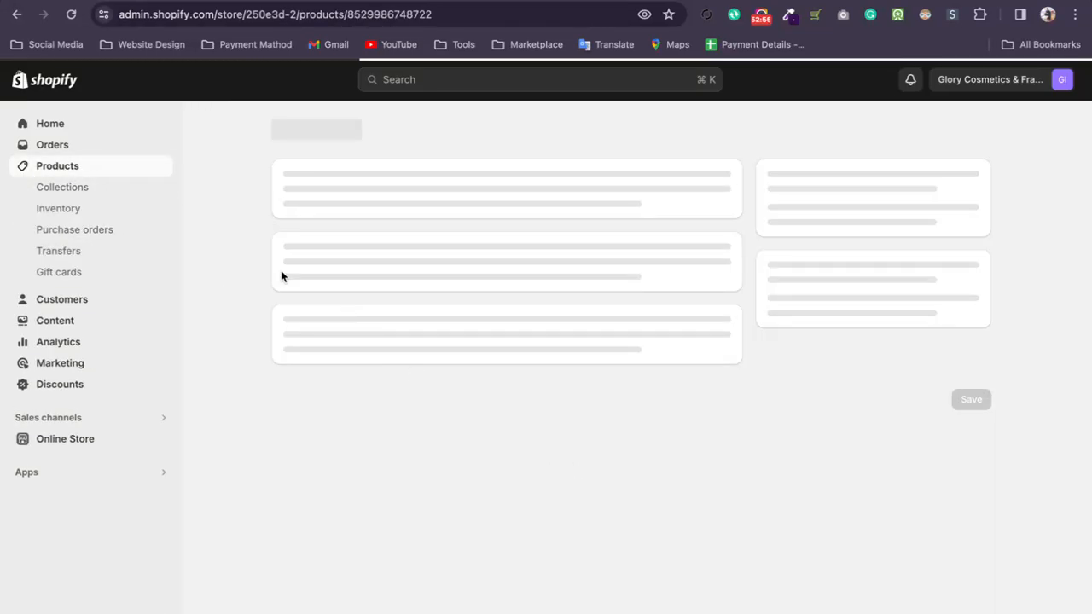
# - Open the 6 unit a box (£6.58 per unit) variant of the All Me perfume product for editing
pyautogui.scroll(-10, 256, 213)
pyautogui.scroll(1, 282, 286)
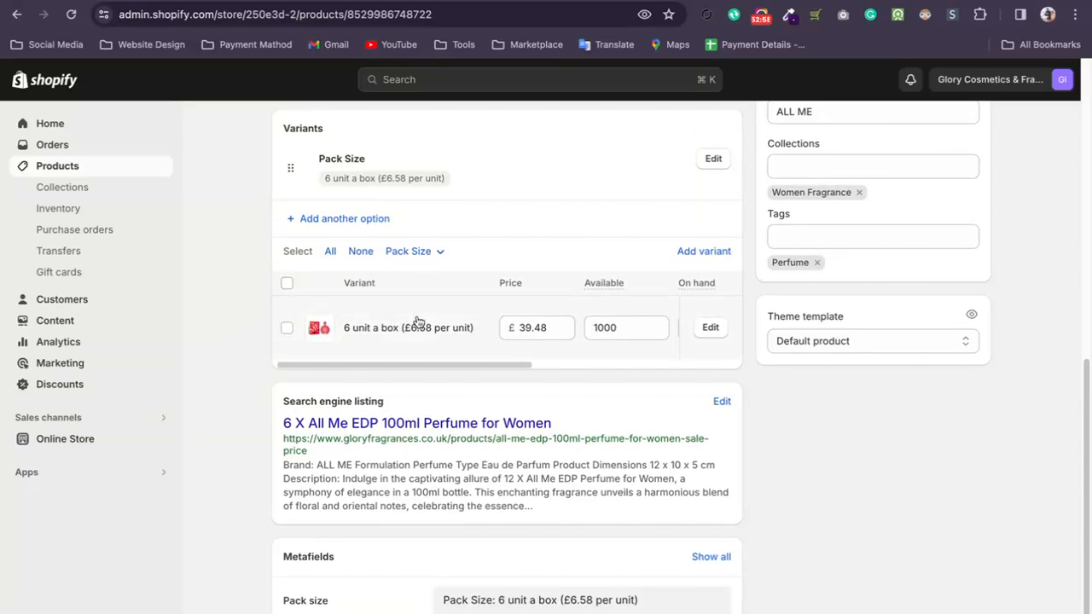
pyautogui.click(418, 321)
pyautogui.scroll(-1, 388, 328)
pyautogui.click(407, 296)
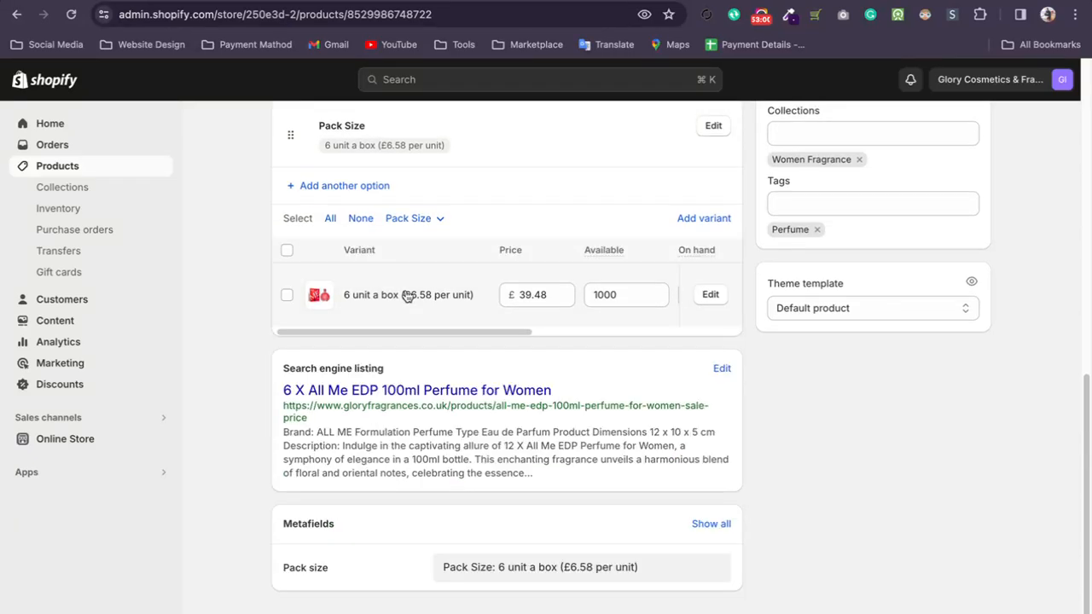
pyautogui.click(719, 296)
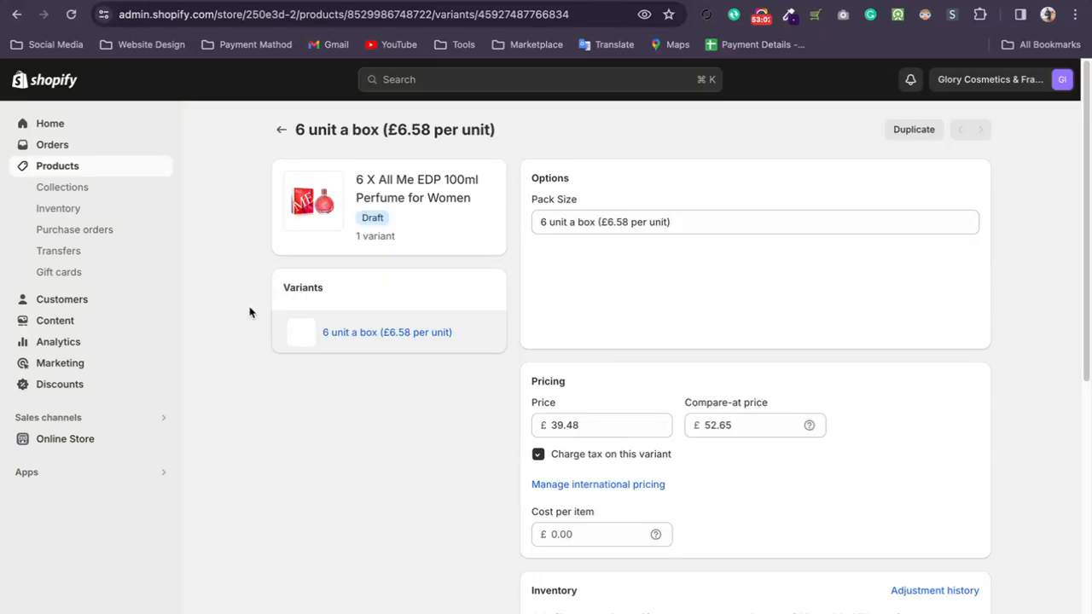
# - Inspect the weight setting in the variant's shipping details, and go to the store's orders list
pyautogui.scroll(-6, 239, 294)
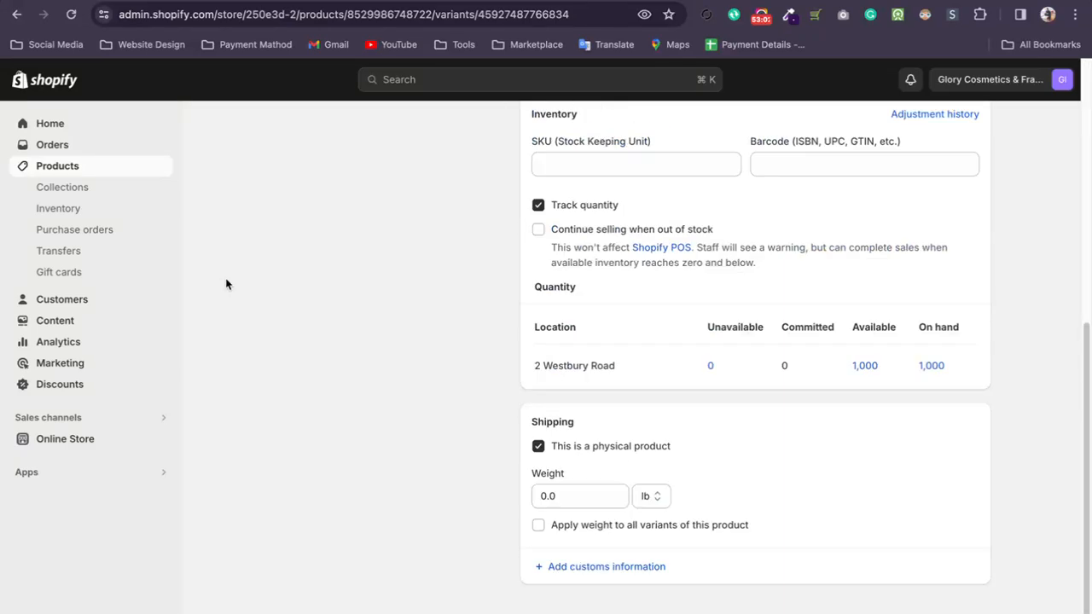
pyautogui.click(568, 487)
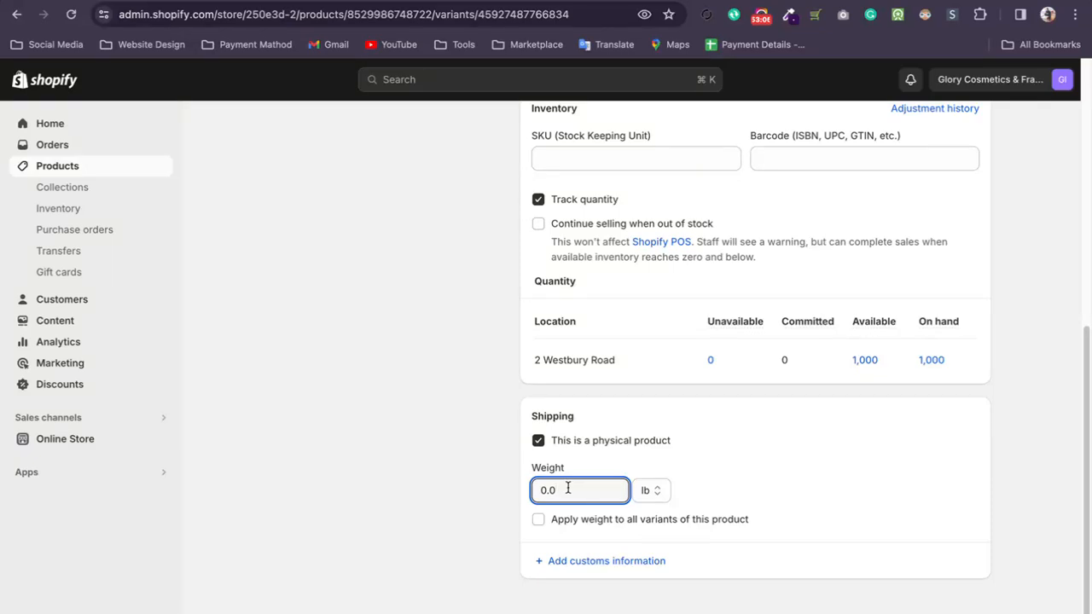
pyautogui.scroll(6, 568, 488)
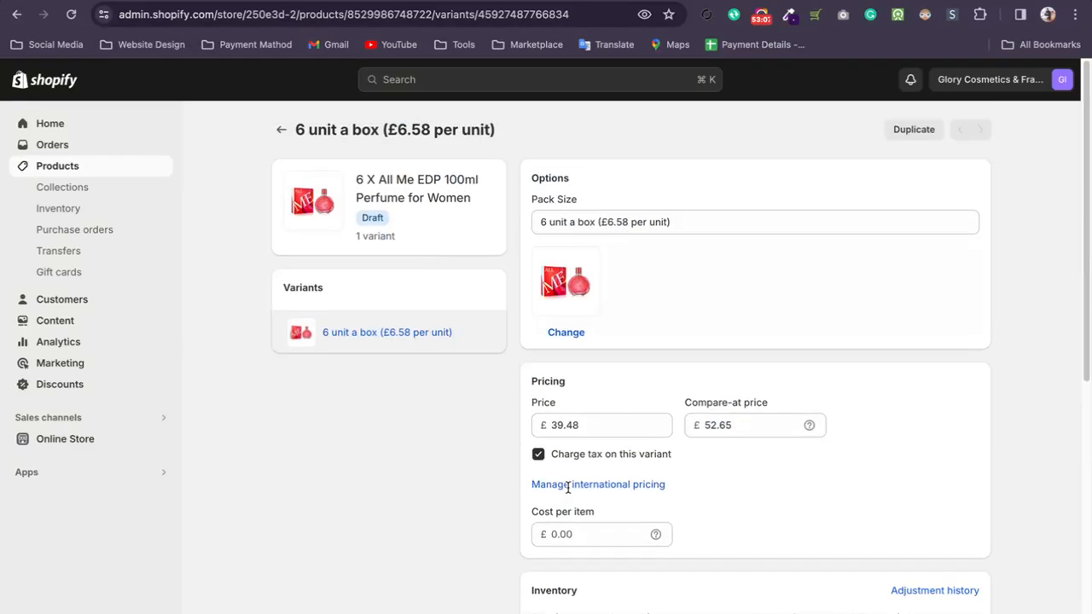
pyautogui.click(84, 145)
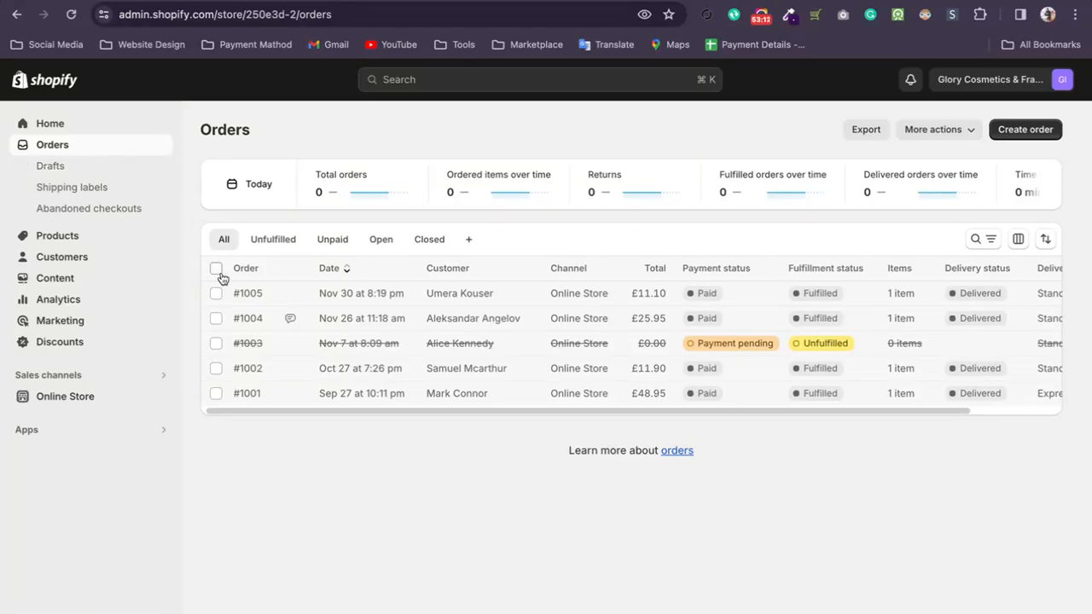
# - Switch to the Google Meet call, and open the meeting chat briefly before closing it
pyautogui.click(141, 0)
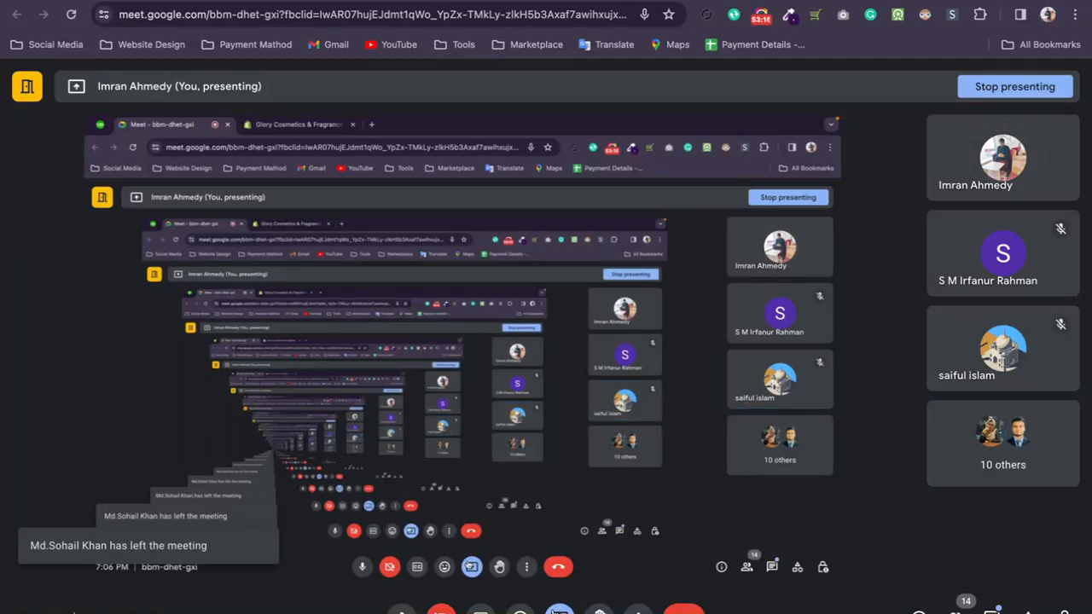
pyautogui.click(993, 610)
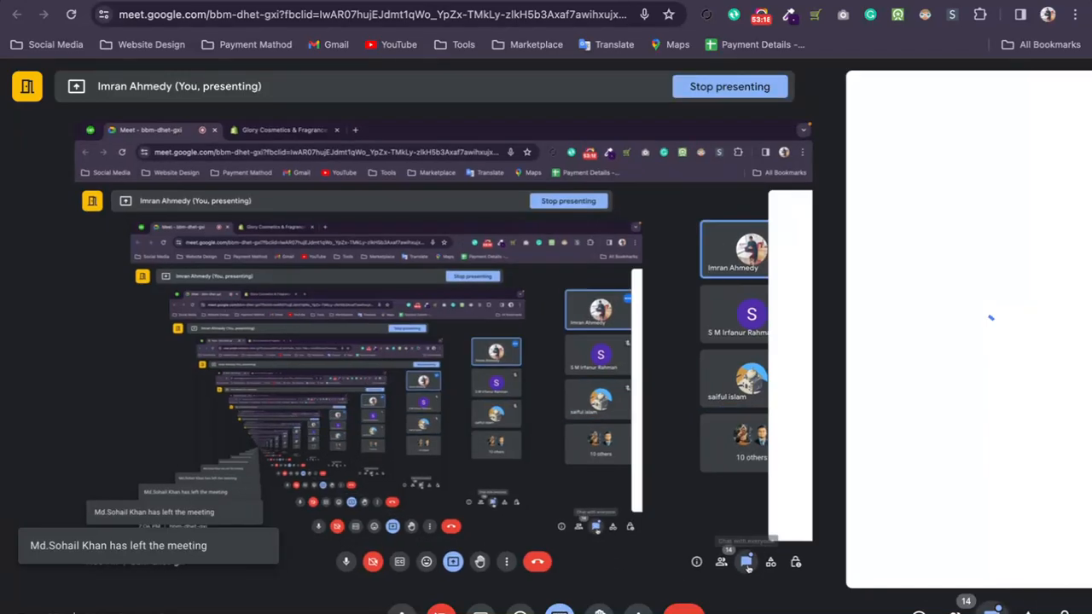
pyautogui.click(992, 611)
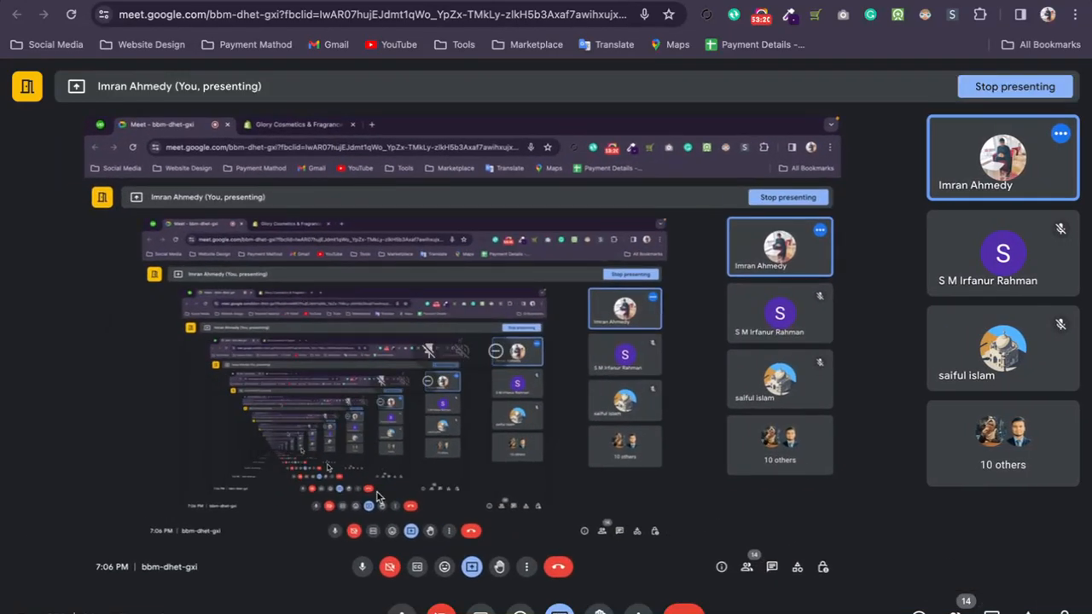
# - Stop presenting the screen in the meeting, and open the screen recorder's controls
pyautogui.click(561, 612)
pyautogui.click(589, 570)
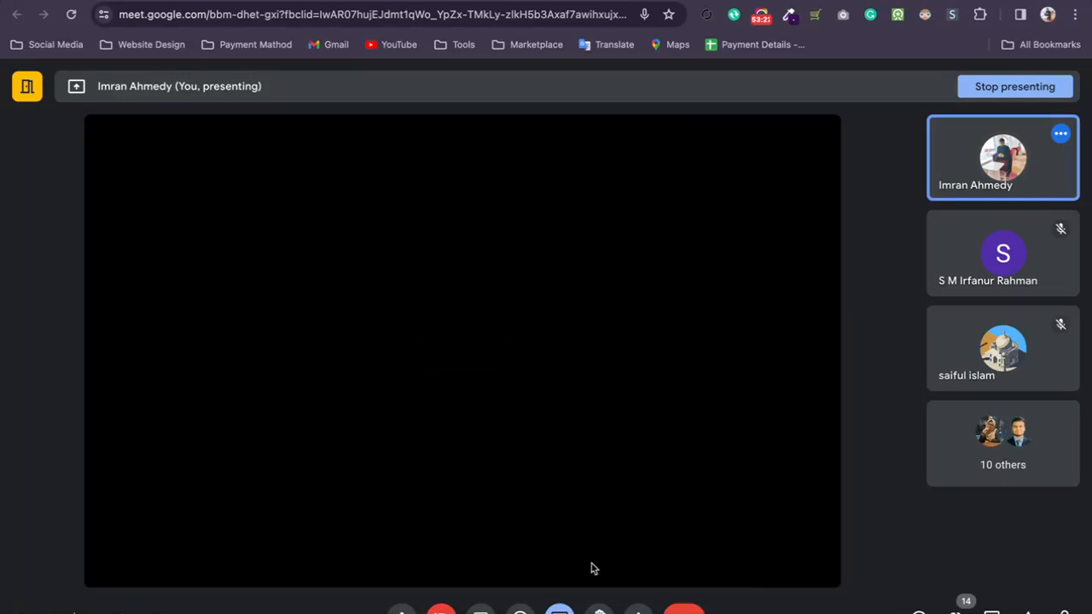
pyautogui.click(761, 21)
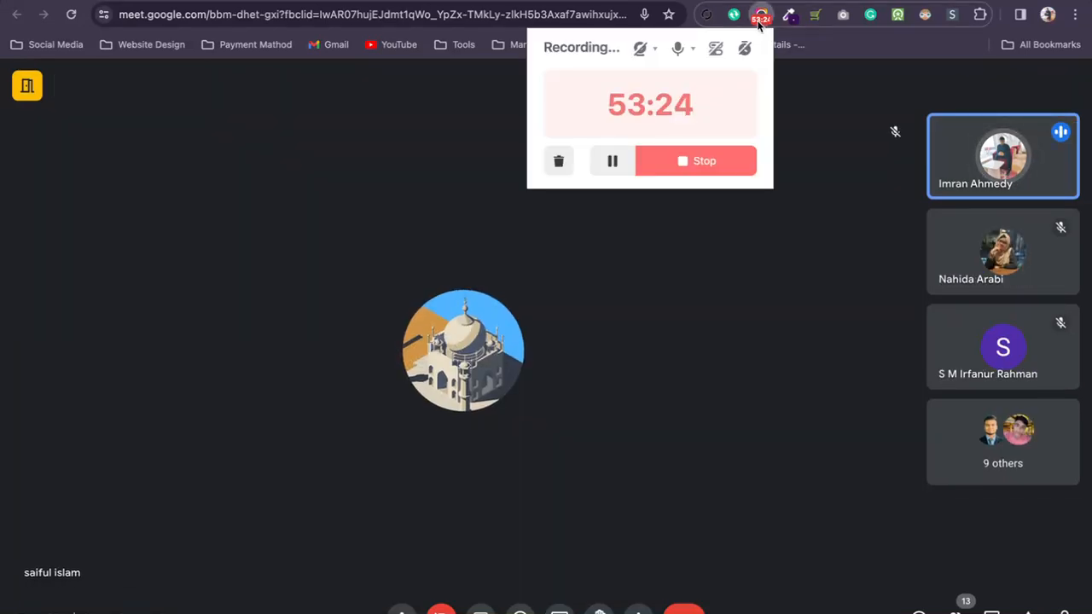